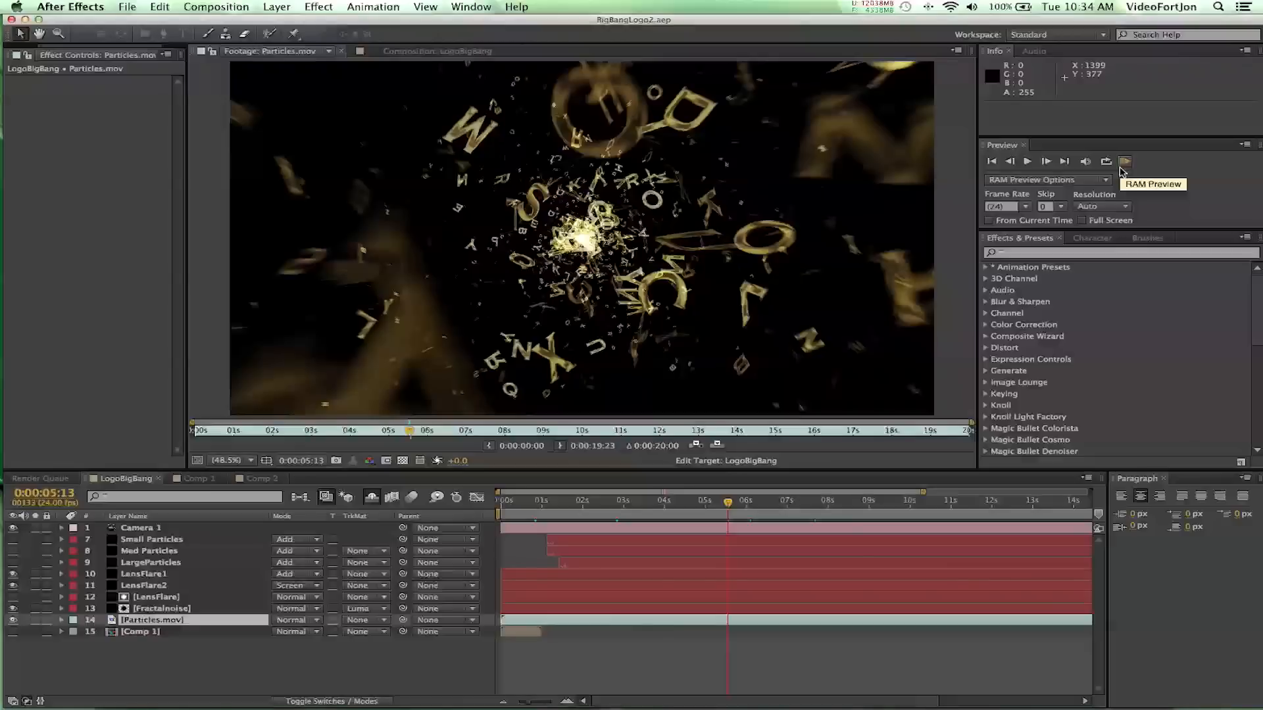
Play a RAM preview of the Particles.mov footage and stop it
{"action": "left_click", "coordinate": [1124, 163]}
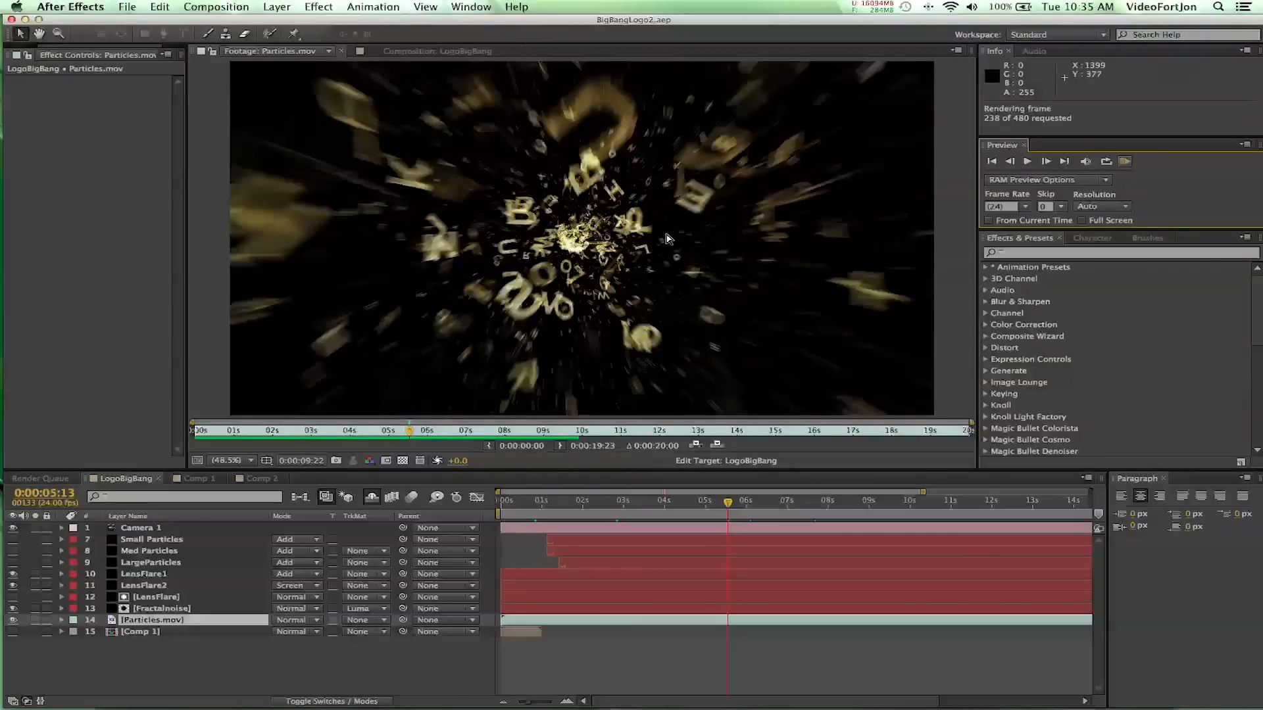
{"action": "key", "text": "space"}
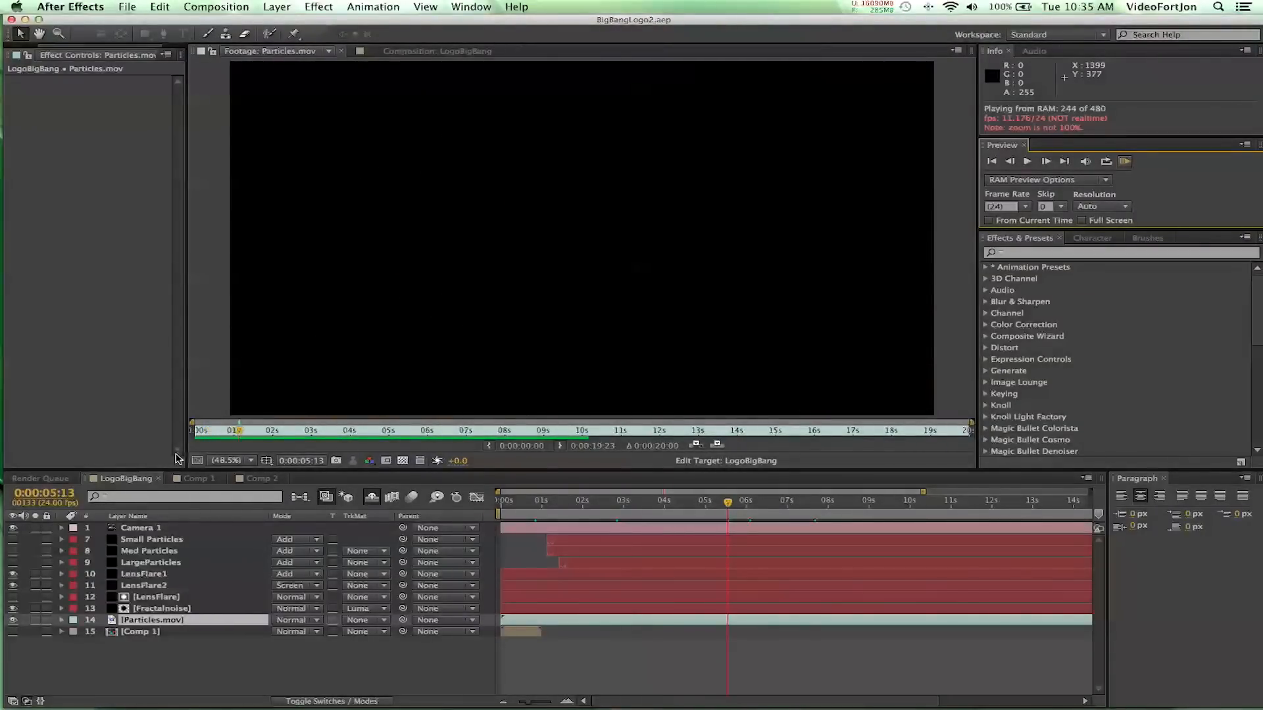
{"action": "key", "text": "space"}
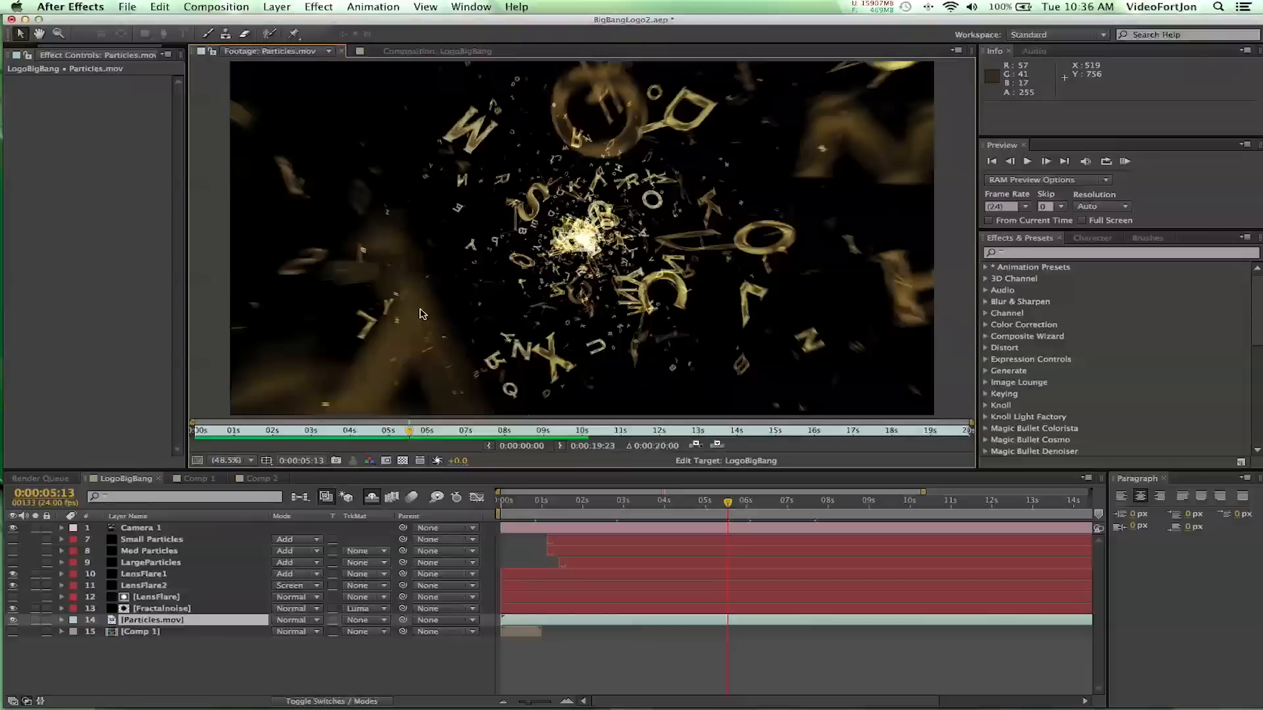
Create a new composition named Letters with a width and height of 150 px
{"action": "left_click", "coordinate": [205, 7]}
{"action": "left_click", "coordinate": [230, 23]}
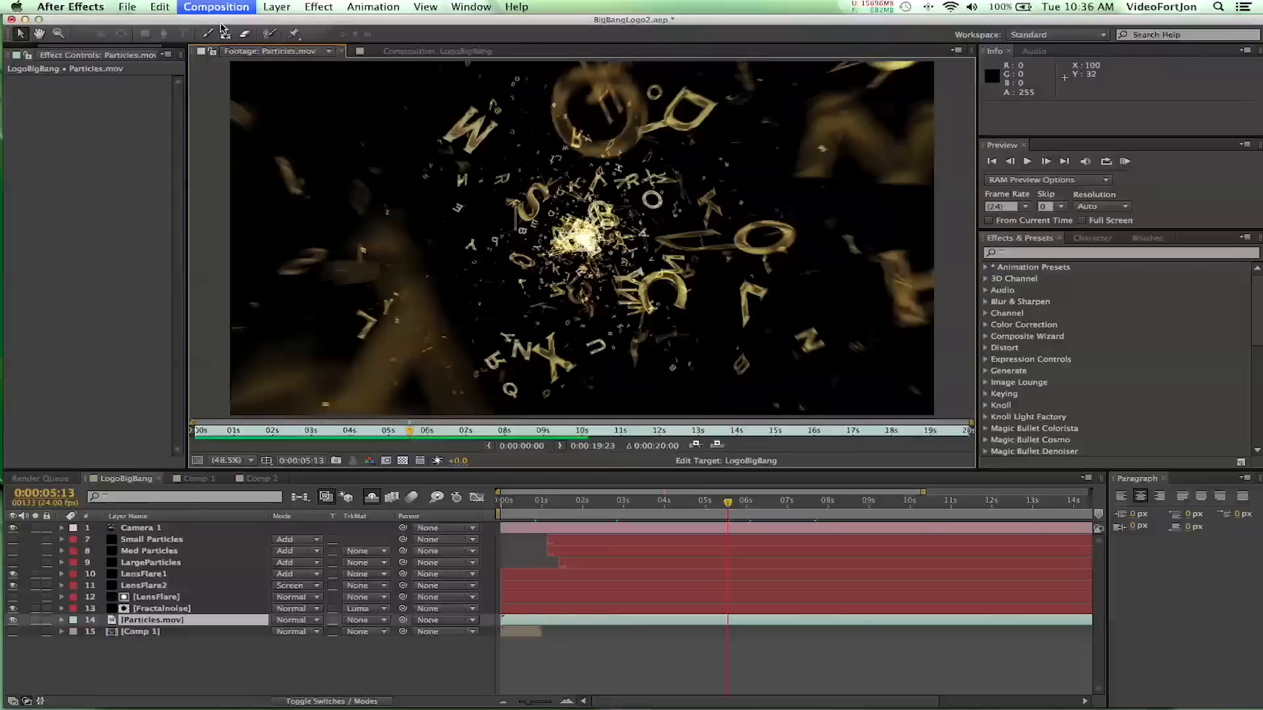
{"action": "left_click_drag", "start_coordinate": [170, 84], "coordinate": [332, 85]}
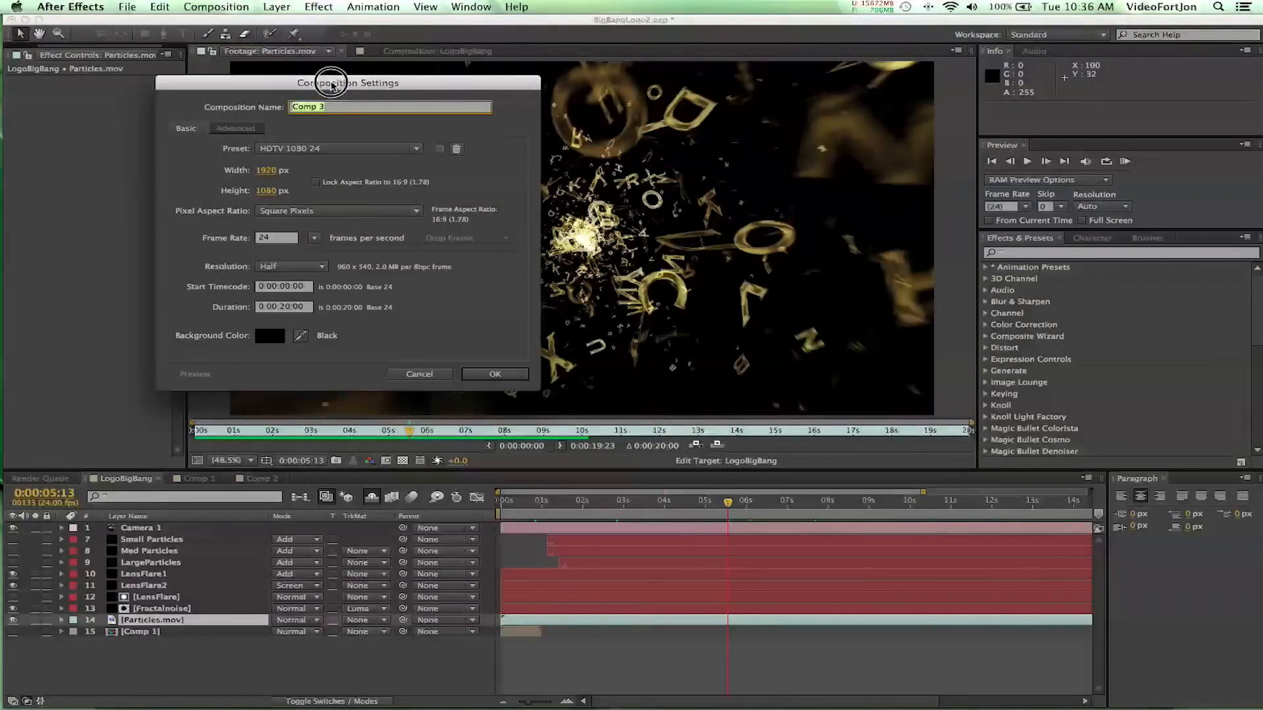
{"action": "type", "text": "L"}
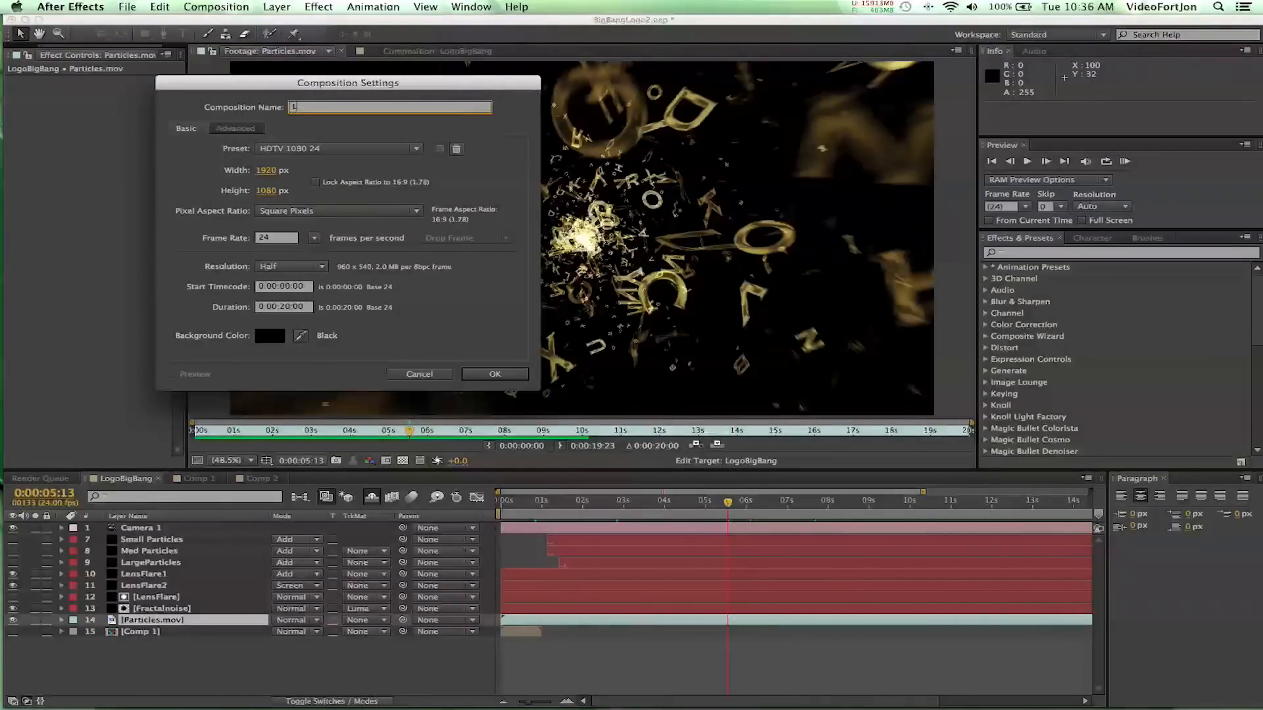
{"action": "type", "text": "etters"}
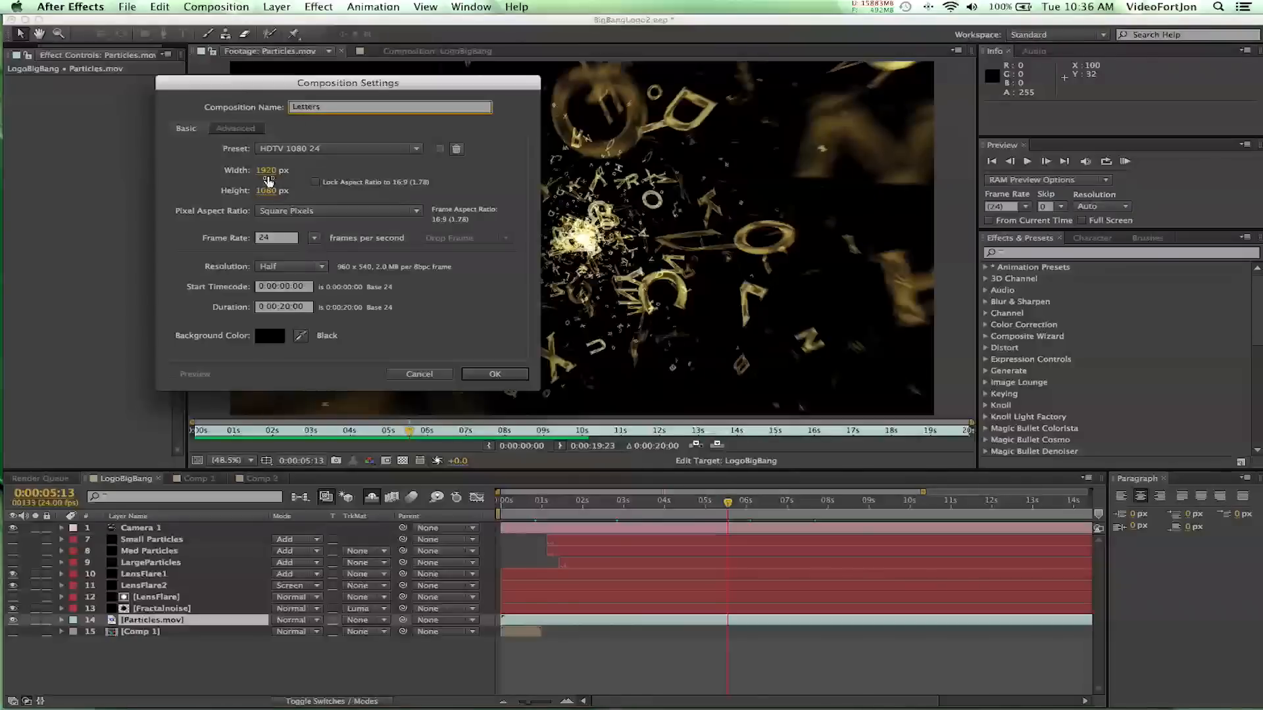
{"action": "left_click", "coordinate": [267, 170]}
{"action": "type", "text": "15"}
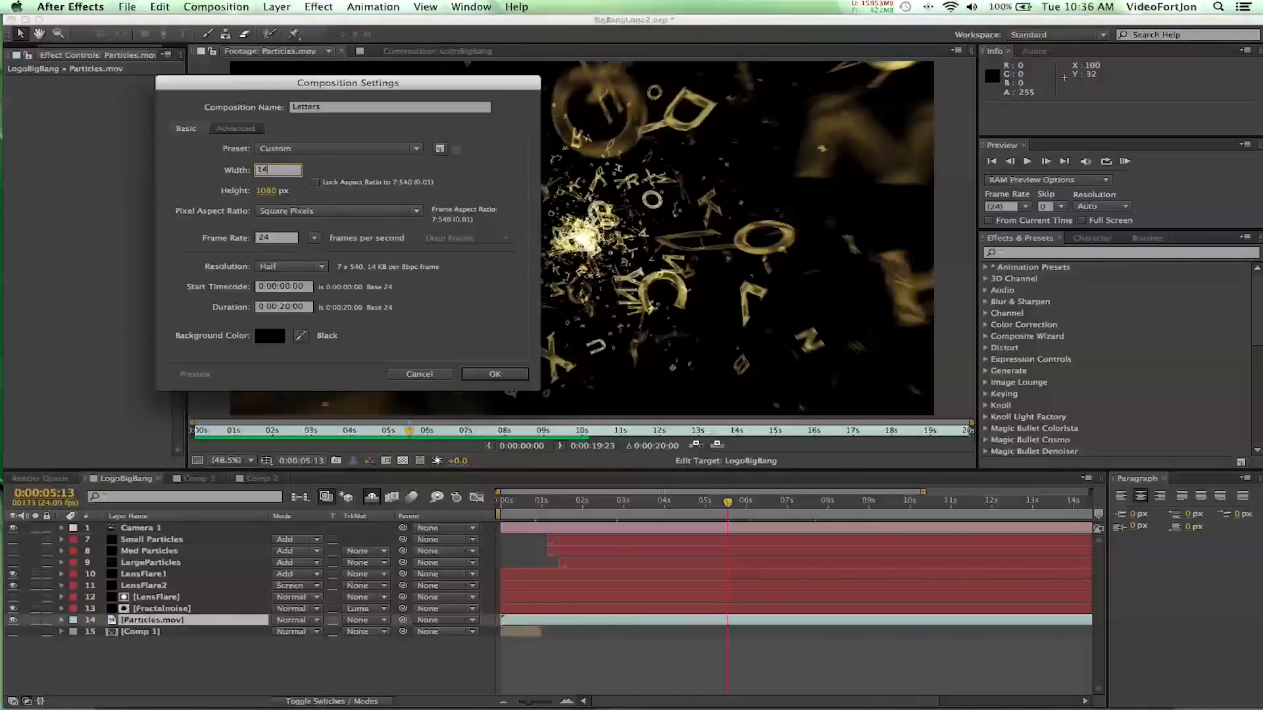
{"action": "type", "text": "0"}
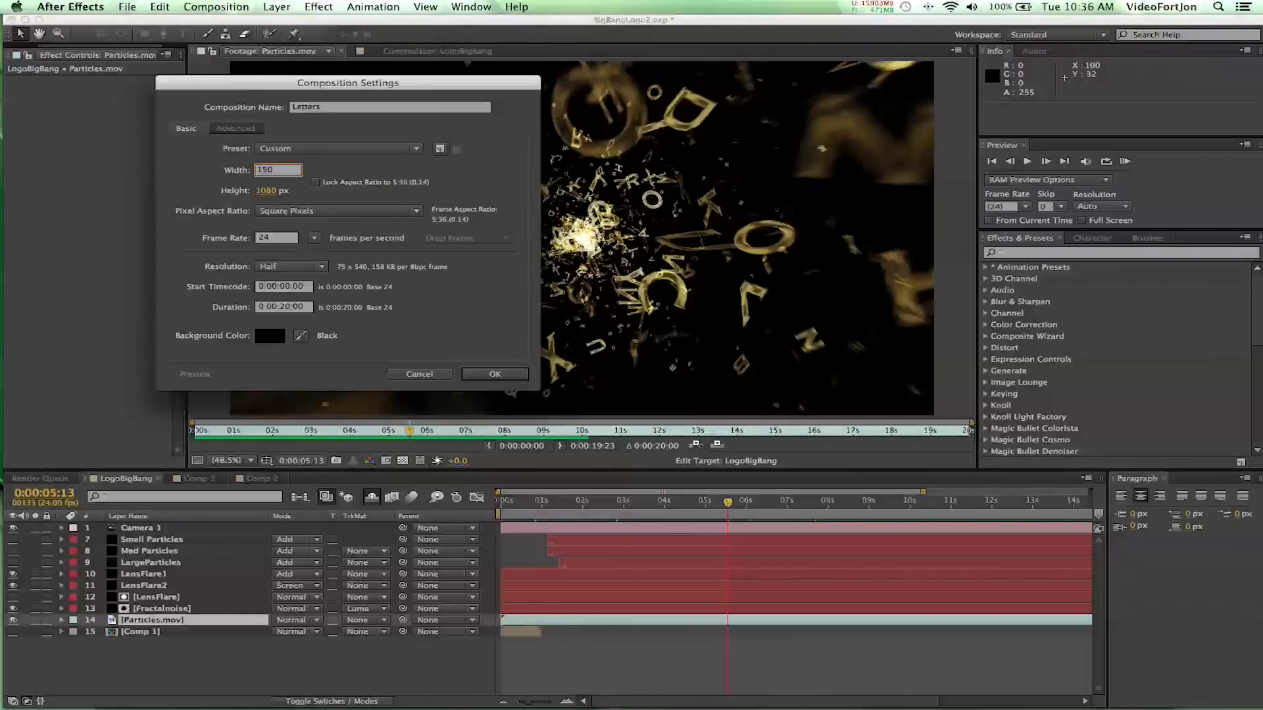
{"action": "key", "text": "Tab"}
{"action": "type", "text": "150"}
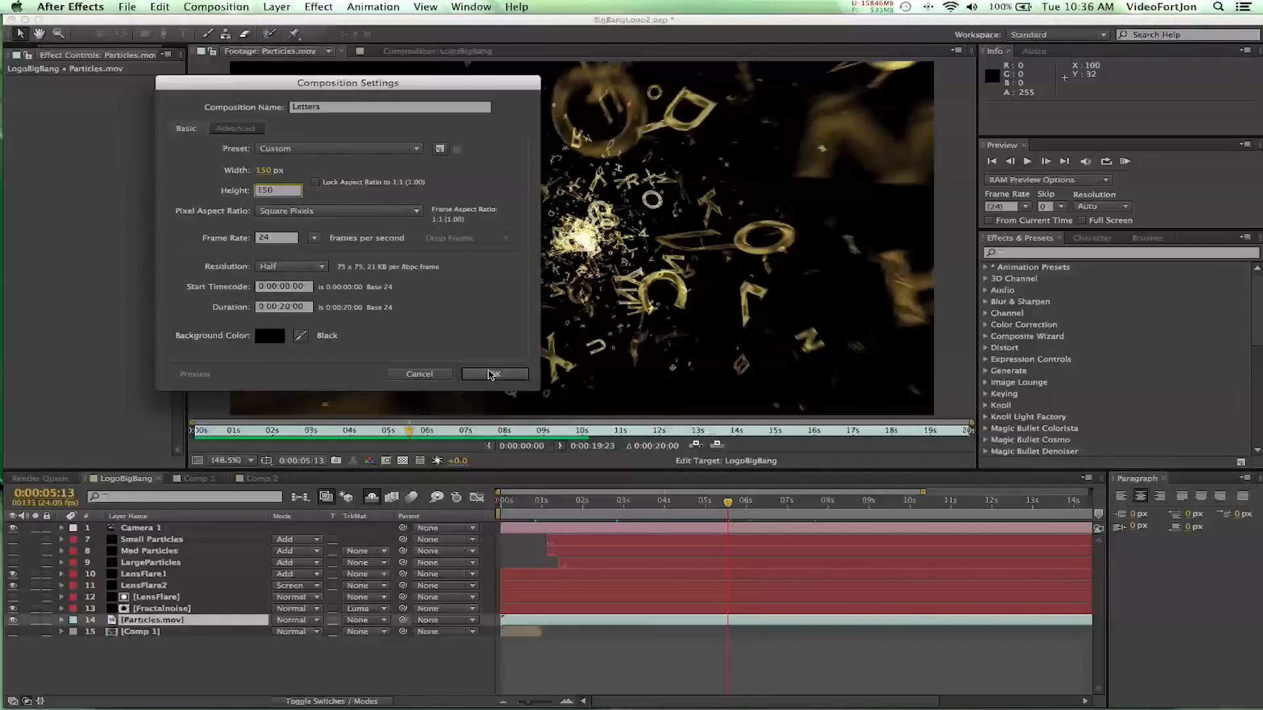
{"action": "left_click", "coordinate": [490, 374]}
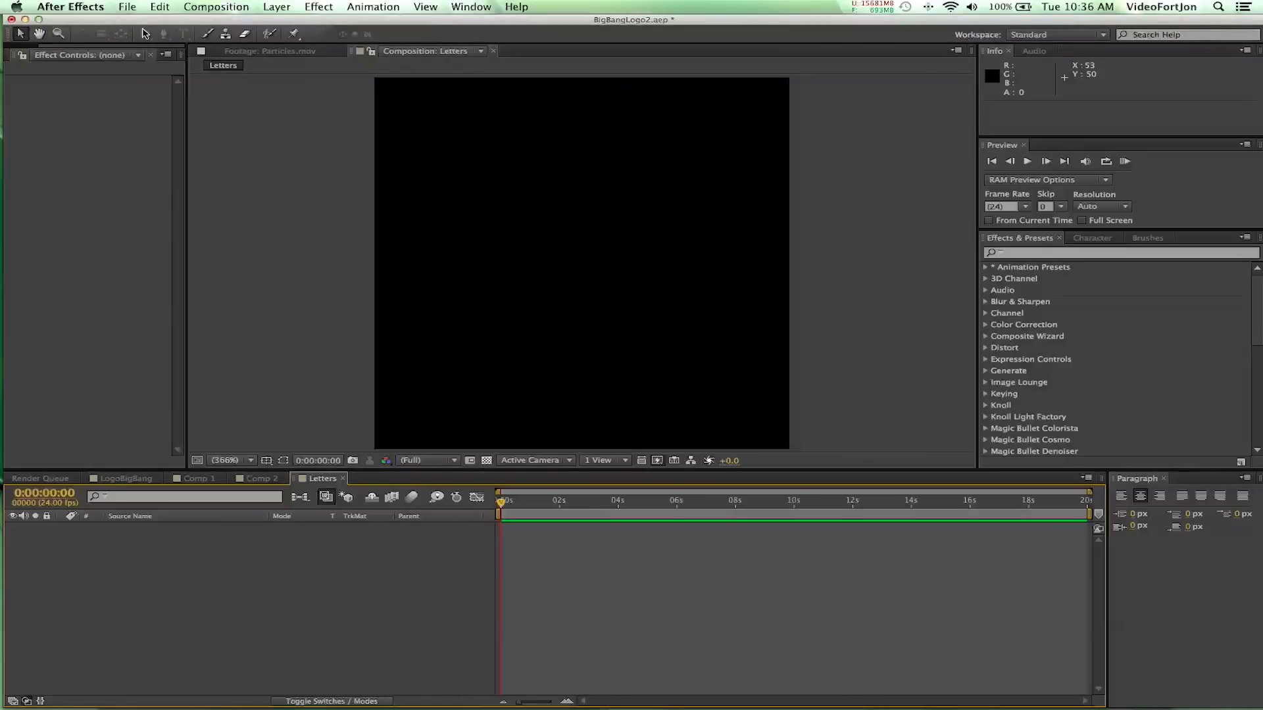
Add a text layer with the letter A in the Copperplate font to the Letters composition
{"action": "left_click", "coordinate": [197, 211]}
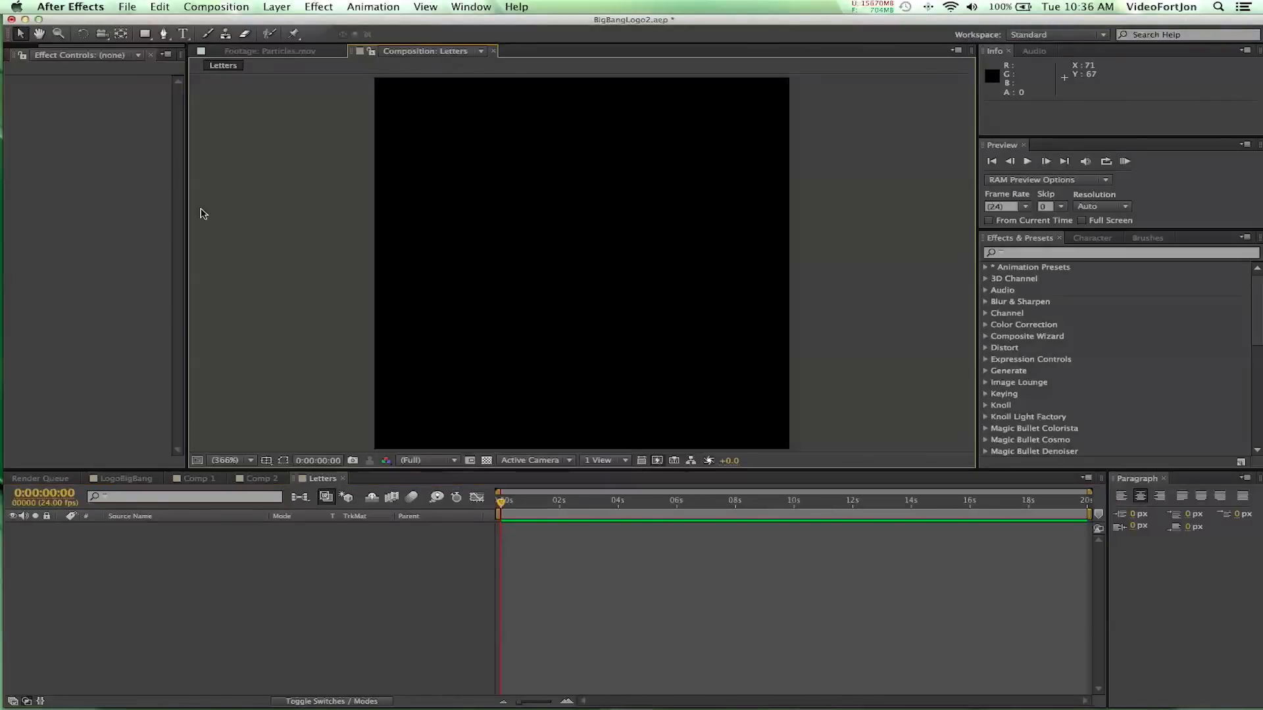
{"action": "left_click", "coordinate": [184, 34]}
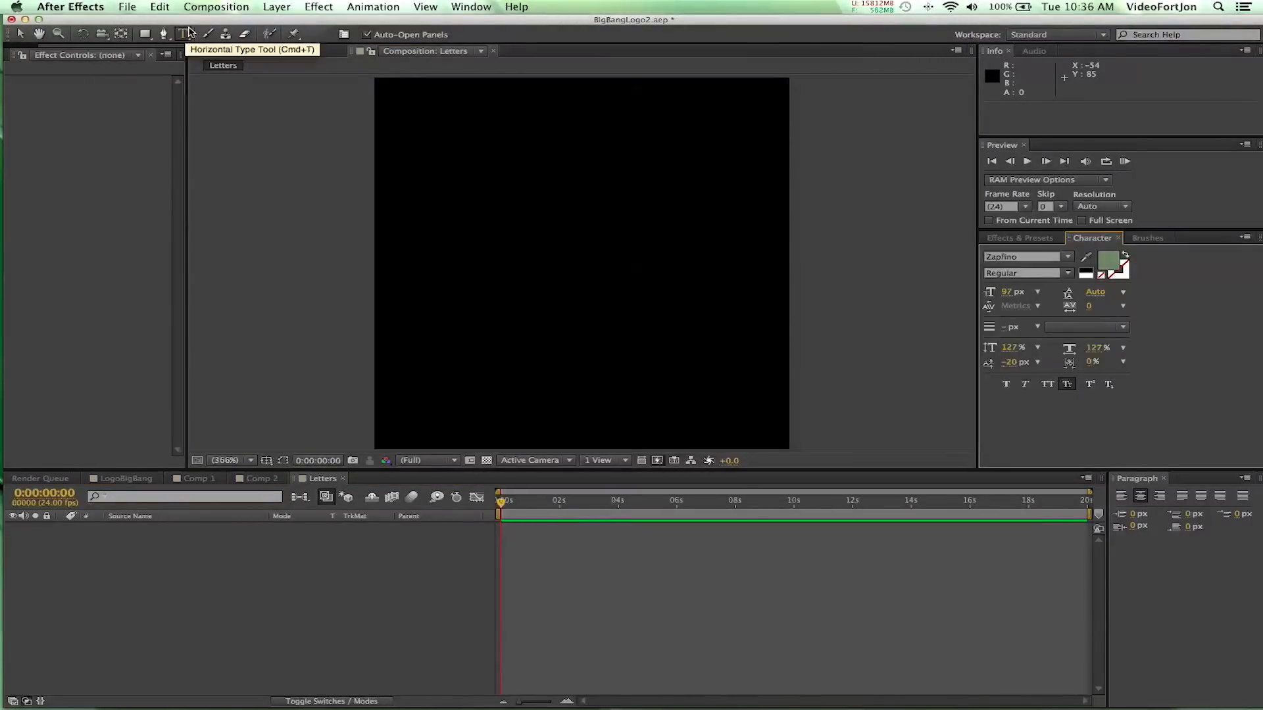
{"action": "left_click", "coordinate": [1067, 257]}
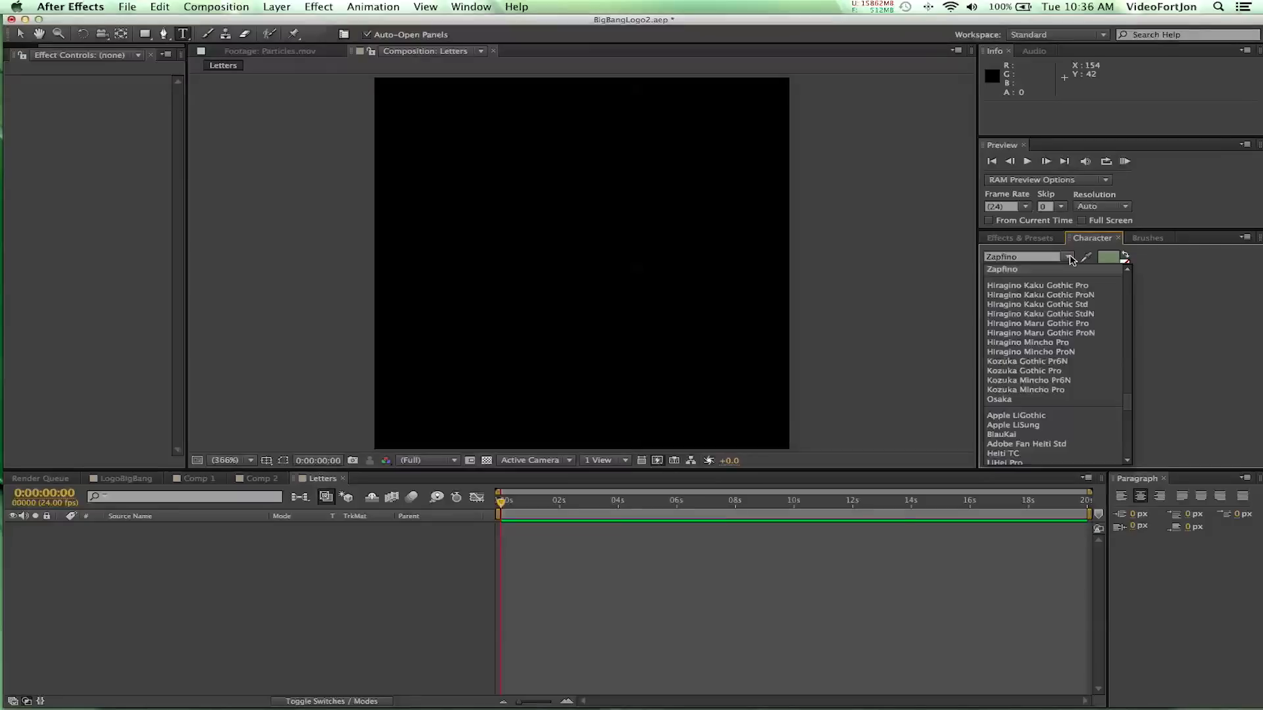
{"action": "left_click_drag", "start_coordinate": [1127, 399], "coordinate": [1126, 271]}
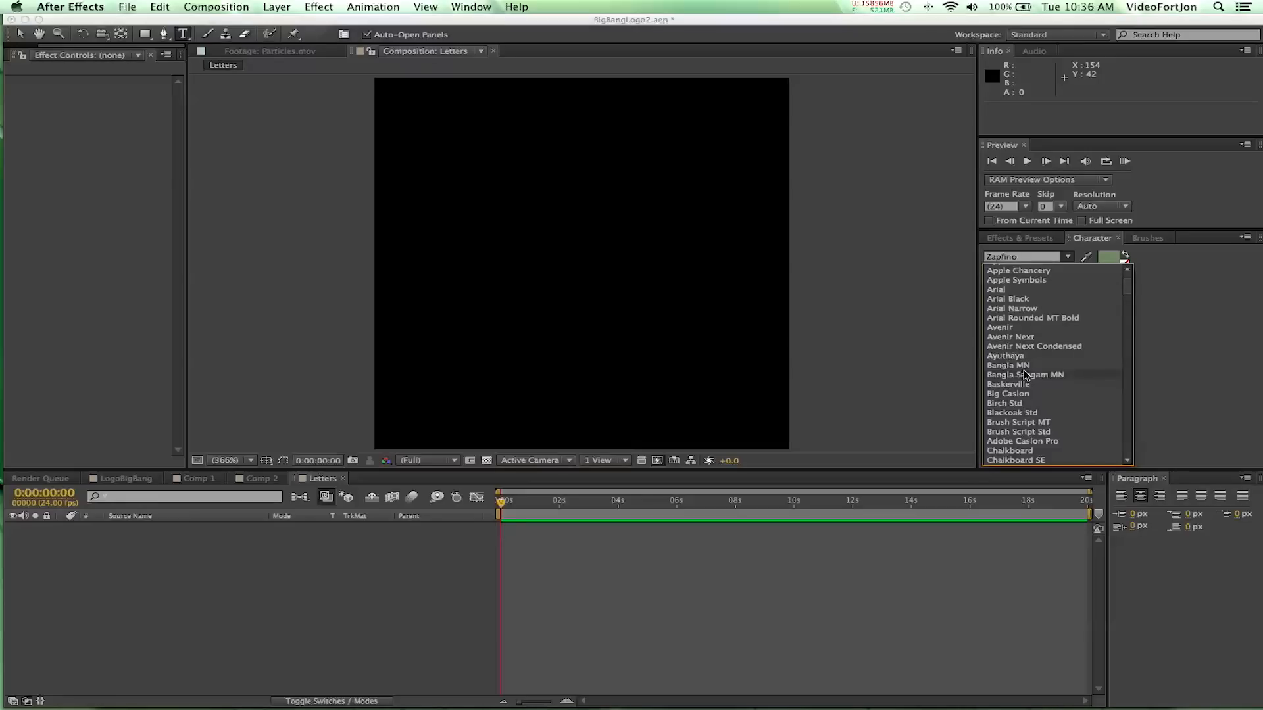
{"action": "scroll", "coordinate": [1027, 375], "scroll_direction": "down", "scroll_amount": 4}
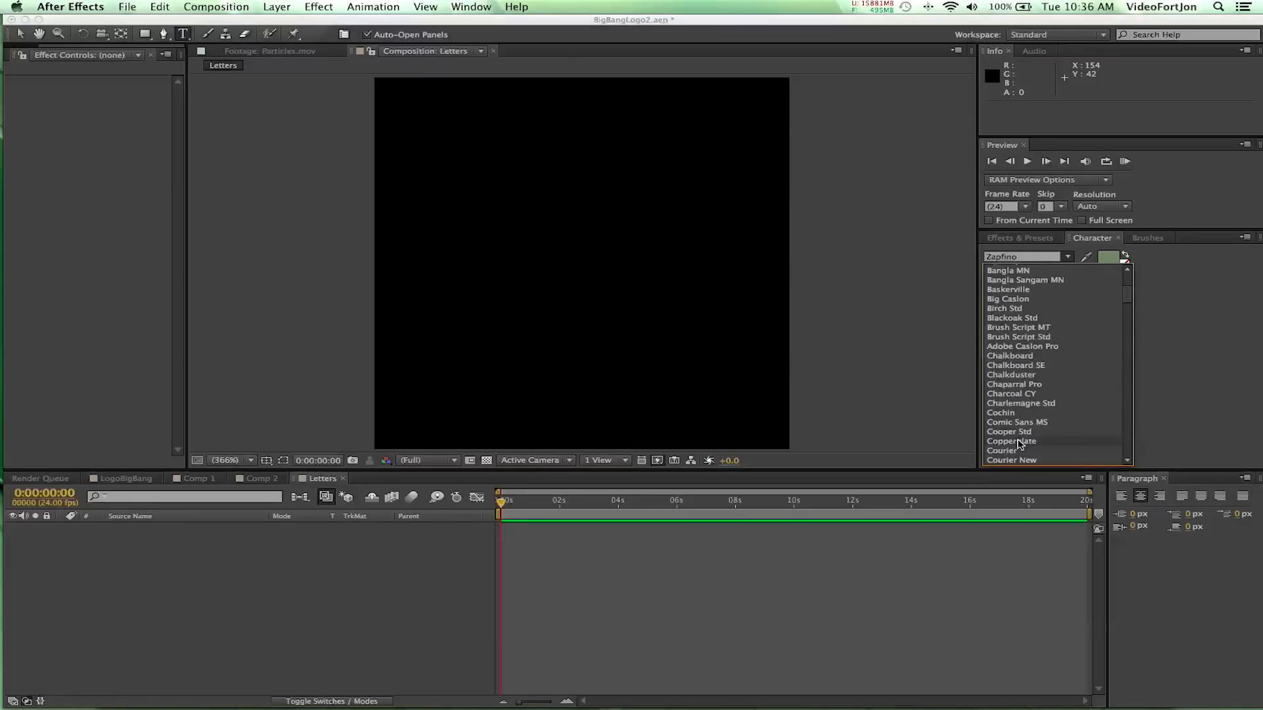
{"action": "left_click", "coordinate": [1012, 441]}
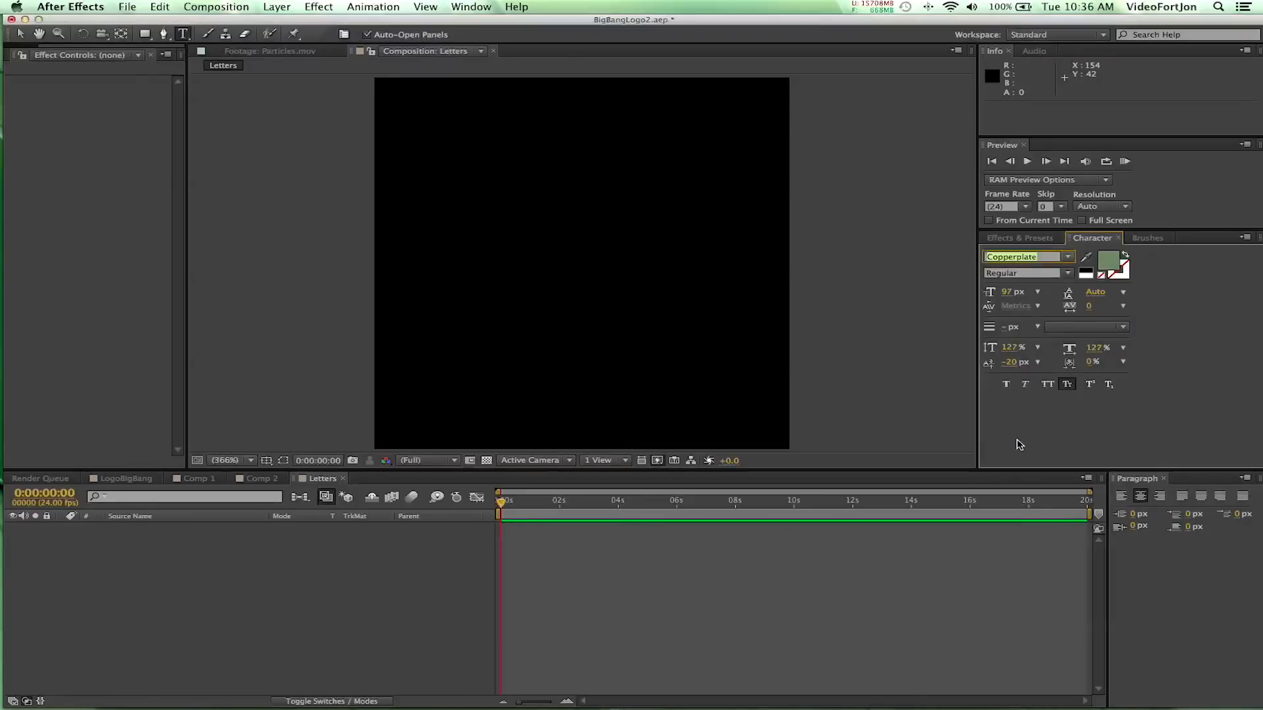
{"action": "left_click", "coordinate": [621, 239]}
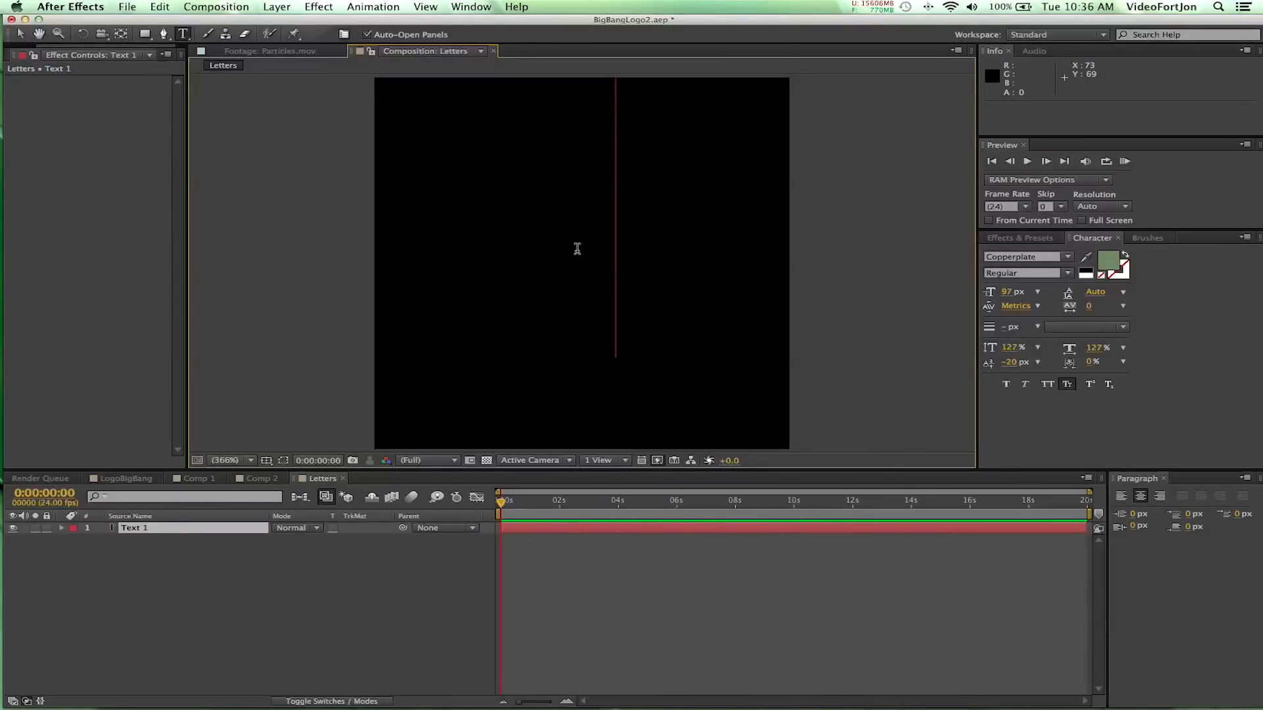
{"action": "type", "text": "A"}
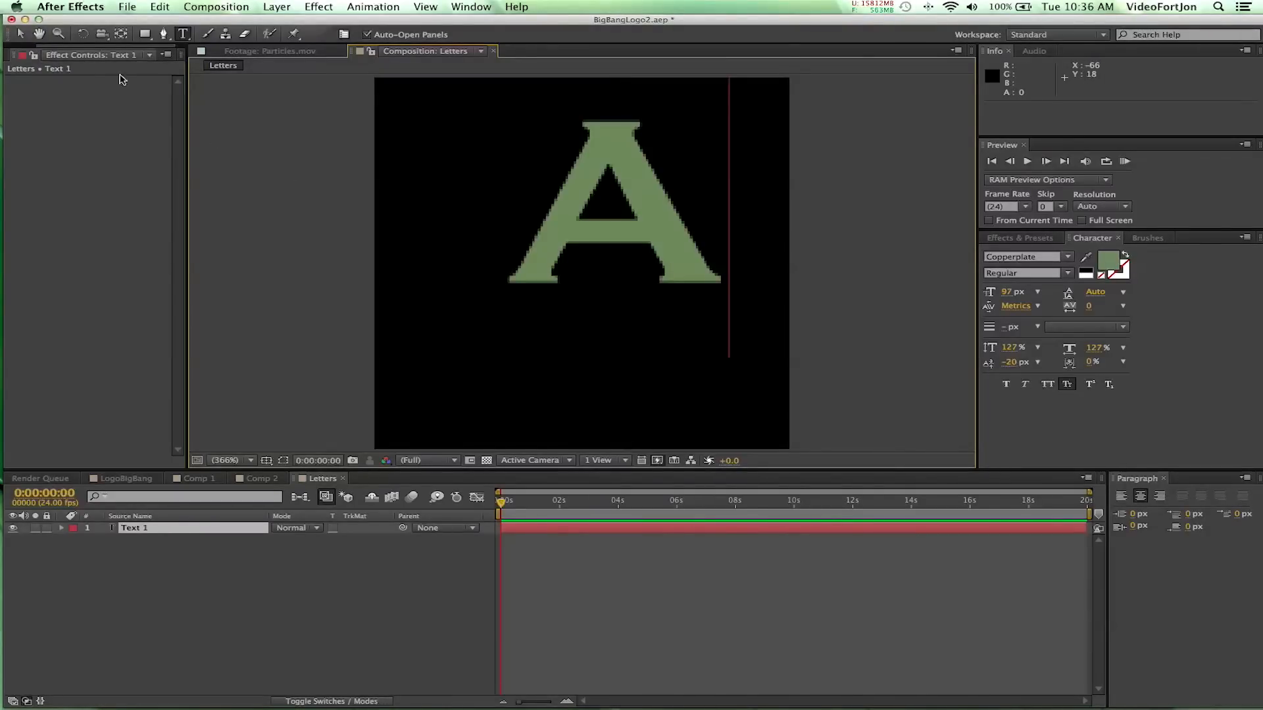
Show the Title/Action Safe guides and move the letter A near the frame's centre, to about 76.4, 84.1
{"action": "left_click", "coordinate": [22, 36]}
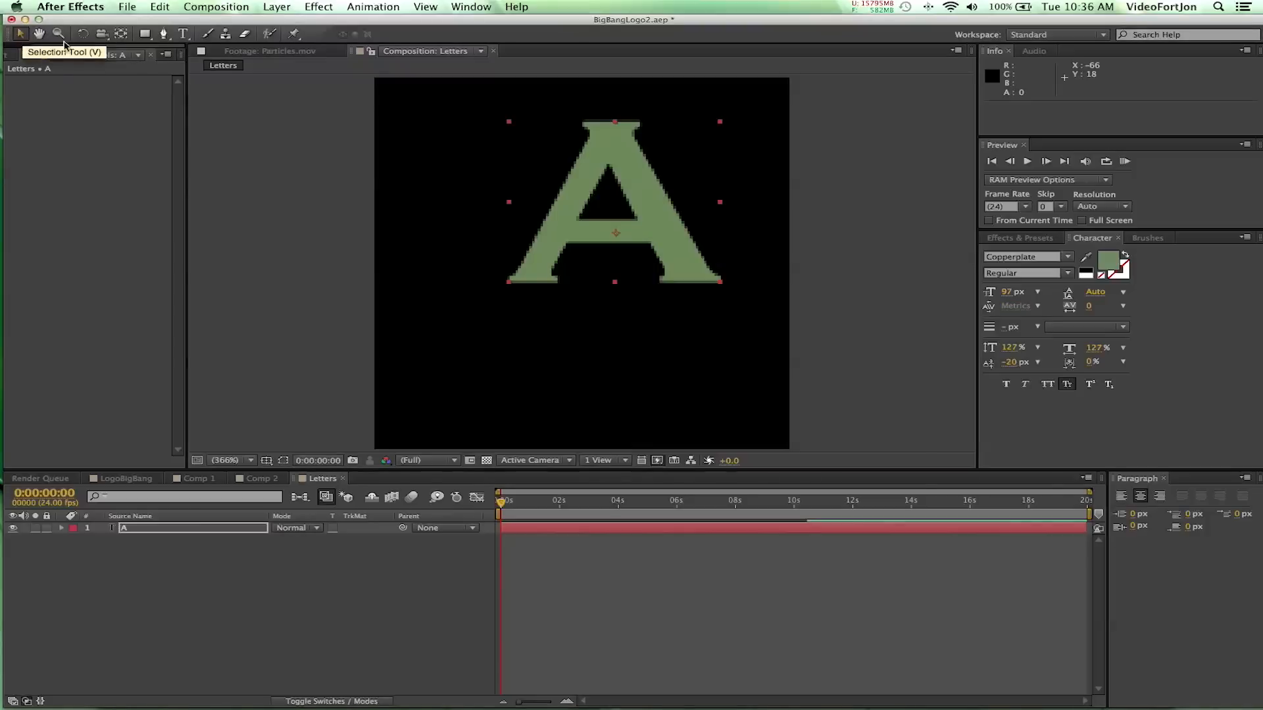
{"action": "left_click_drag", "start_coordinate": [575, 153], "coordinate": [543, 219]}
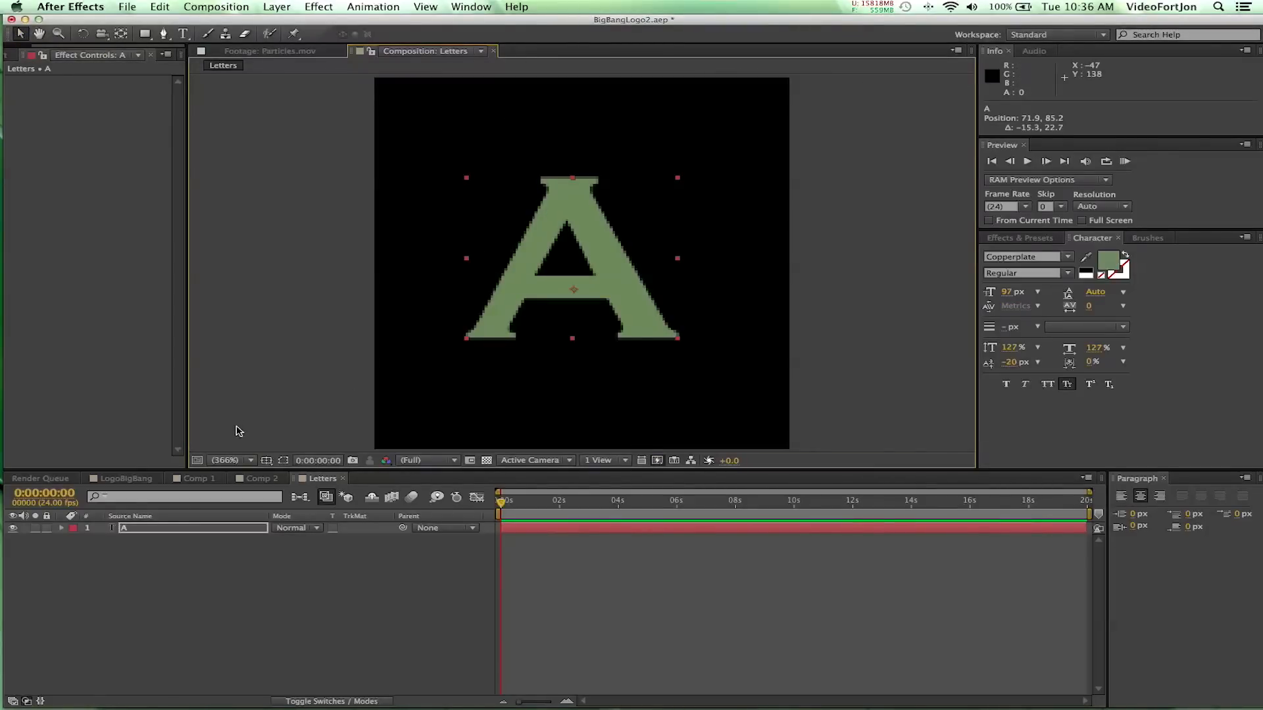
{"action": "left_click", "coordinate": [269, 461]}
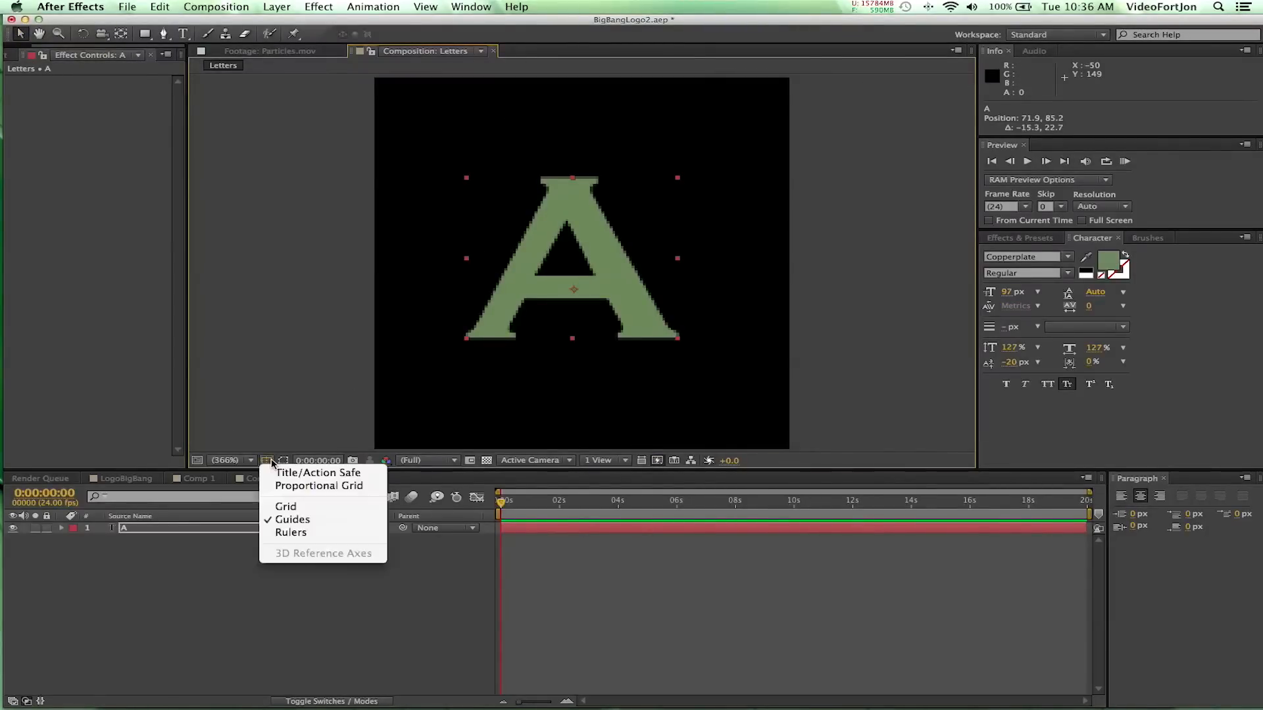
{"action": "left_click", "coordinate": [302, 474]}
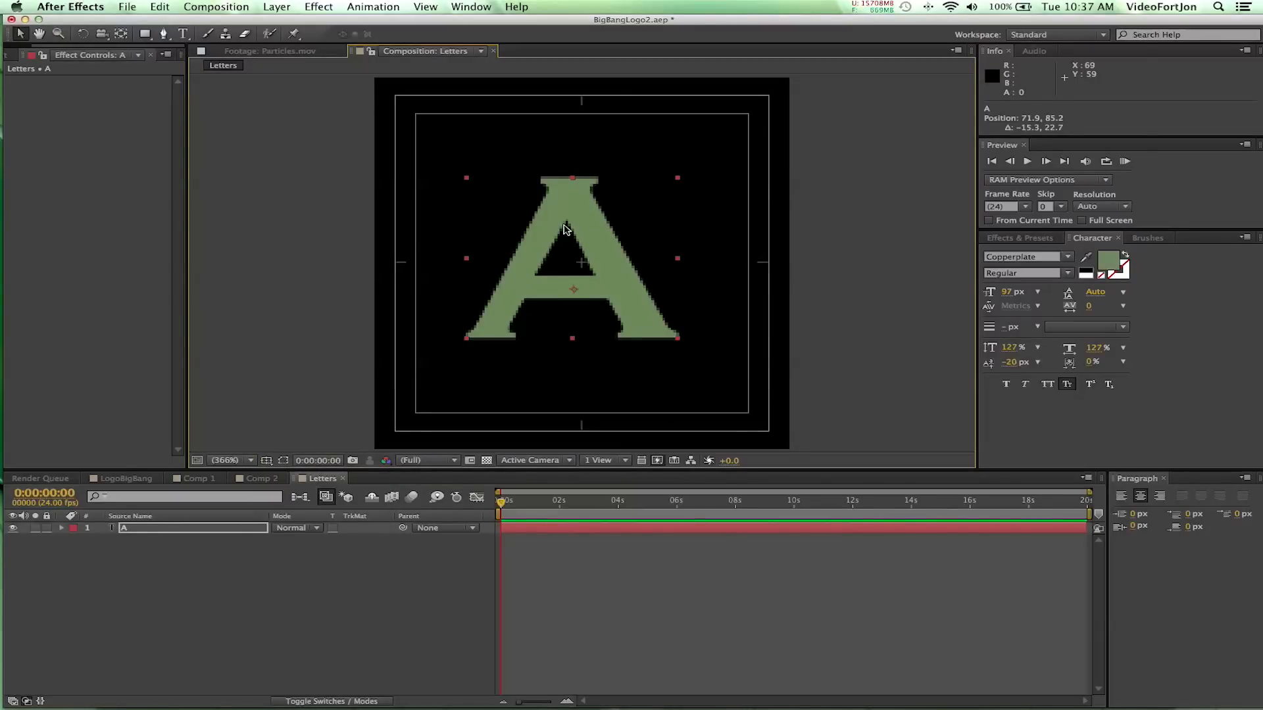
{"action": "left_click_drag", "start_coordinate": [592, 278], "coordinate": [605, 275]}
{"action": "key", "text": "Left"}
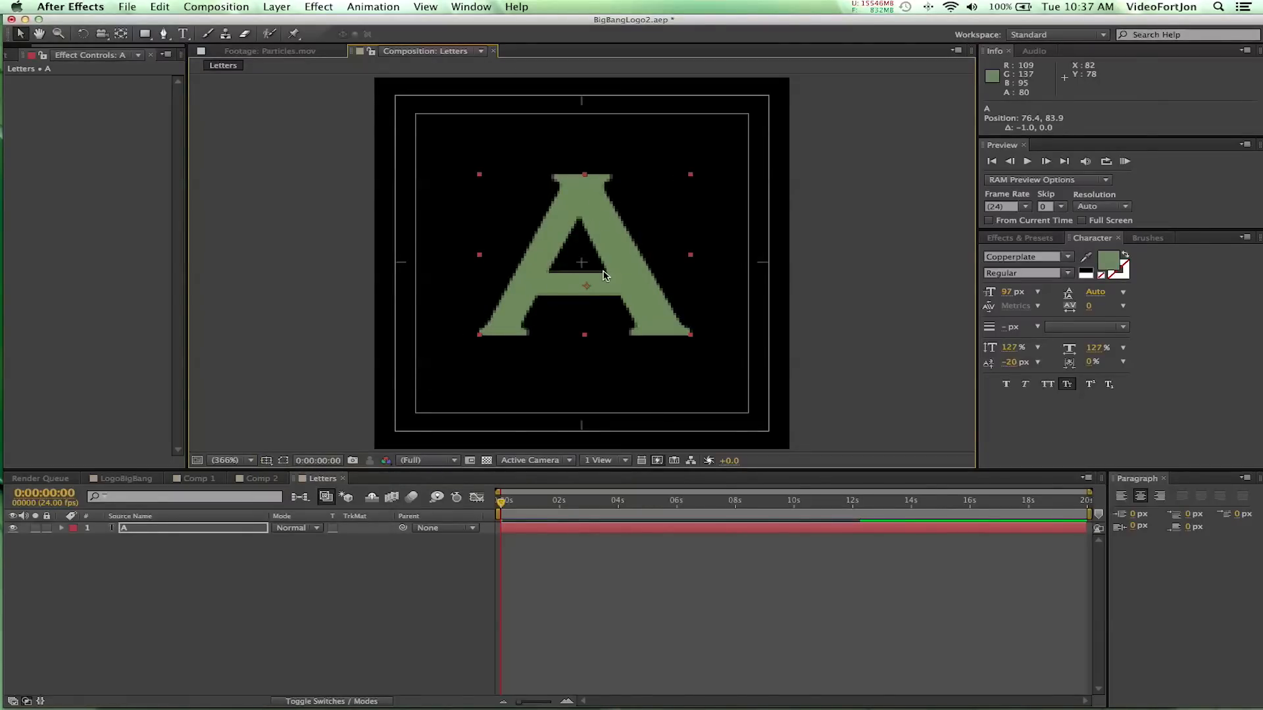
{"action": "key", "text": "Down"}
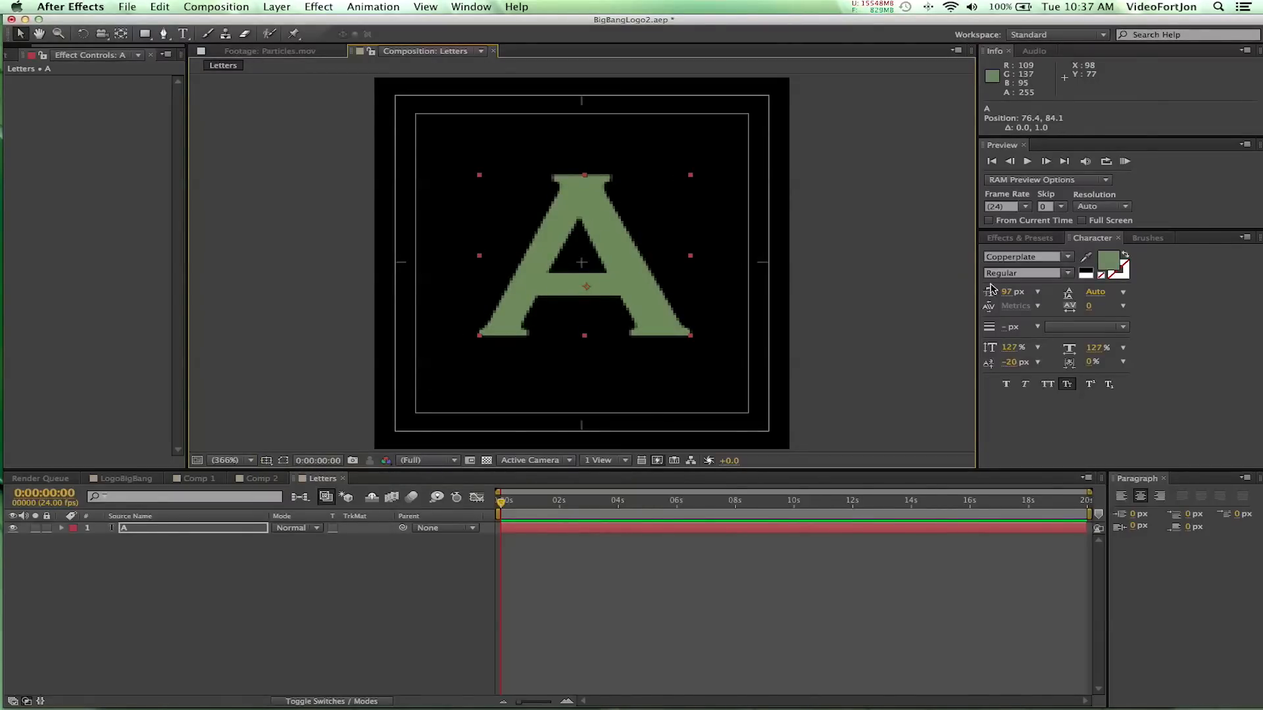
Enlarge the letter A to a font size of 140 px
{"action": "left_click", "coordinate": [1006, 293]}
{"action": "type", "text": "120"}
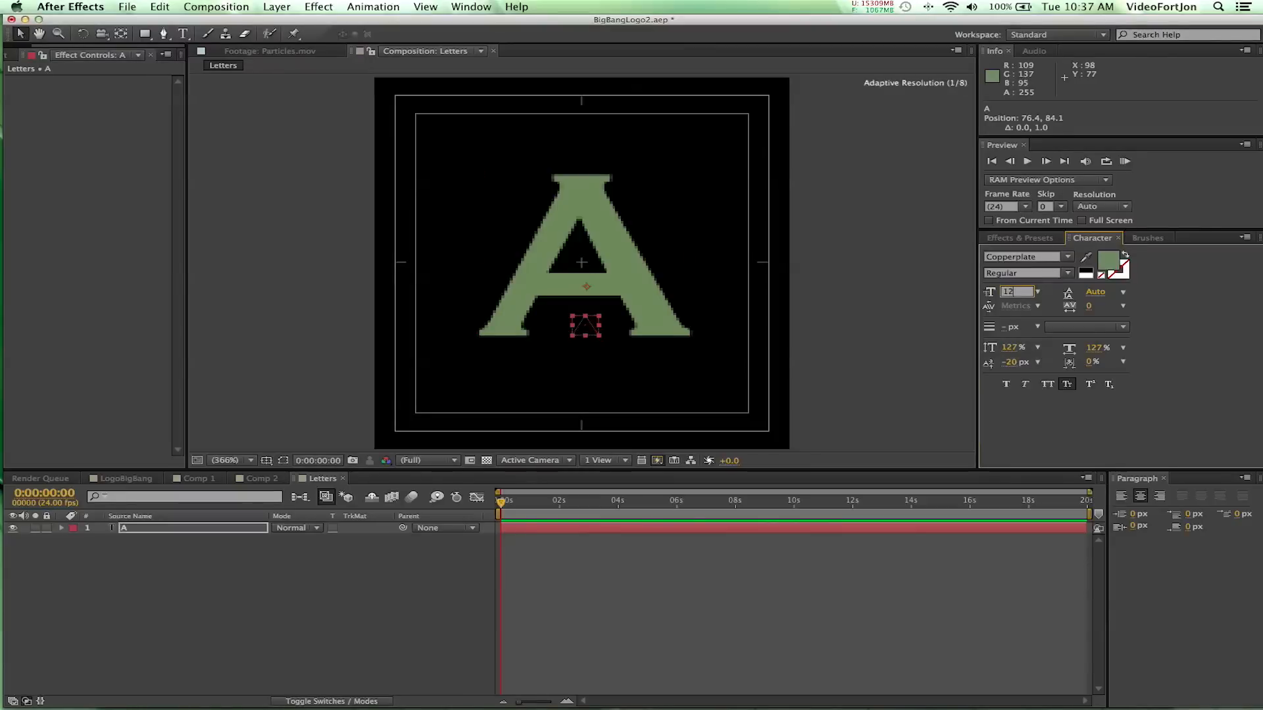
{"action": "key", "text": "Return"}
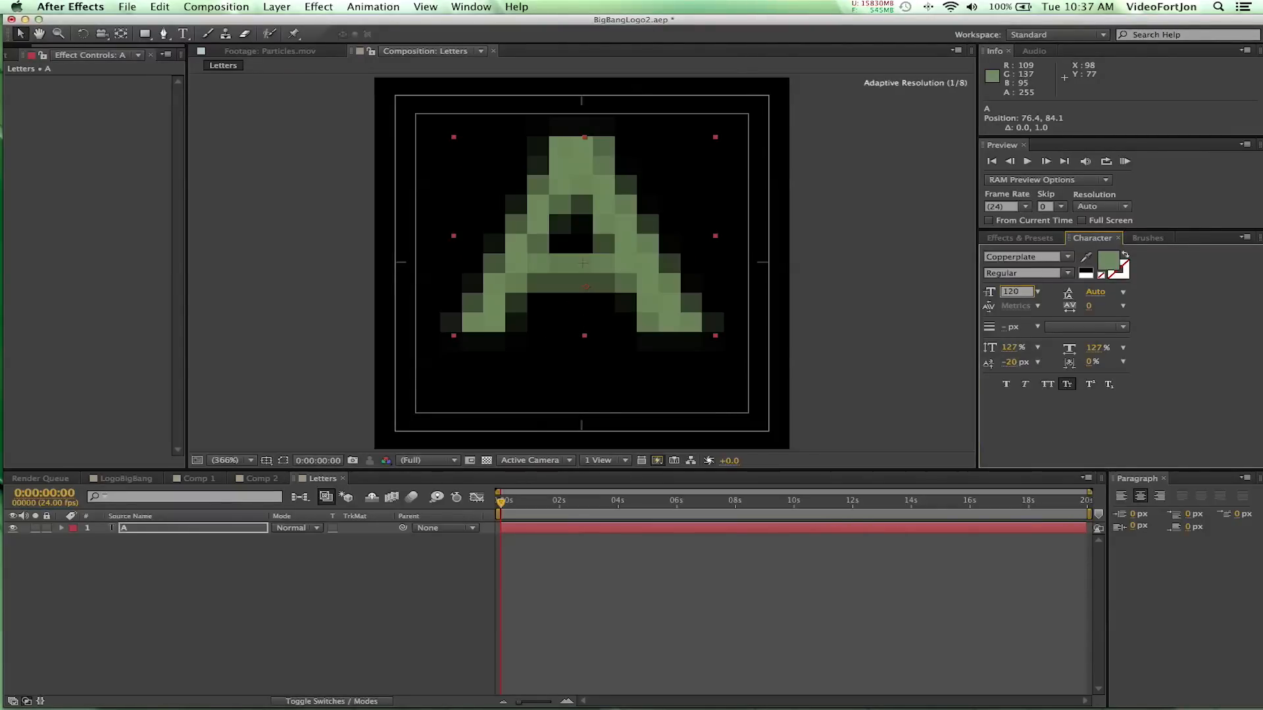
{"action": "type", "text": "1"}
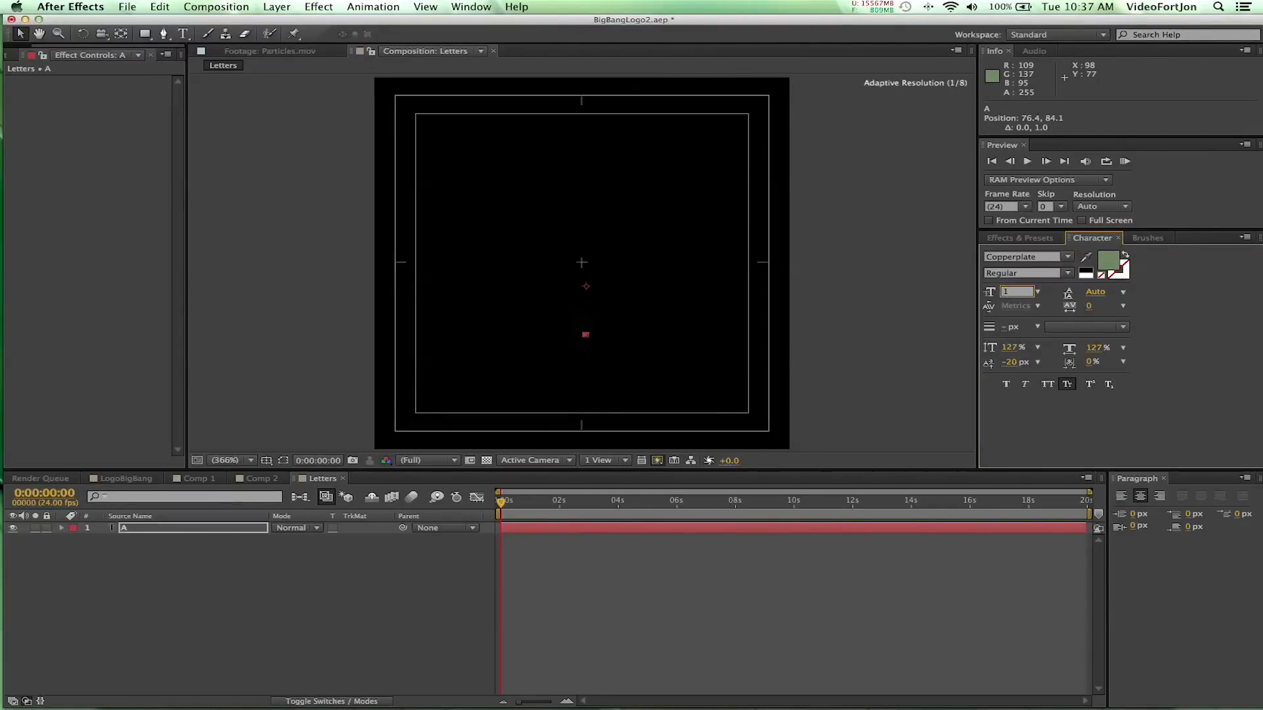
{"action": "type", "text": "40"}
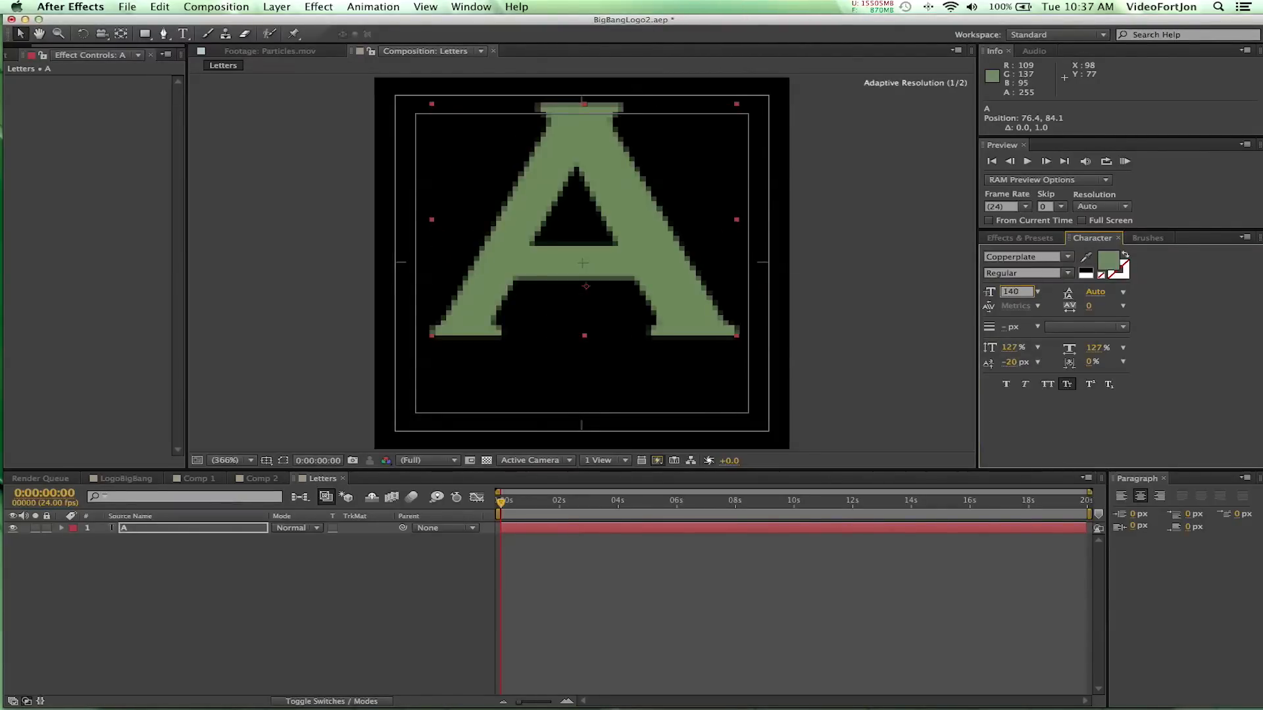
{"action": "key", "text": "Return"}
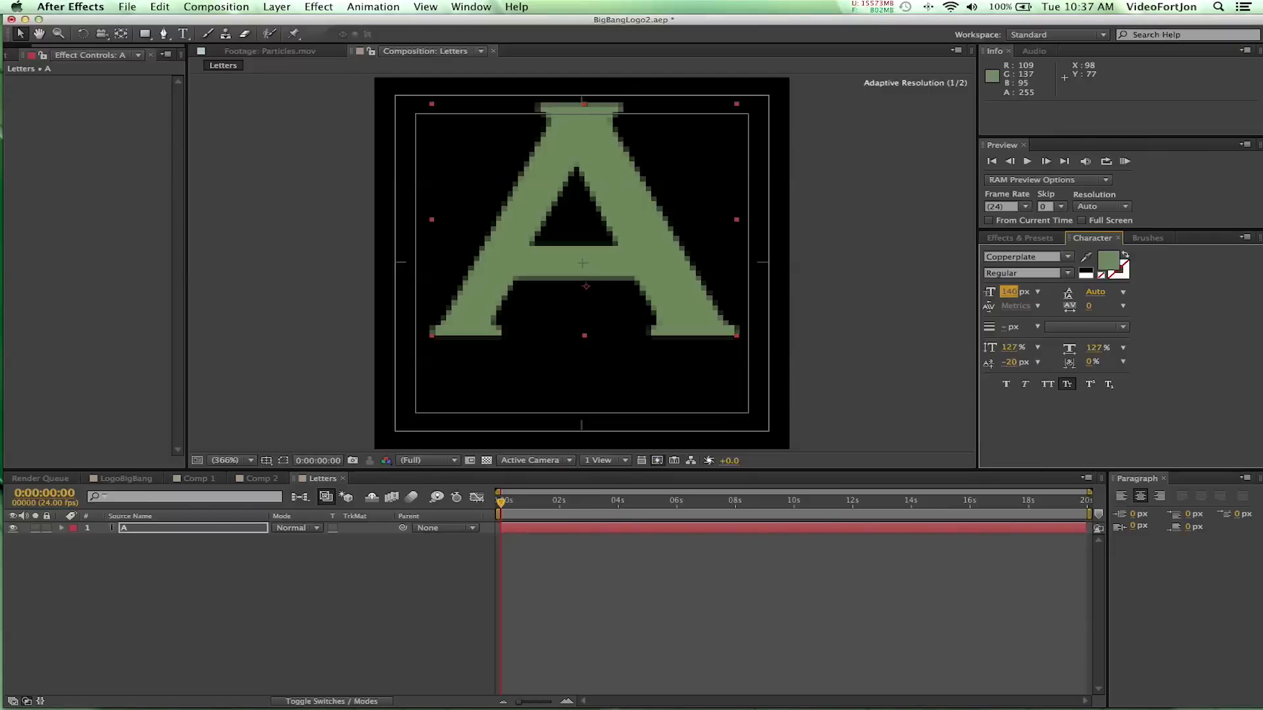
{"action": "key", "text": "shift+Down"}
{"action": "key", "text": "shift+Down"}
{"action": "key", "text": "shift+Up"}
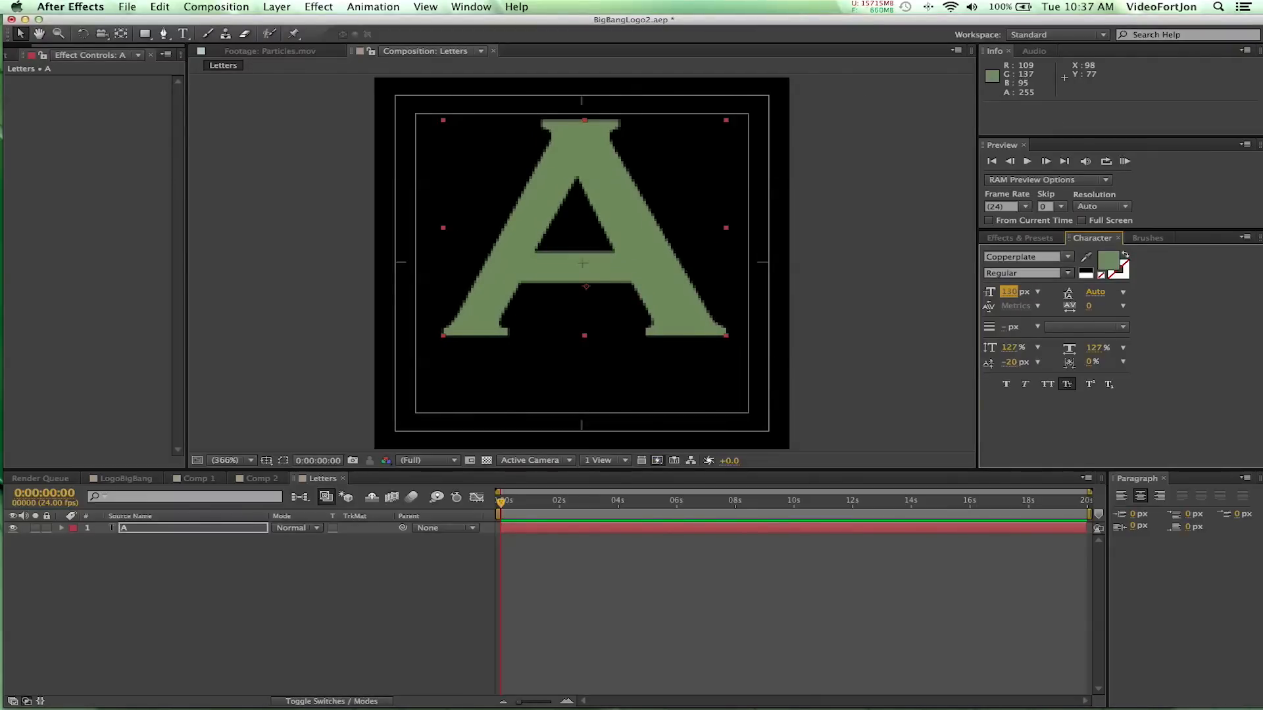
{"action": "key", "text": "shift+Up"}
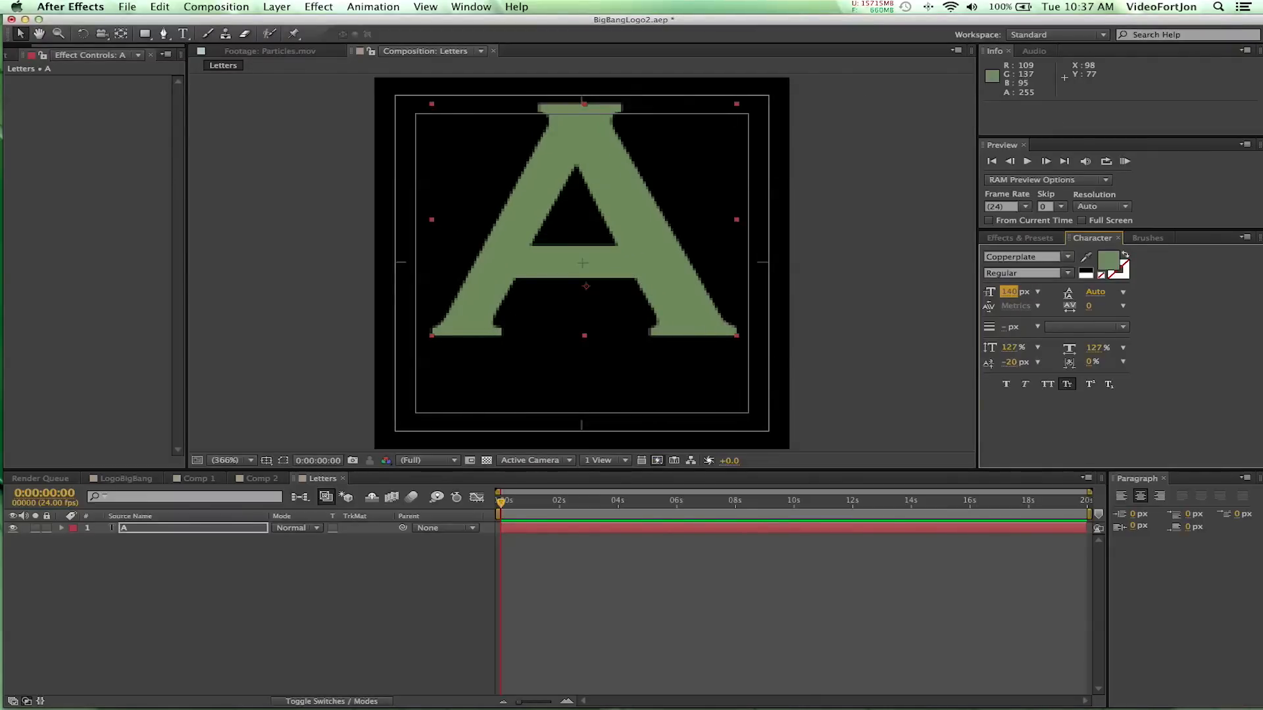
Nudge the A layer down and slightly left to centre it on the guides, at position 74.7, 96.6
{"action": "left_click", "coordinate": [140, 533]}
{"action": "key", "text": "Down"}
{"action": "key", "text": "Down"}
{"action": "key", "text": "Down"}
{"action": "key", "text": "Down"}
{"action": "key", "text": "Down"}
{"action": "key", "text": "Down"}
{"action": "key", "text": "Down"}
{"action": "key", "text": "Down"}
{"action": "key", "text": "Down"}
{"action": "key", "text": "Down"}
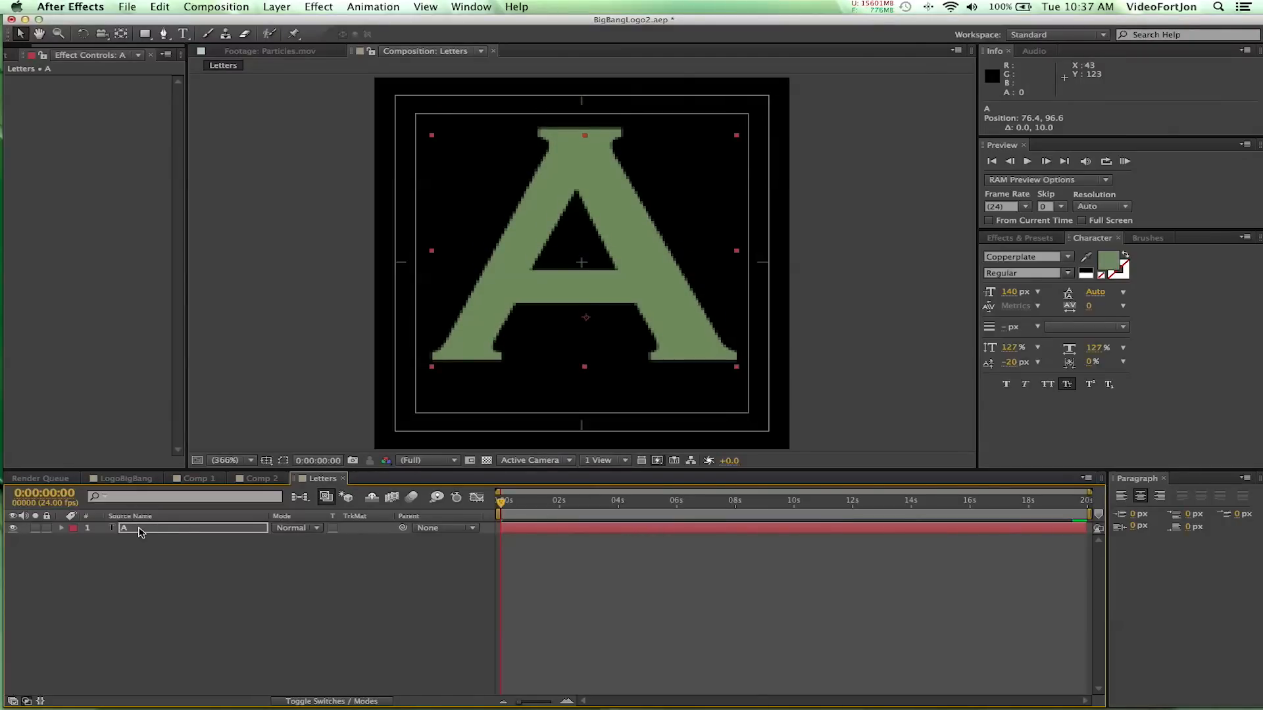
{"action": "key", "text": "shift+Down"}
{"action": "key", "text": "shift+Left"}
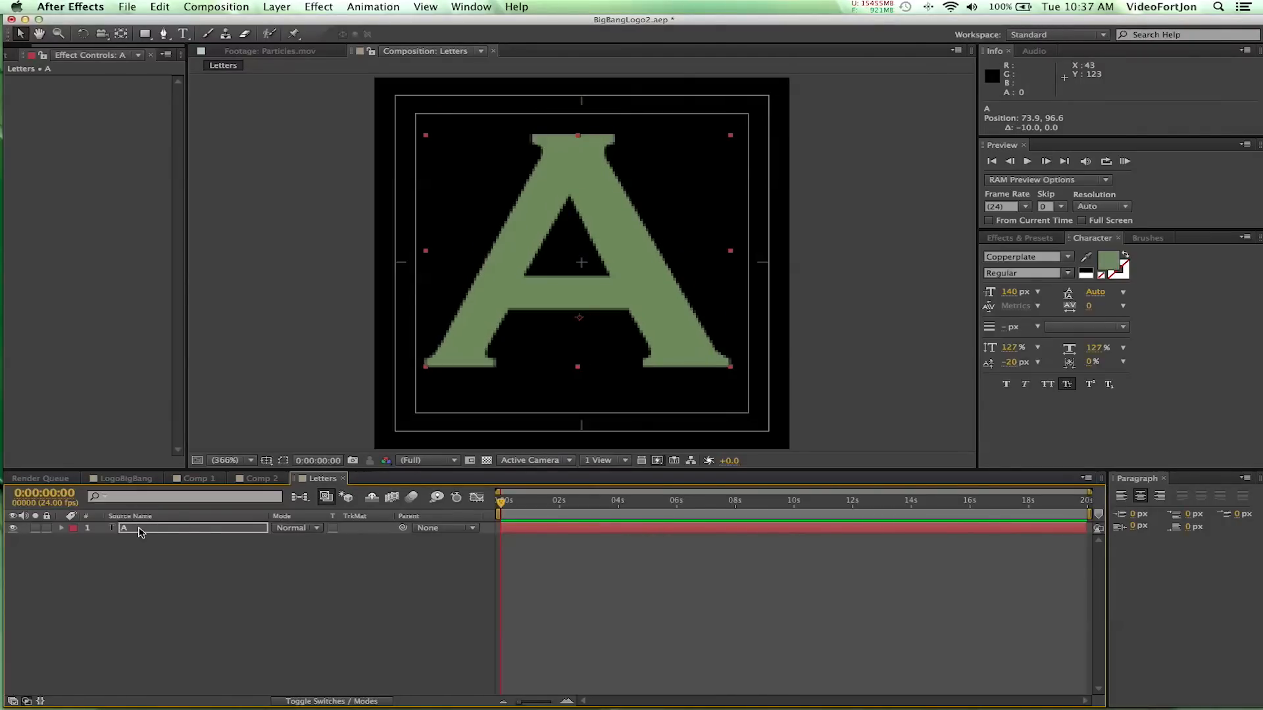
{"action": "key", "text": "Right"}
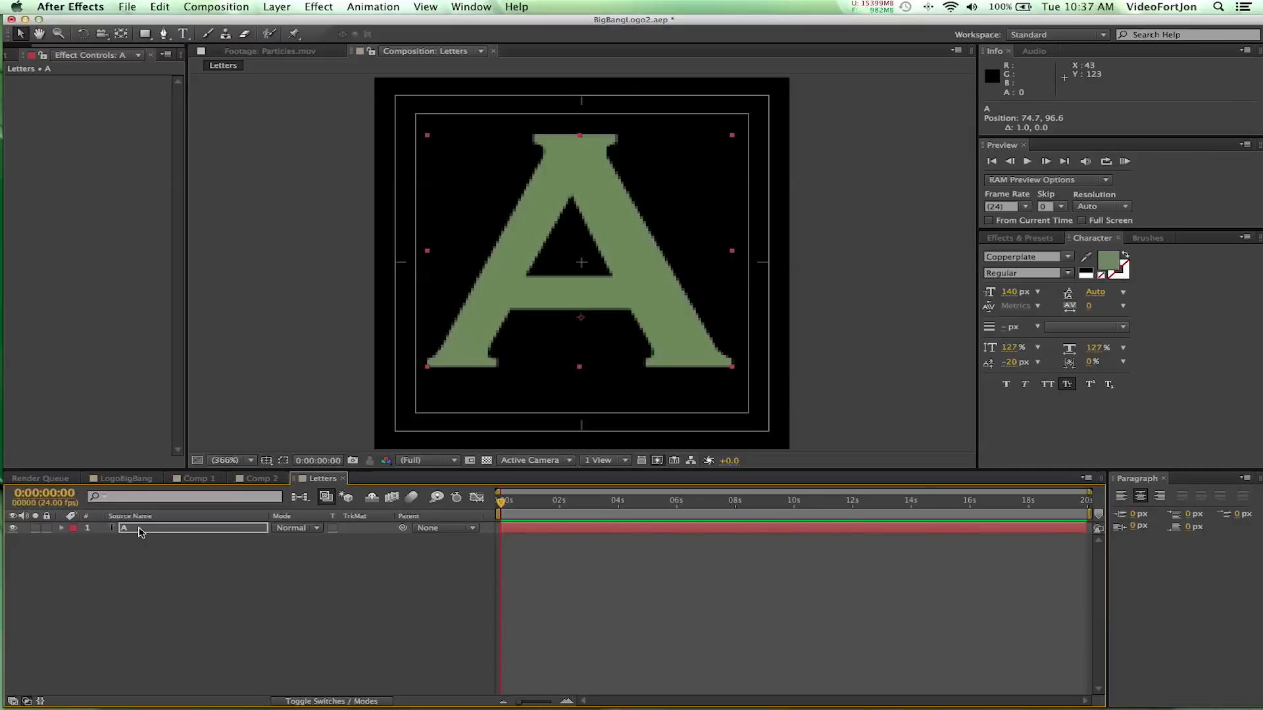
Change the fill colour of the A text layer to pure white, FFFFFF
{"action": "left_click", "coordinate": [143, 530]}
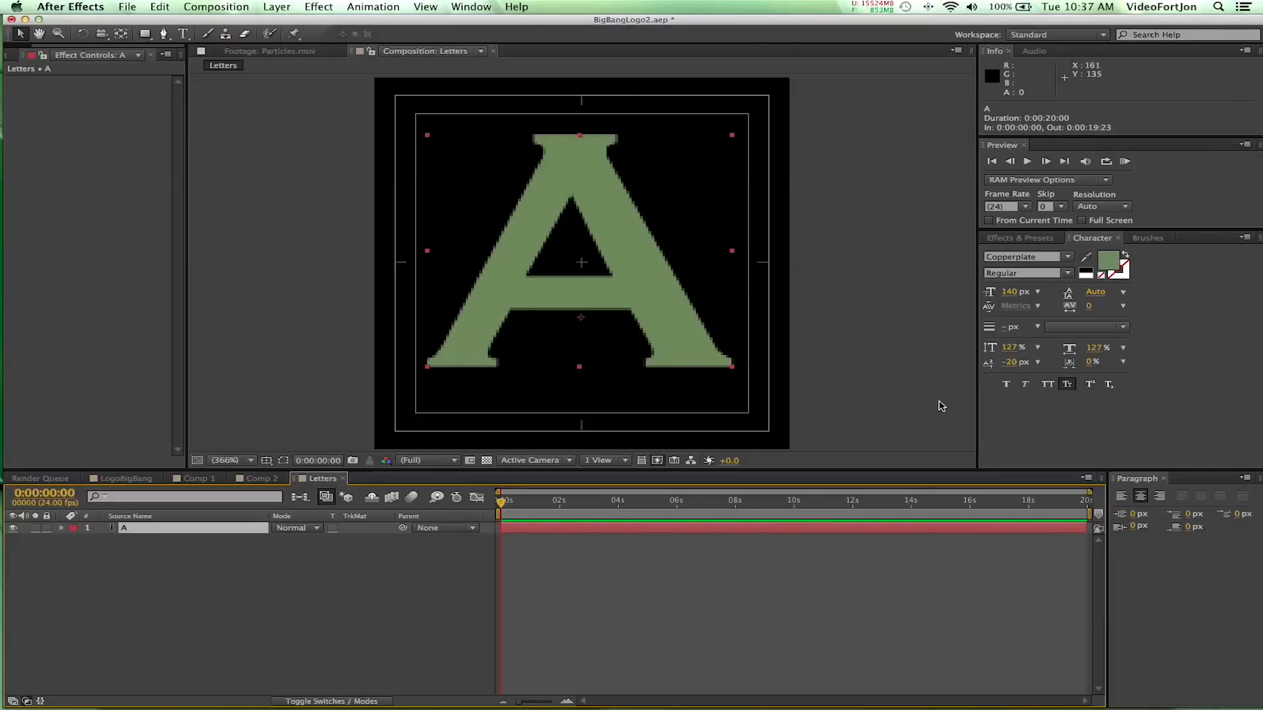
{"action": "left_click", "coordinate": [1109, 261]}
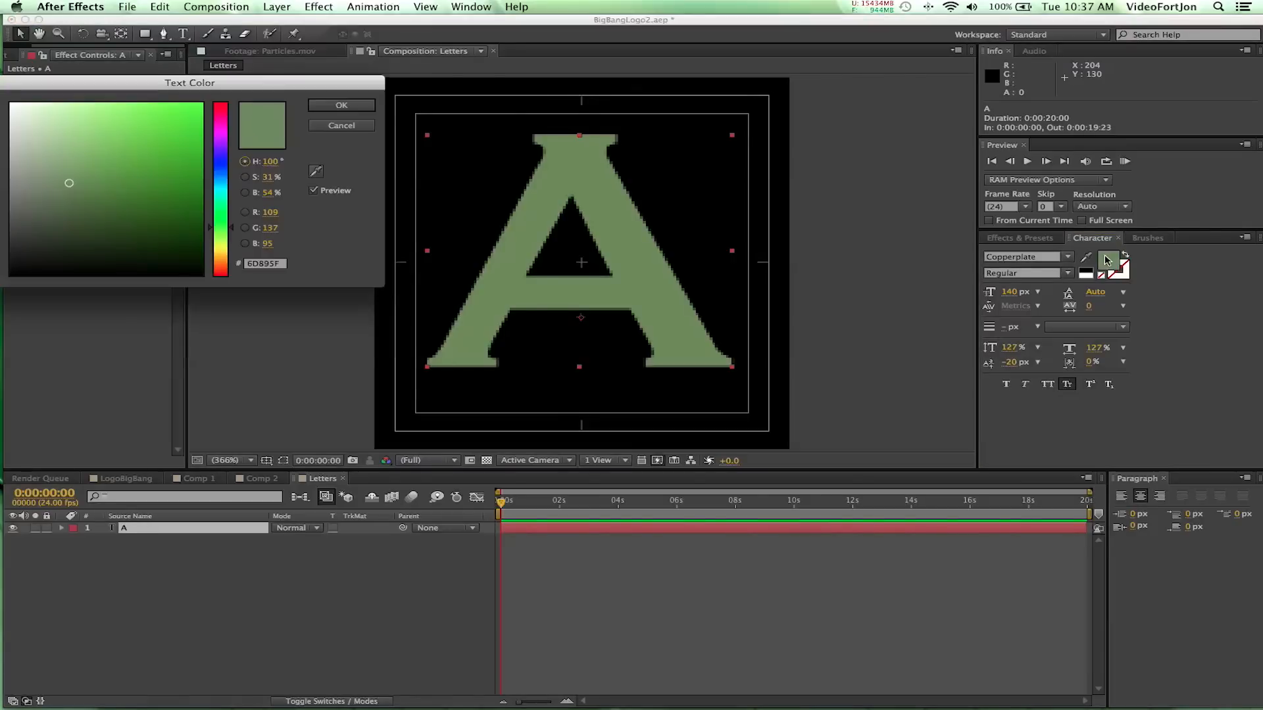
{"action": "left_click", "coordinate": [11, 104]}
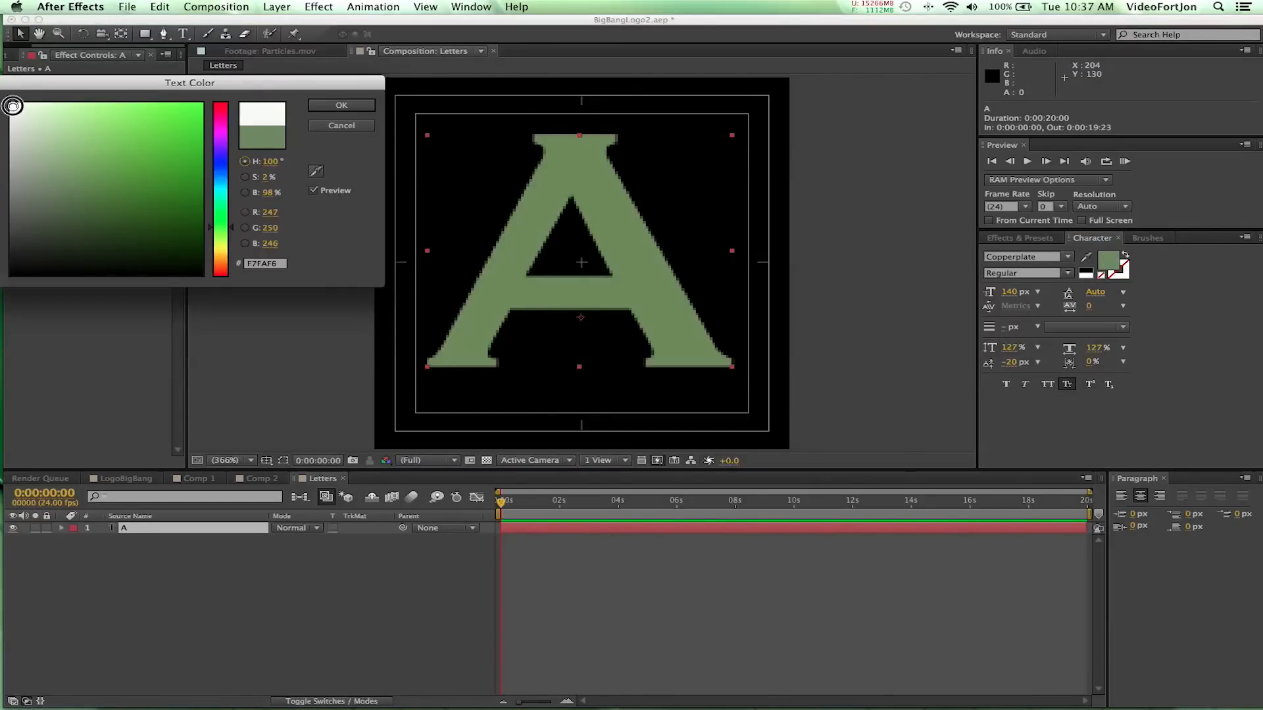
{"action": "left_click", "coordinate": [342, 105]}
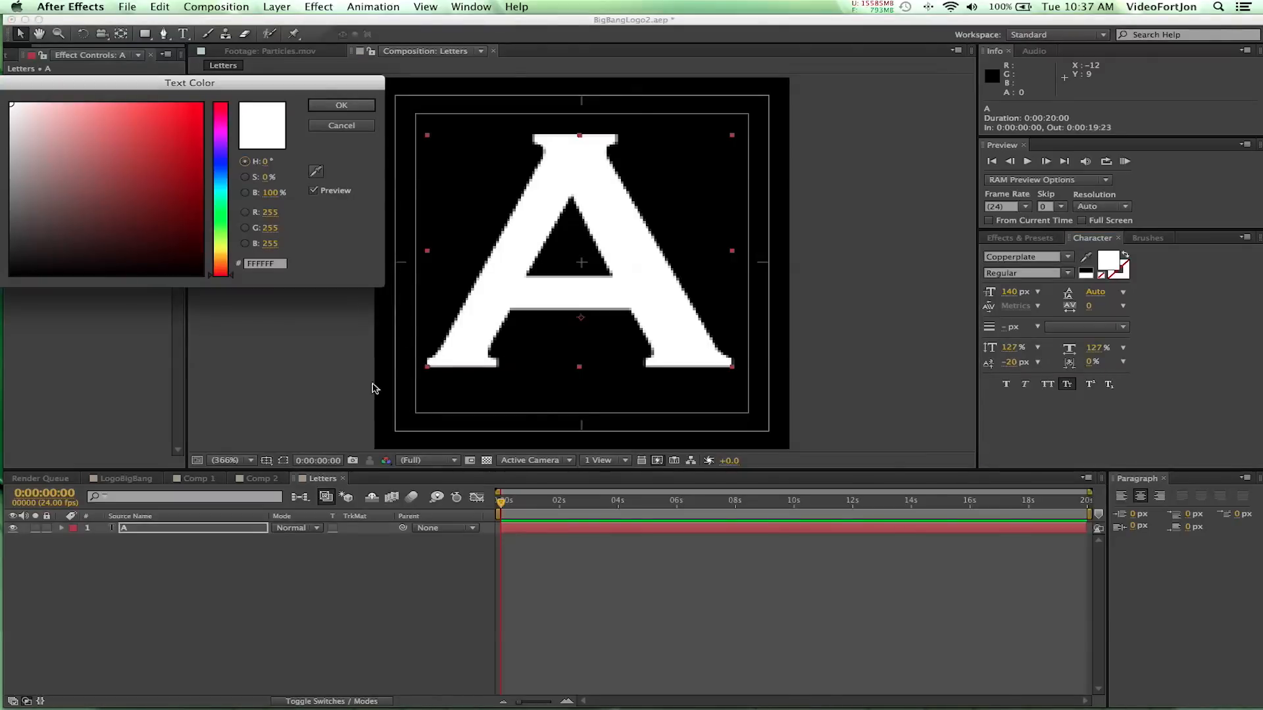
{"action": "left_click", "coordinate": [355, 107]}
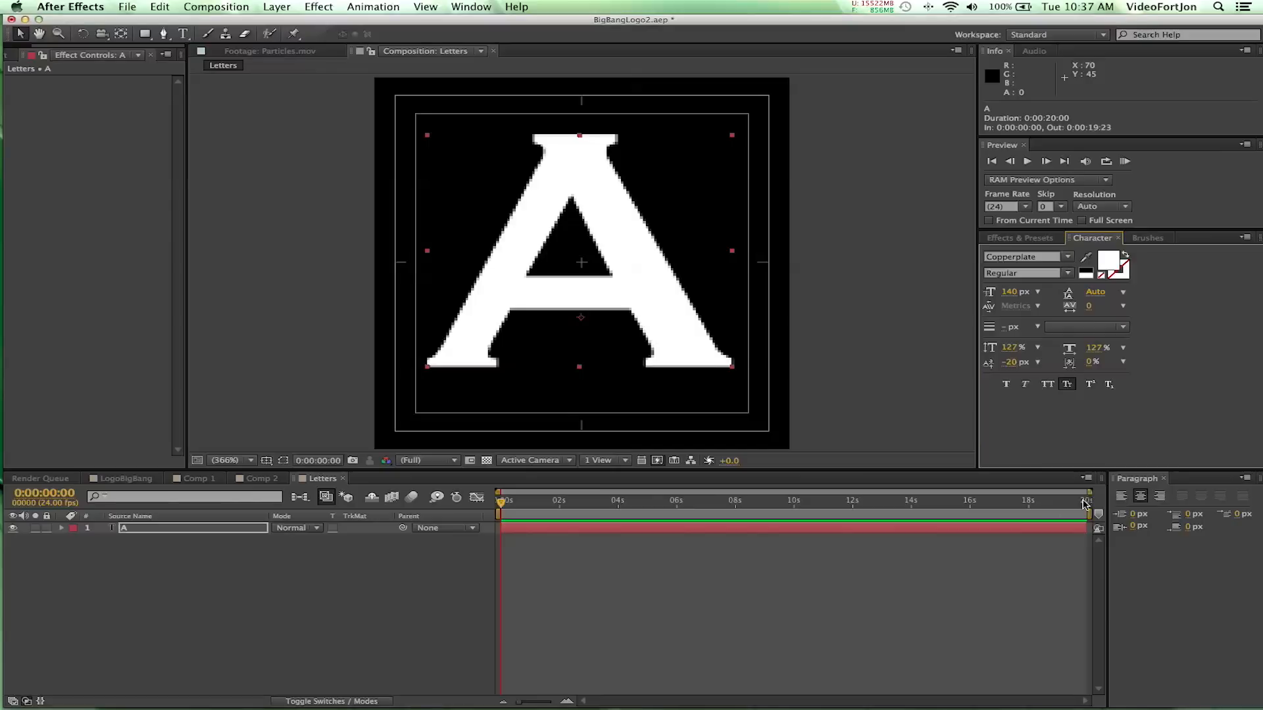
Trim the A layer to a single frame, so that it ends where frame 1 begins on the timeline
{"action": "left_click_drag", "start_coordinate": [1091, 492], "coordinate": [523, 492]}
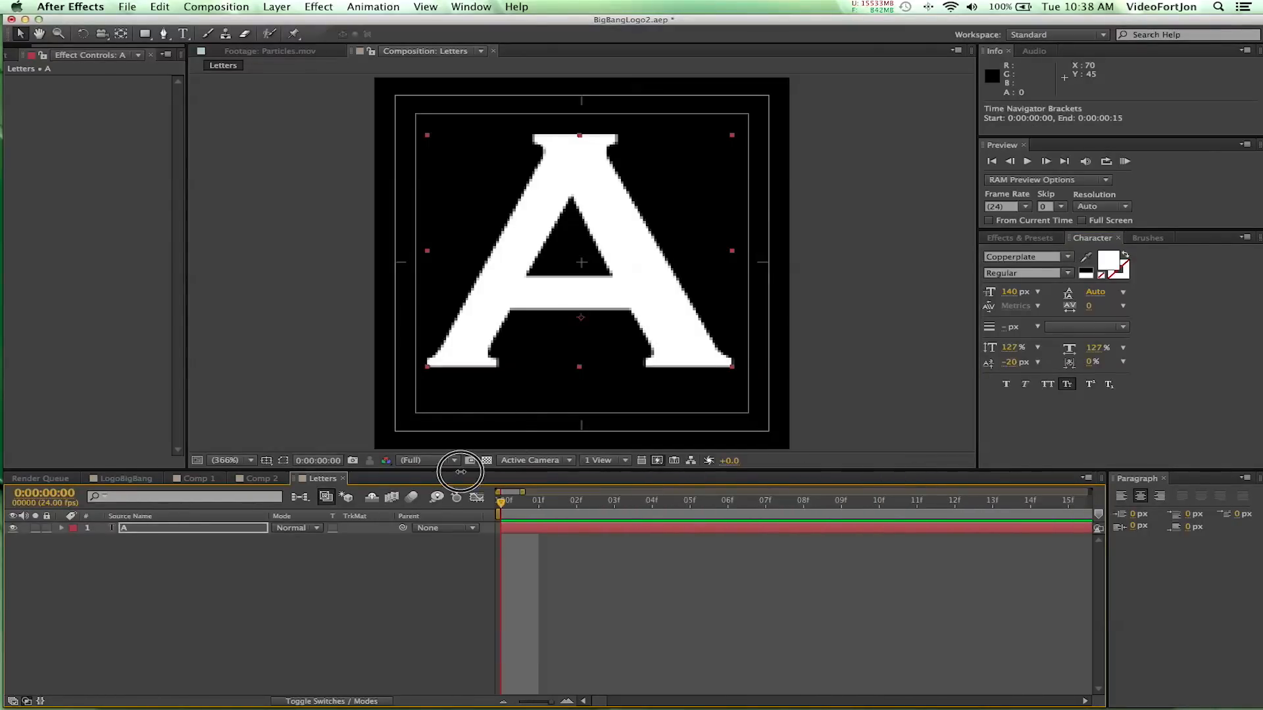
{"action": "left_click", "coordinate": [537, 506]}
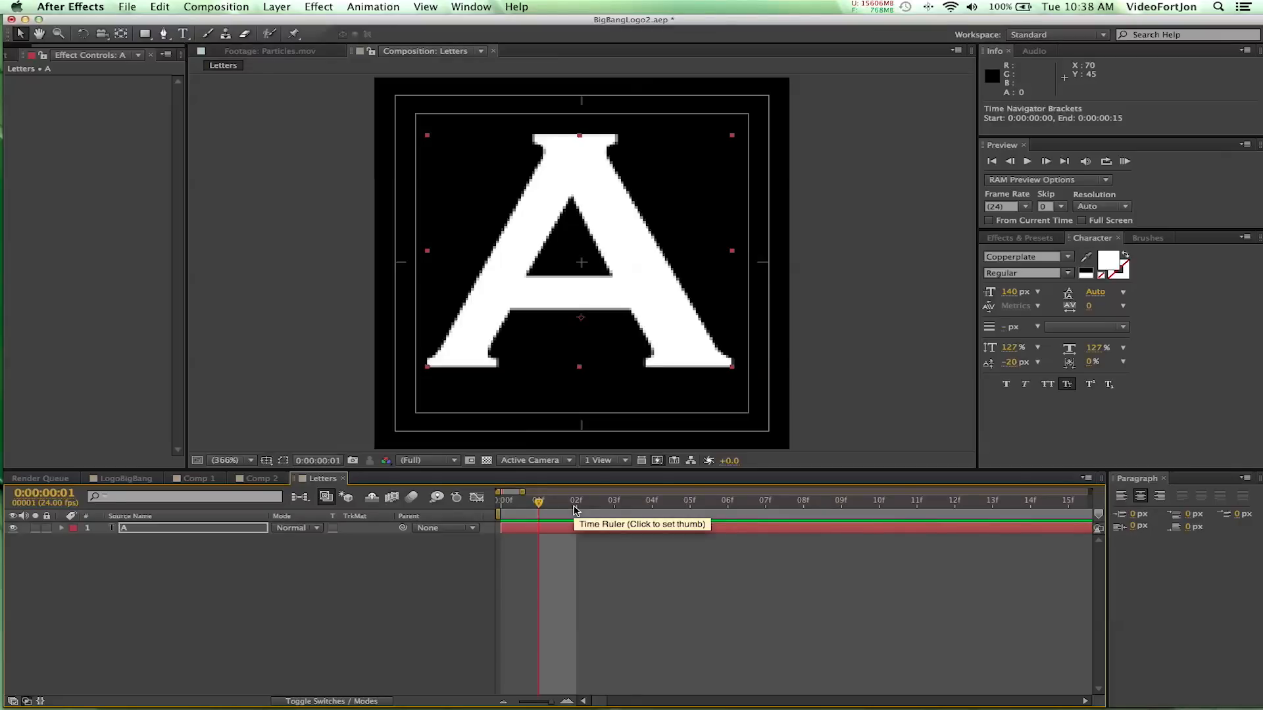
{"action": "key", "text": "alt+bracketright"}
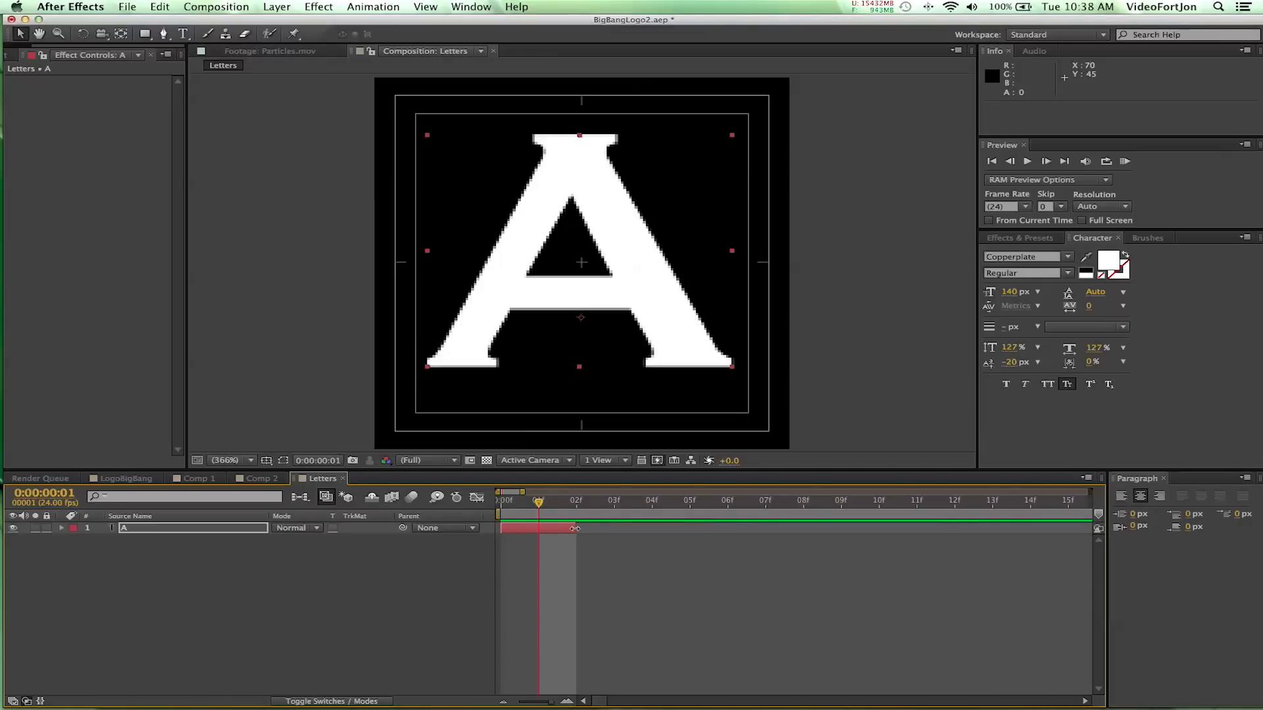
{"action": "left_click_drag", "start_coordinate": [575, 528], "coordinate": [538, 502]}
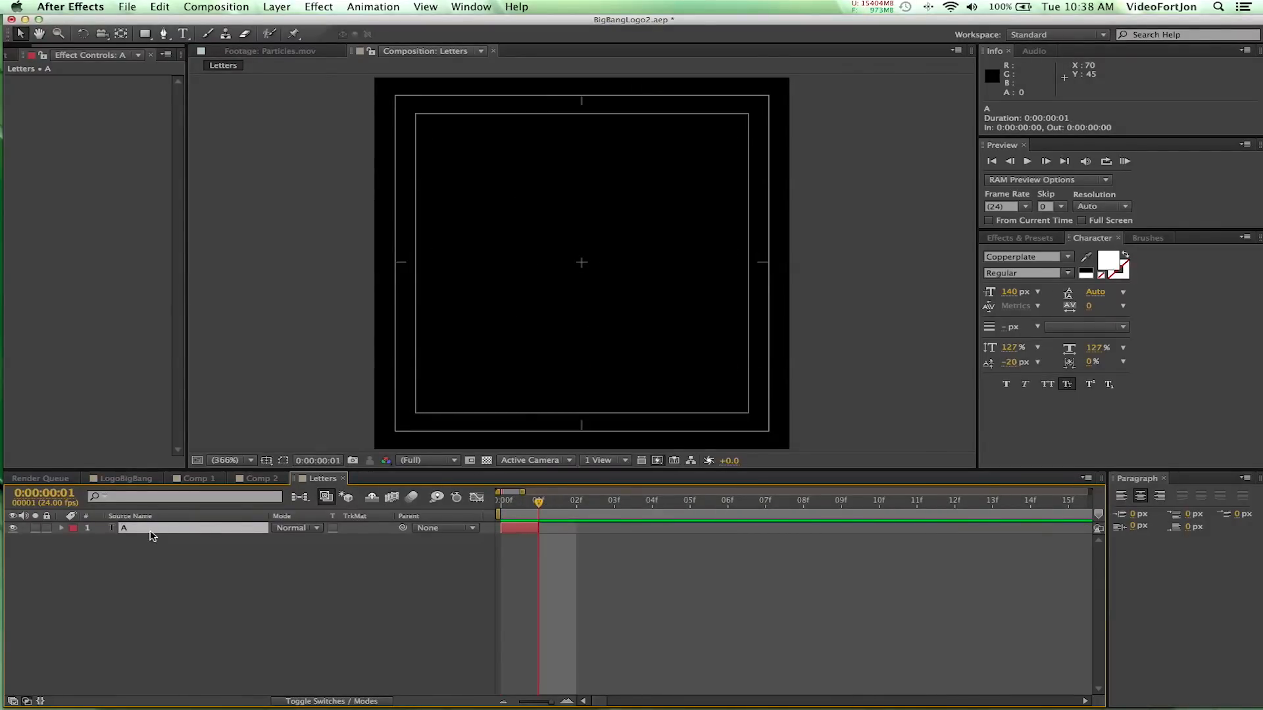
Duplicate the A layer, start the copy at frame 1 and replace its text with the letter B
{"action": "key", "text": "super+d"}
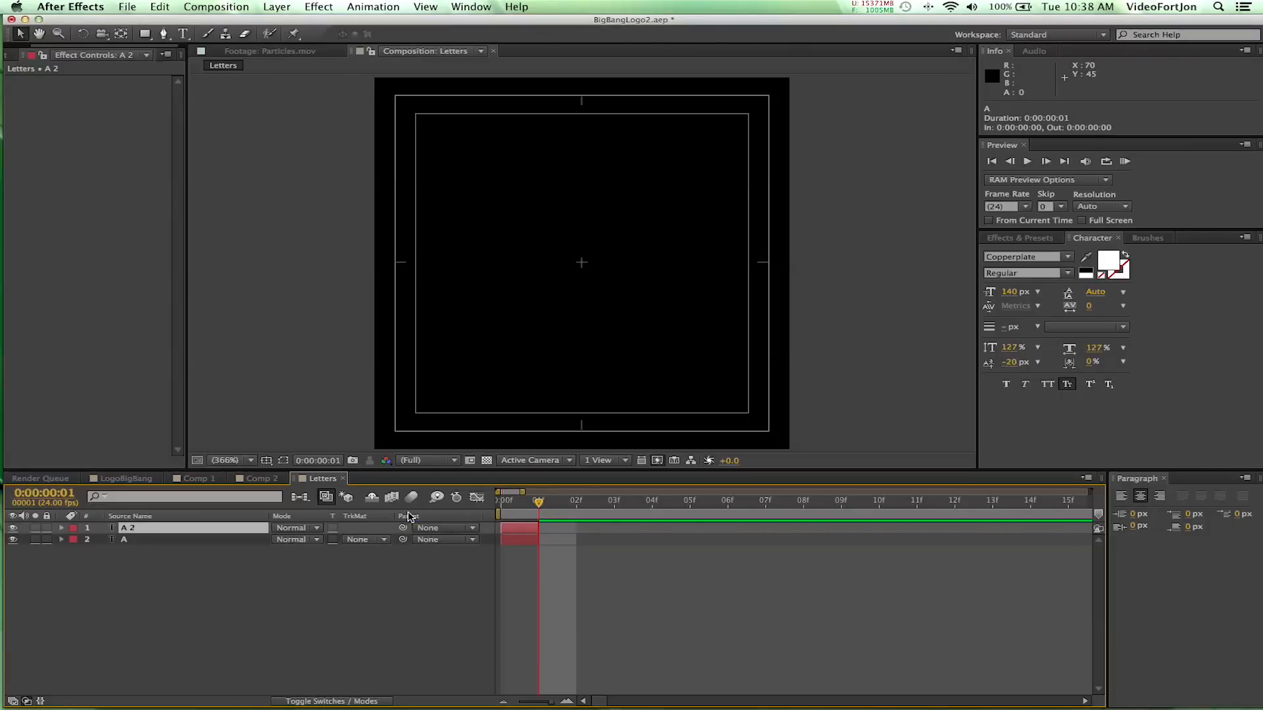
{"action": "key", "text": "bracketleft"}
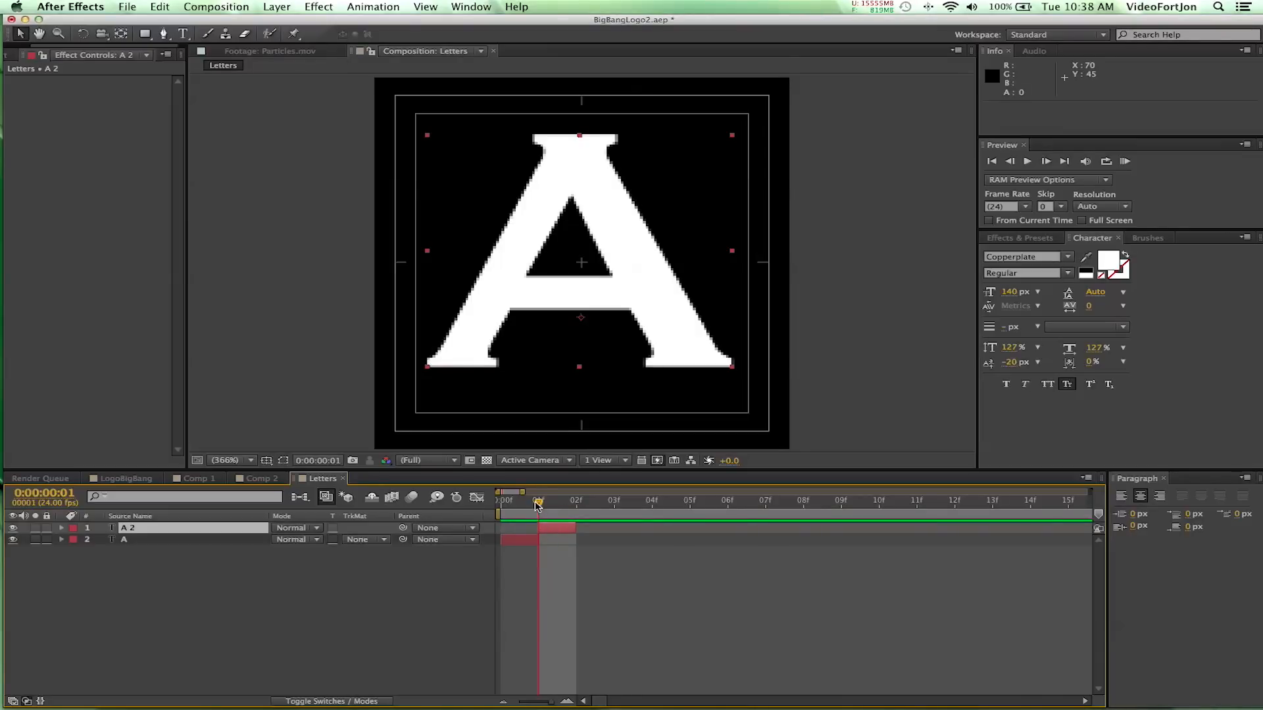
{"action": "mouse_move", "coordinate": [538, 502]}
{"action": "left_mouse_down"}
{"action": "mouse_move", "coordinate": [494, 504]}
{"action": "mouse_move", "coordinate": [572, 507]}
{"action": "mouse_move", "coordinate": [520, 508]}
{"action": "mouse_move", "coordinate": [538, 507]}
{"action": "left_mouse_up"}
{"action": "double_click", "coordinate": [551, 275]}
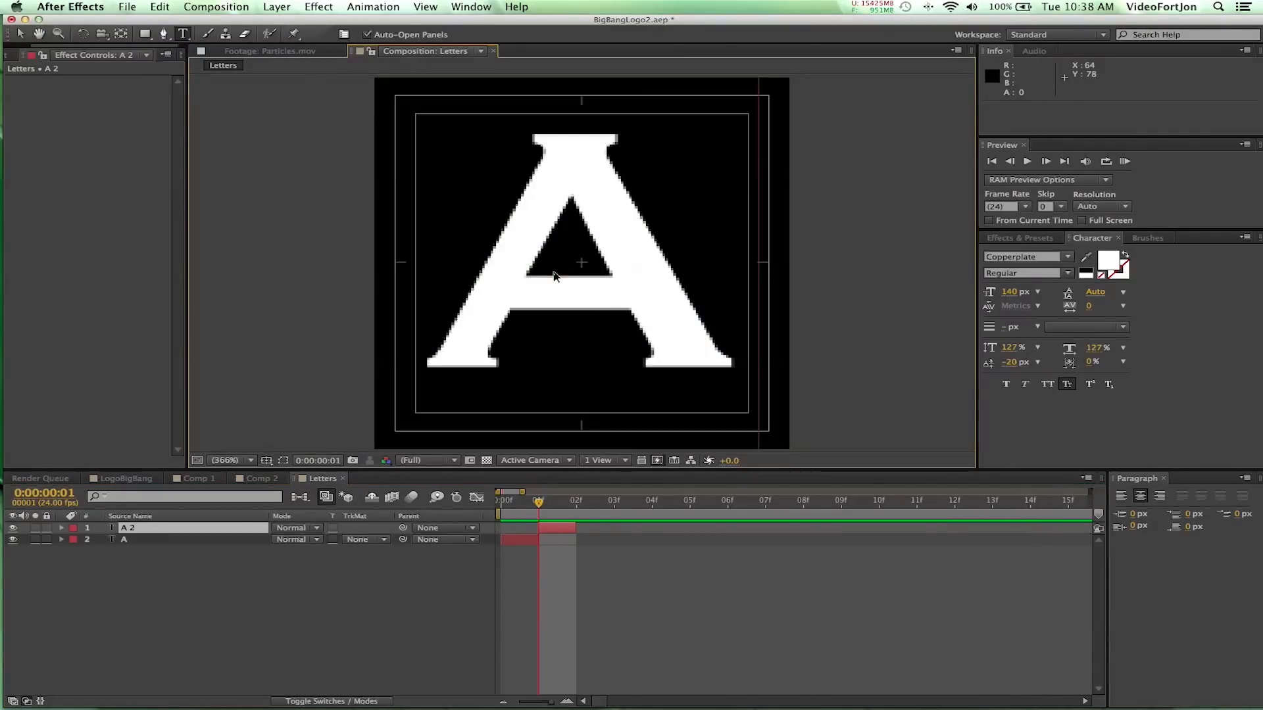
{"action": "type", "text": "B"}
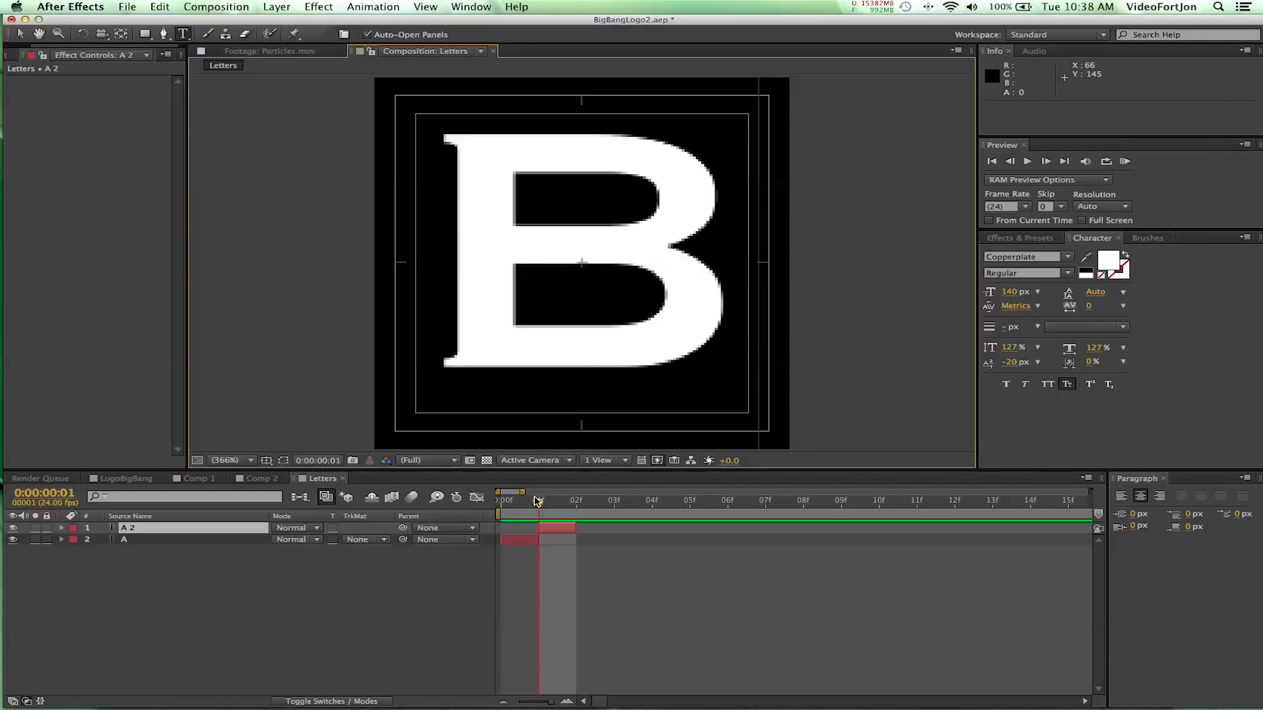
Duplicate the B layer, start the copy at frame 2 and replace its text with the letter C
{"action": "left_click", "coordinate": [561, 505]}
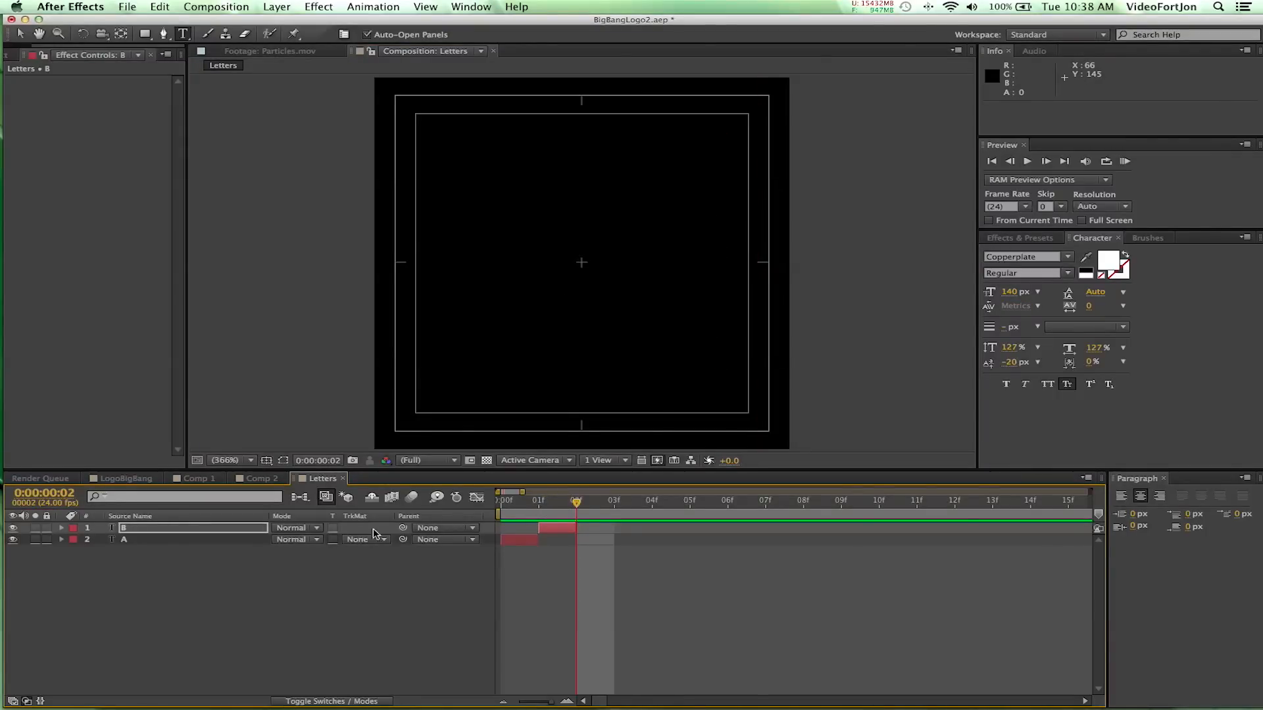
{"action": "left_click", "coordinate": [134, 530]}
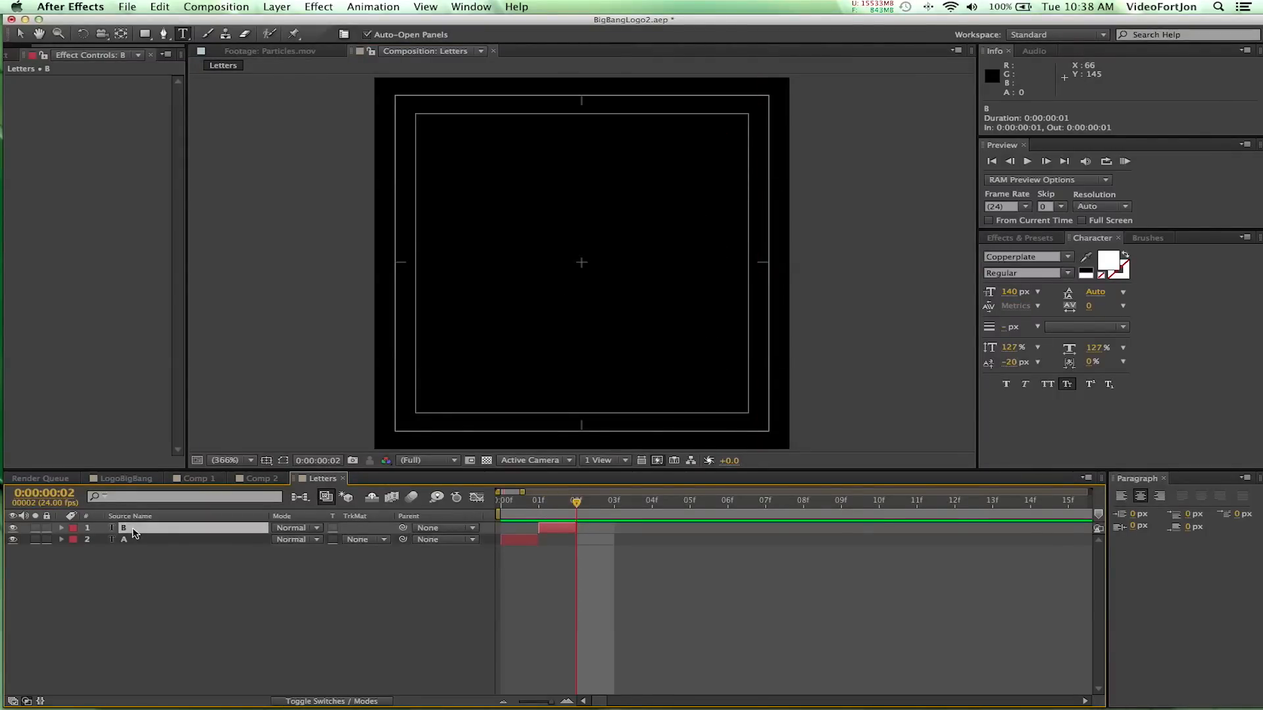
{"action": "key", "text": "super+d"}
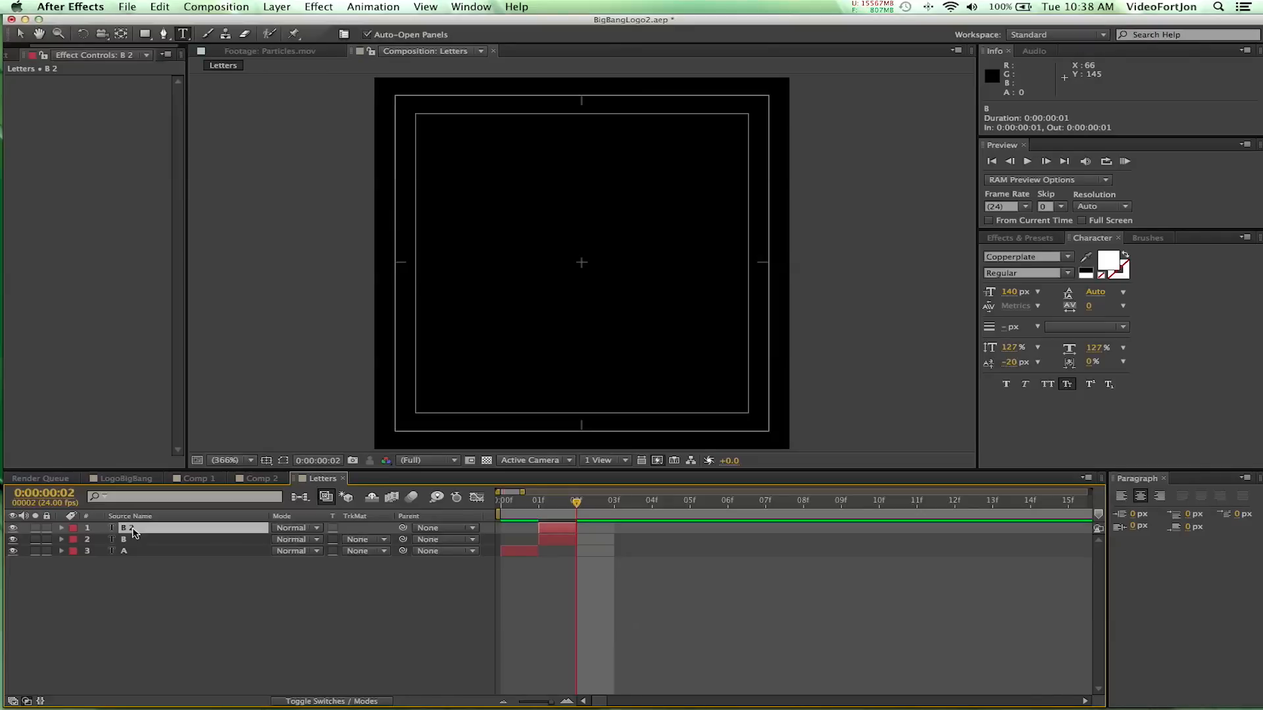
{"action": "key", "text": "bracketleft"}
{"action": "left_click", "coordinate": [622, 234]}
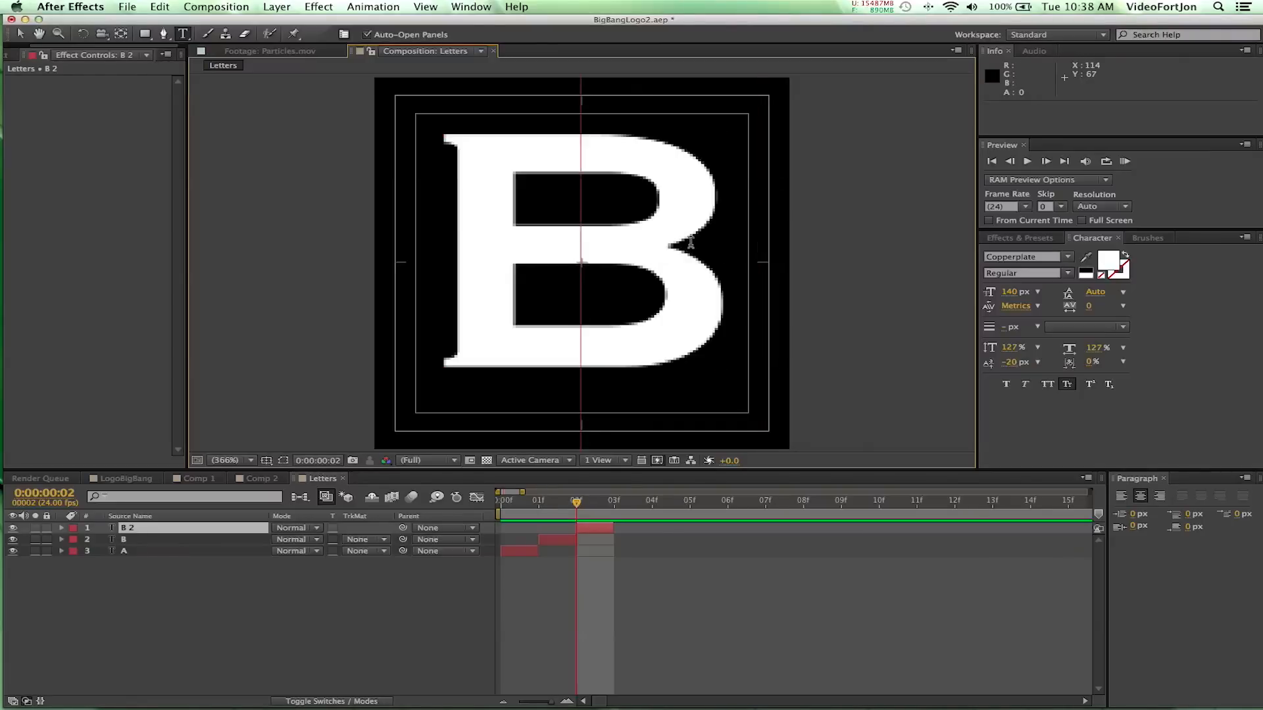
{"action": "key", "text": "BackSpace"}
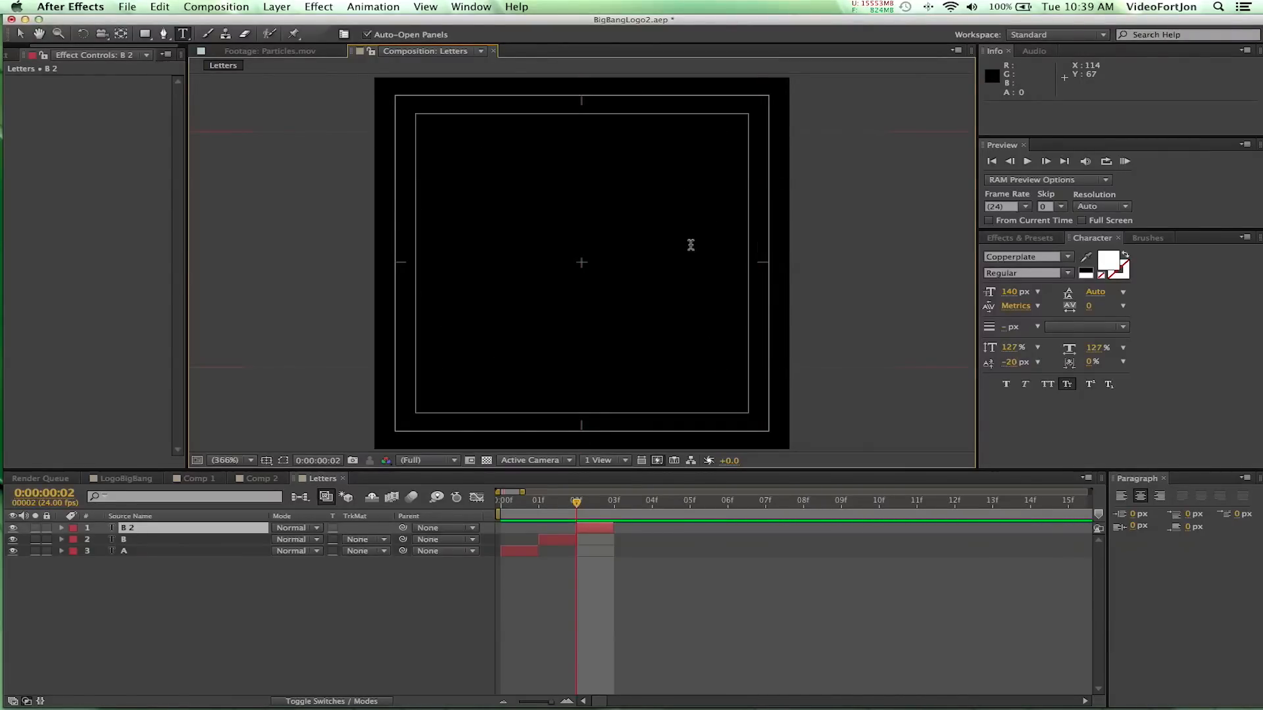
{"action": "type", "text": "C"}
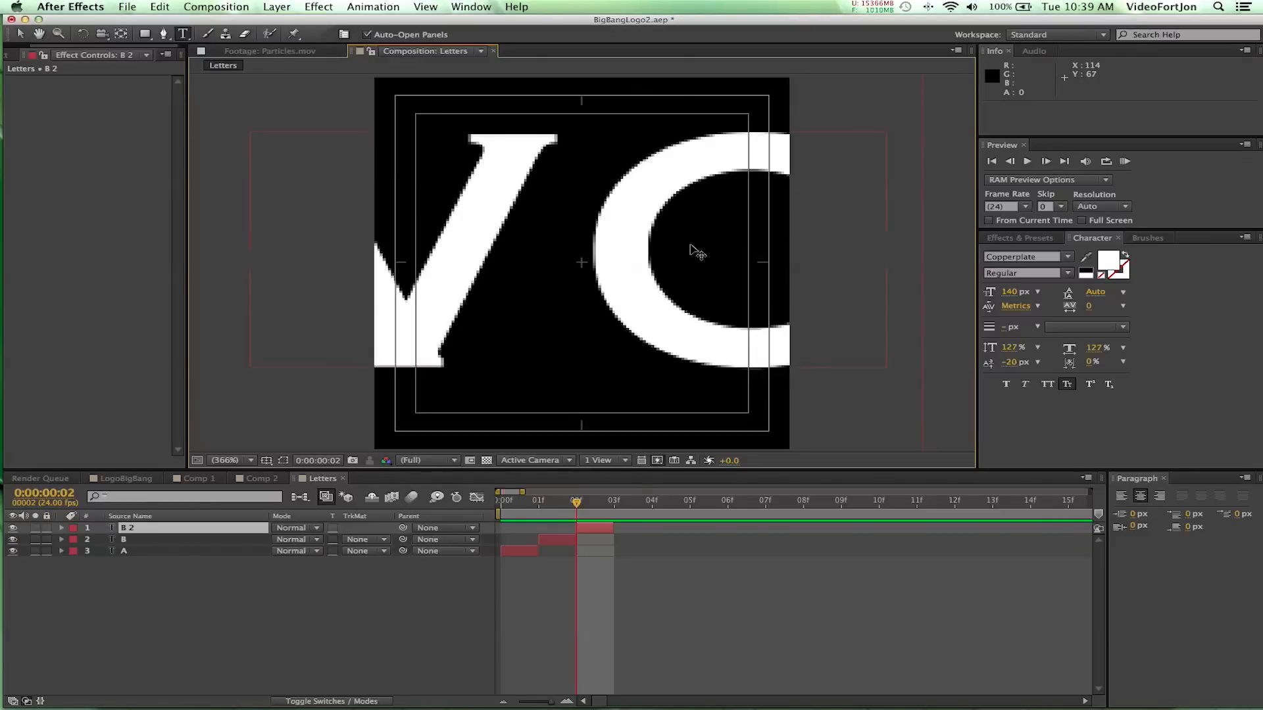
{"action": "key", "text": "BackSpace"}
{"action": "key", "text": "BackSpace"}
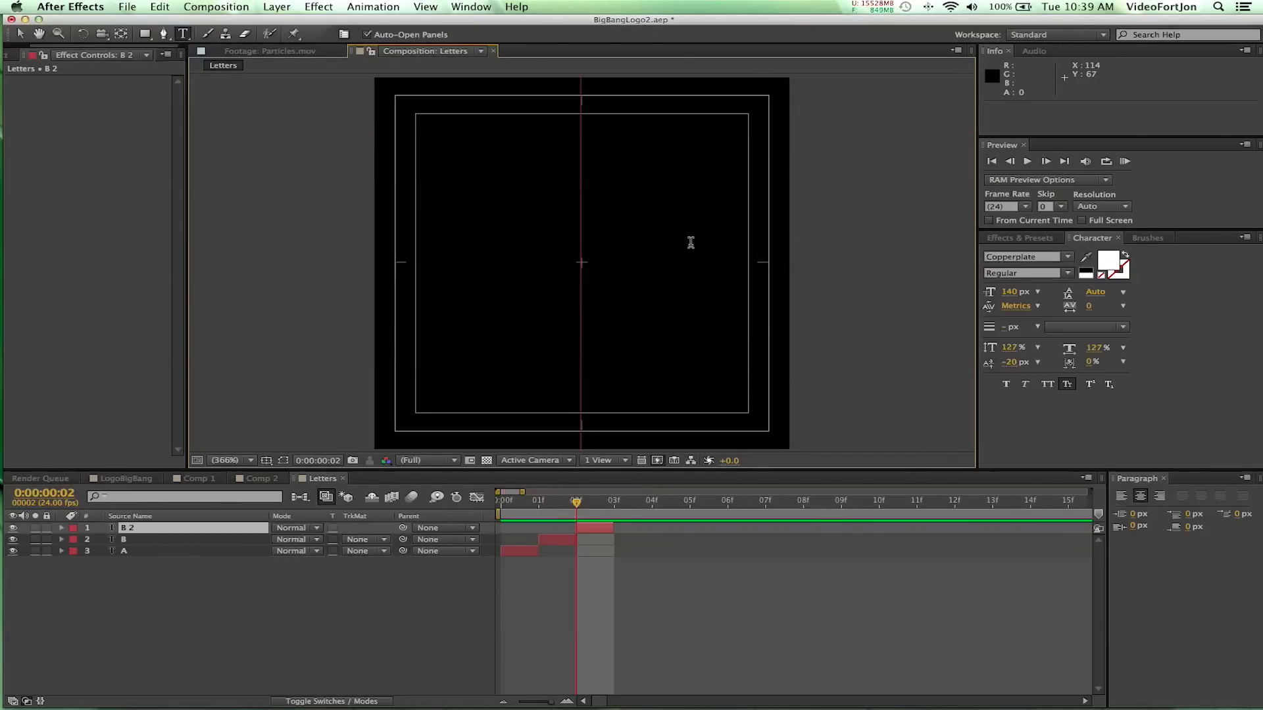
{"action": "type", "text": "C"}
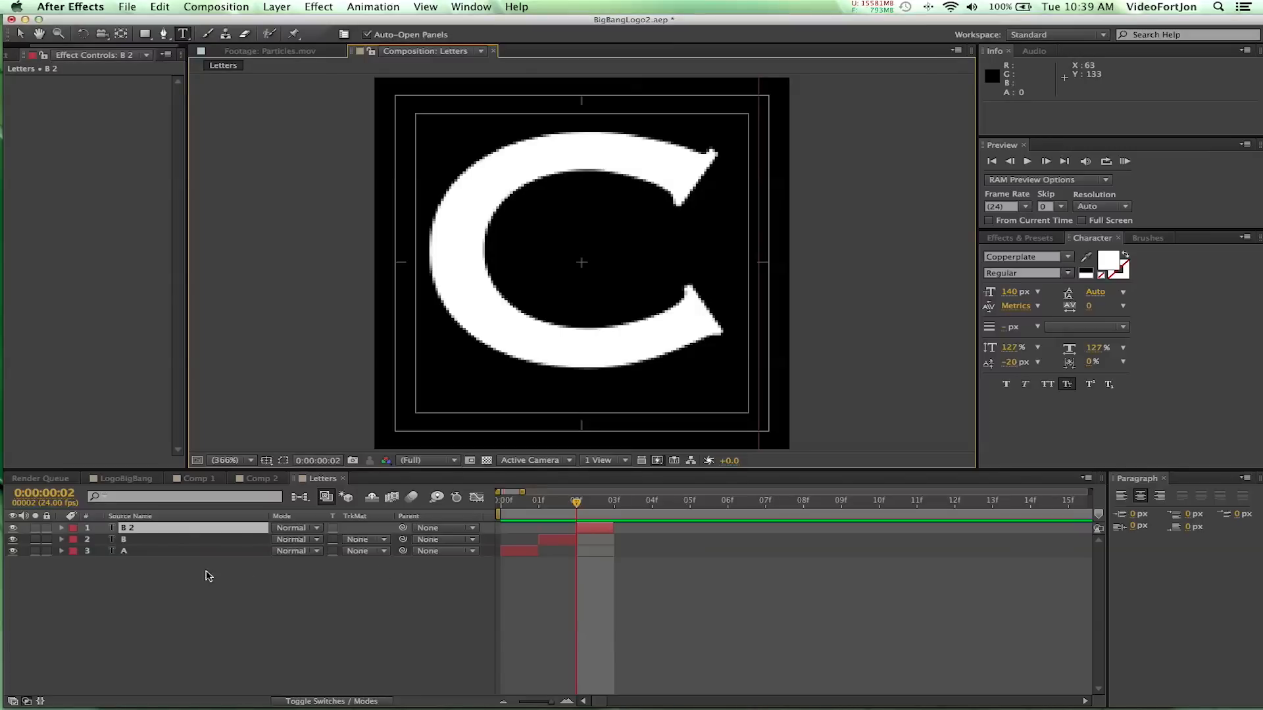
Duplicate the C layer, start the copy at frame 3 and replace its text with the letter D
{"action": "left_click", "coordinate": [151, 530]}
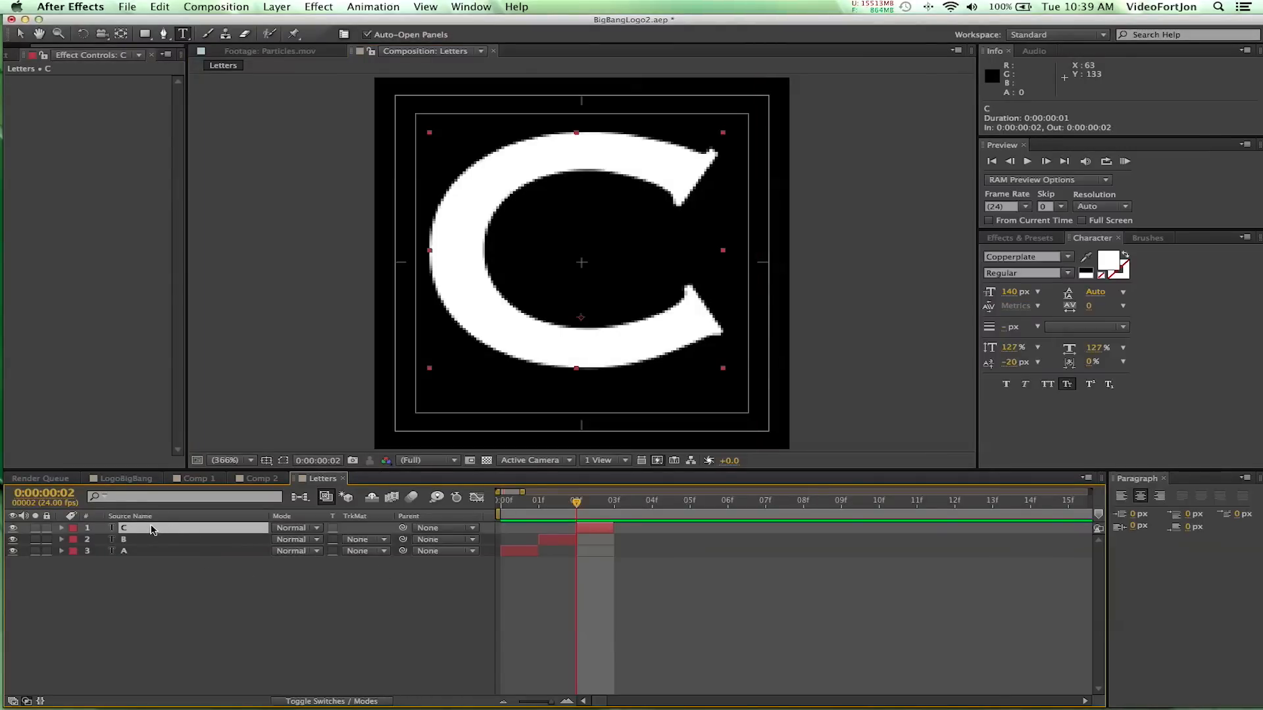
{"action": "key", "text": "super+d"}
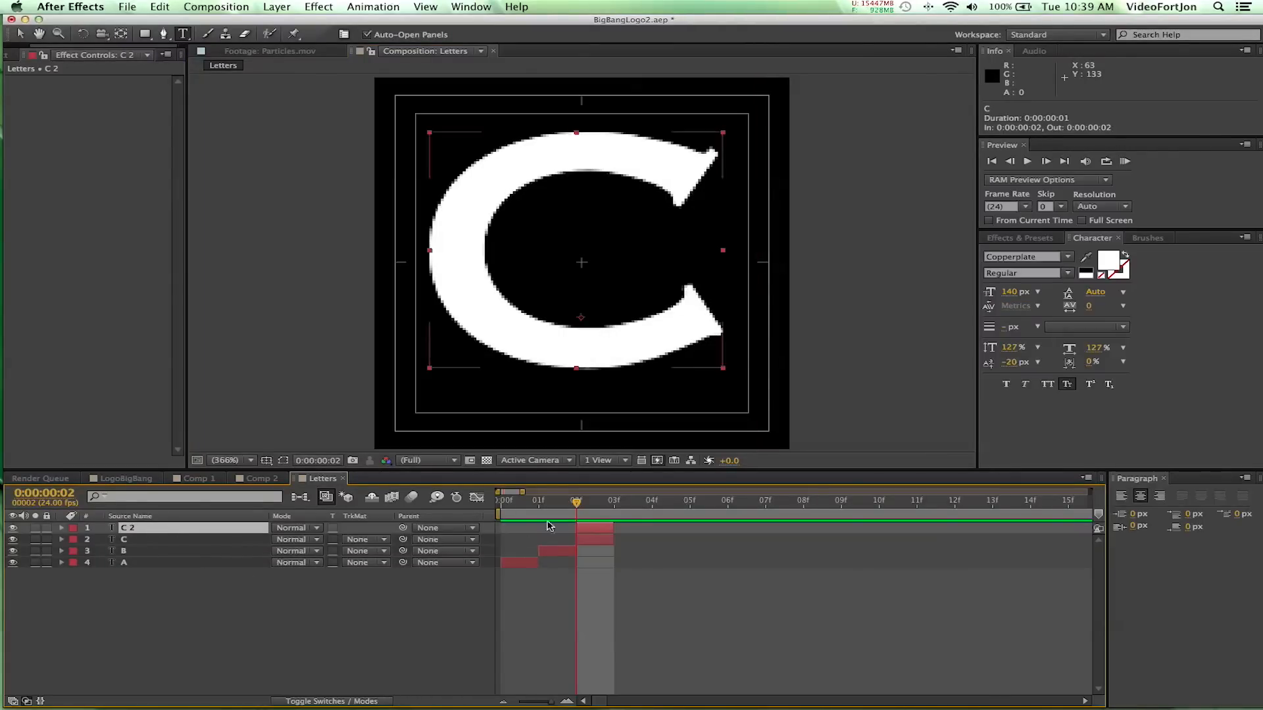
{"action": "left_click_drag", "start_coordinate": [577, 503], "coordinate": [600, 505]}
{"action": "key", "text": "bracketleft"}
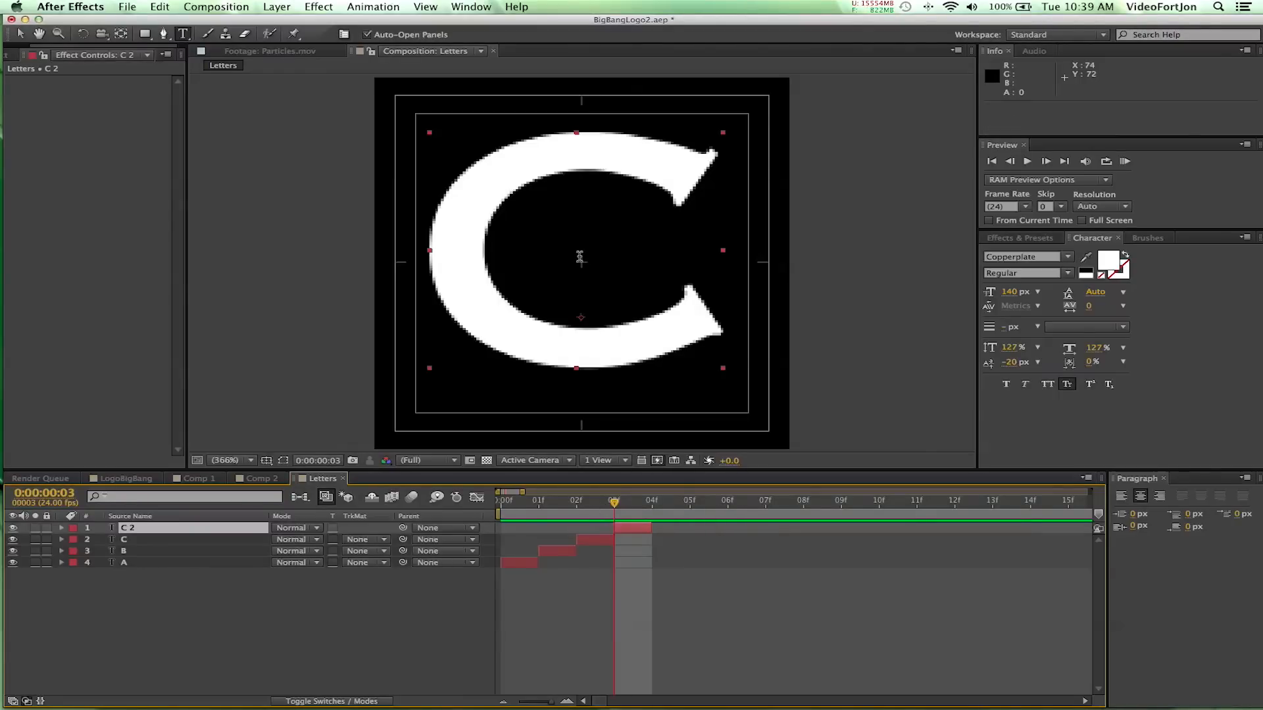
{"action": "left_click", "coordinate": [578, 258]}
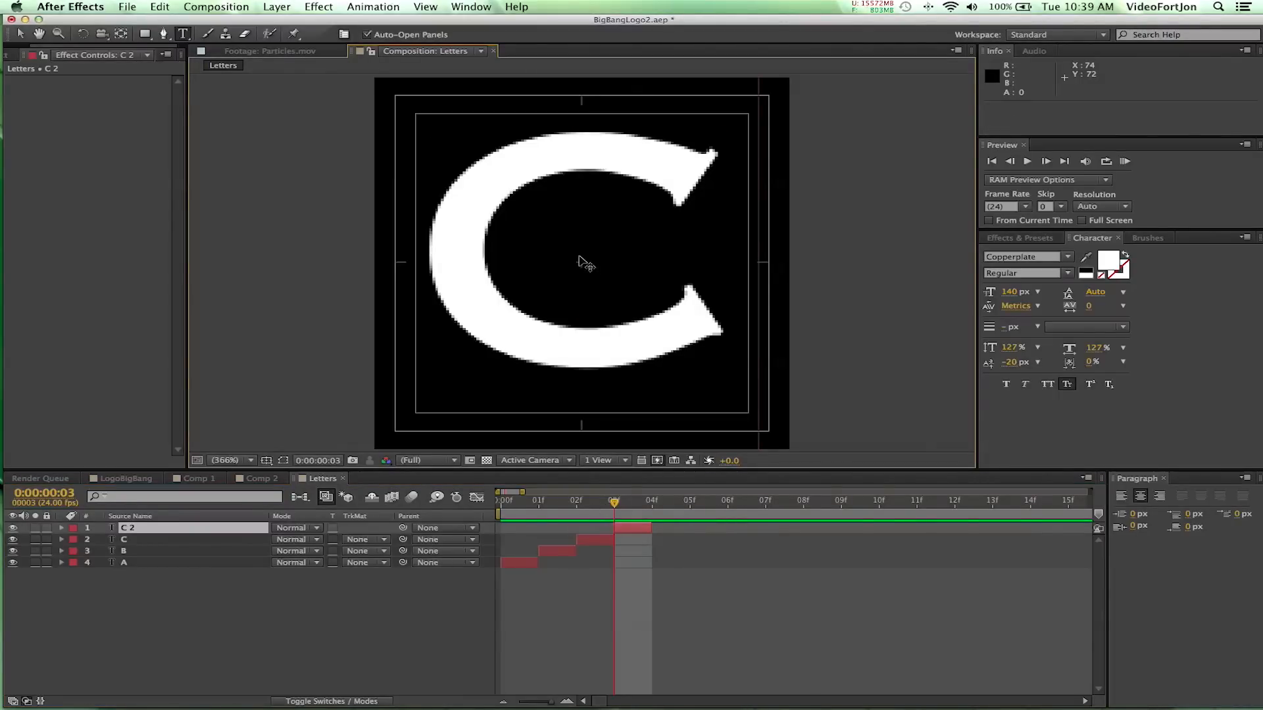
{"action": "key", "text": "BackSpace"}
{"action": "type", "text": "D"}
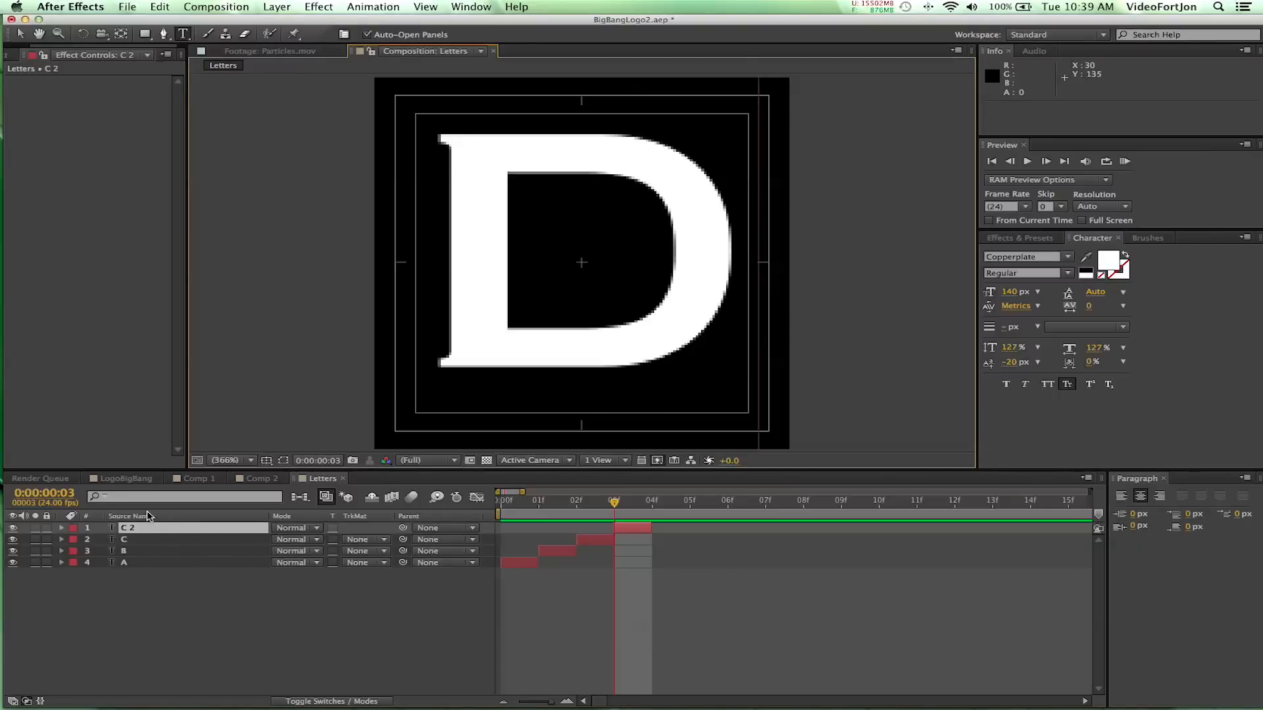
Duplicate the D layer, start the copy at frame 4 and replace its text with the letter E
{"action": "left_click", "coordinate": [156, 530]}
{"action": "right_click", "coordinate": [156, 530]}
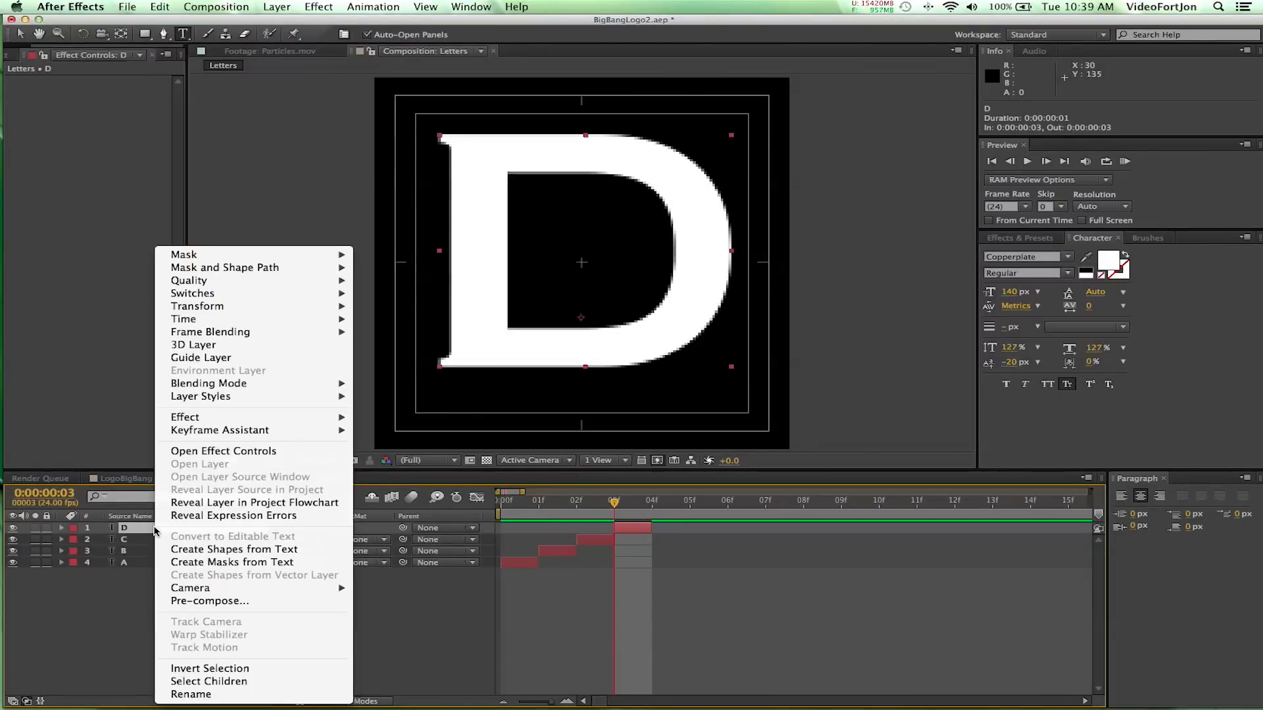
{"action": "key", "text": "Escape"}
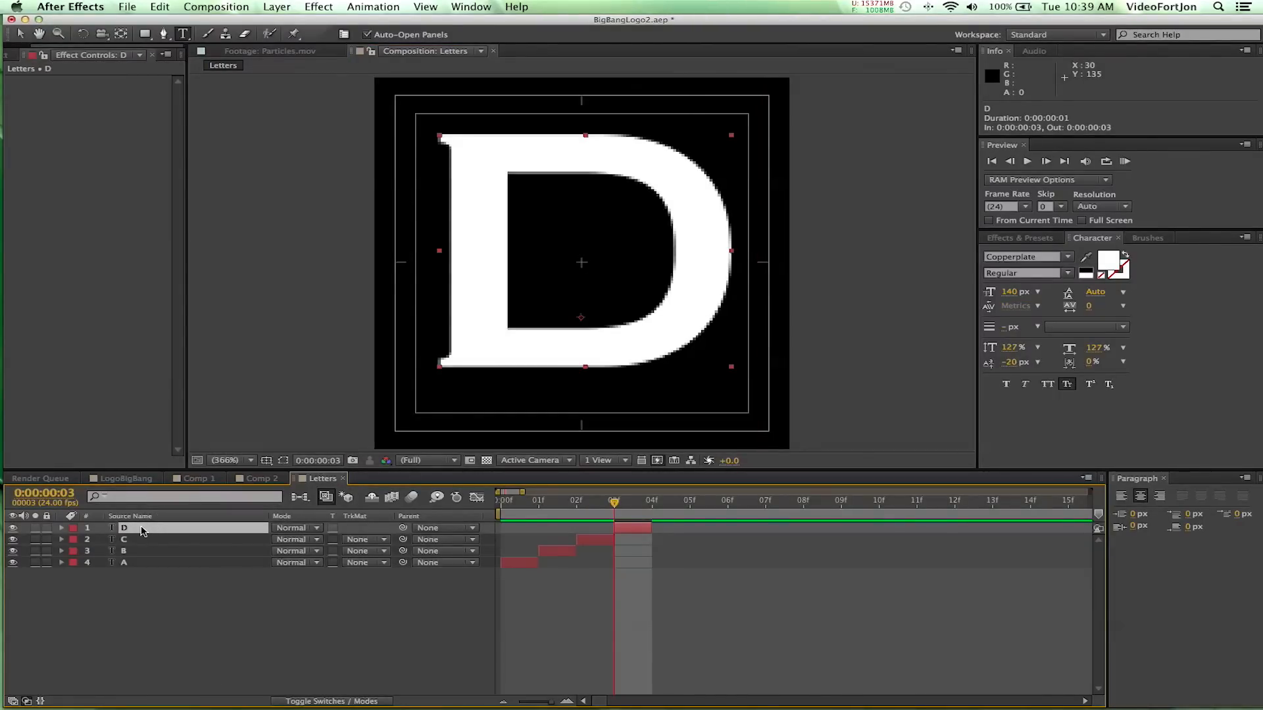
{"action": "key", "text": "super+d"}
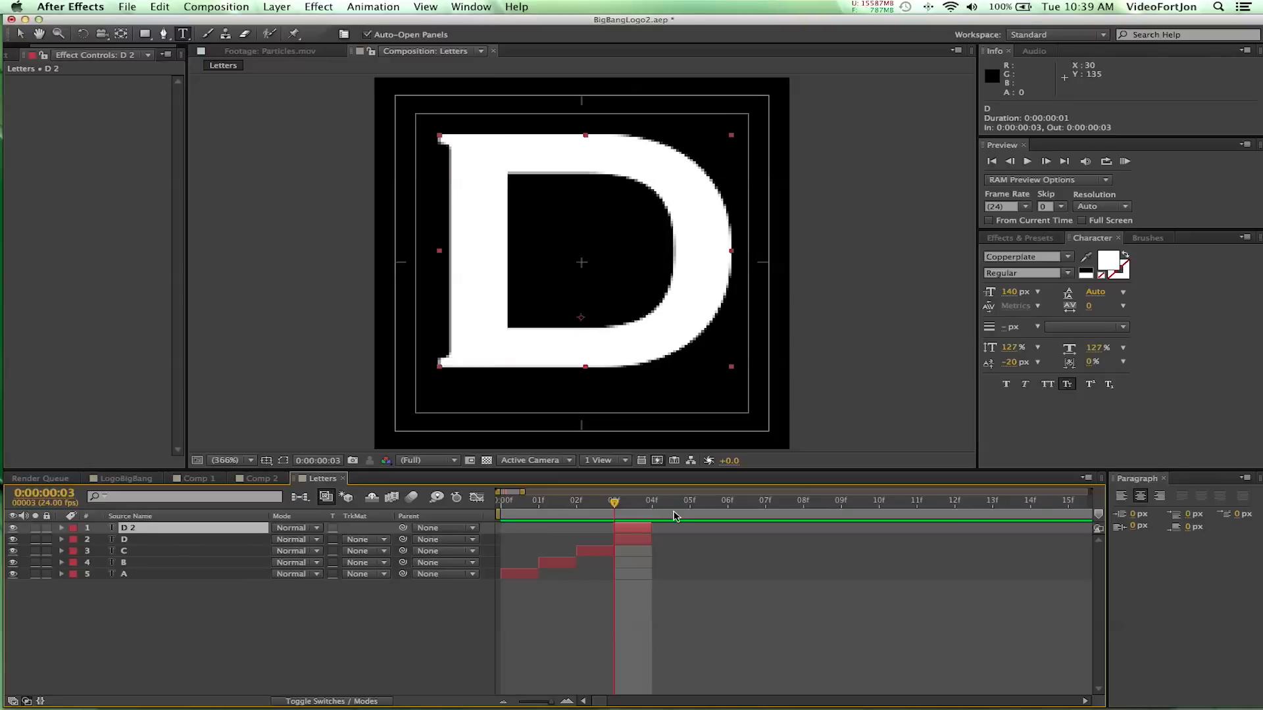
{"action": "left_click", "coordinate": [653, 505]}
{"action": "key", "text": "bracketleft"}
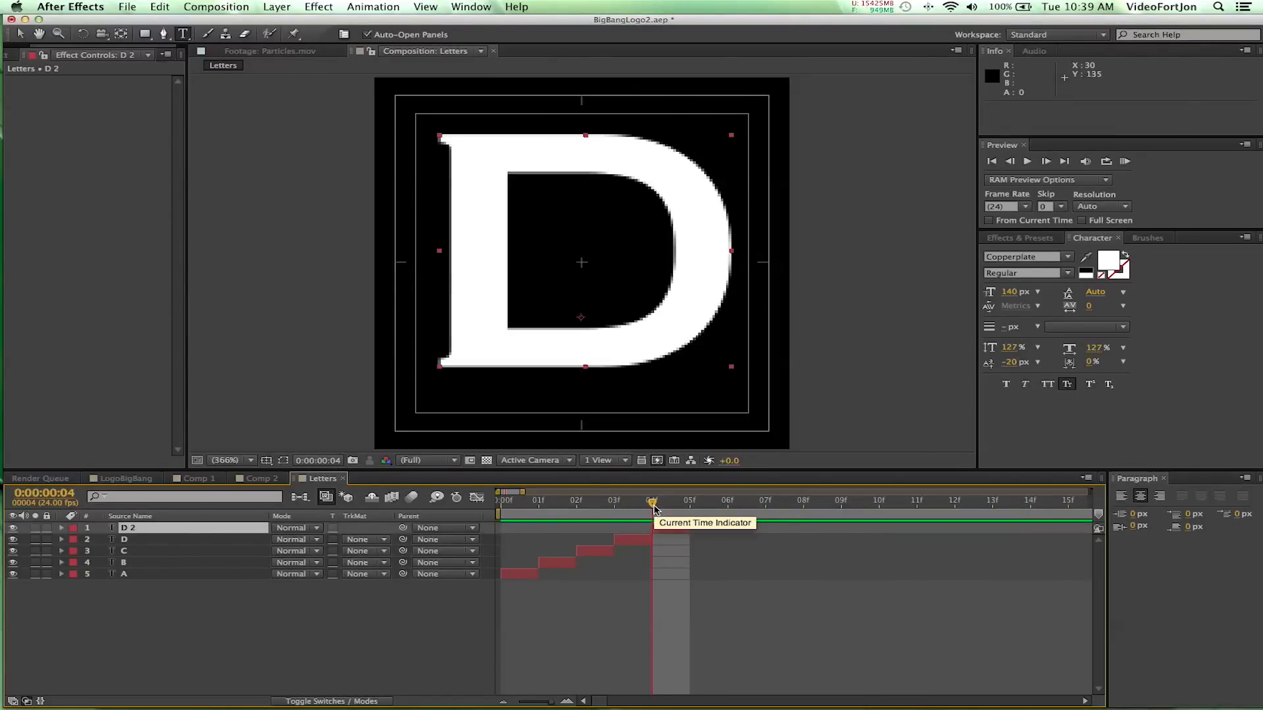
{"action": "left_click_drag", "start_coordinate": [654, 506], "coordinate": [690, 507]}
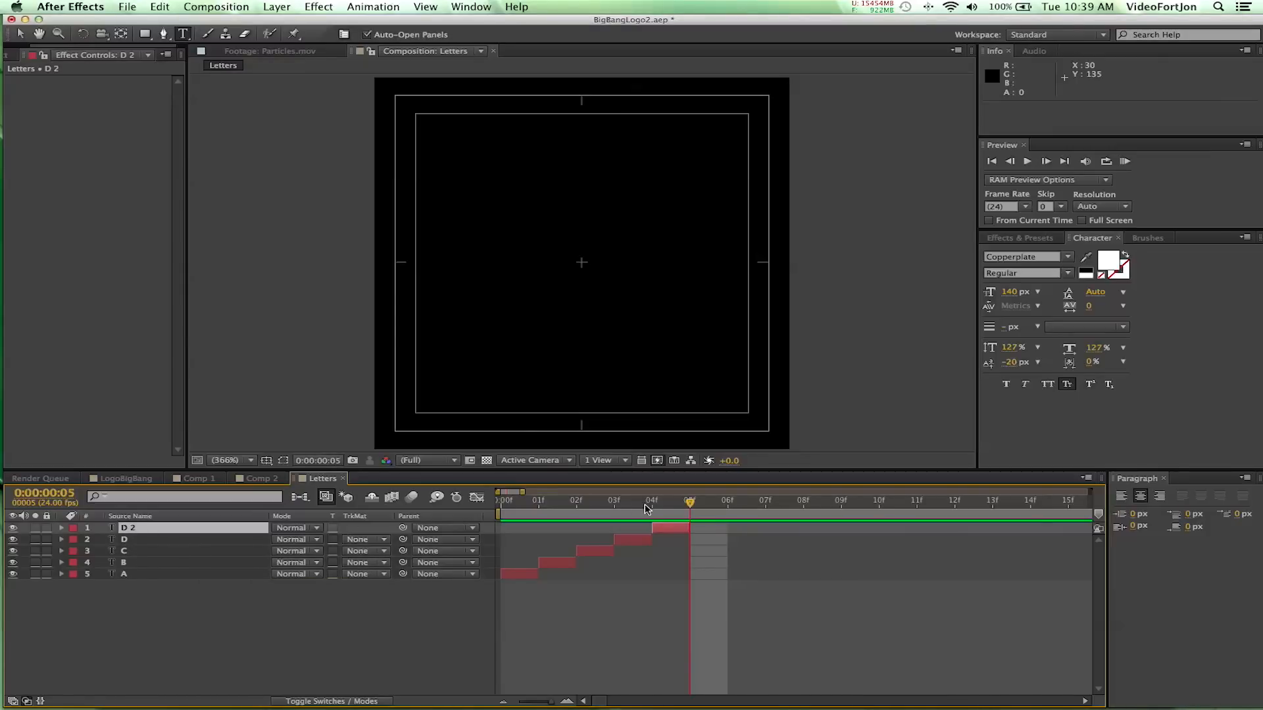
{"action": "left_click", "coordinate": [668, 508]}
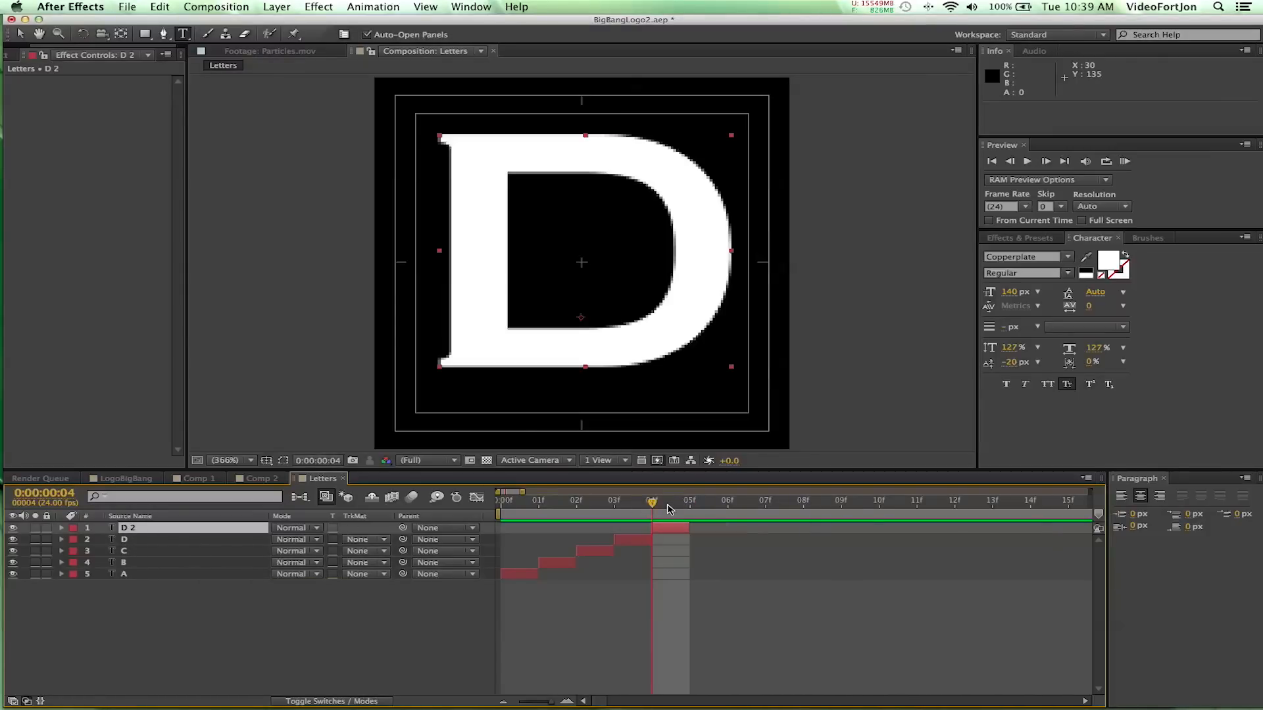
{"action": "left_click", "coordinate": [540, 283]}
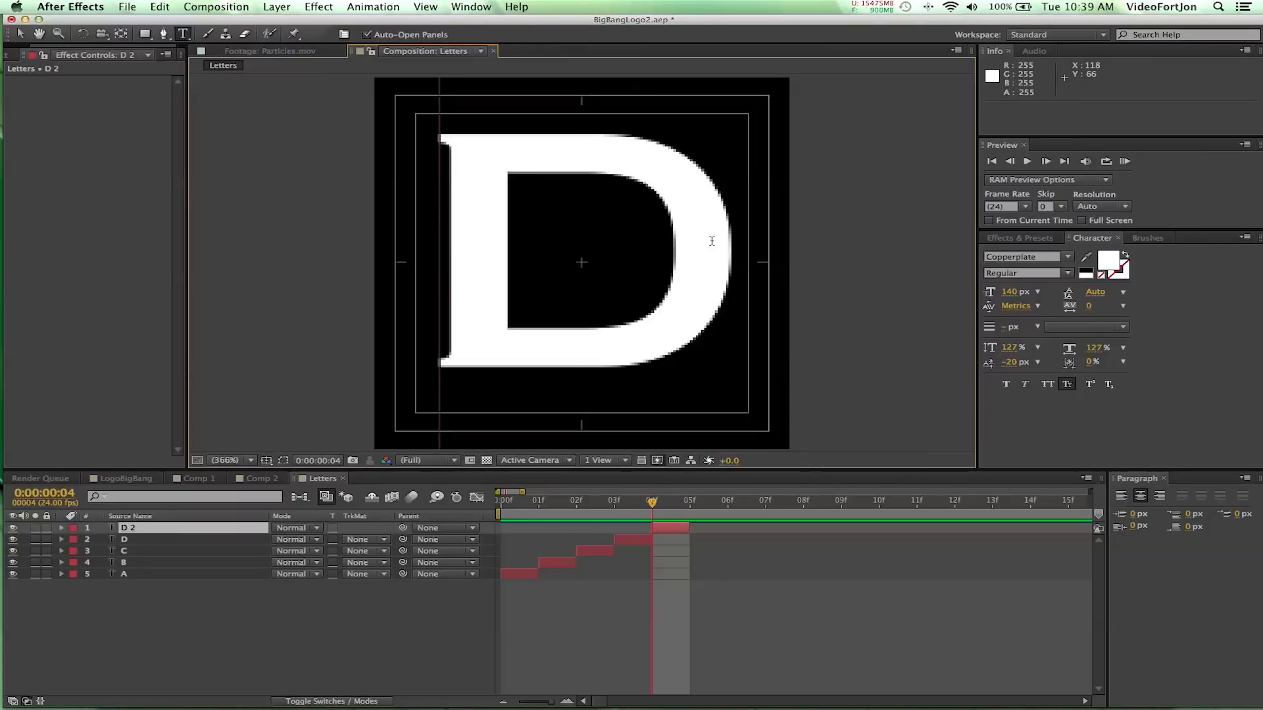
{"action": "key", "text": "Delete"}
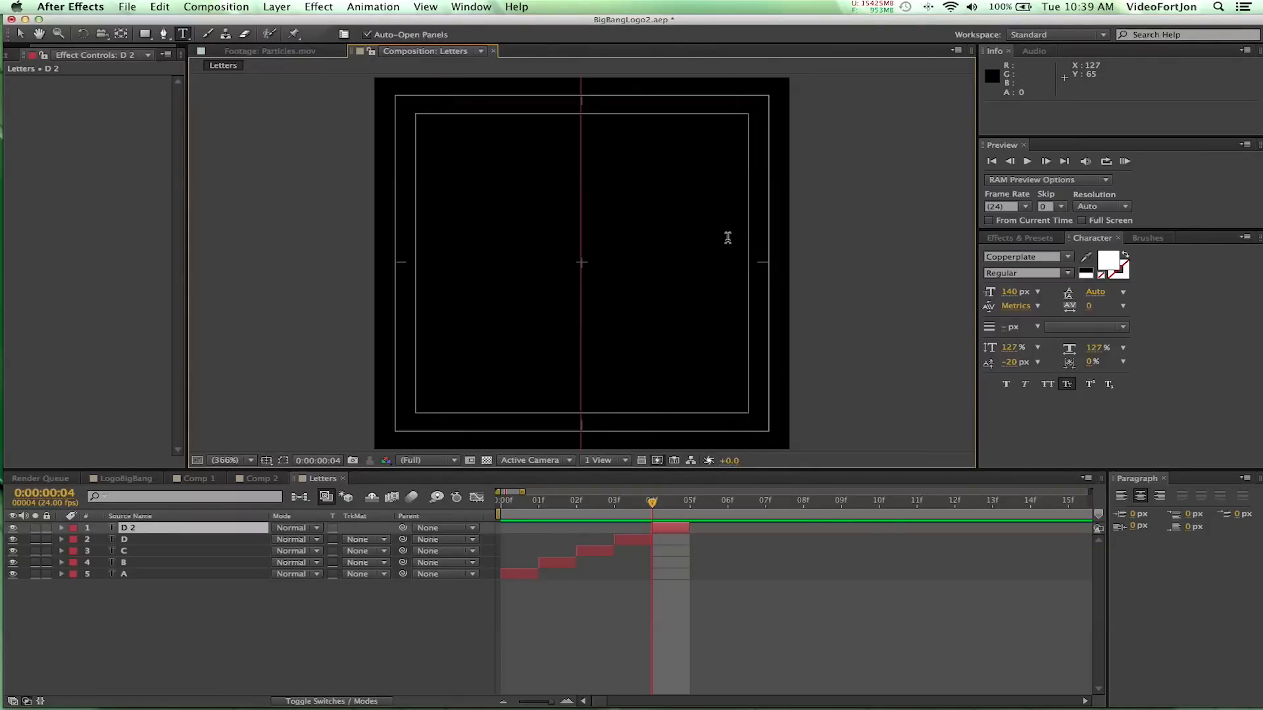
{"action": "type", "text": "E"}
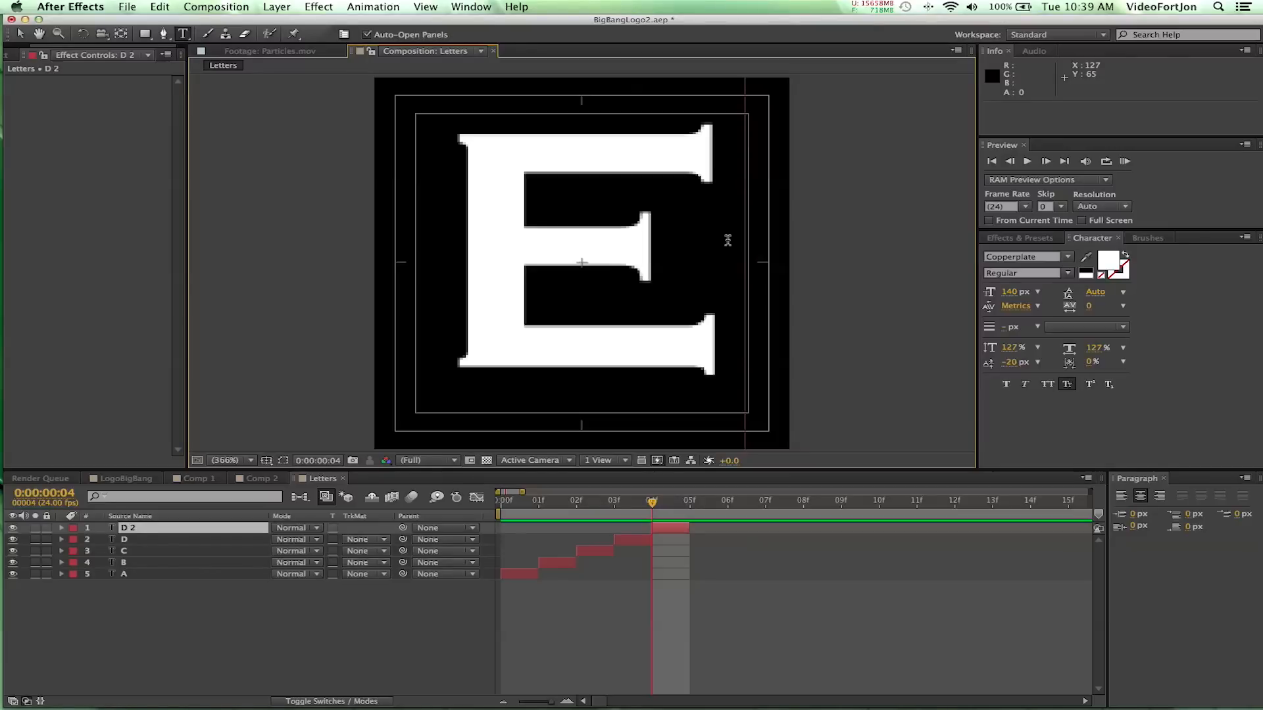
Duplicate the E layer and start the copy at frame 5
{"action": "left_click", "coordinate": [691, 505]}
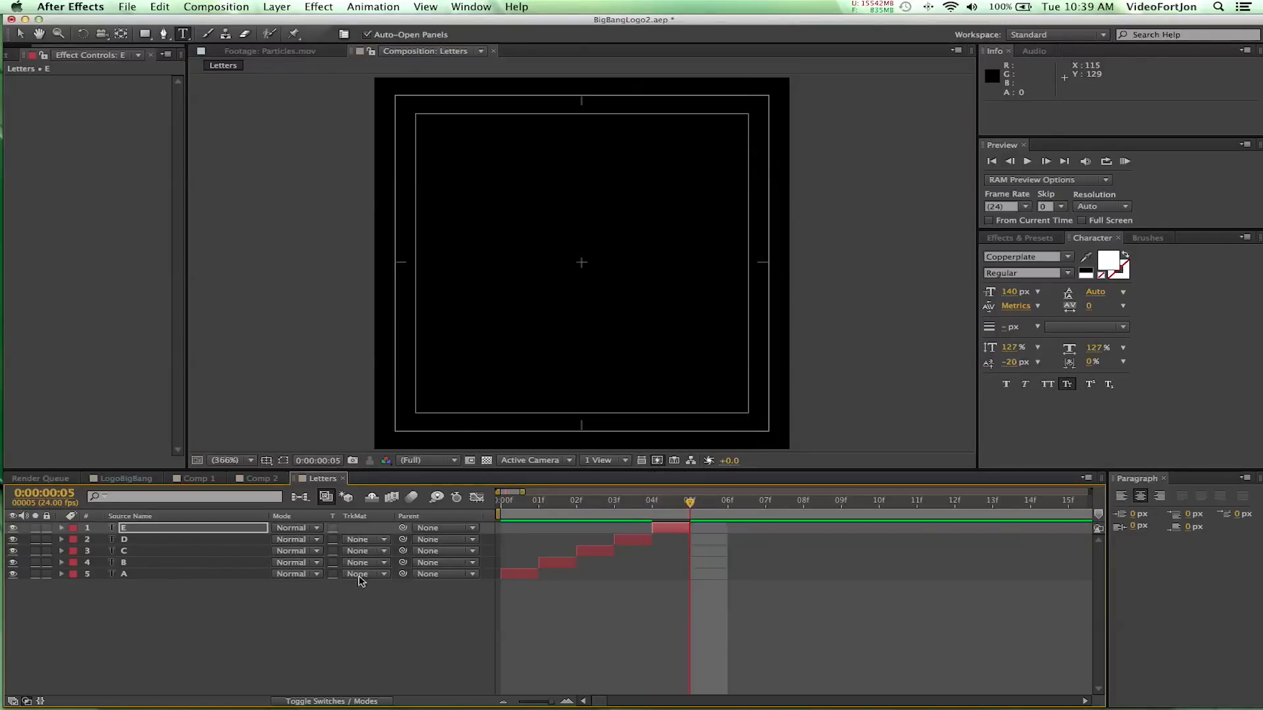
{"action": "left_click", "coordinate": [174, 533]}
{"action": "key", "text": "super+d"}
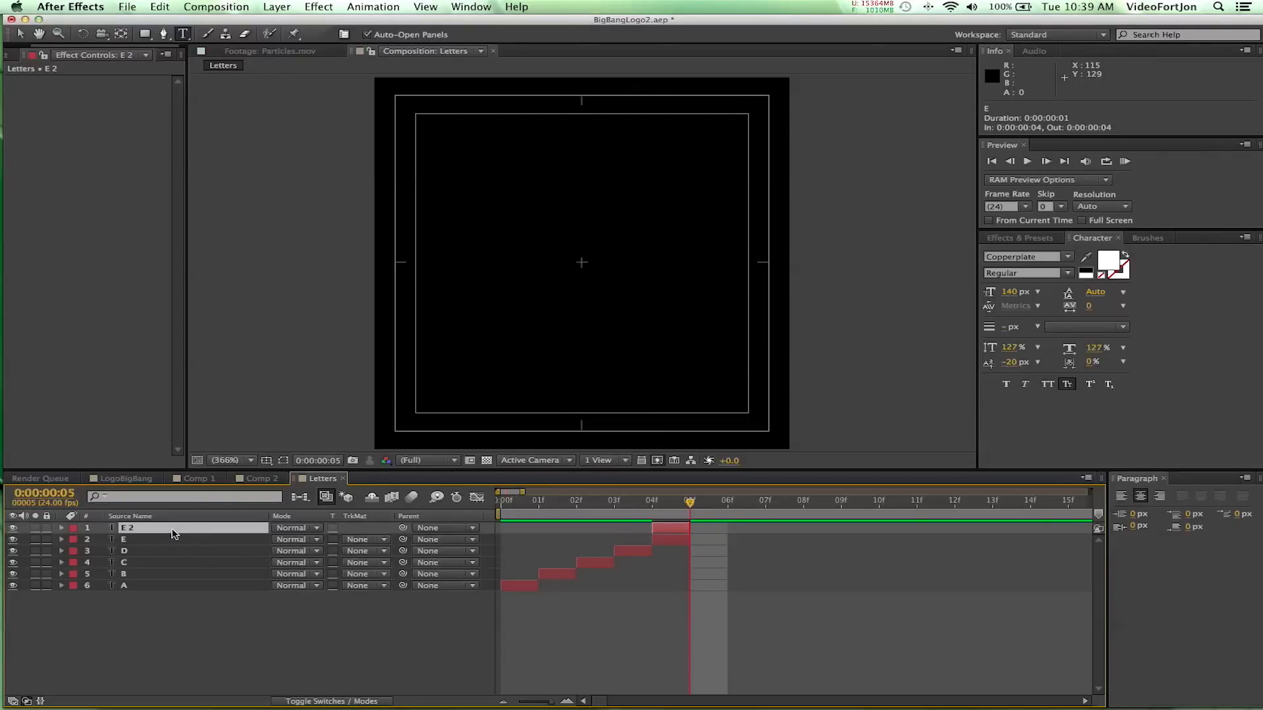
{"action": "key", "text": "bracketleft"}
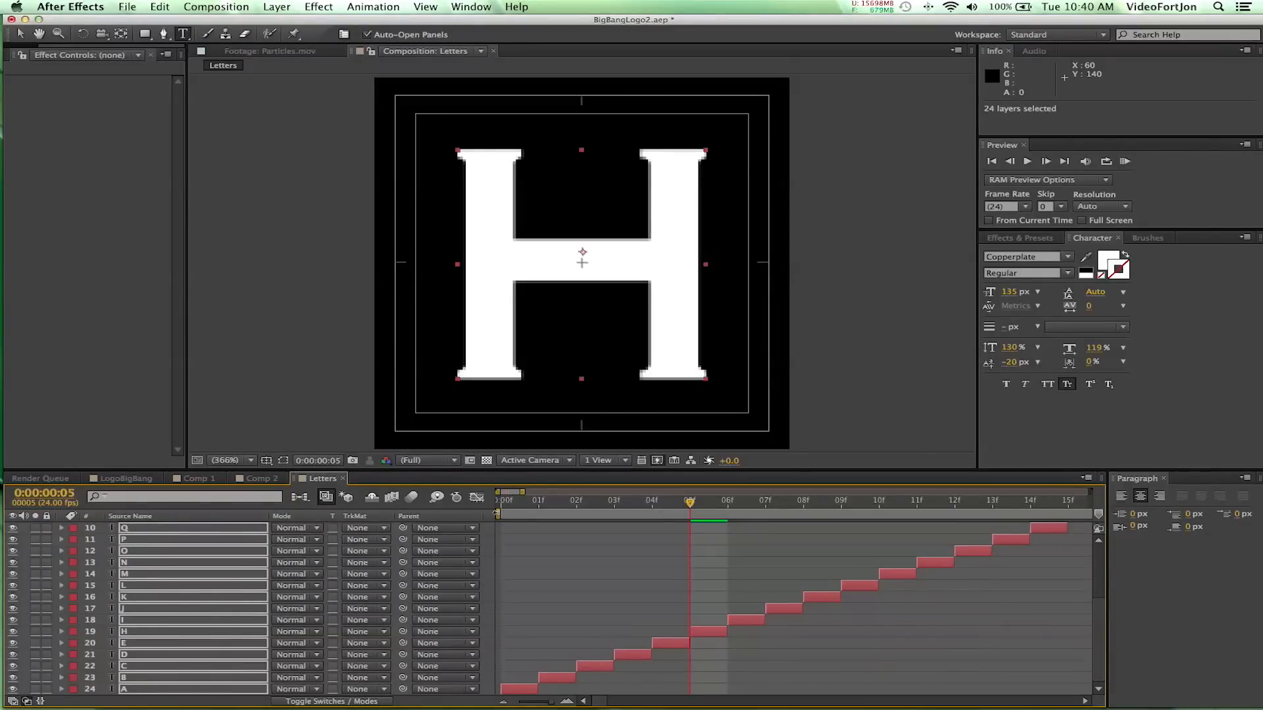
Shorten the work area to end at about one second, just after the Z layer, and trim the composition to it
{"action": "left_click", "coordinate": [510, 506]}
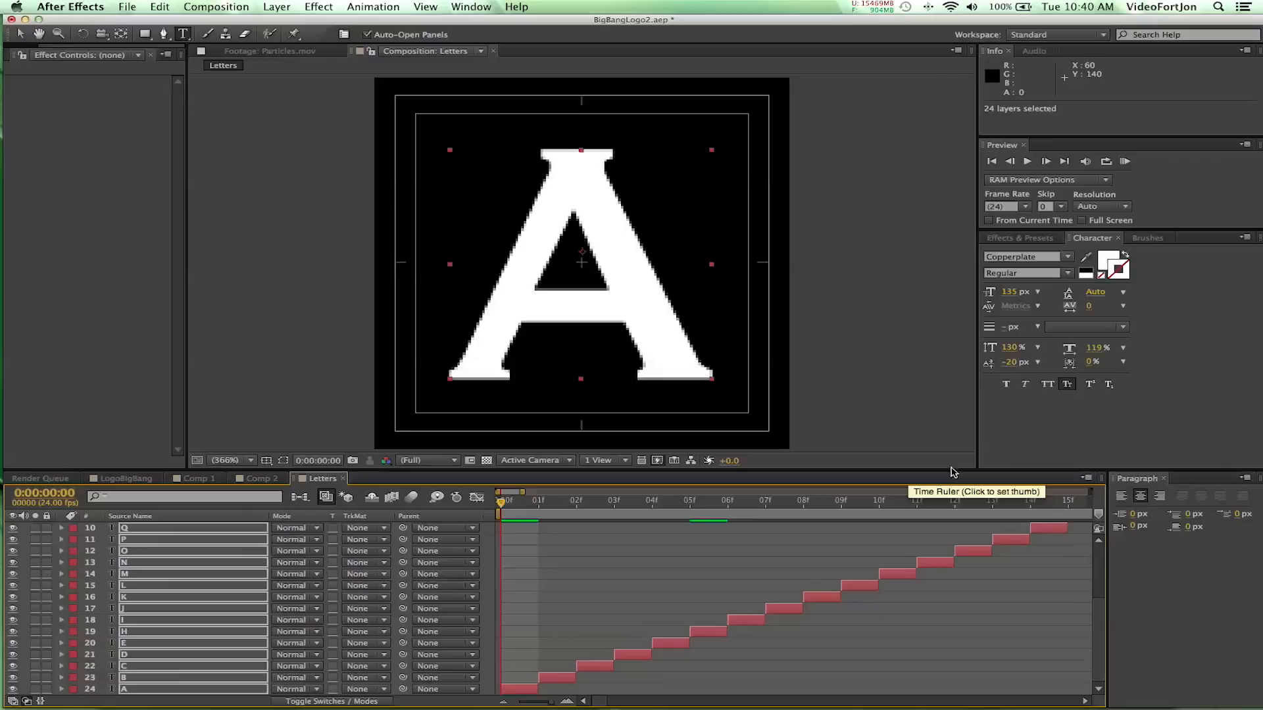
{"action": "scroll", "coordinate": [798, 530], "scroll_direction": "right", "scroll_amount": 10}
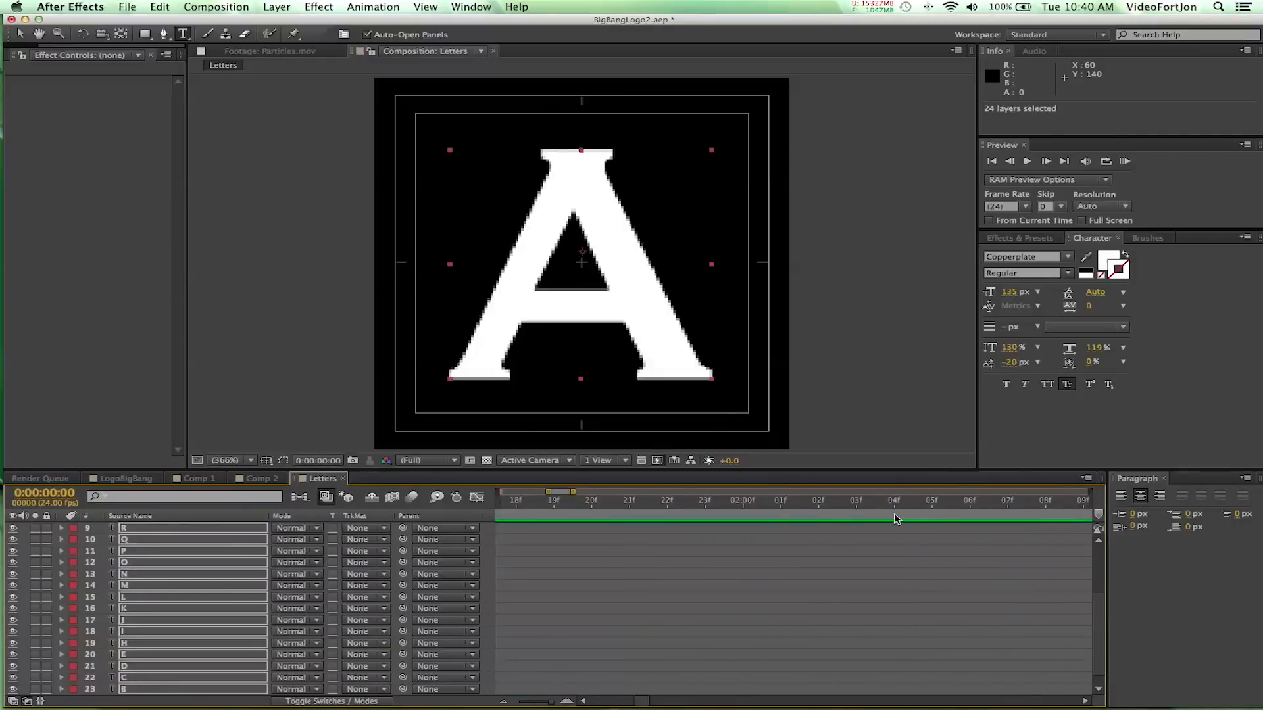
{"action": "scroll", "coordinate": [894, 520], "scroll_direction": "left", "scroll_amount": 10}
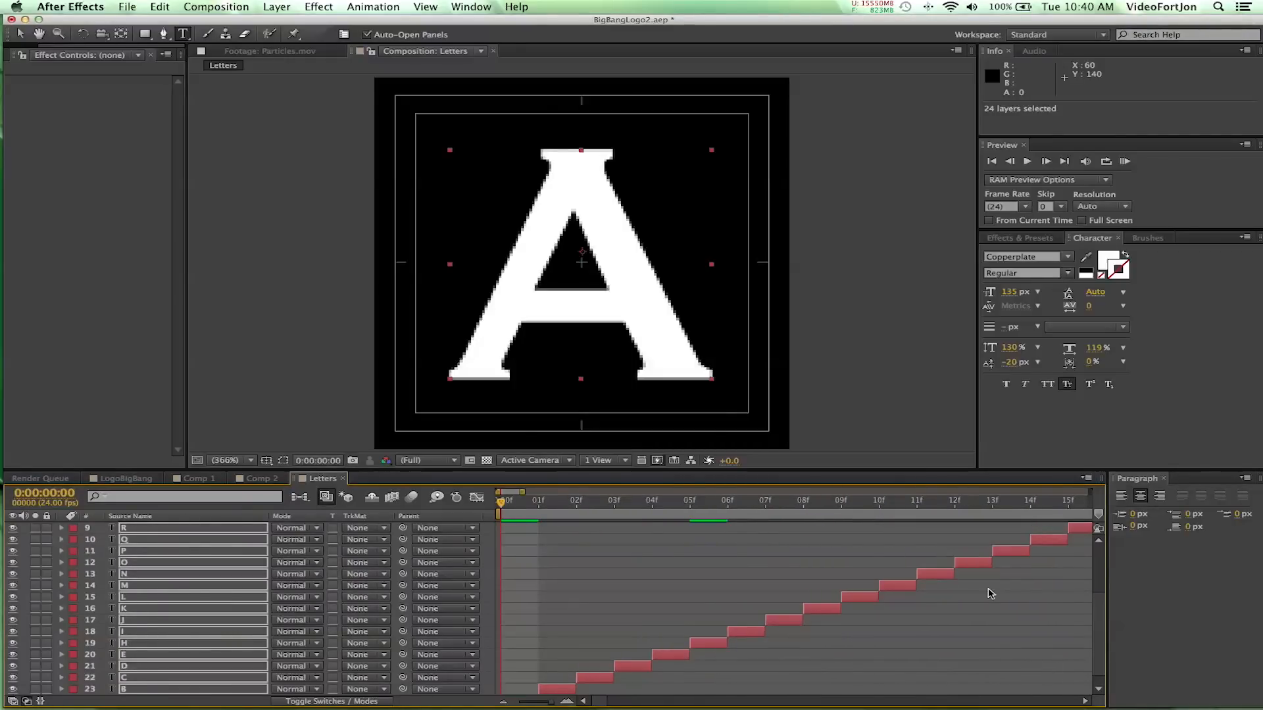
{"action": "scroll", "coordinate": [990, 594], "scroll_direction": "up", "scroll_amount": 4}
{"action": "scroll", "coordinate": [990, 594], "scroll_direction": "right", "scroll_amount": 6}
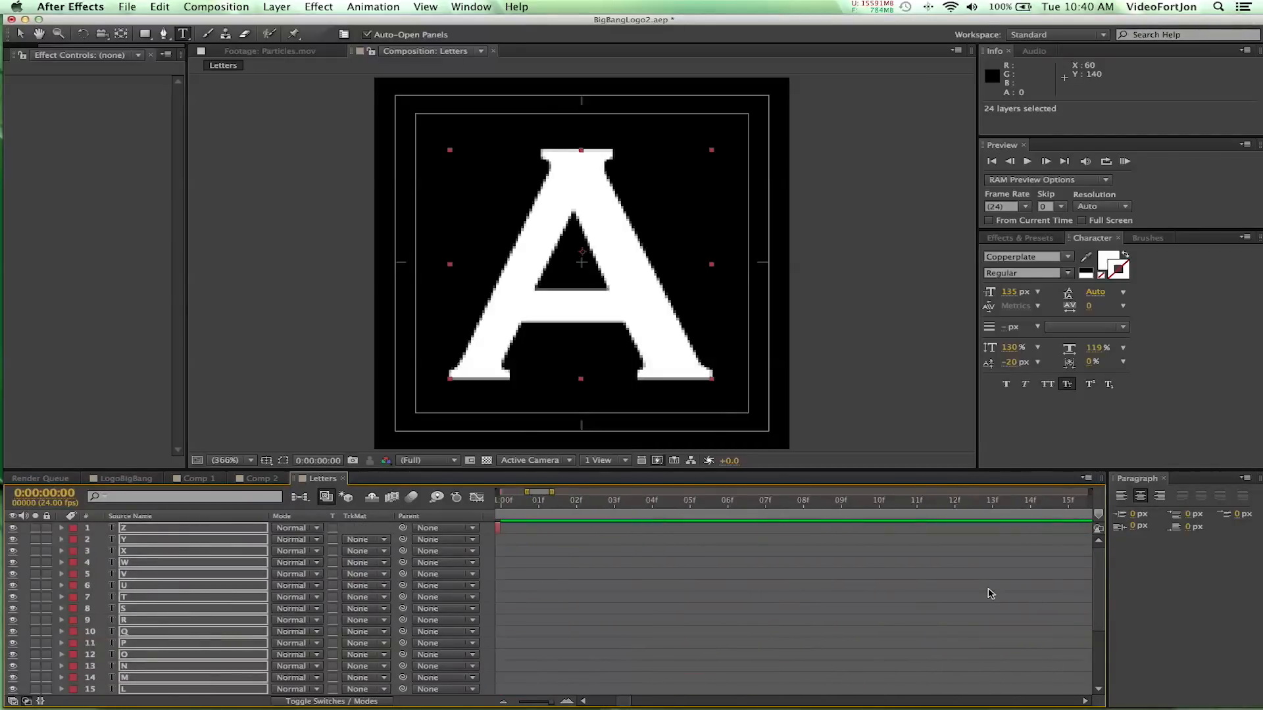
{"action": "left_click", "coordinate": [806, 505]}
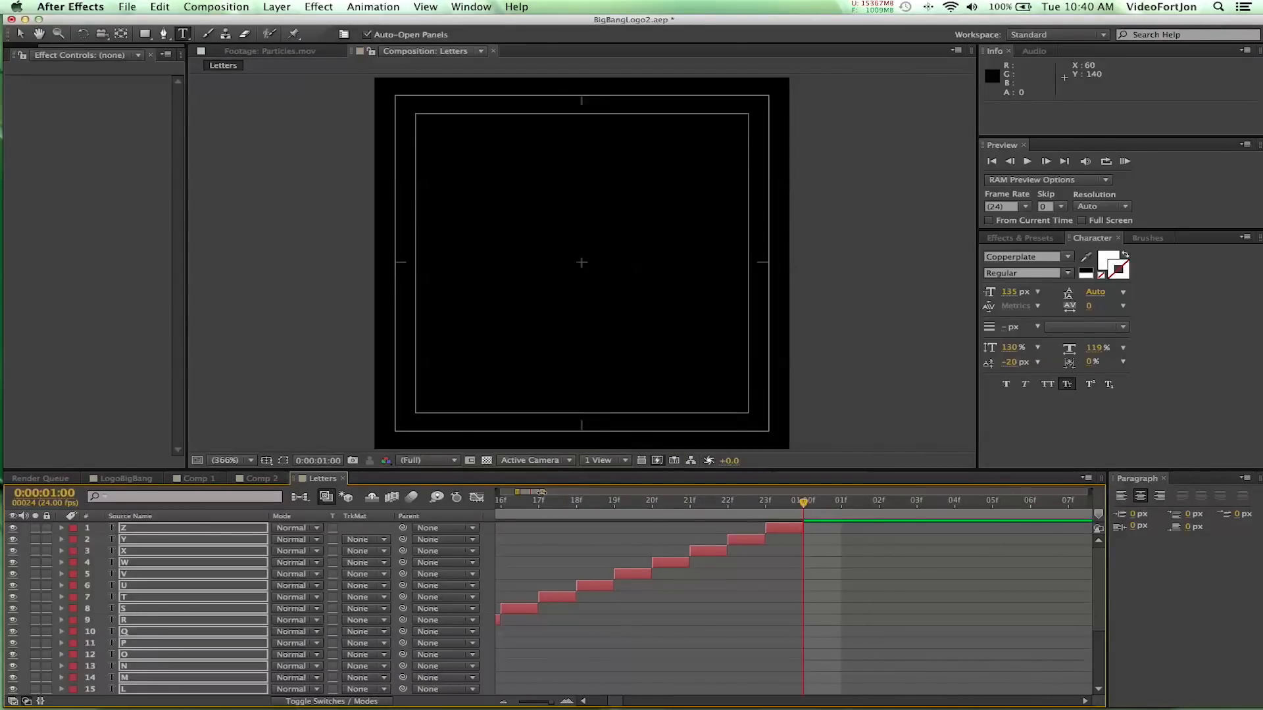
{"action": "left_click_drag", "start_coordinate": [541, 492], "coordinate": [1193, 517]}
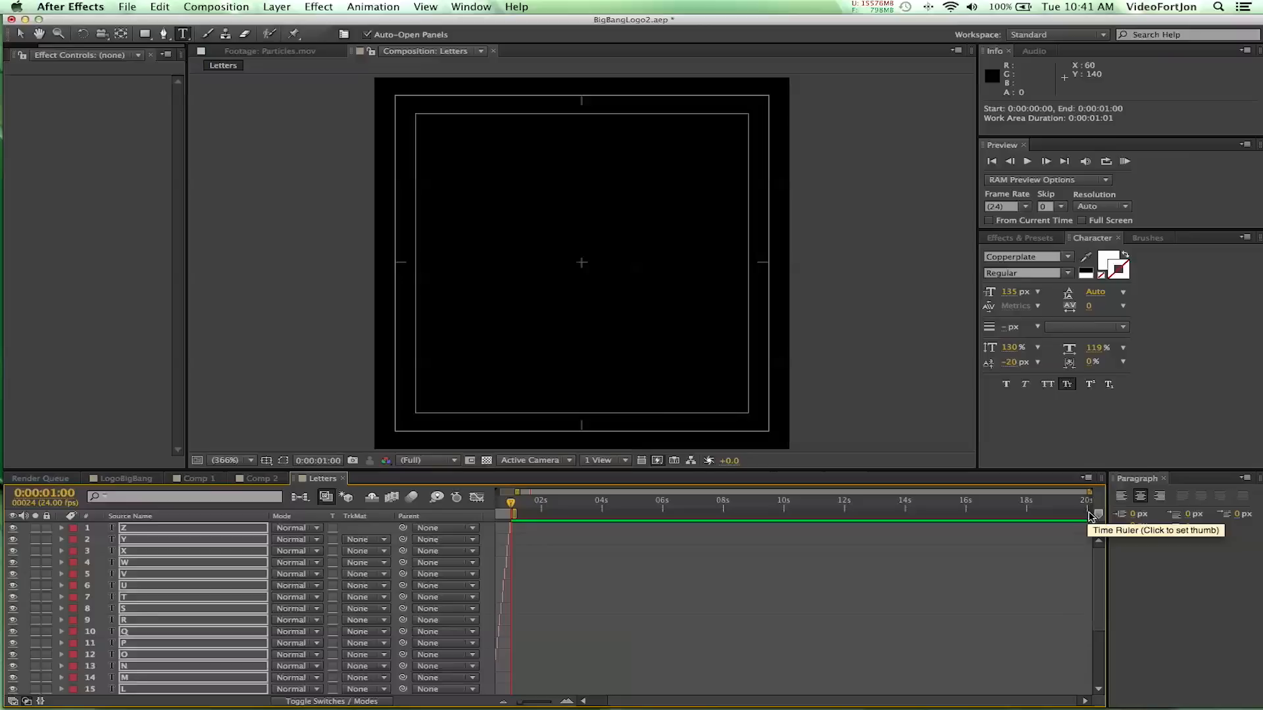
{"action": "left_click_drag", "start_coordinate": [1089, 515], "coordinate": [511, 513]}
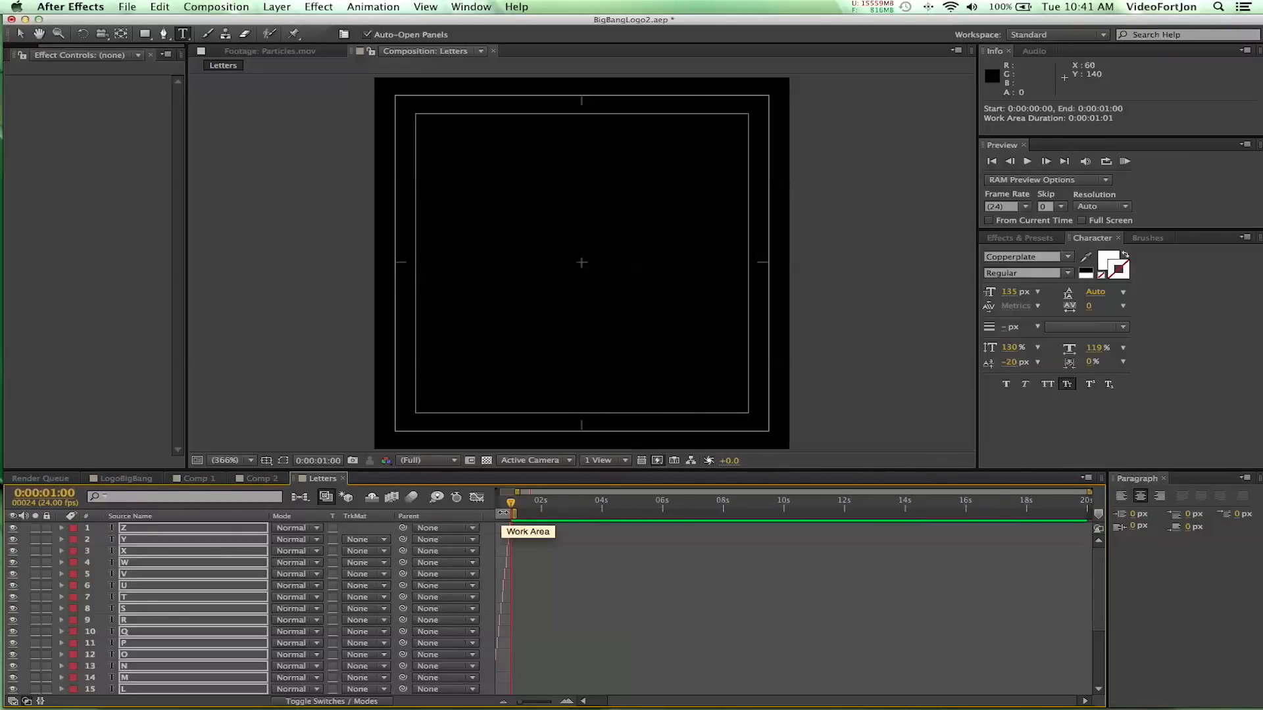
{"action": "scroll", "coordinate": [502, 512], "scroll_direction": "left", "scroll_amount": 2}
{"action": "right_click", "coordinate": [522, 514]}
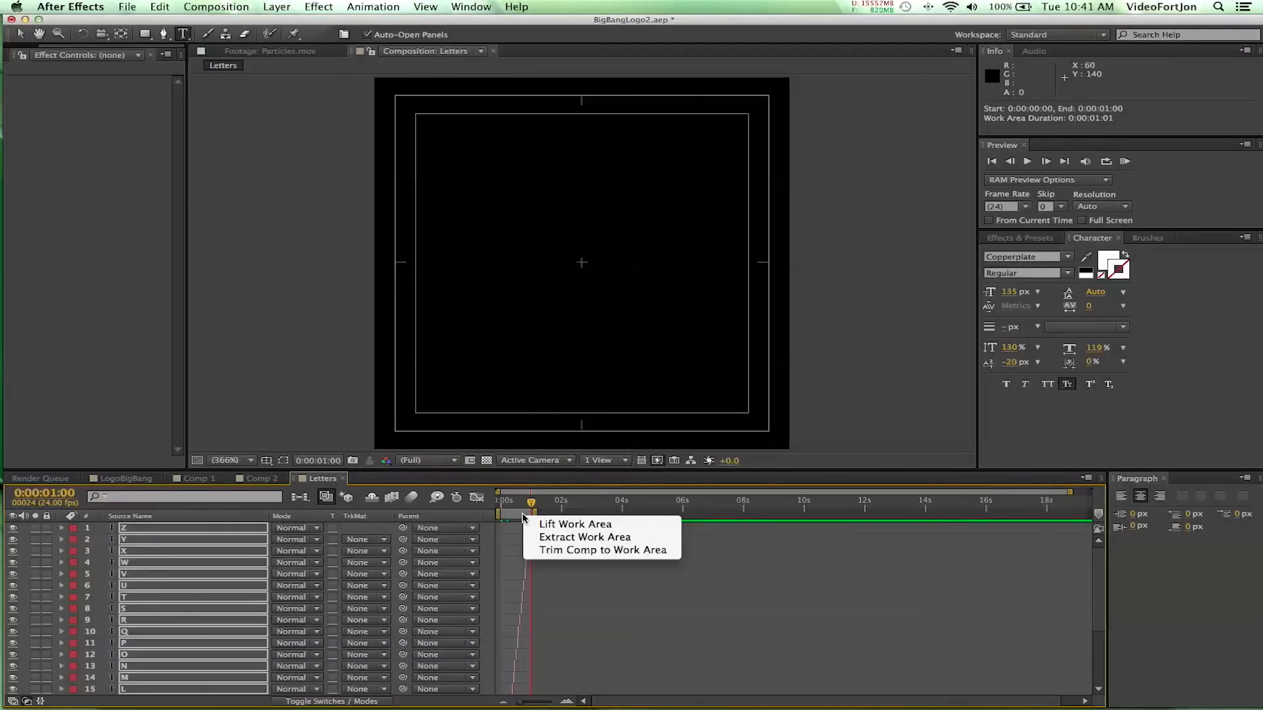
{"action": "left_click", "coordinate": [555, 551]}
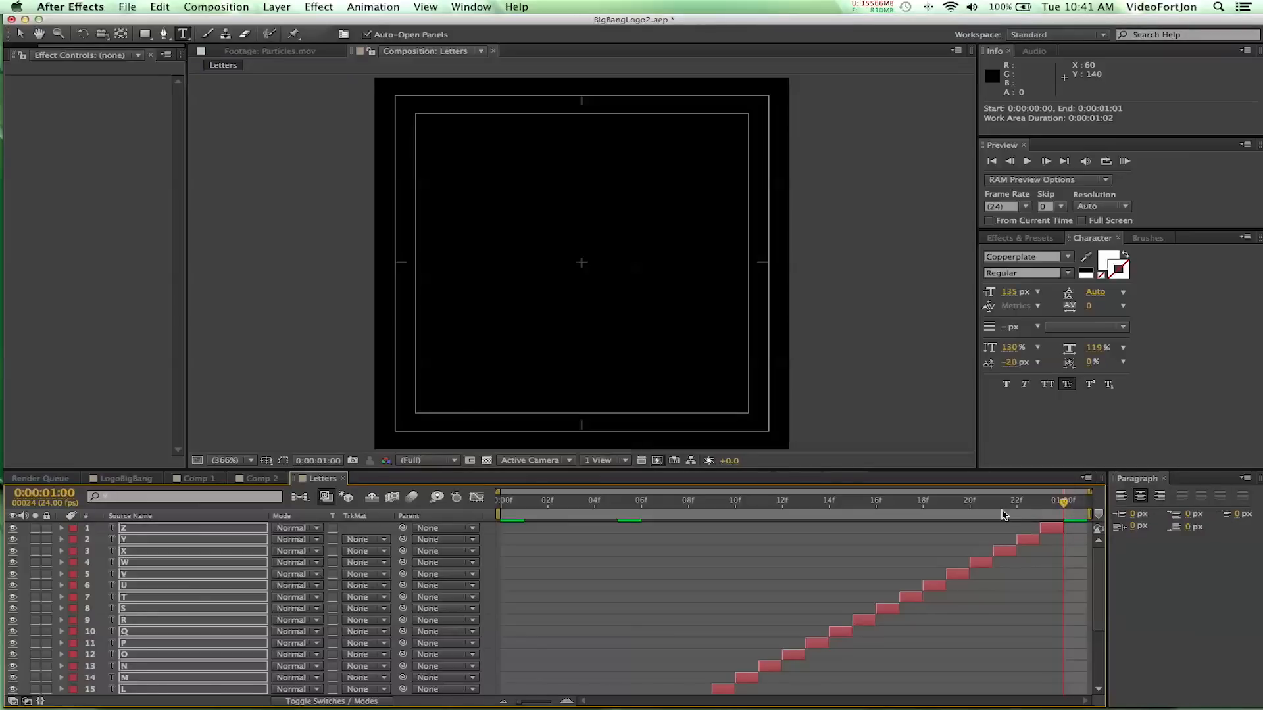
Play back the letter sequence from the first frame to check it
{"action": "left_click", "coordinate": [504, 504]}
{"action": "key", "text": "space"}
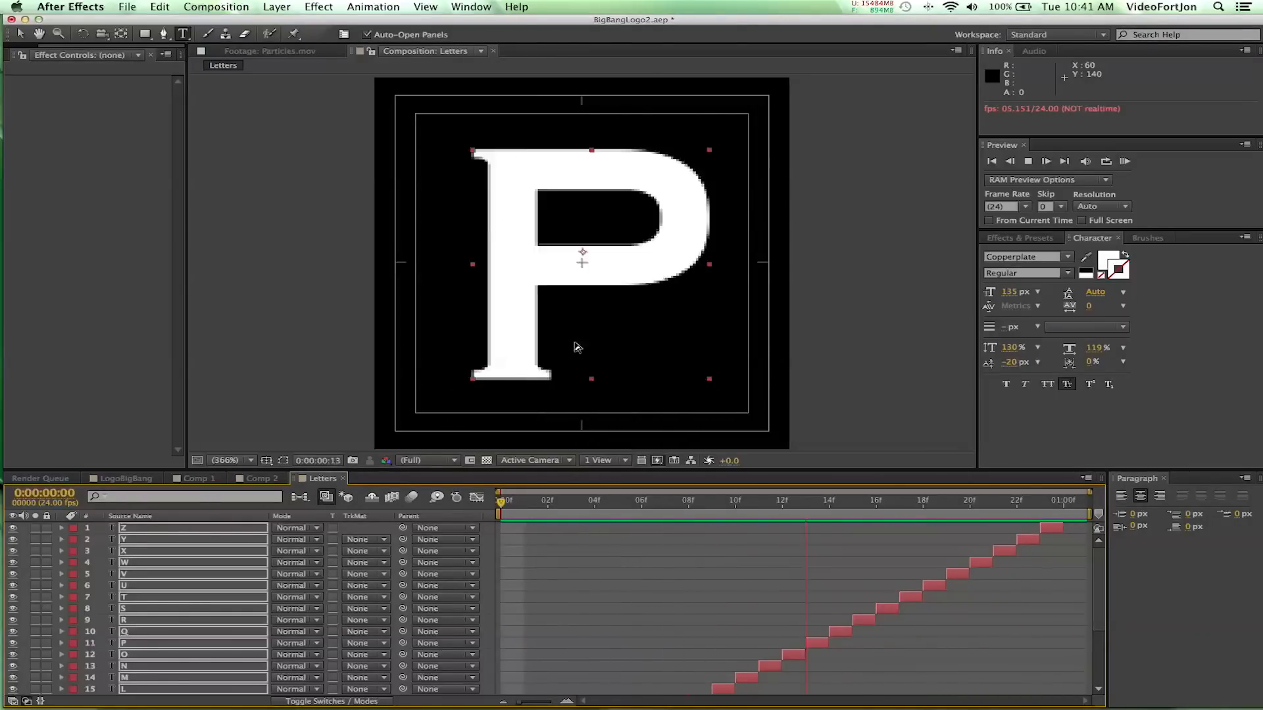
{"action": "key", "text": "space"}
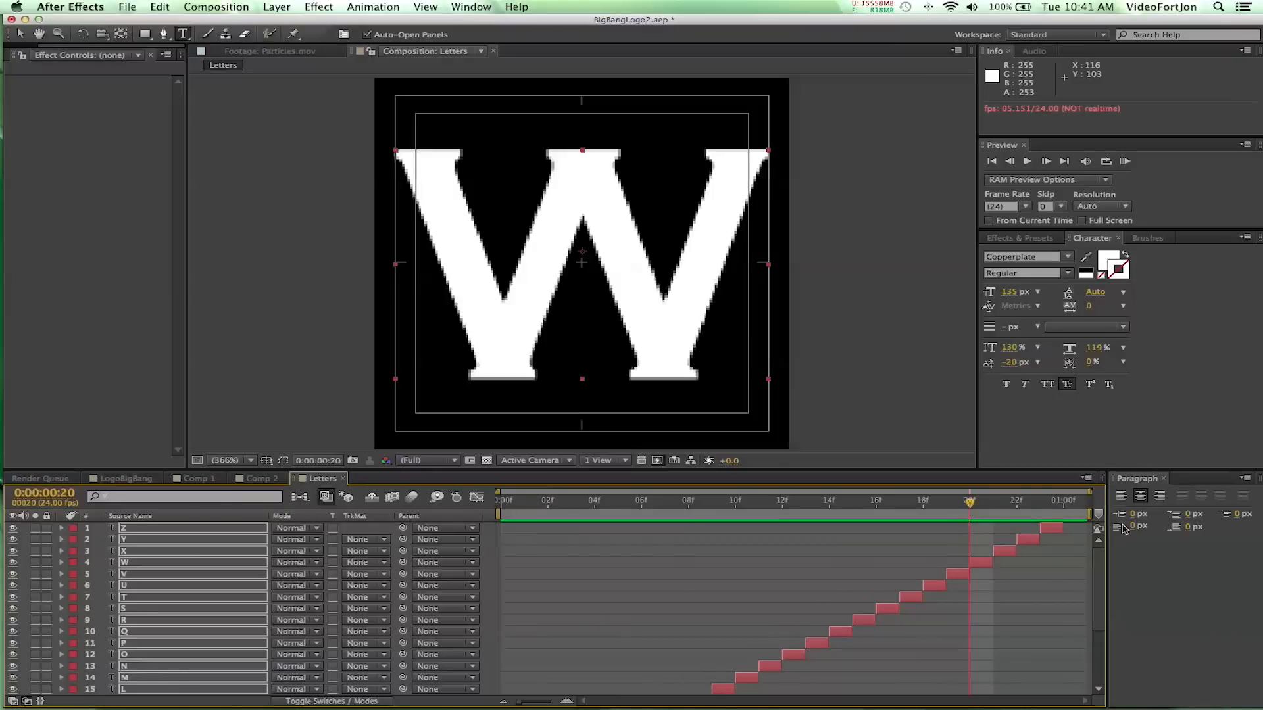
End the work area at 0:00:00:23, on the last frame of the Z layer, and trim the composition to it again
{"action": "left_click", "coordinate": [1072, 509]}
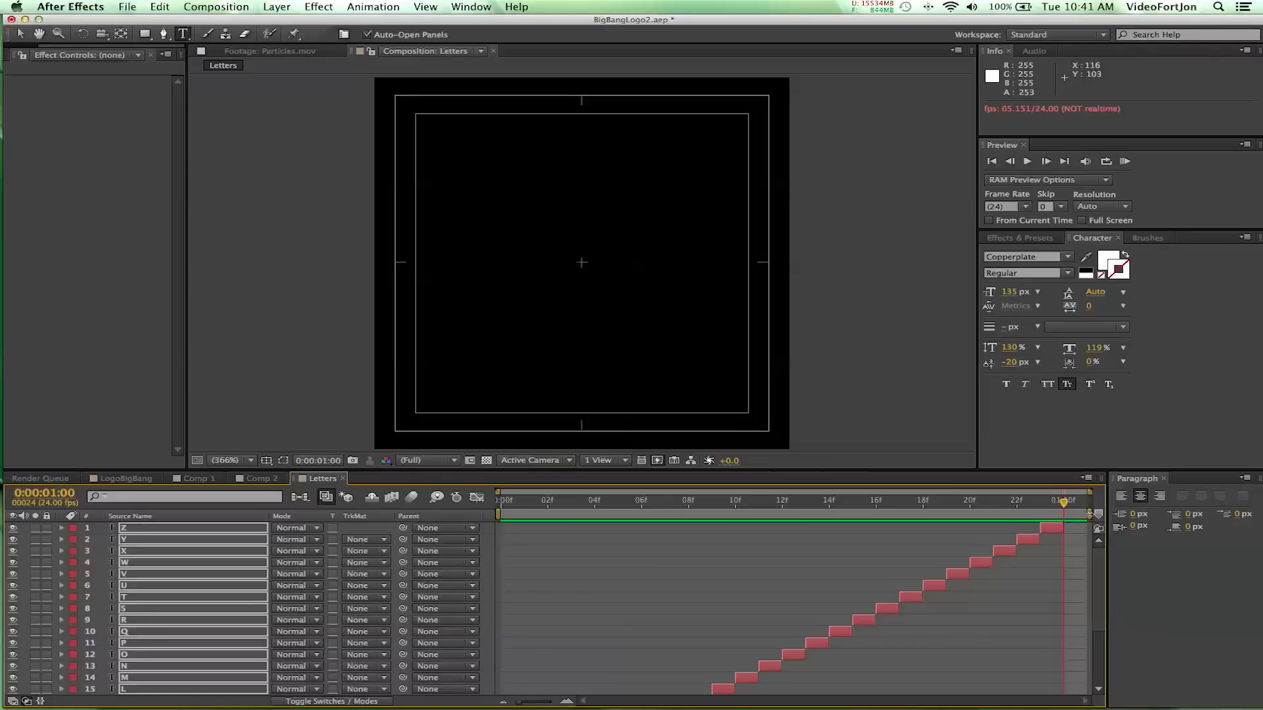
{"action": "right_click", "coordinate": [990, 509]}
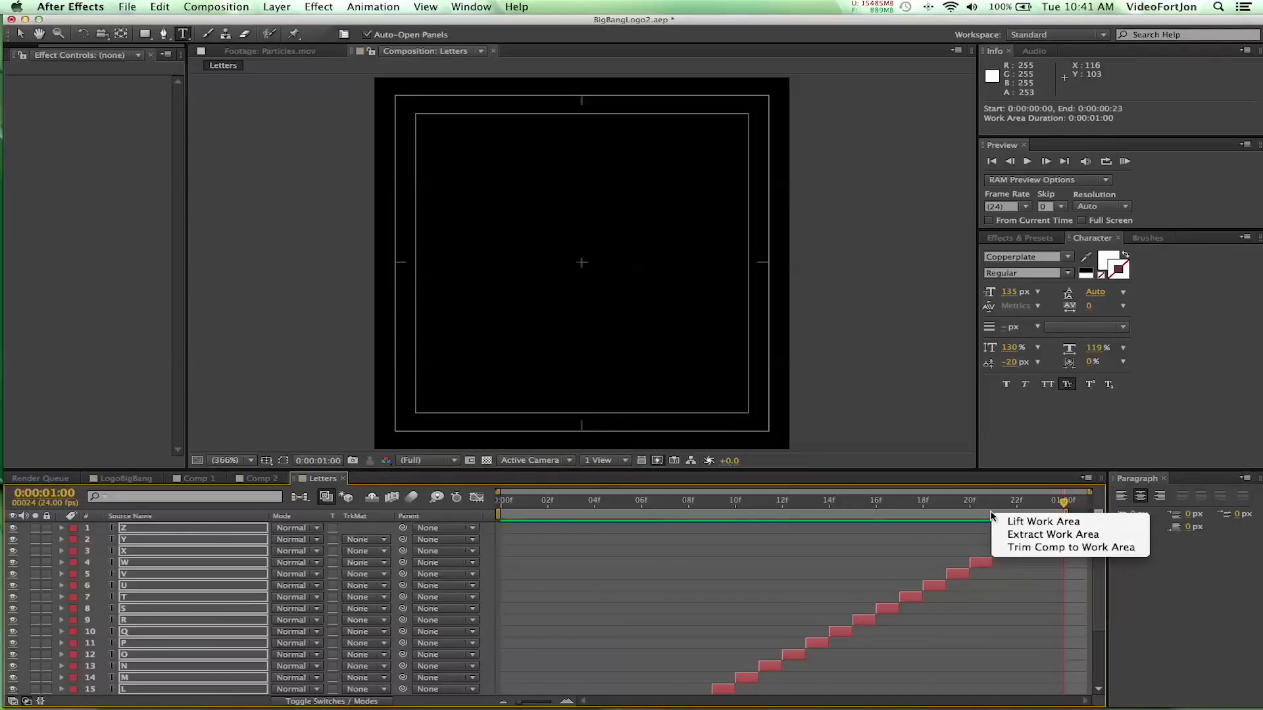
{"action": "left_click", "coordinate": [1013, 547]}
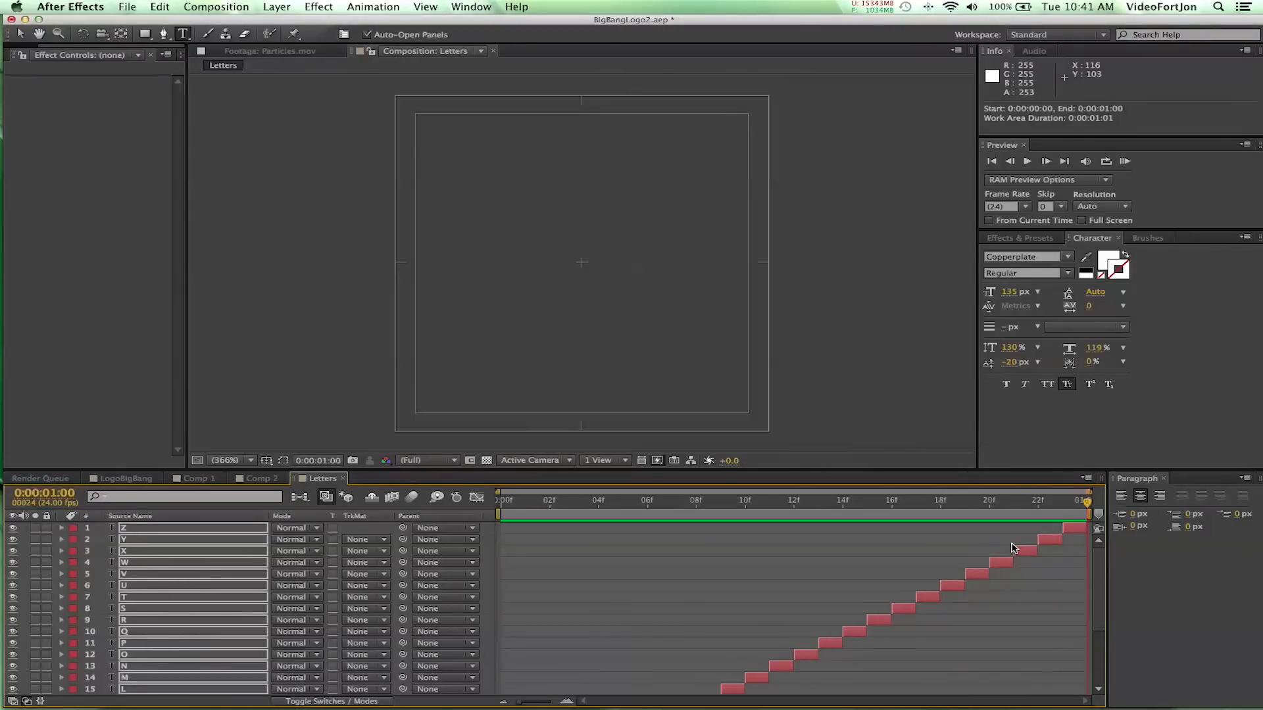
Add a new adjustment layer above all the letter layers
{"action": "key", "text": "super+a"}
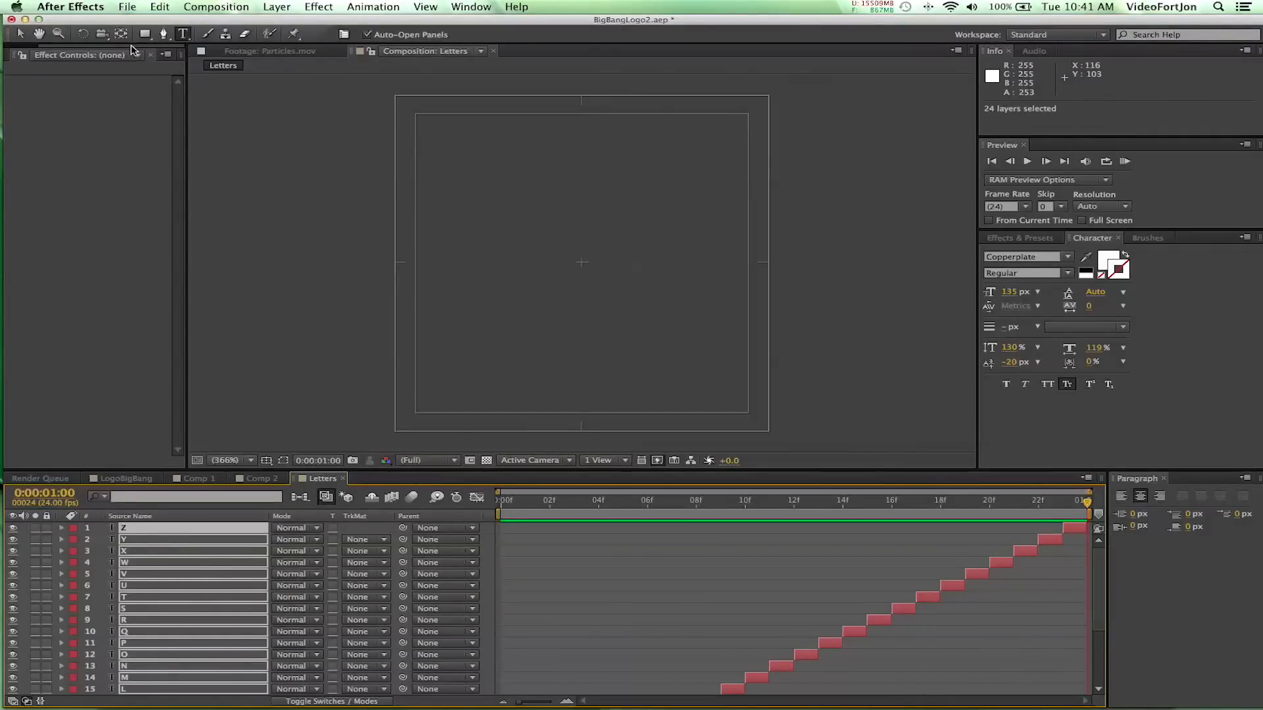
{"action": "left_click", "coordinate": [288, 6]}
{"action": "mouse_move", "coordinate": [302, 25]}
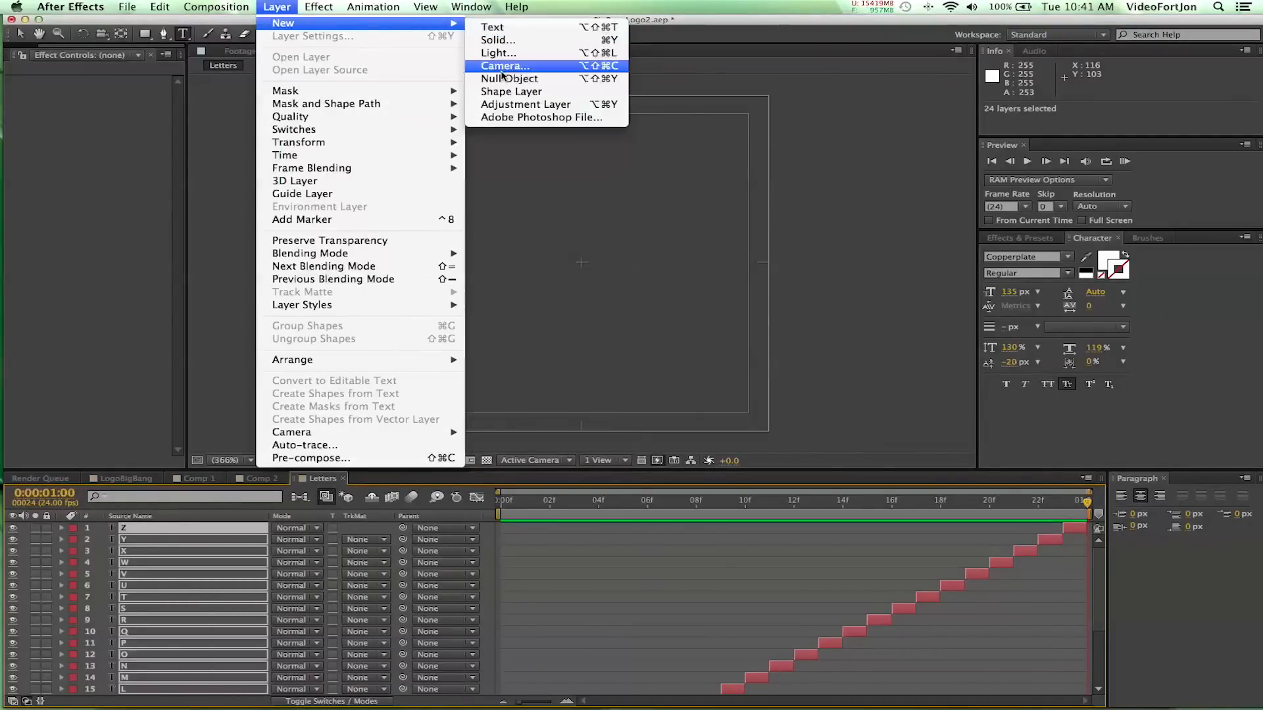
{"action": "left_click", "coordinate": [504, 107]}
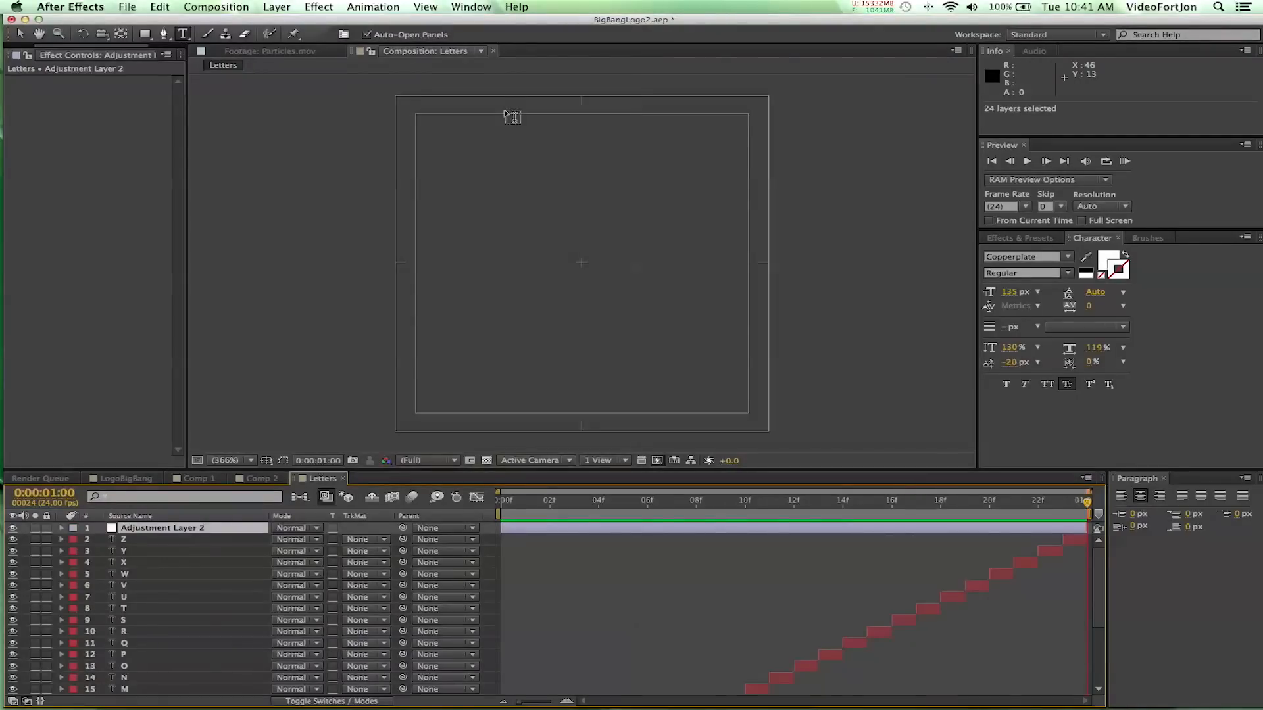
Show frame 8 with the letter K and apply the Ramp effect to the adjustment layer
{"action": "left_click", "coordinate": [696, 501]}
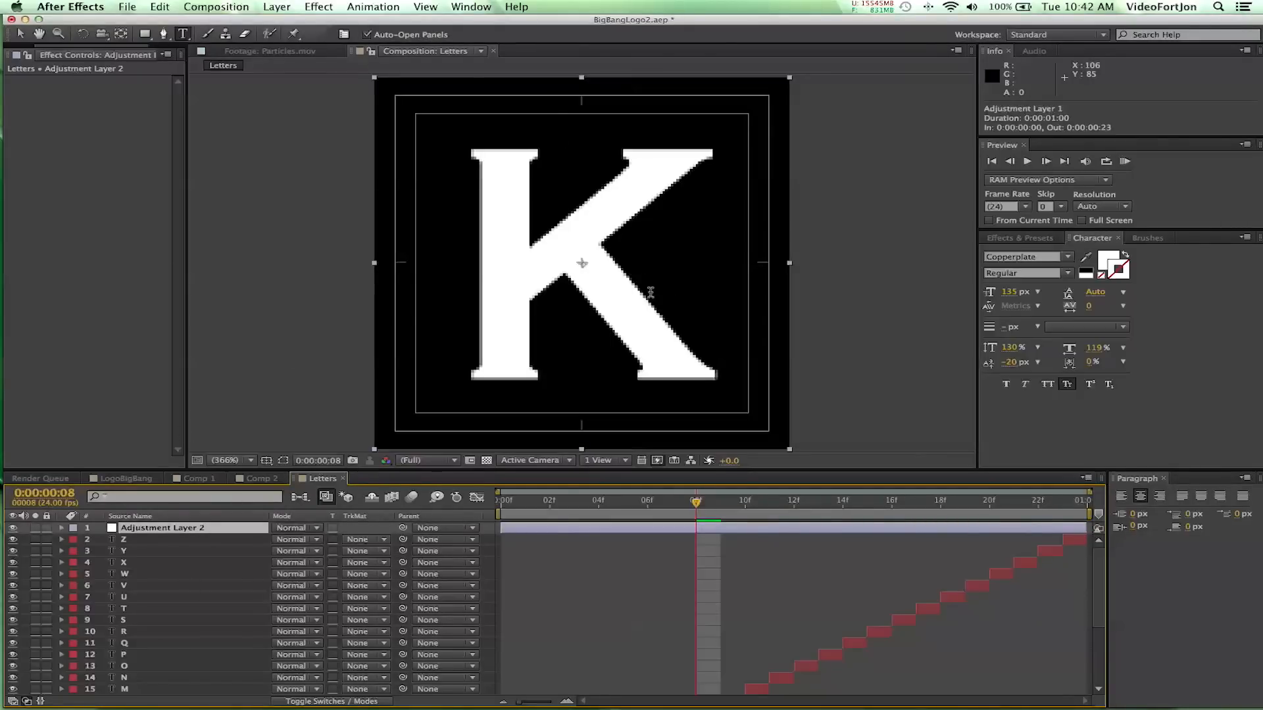
{"action": "left_click", "coordinate": [1012, 238]}
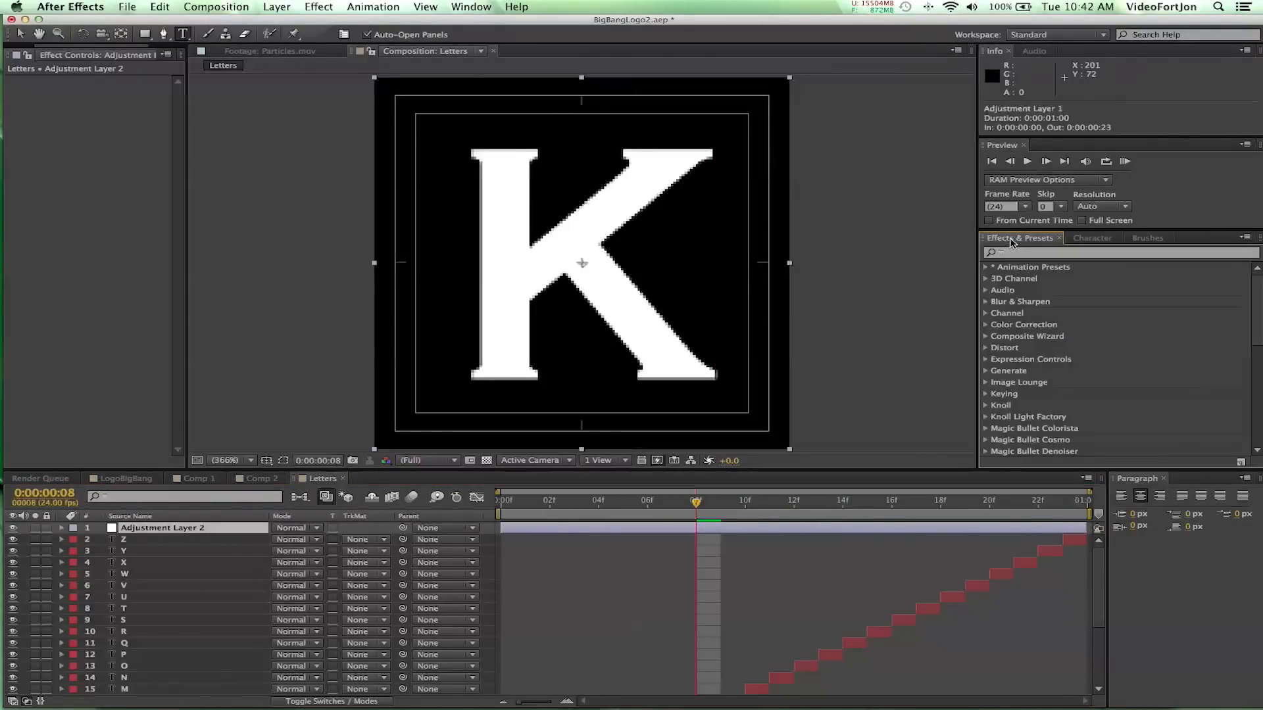
{"action": "left_click", "coordinate": [1019, 255]}
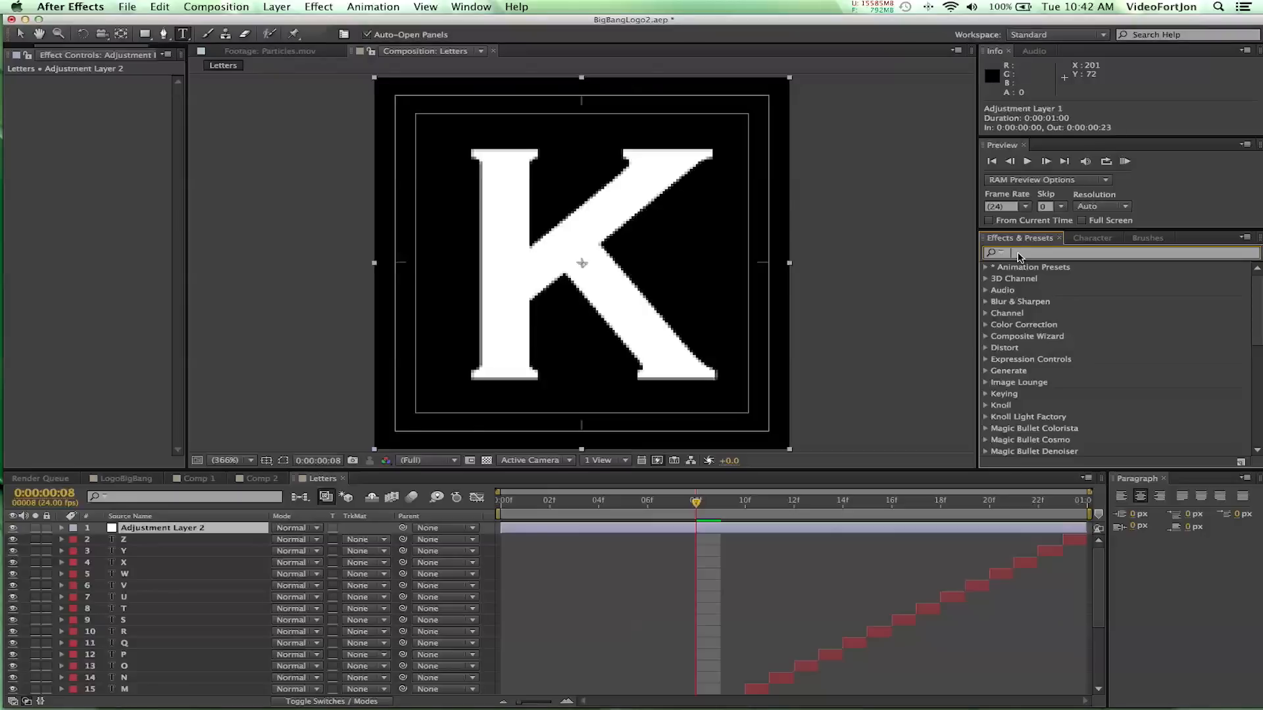
{"action": "type", "text": "ramp"}
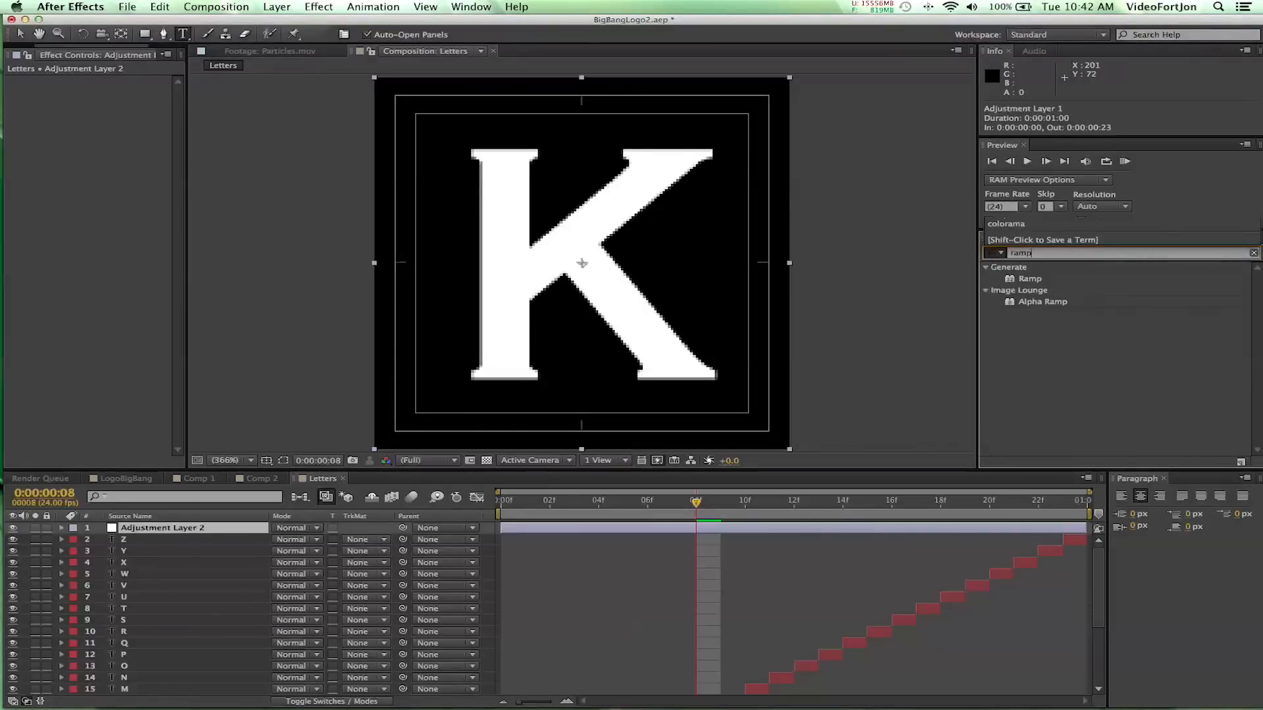
{"action": "left_click", "coordinate": [1033, 282]}
{"action": "left_click_drag", "start_coordinate": [1024, 284], "coordinate": [612, 262]}
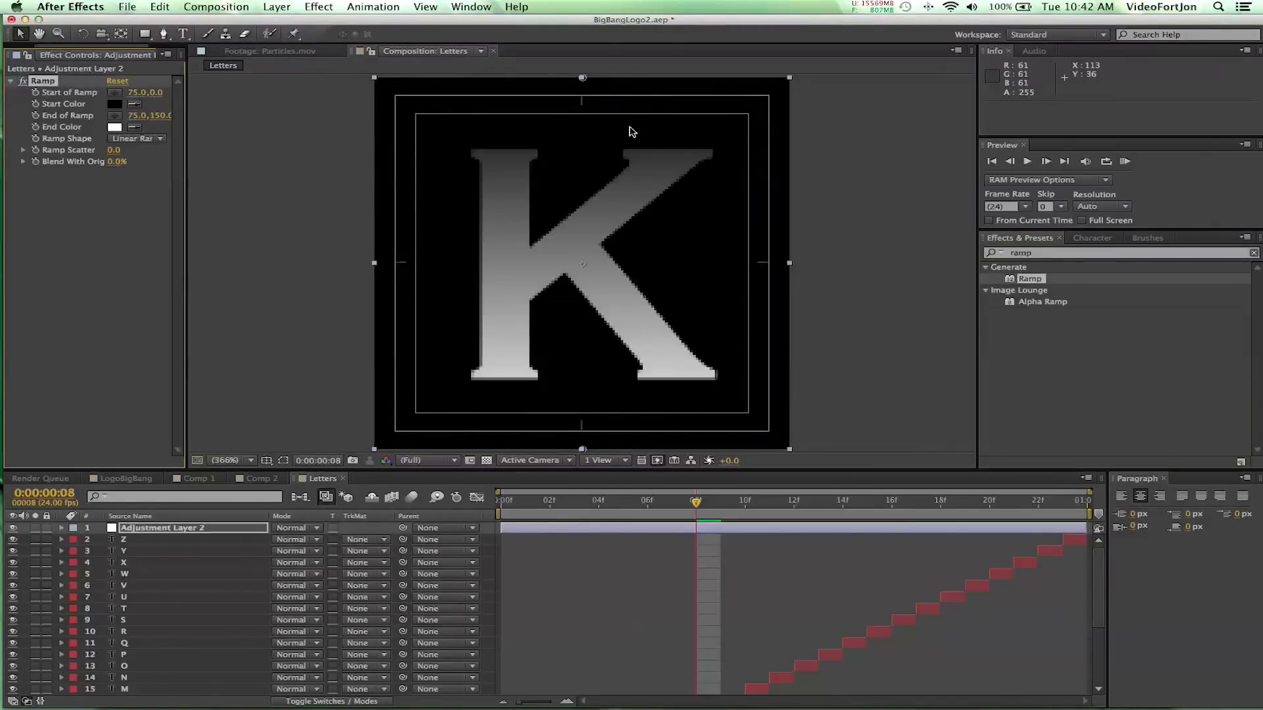
Move the ramp's start point to 75.3, 21.0 and its end point to 75.3, 126.5, and collapse the effect's settings
{"action": "left_click_drag", "start_coordinate": [583, 78], "coordinate": [583, 130]}
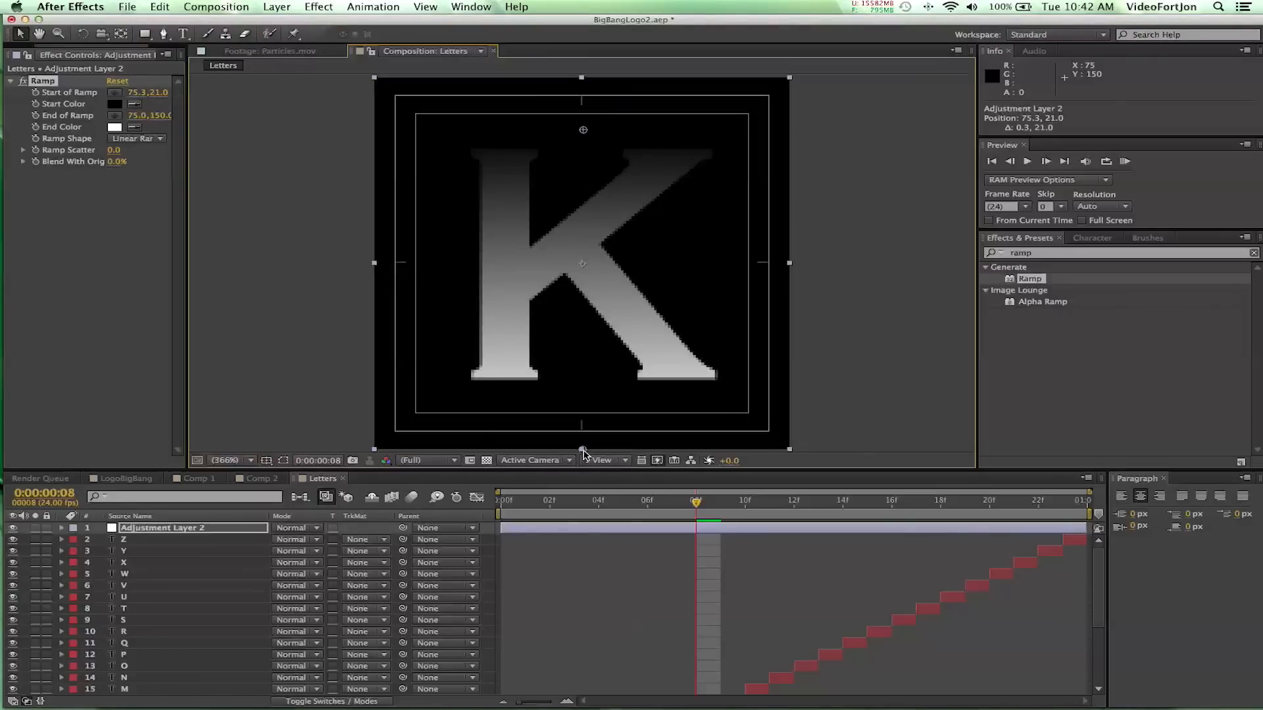
{"action": "left_click_drag", "start_coordinate": [584, 451], "coordinate": [583, 395]}
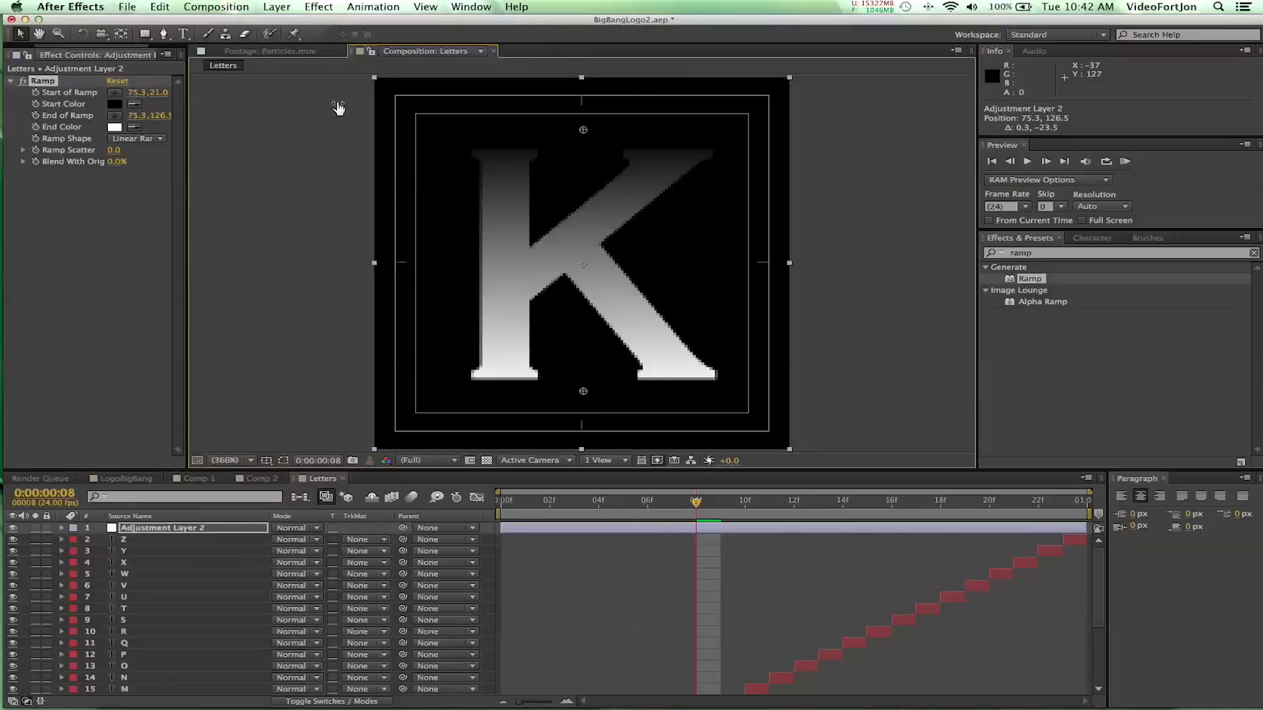
{"action": "left_click", "coordinate": [11, 81]}
{"action": "left_click", "coordinate": [11, 81]}
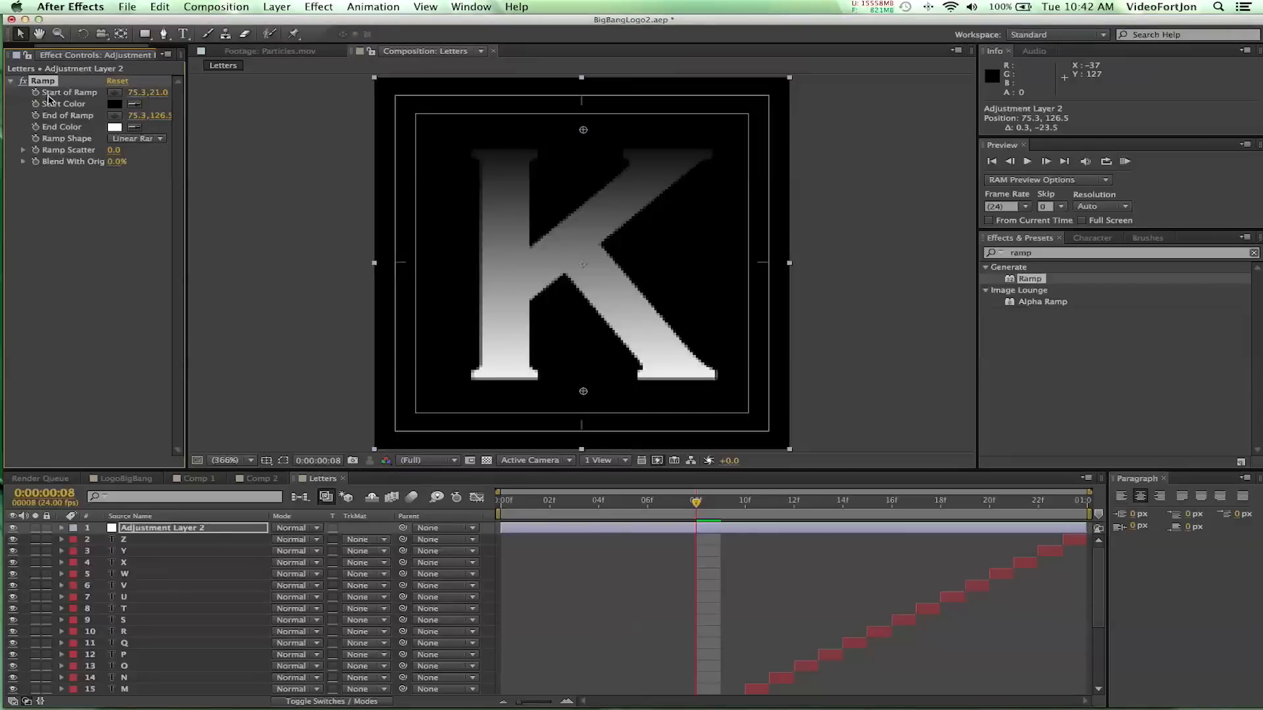
{"action": "left_click", "coordinate": [11, 82]}
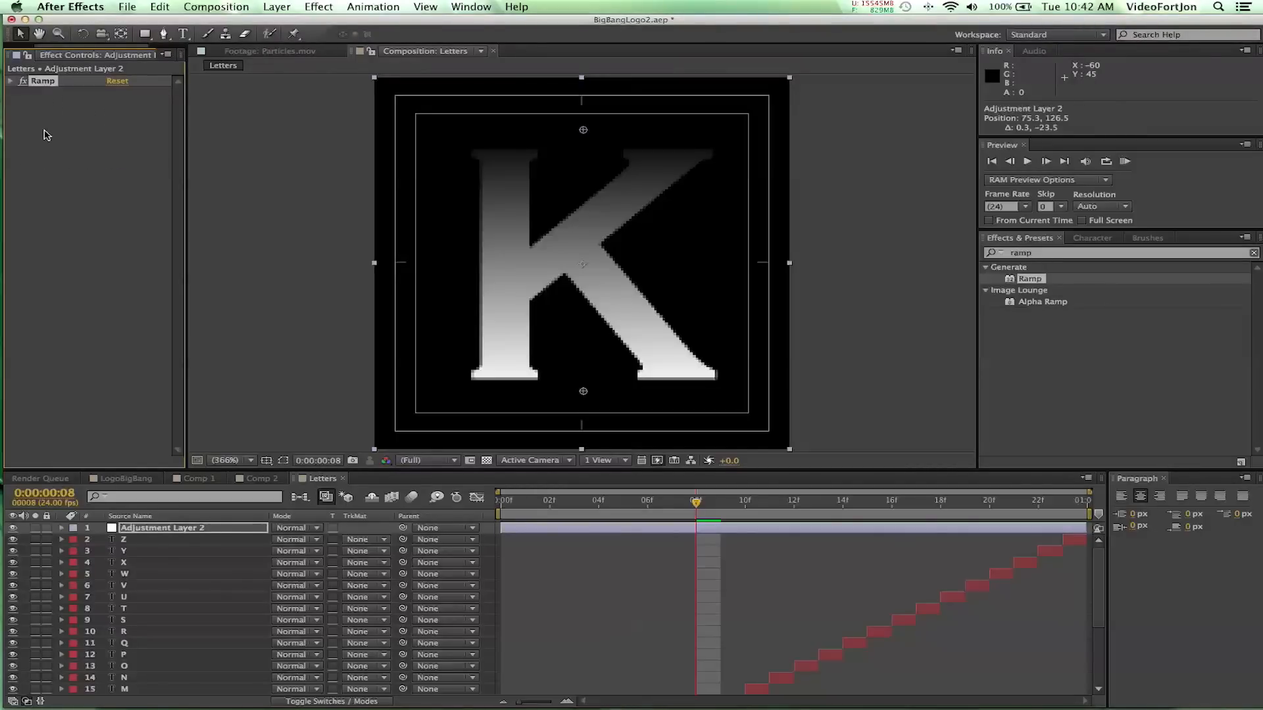
{"action": "left_click", "coordinate": [112, 176]}
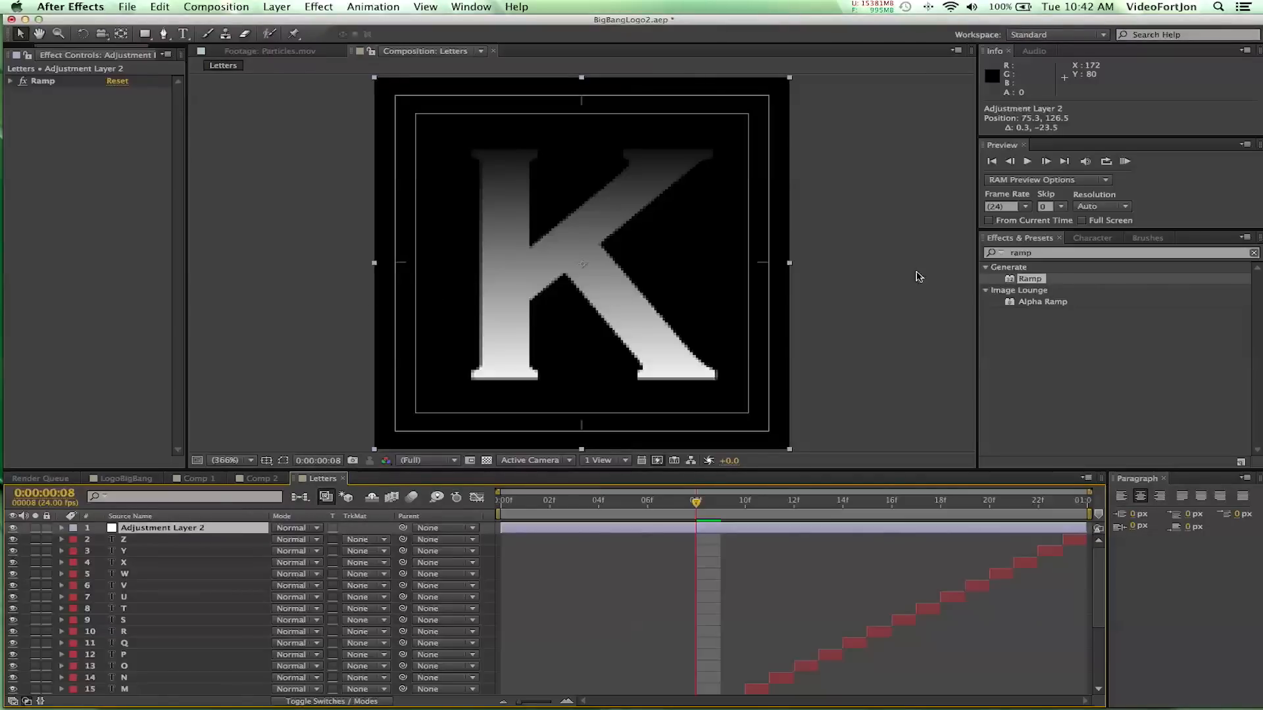
Find the Colorama effect and apply it to the adjustment layer above the letters
{"action": "left_click", "coordinate": [1029, 256]}
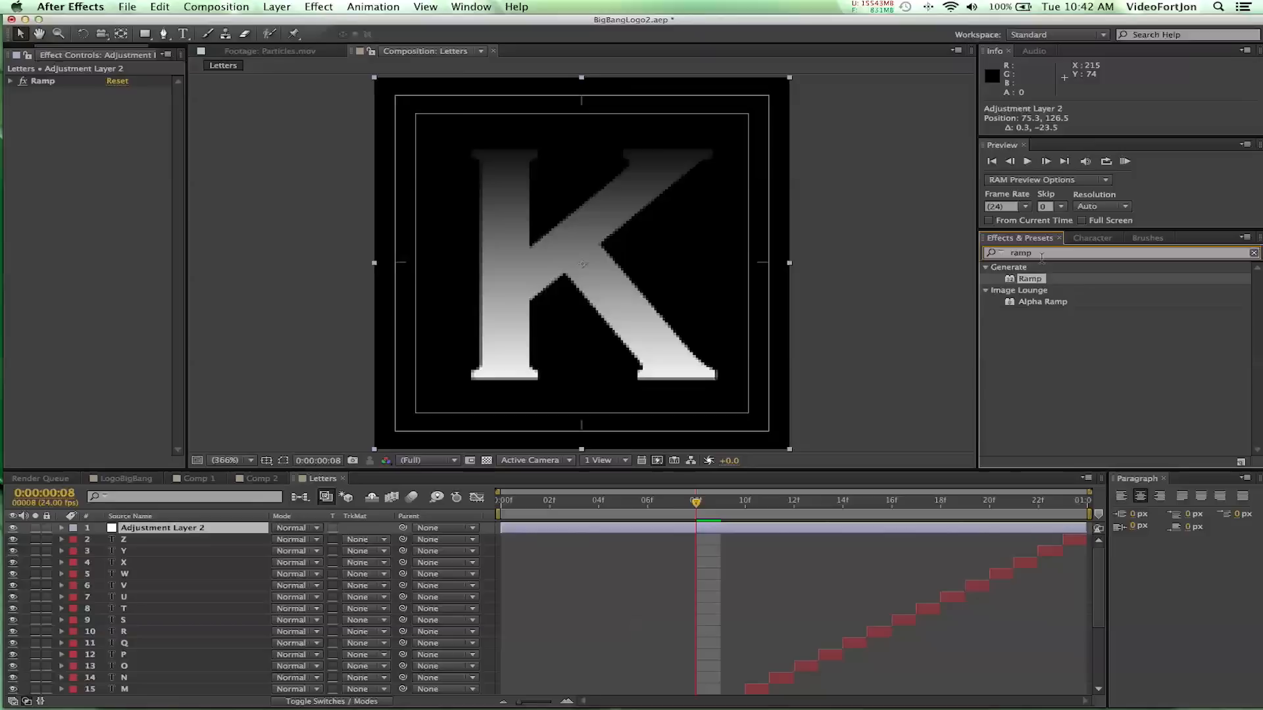
{"action": "key", "text": "BackSpace"}
{"action": "key", "text": "BackSpace"}
{"action": "key", "text": "BackSpace"}
{"action": "key", "text": "BackSpace"}
{"action": "type", "text": "r"}
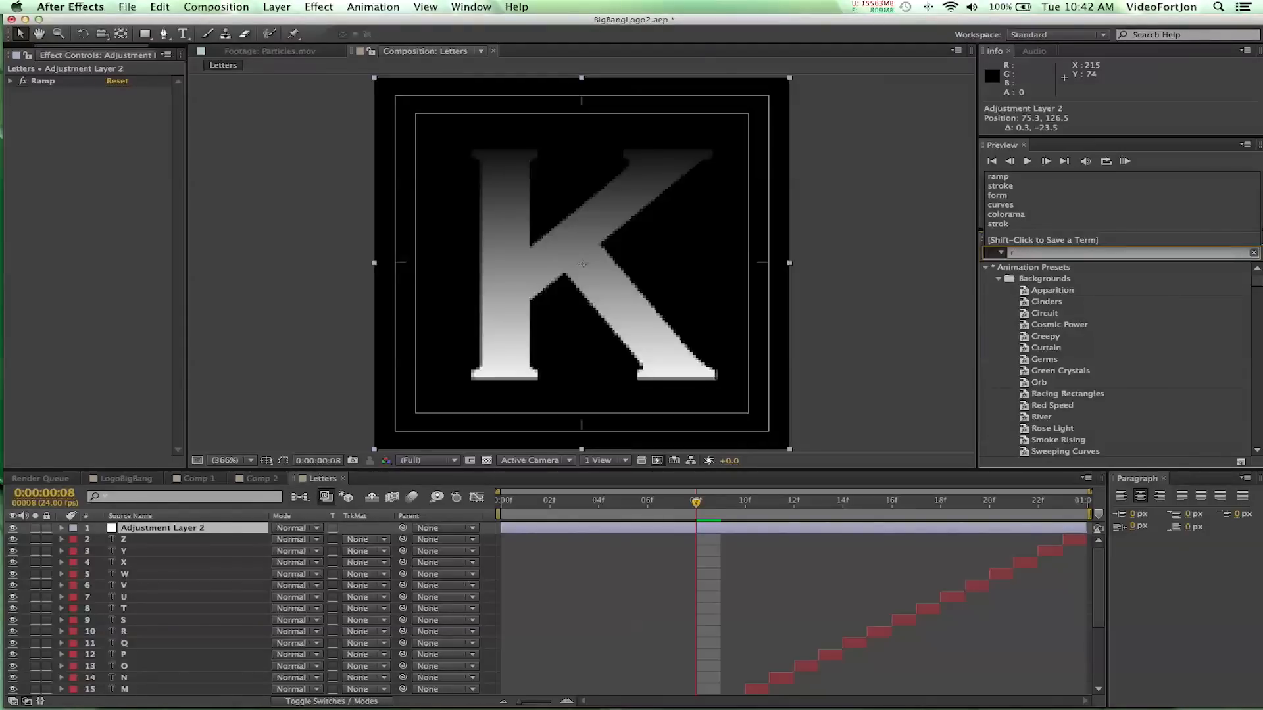
{"action": "key", "text": "BackSpace"}
{"action": "type", "text": "color"}
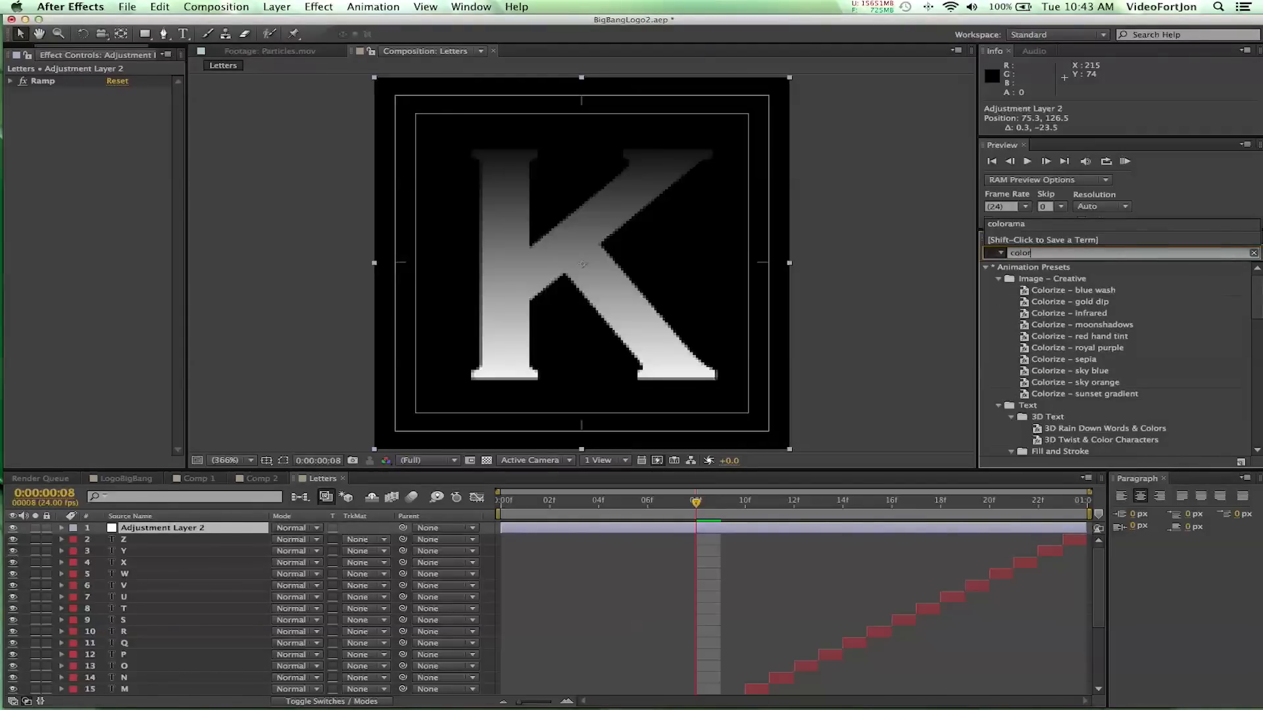
{"action": "type", "text": "am"}
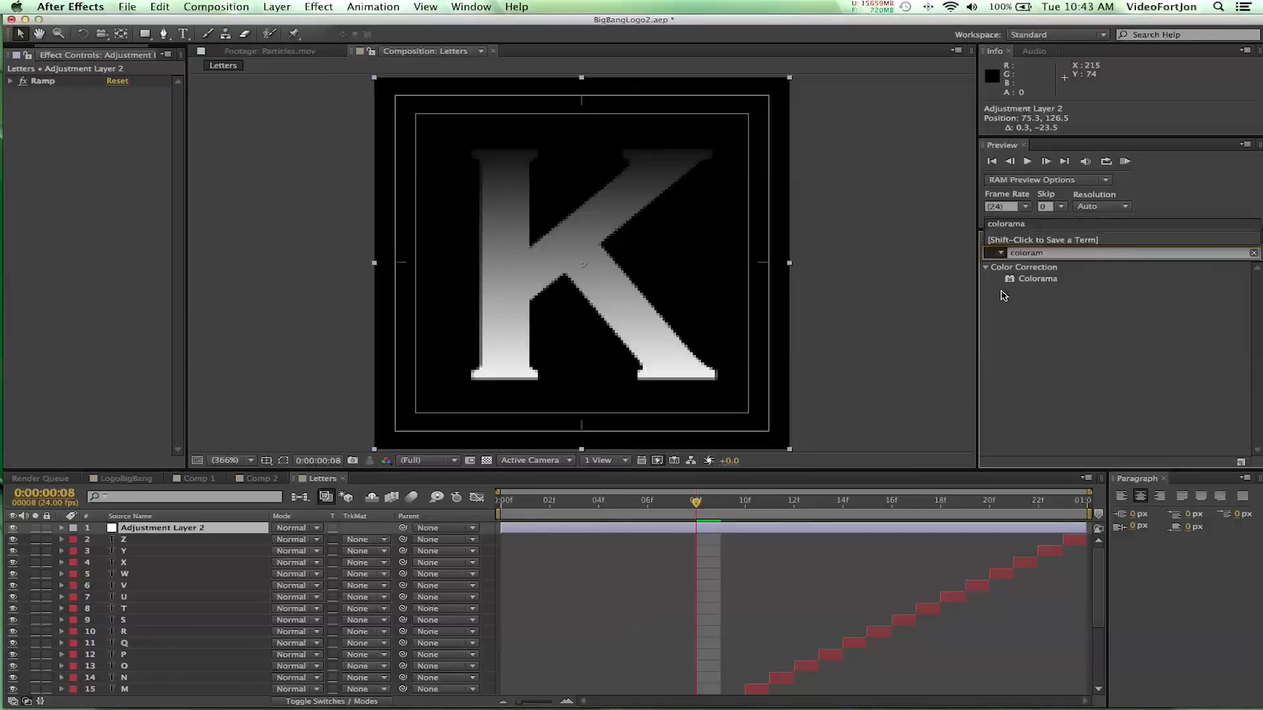
{"action": "left_click", "coordinate": [1034, 280]}
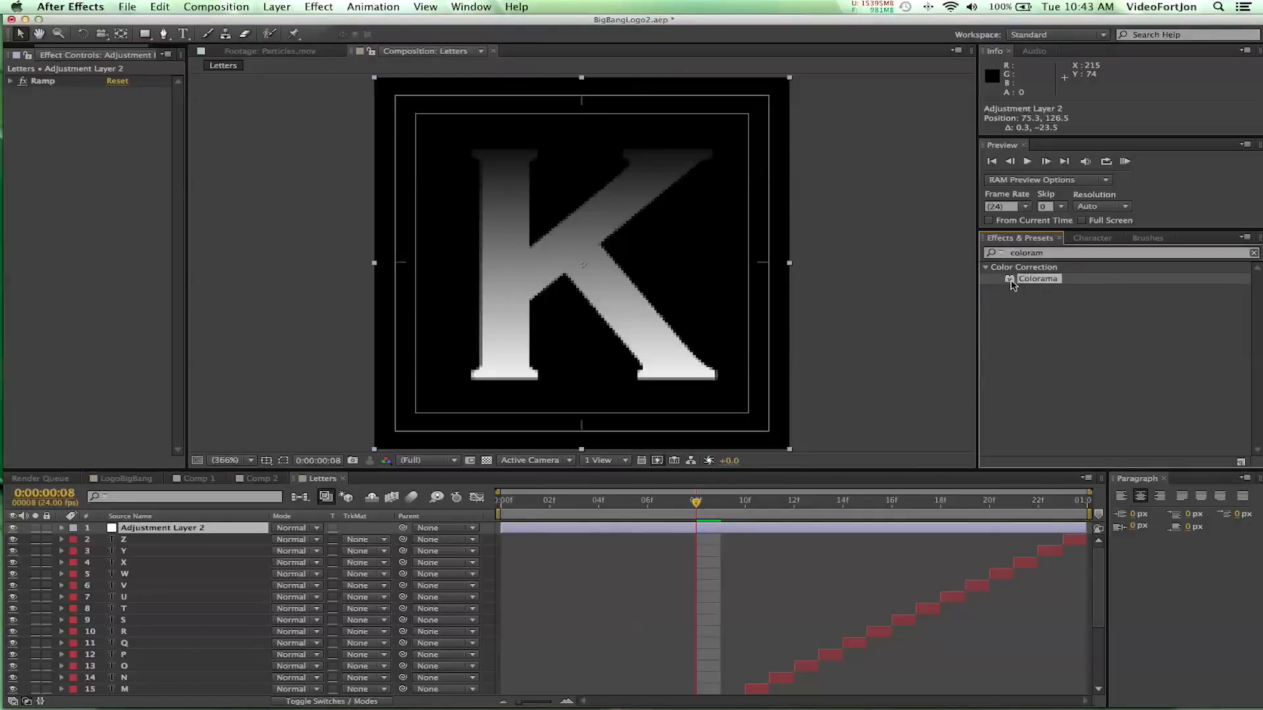
{"action": "left_click_drag", "start_coordinate": [1011, 285], "coordinate": [557, 236]}
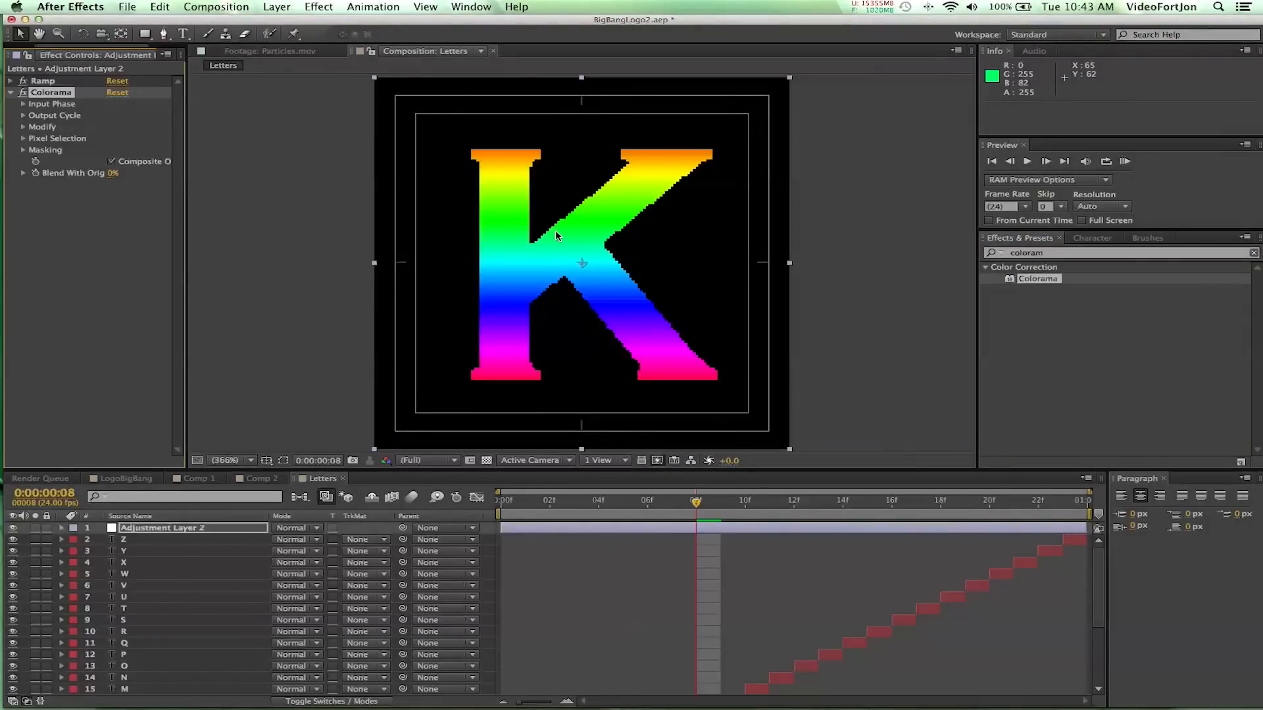
Set Colorama's output cycle to the Golden 1 preset palette, turn off Modify Alpha, and collapse the effect's settings
{"action": "left_click", "coordinate": [24, 116]}
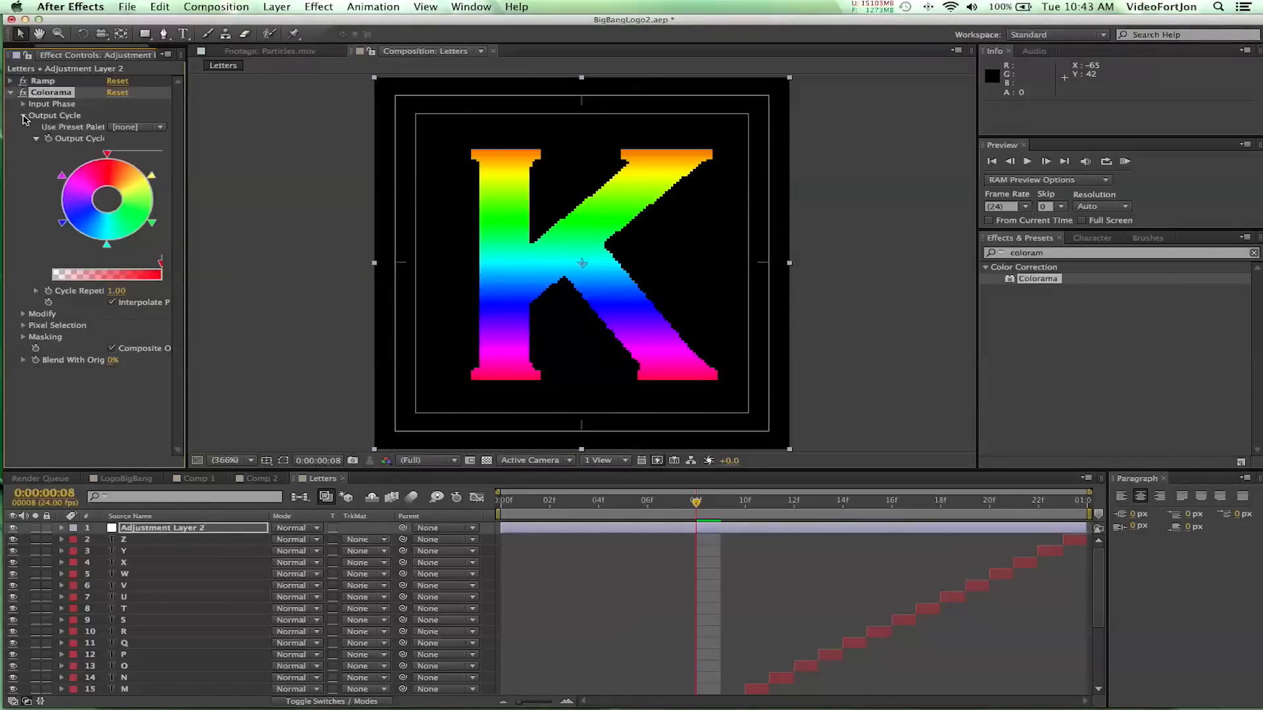
{"action": "left_click", "coordinate": [146, 128]}
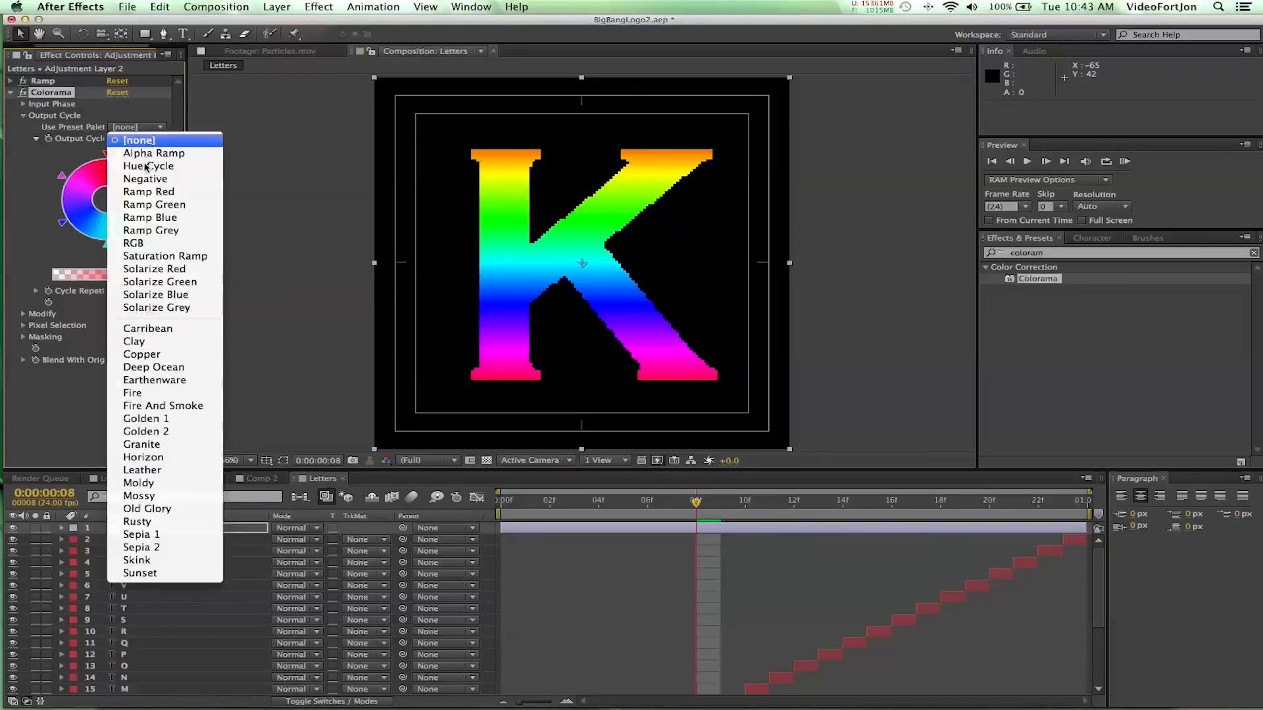
{"action": "left_click", "coordinate": [148, 421]}
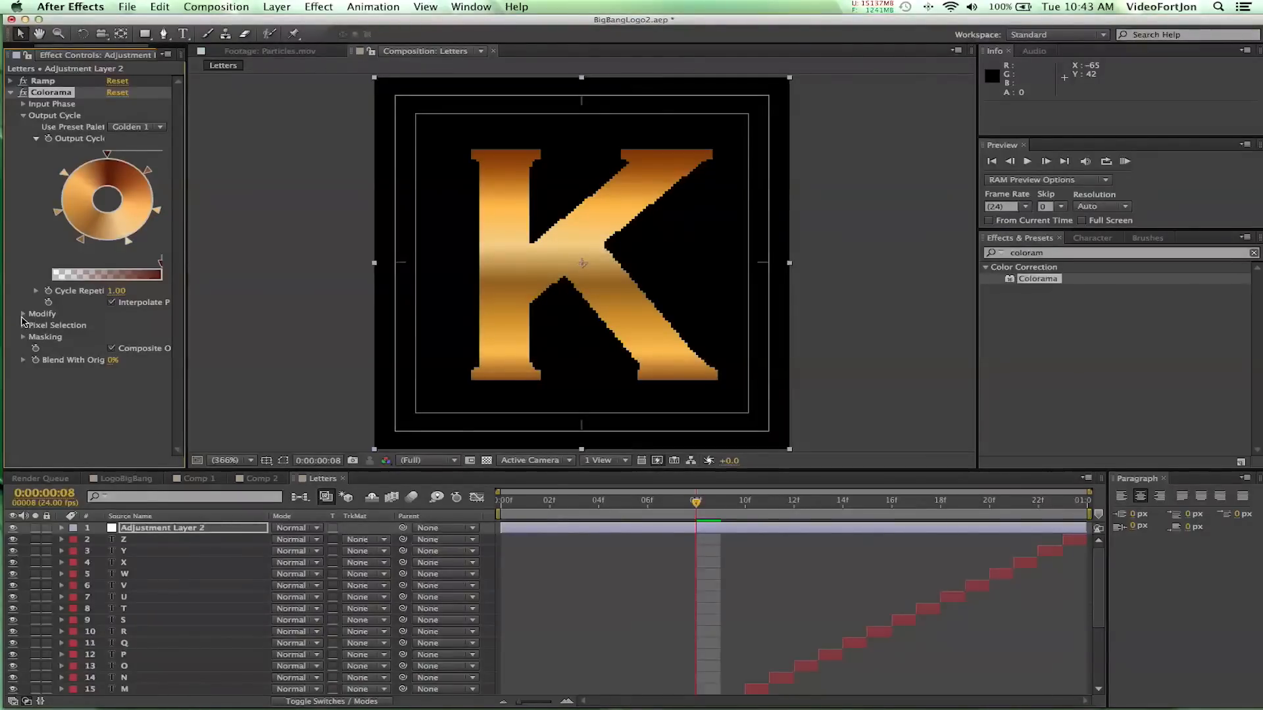
{"action": "left_click", "coordinate": [24, 314]}
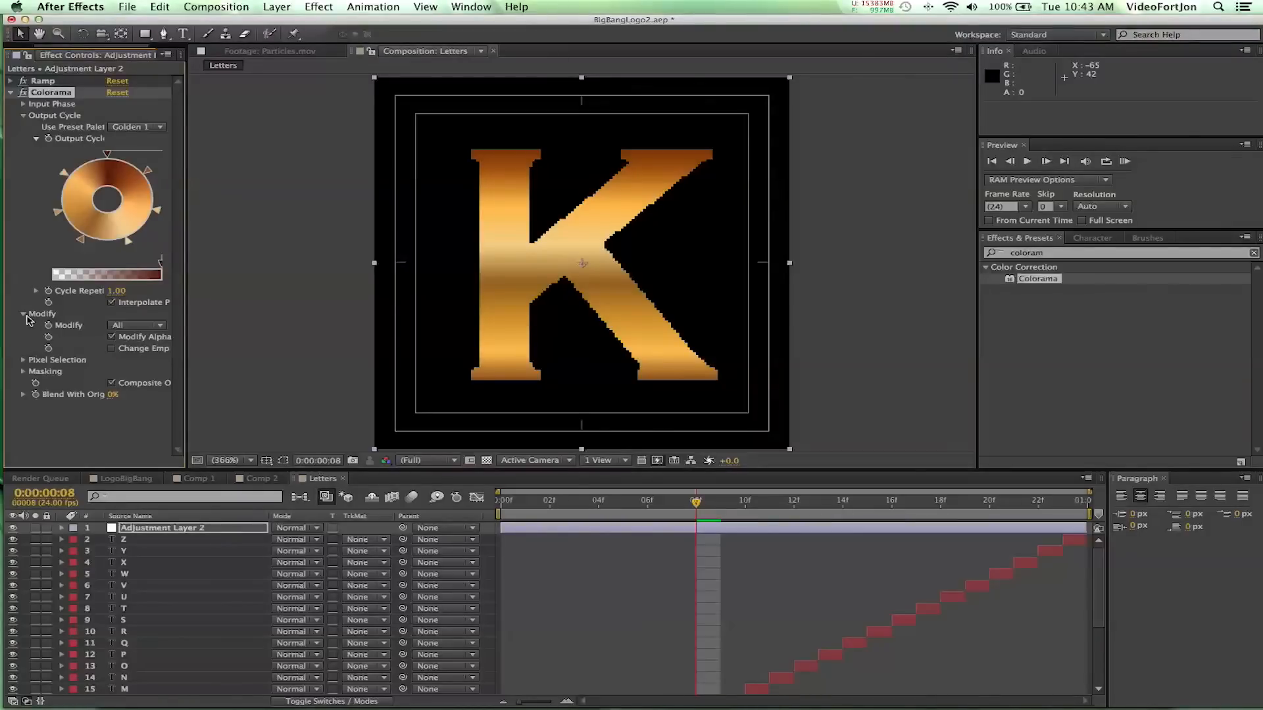
{"action": "left_click", "coordinate": [113, 338]}
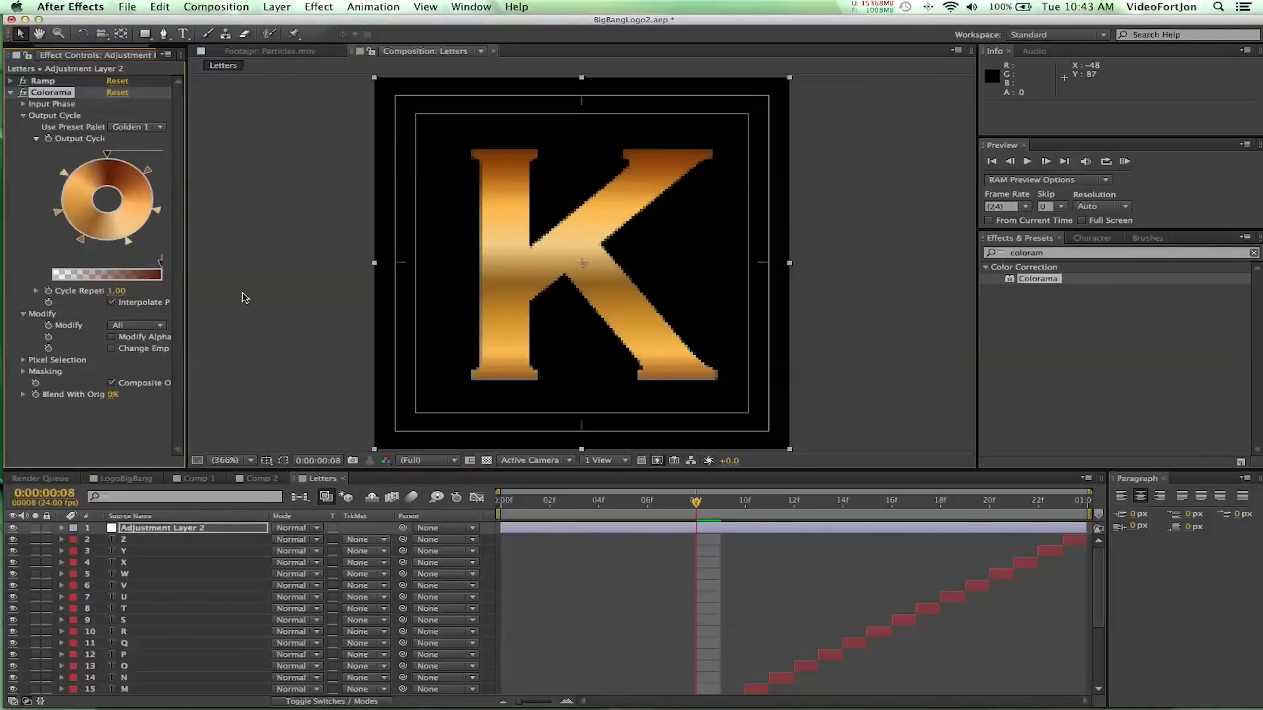
{"action": "left_click", "coordinate": [10, 93]}
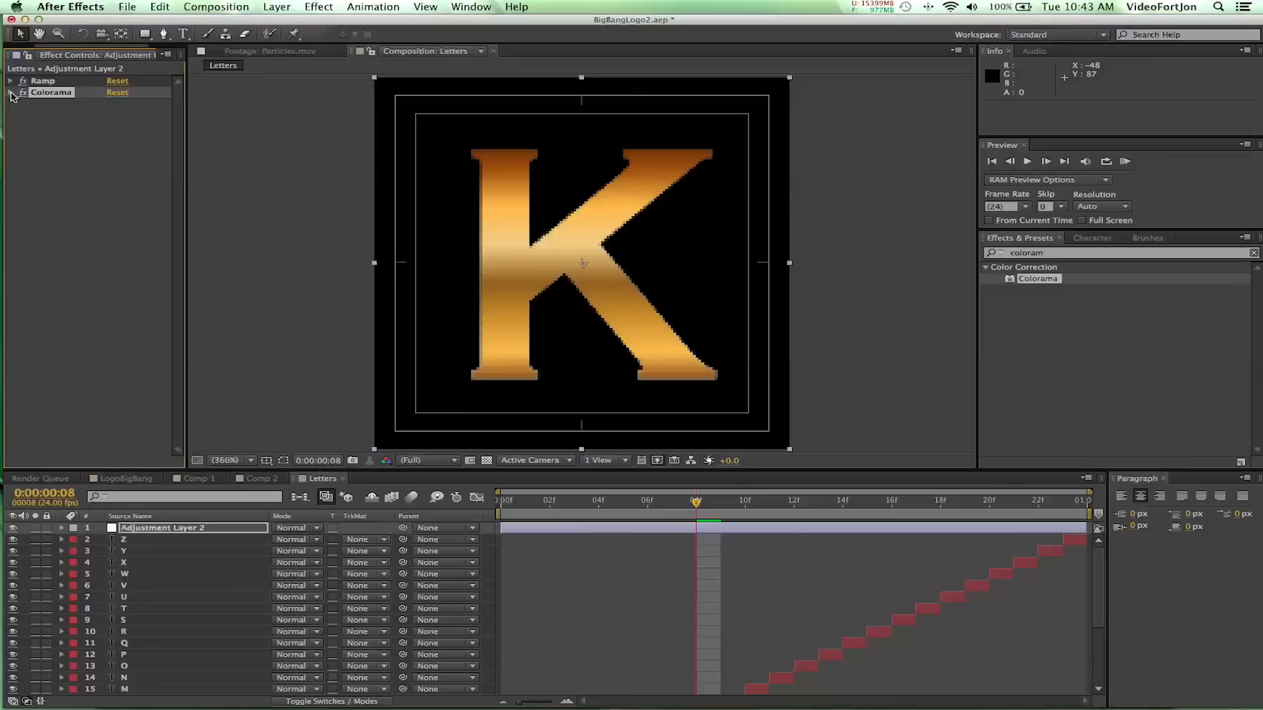
{"action": "left_click", "coordinate": [46, 134]}
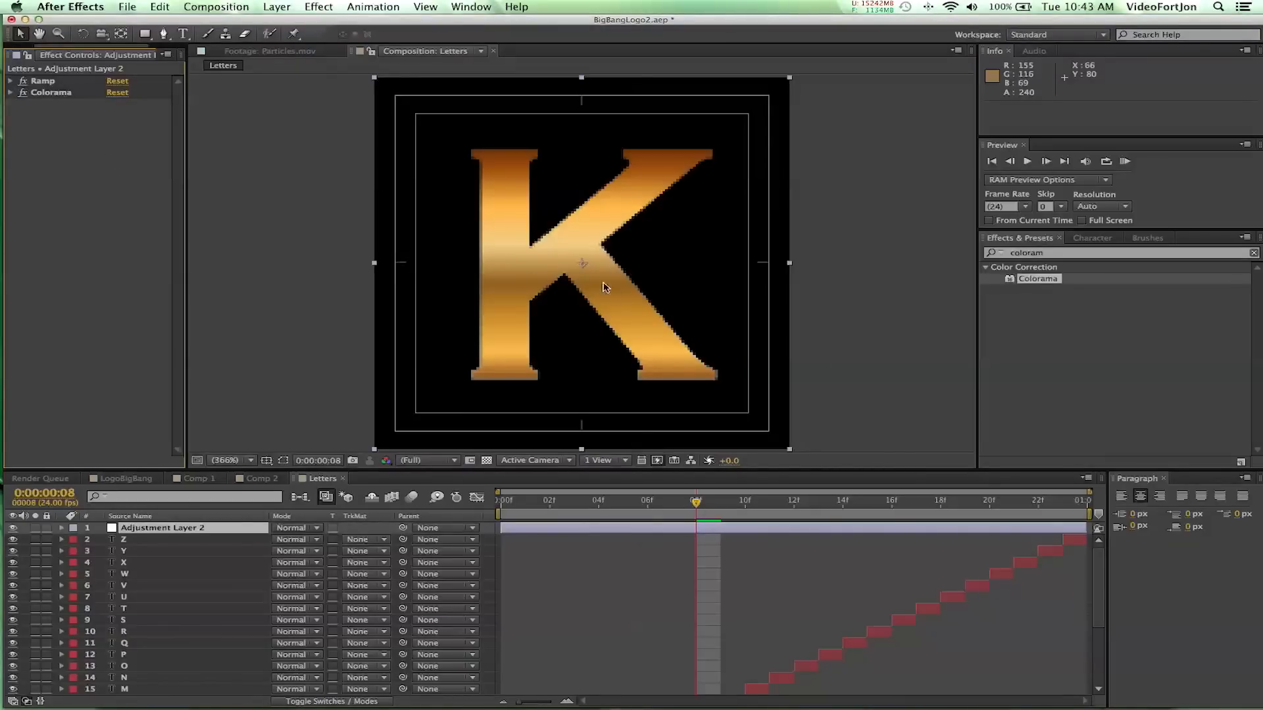
Find the Tint effect and apply it to the adjustment layer after Colorama
{"action": "left_click", "coordinate": [1046, 253]}
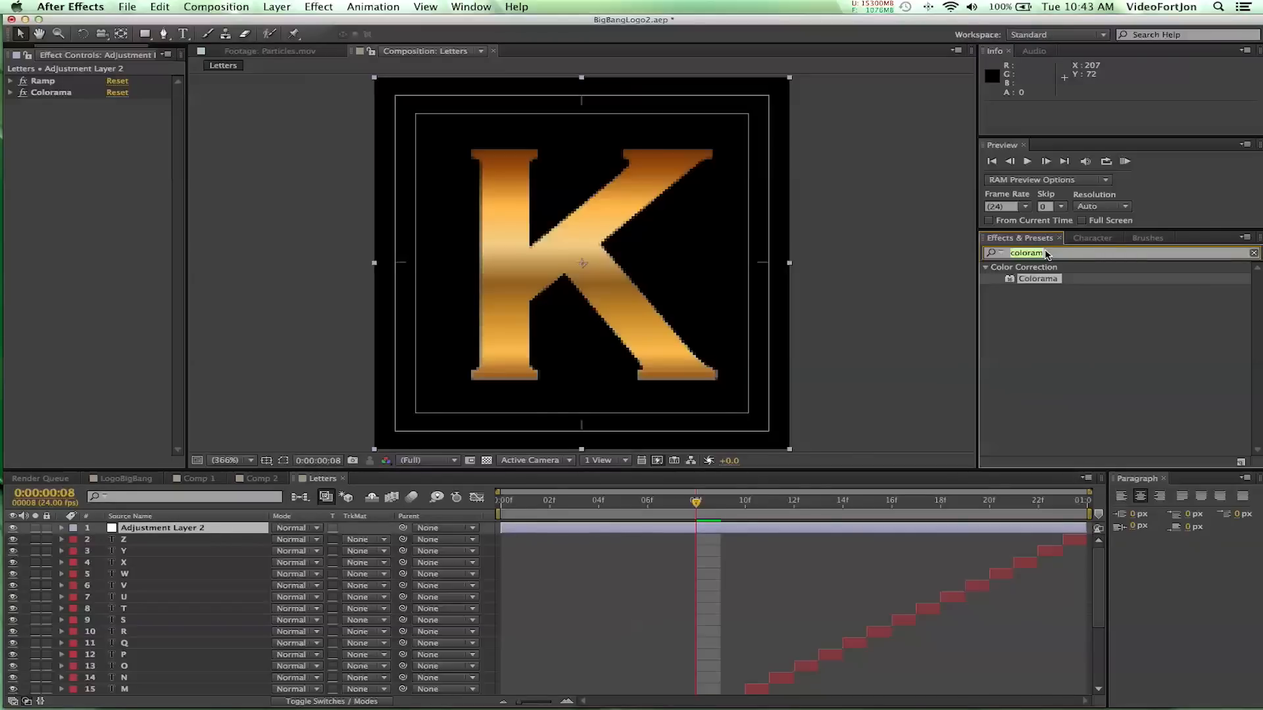
{"action": "type", "text": "tint"}
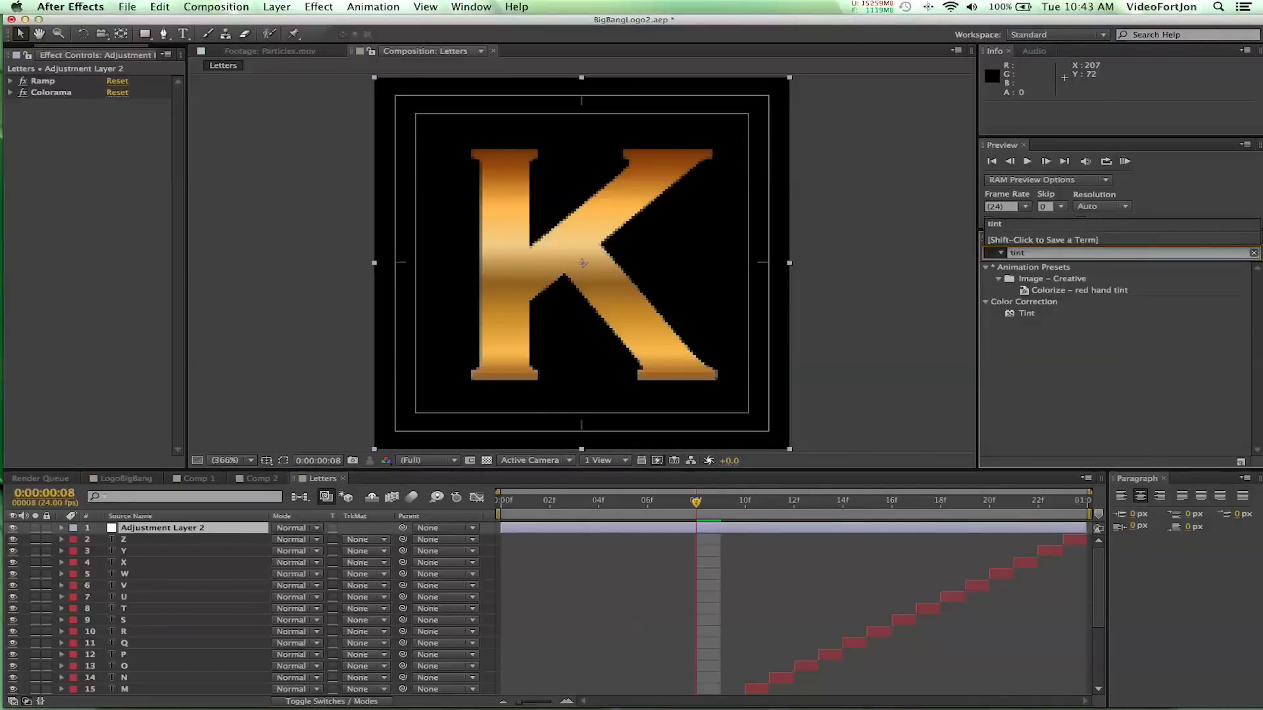
{"action": "left_click", "coordinate": [1026, 314]}
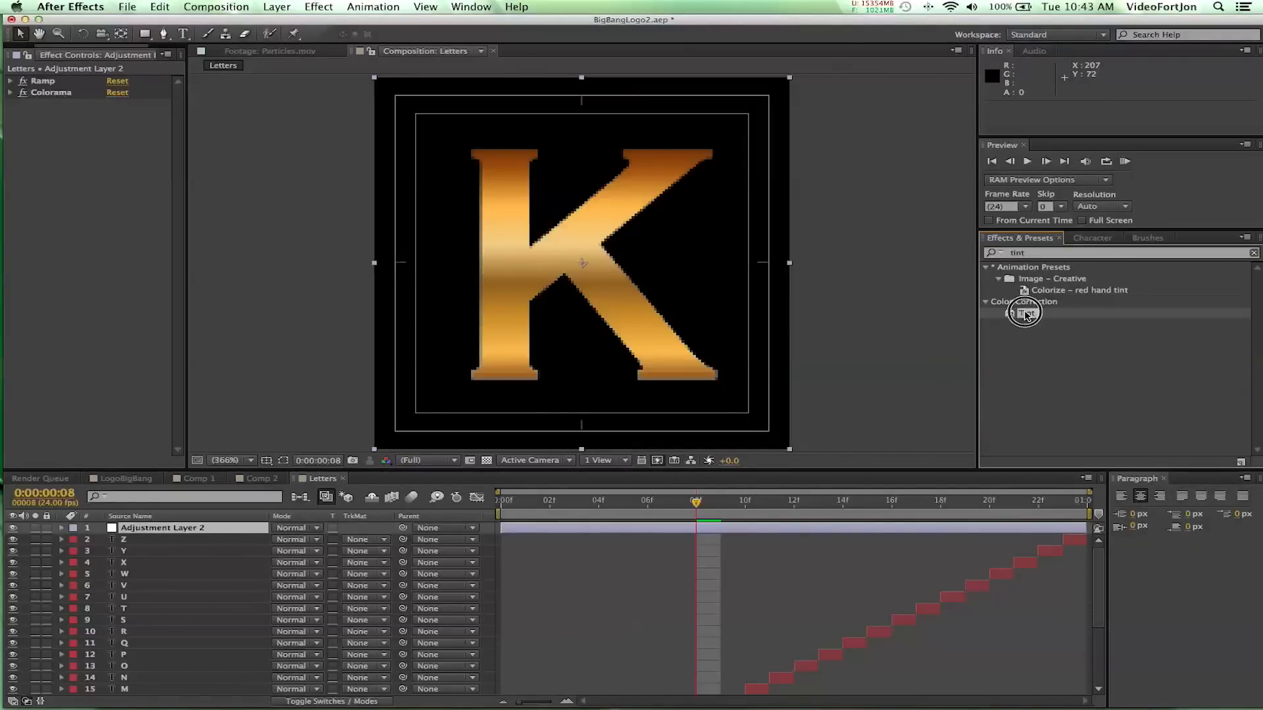
{"action": "left_click_drag", "start_coordinate": [1026, 314], "coordinate": [605, 318]}
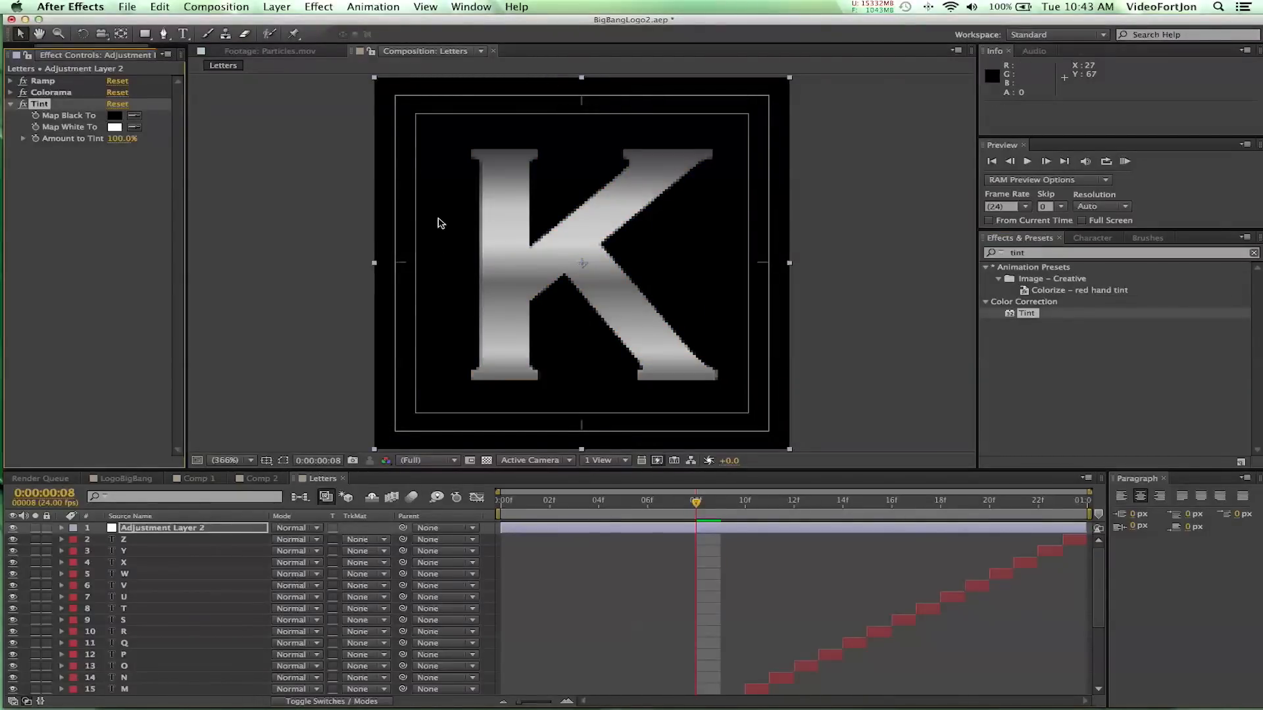
Find the Bevel Alpha effect and apply it to the adjustment layer after Tint
{"action": "left_click", "coordinate": [1029, 256]}
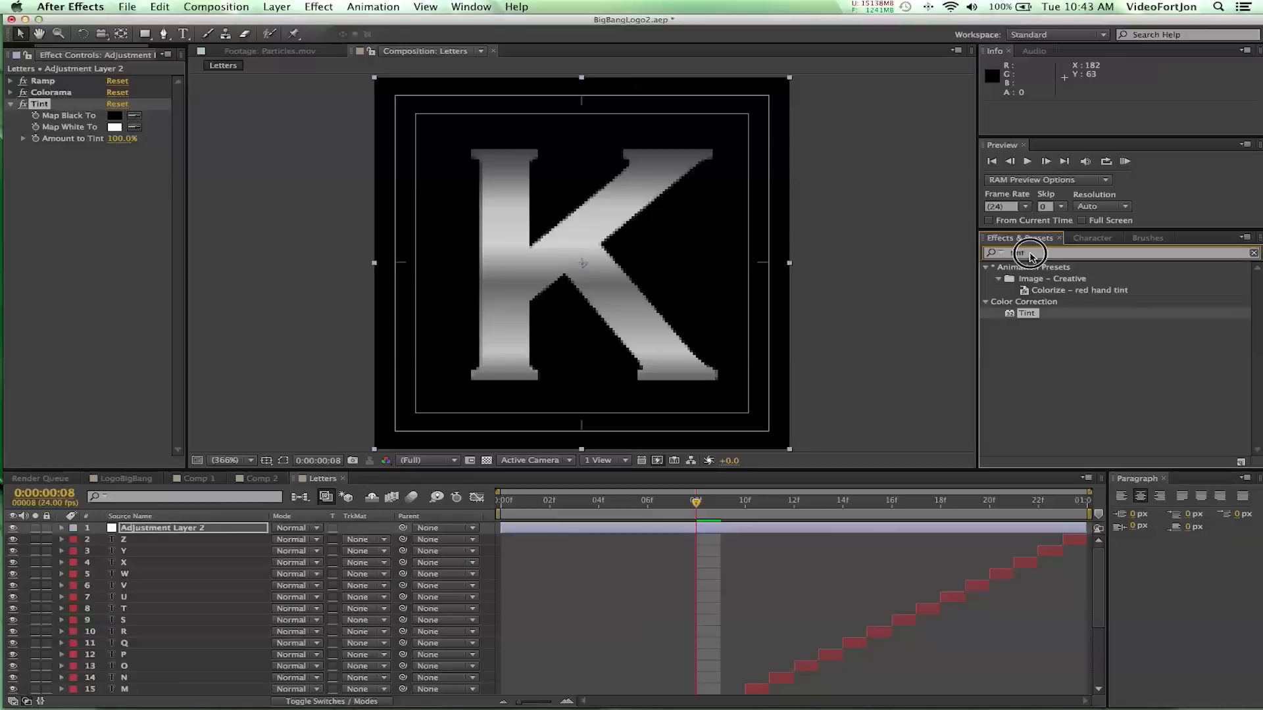
{"action": "double_click", "coordinate": [1029, 253]}
{"action": "key", "text": "BackSpace"}
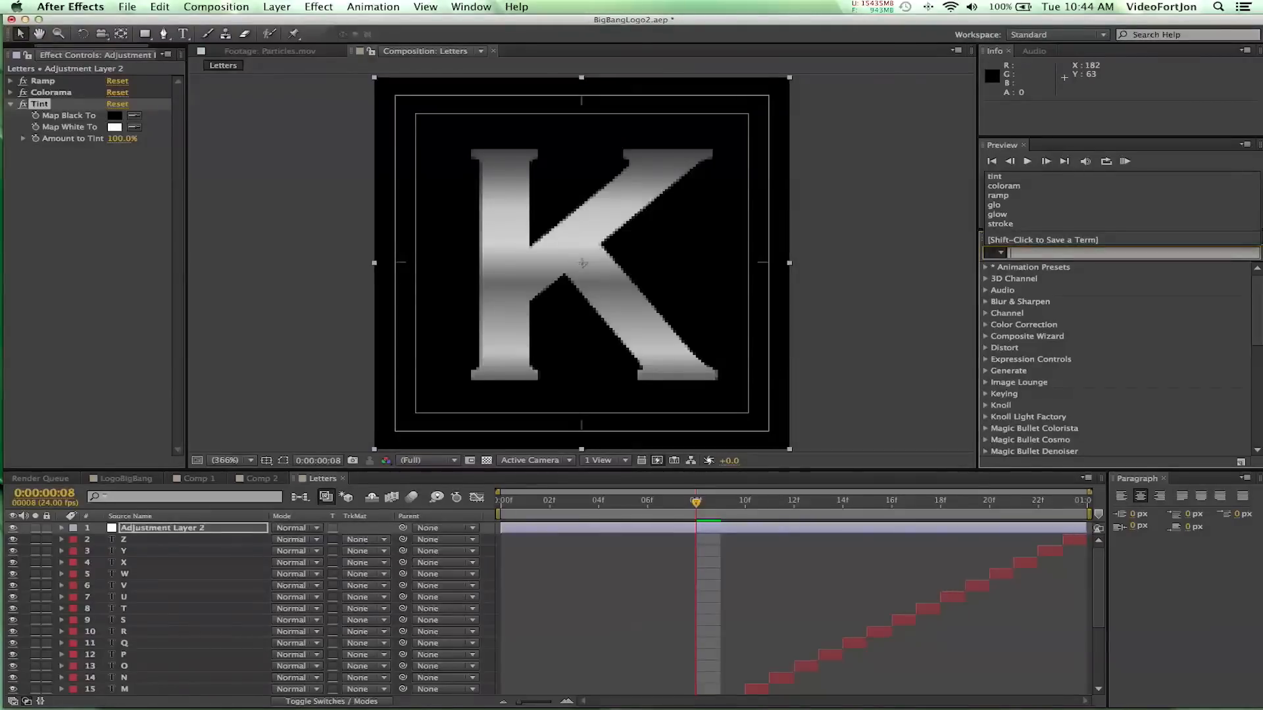
{"action": "key", "text": "Escape"}
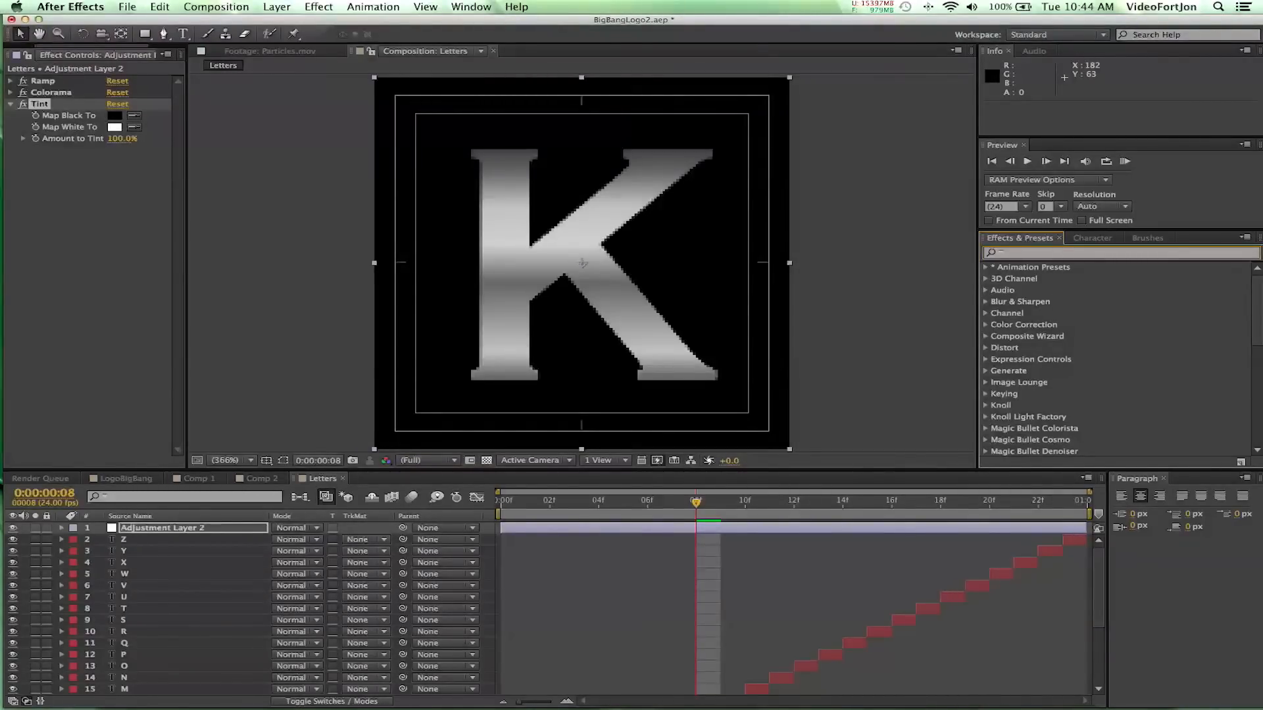
{"action": "type", "text": "beve"}
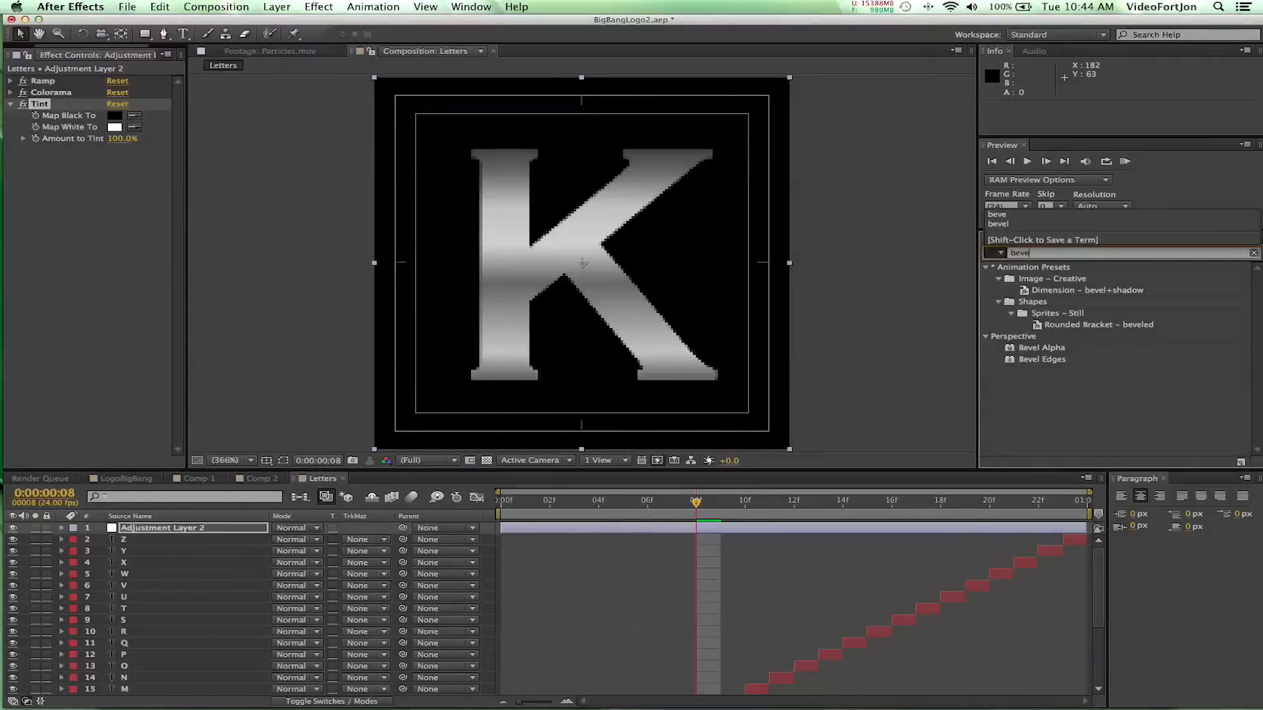
{"action": "left_click_drag", "start_coordinate": [1016, 347], "coordinate": [634, 332]}
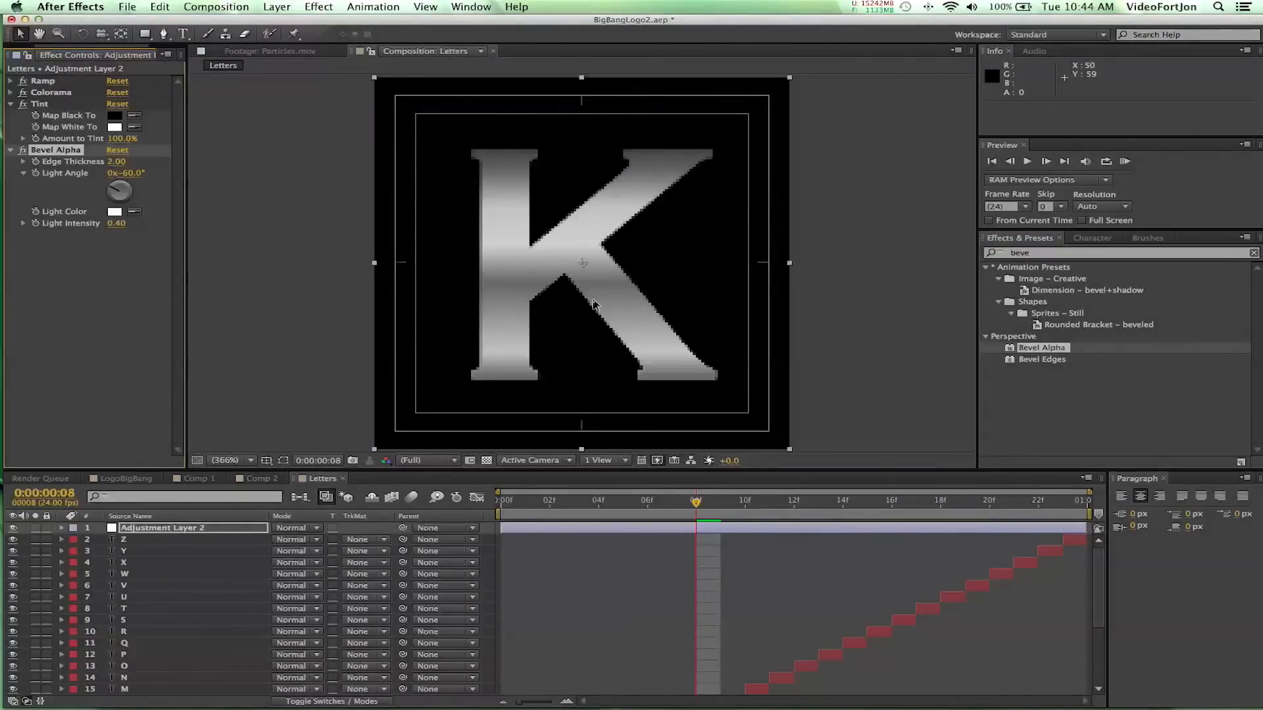
Find the Curves effect and apply it to the adjustment layer after Bevel Alpha
{"action": "left_click", "coordinate": [1056, 255]}
{"action": "double_click", "coordinate": [1057, 257]}
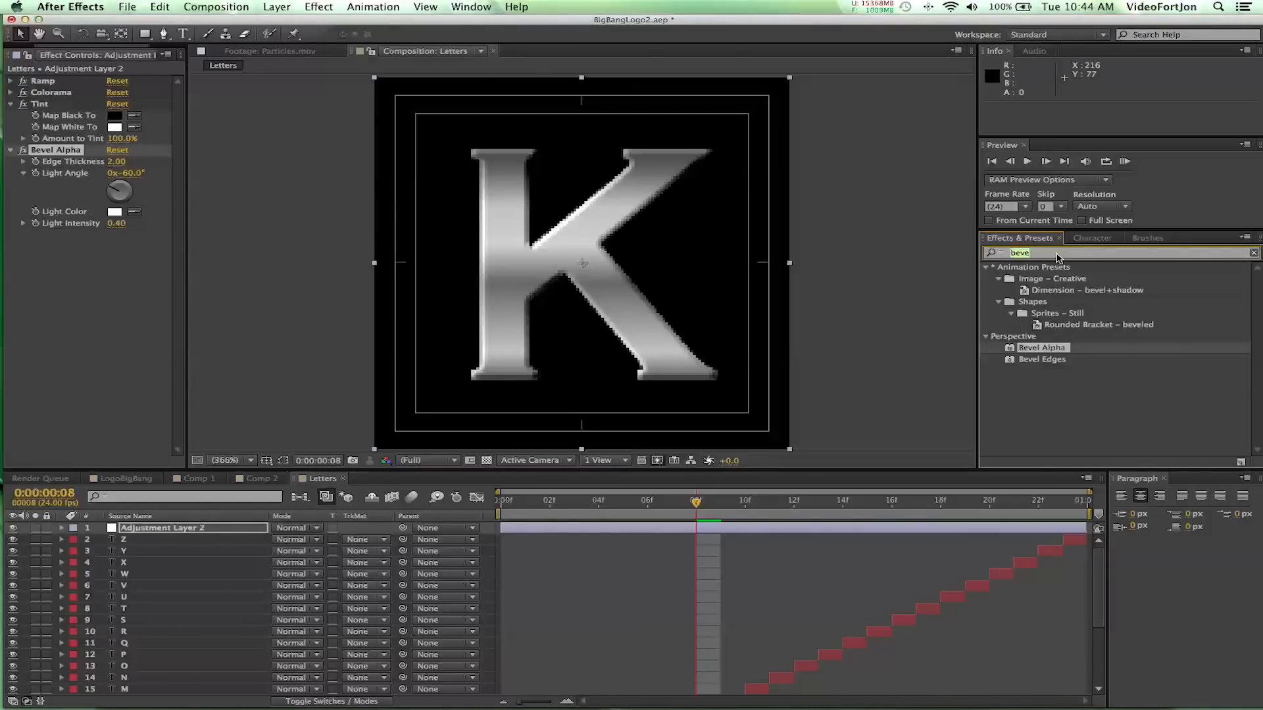
{"action": "type", "text": "curves"}
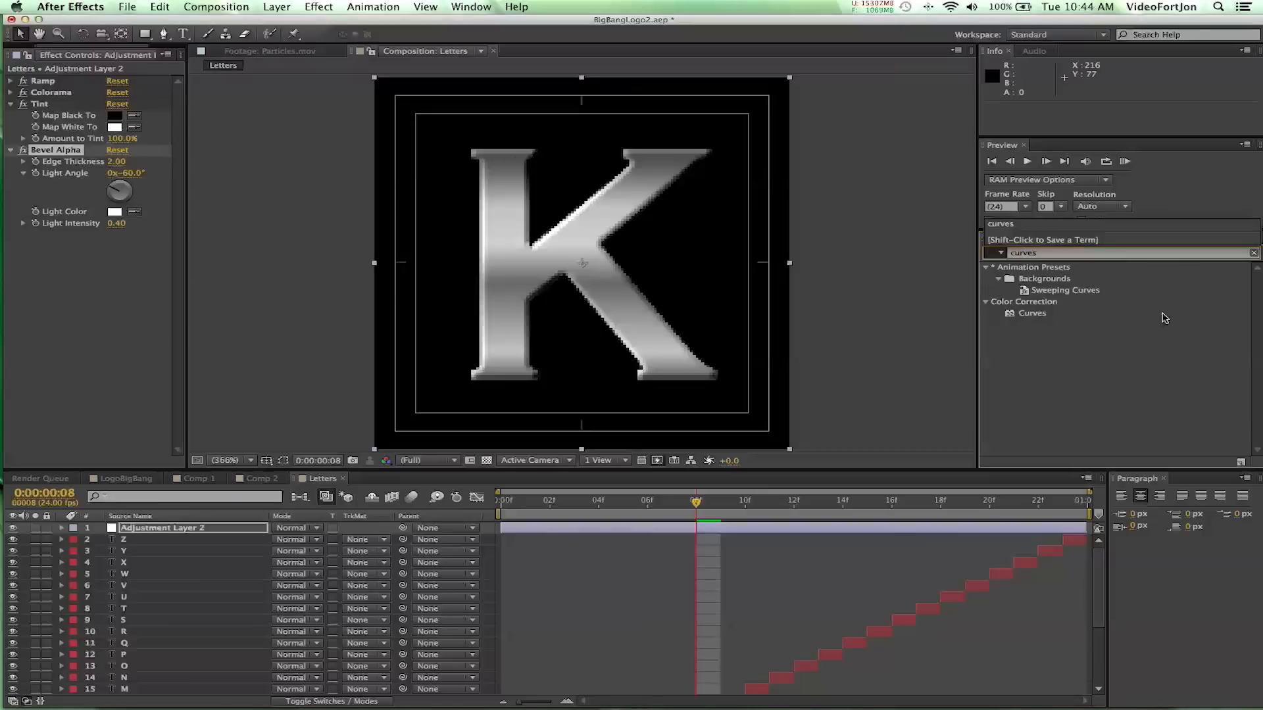
{"action": "left_click_drag", "start_coordinate": [1013, 314], "coordinate": [568, 306]}
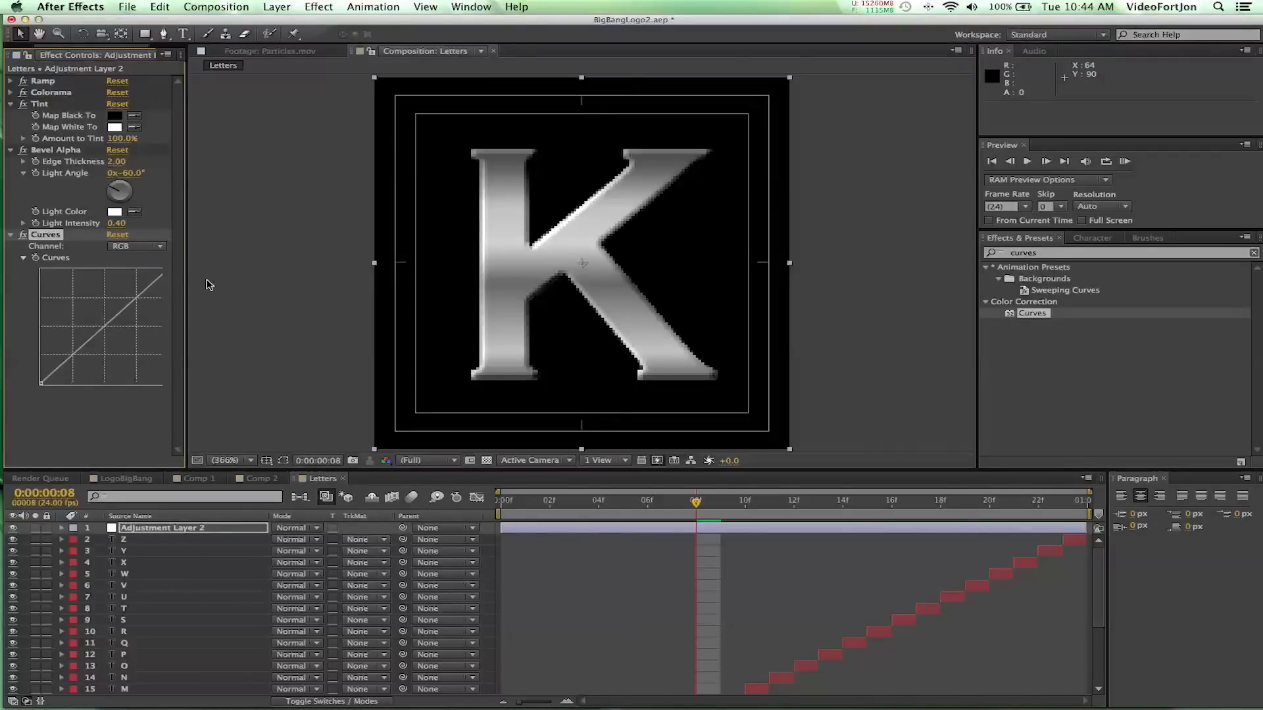
Shape the RGB curve into a wave with two dips and two full-height peaks for a chrome look, and collapse all effect settings
{"action": "left_click", "coordinate": [11, 104]}
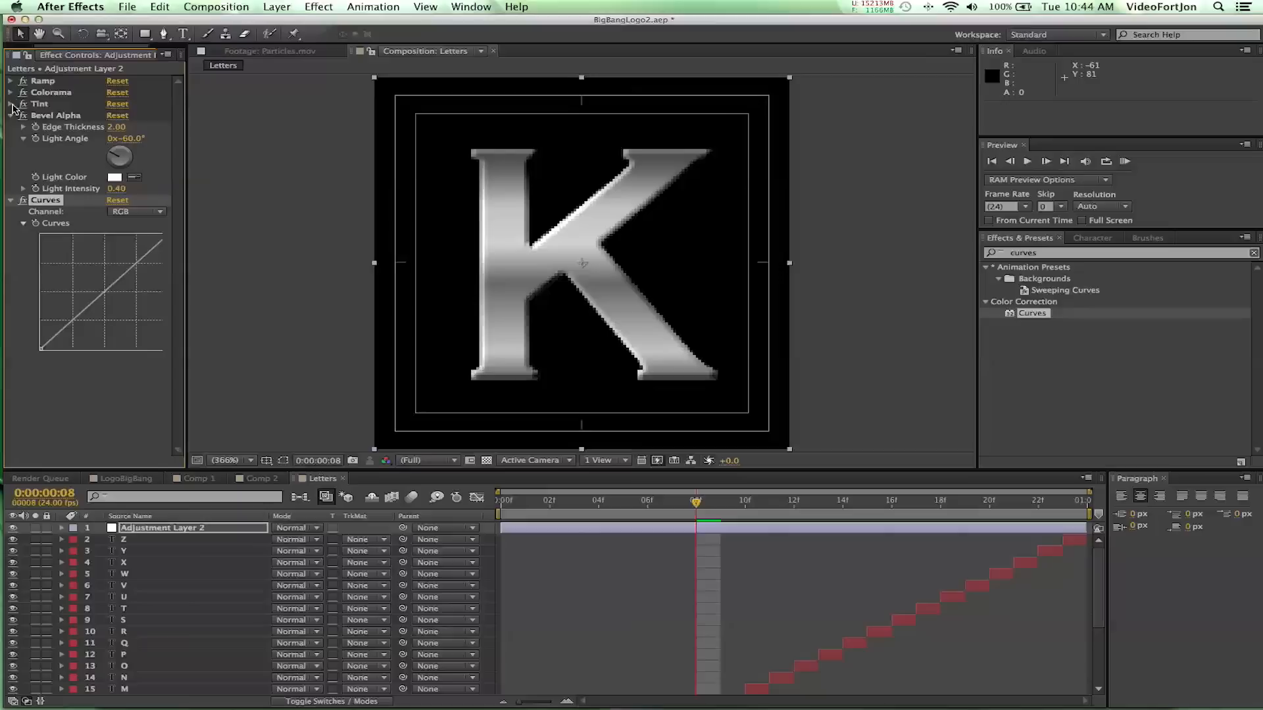
{"action": "left_click", "coordinate": [9, 116]}
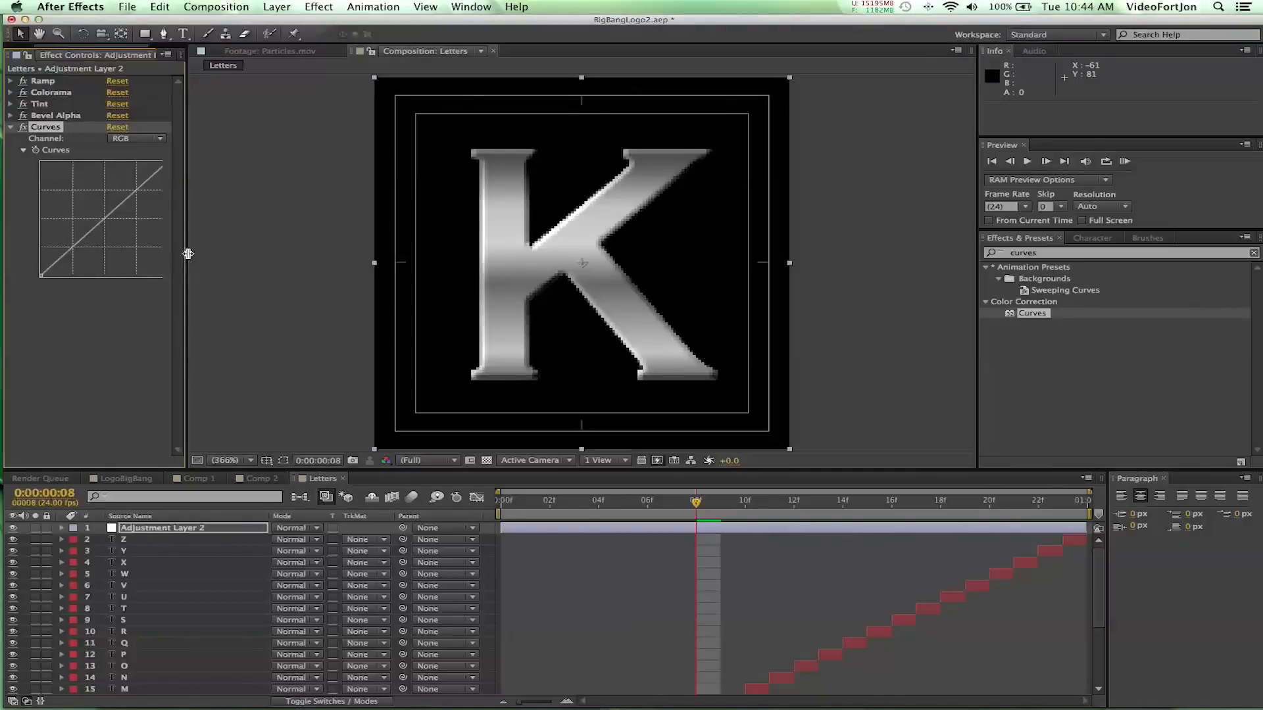
{"action": "left_click_drag", "start_coordinate": [185, 251], "coordinate": [254, 263]}
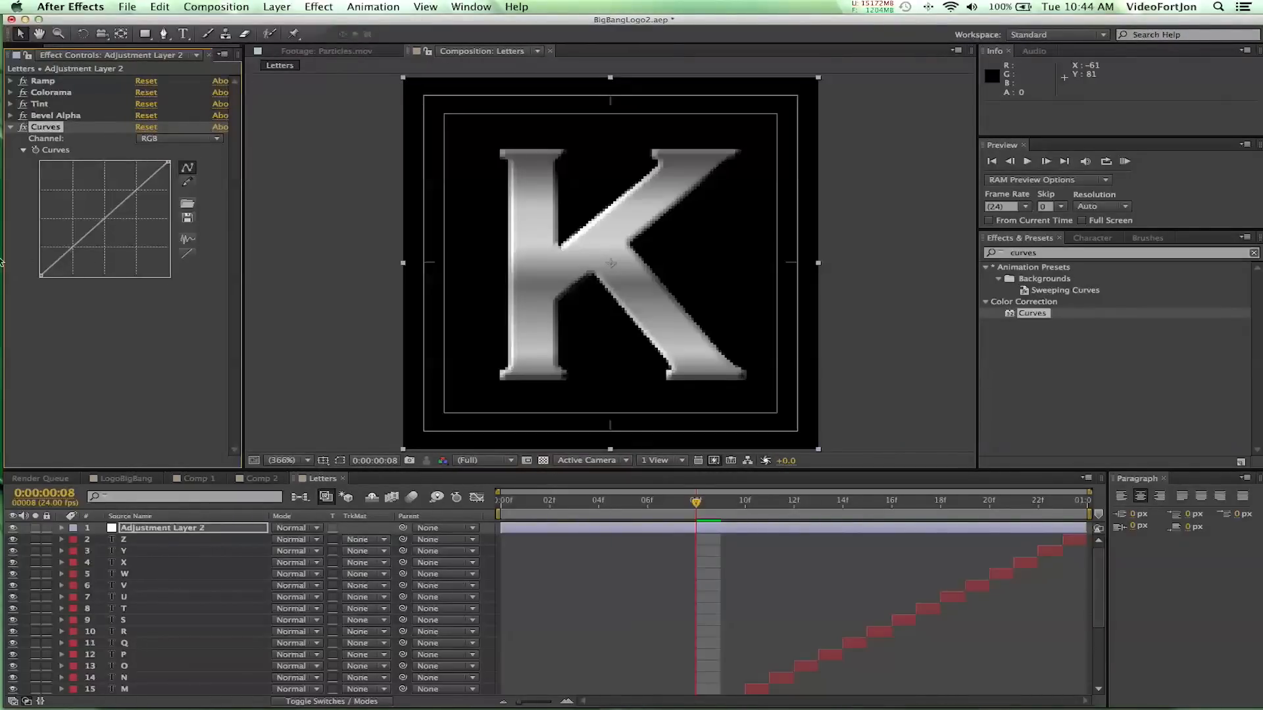
{"action": "left_click_drag", "start_coordinate": [42, 280], "coordinate": [51, 222]}
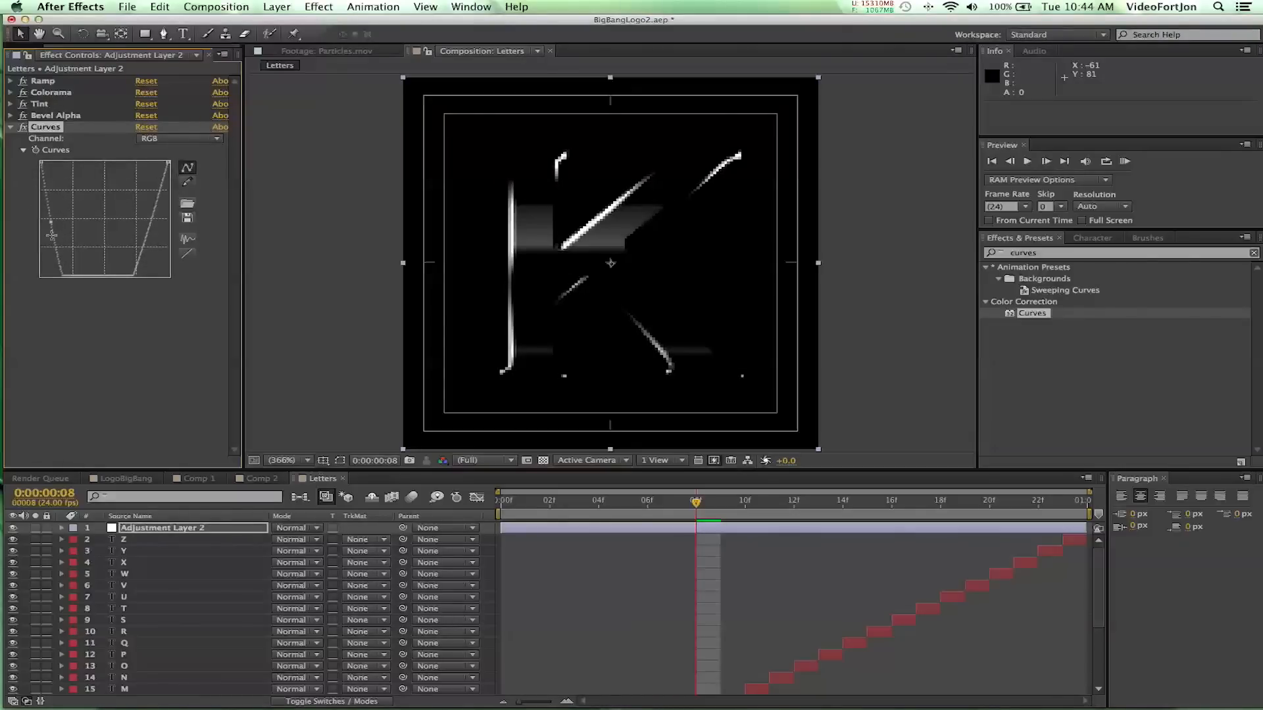
{"action": "left_click_drag", "start_coordinate": [73, 280], "coordinate": [87, 227]}
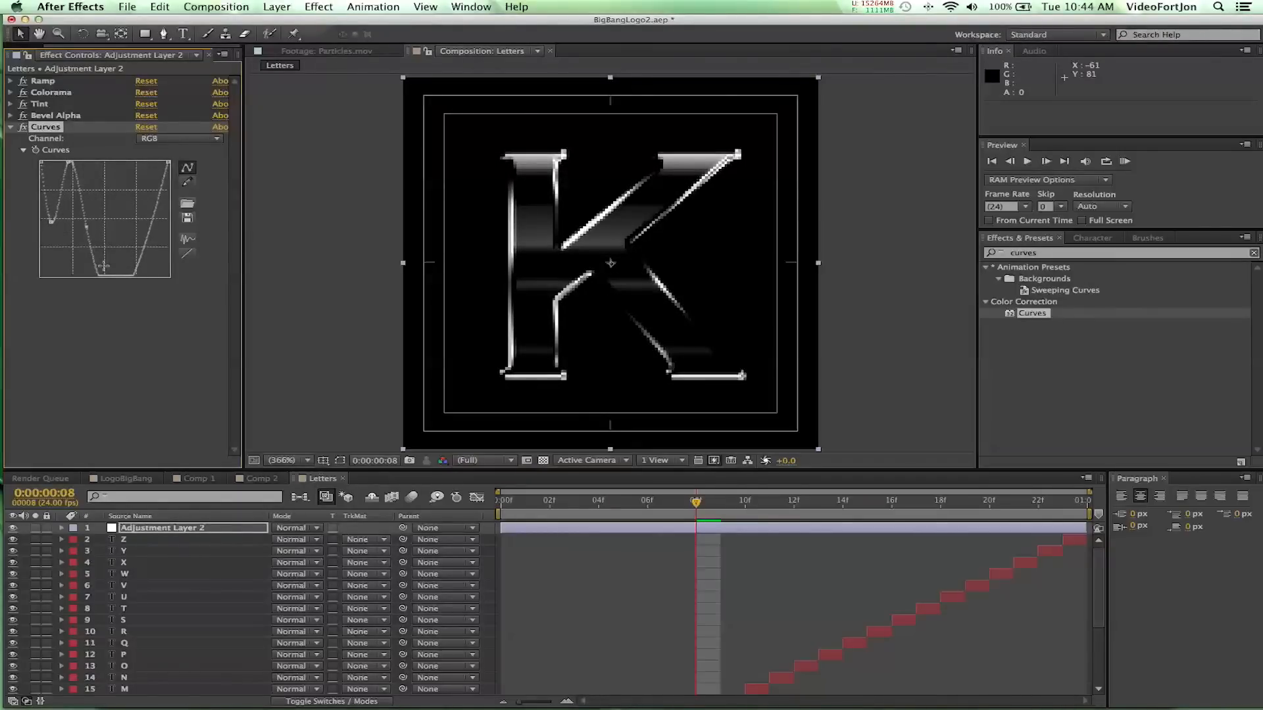
{"action": "left_click_drag", "start_coordinate": [117, 276], "coordinate": [122, 163]}
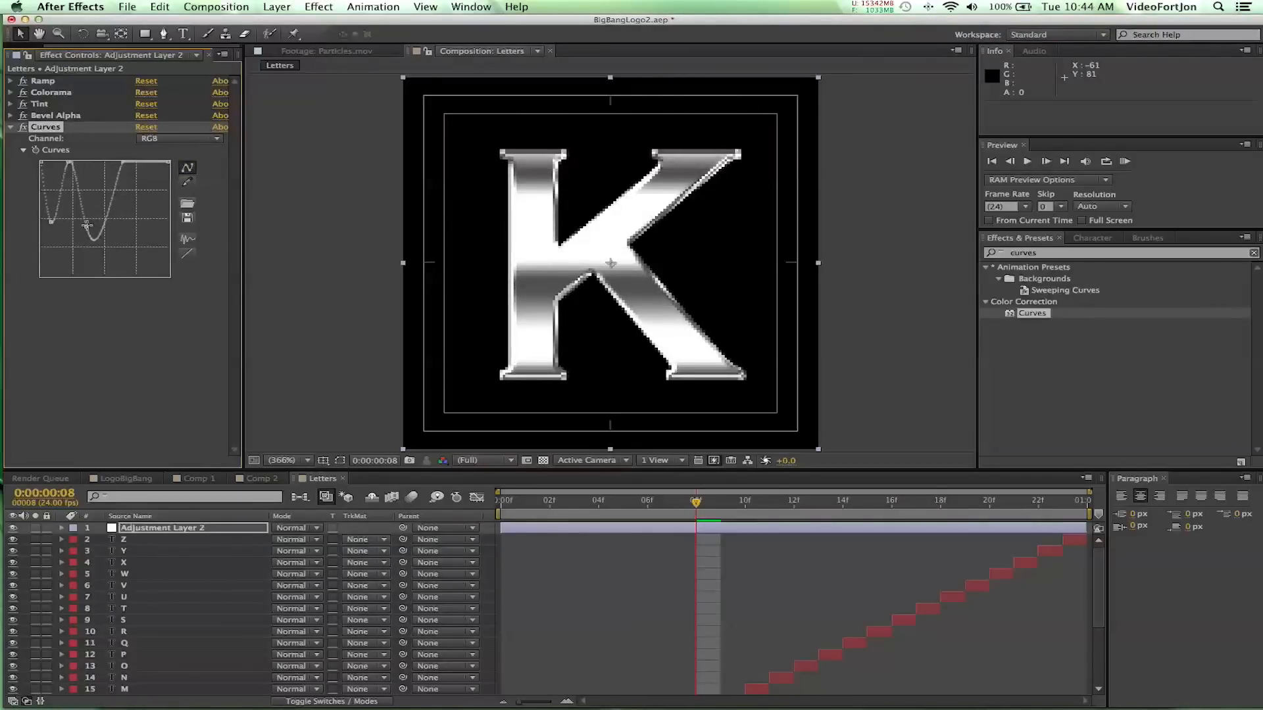
{"action": "left_click_drag", "start_coordinate": [86, 225], "coordinate": [109, 250]}
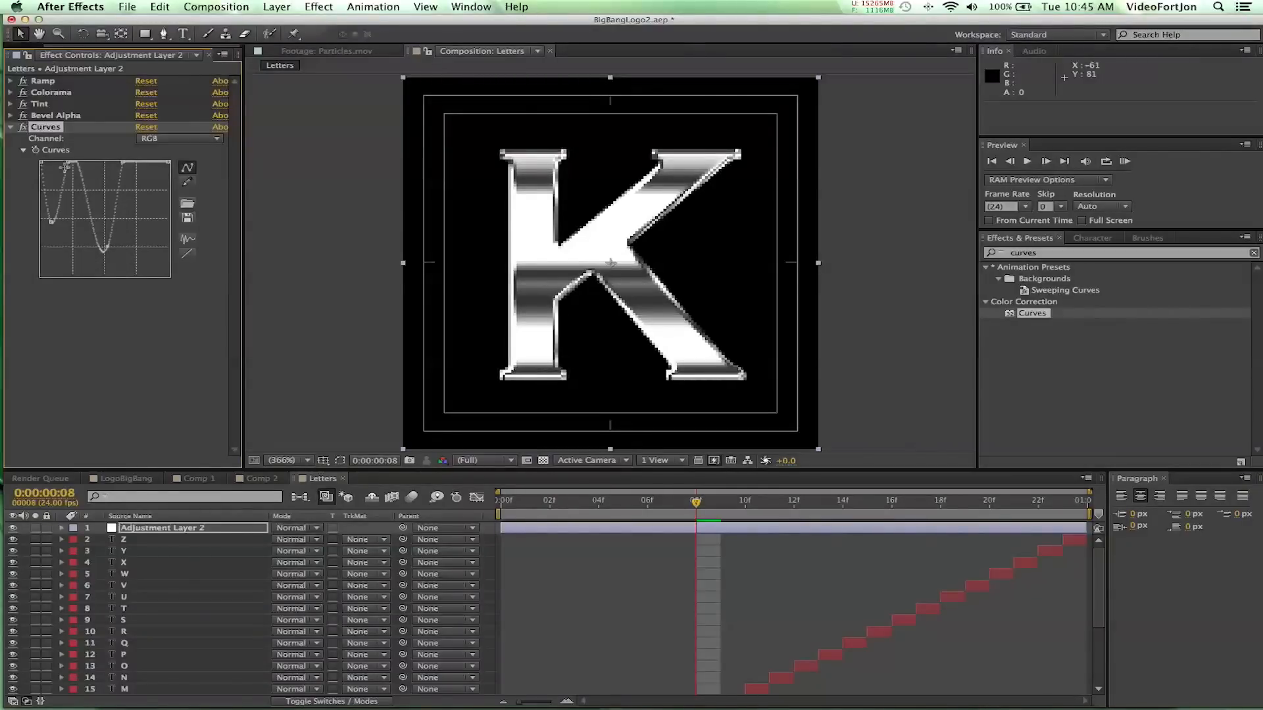
{"action": "mouse_move", "coordinate": [68, 161]}
{"action": "left_mouse_down"}
{"action": "mouse_move", "coordinate": [131, 165]}
{"action": "mouse_move", "coordinate": [170, 187]}
{"action": "mouse_move", "coordinate": [172, 279]}
{"action": "mouse_move", "coordinate": [173, 242]}
{"action": "mouse_move", "coordinate": [108, 242]}
{"action": "mouse_move", "coordinate": [108, 220]}
{"action": "mouse_move", "coordinate": [100, 243]}
{"action": "mouse_move", "coordinate": [107, 236]}
{"action": "left_mouse_up"}
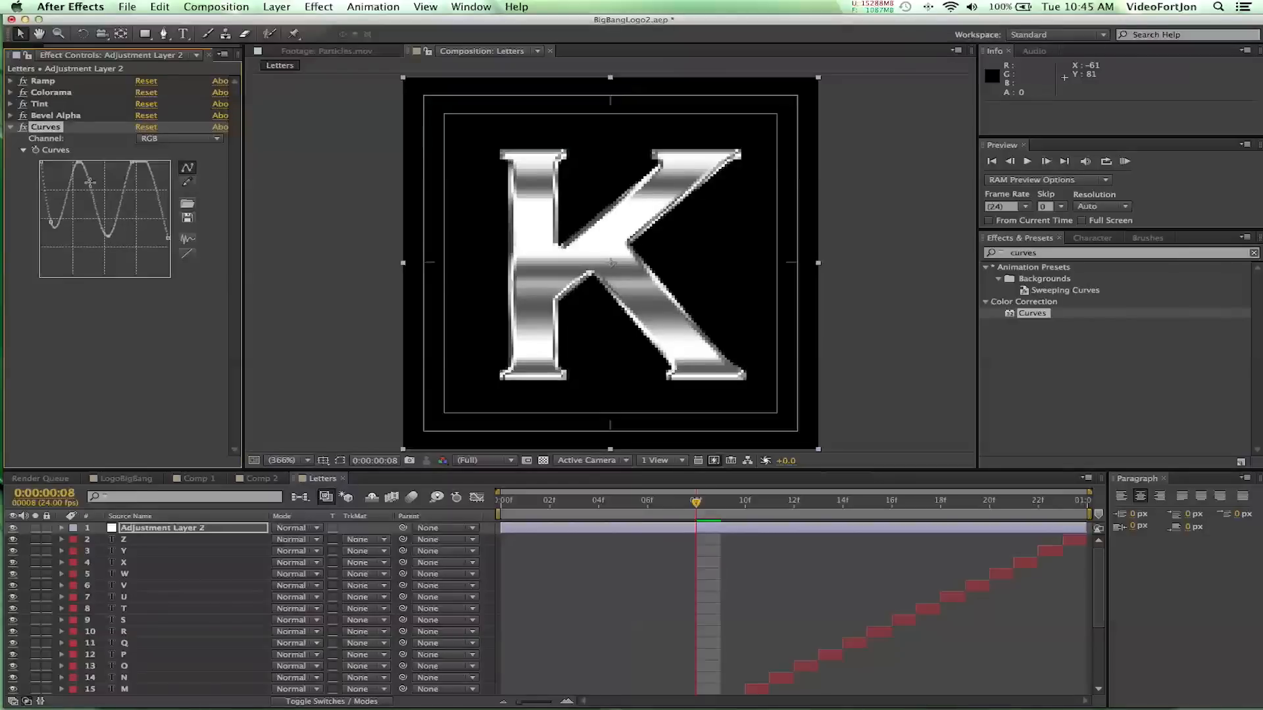
{"action": "mouse_move", "coordinate": [82, 168]}
{"action": "left_mouse_down"}
{"action": "mouse_move", "coordinate": [77, 131]}
{"action": "mouse_move", "coordinate": [75, 167]}
{"action": "mouse_move", "coordinate": [86, 162]}
{"action": "left_mouse_up"}
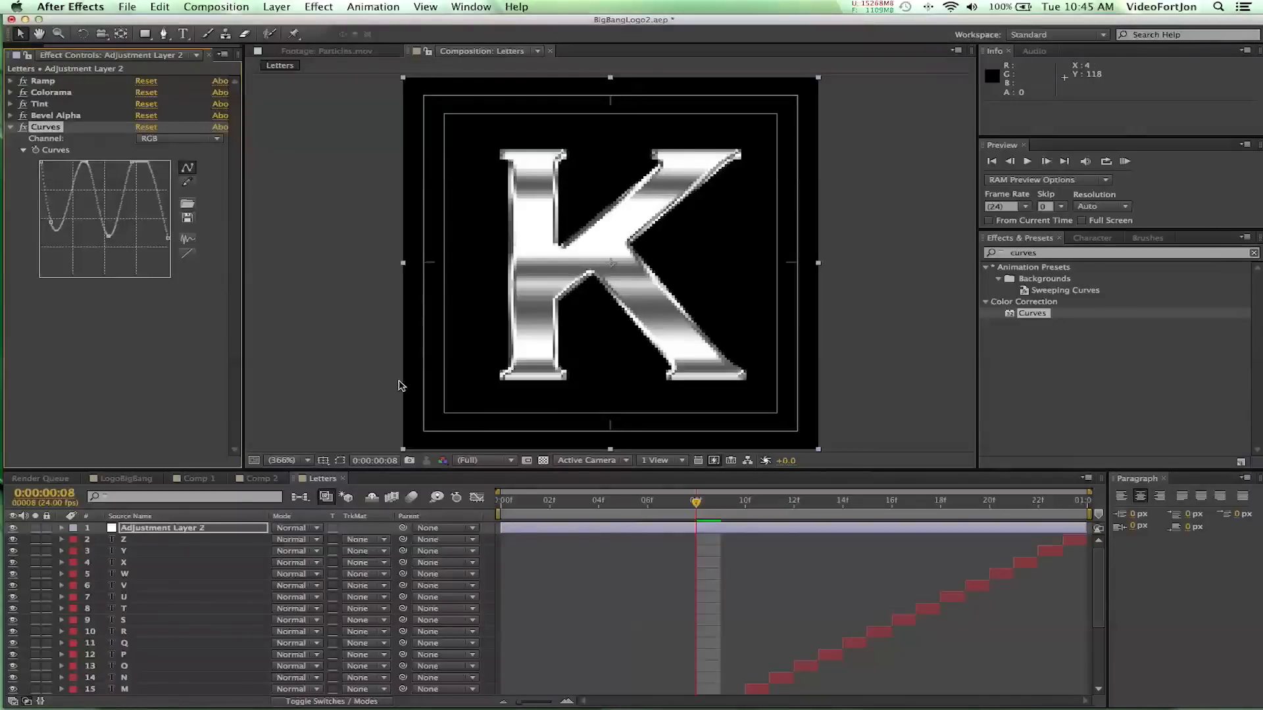
{"action": "left_click", "coordinate": [9, 127]}
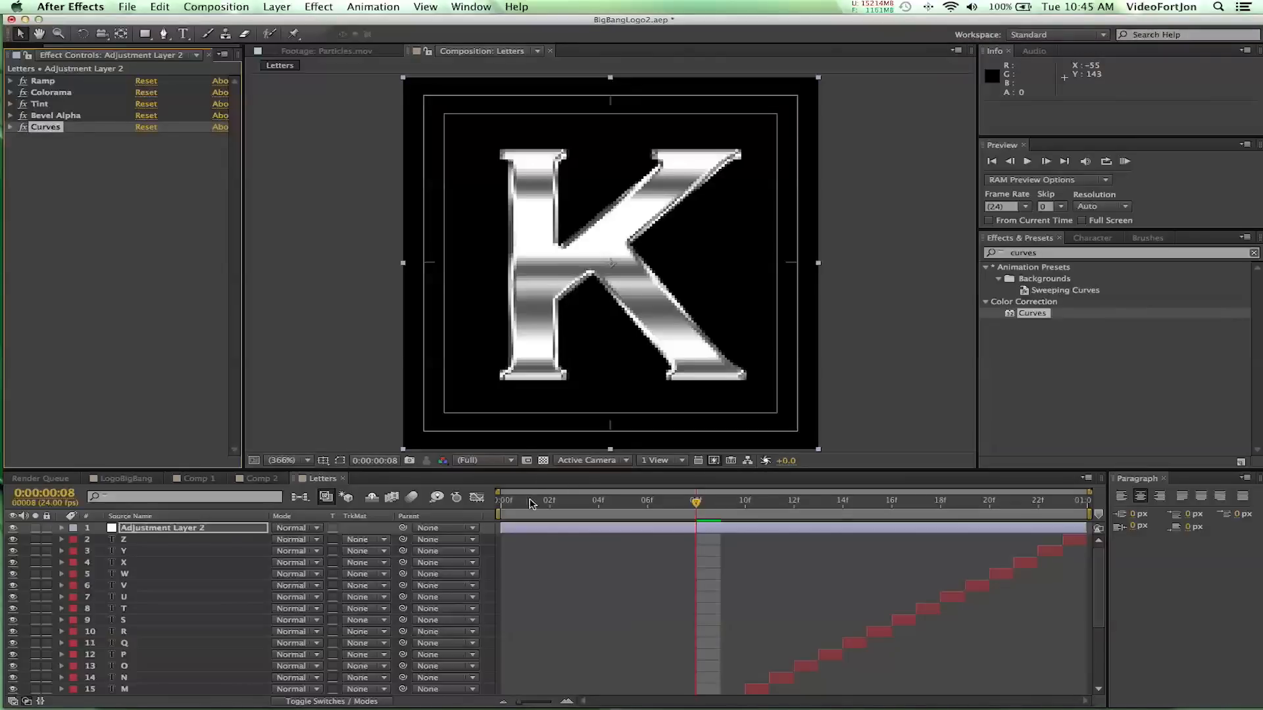
Check the chrome look on the letter at frame 4 and compare it with the adjustment-layer effects in Comp 1
{"action": "left_click", "coordinate": [598, 502]}
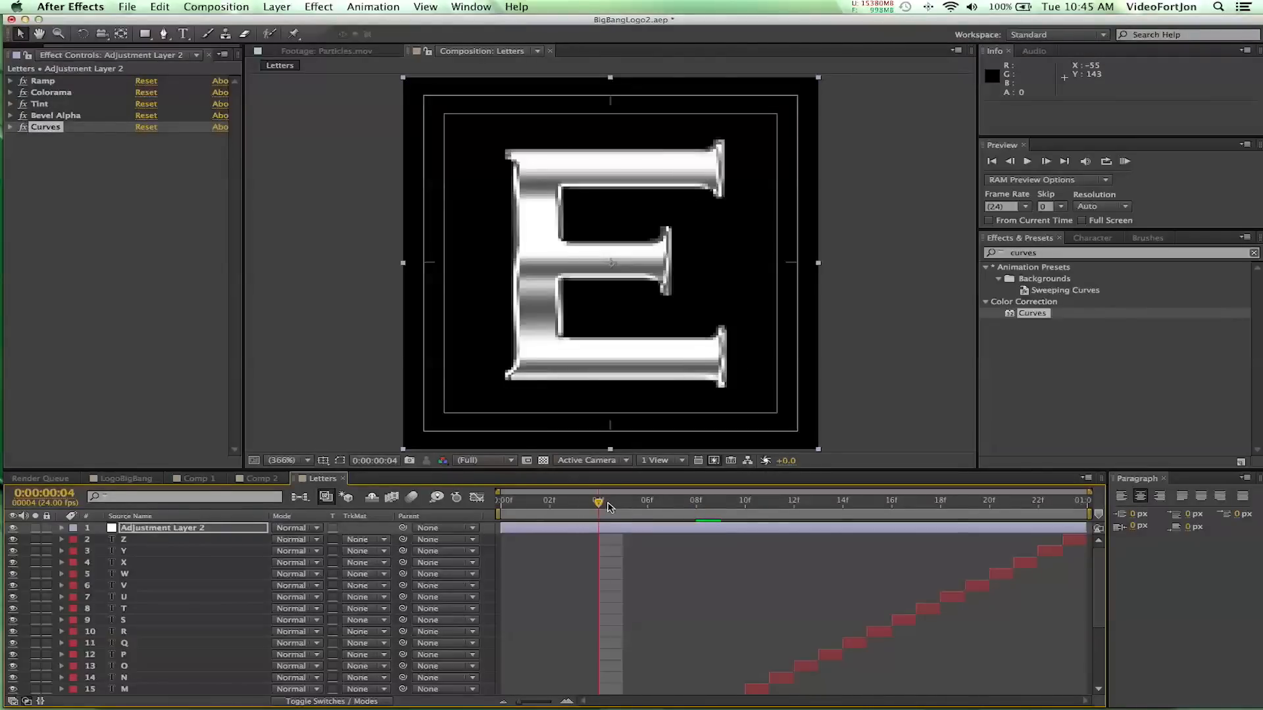
{"action": "left_click", "coordinate": [198, 479]}
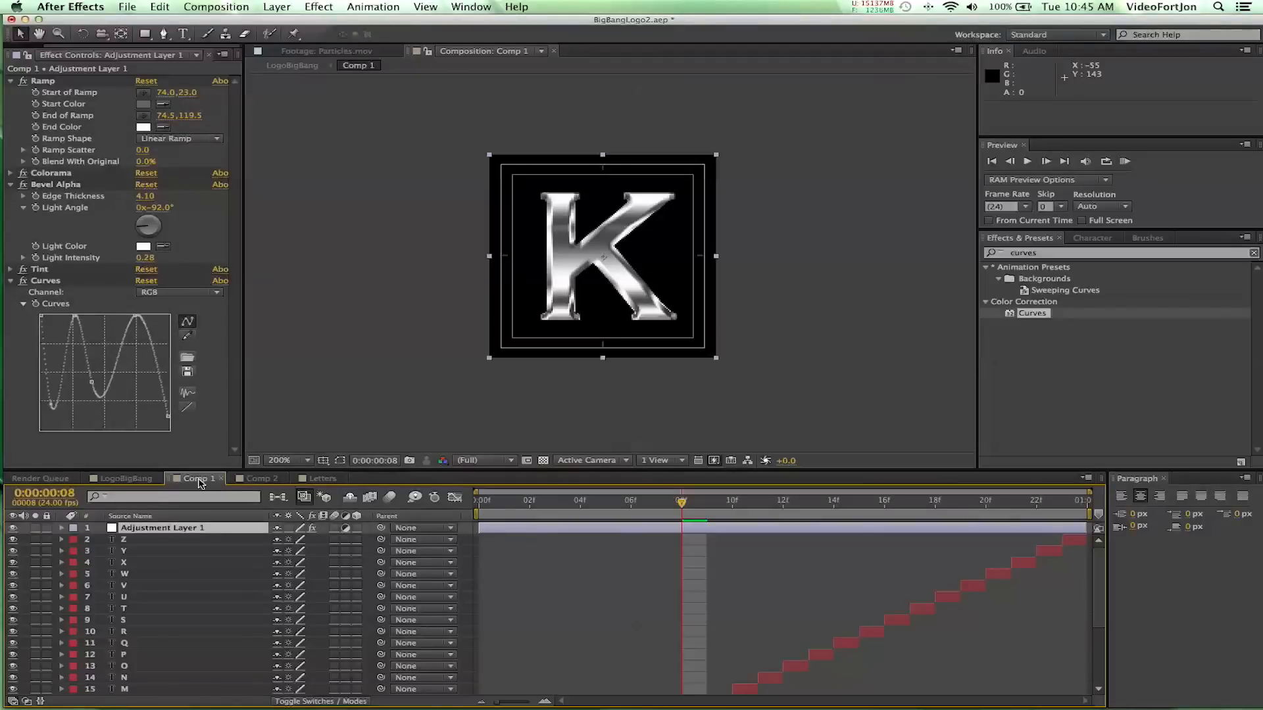
{"action": "left_click", "coordinate": [306, 482]}
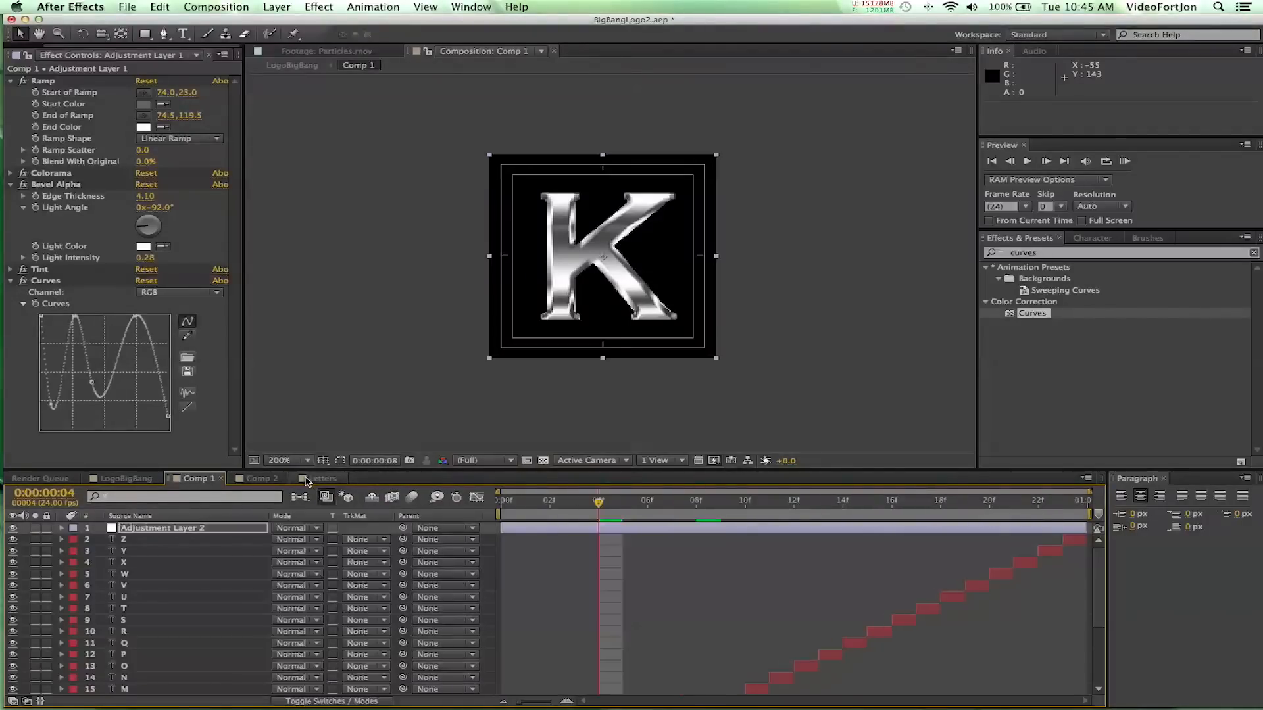
Try Bevel Alpha ahead of Tint in the effect order, restore Tint above it, and return to the first frame
{"action": "mouse_move", "coordinate": [55, 117]}
{"action": "left_mouse_down"}
{"action": "mouse_move", "coordinate": [52, 87]}
{"action": "mouse_move", "coordinate": [52, 102]}
{"action": "left_mouse_up"}
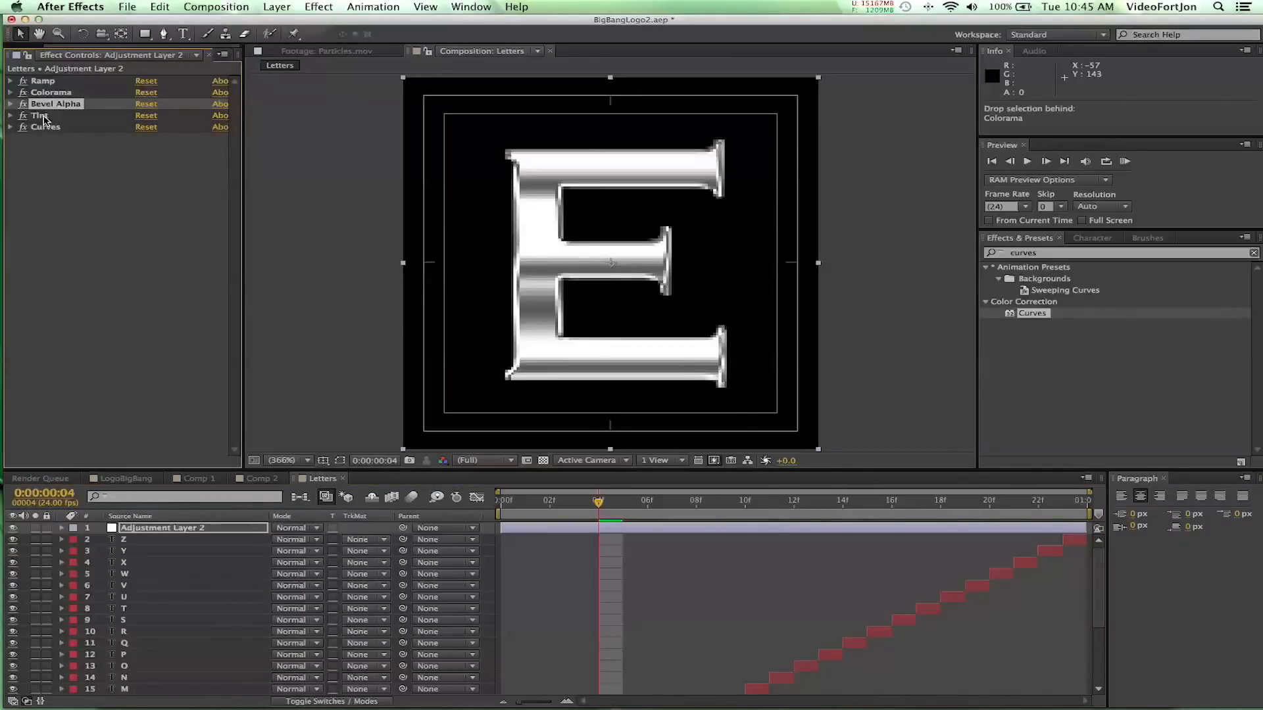
{"action": "mouse_move", "coordinate": [44, 117]}
{"action": "left_mouse_down"}
{"action": "mouse_move", "coordinate": [40, 86]}
{"action": "mouse_move", "coordinate": [42, 99]}
{"action": "left_mouse_up"}
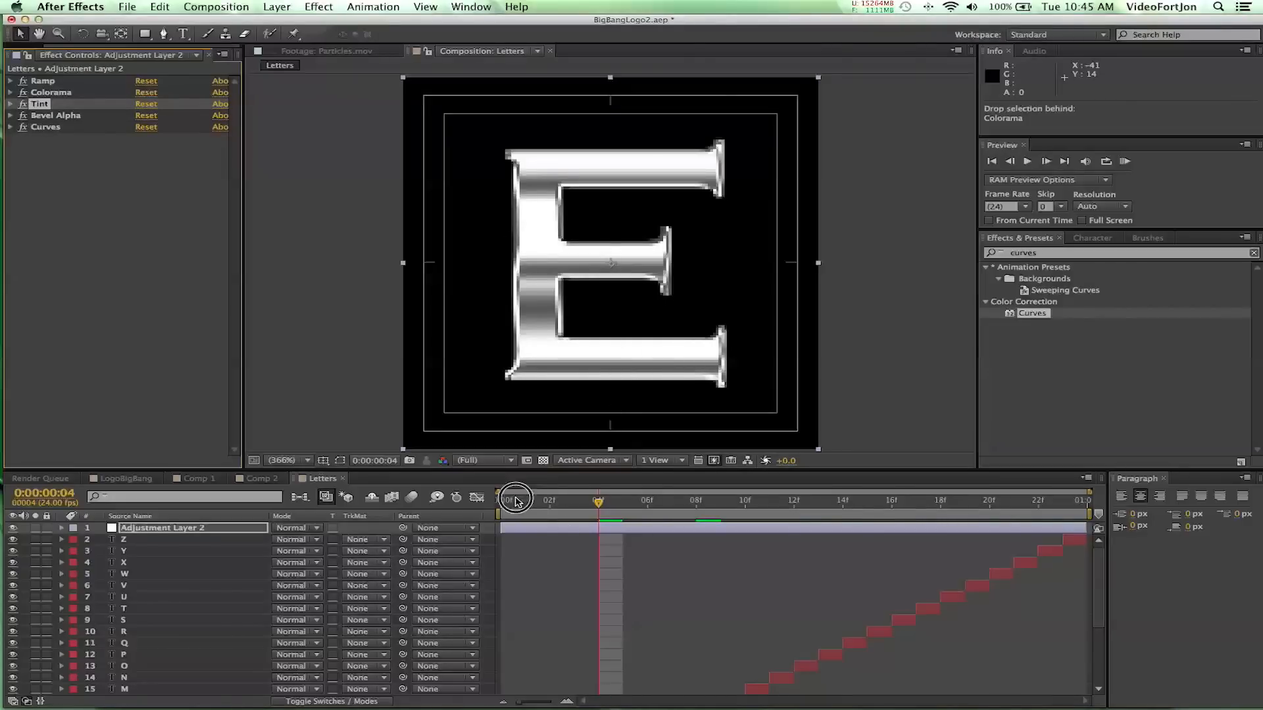
{"action": "left_click", "coordinate": [506, 501]}
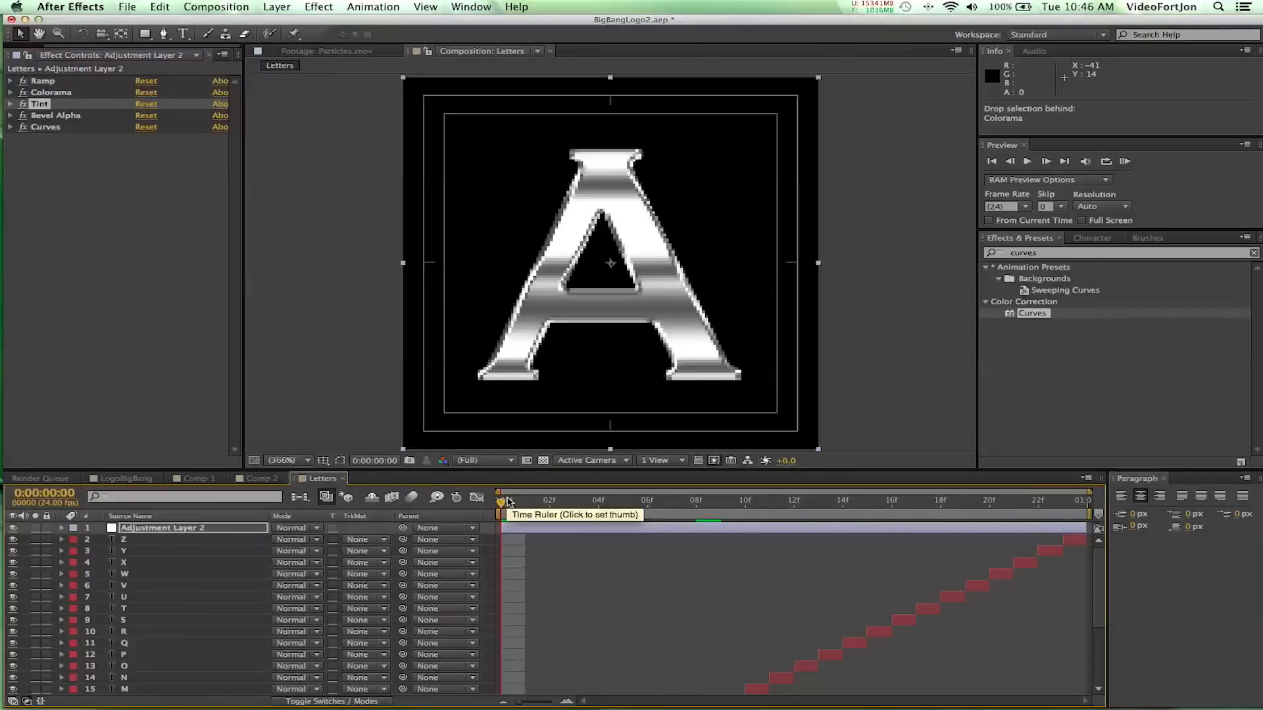
Create a new composition named LetterExplosion with a size of 1920 x 1080 px
{"action": "left_click", "coordinate": [215, 7]}
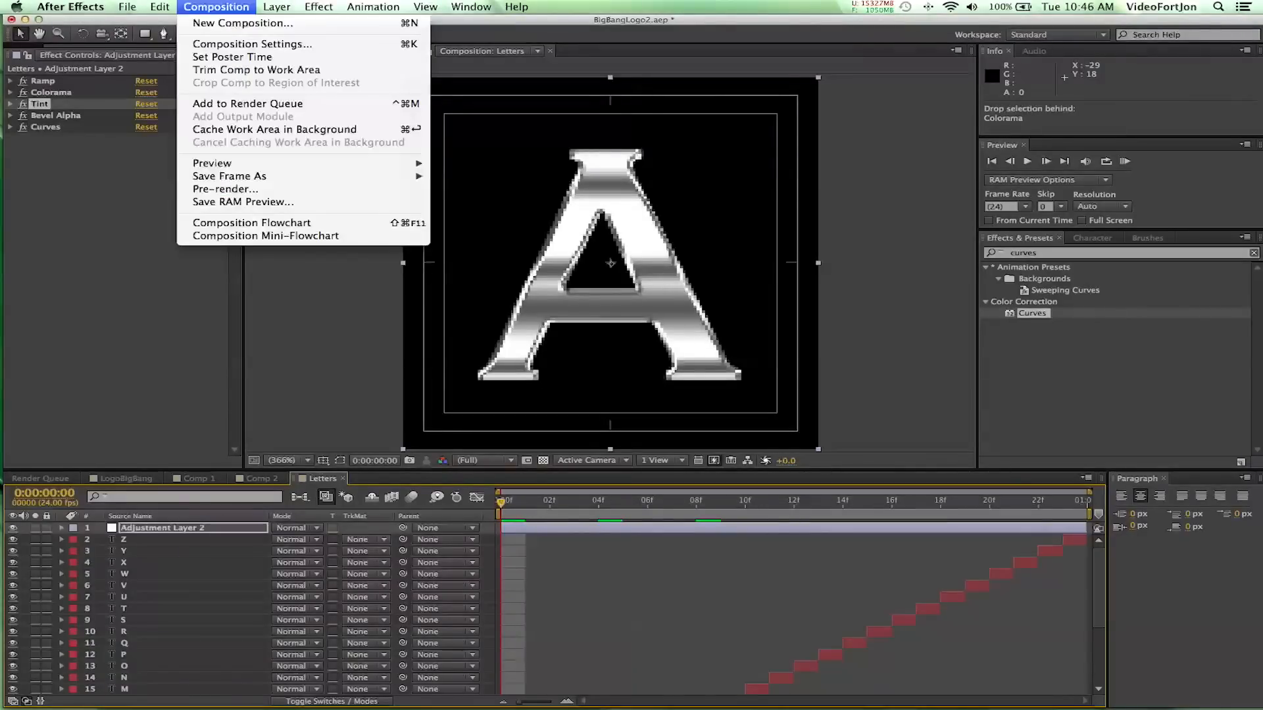
{"action": "left_click", "coordinate": [227, 22]}
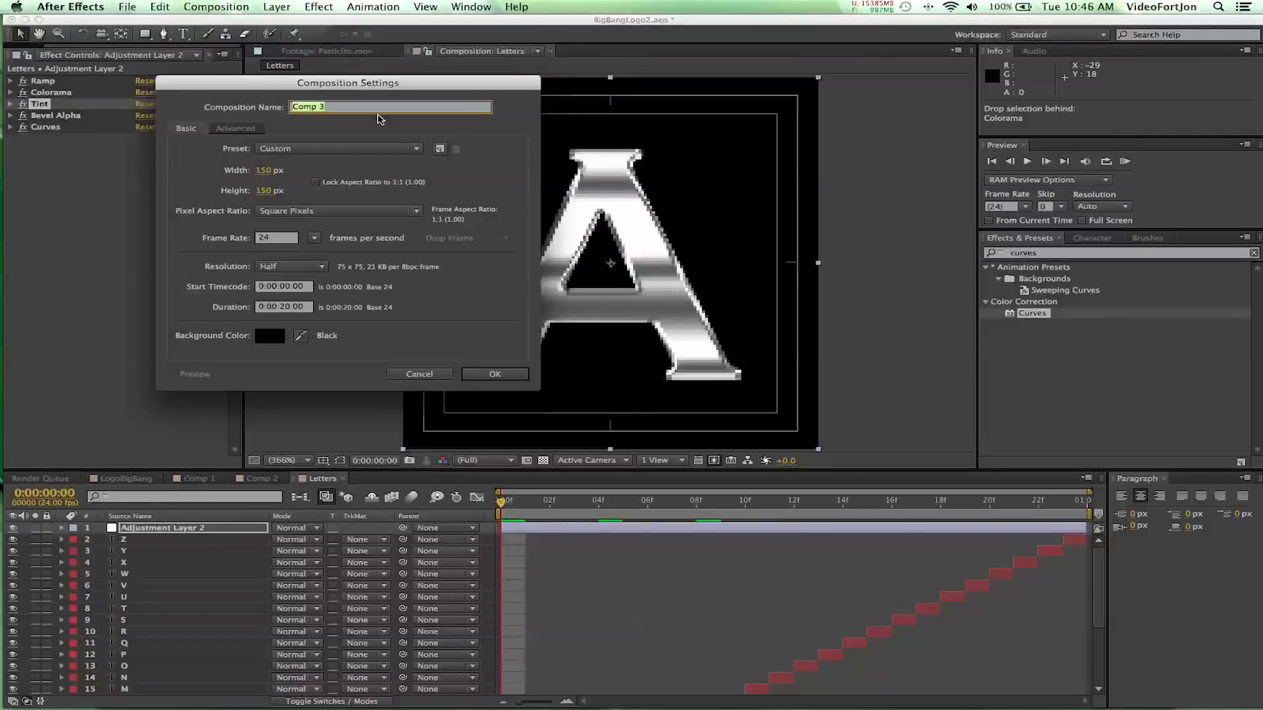
{"action": "type", "text": "LetterExplosion"}
{"action": "left_click", "coordinate": [263, 170]}
{"action": "type", "text": "1920"}
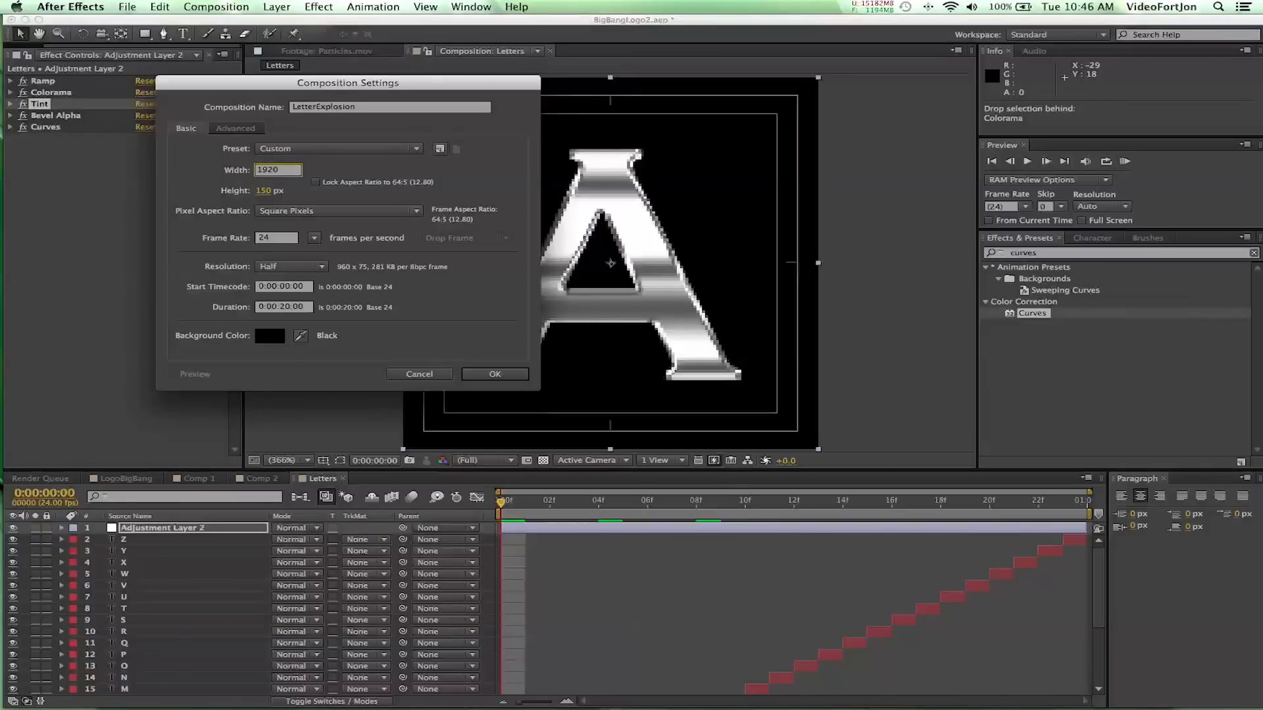
{"action": "key", "text": "Tab"}
{"action": "type", "text": "1080"}
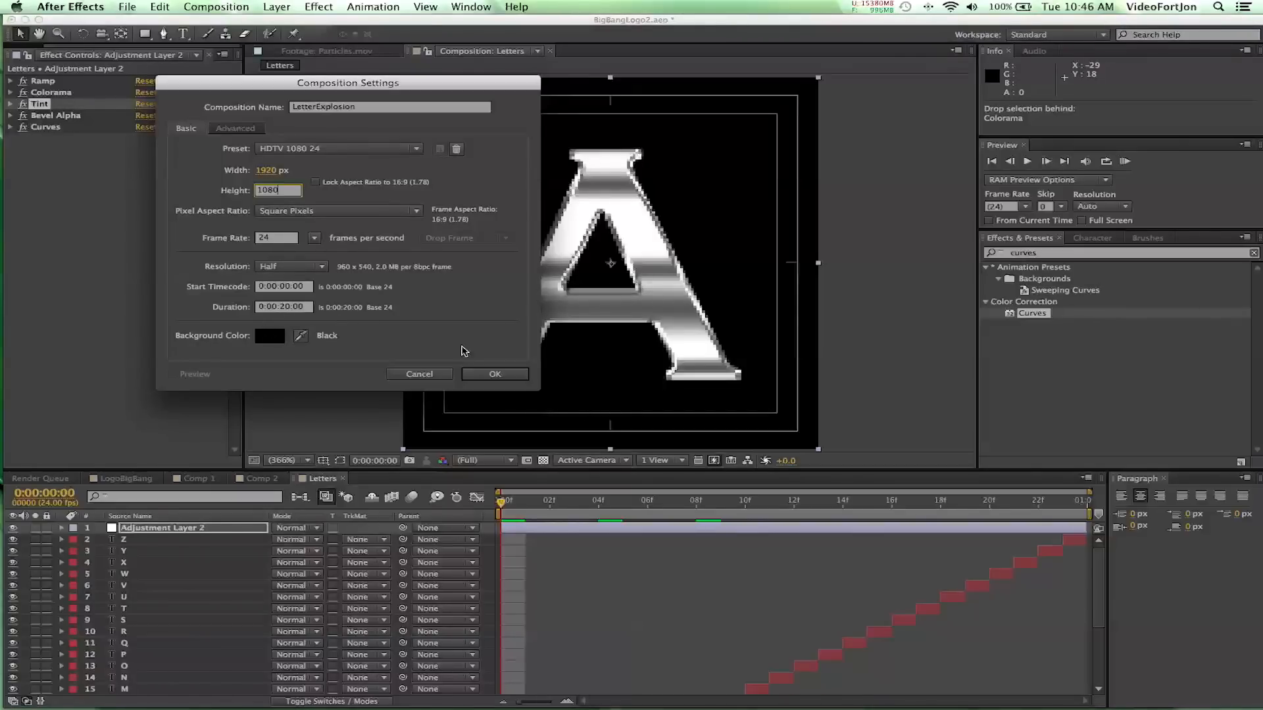
{"action": "left_click", "coordinate": [474, 372]}
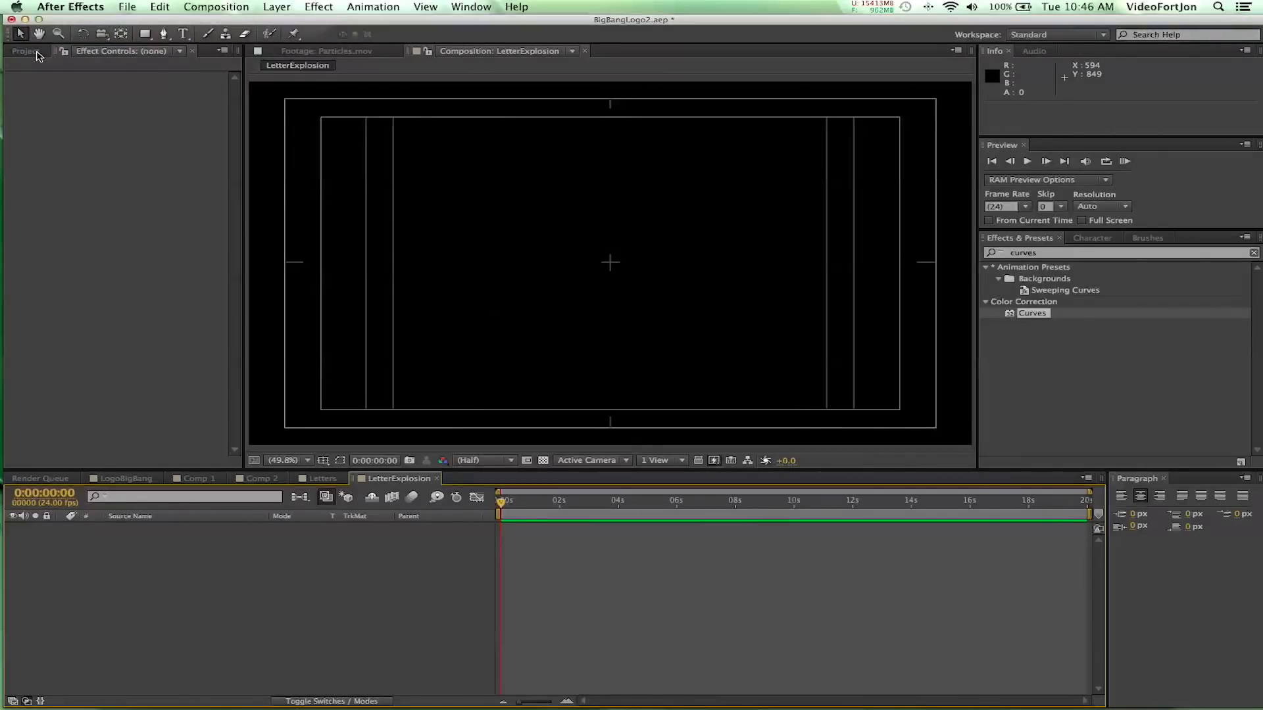
Add the Letters composition to the LetterExplosion timeline as a layer and hide it
{"action": "left_click", "coordinate": [26, 52]}
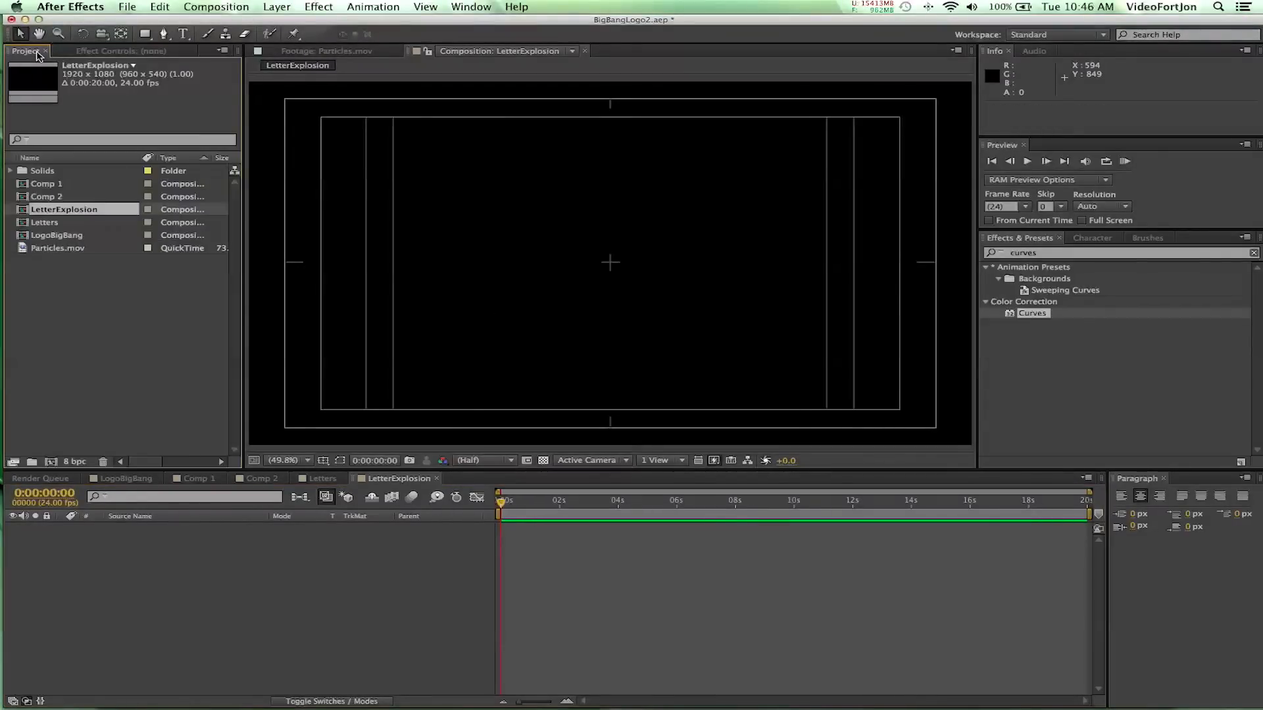
{"action": "left_click", "coordinate": [23, 222]}
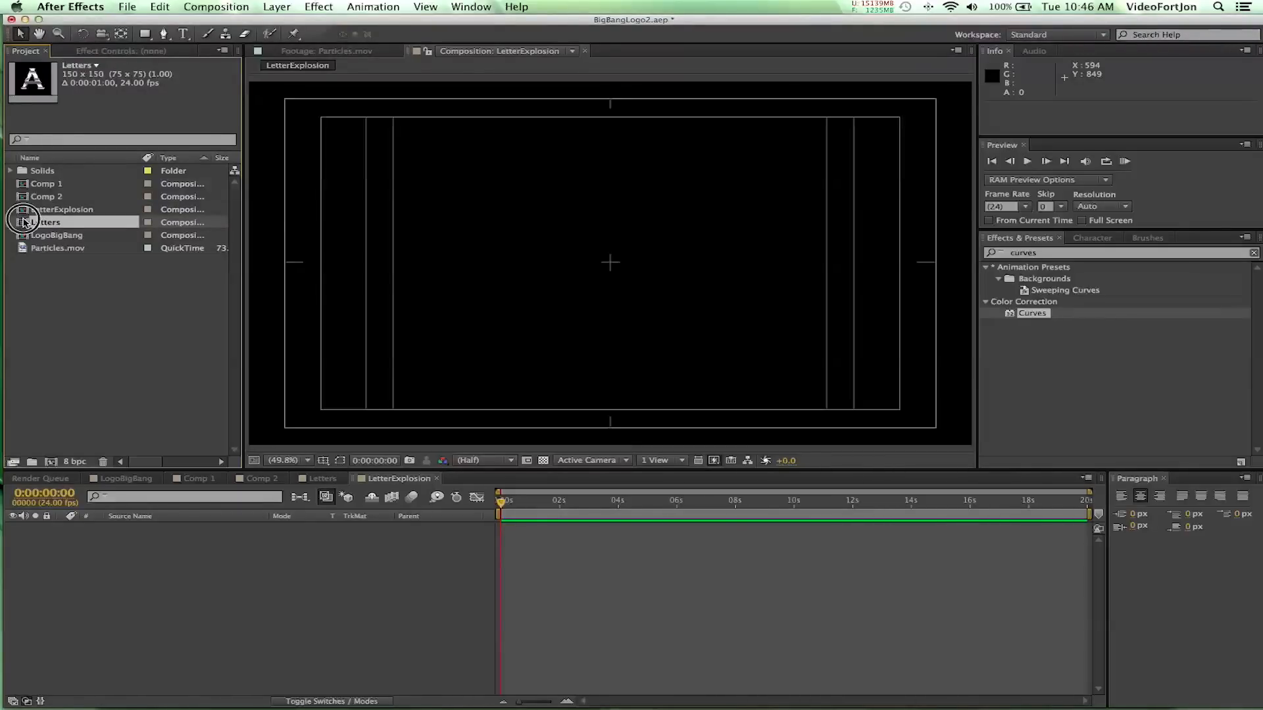
{"action": "left_click_drag", "start_coordinate": [23, 223], "coordinate": [66, 538]}
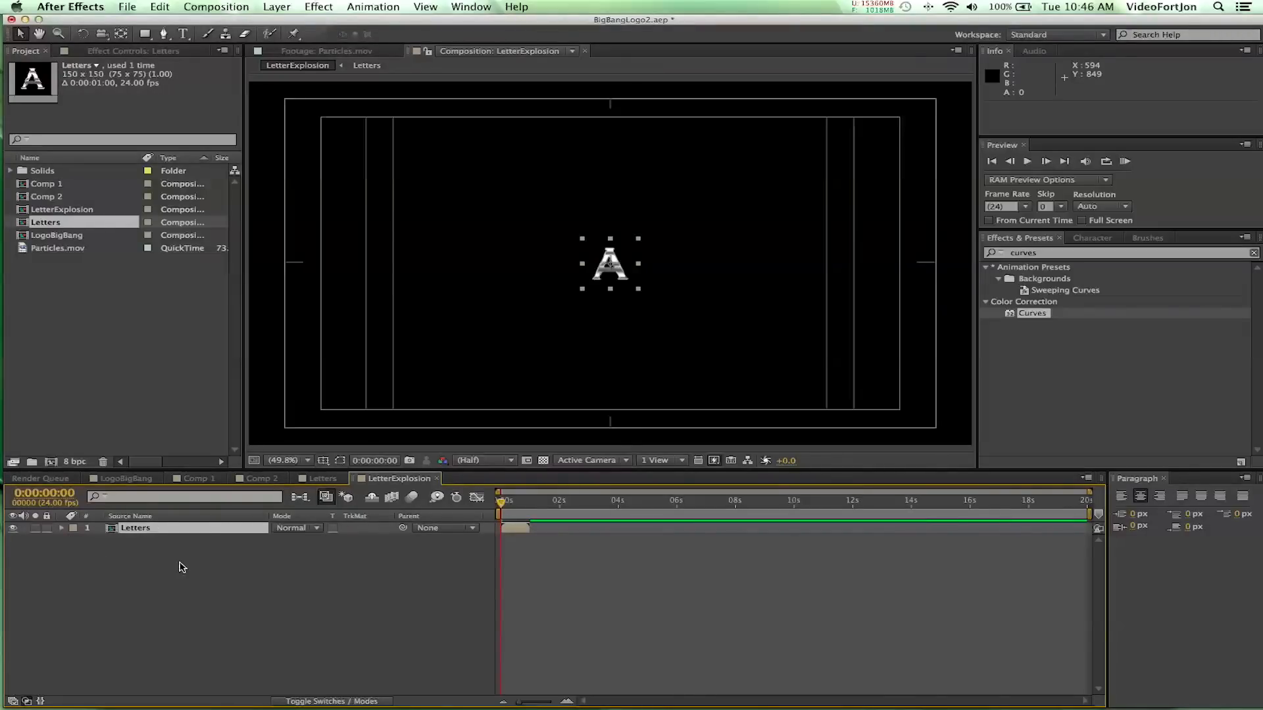
{"action": "left_click", "coordinate": [14, 529]}
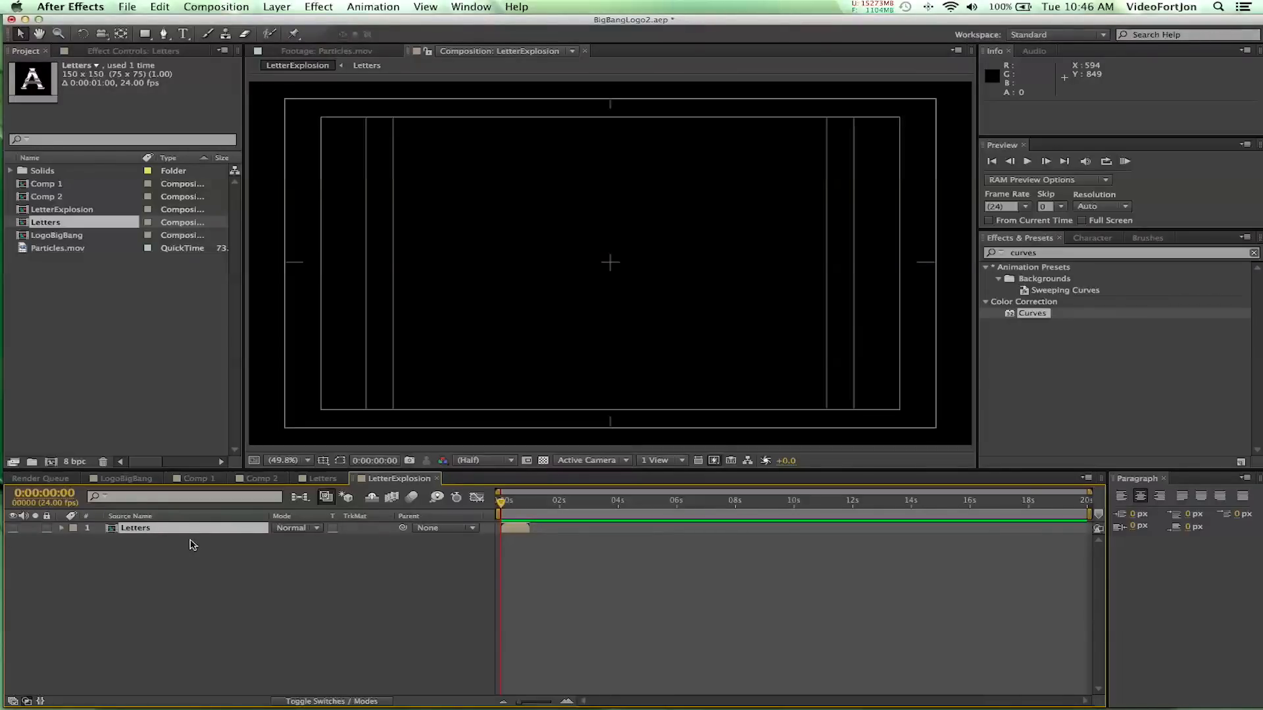
Create a new composition-sized black solid layer named FractalNoise
{"action": "left_click", "coordinate": [273, 6]}
{"action": "mouse_move", "coordinate": [303, 25]}
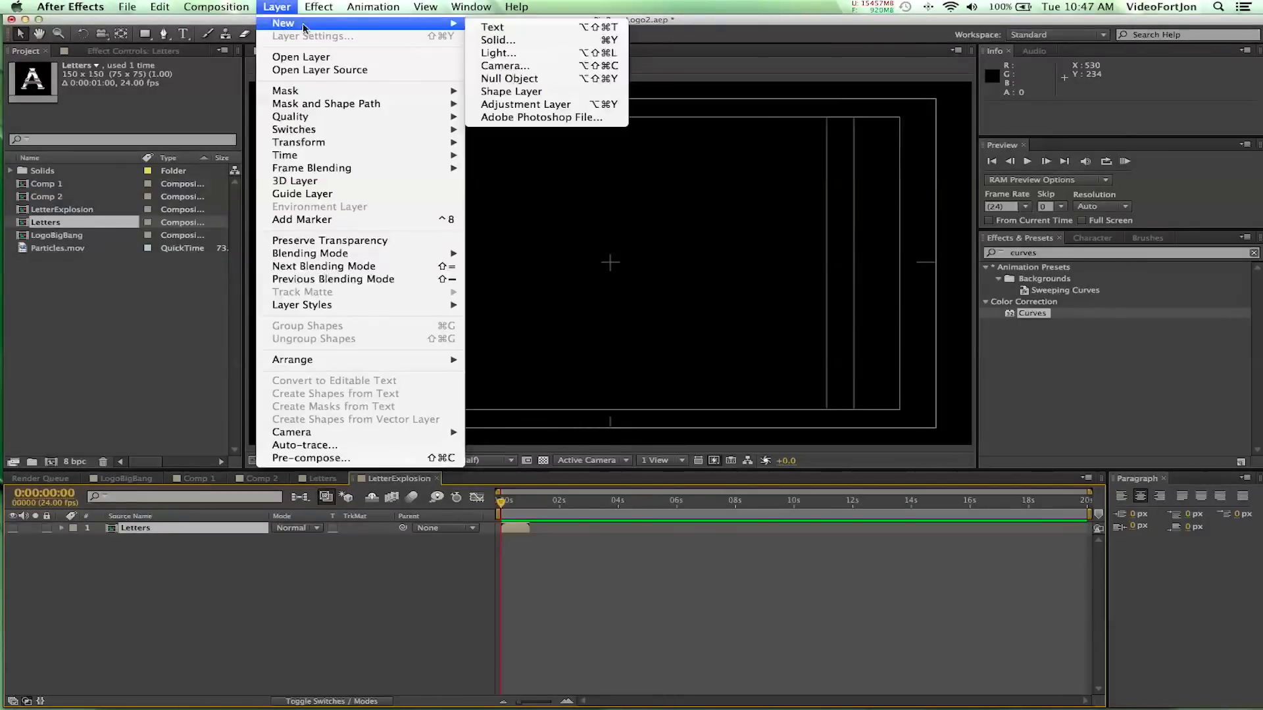
{"action": "left_click", "coordinate": [493, 39]}
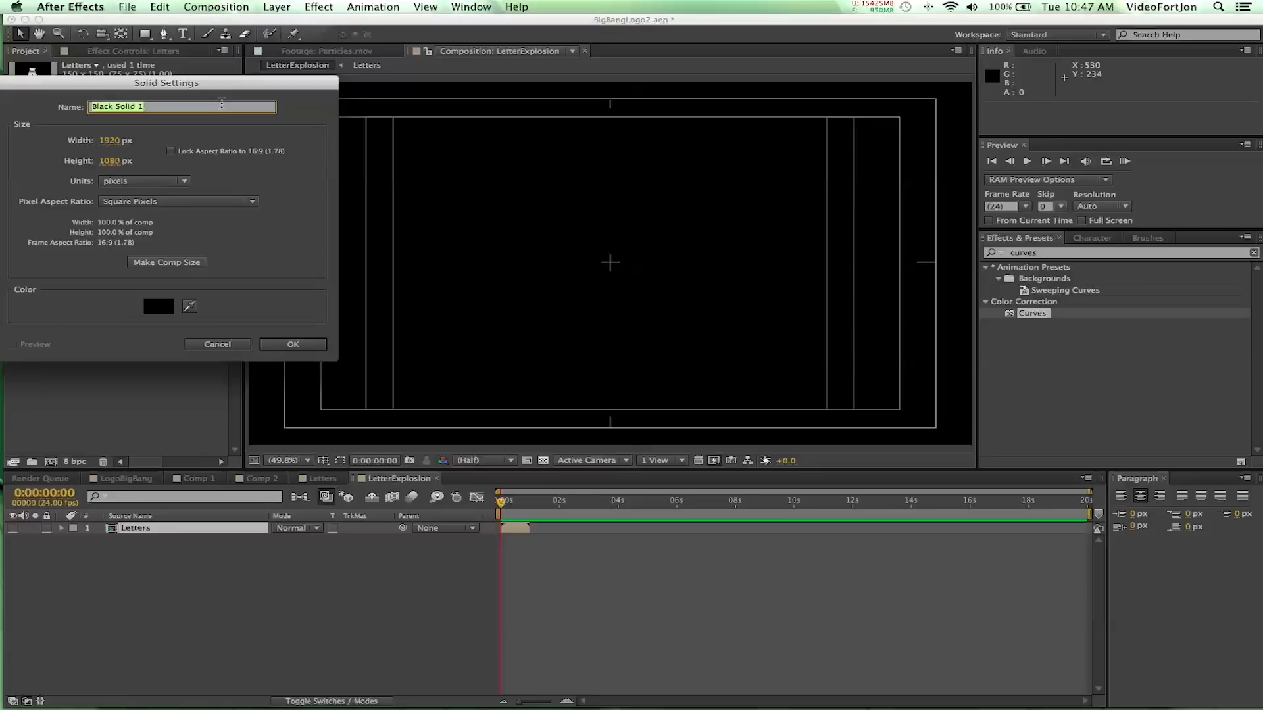
{"action": "type", "text": "FractalNoise"}
{"action": "key", "text": "Return"}
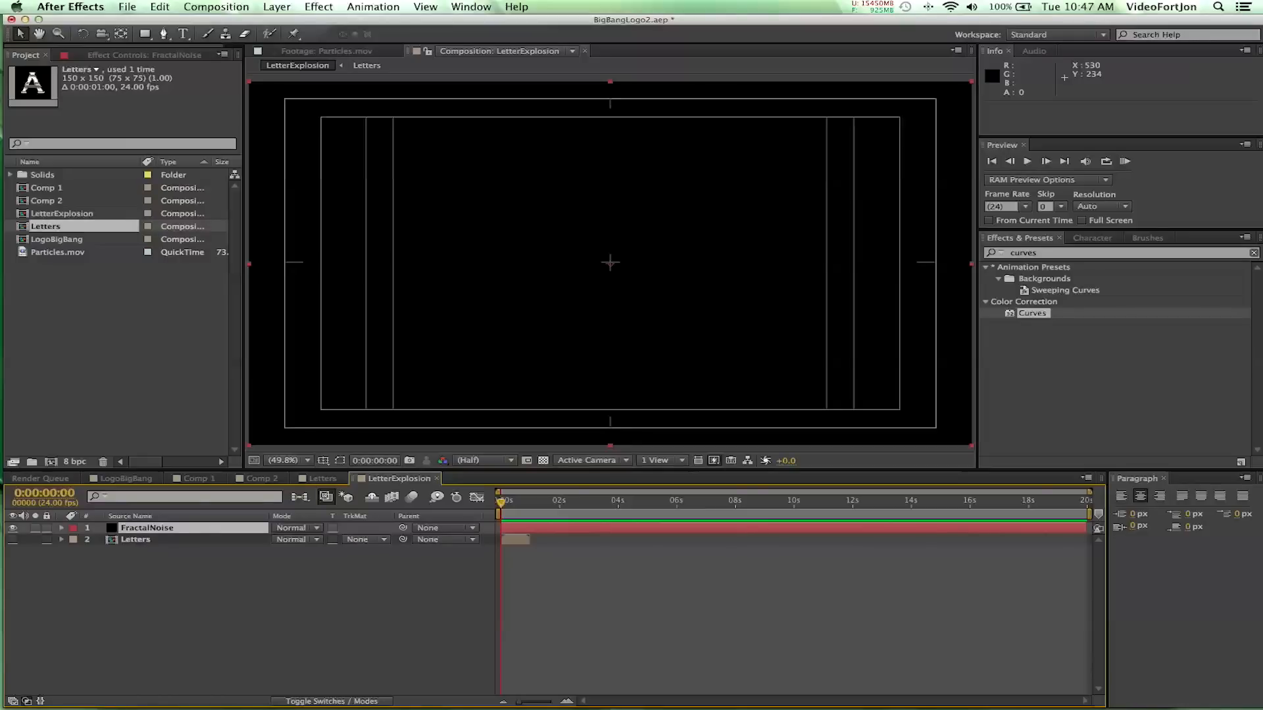
Find the Fractal Noise effect and apply it to the FractalNoise solid
{"action": "left_click", "coordinate": [1045, 252]}
{"action": "double_click", "coordinate": [1044, 253]}
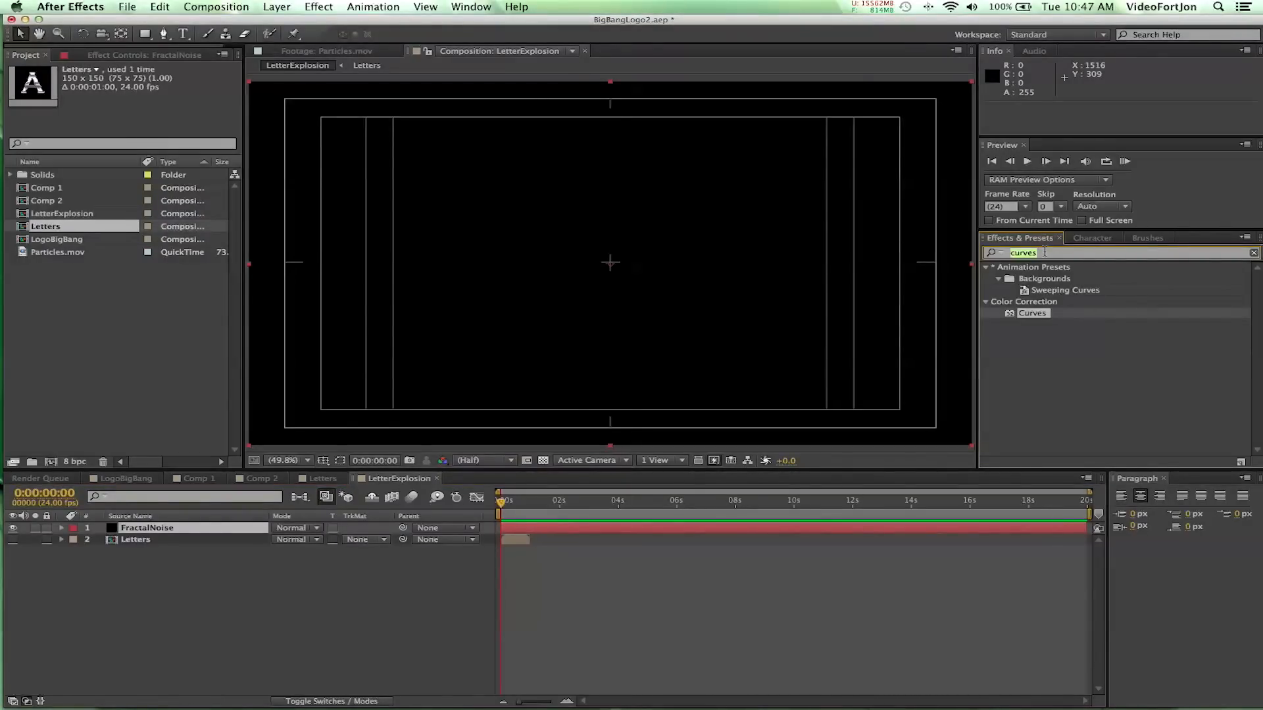
{"action": "type", "text": "fract"}
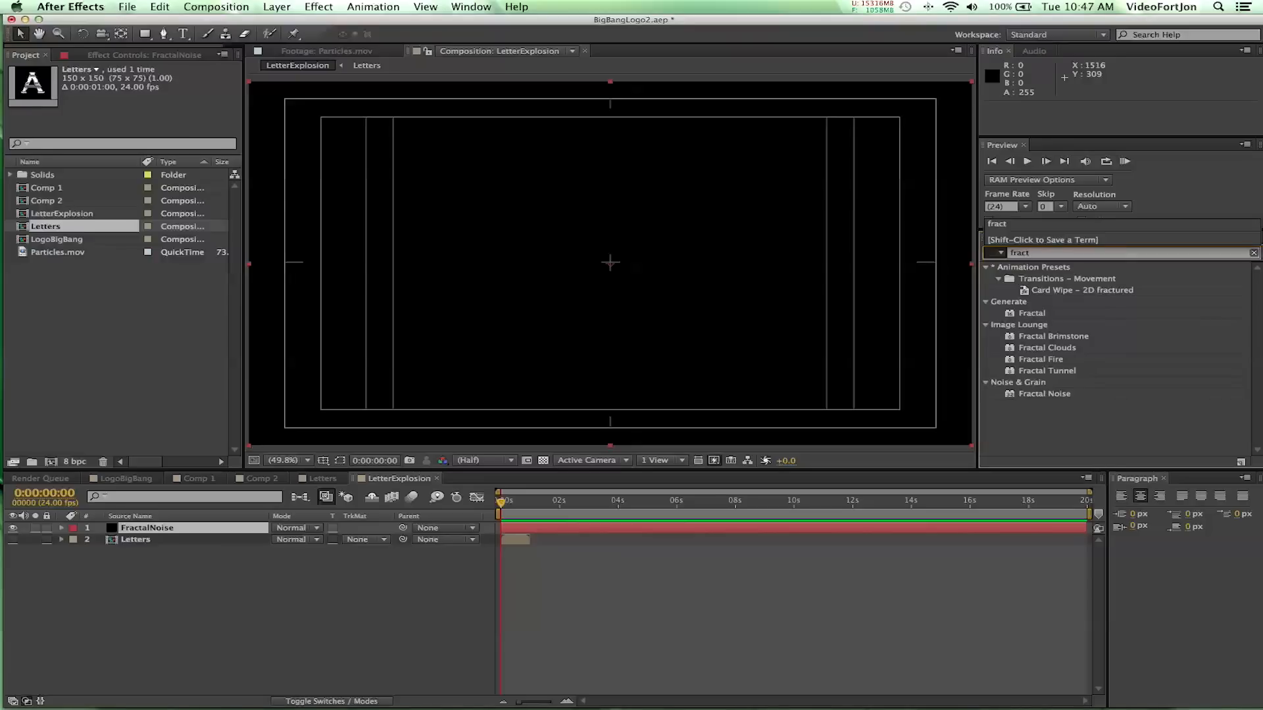
{"action": "left_click", "coordinate": [1019, 395]}
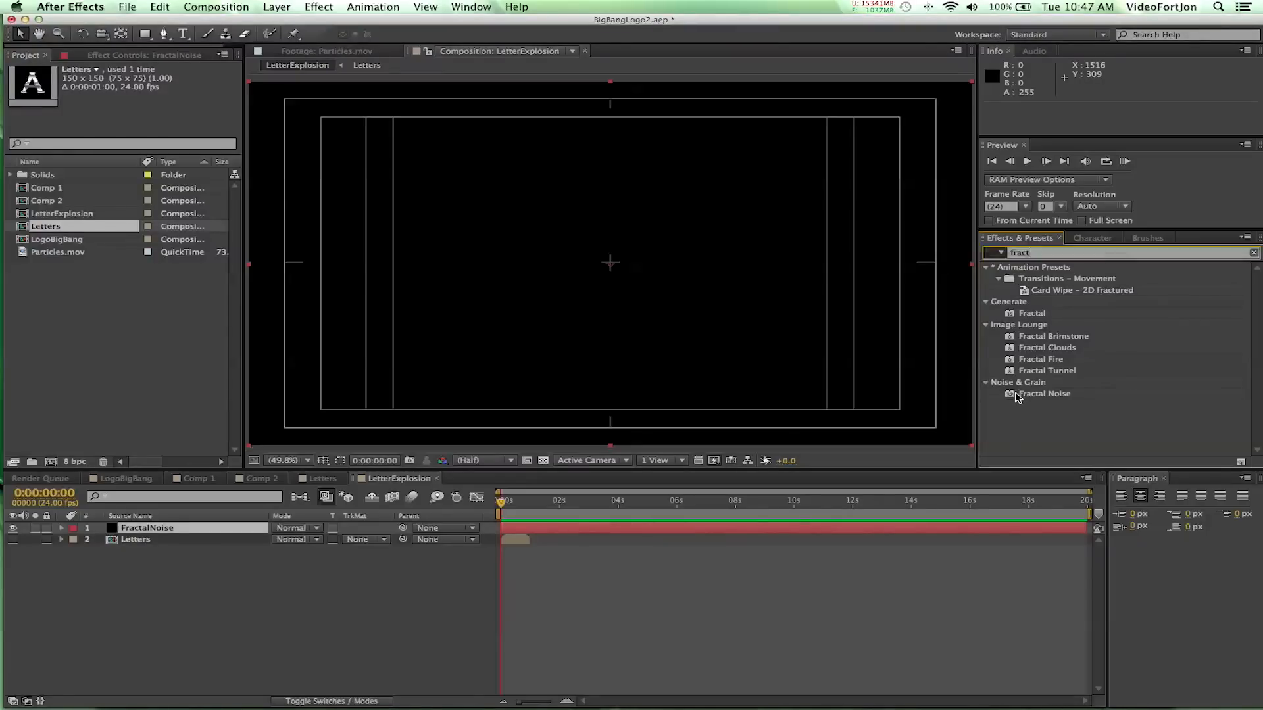
{"action": "double_click", "coordinate": [1018, 394]}
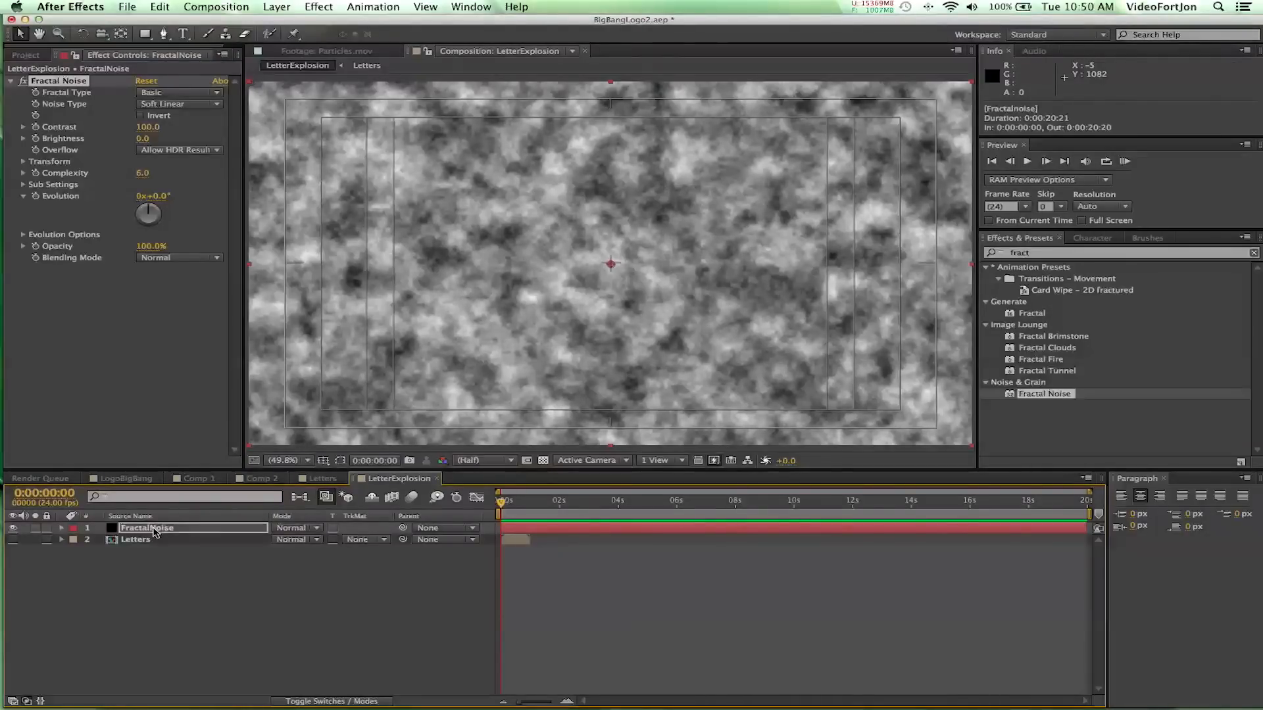
{"action": "key", "text": "Return"}
Set the Fractal Noise effect's noise type to Spline and its contrast to 280
{"action": "left_click", "coordinate": [71, 83]}
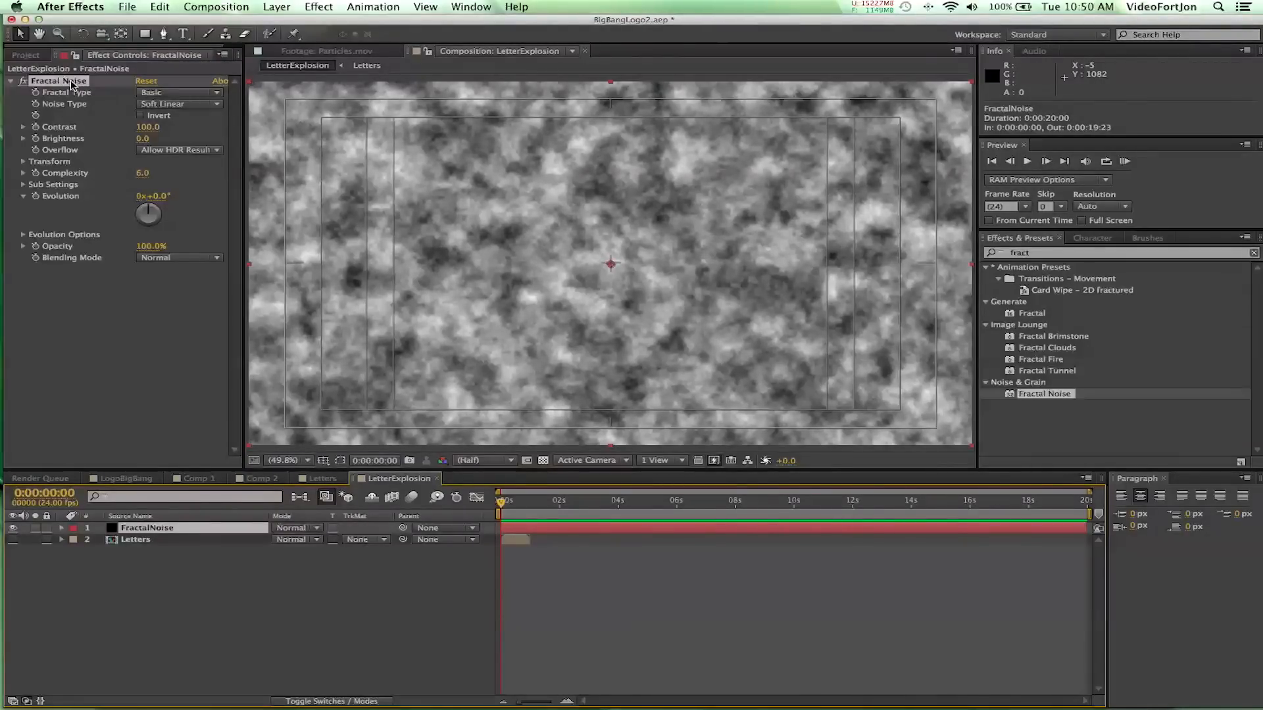
{"action": "left_click", "coordinate": [146, 105]}
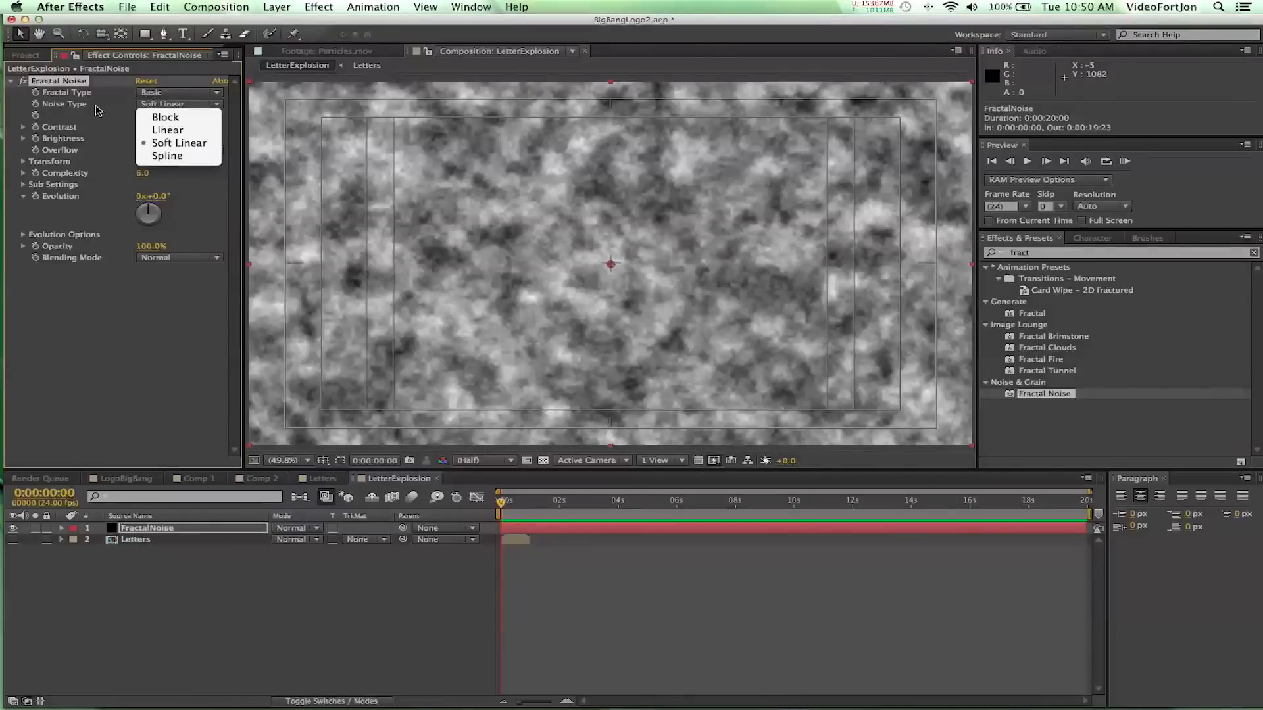
{"action": "left_click", "coordinate": [173, 156]}
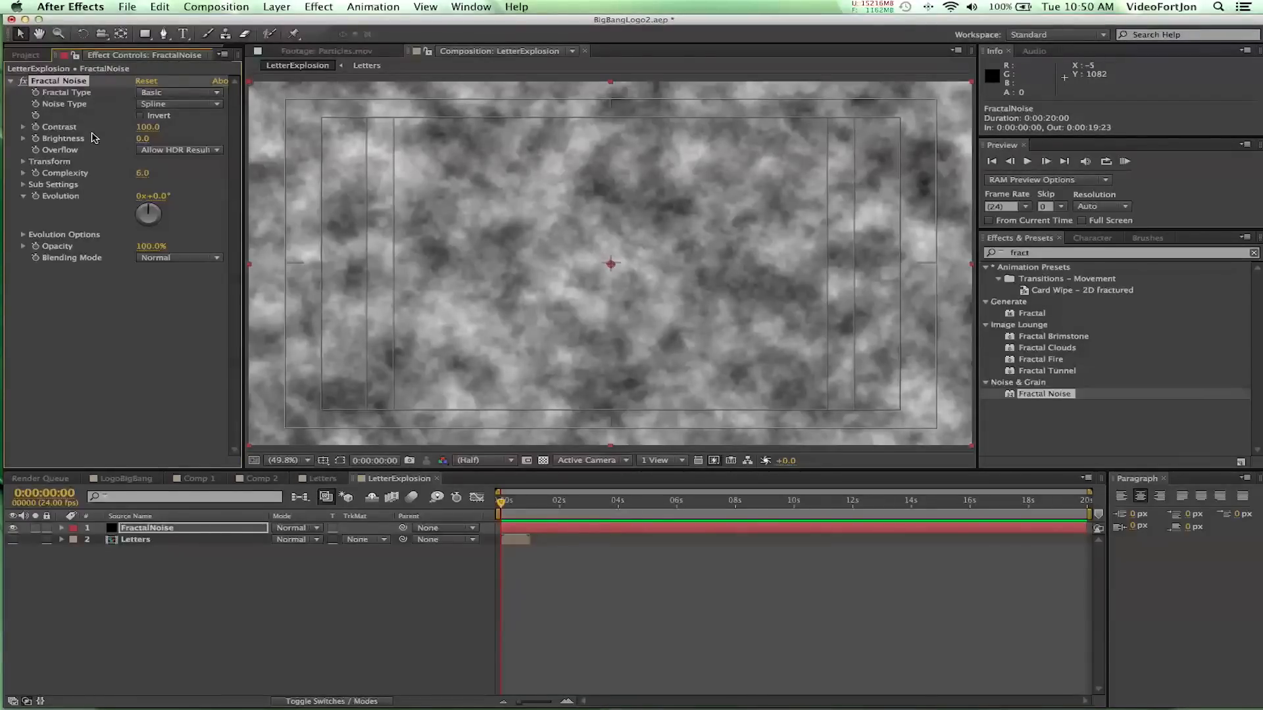
{"action": "left_click", "coordinate": [146, 127]}
{"action": "type", "text": "280"}
{"action": "key", "text": "Return"}
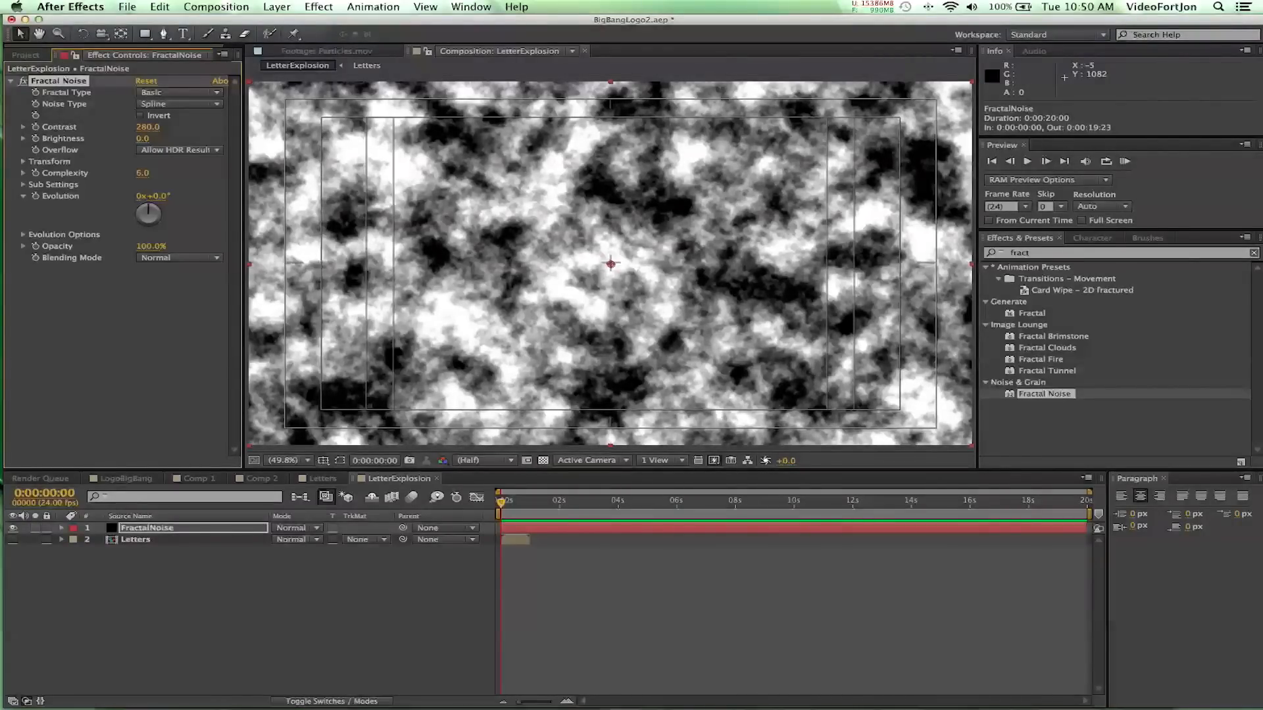
Lower the Fractal Noise brightness to -29 and set its complexity to 20
{"action": "left_click_drag", "start_coordinate": [142, 138], "coordinate": [118, 136]}
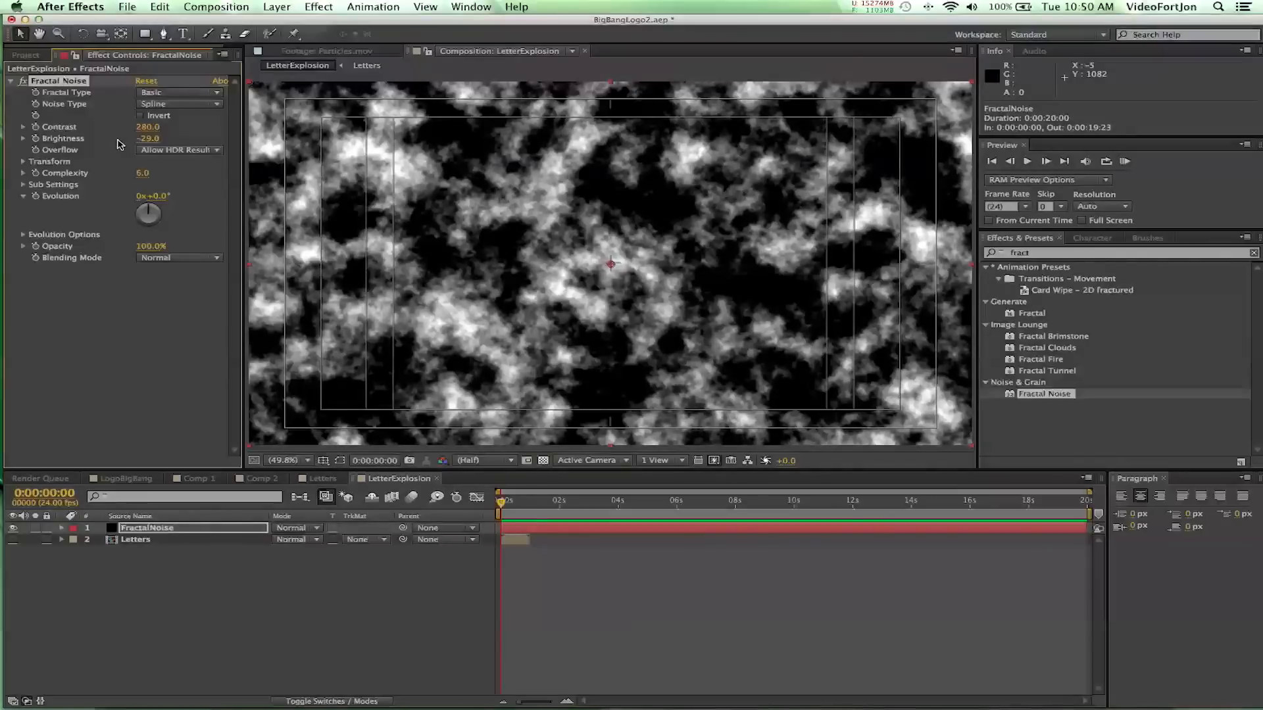
{"action": "left_click_drag", "start_coordinate": [141, 178], "coordinate": [183, 173]}
{"action": "left_click", "coordinate": [143, 175]}
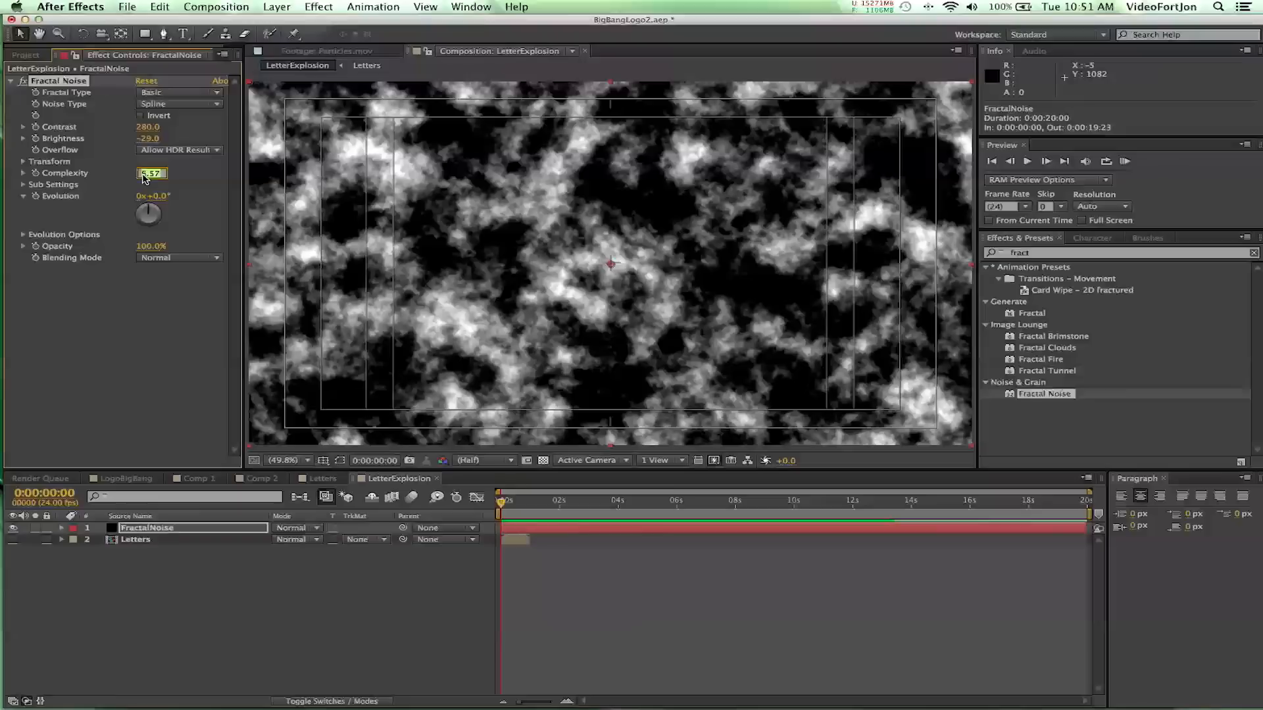
{"action": "type", "text": "20"}
{"action": "key", "text": "Return"}
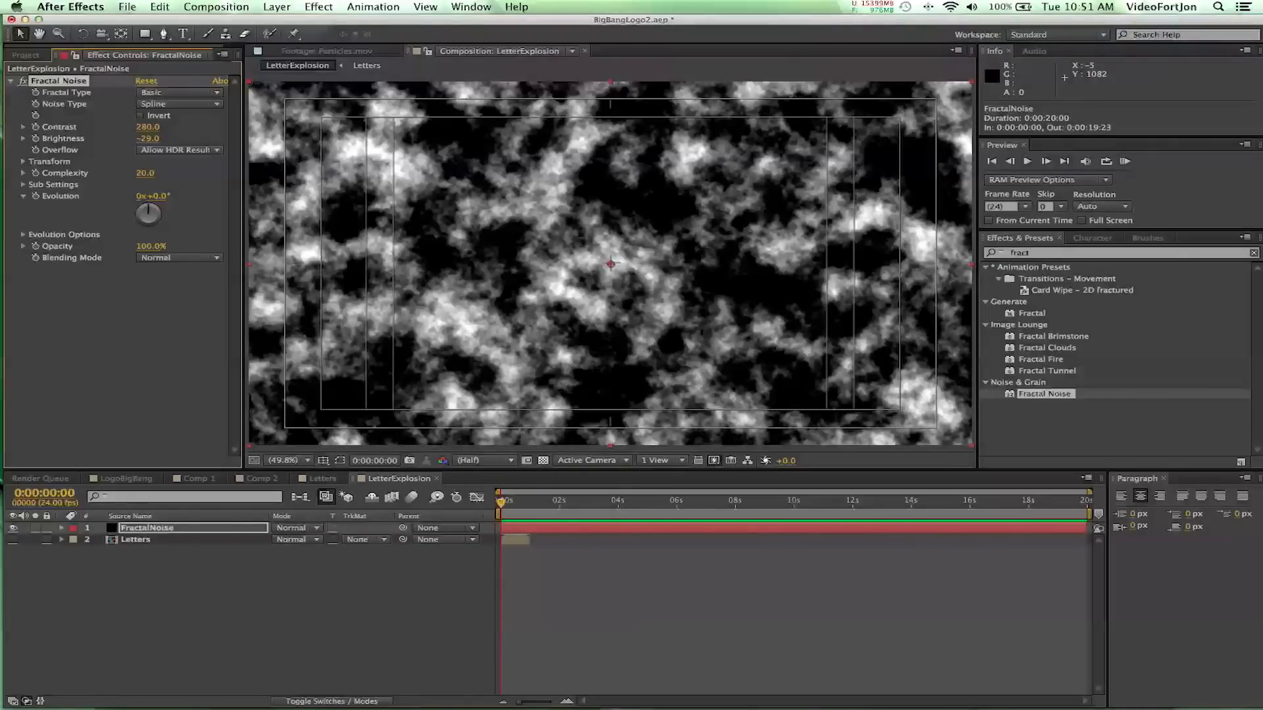
Turn off uniform scaling in the Fractal Noise transform and set the scale width to 400 and scale height to 800
{"action": "left_click", "coordinate": [23, 162]}
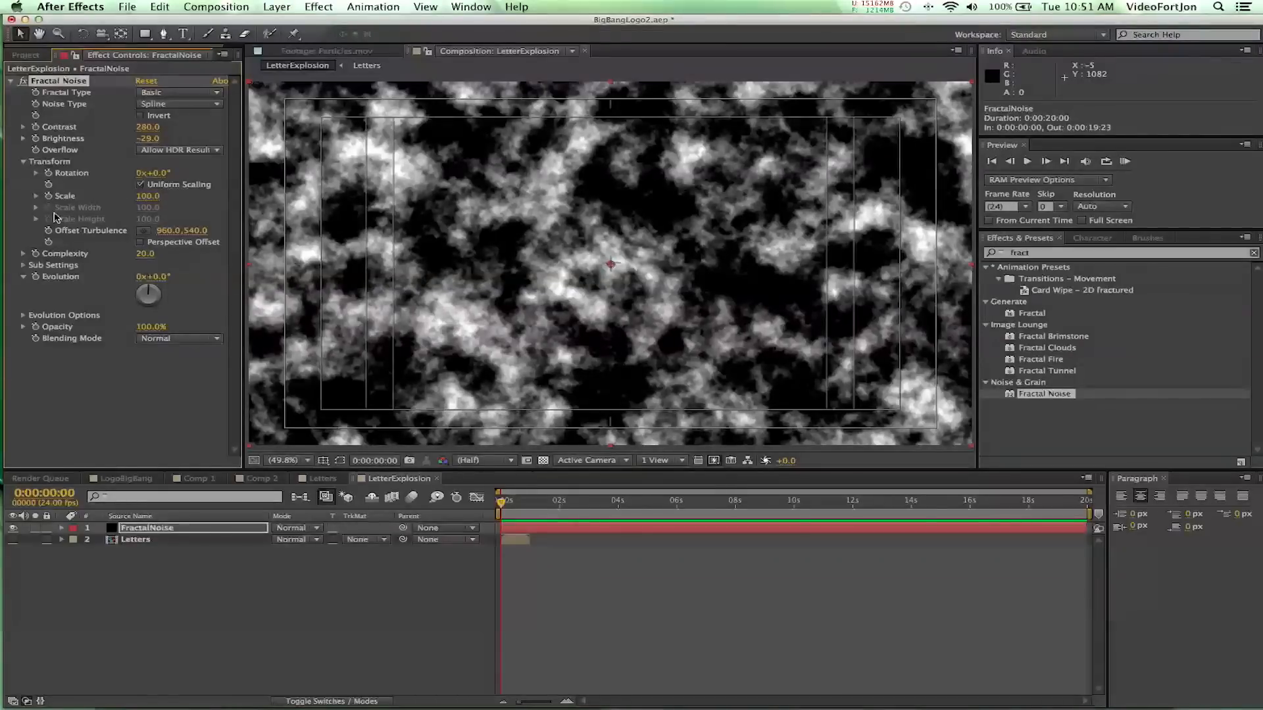
{"action": "left_click", "coordinate": [141, 186]}
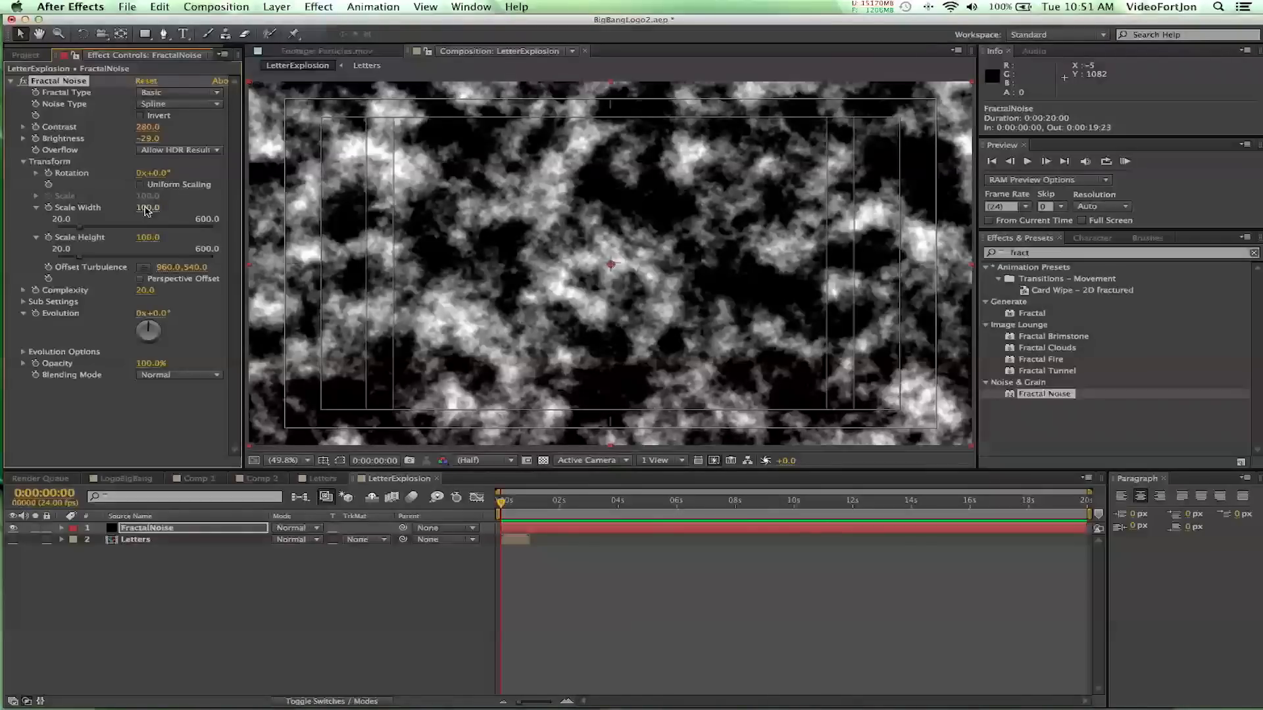
{"action": "left_click", "coordinate": [147, 208]}
{"action": "type", "text": "400"}
{"action": "left_click", "coordinate": [147, 238]}
{"action": "type", "text": "800"}
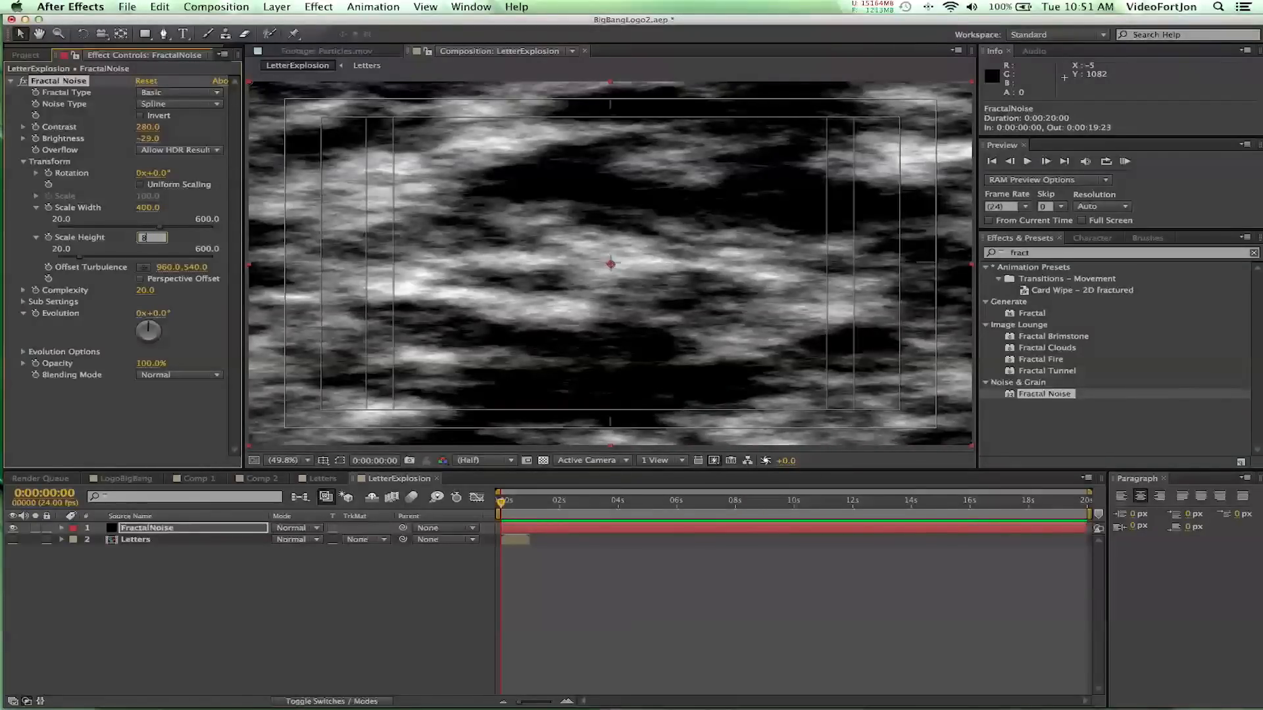
{"action": "left_click", "coordinate": [186, 250]}
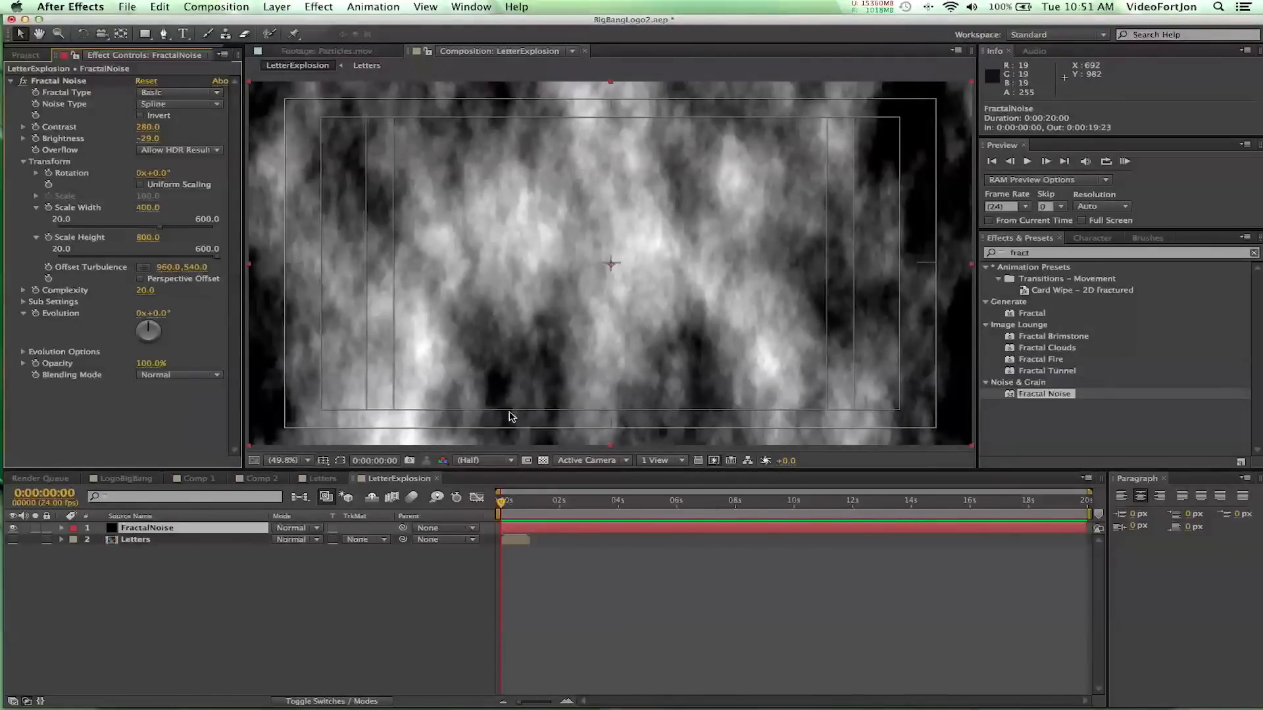
Animate the Fractal Noise Evolution of the FractalNoise layer with the expression time*150
{"action": "left_click_drag", "start_coordinate": [507, 510], "coordinate": [675, 510]}
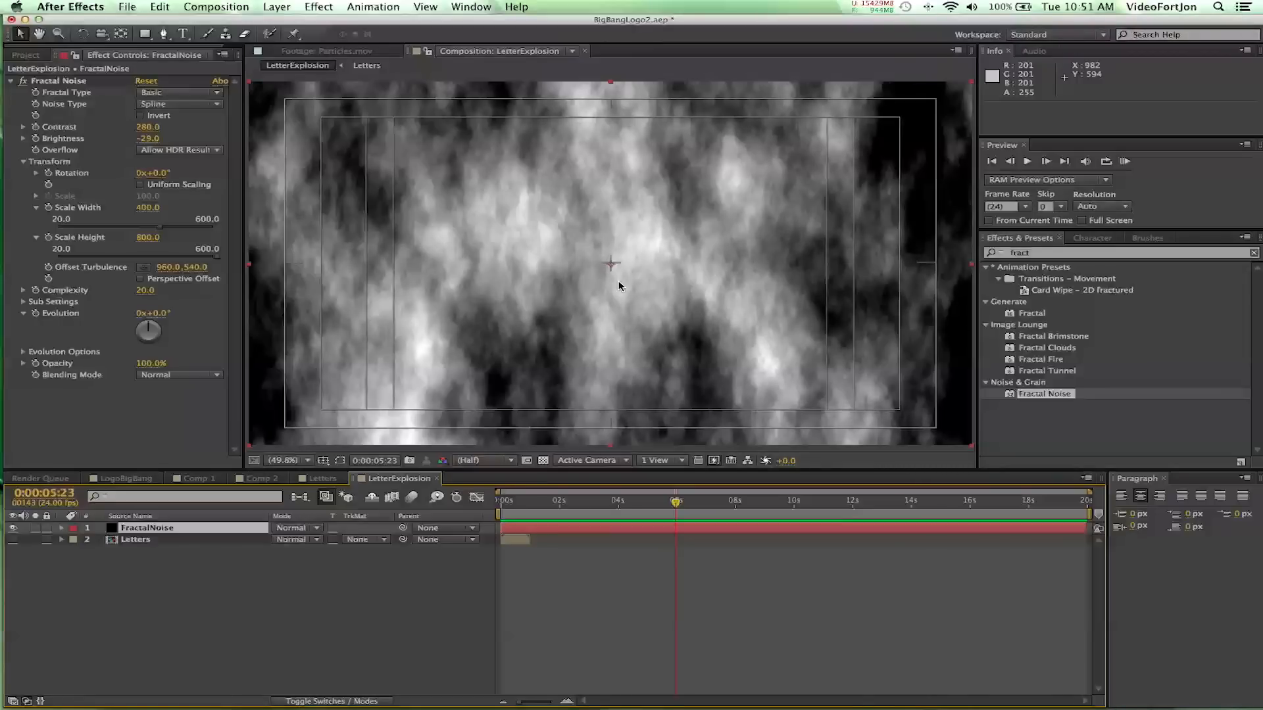
{"action": "left_click", "coordinate": [37, 314]}
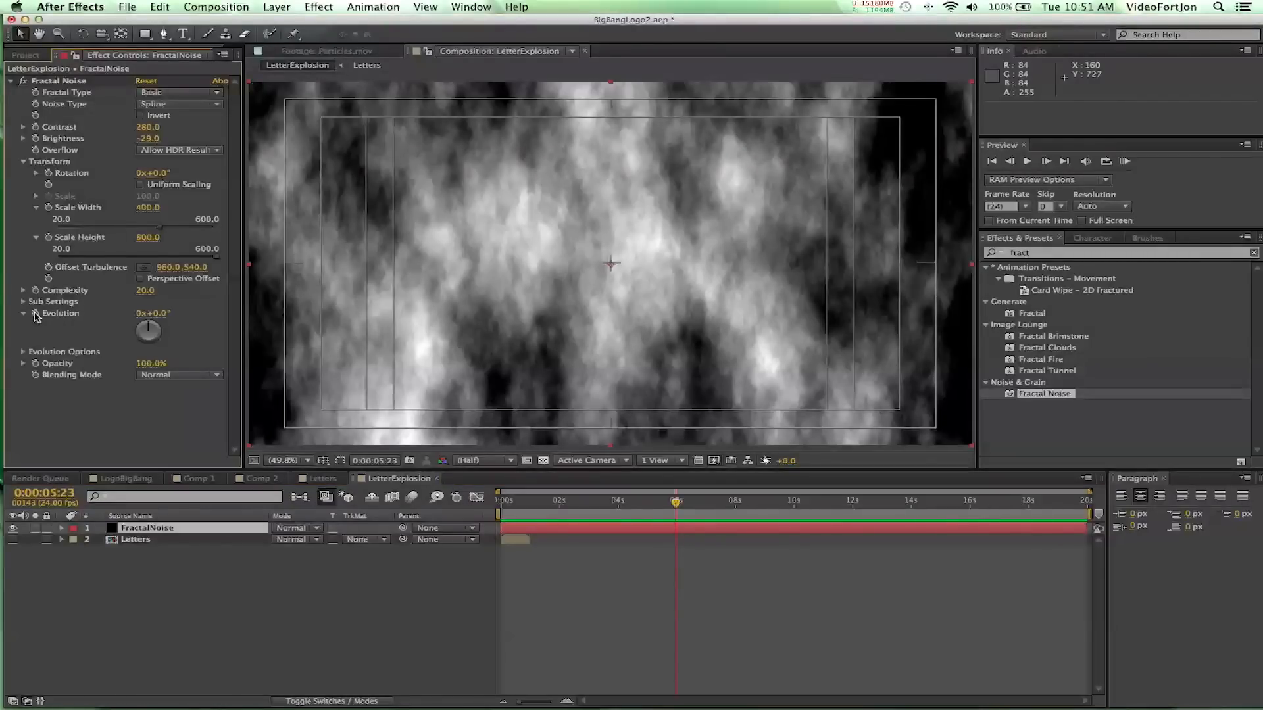
{"action": "left_click", "coordinate": [36, 315], "text": "alt"}
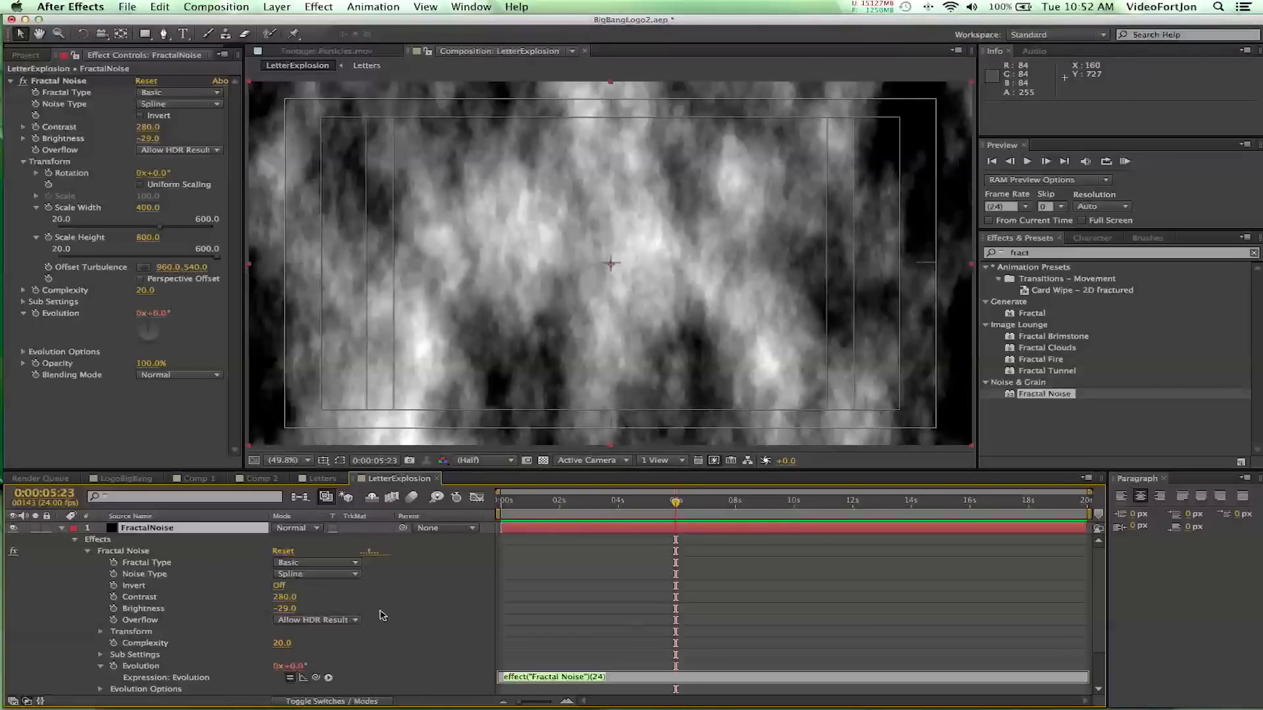
{"action": "type", "text": "time"}
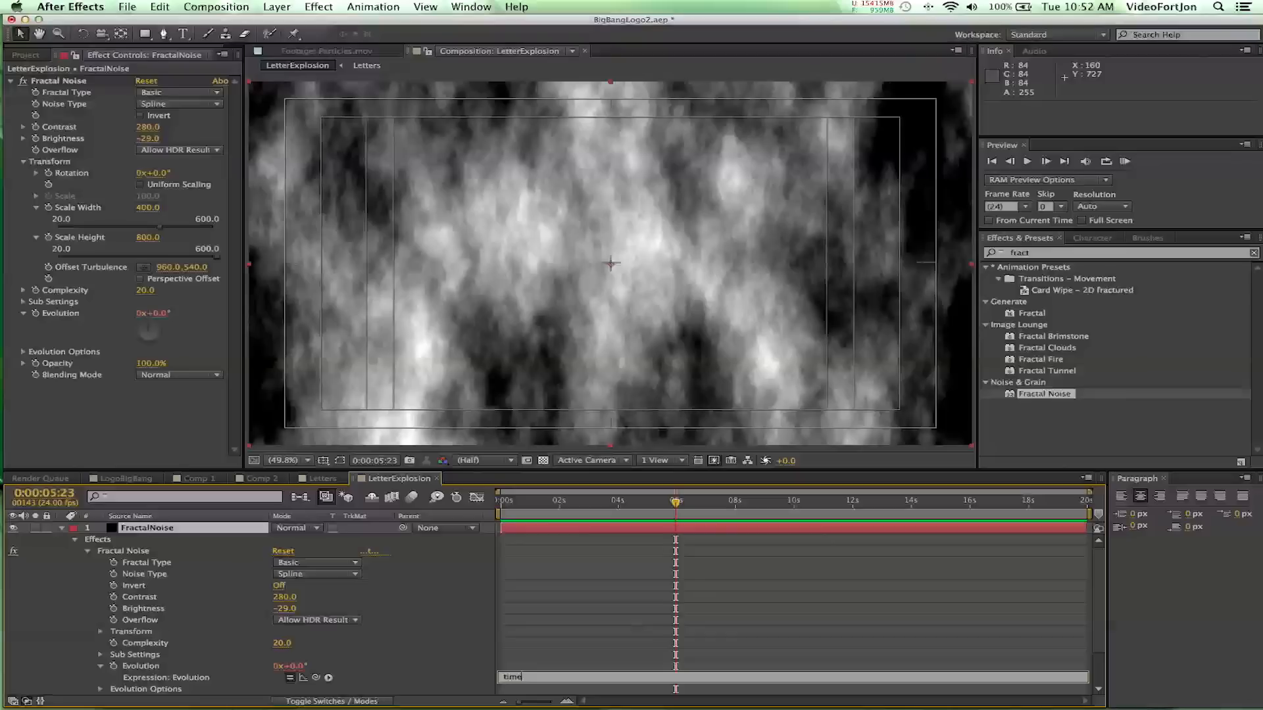
{"action": "type", "text": "*1"}
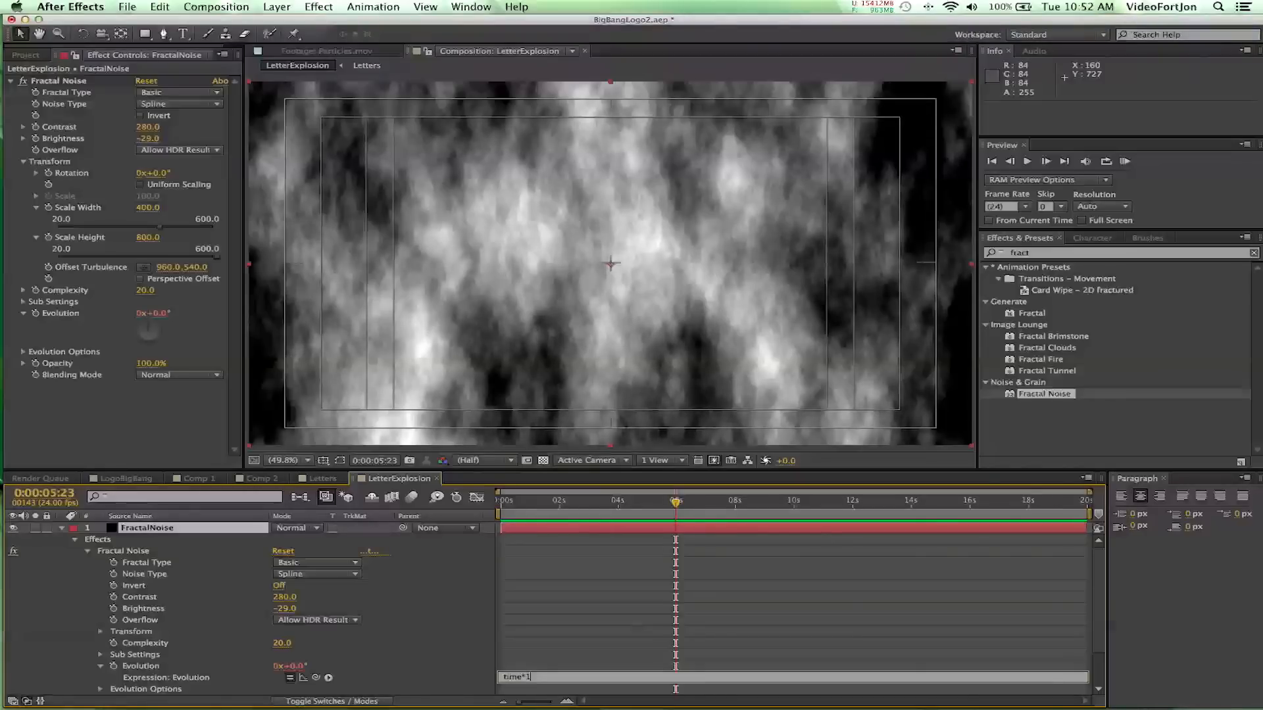
{"action": "type", "text": "50"}
{"action": "left_click", "coordinate": [545, 665]}
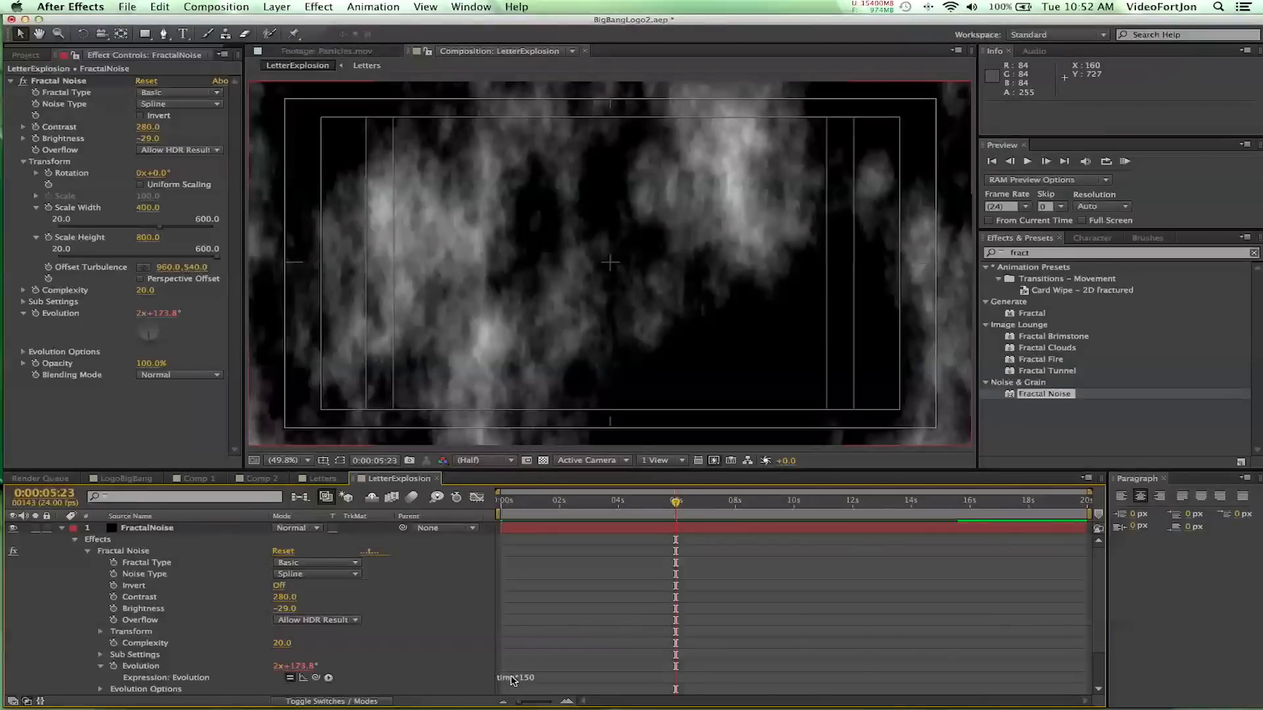
Review the evolving noise along the timeline and set the work area to end at 0:00:07:04
{"action": "left_click", "coordinate": [513, 505]}
{"action": "left_click_drag", "start_coordinate": [513, 504], "coordinate": [684, 517]}
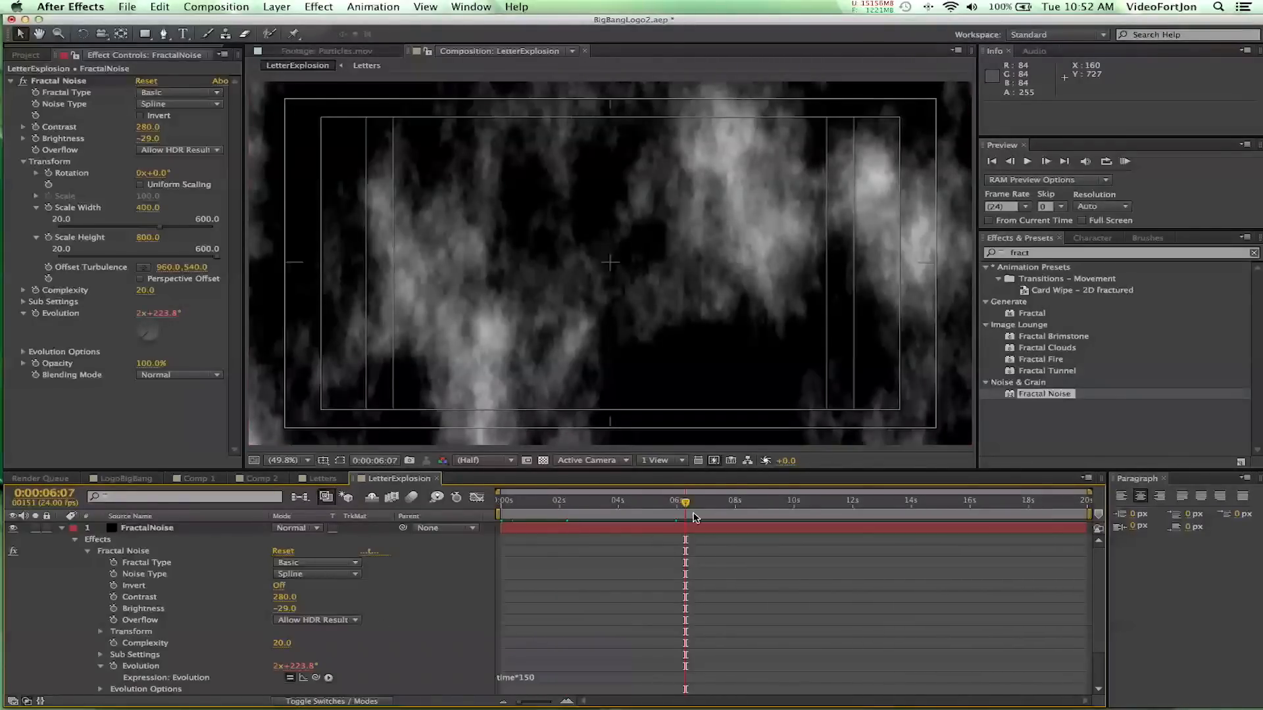
{"action": "left_click_drag", "start_coordinate": [739, 505], "coordinate": [973, 508]}
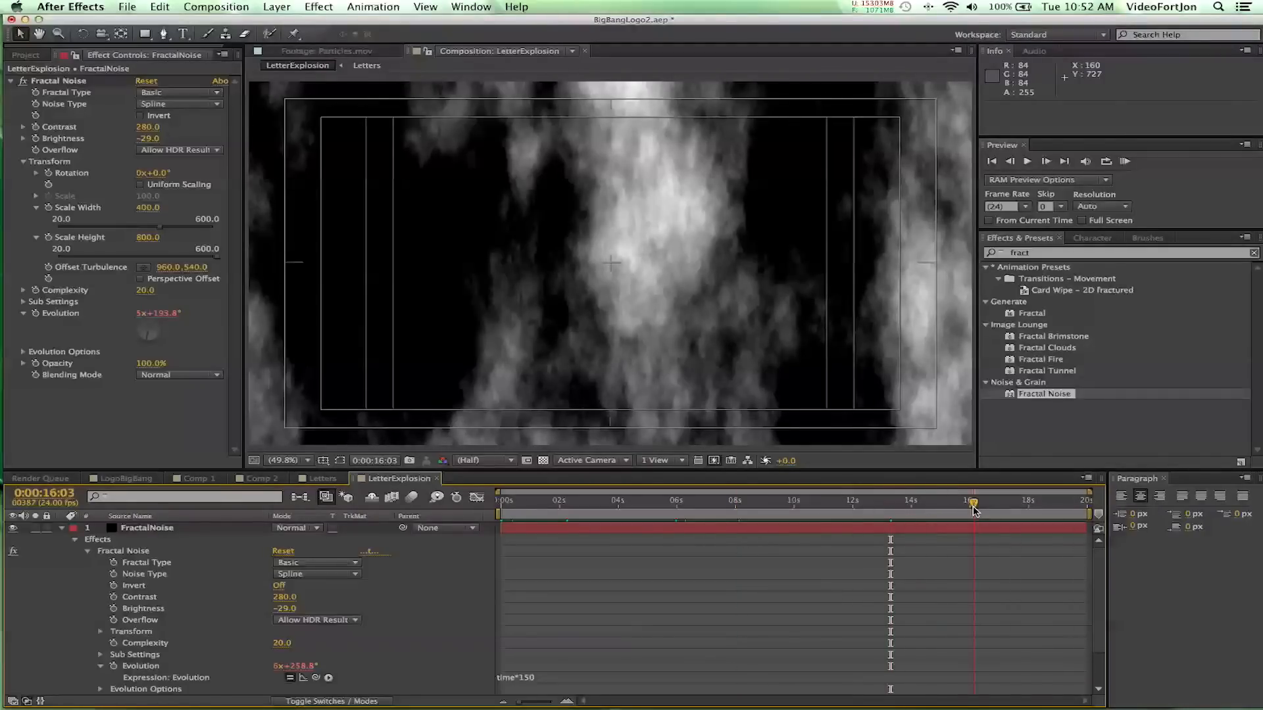
{"action": "left_click", "coordinate": [517, 500]}
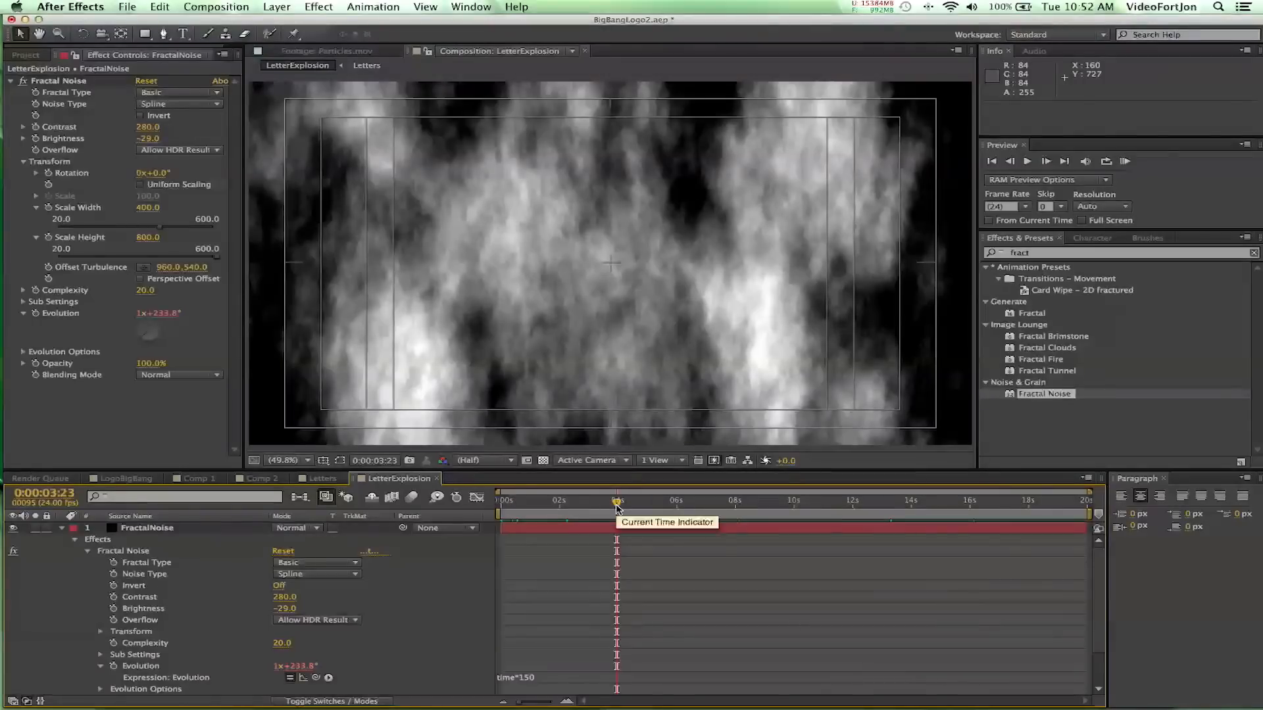
{"action": "key", "text": "n"}
{"action": "left_click", "coordinate": [557, 504]}
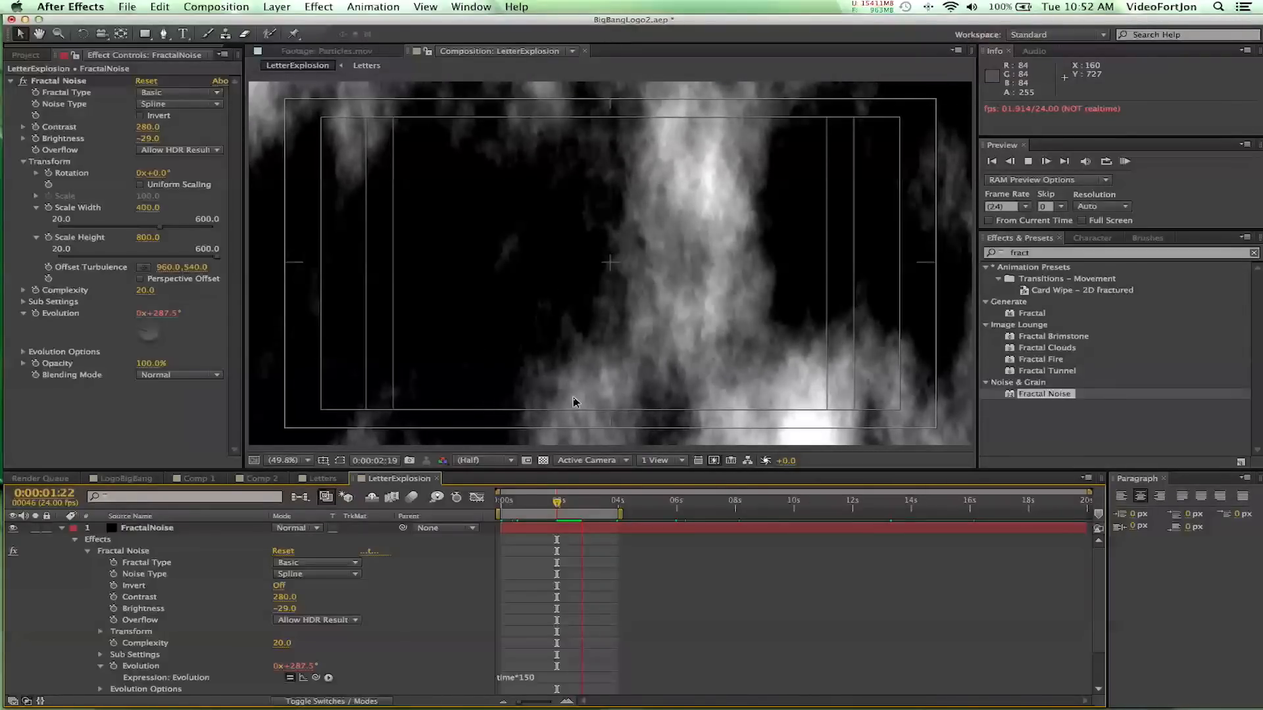
{"action": "key", "text": "space"}
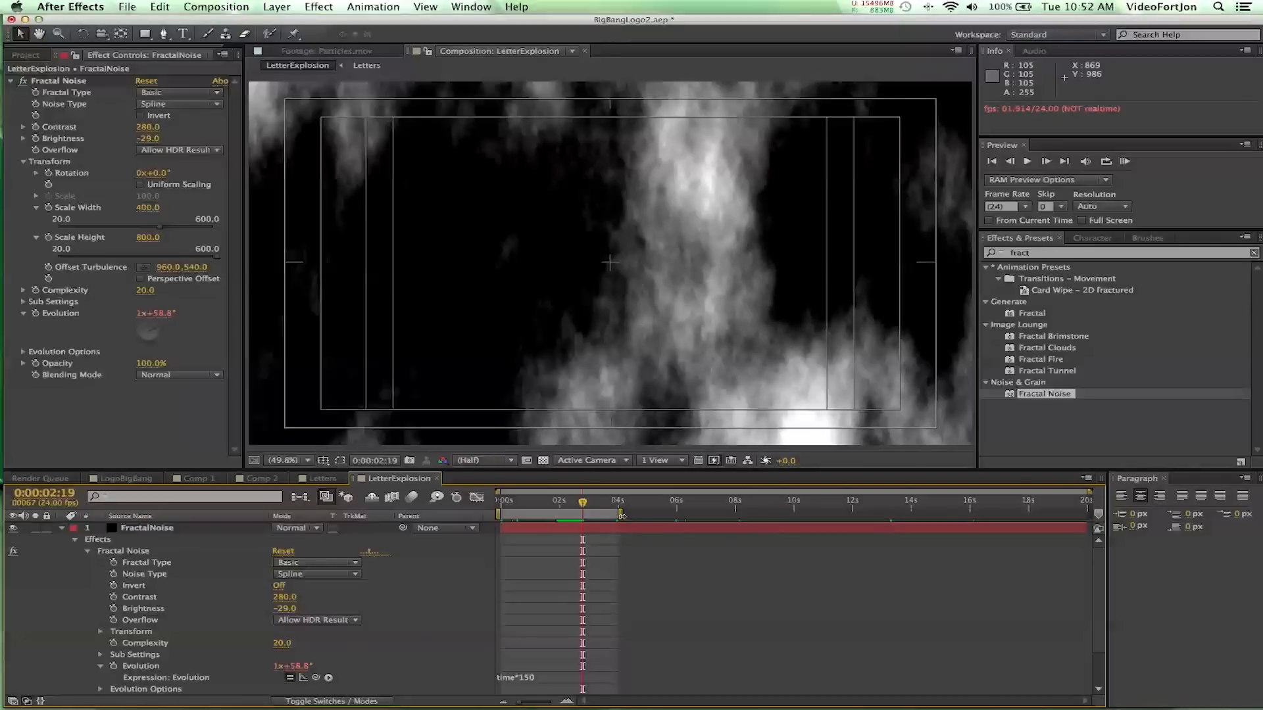
{"action": "left_click_drag", "start_coordinate": [622, 515], "coordinate": [716, 523]}
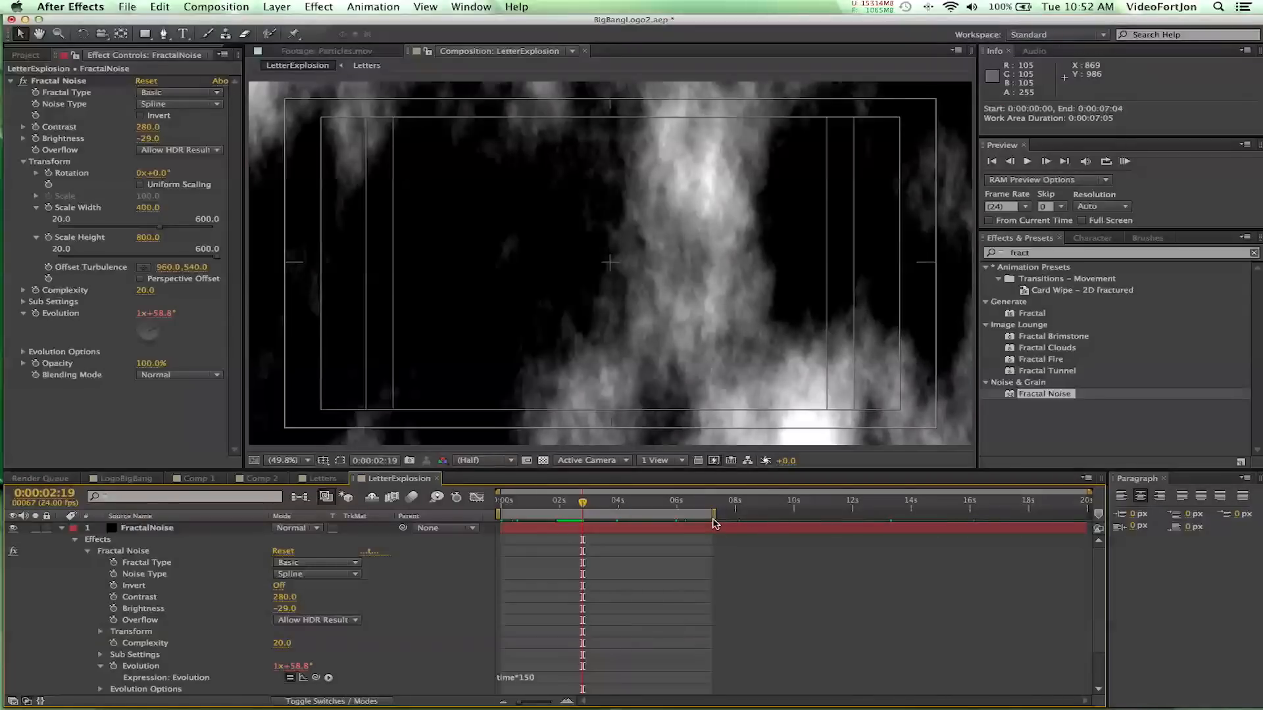
Add an opacity keyframe of 0% to the FractalNoise layer at 0:00:02:00
{"action": "left_click", "coordinate": [559, 504]}
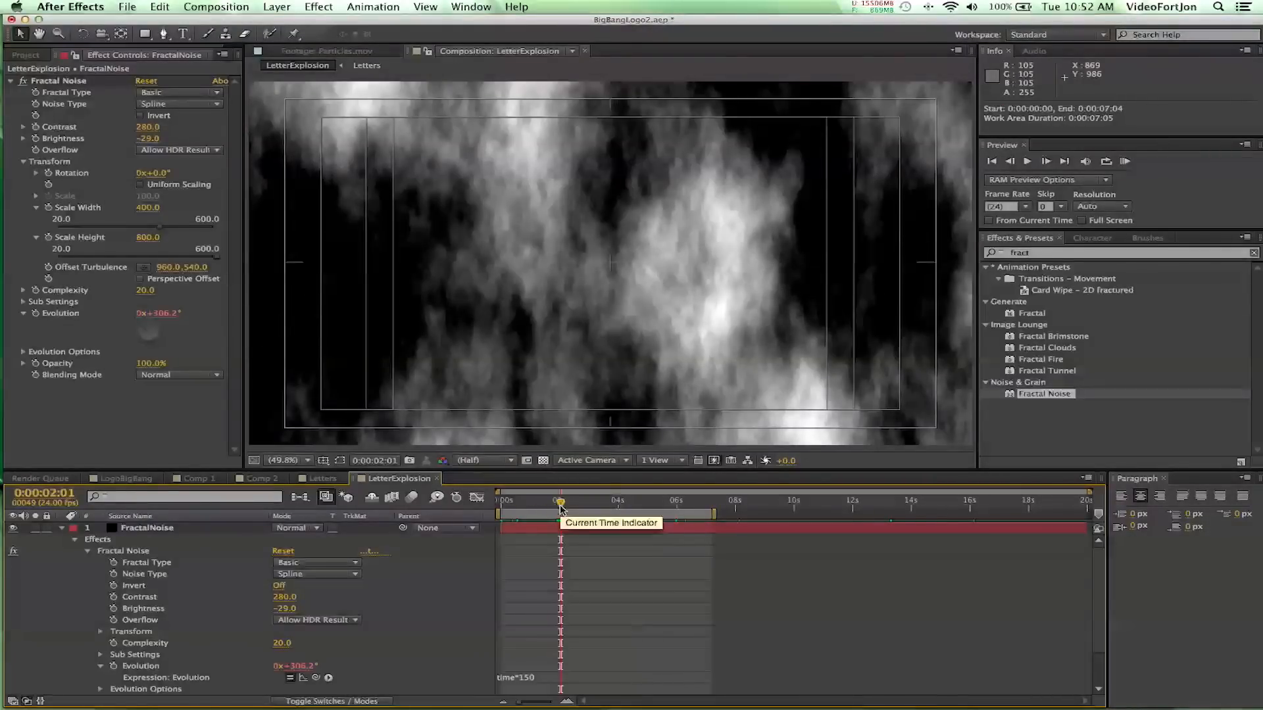
{"action": "left_click", "coordinate": [1011, 162]}
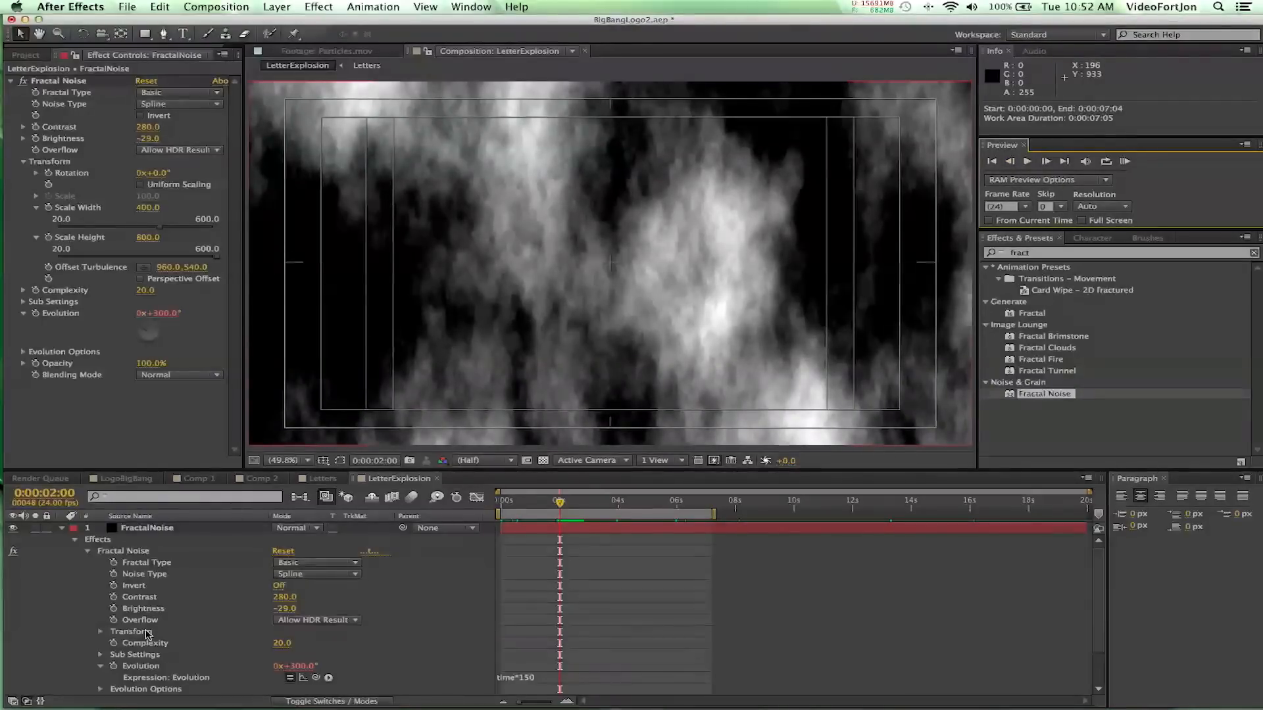
{"action": "left_click", "coordinate": [129, 530]}
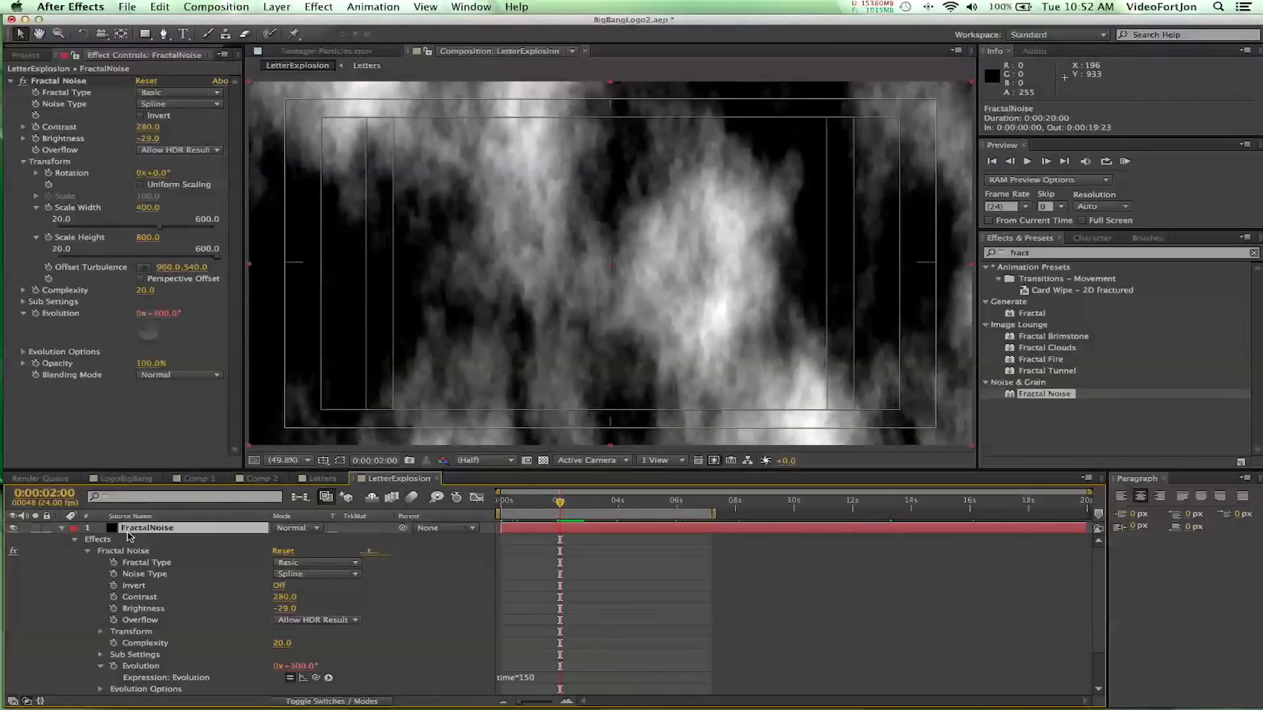
{"action": "key", "text": "t"}
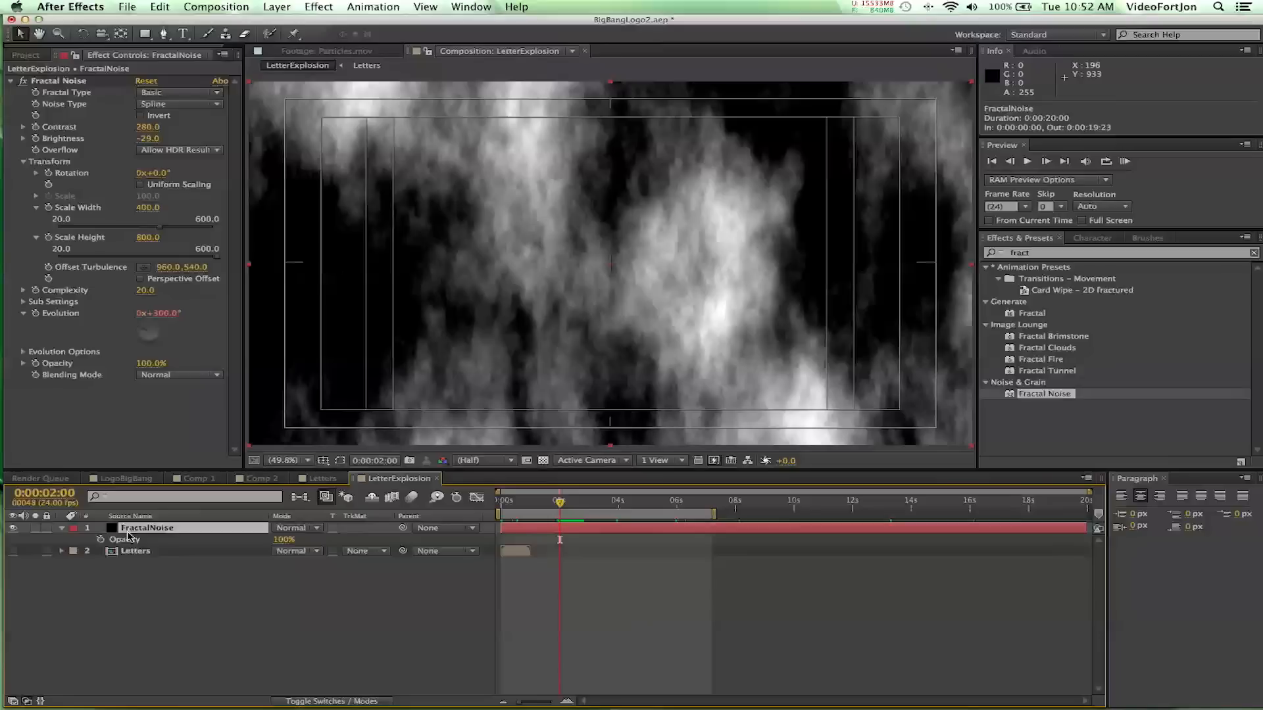
{"action": "left_click", "coordinate": [125, 540]}
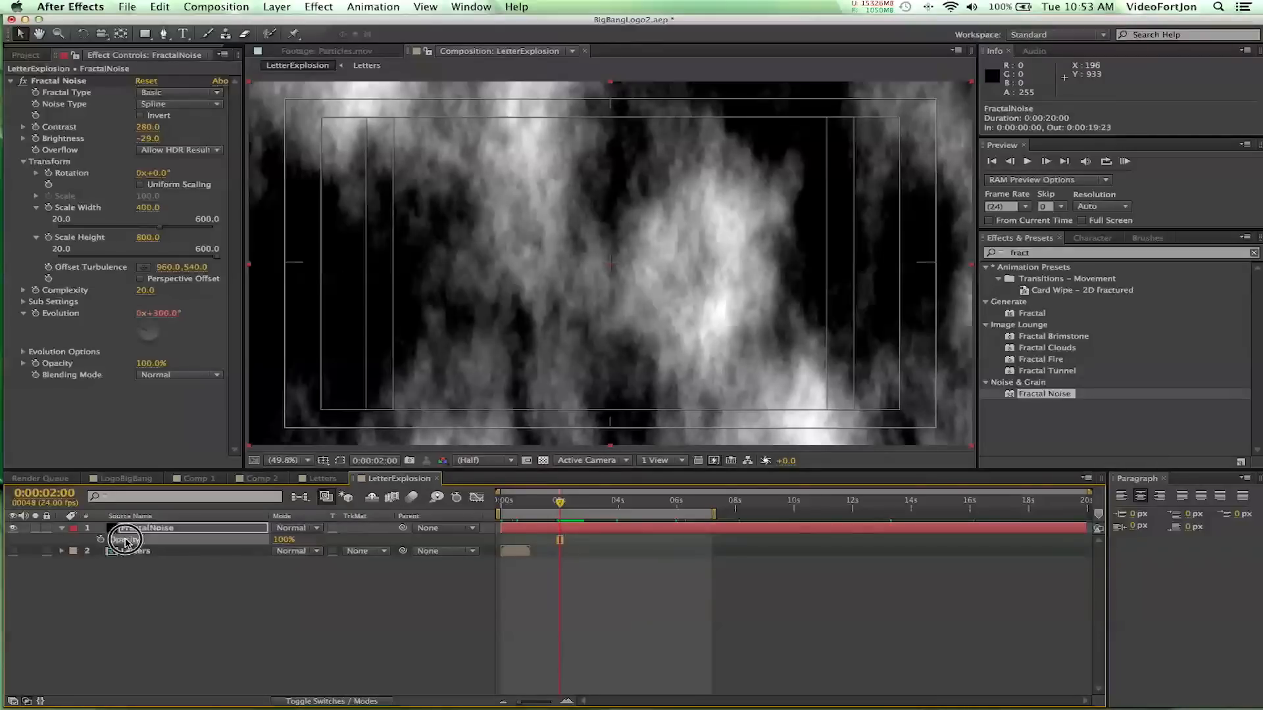
{"action": "left_click", "coordinate": [100, 539]}
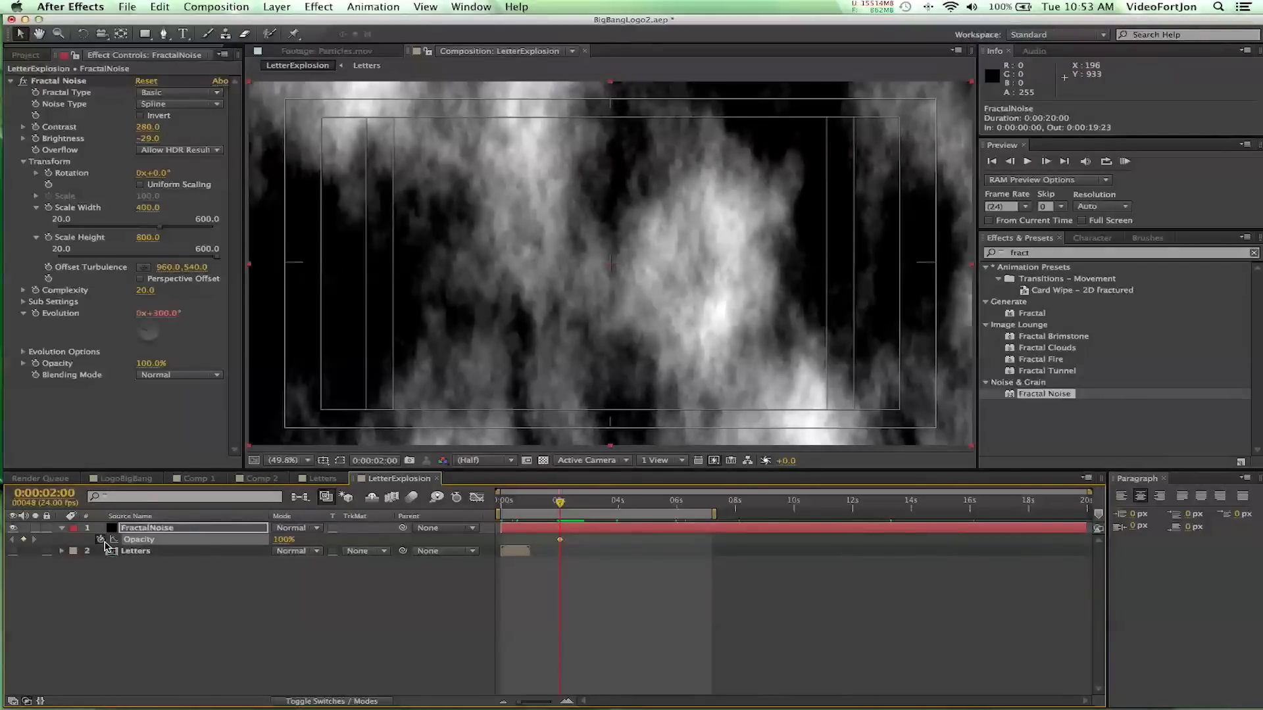
{"action": "left_click_drag", "start_coordinate": [284, 542], "coordinate": [217, 540]}
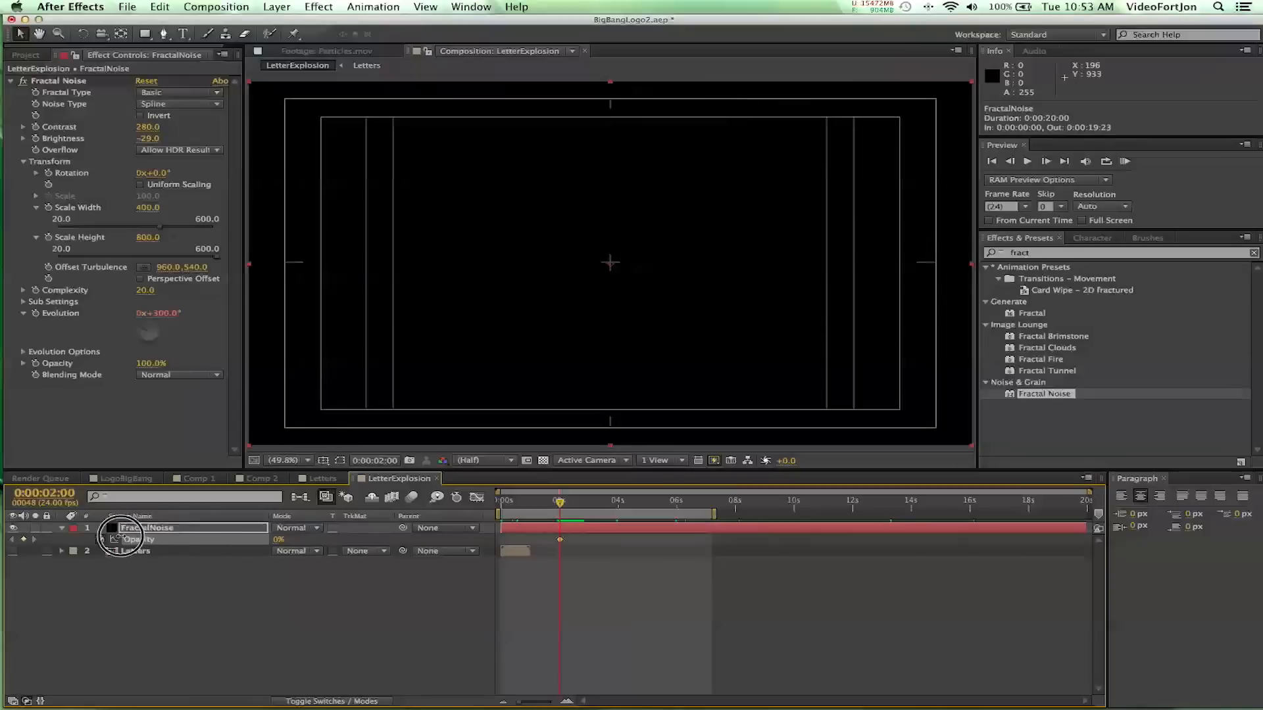
Keyframe the FractalNoise opacity at 100% at 0:00:04:00, check the fade-in, and collapse the layer's properties
{"action": "left_click", "coordinate": [619, 503]}
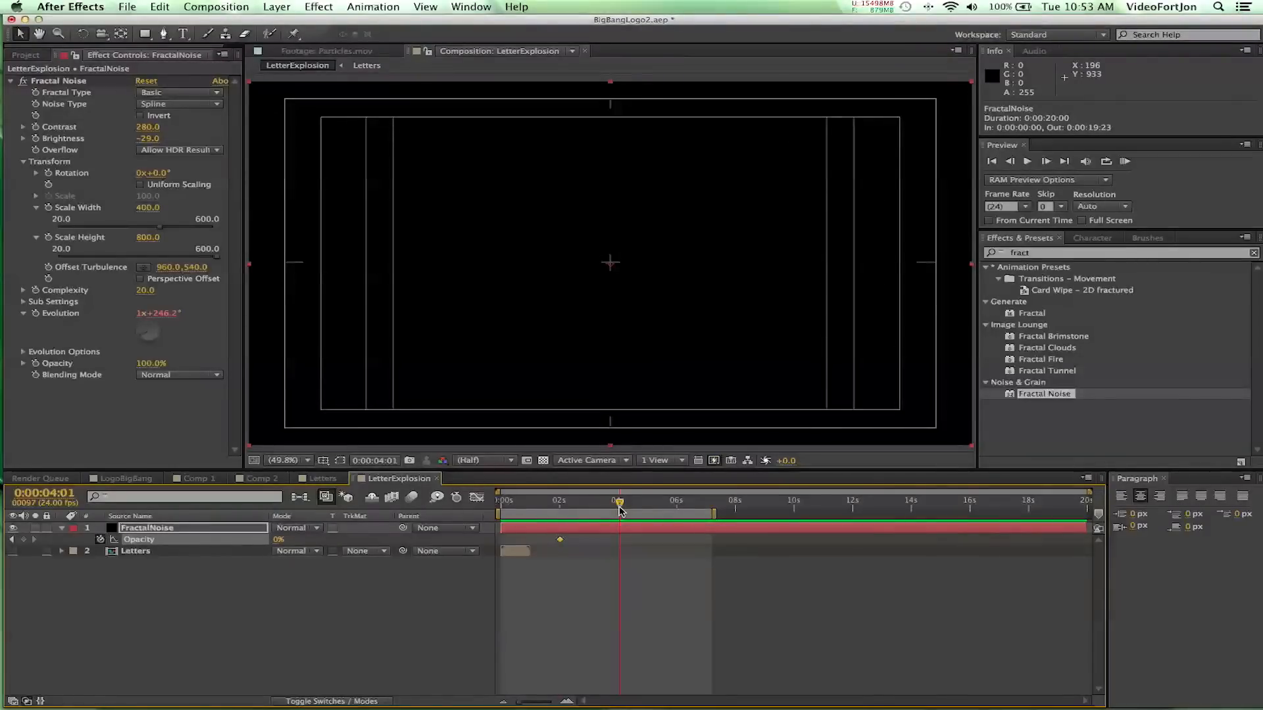
{"action": "left_click", "coordinate": [1010, 162]}
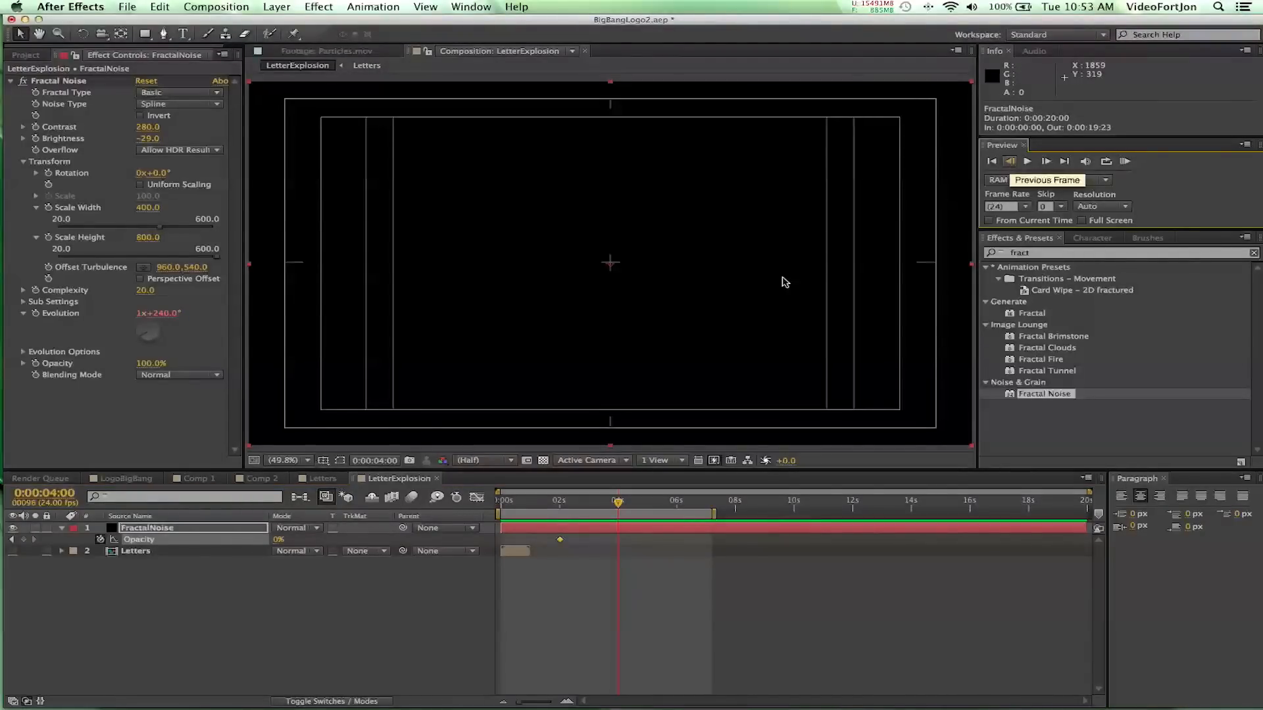
{"action": "left_click_drag", "start_coordinate": [279, 539], "coordinate": [716, 540]}
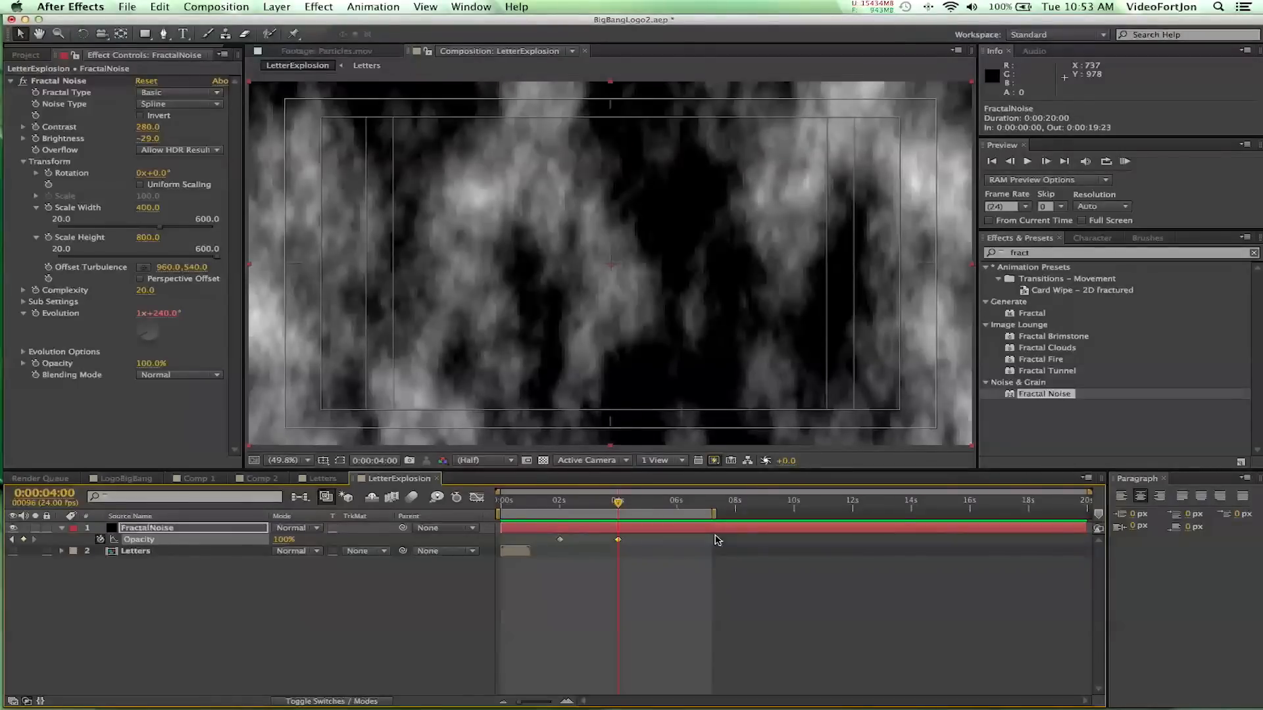
{"action": "left_click", "coordinate": [563, 503]}
{"action": "left_click_drag", "start_coordinate": [562, 503], "coordinate": [637, 504]}
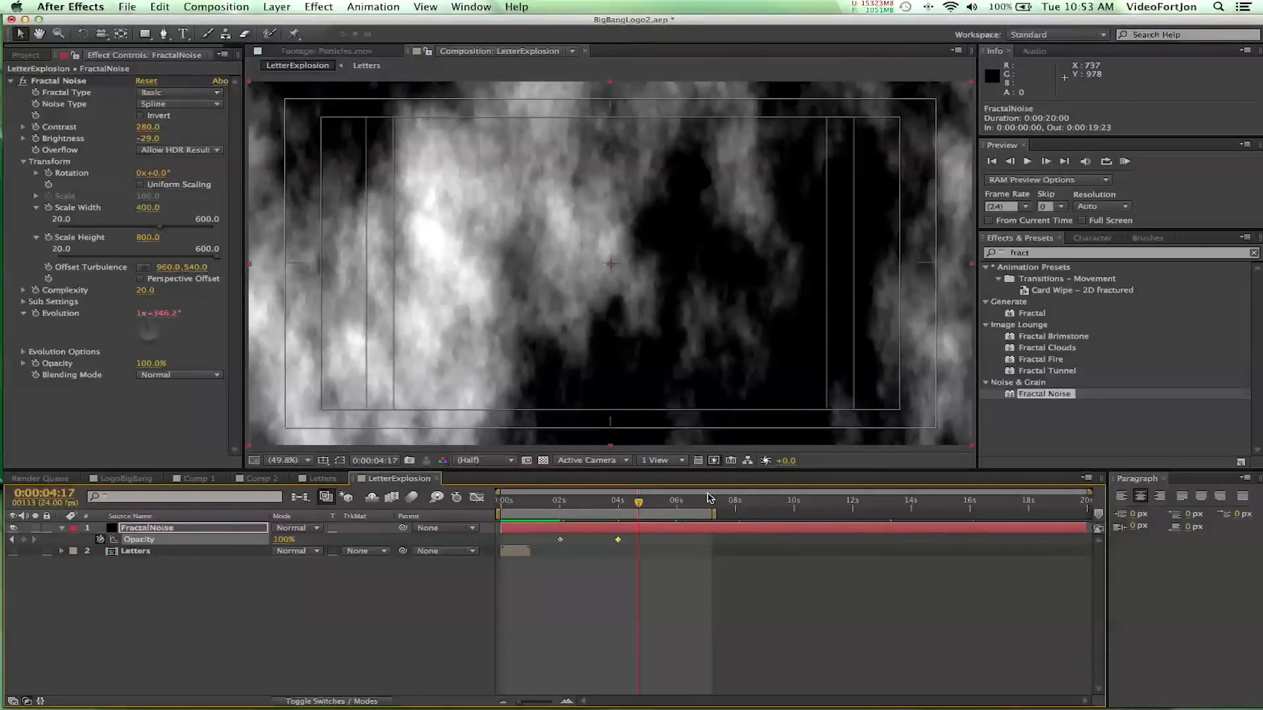
{"action": "left_click", "coordinate": [599, 503]}
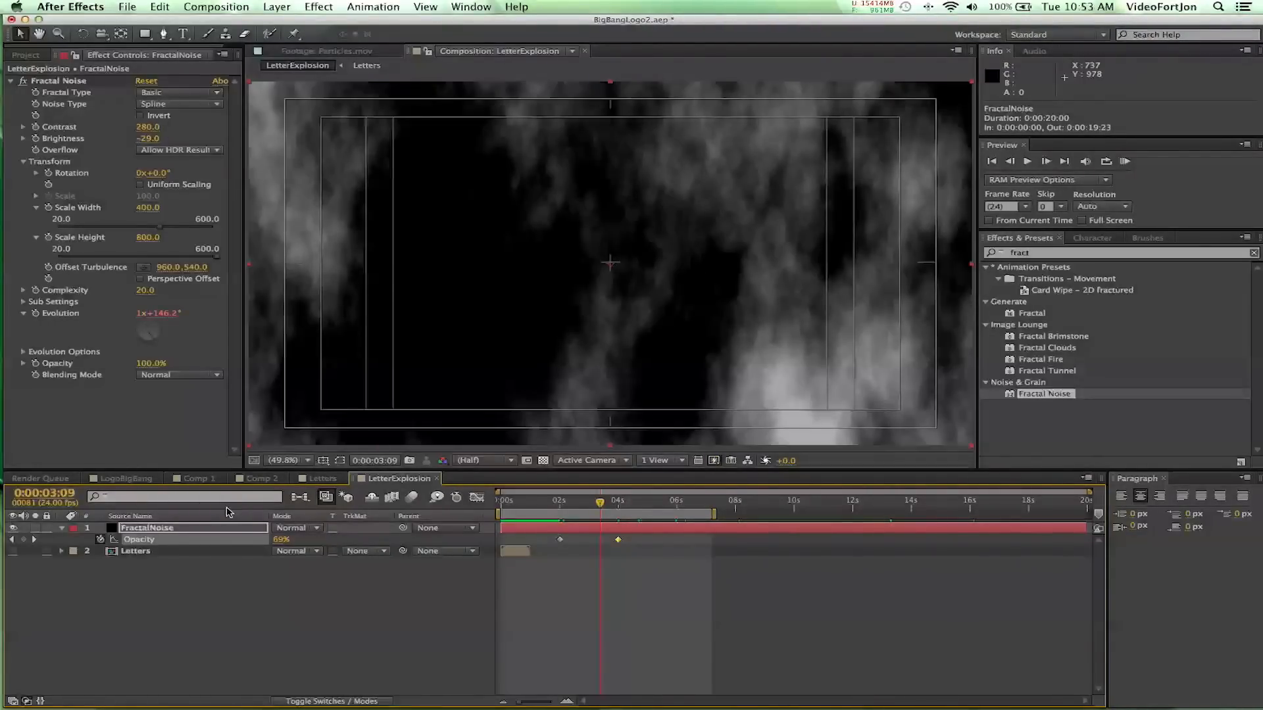
{"action": "left_click", "coordinate": [165, 528]}
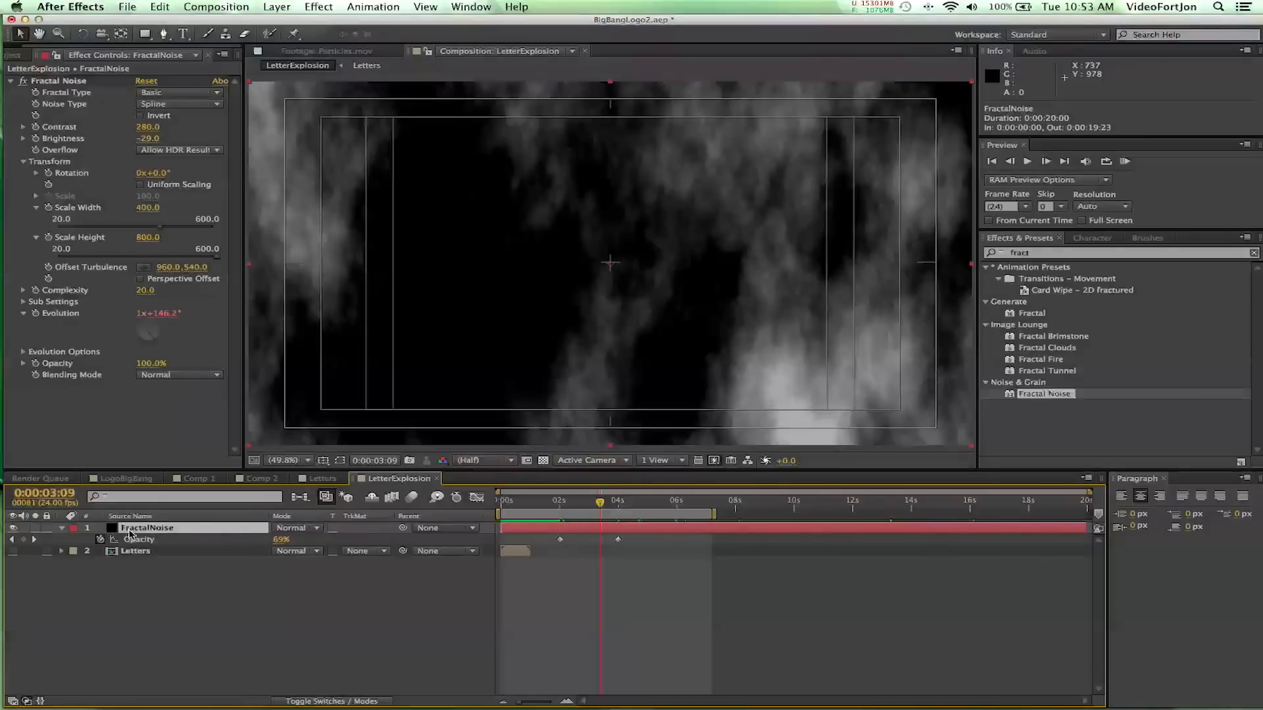
{"action": "left_click", "coordinate": [66, 536]}
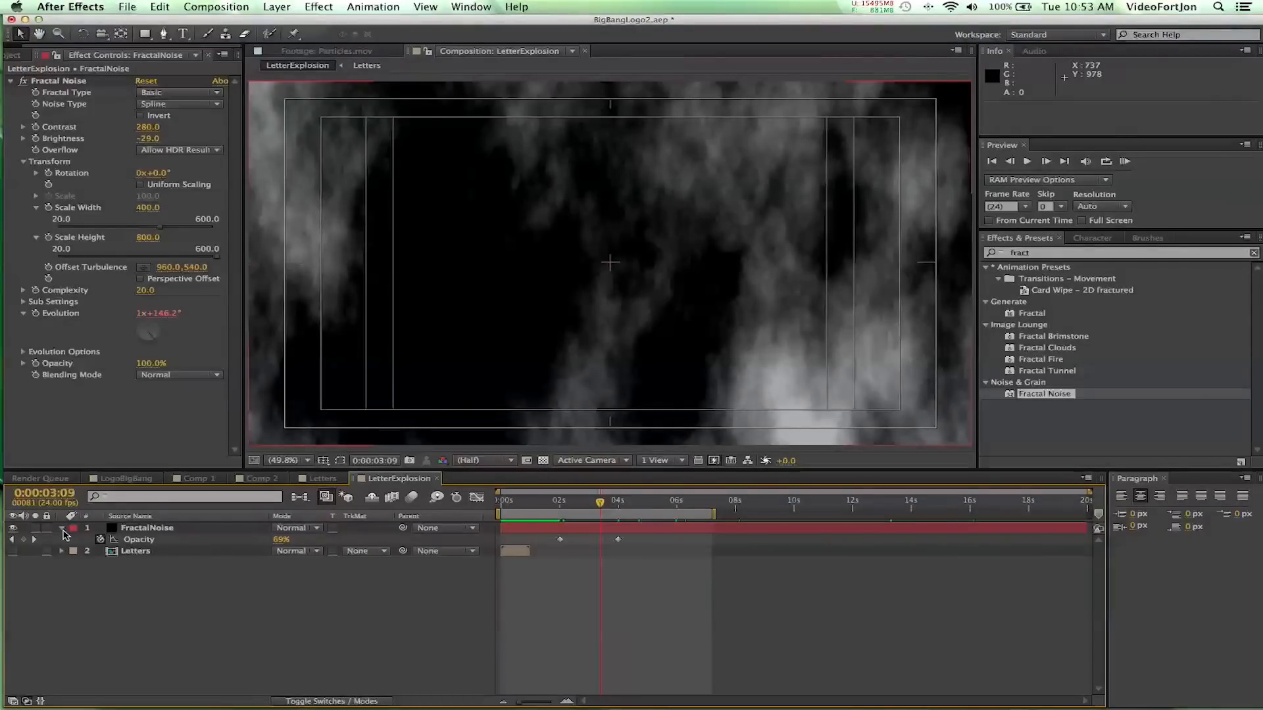
{"action": "left_click", "coordinate": [62, 530]}
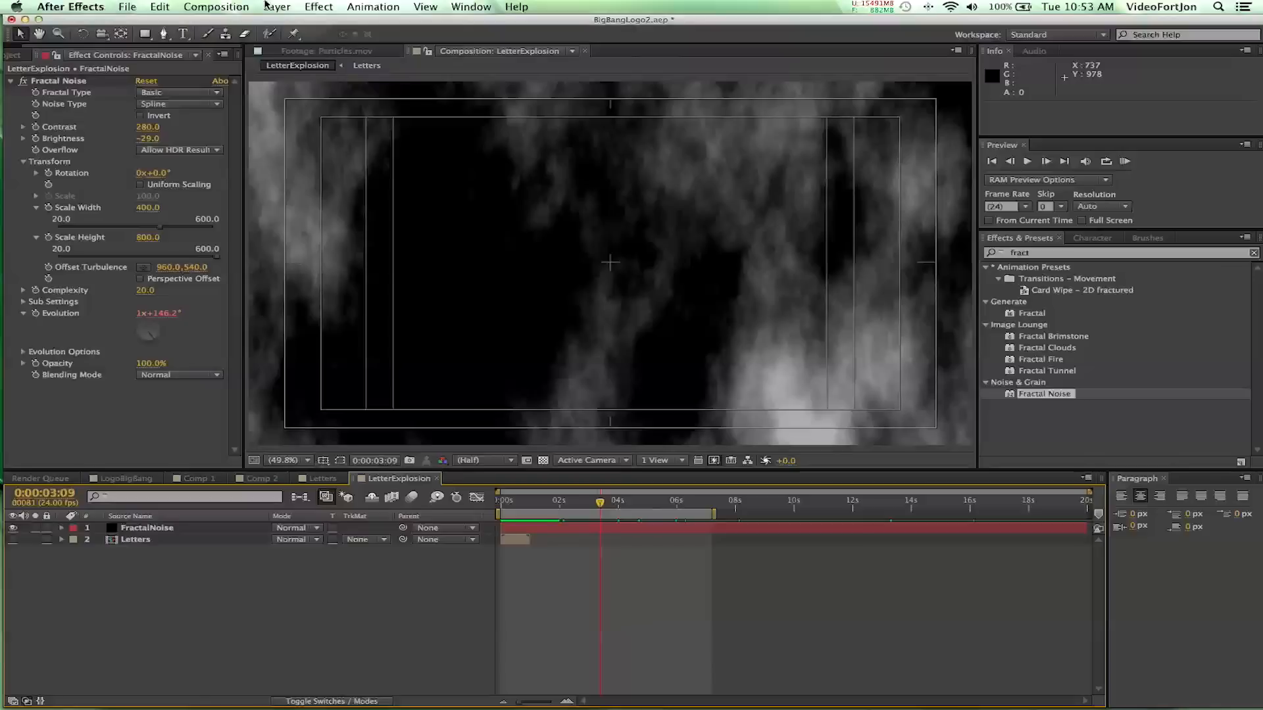
Create a new 1920 x 1080 black solid named LensFlare
{"action": "left_click", "coordinate": [271, 7]}
{"action": "mouse_move", "coordinate": [294, 24]}
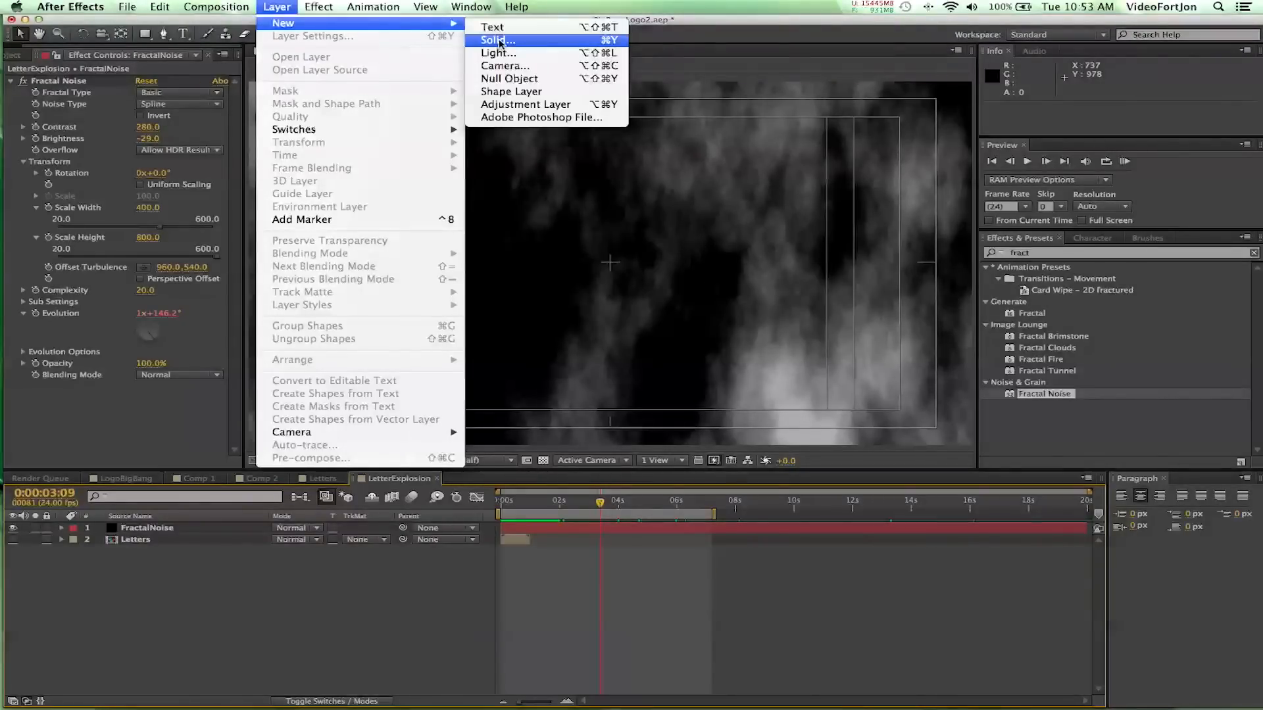
{"action": "left_click", "coordinate": [498, 40]}
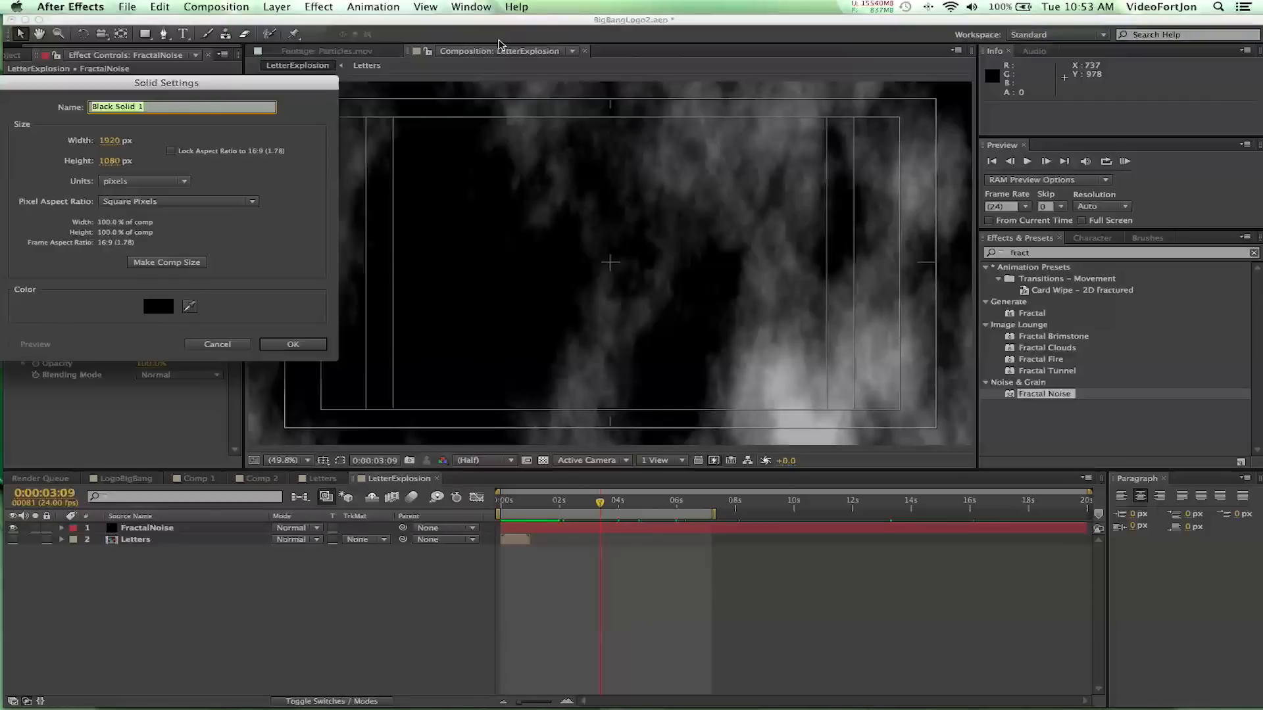
{"action": "type", "text": "LensFlare"}
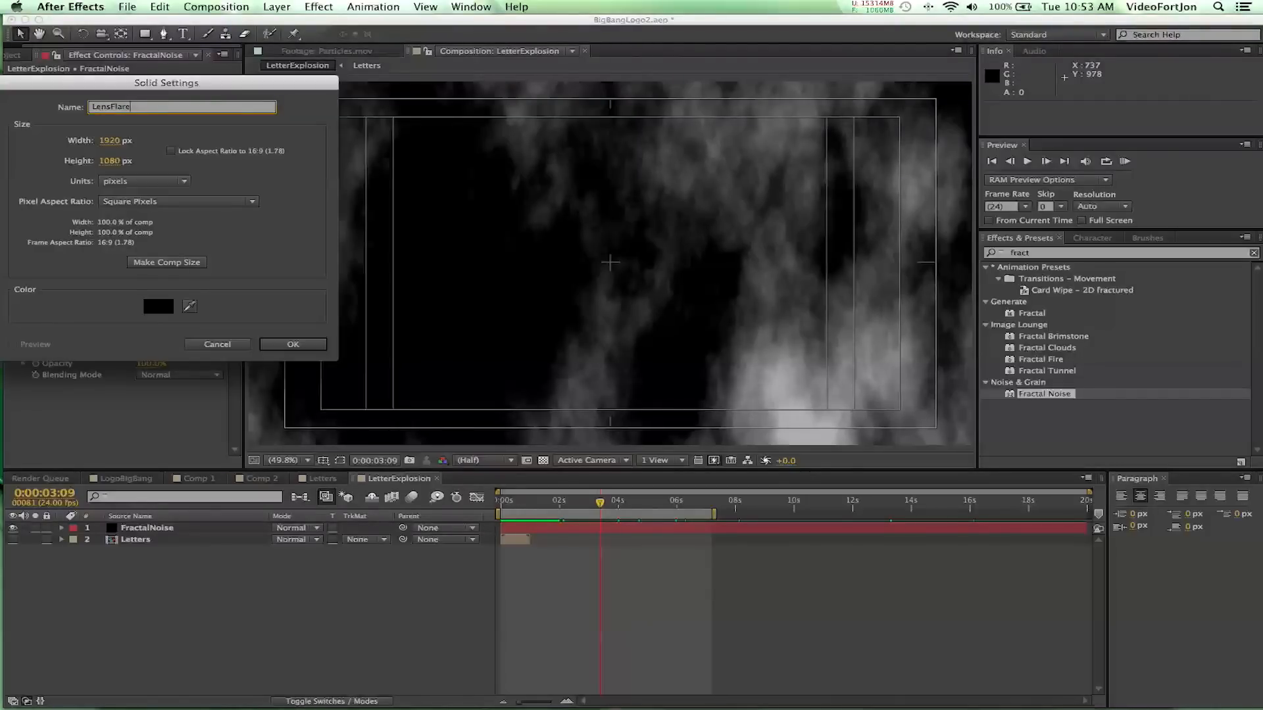
{"action": "key", "text": "Return"}
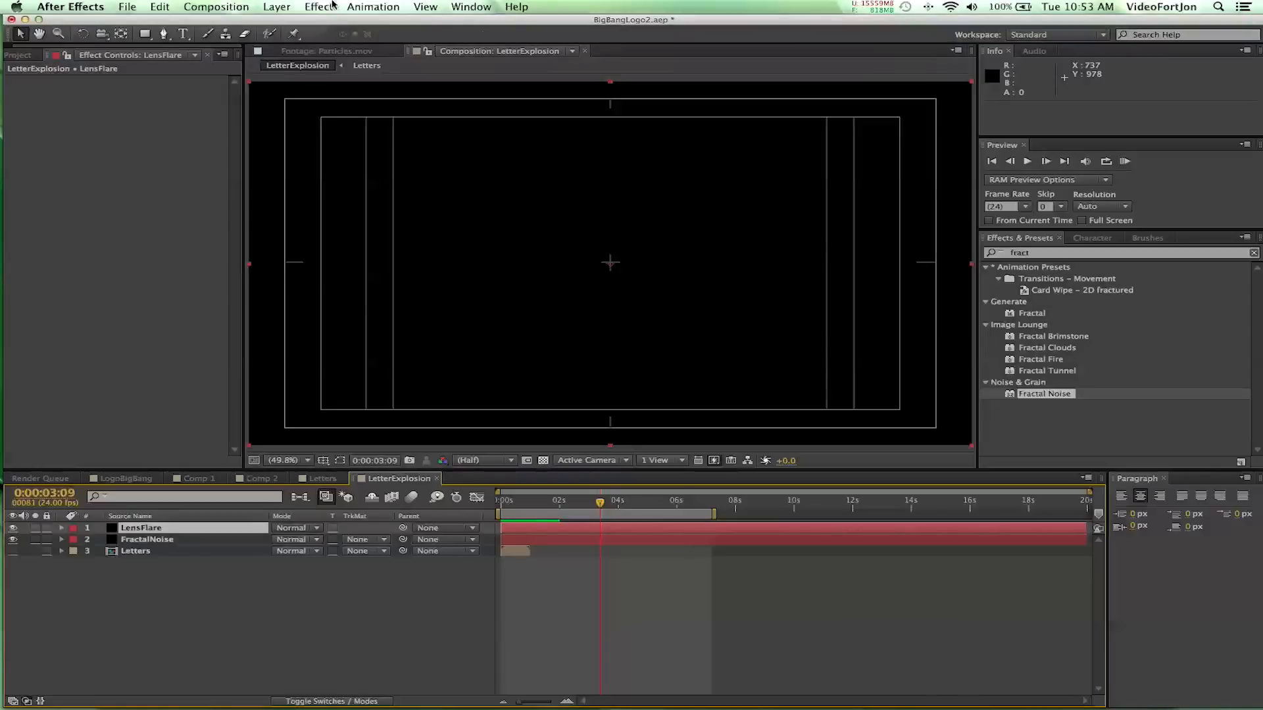
Apply the Lens Flare effect to the LensFlare solid and move its flare center to about 960.8, 572.6
{"action": "left_click", "coordinate": [1059, 254]}
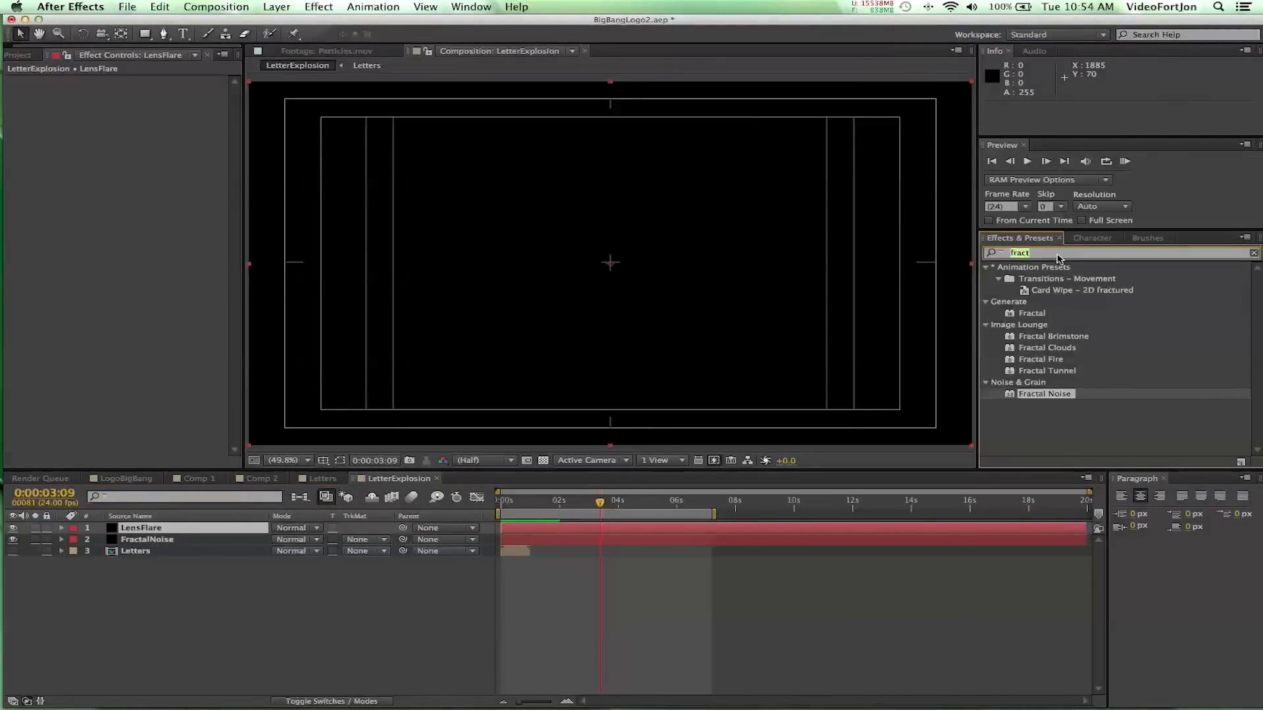
{"action": "type", "text": "lens f"}
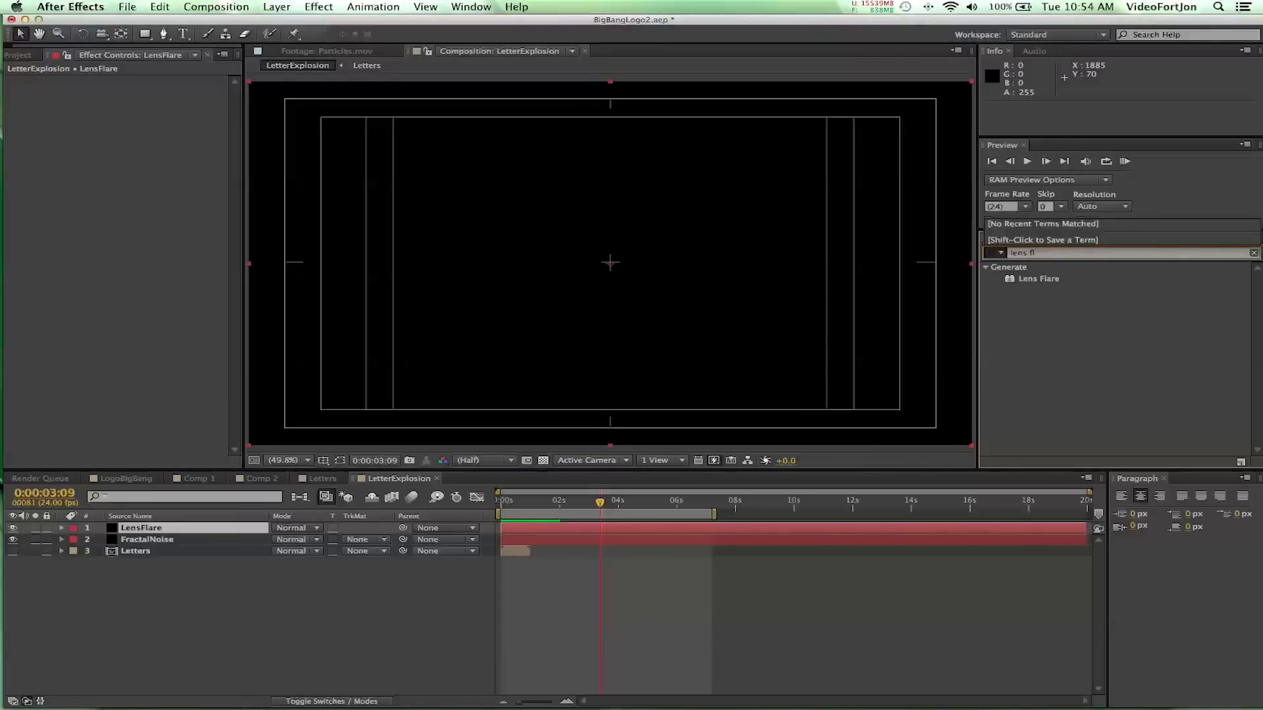
{"action": "type", "text": "l"}
{"action": "left_click", "coordinate": [1024, 281]}
{"action": "double_click", "coordinate": [1034, 279]}
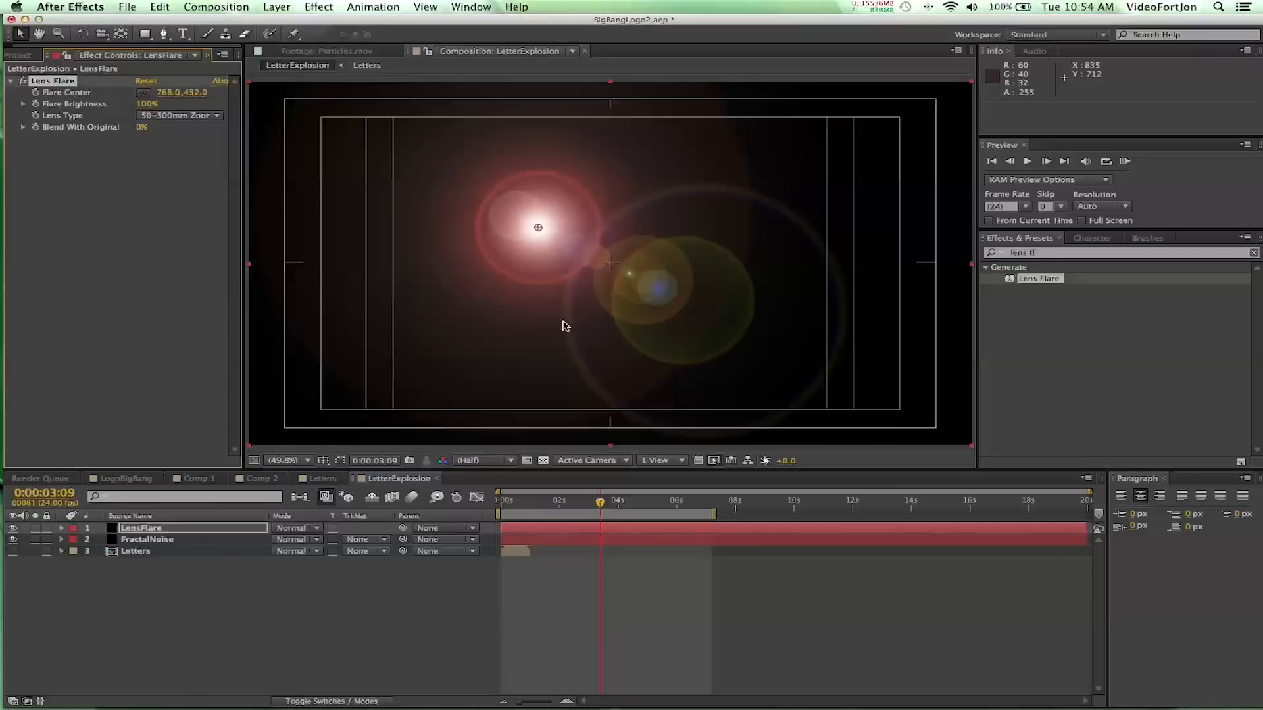
{"action": "left_click_drag", "start_coordinate": [538, 229], "coordinate": [611, 276]}
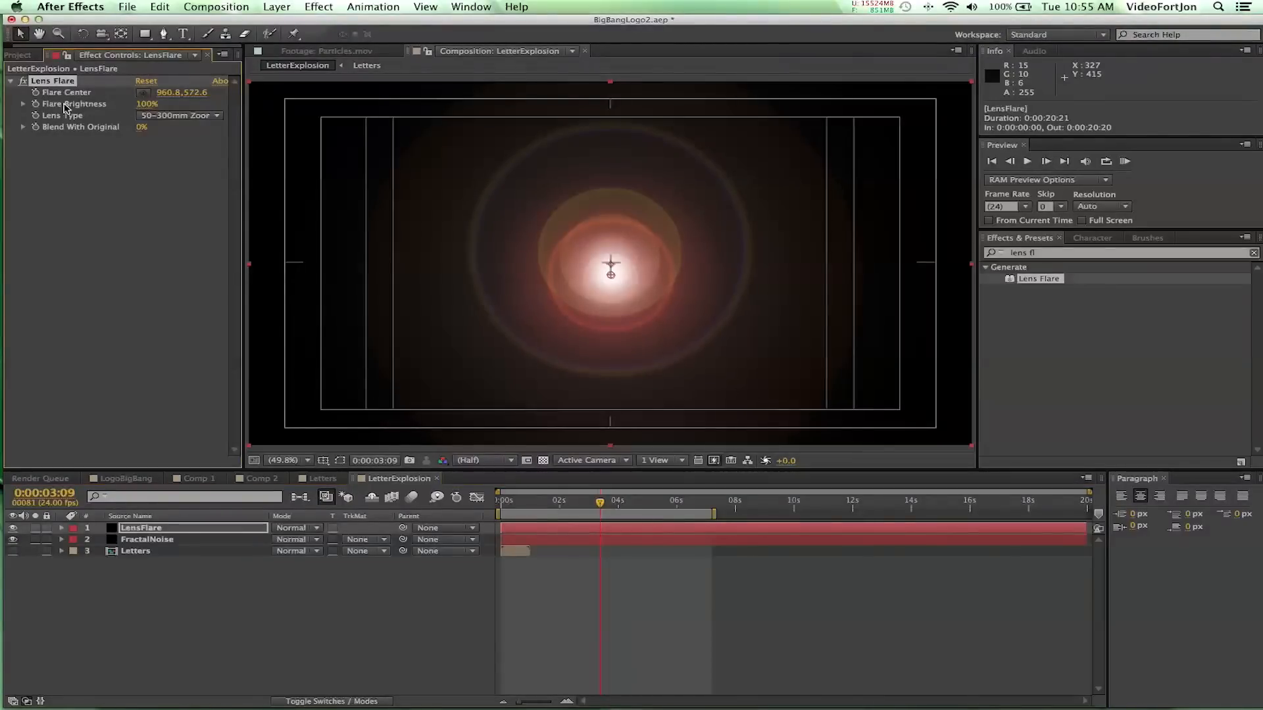
Set the LensFlare solid's flare brightness to 120% and apply the Tint effect to it
{"action": "left_click", "coordinate": [148, 107]}
{"action": "type", "text": "120"}
{"action": "key", "text": "Return"}
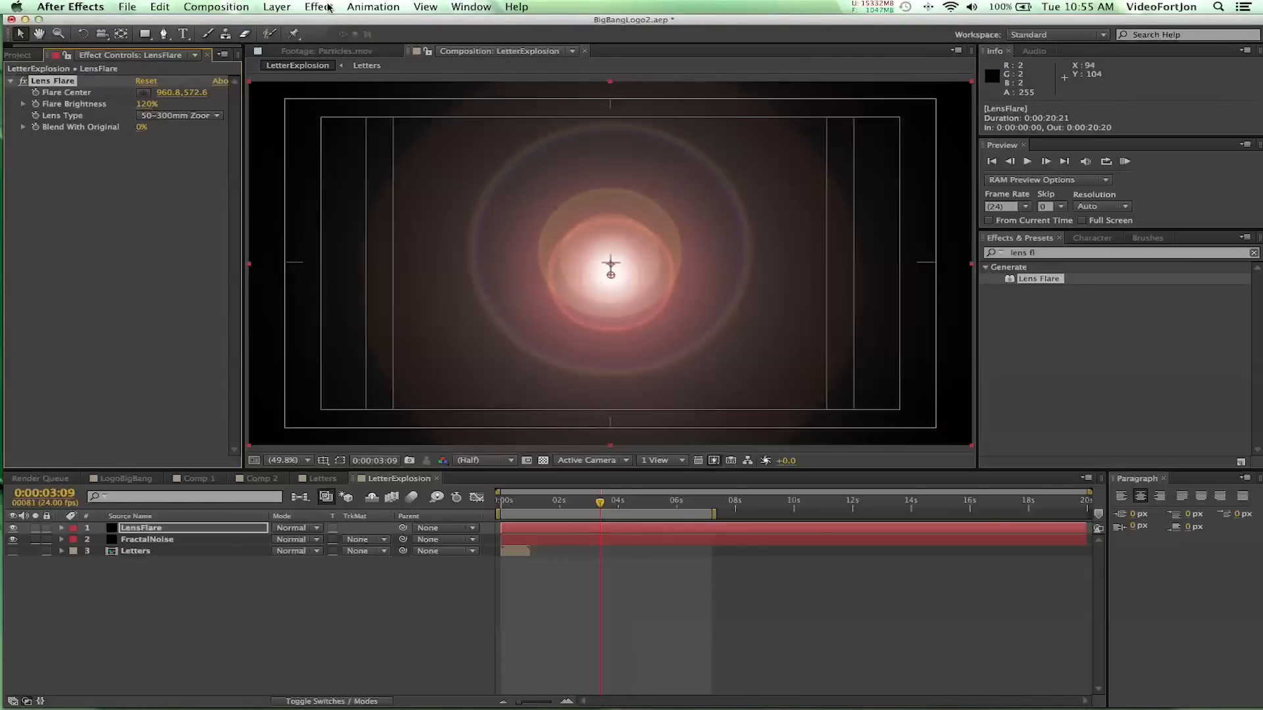
{"action": "left_click", "coordinate": [1039, 253]}
{"action": "type", "text": "tint"}
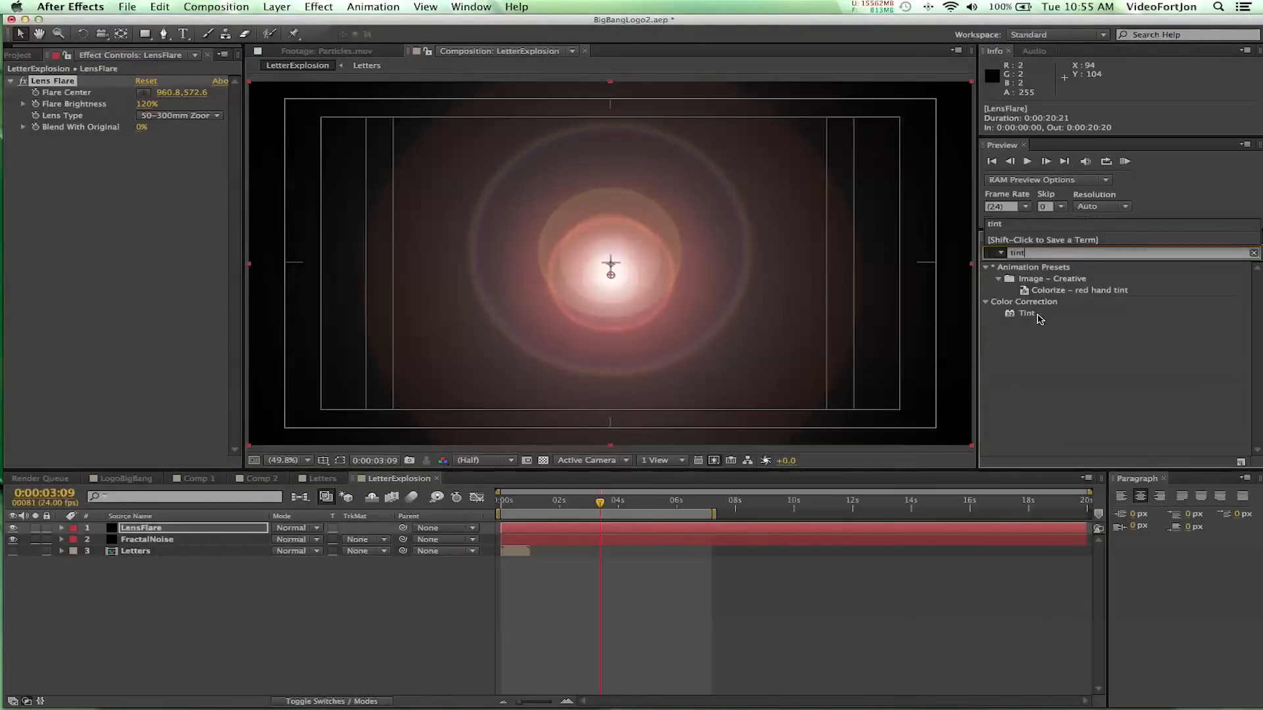
{"action": "double_click", "coordinate": [1016, 315]}
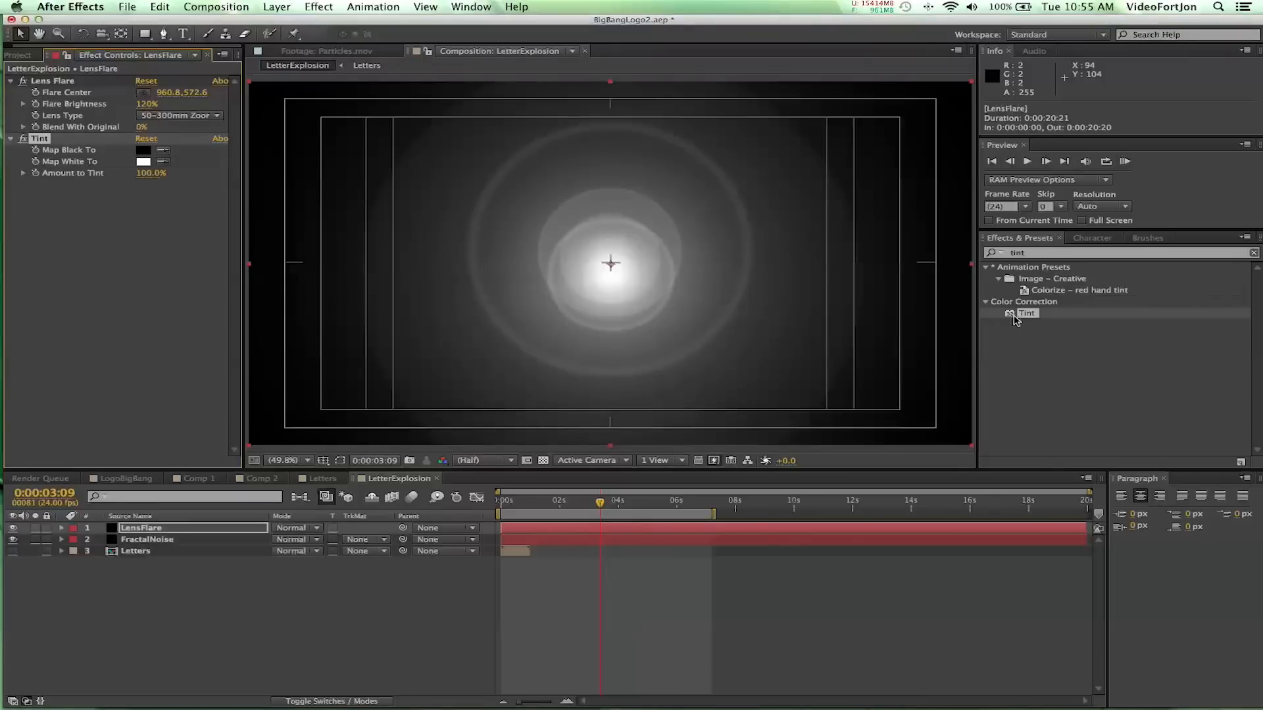
Find the Curves effect and apply it to the LensFlare solid
{"action": "left_click", "coordinate": [1031, 254]}
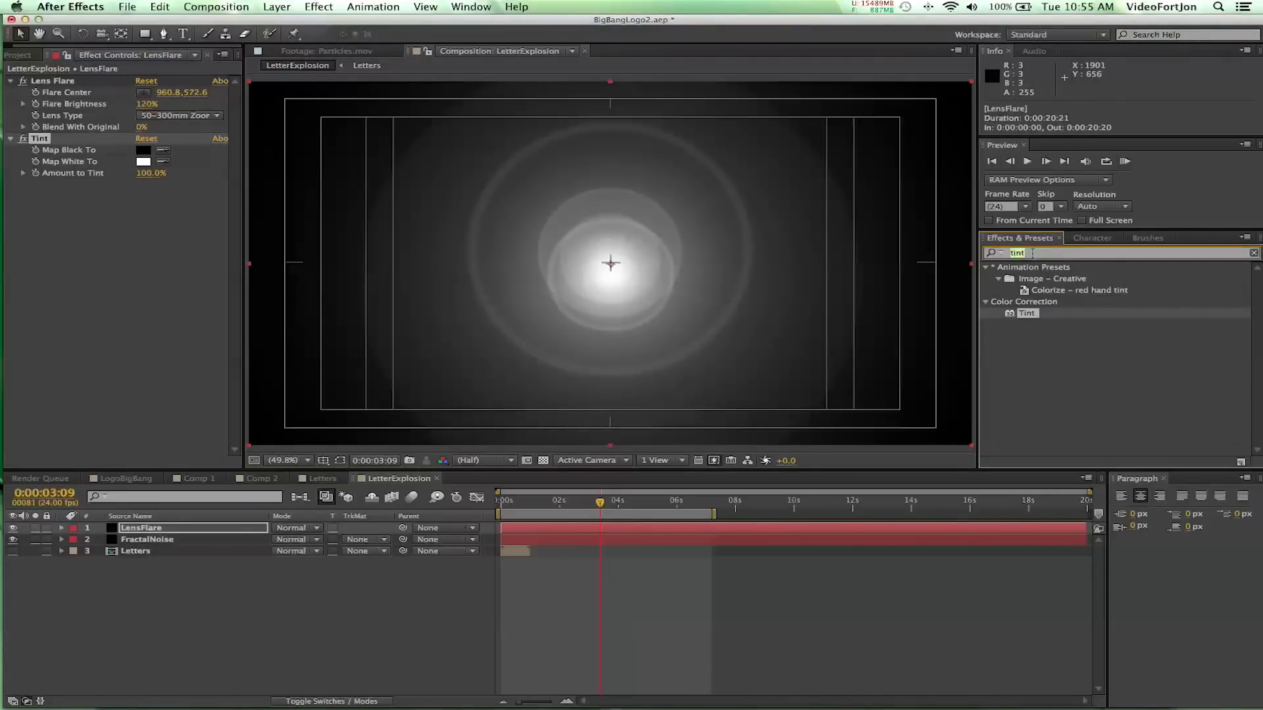
{"action": "type", "text": "con"}
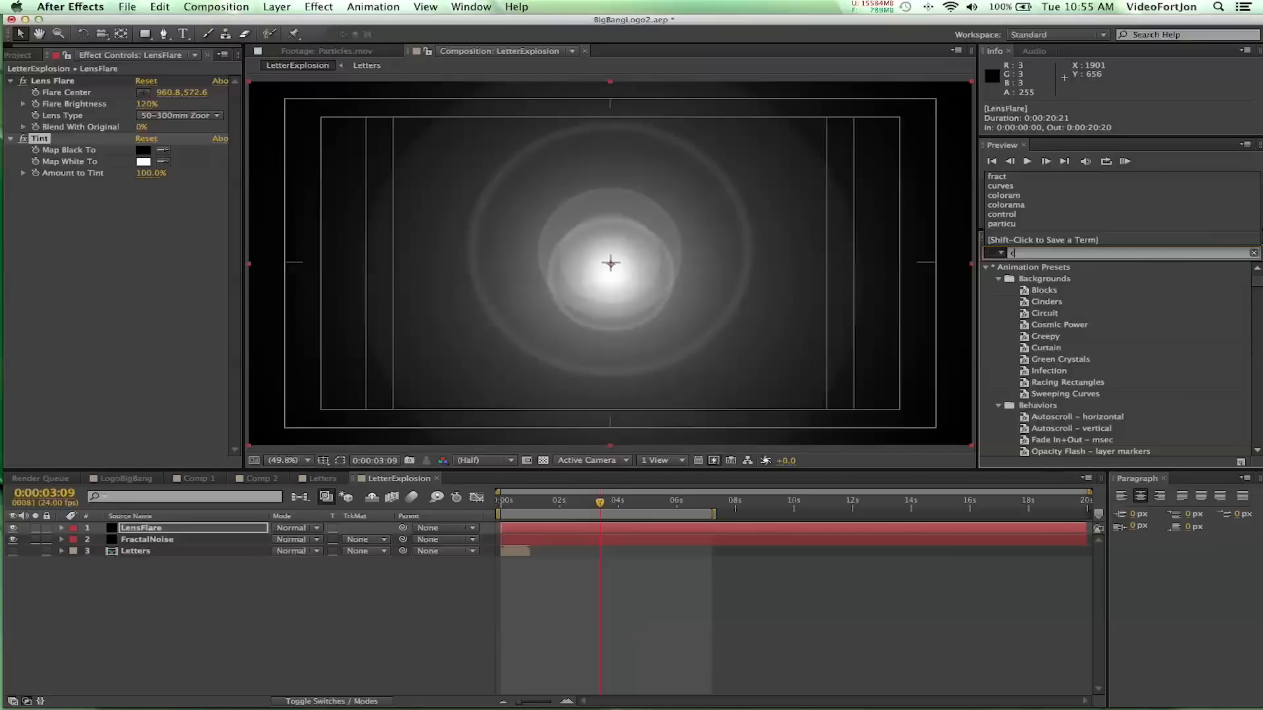
{"action": "key", "text": "BackSpace"}
{"action": "key", "text": "BackSpace"}
{"action": "type", "text": "urv"}
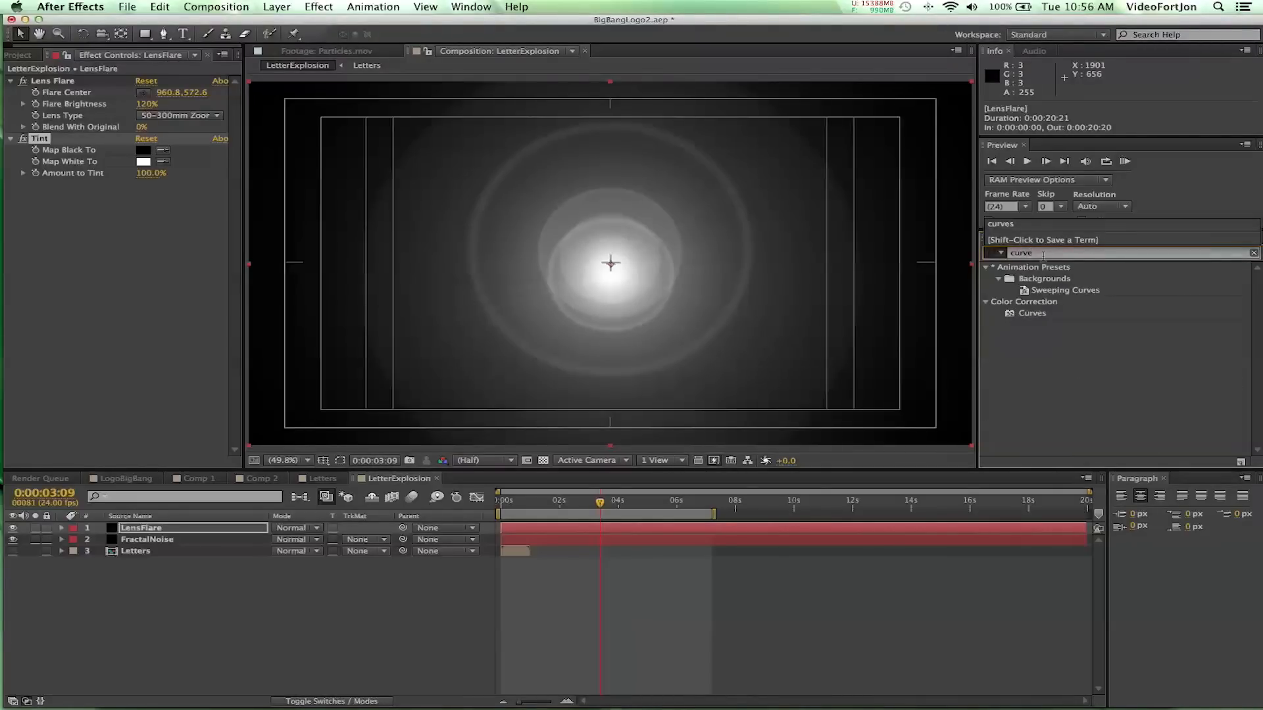
{"action": "type", "text": "e"}
{"action": "double_click", "coordinate": [1045, 314]}
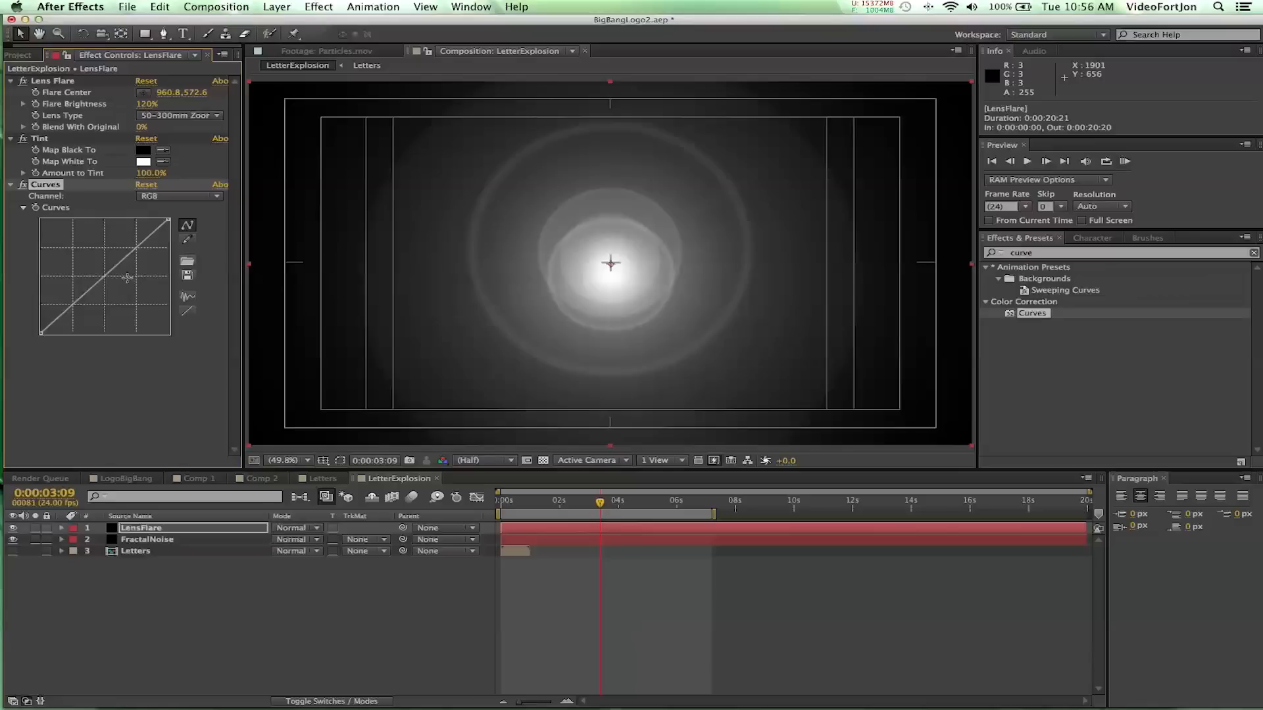
Shape the RGB curve into an S with raised highlights and lowered shadows, and collapse the Lens Flare, Tint and Curves settings
{"action": "left_click", "coordinate": [149, 239]}
{"action": "left_click", "coordinate": [131, 239]}
{"action": "left_click_drag", "start_coordinate": [131, 239], "coordinate": [123, 239]}
{"action": "key", "text": "super+z"}
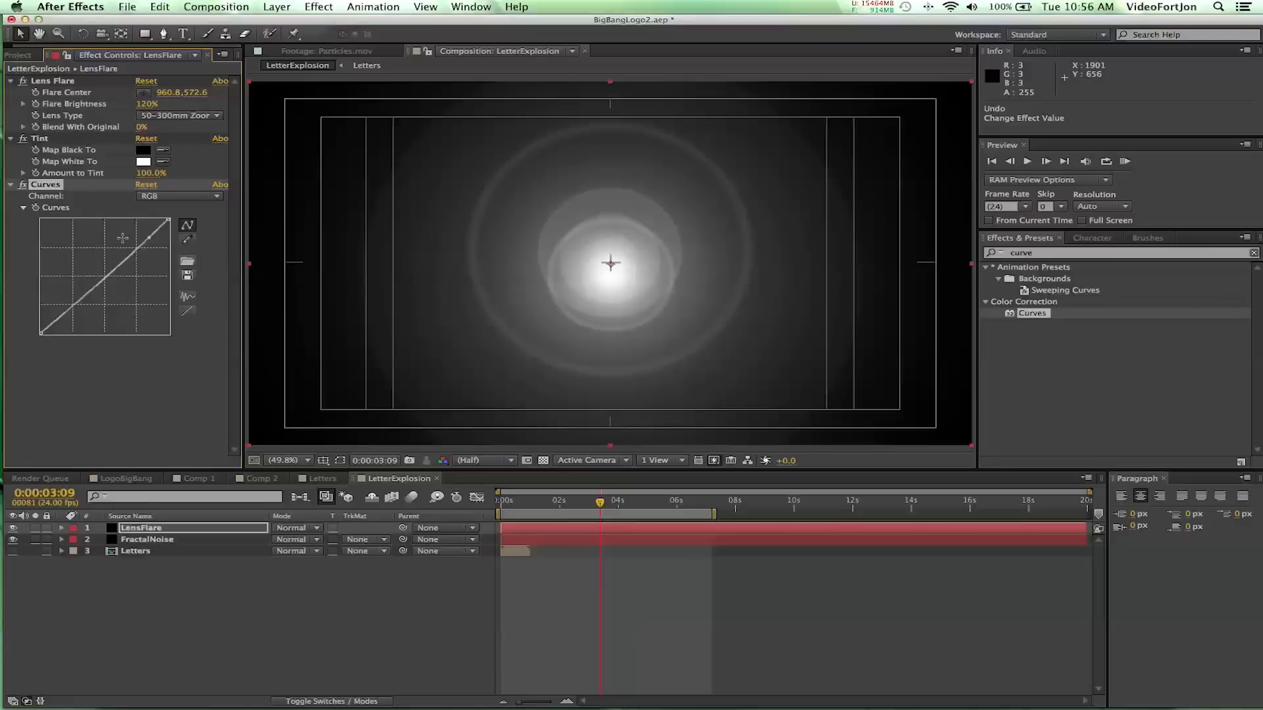
{"action": "left_click_drag", "start_coordinate": [145, 241], "coordinate": [121, 239]}
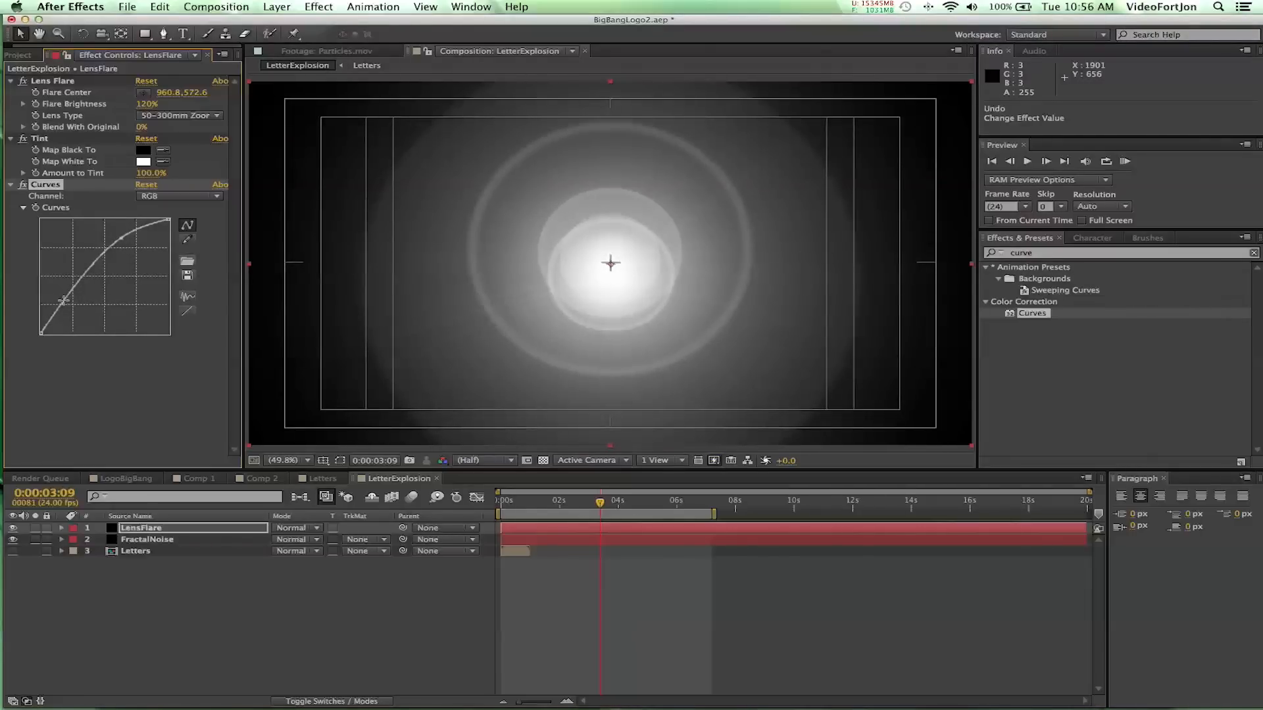
{"action": "left_click_drag", "start_coordinate": [75, 302], "coordinate": [85, 310]}
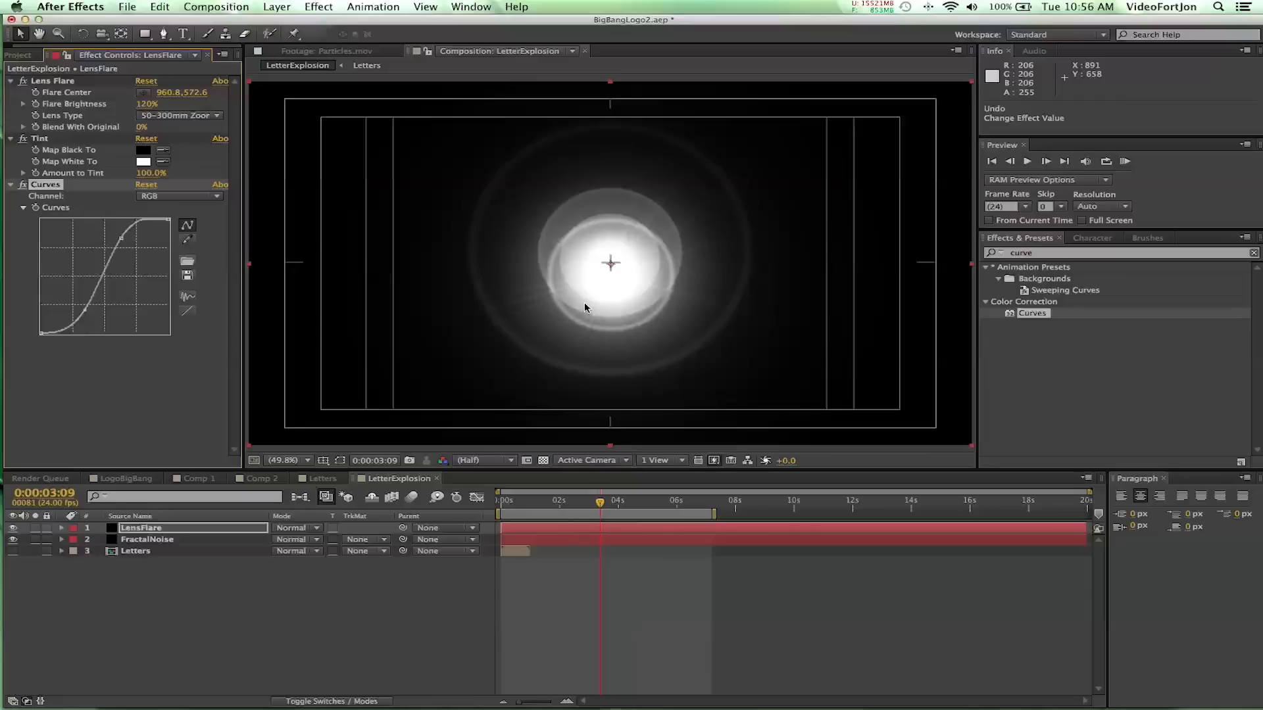
{"action": "left_click", "coordinate": [11, 139]}
{"action": "left_click", "coordinate": [11, 80]}
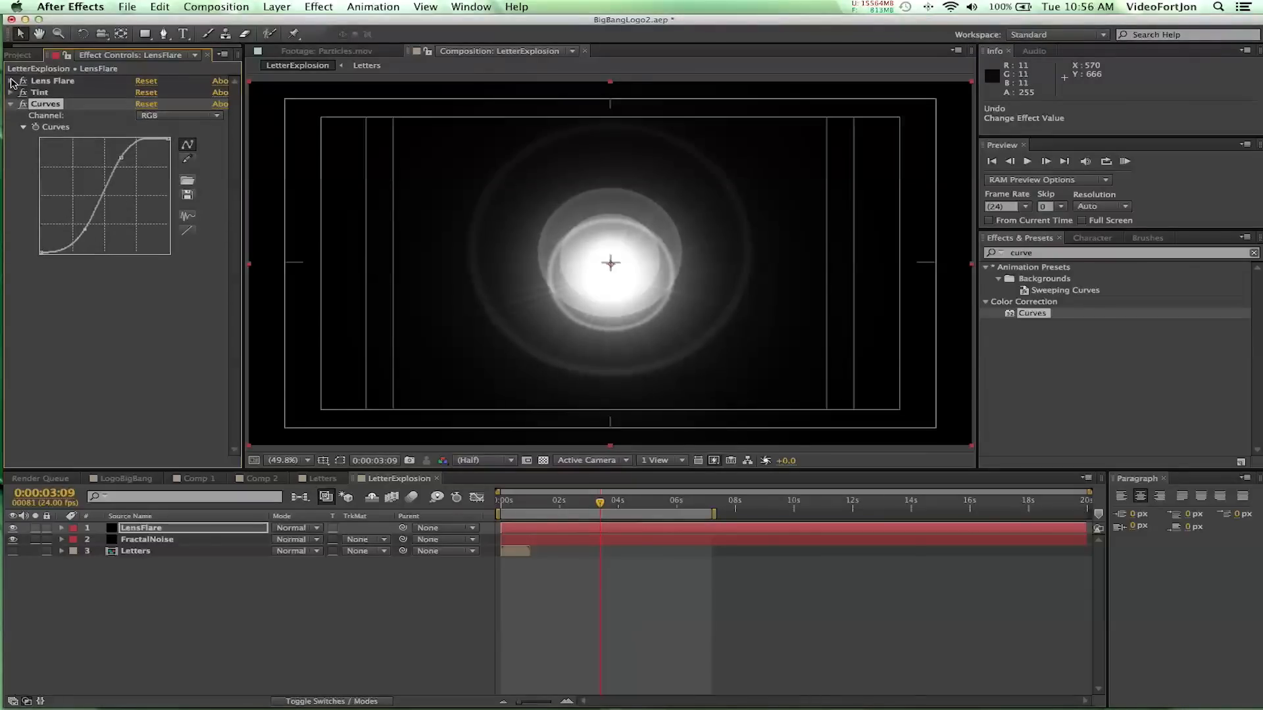
{"action": "left_click", "coordinate": [10, 105]}
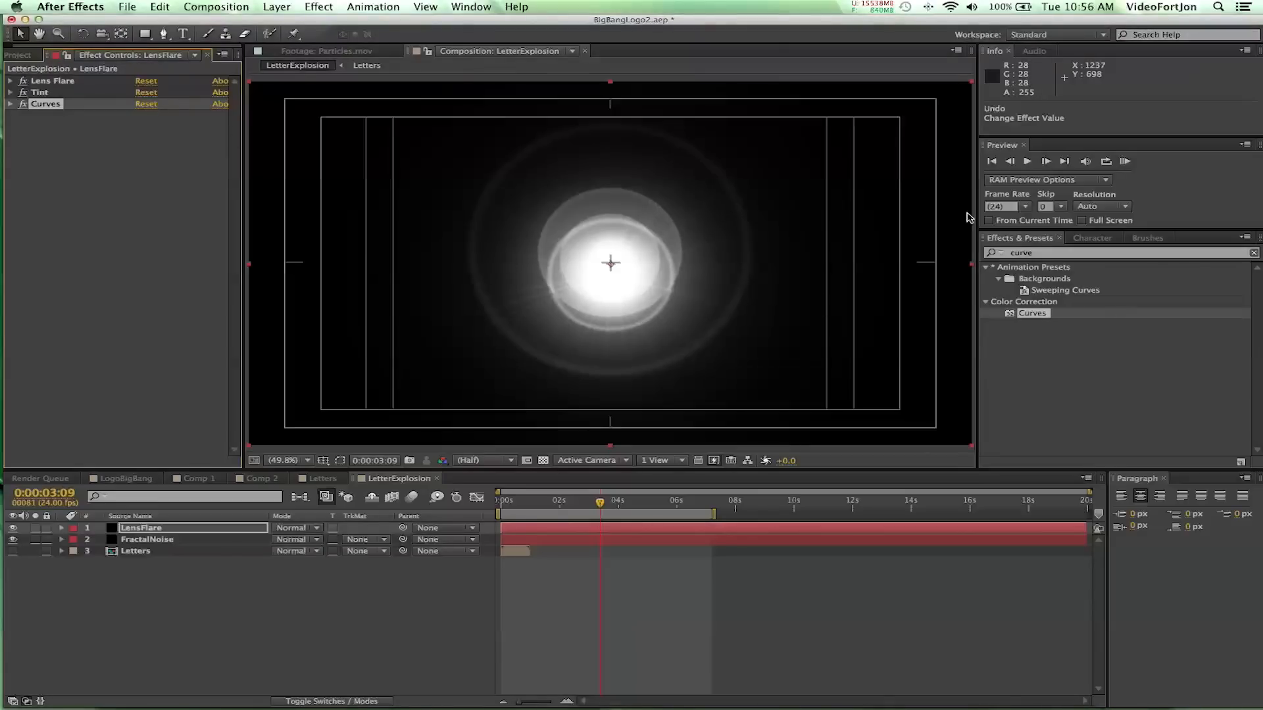
Apply Fast Blur to the LensFlare solid with Blurriness 37 and Repeat Edge Pixels enabled, and collapse its settings
{"action": "left_click", "coordinate": [1045, 254]}
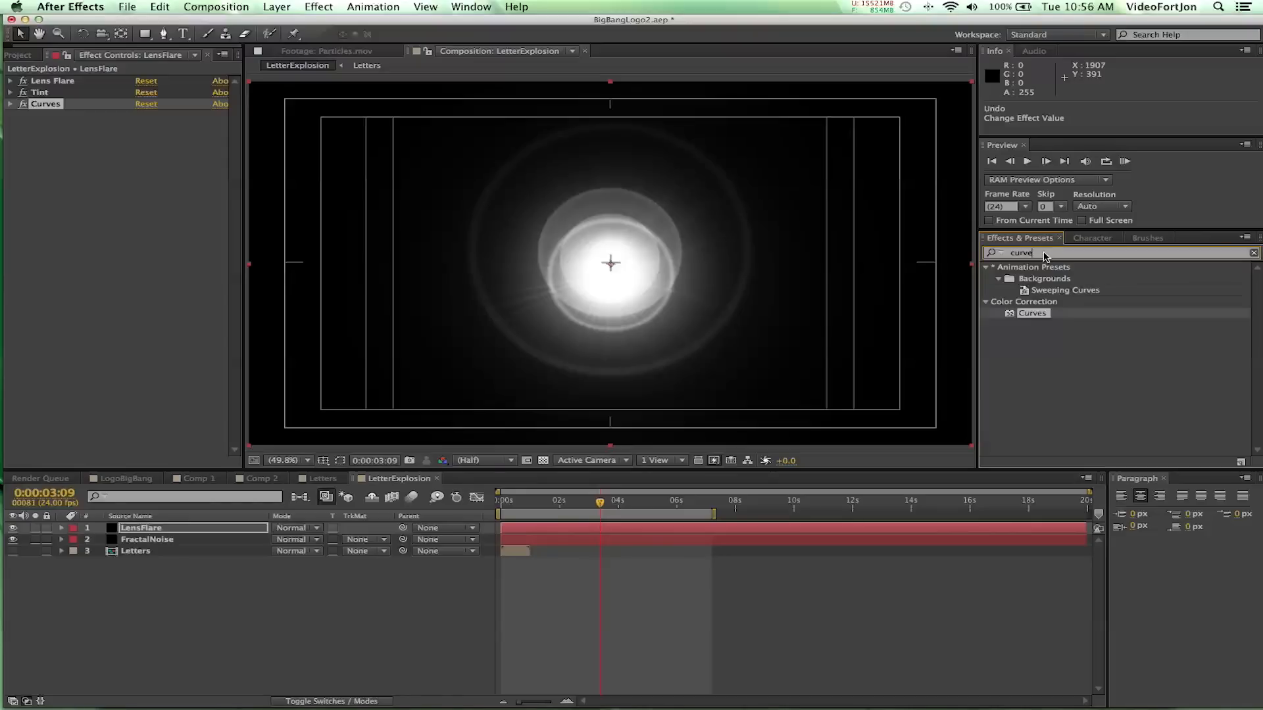
{"action": "type", "text": "fast"}
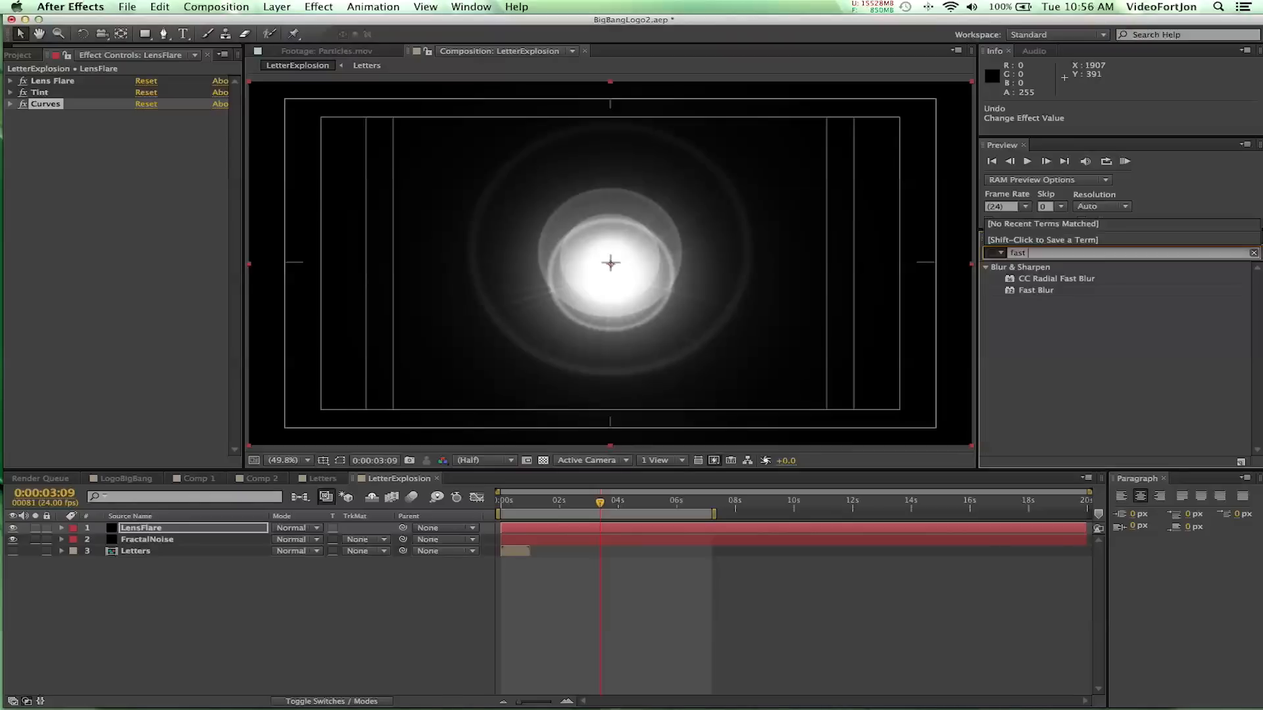
{"action": "double_click", "coordinate": [1023, 292]}
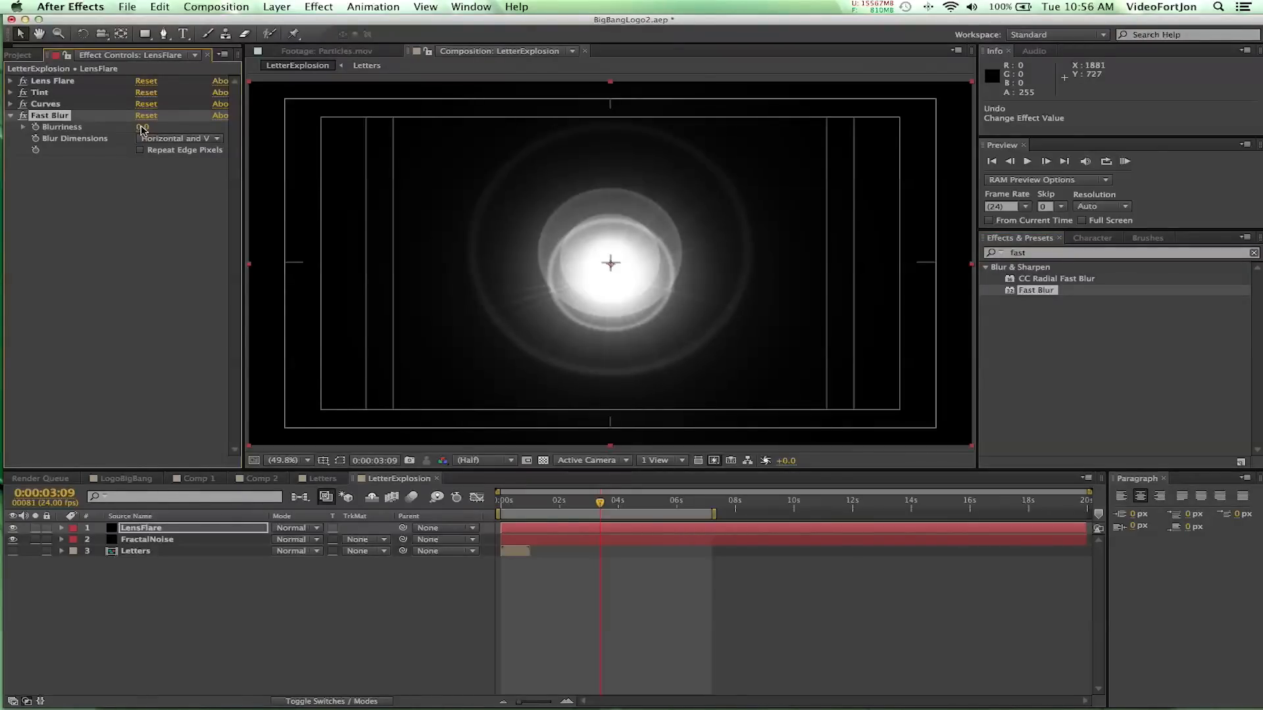
{"action": "left_click_drag", "start_coordinate": [142, 129], "coordinate": [172, 133]}
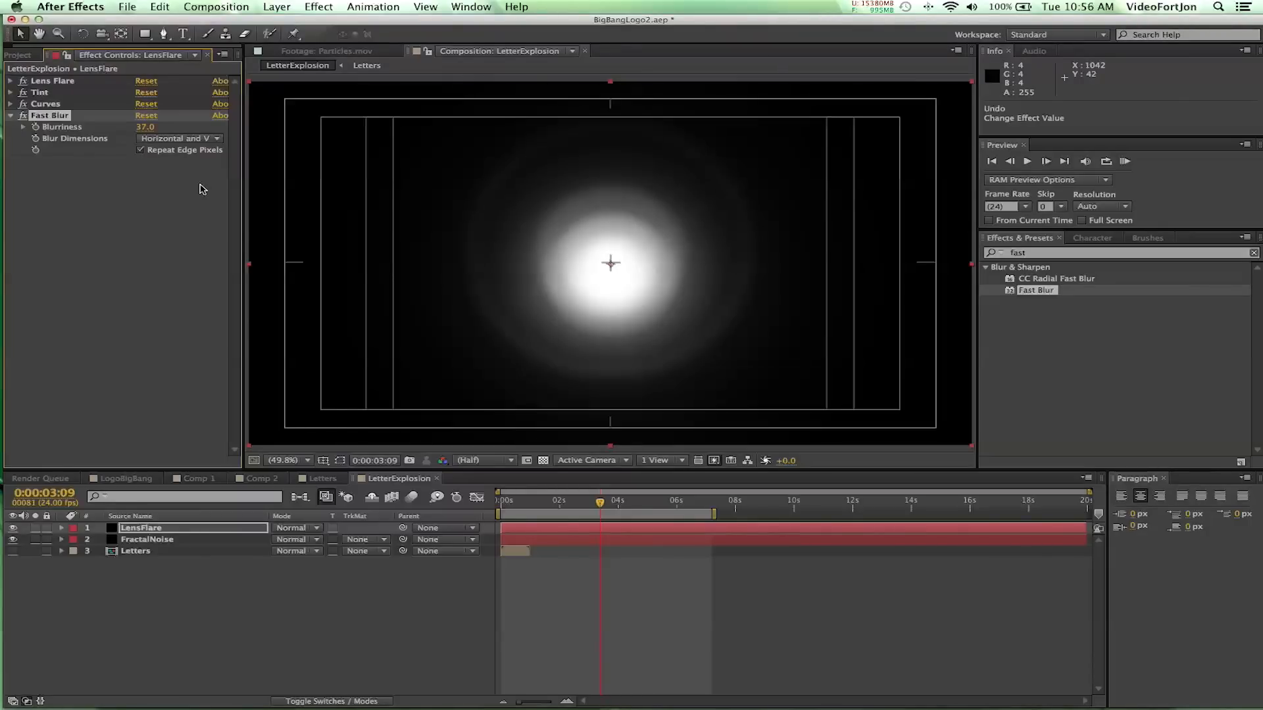
{"action": "left_click", "coordinate": [14, 116]}
{"action": "left_click", "coordinate": [62, 164]}
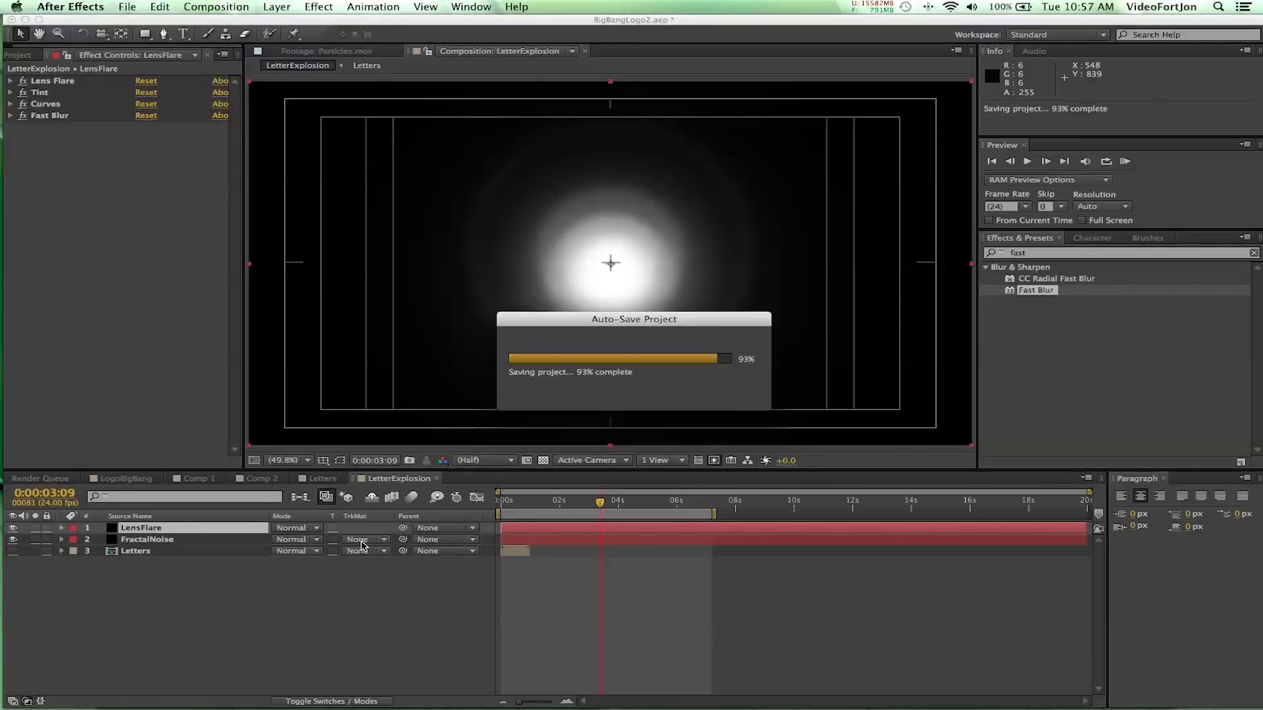
Set the FractalNoise layer's track matte to Luma Matte "LensFlare" and check the masked noise at different times
{"action": "left_click", "coordinate": [217, 540]}
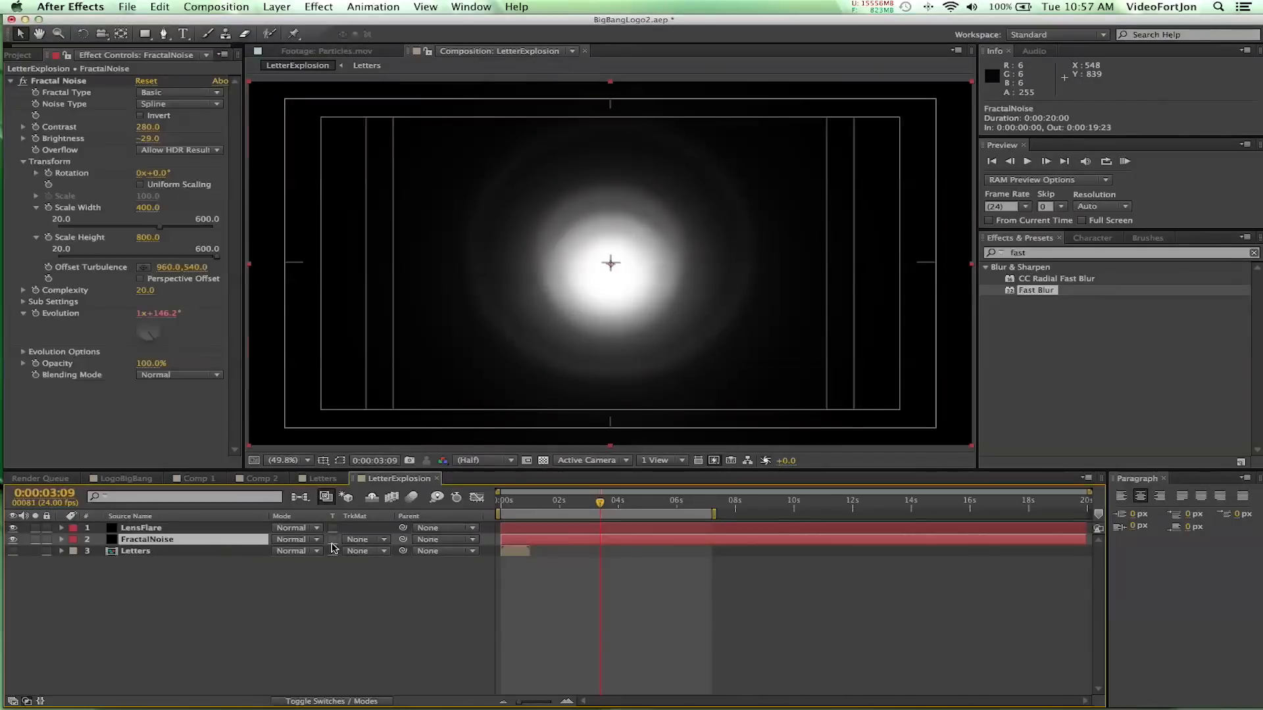
{"action": "left_click", "coordinate": [377, 540]}
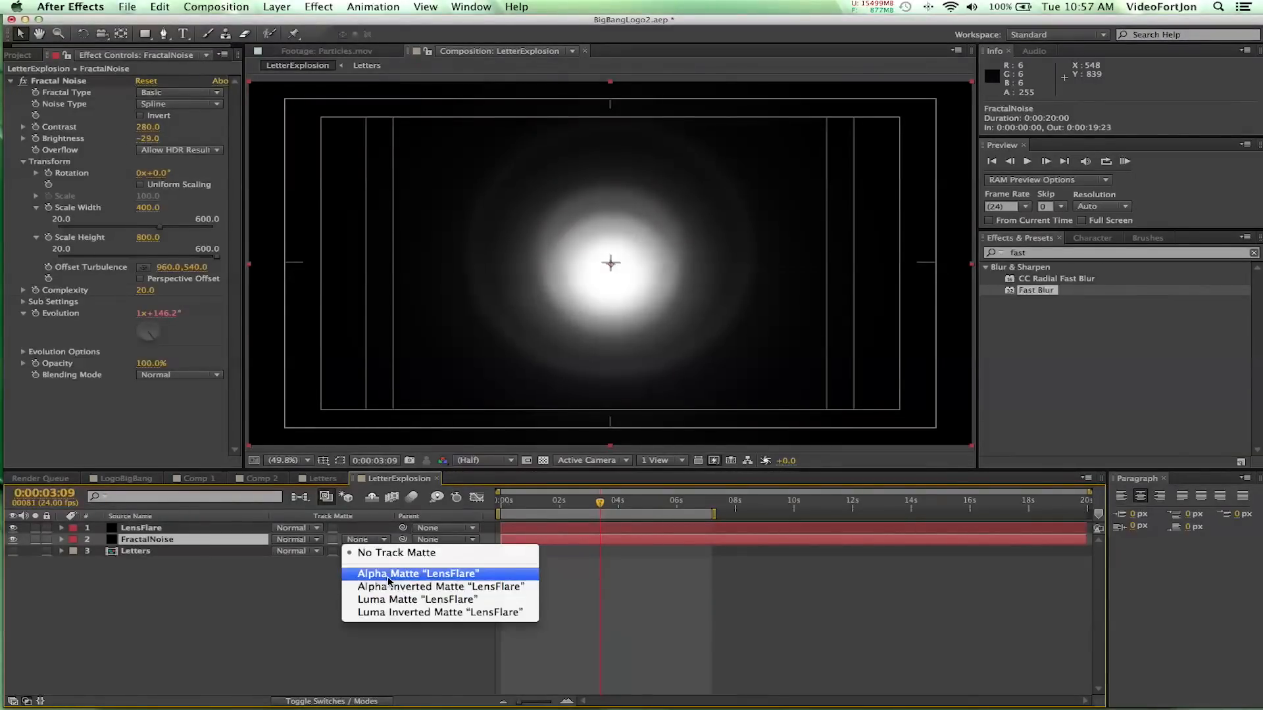
{"action": "left_click", "coordinate": [390, 600]}
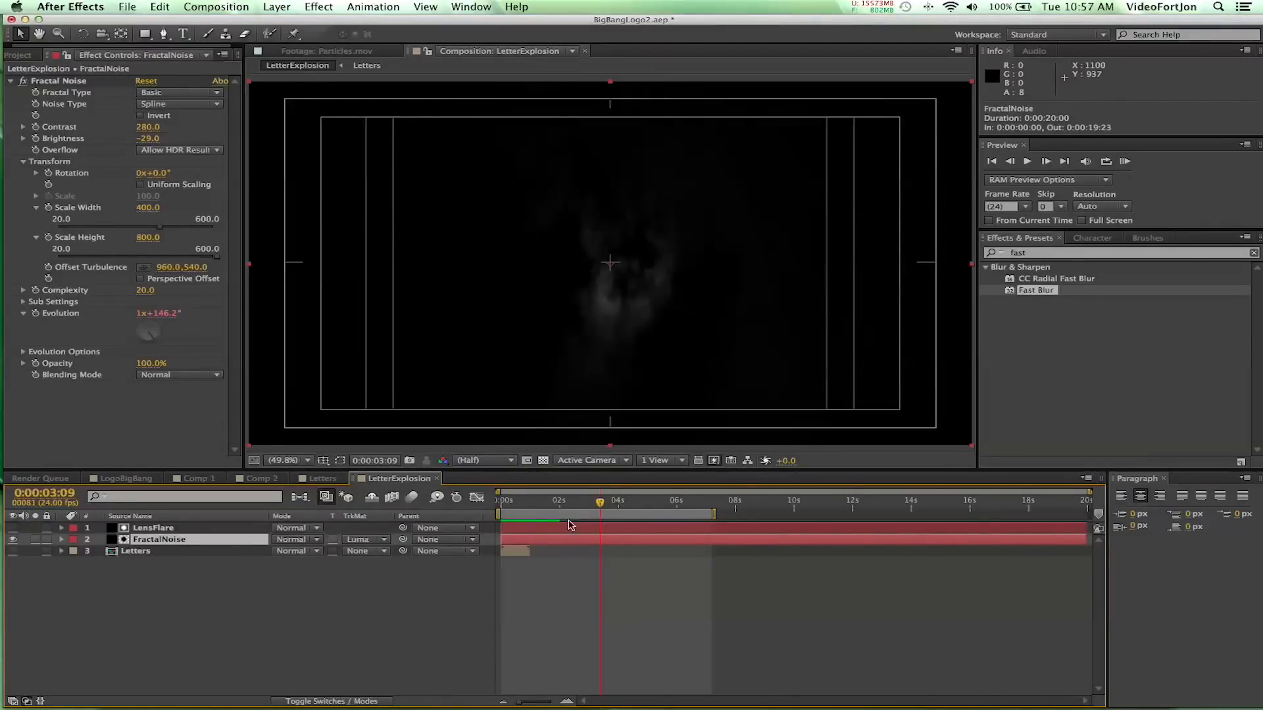
{"action": "left_click_drag", "start_coordinate": [534, 501], "coordinate": [649, 513]}
{"action": "left_click", "coordinate": [669, 517]}
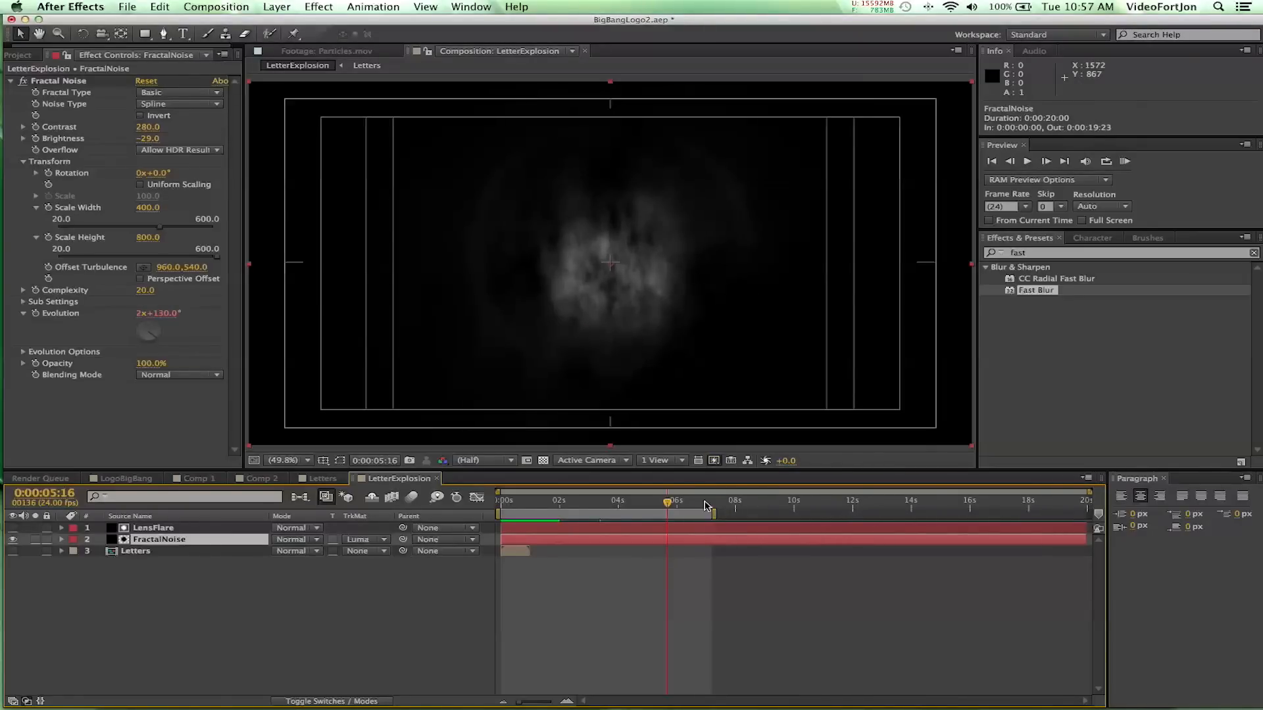
Extend the end of the work area to about 0:00:19:03 and check the noise further along the timeline
{"action": "left_click_drag", "start_coordinate": [713, 513], "coordinate": [679, 505]}
{"action": "left_click_drag", "start_coordinate": [837, 514], "coordinate": [1064, 514]}
{"action": "left_click_drag", "start_coordinate": [677, 503], "coordinate": [704, 503]}
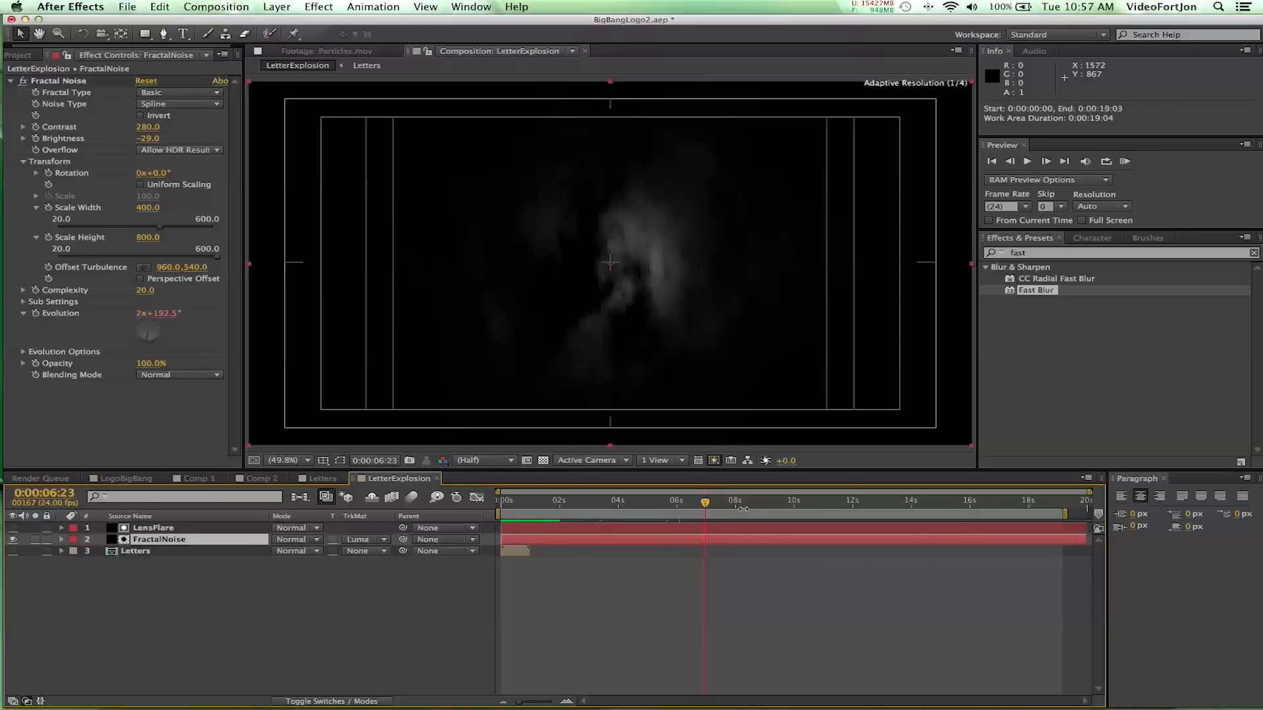
{"action": "left_click", "coordinate": [769, 503]}
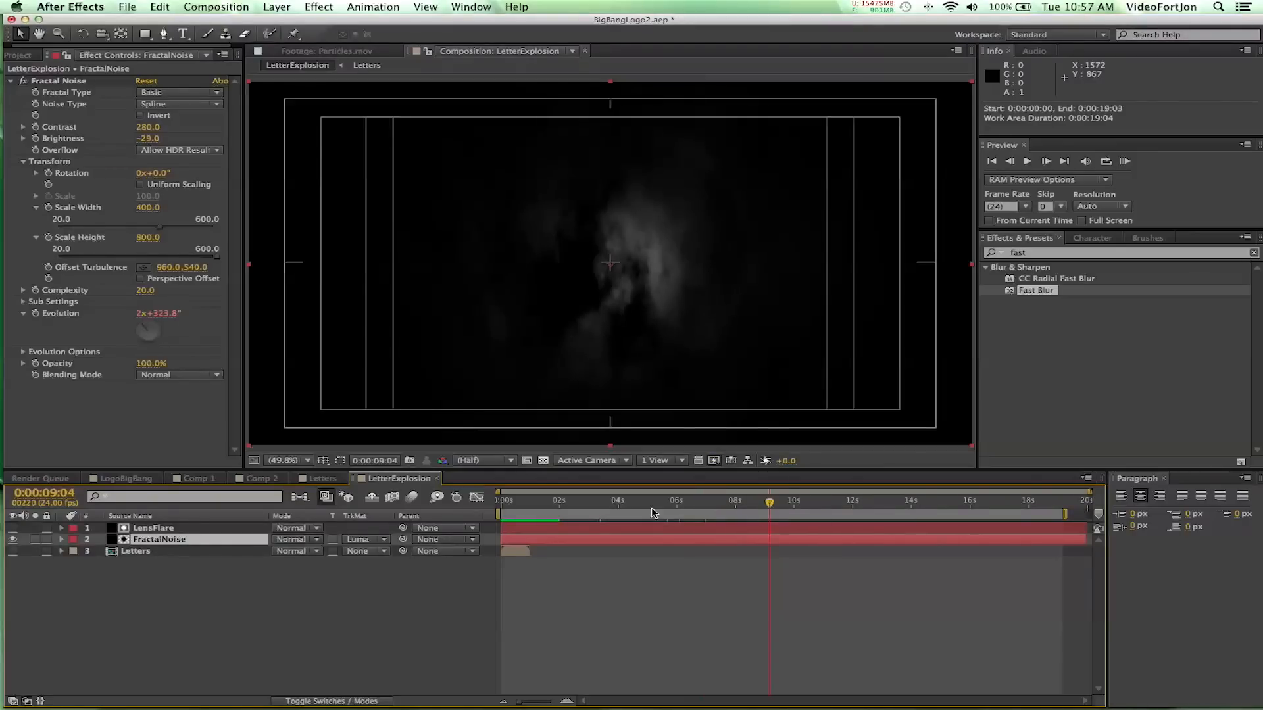
Reveal the LensFlare layer's opacity and start keyframing it at 100% at 0:00:04:00
{"action": "left_click", "coordinate": [152, 528]}
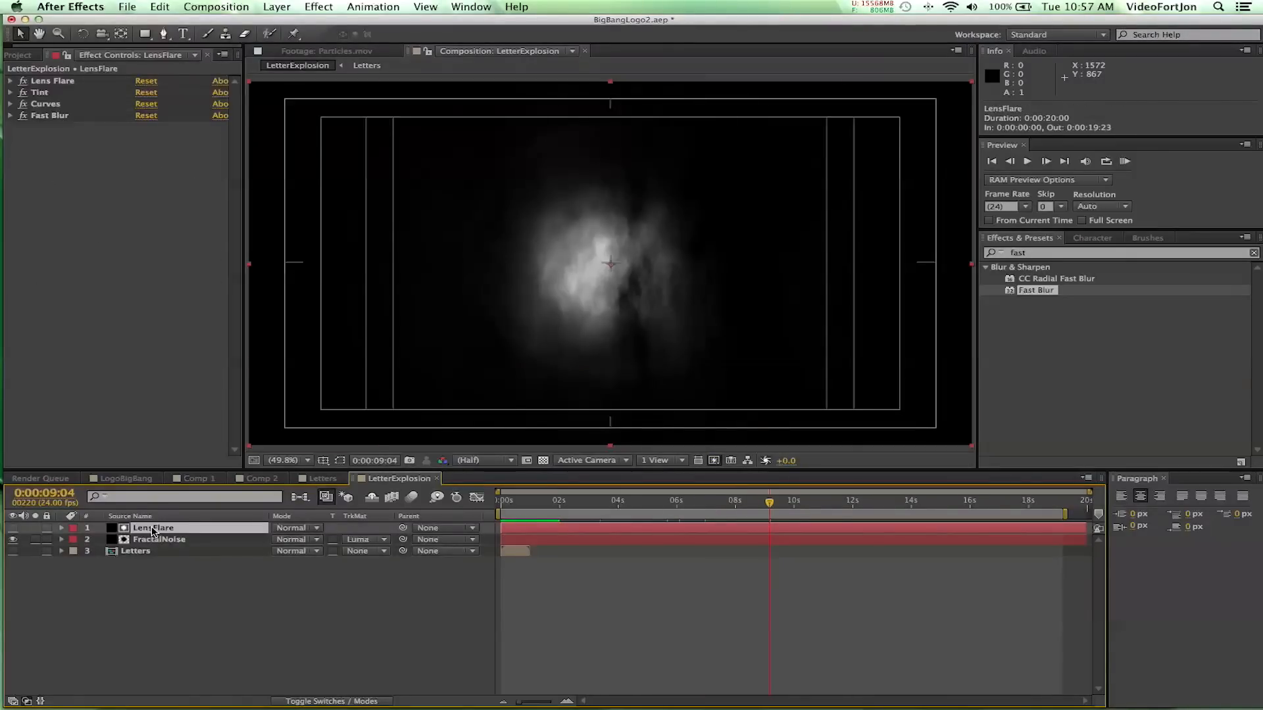
{"action": "key", "text": "t"}
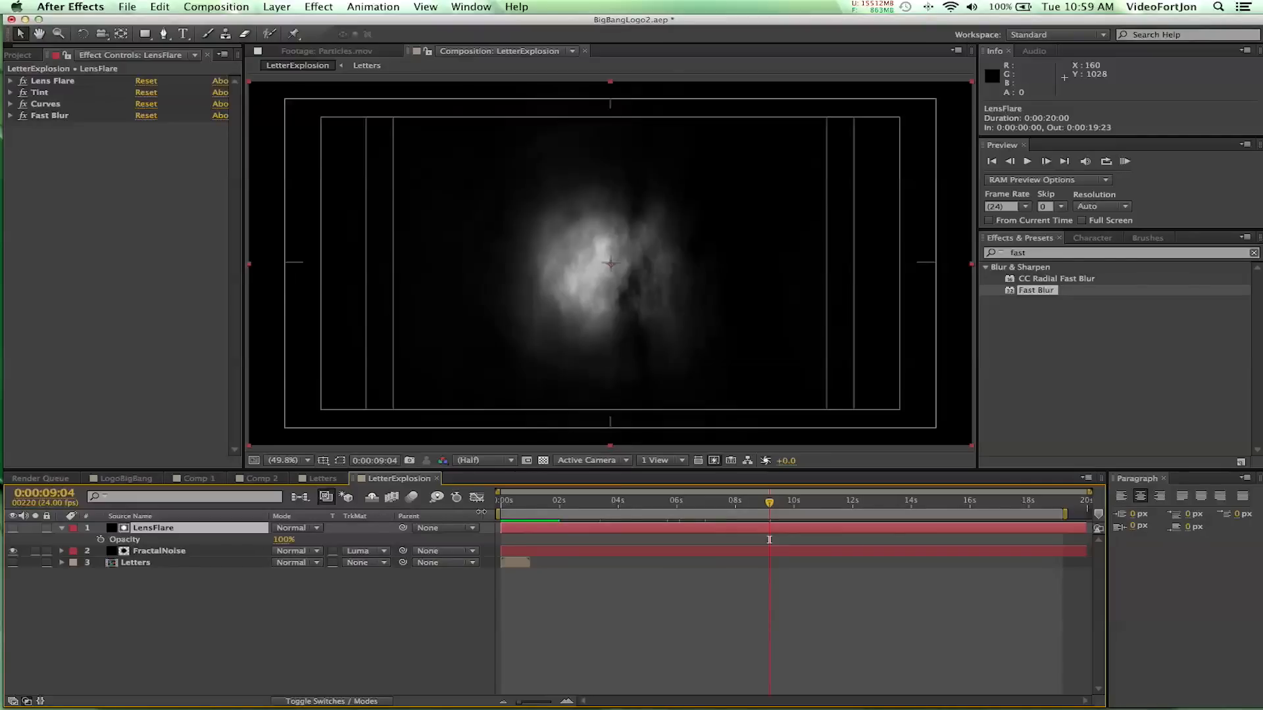
{"action": "left_click", "coordinate": [620, 504]}
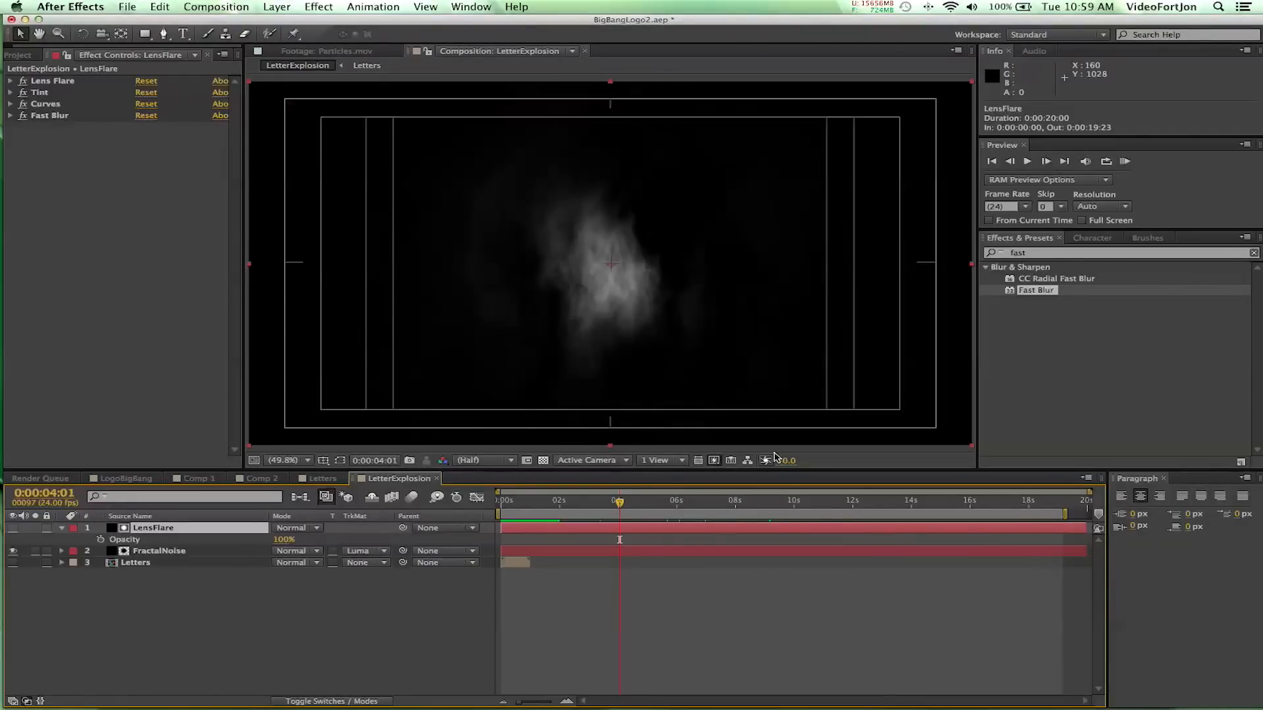
{"action": "left_click", "coordinate": [1011, 162]}
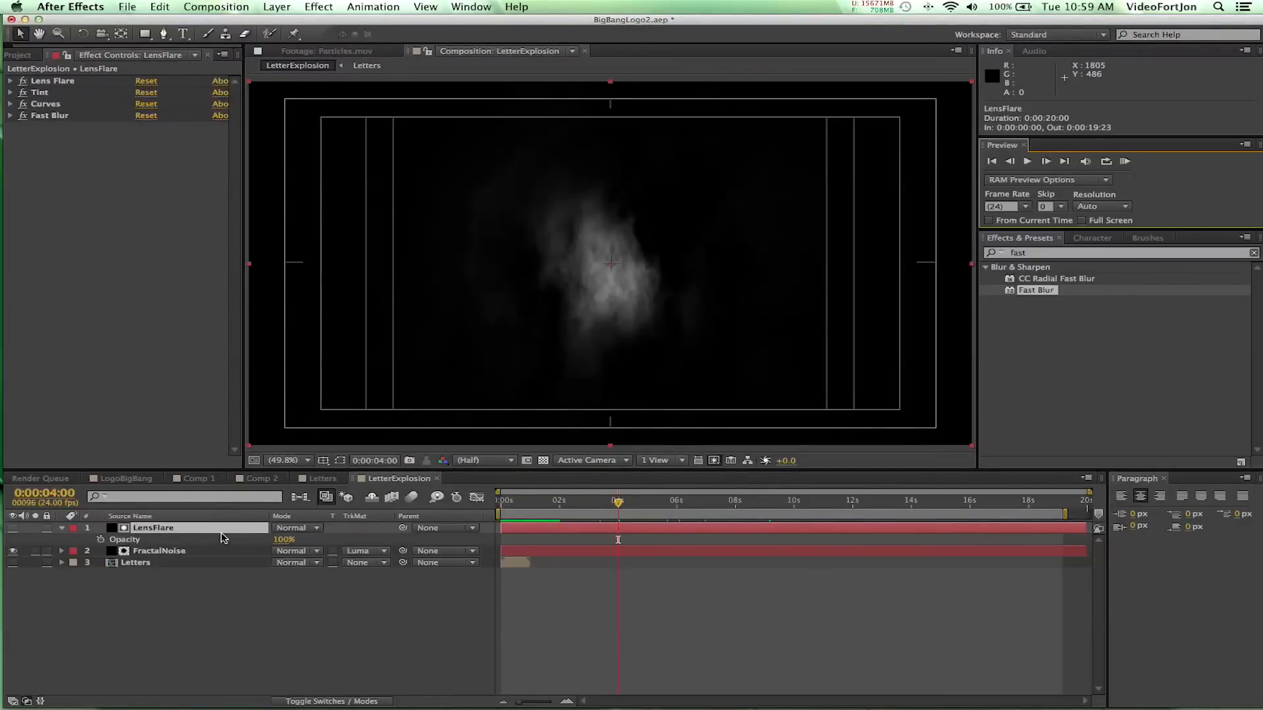
{"action": "left_click", "coordinate": [101, 539]}
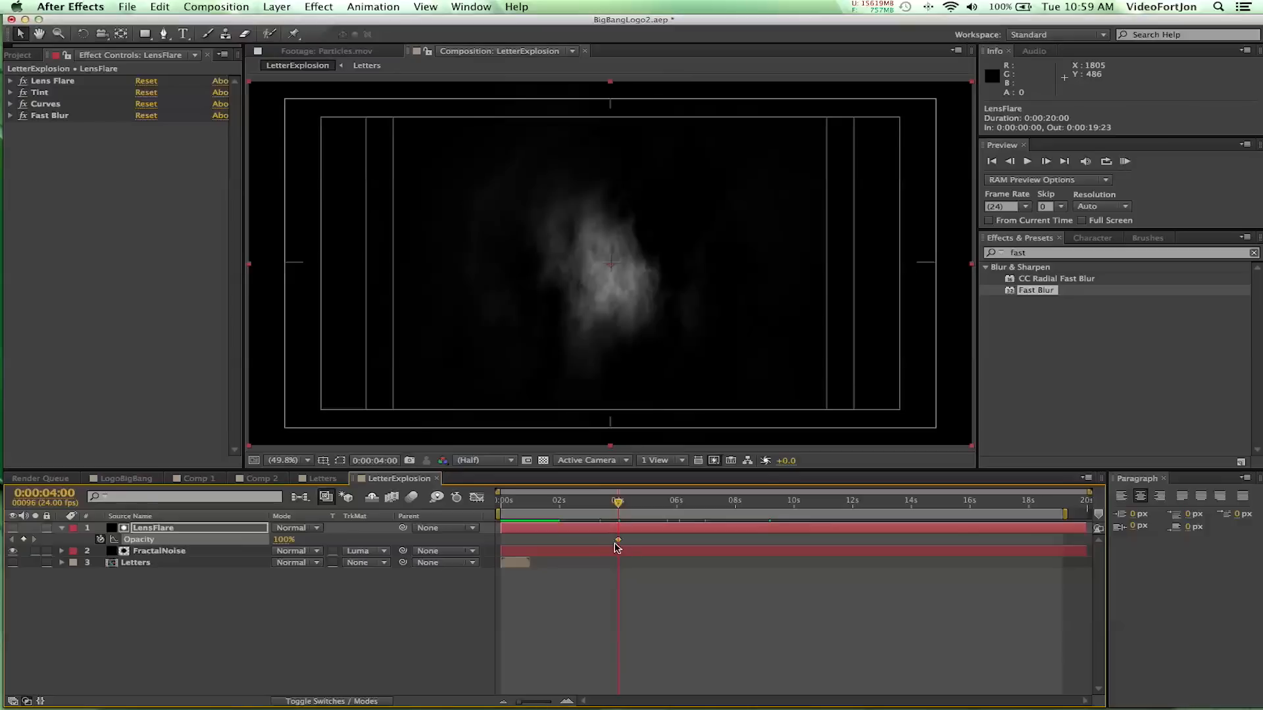
Keyframe the LensFlare opacity at 45% at 0:00:06:00
{"action": "left_click", "coordinate": [677, 508]}
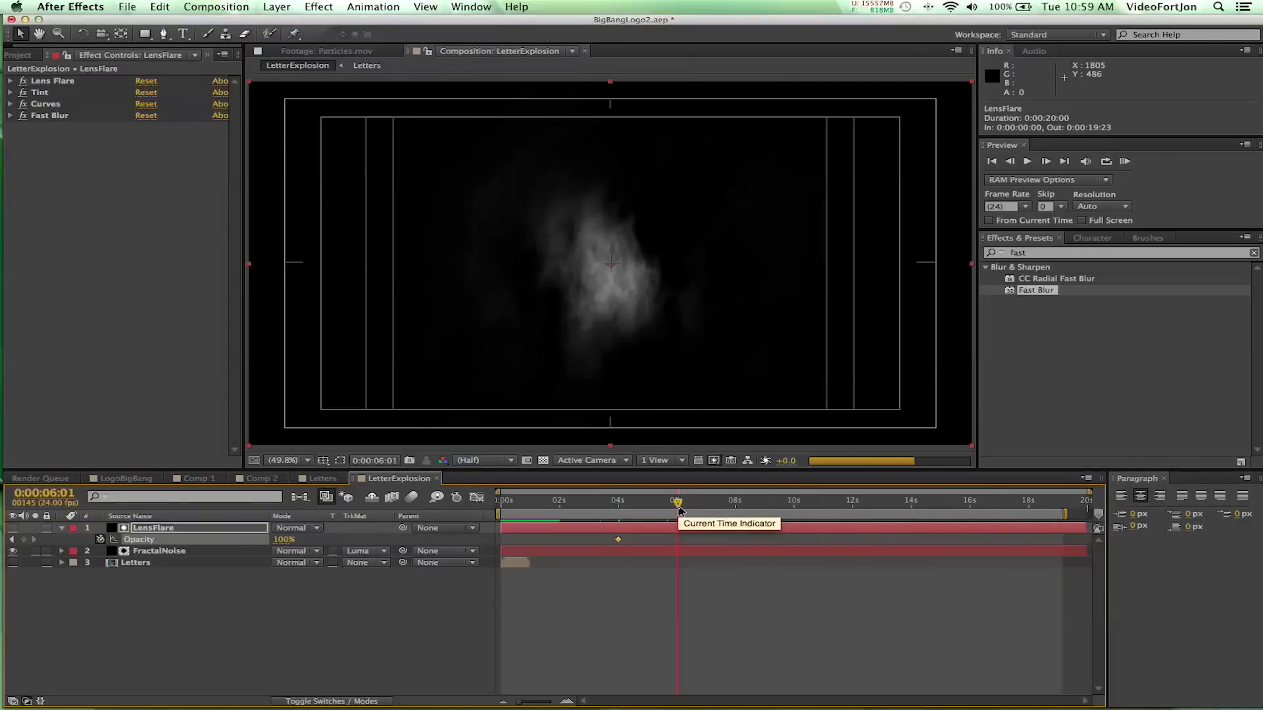
{"action": "left_click", "coordinate": [1011, 164]}
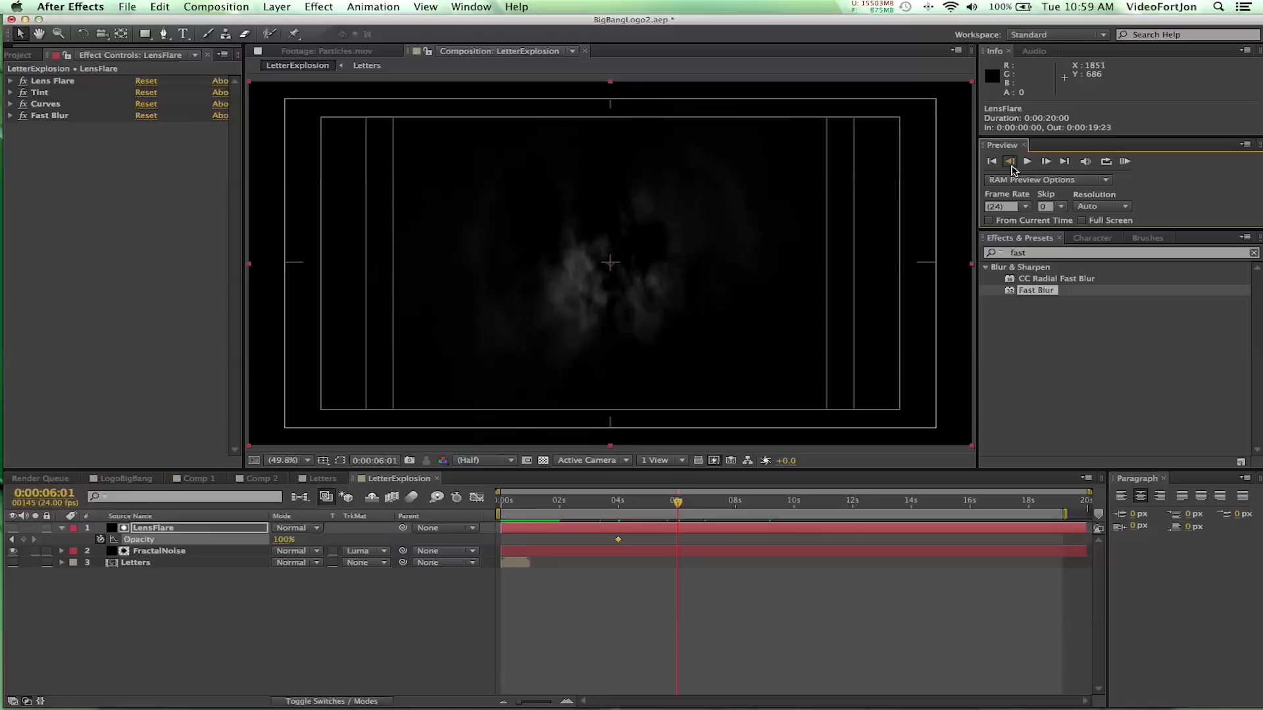
{"action": "left_click", "coordinate": [284, 539]}
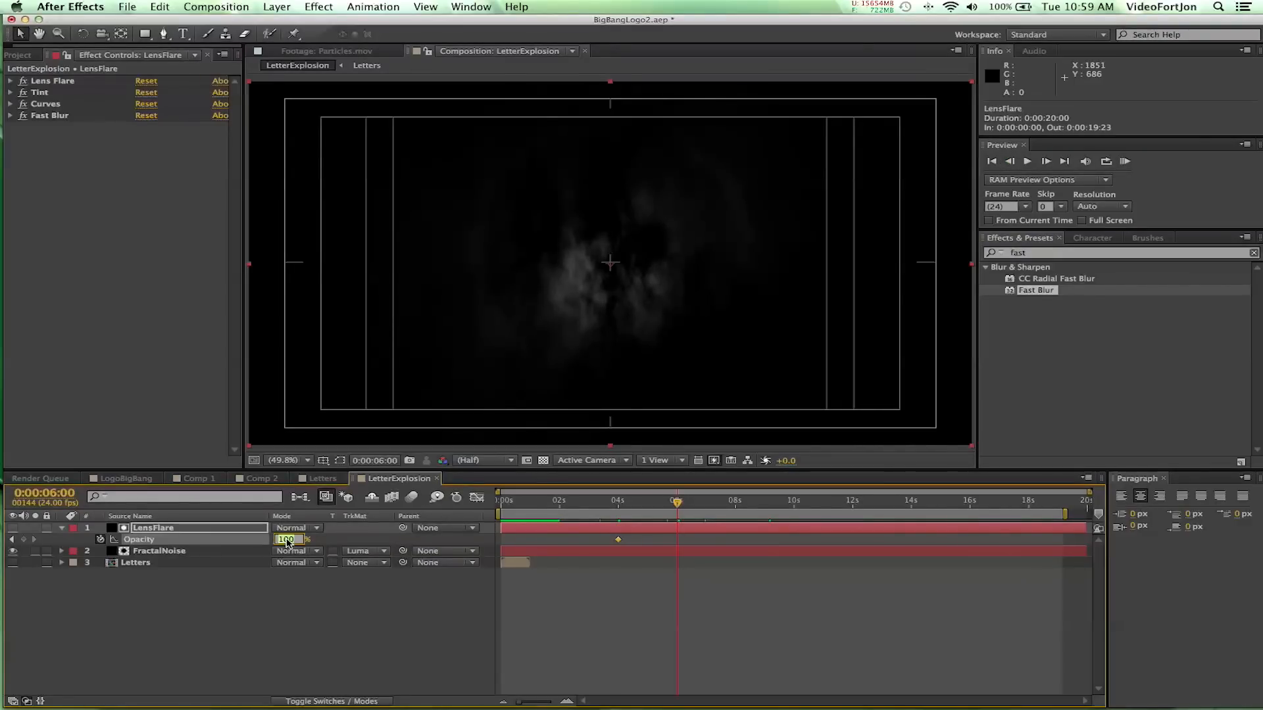
{"action": "type", "text": "45"}
{"action": "key", "text": "Return"}
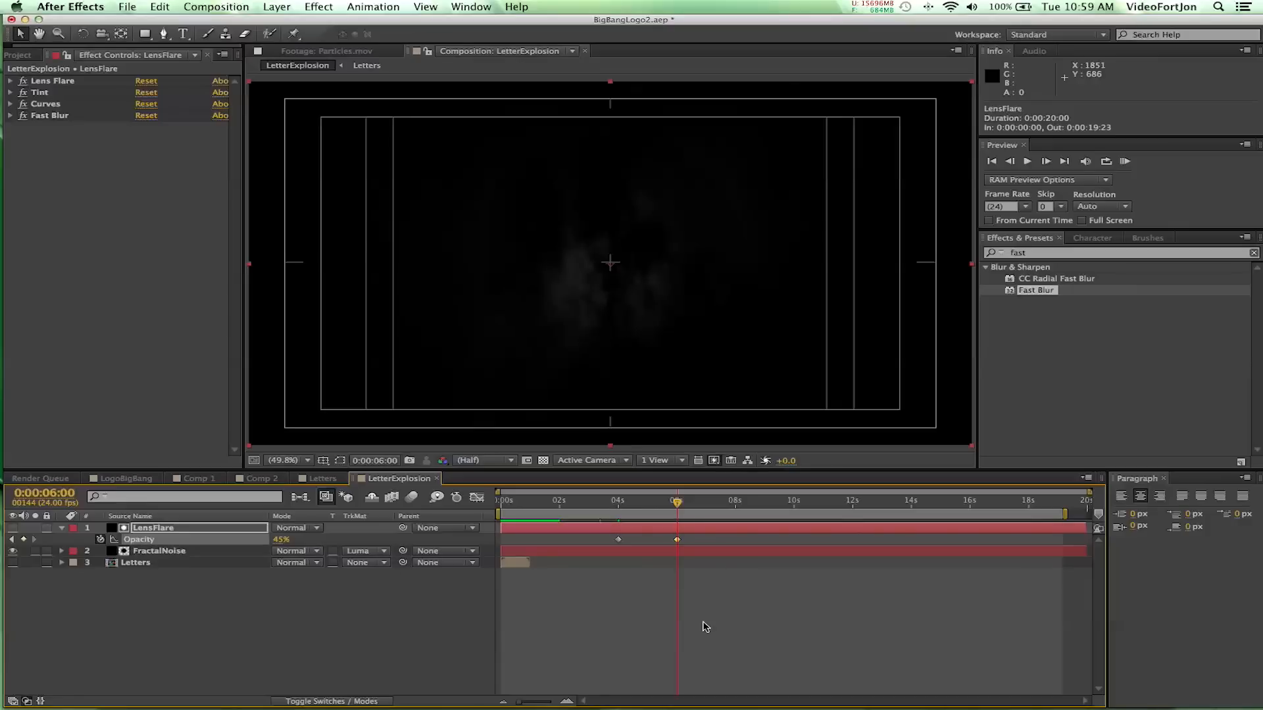
Add a LensFlare opacity keyframe holding 45% at 0:00:08:00
{"action": "left_click", "coordinate": [736, 503]}
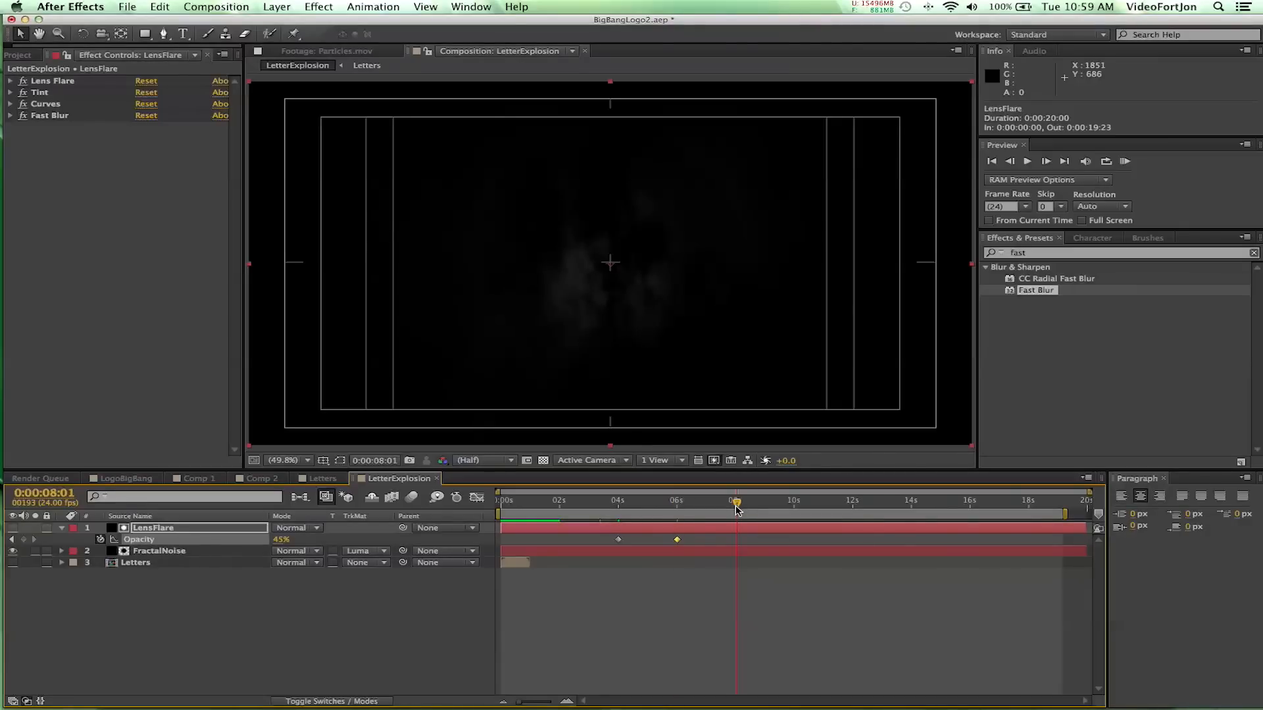
{"action": "left_click", "coordinate": [1009, 162]}
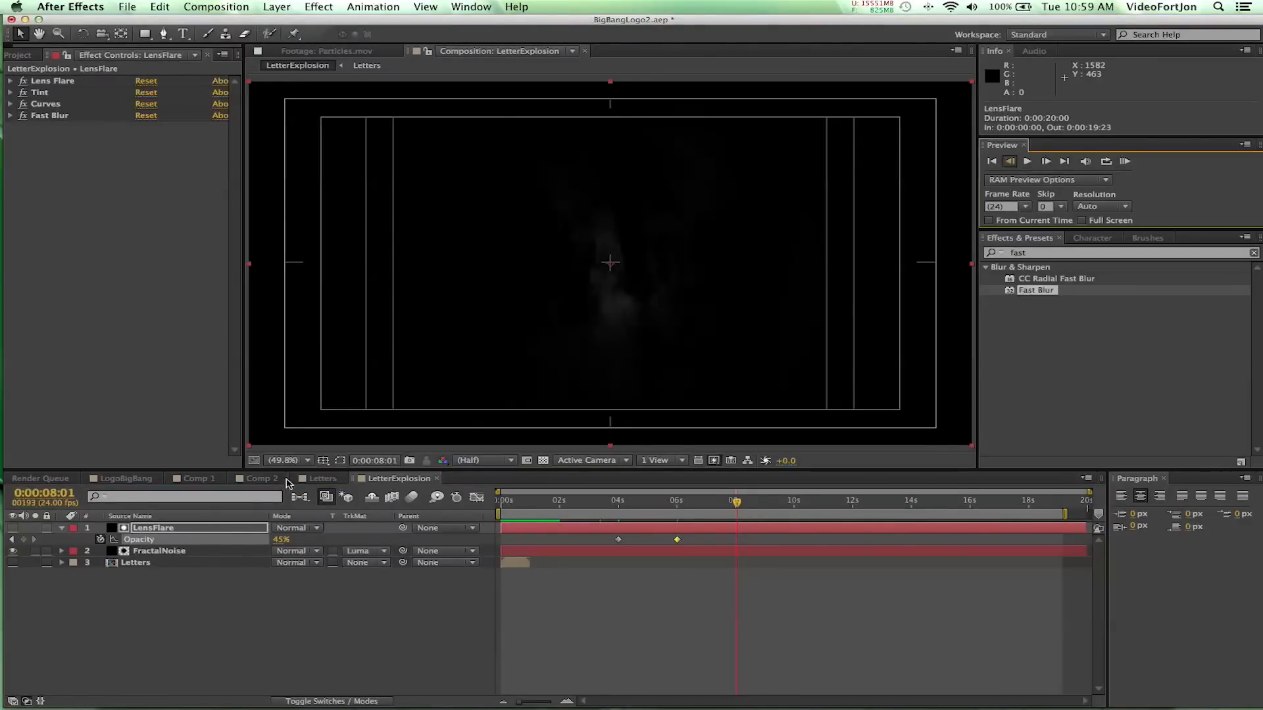
{"action": "left_click", "coordinate": [24, 539]}
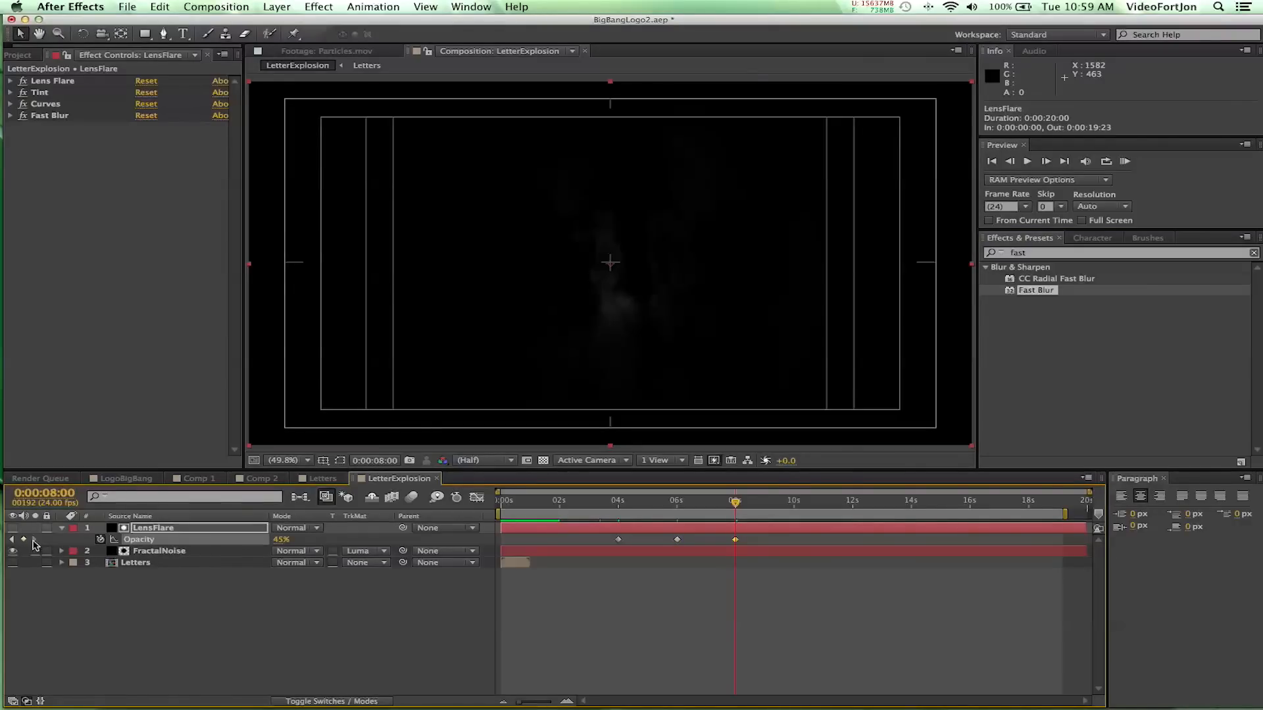
Keyframe the LensFlare opacity at 65% at 0:00:10:00
{"action": "left_click", "coordinate": [794, 504]}
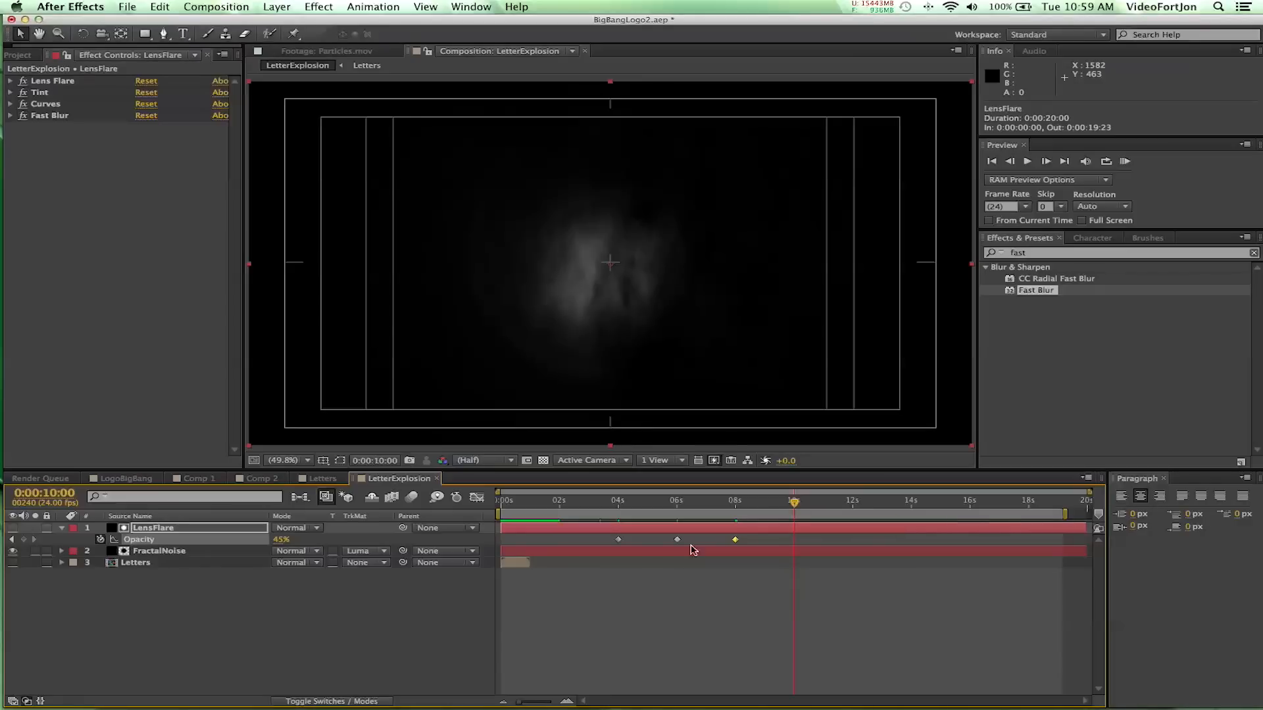
{"action": "left_click", "coordinate": [279, 539]}
{"action": "type", "text": "65"}
Keyframe the LensFlare opacity at 0% at 0:00:11:00
{"action": "left_click", "coordinate": [822, 507]}
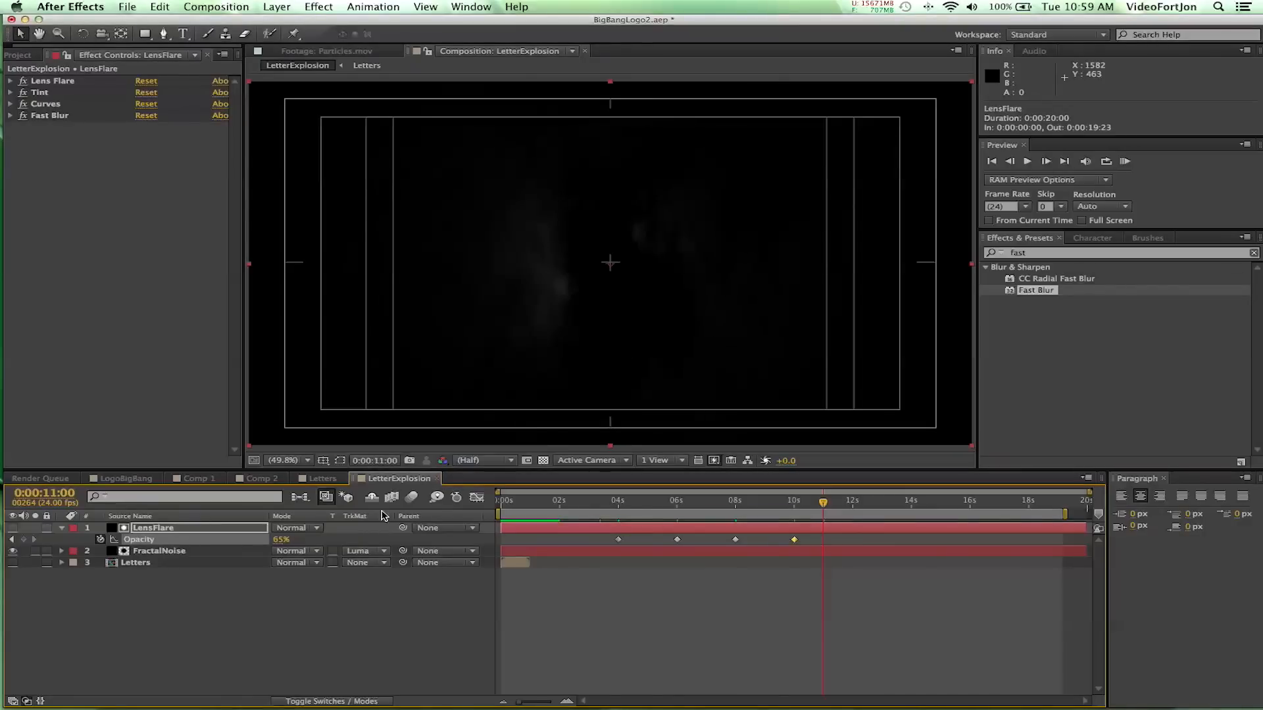
{"action": "left_click", "coordinate": [281, 540]}
{"action": "type", "text": "0"}
{"action": "key", "text": "Return"}
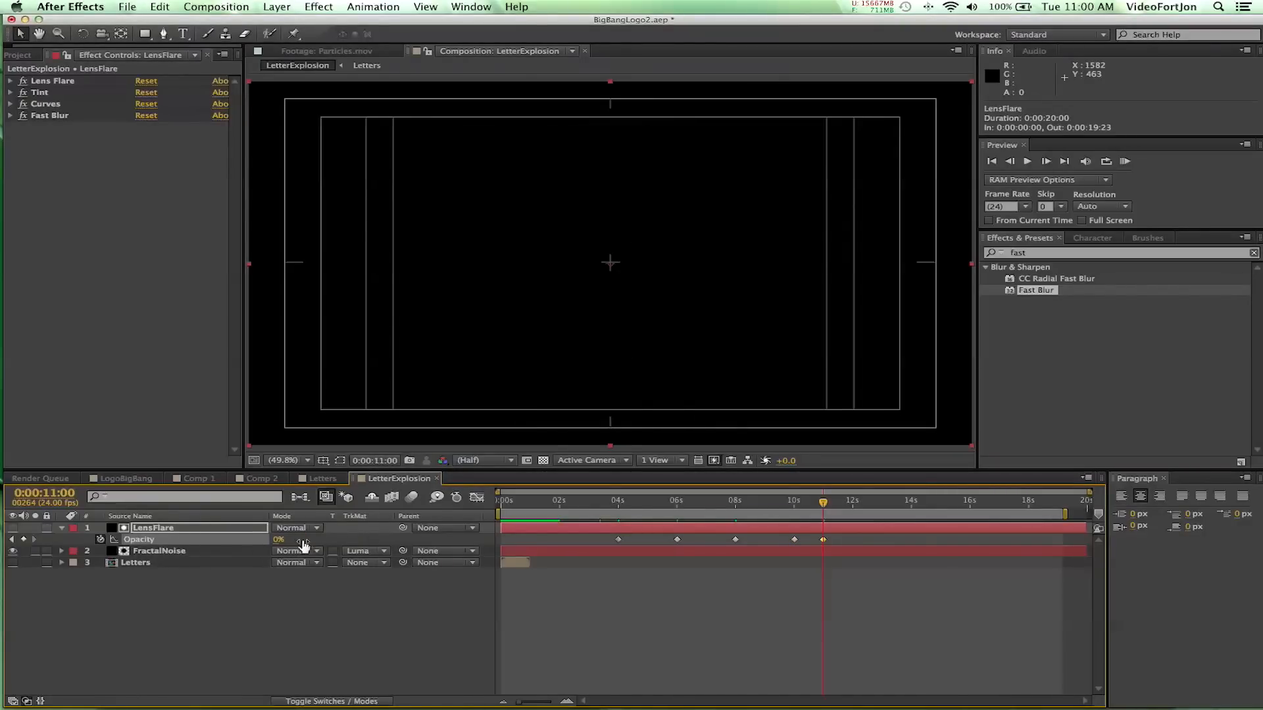
End the work area at 0:00:12:00, preview the matted noise animation and collapse the LensFlare layer's properties
{"action": "left_click", "coordinate": [853, 506]}
{"action": "key", "text": "n"}
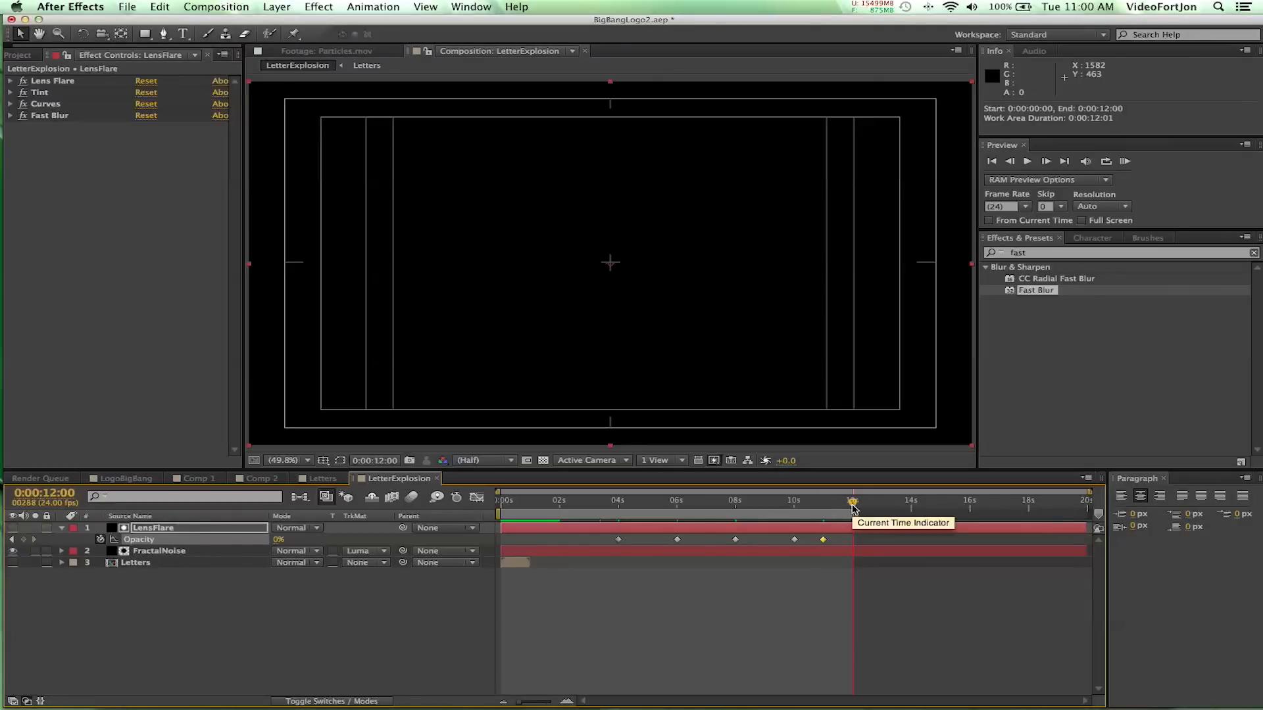
{"action": "left_click_drag", "start_coordinate": [853, 506], "coordinate": [517, 526]}
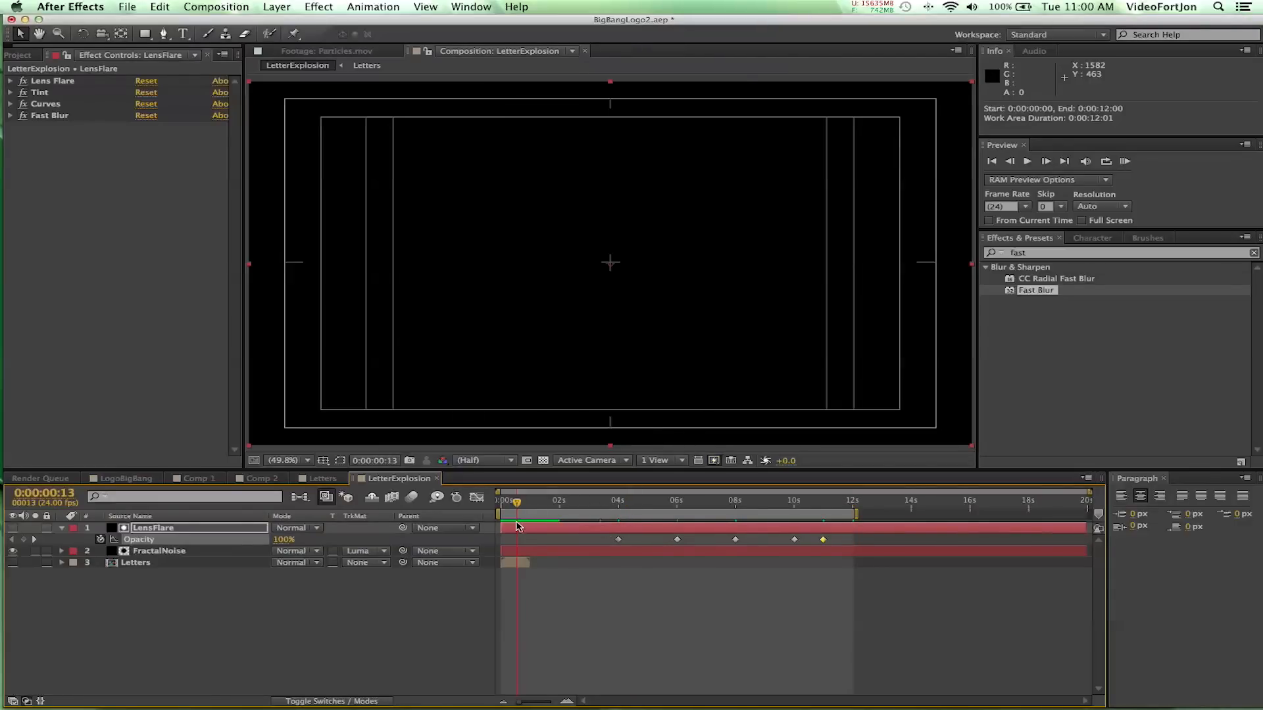
{"action": "key", "text": "space"}
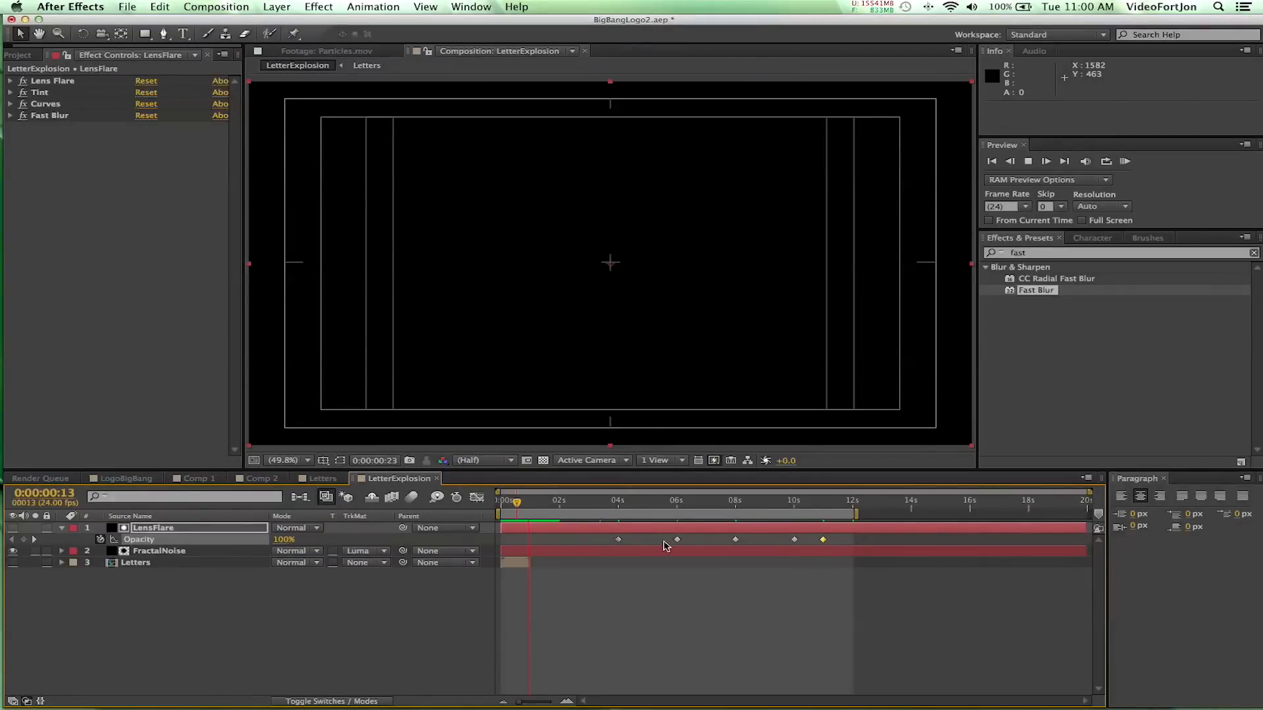
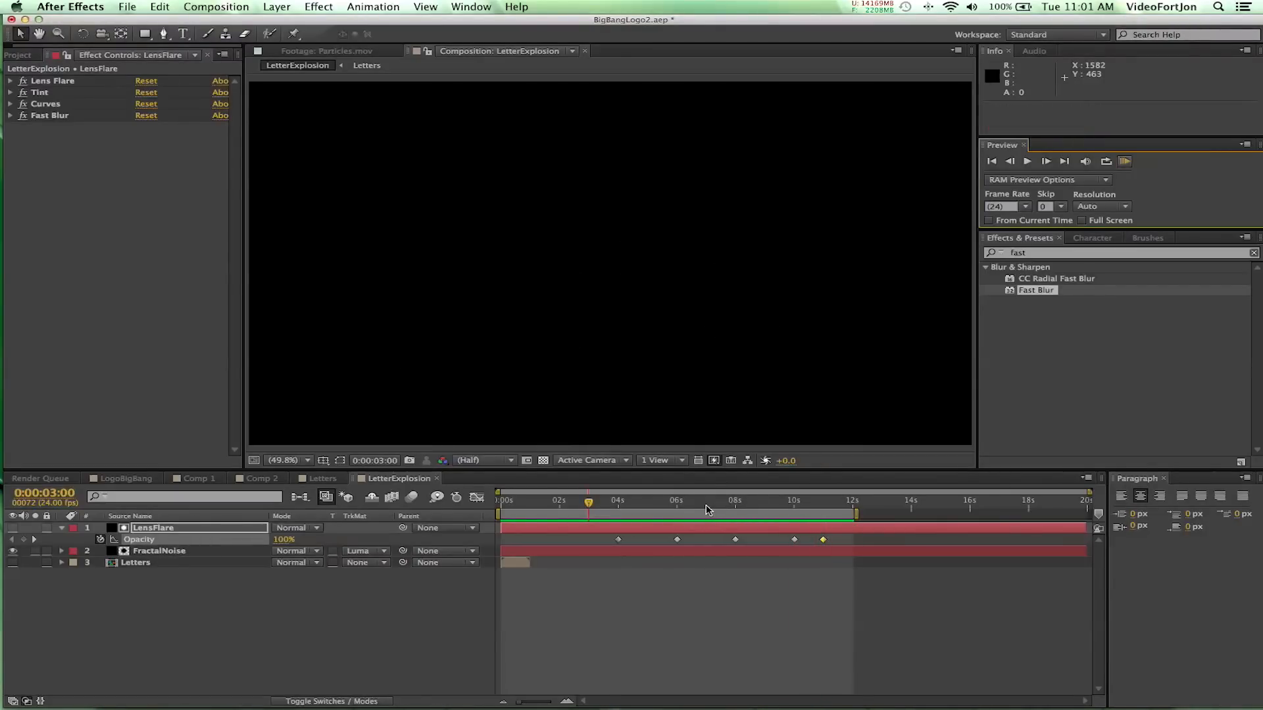
{"action": "left_click", "coordinate": [670, 508]}
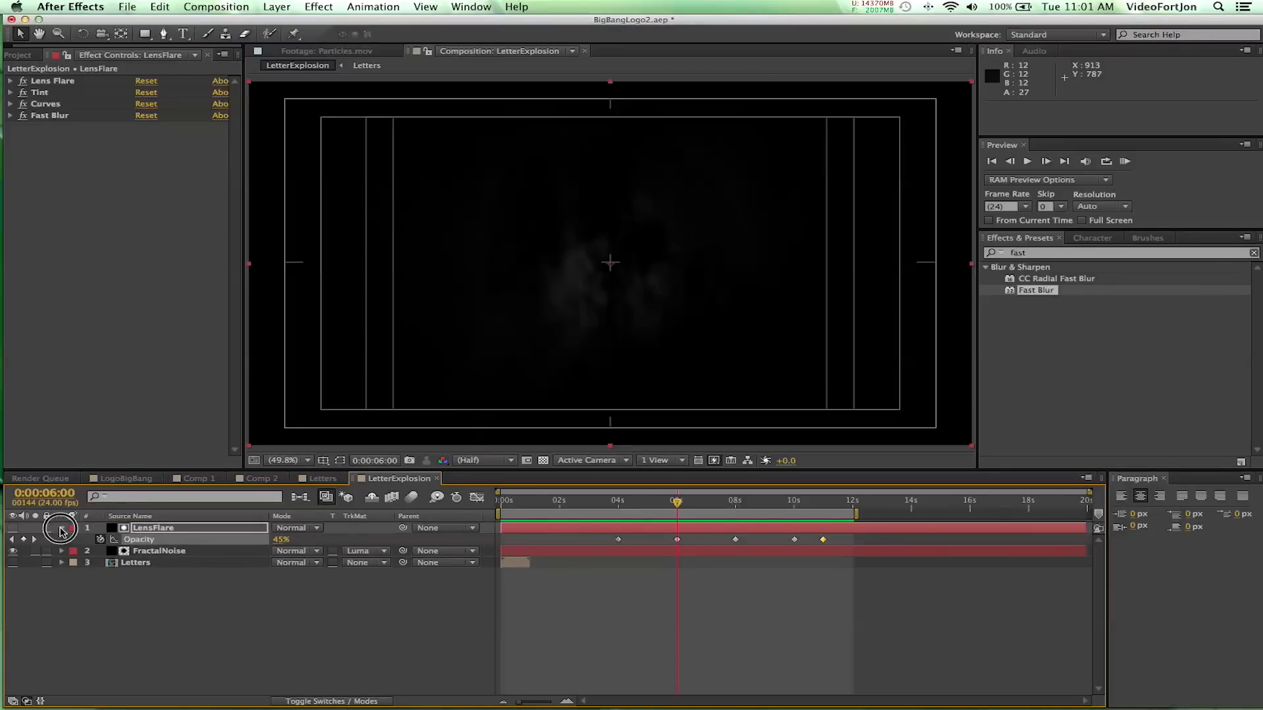
{"action": "left_click", "coordinate": [62, 528]}
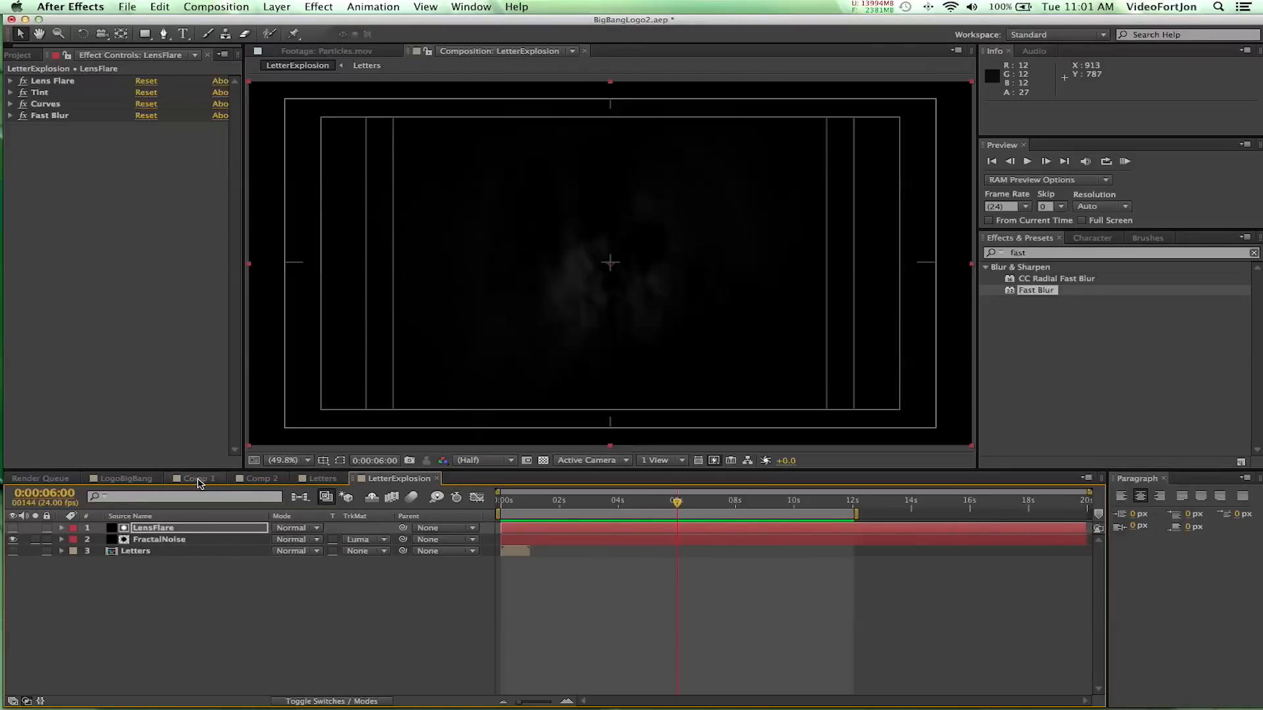
Examine the finished explosion in the LogoBigBang composition around 0:00:05:02 and return to LetterExplosion
{"action": "left_click", "coordinate": [126, 478]}
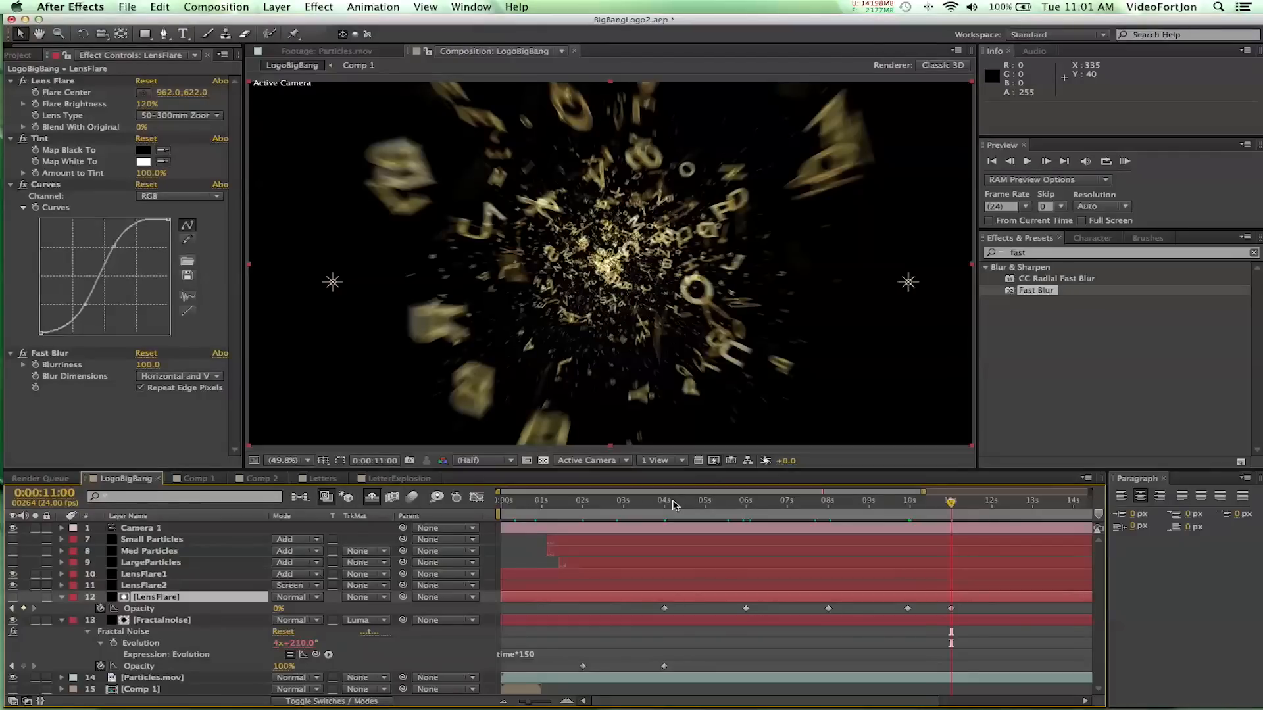
{"action": "left_click", "coordinate": [708, 507]}
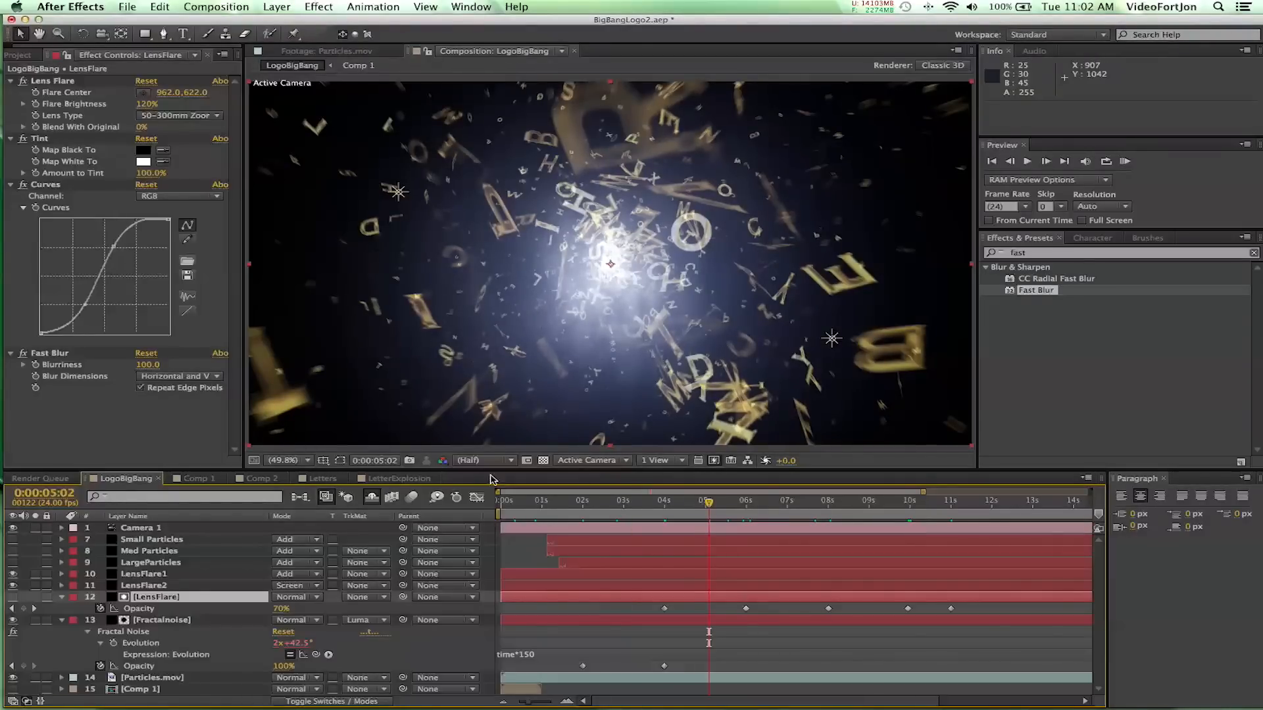
{"action": "left_click", "coordinate": [402, 479]}
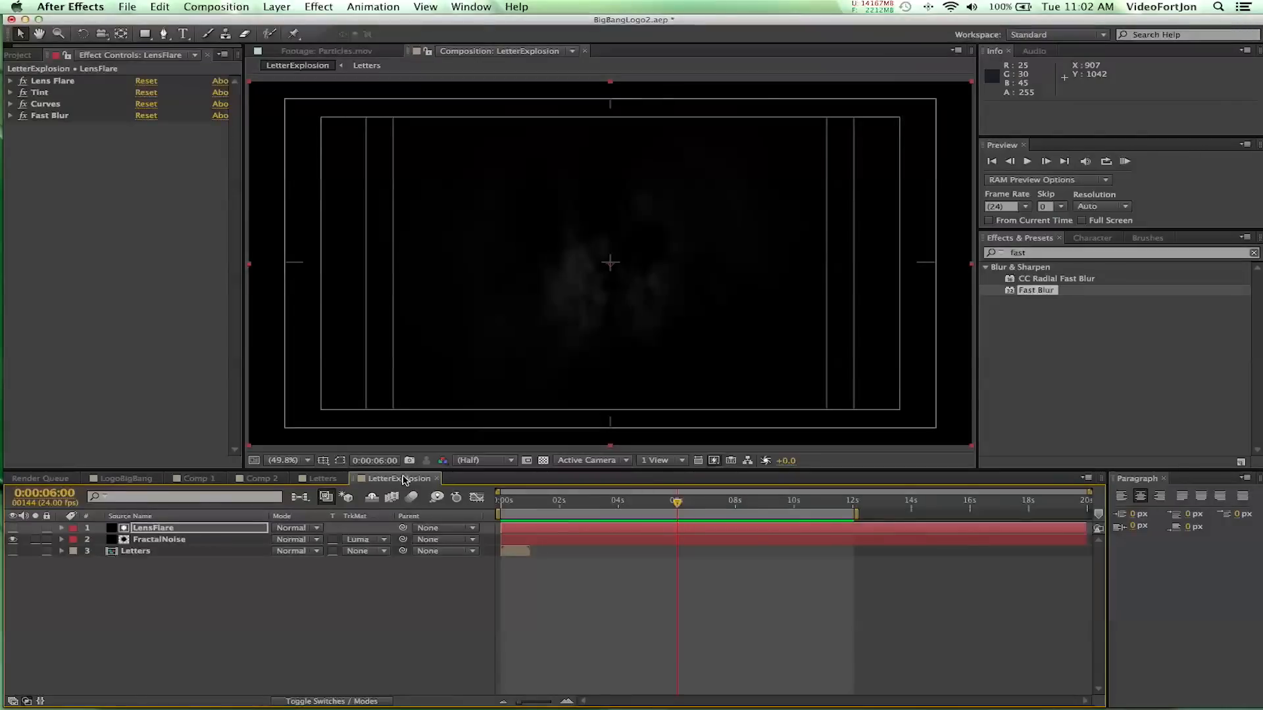
Duplicate the LensFlare layer in the LetterExplosion composition
{"action": "left_click", "coordinate": [150, 529]}
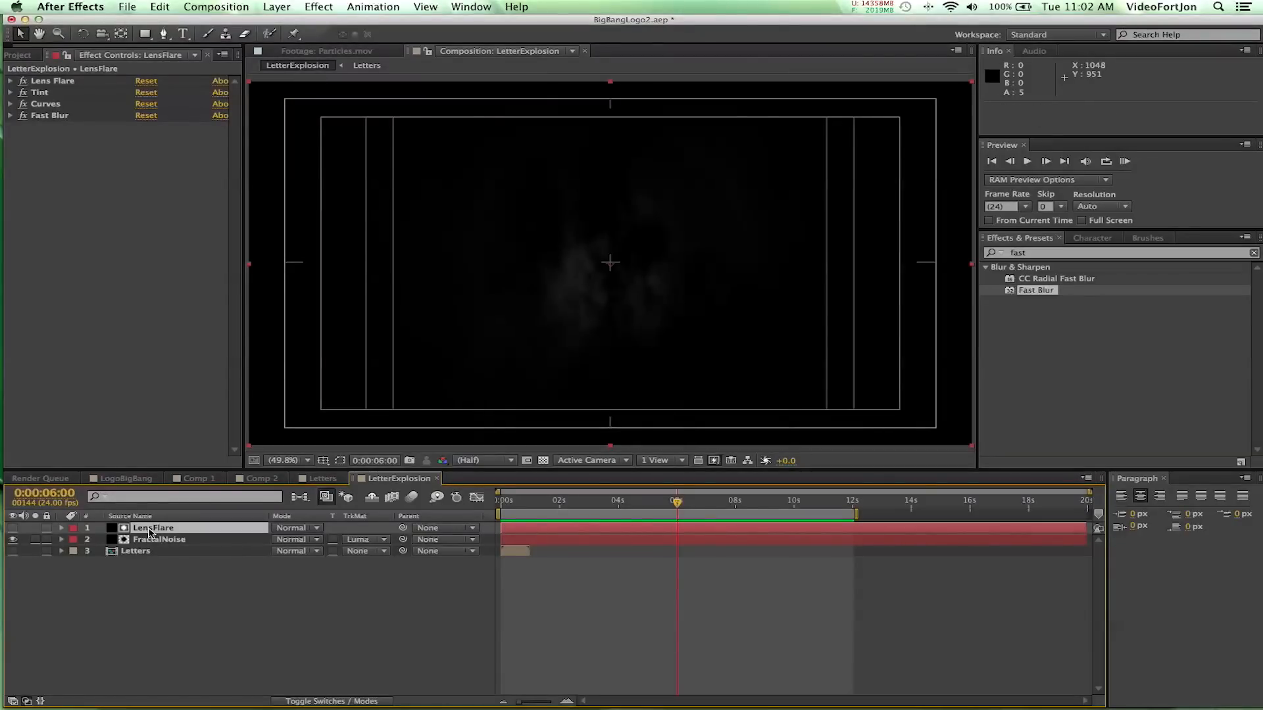
{"action": "key", "text": "super+d"}
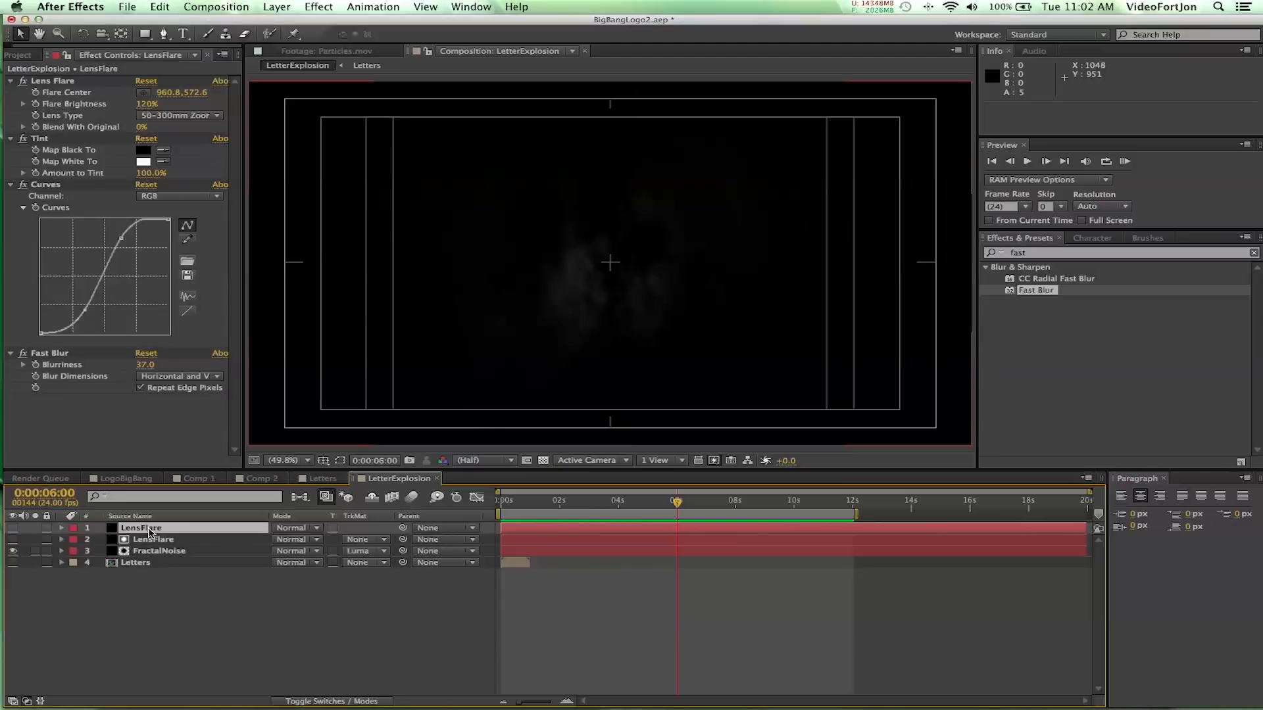
{"action": "right_click", "coordinate": [149, 530]}
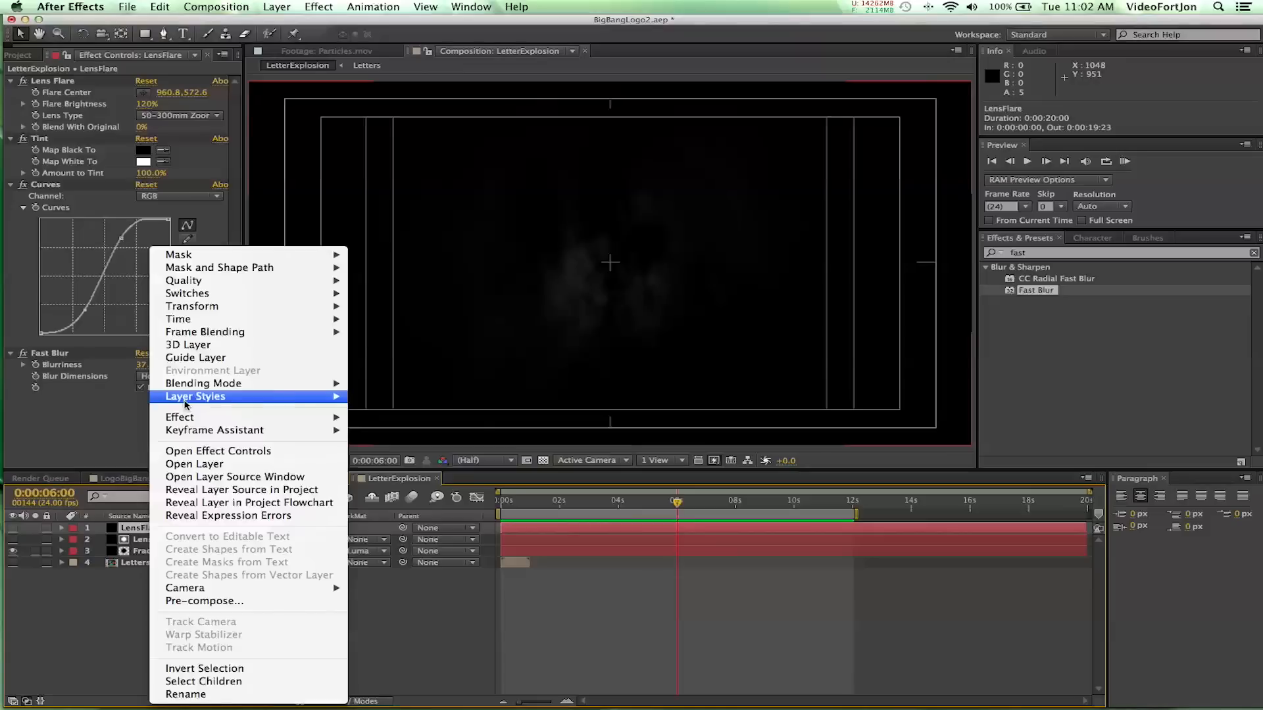
{"action": "mouse_move", "coordinate": [186, 402]}
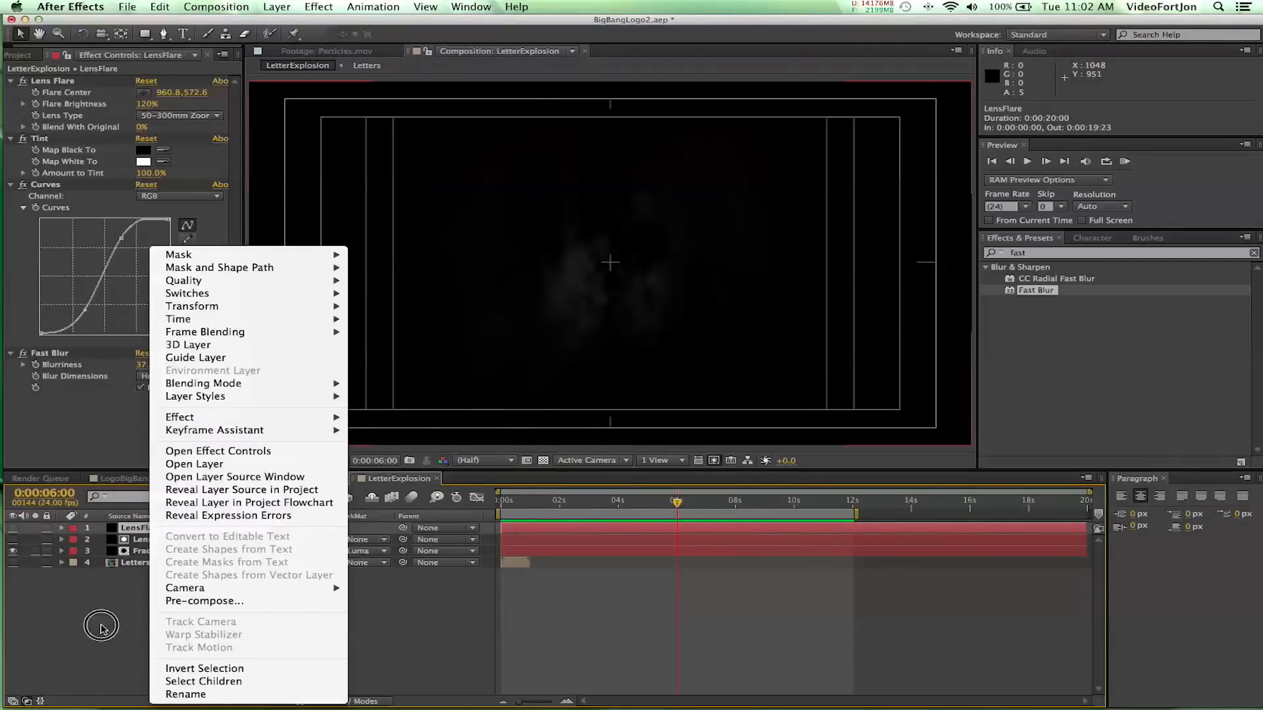
{"action": "left_click", "coordinate": [101, 630]}
{"action": "left_click", "coordinate": [127, 7]}
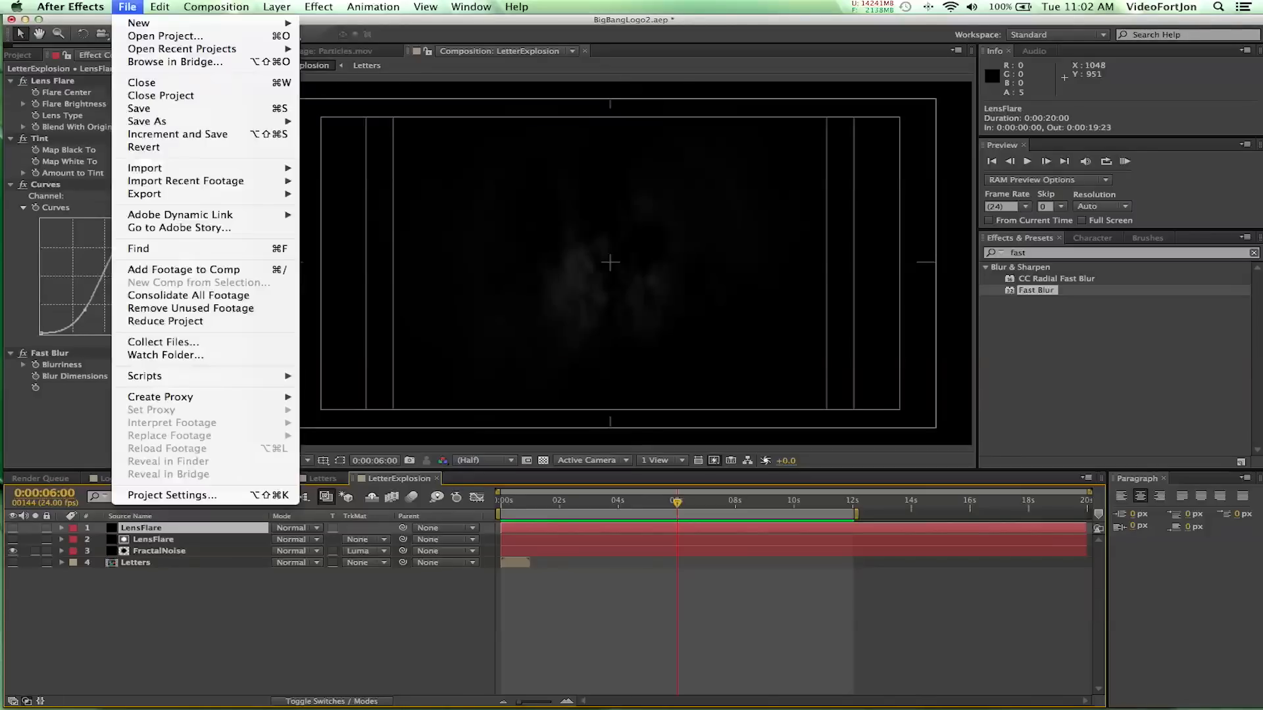
{"action": "left_click", "coordinate": [127, 6]}
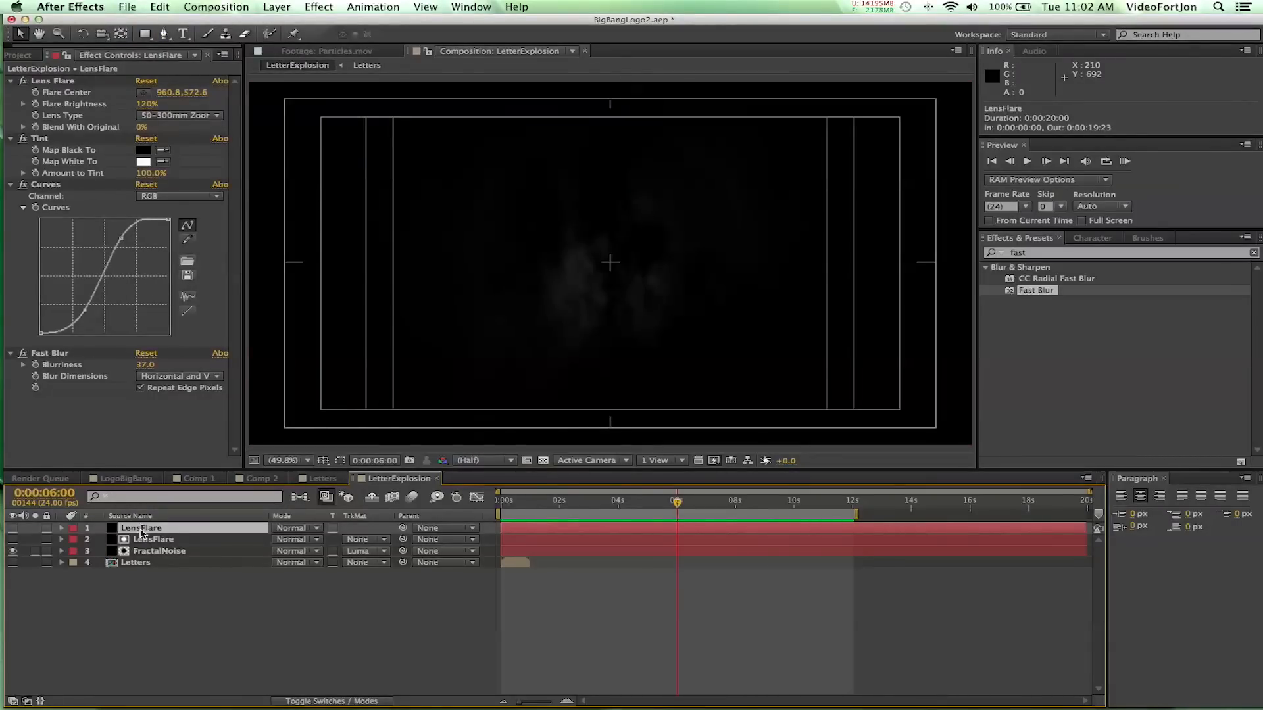
Rename the duplicated flare layer LensFlare2
{"action": "key", "text": "Return"}
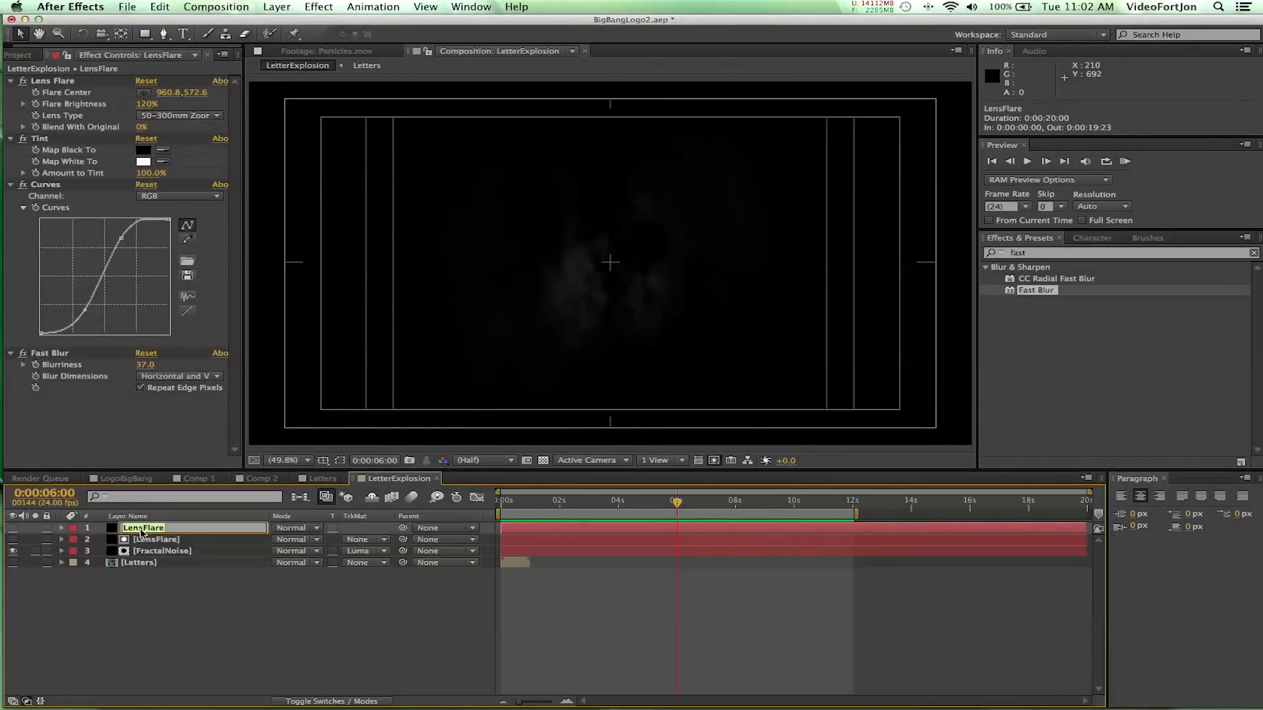
{"action": "type", "text": "2"}
{"action": "key", "text": "Return"}
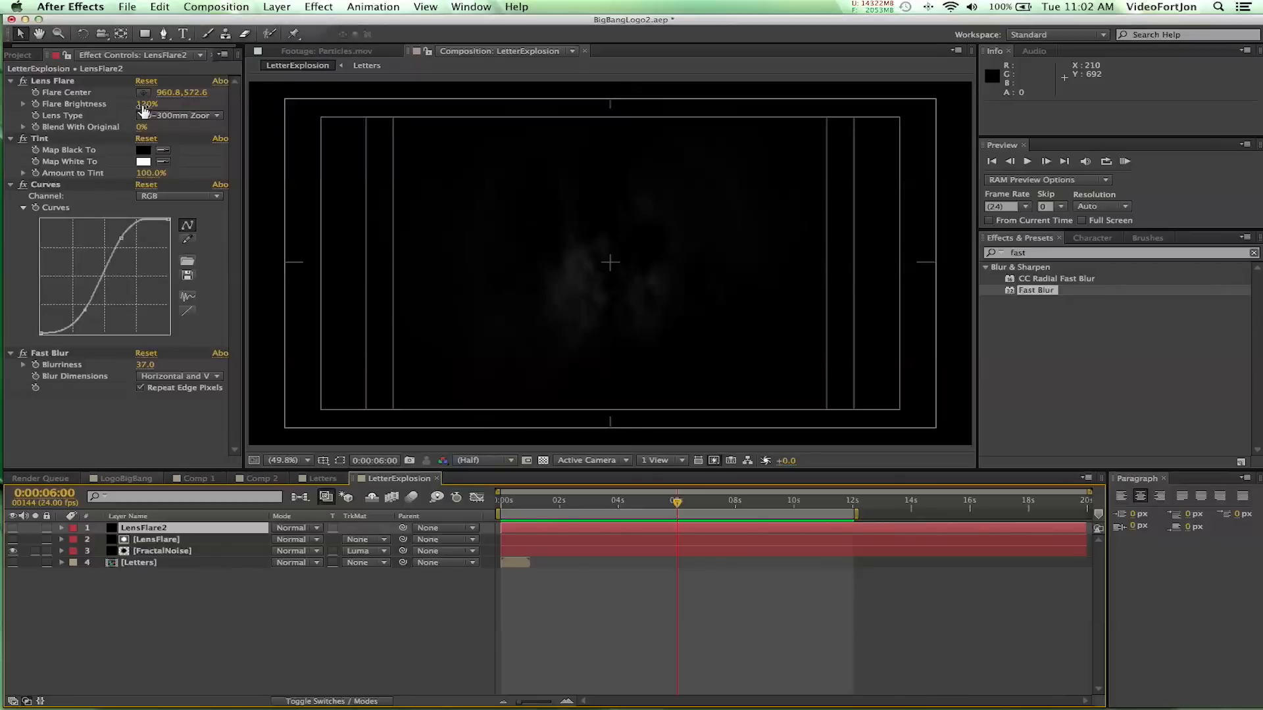
Set LensFlare2's Flare Brightness to 100% and its Fast Blur Blurriness to 200
{"action": "left_click", "coordinate": [142, 106]}
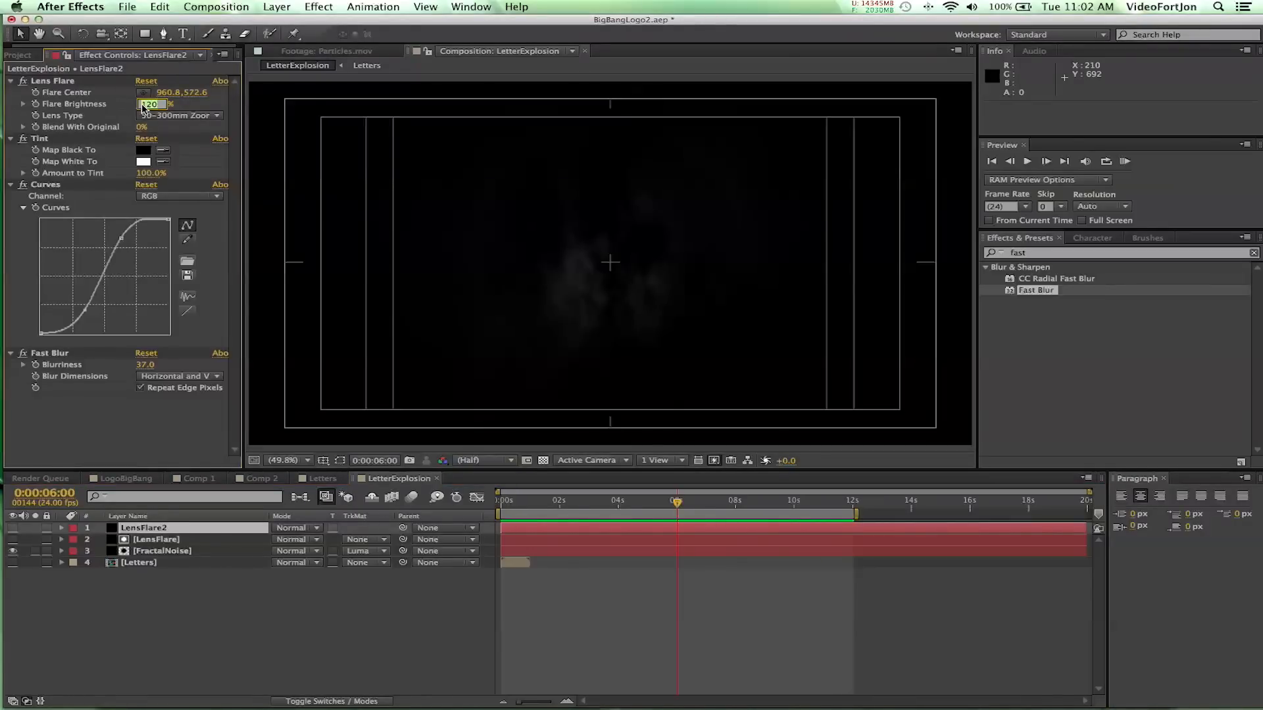
{"action": "key", "text": "Return"}
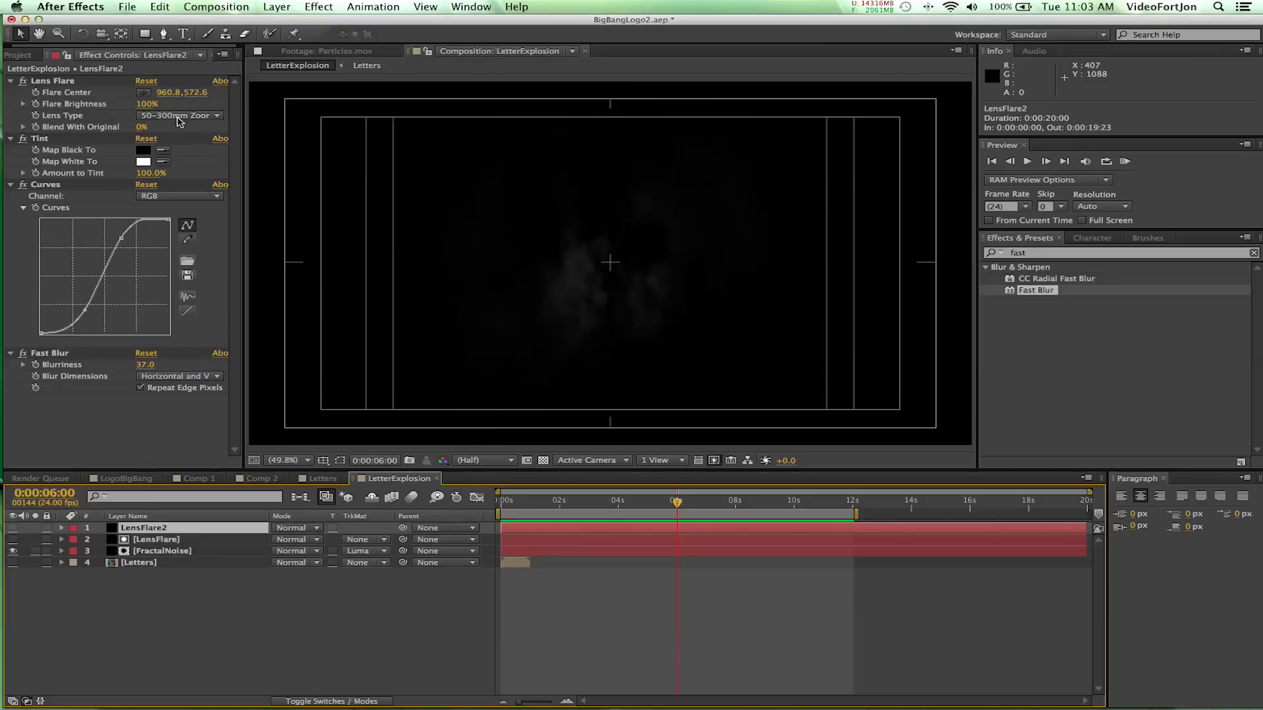
{"action": "left_click", "coordinate": [142, 366]}
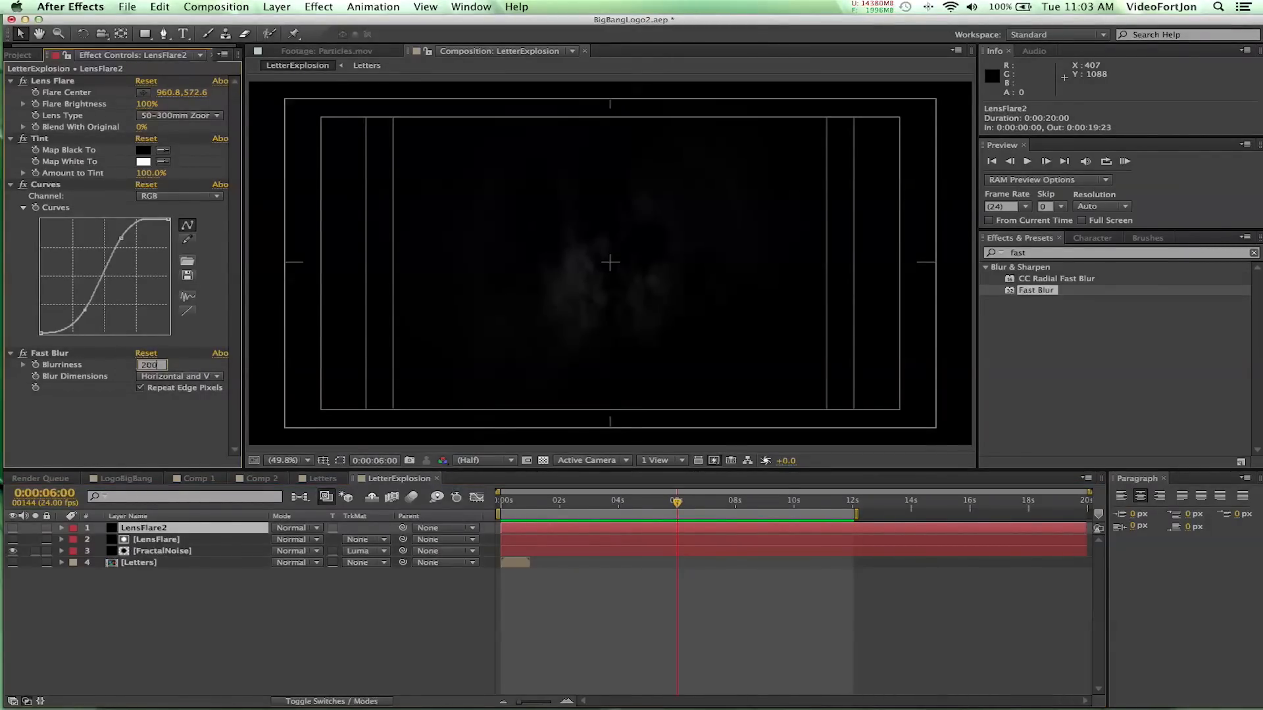
{"action": "key", "text": "Return"}
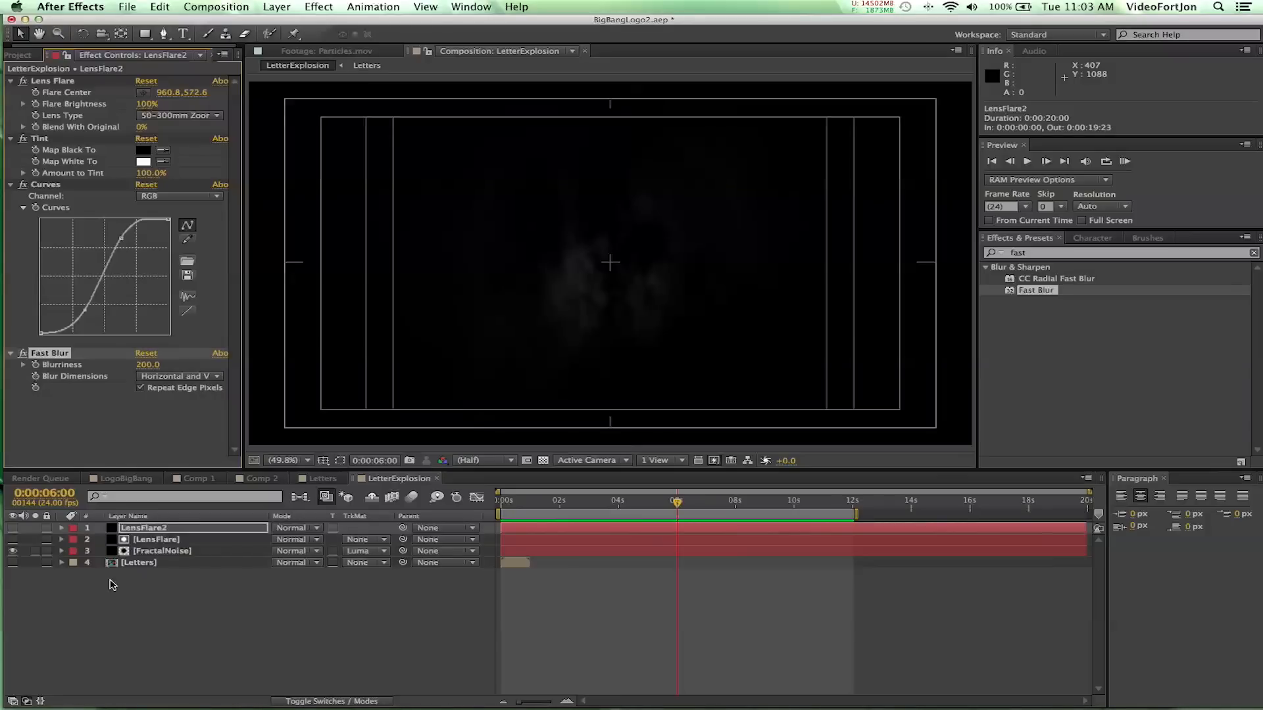
Remove all opacity keyframes from LensFlare2 and set its opacity to a constant 100%
{"action": "left_click", "coordinate": [146, 530]}
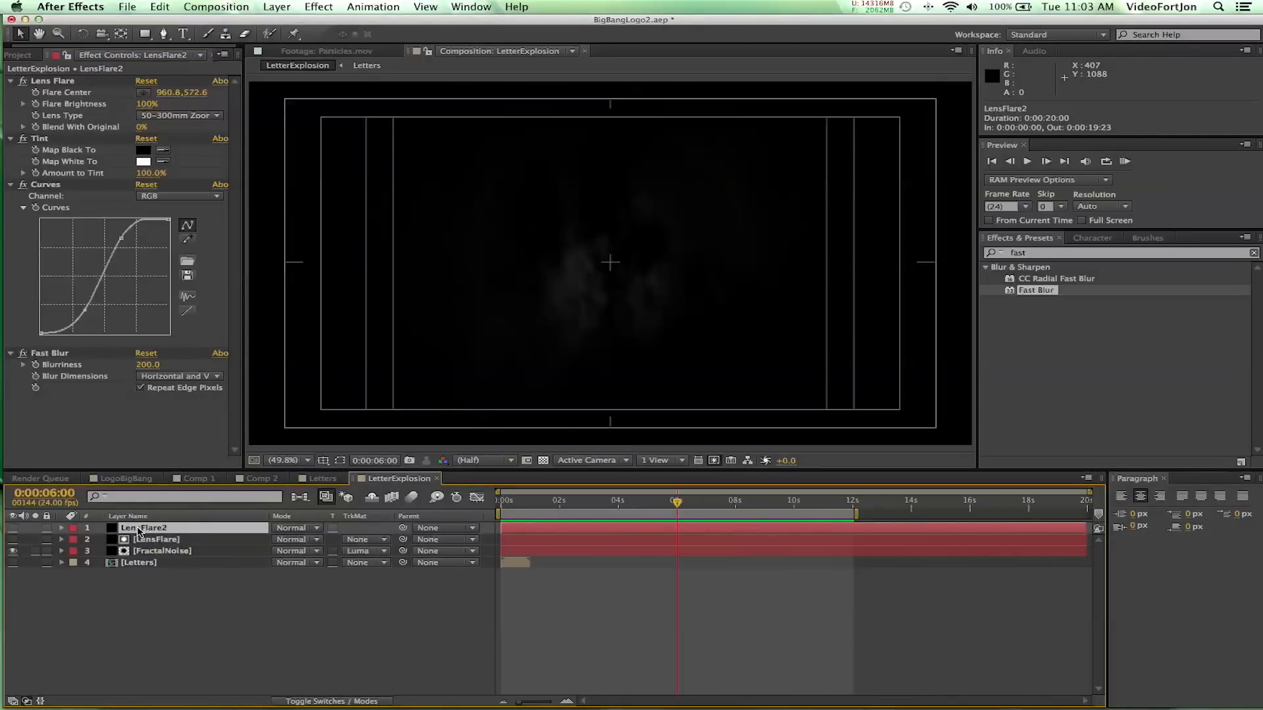
{"action": "key", "text": "t"}
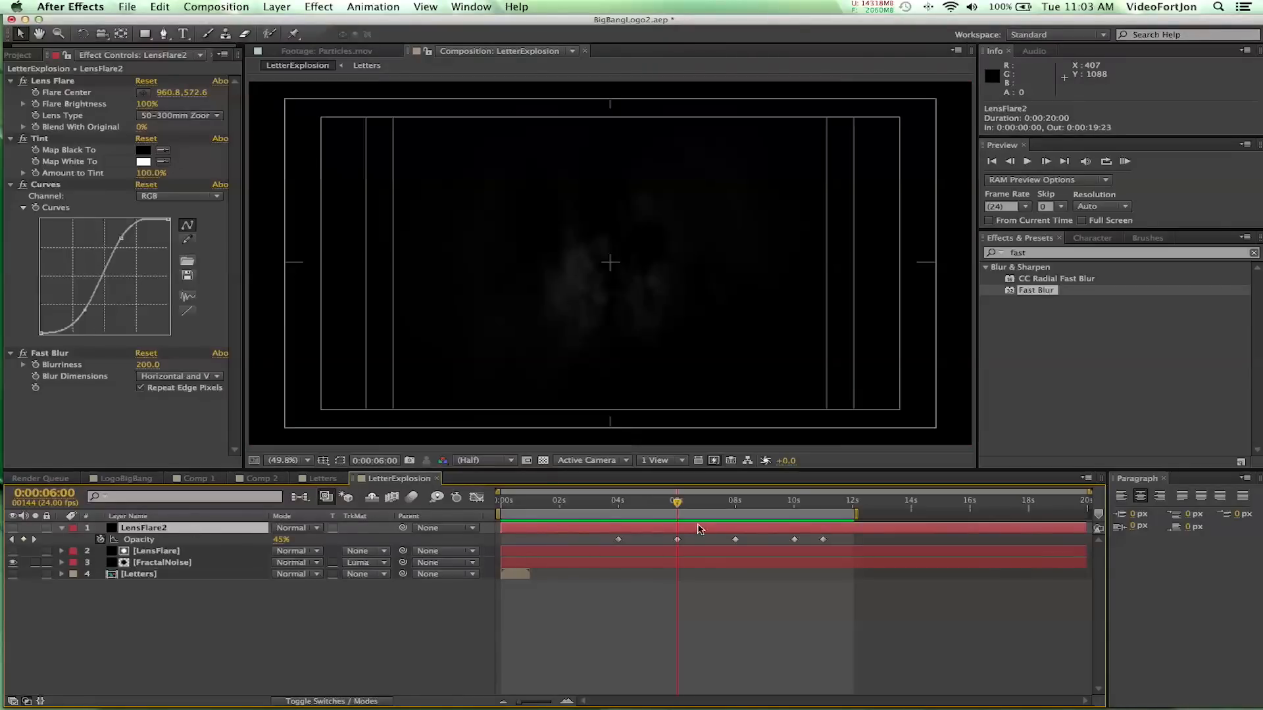
{"action": "left_click", "coordinate": [100, 539]}
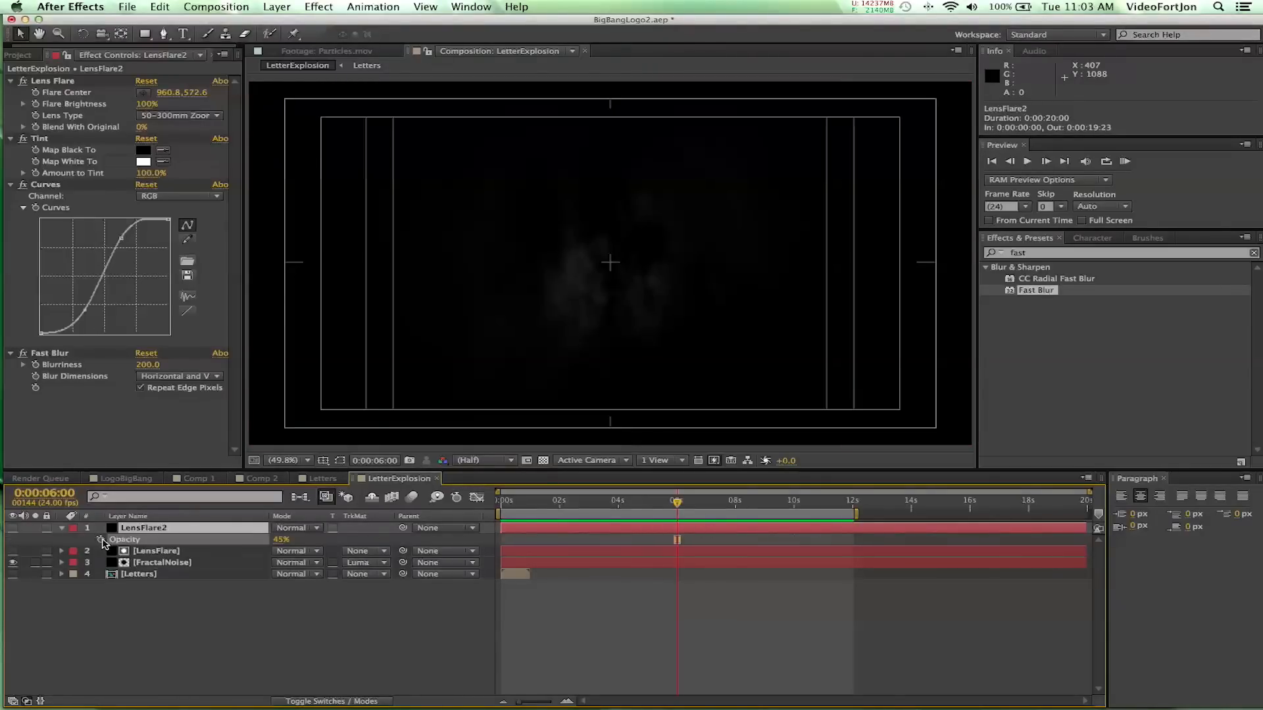
{"action": "left_click", "coordinate": [280, 540]}
{"action": "type", "text": "100"}
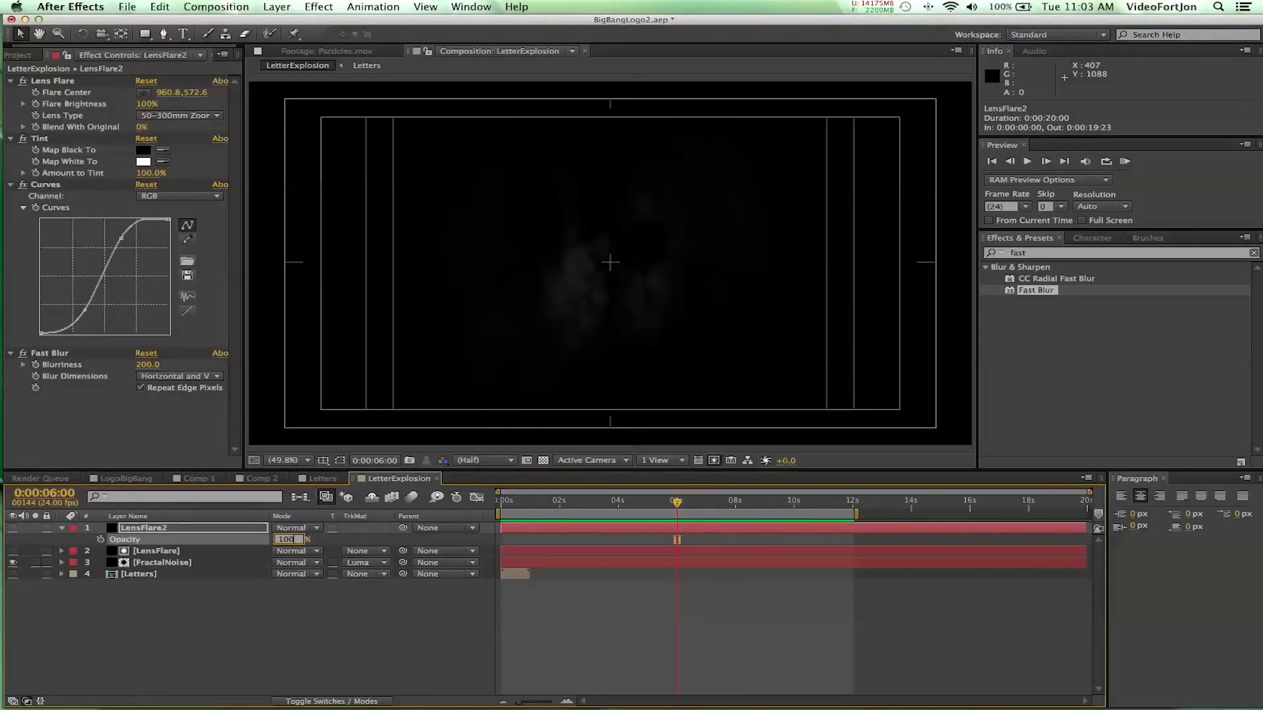
{"action": "key", "text": "Return"}
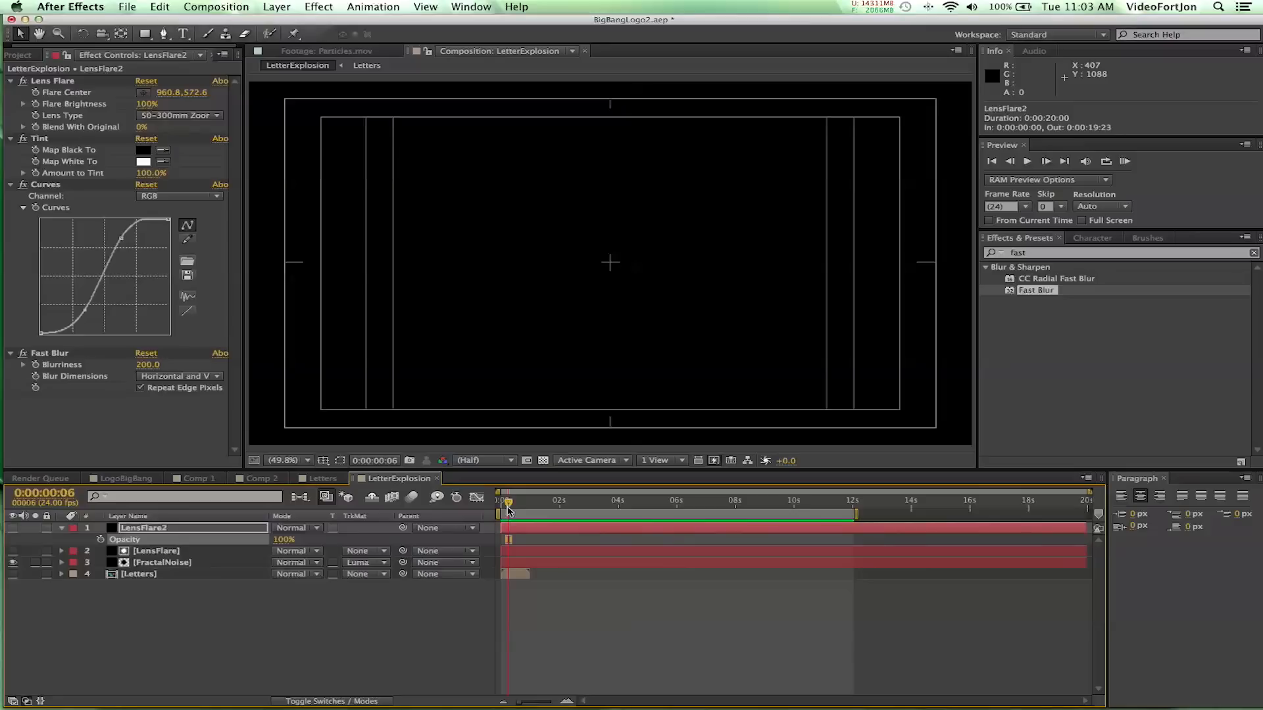
Turn on LensFlare2's visibility with the current time at 0:00:00:07
{"action": "left_click_drag", "start_coordinate": [507, 507], "coordinate": [514, 507]}
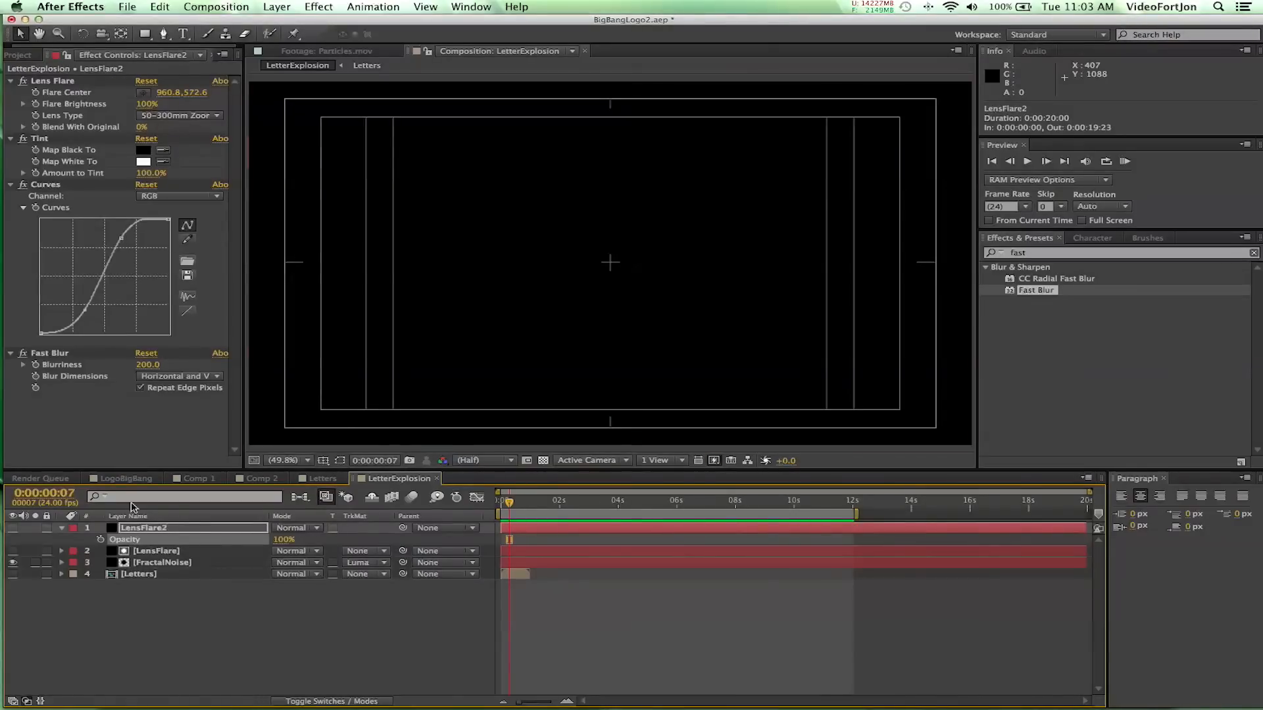
{"action": "left_click", "coordinate": [13, 528]}
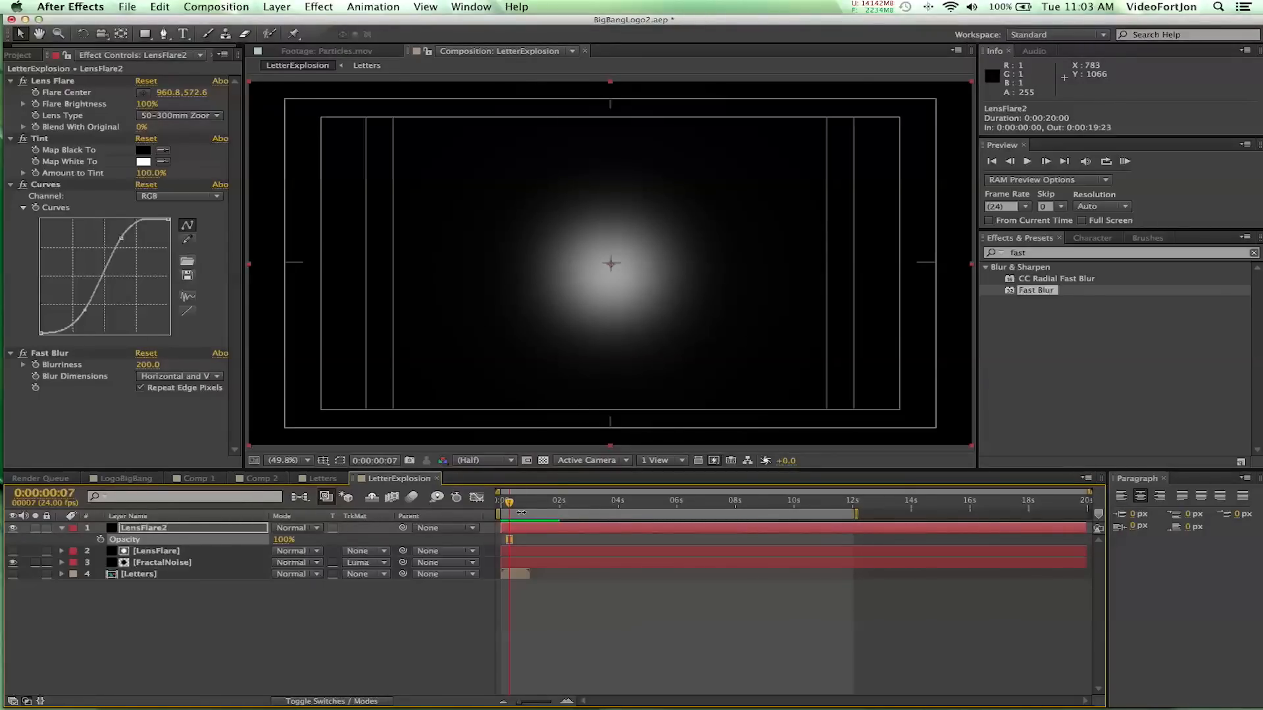
{"action": "left_click_drag", "start_coordinate": [284, 540], "coordinate": [516, 495]}
{"action": "key", "text": "Return"}
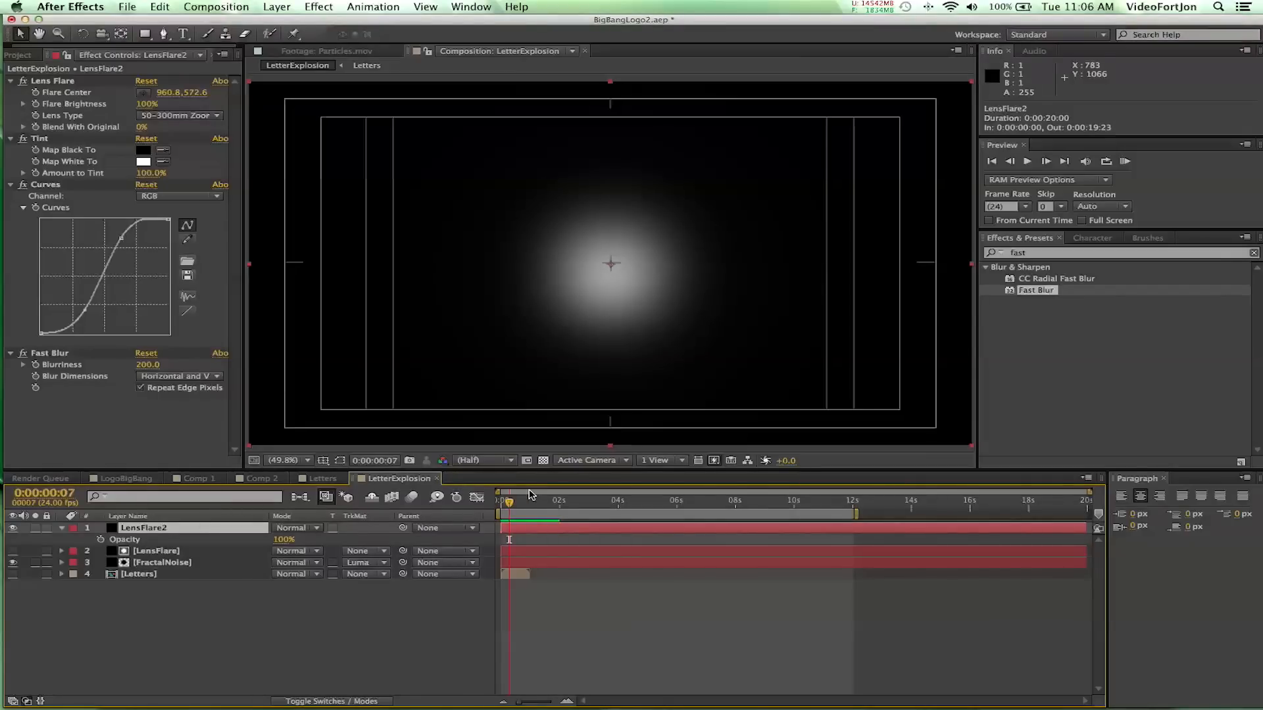
Start animating LensFlare2's Flare Brightness with a 0% keyframe at 0:00:01:00
{"action": "left_click_drag", "start_coordinate": [509, 503], "coordinate": [484, 503]}
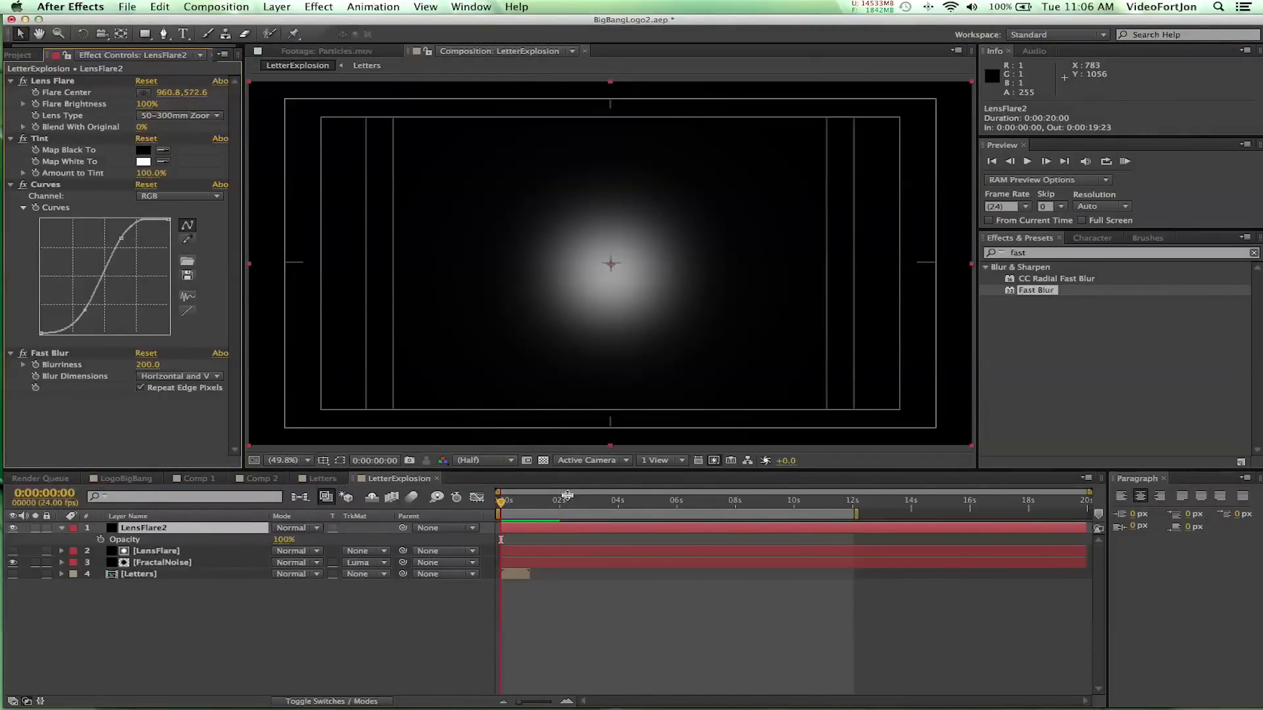
{"action": "left_click_drag", "start_coordinate": [524, 507], "coordinate": [531, 504]}
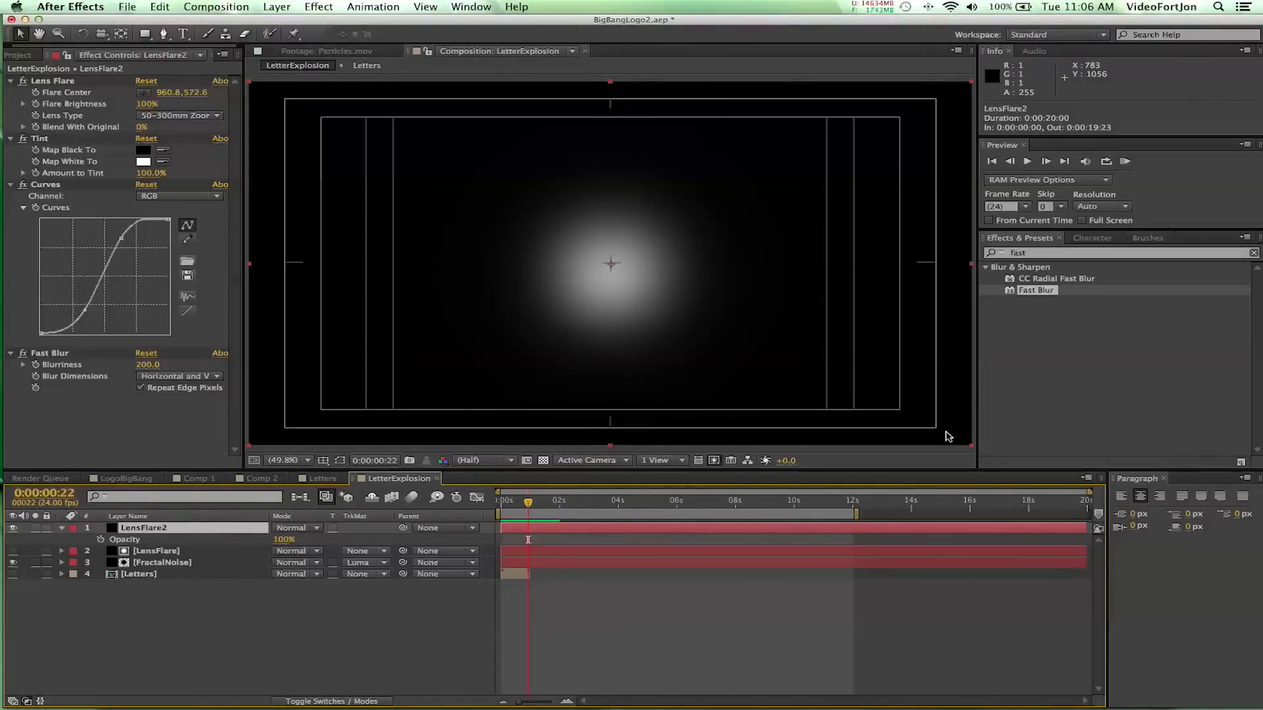
{"action": "left_click", "coordinate": [1050, 161]}
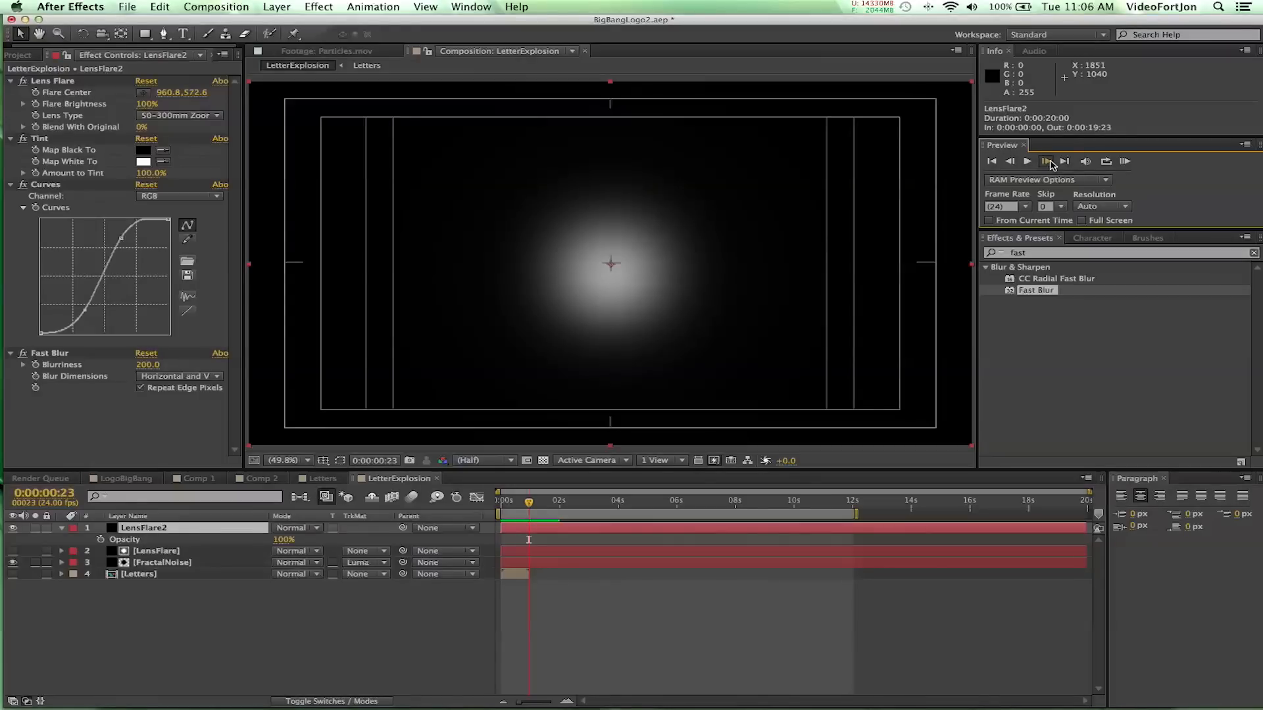
{"action": "left_click", "coordinate": [1050, 162]}
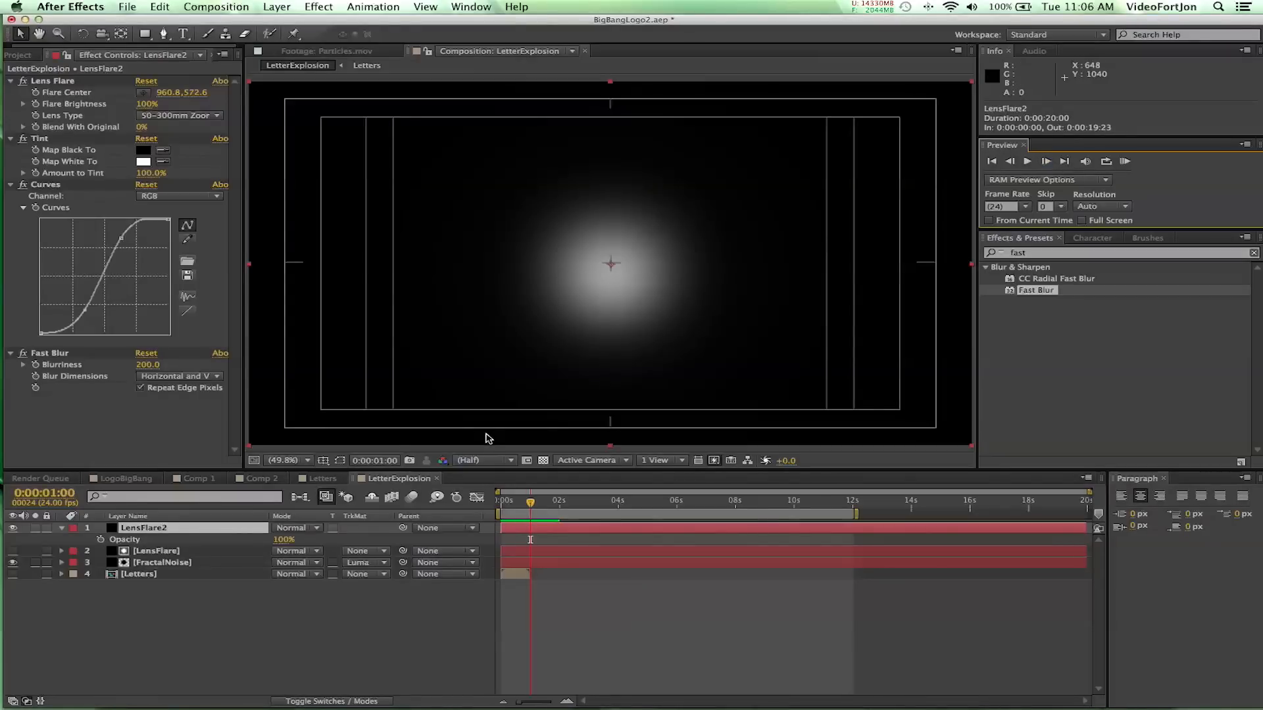
{"action": "left_click", "coordinate": [36, 105]}
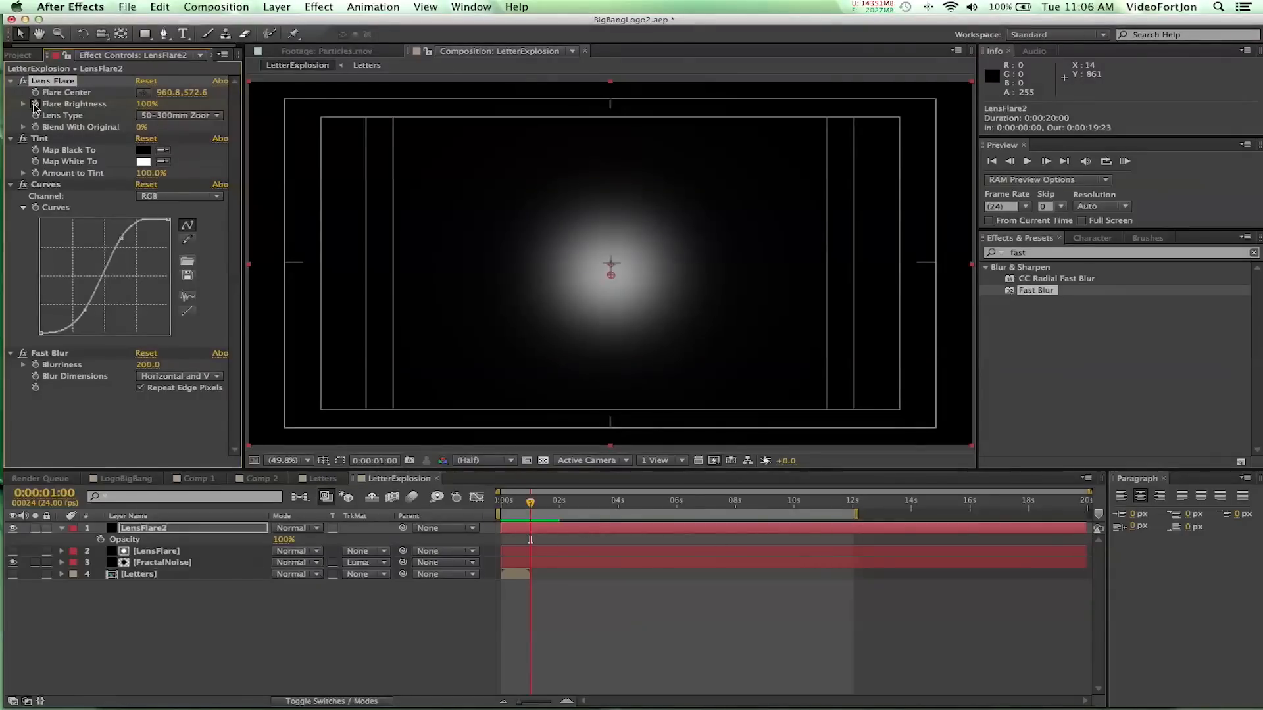
{"action": "left_click", "coordinate": [145, 105]}
{"action": "type", "text": "0"}
{"action": "key", "text": "Return"}
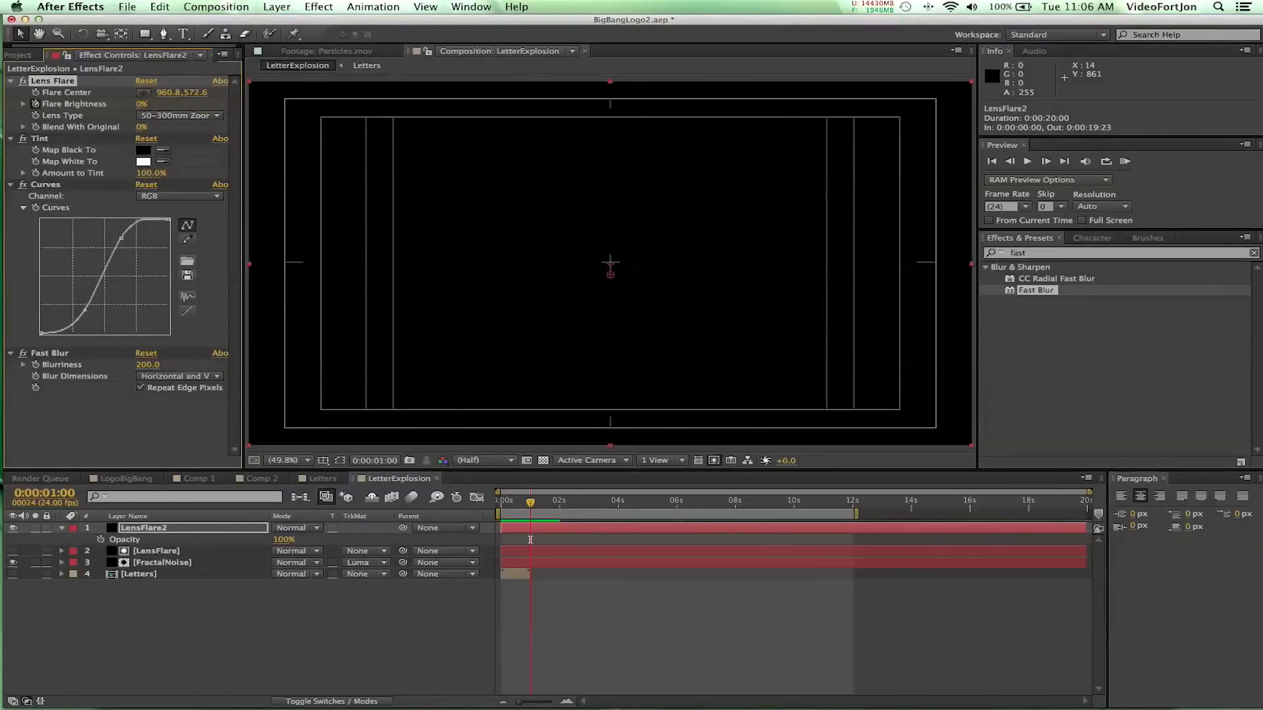
Add a 90% Flare Brightness keyframe to LensFlare2 at 0:00:01:07
{"action": "left_click", "coordinate": [375, 464]}
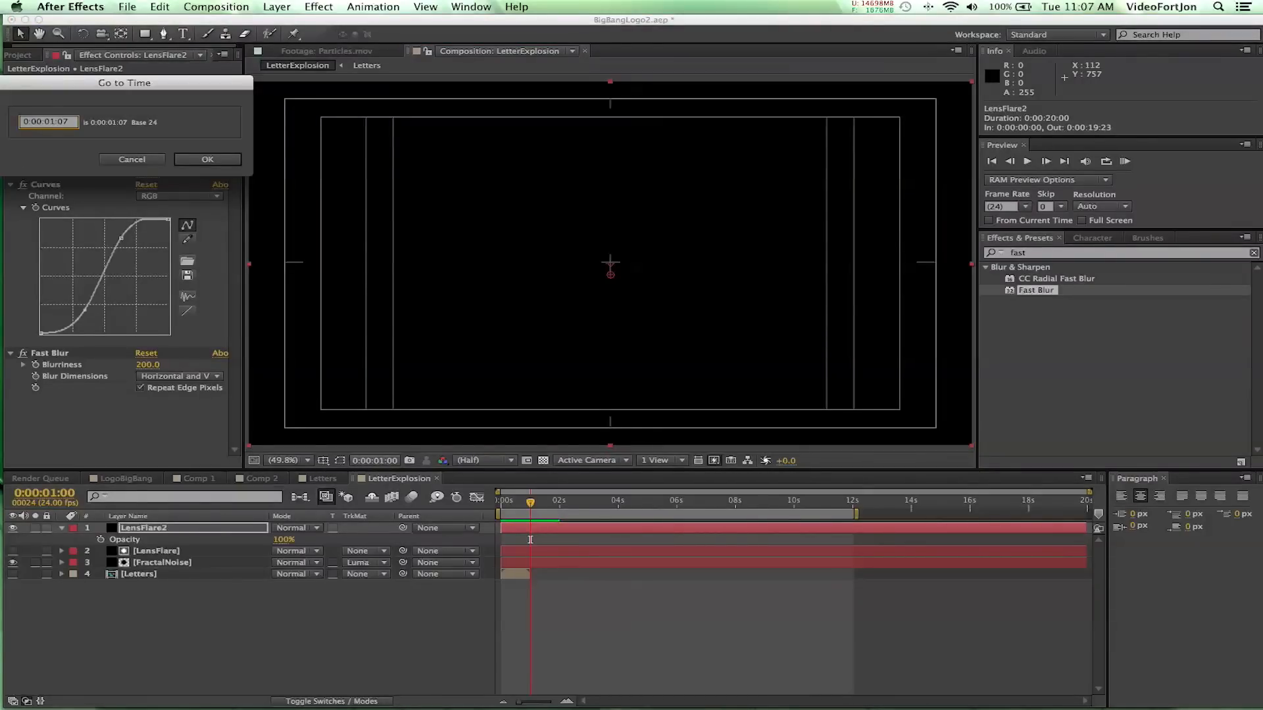
{"action": "type", "text": "0:00:01:07"}
{"action": "key", "text": "Return"}
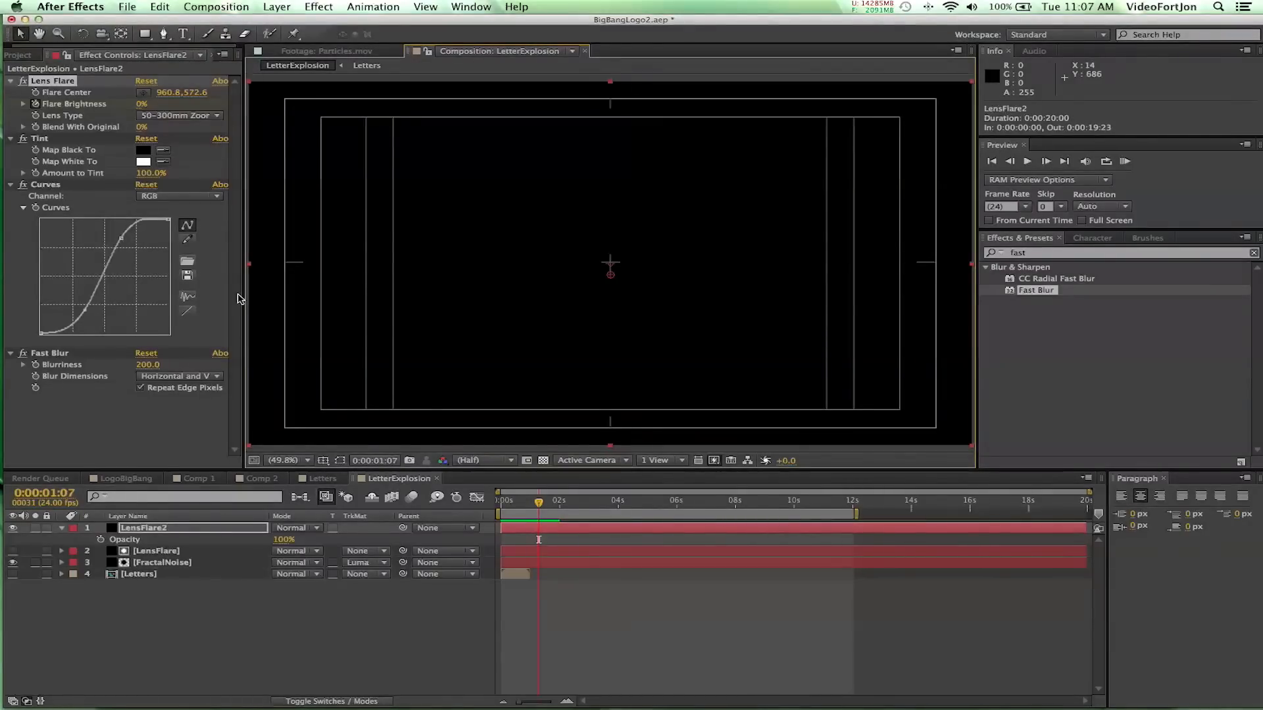
{"action": "left_click", "coordinate": [141, 106]}
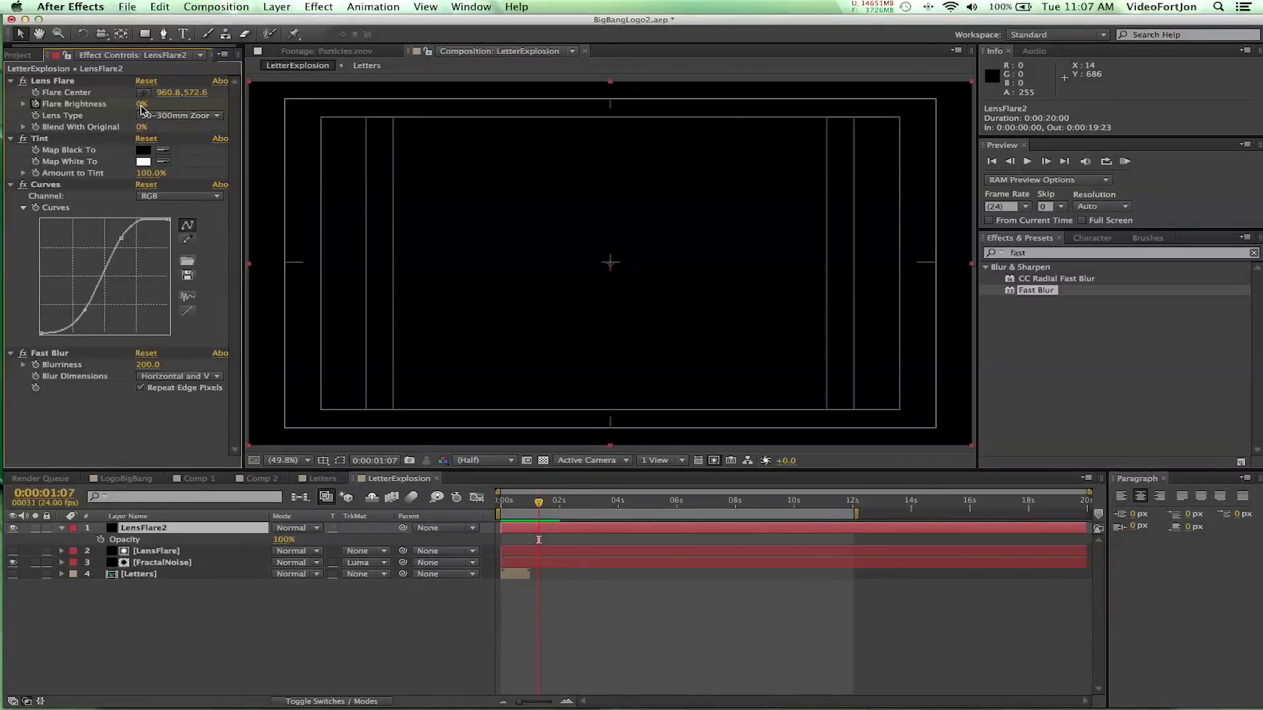
{"action": "left_click", "coordinate": [141, 107]}
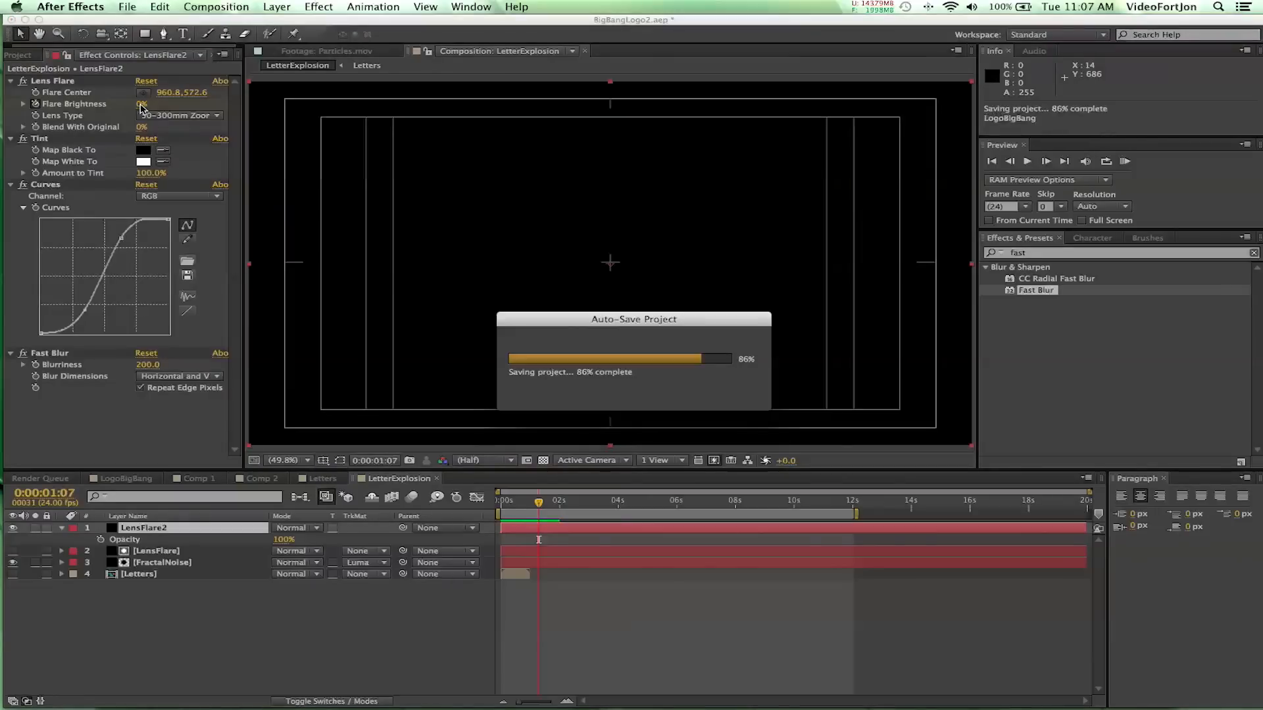
{"action": "left_click", "coordinate": [140, 105]}
{"action": "type", "text": "90"}
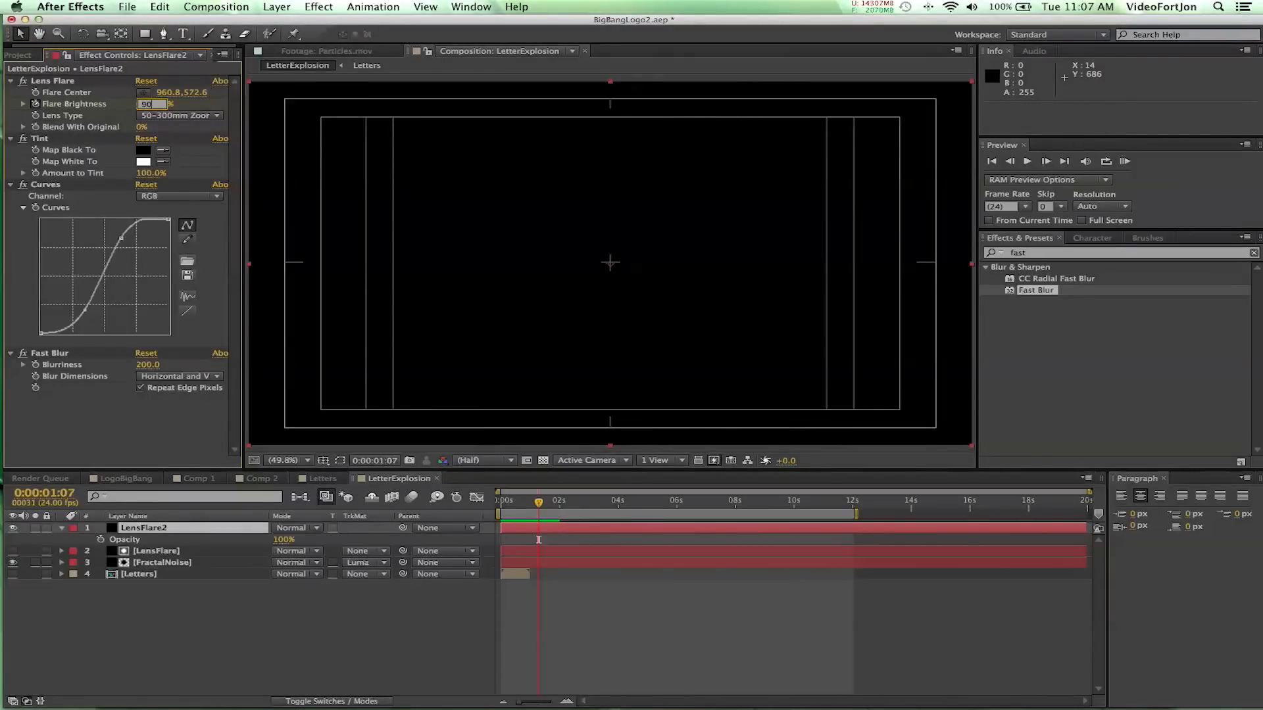
{"action": "key", "text": "Return"}
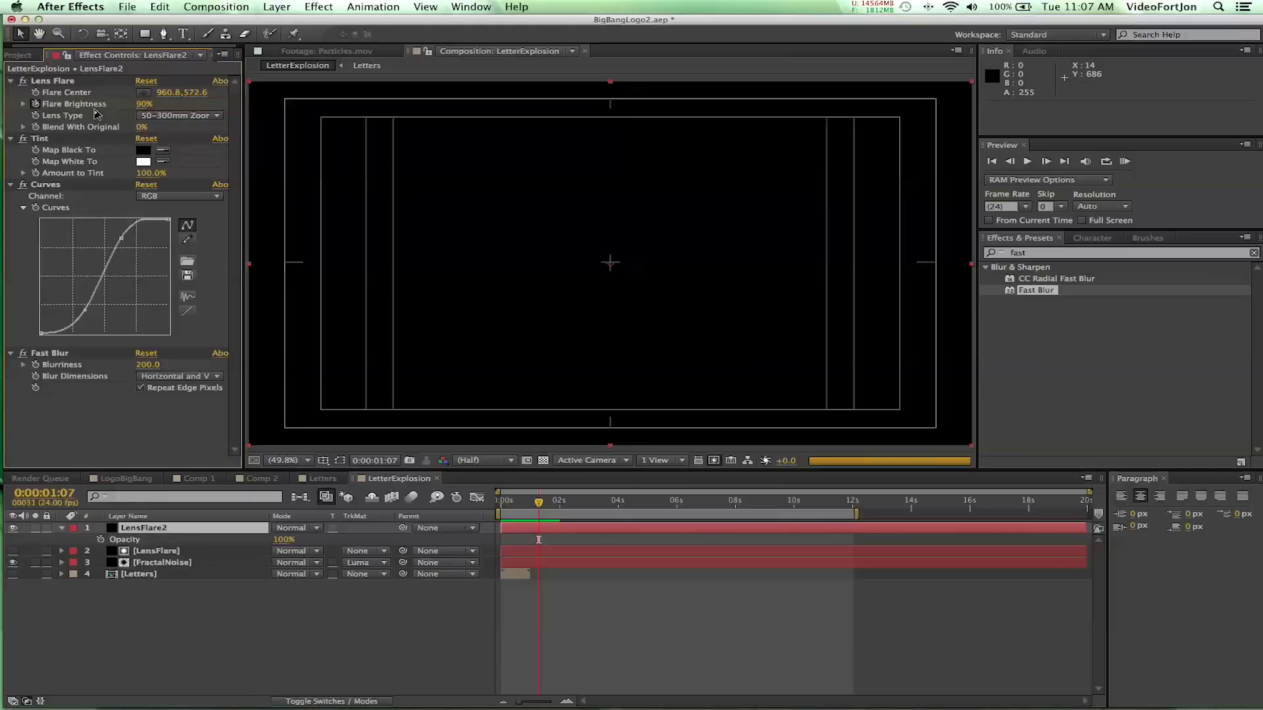
Drop LensFlare2's Flare Brightness to 0% with a keyframe at 0:00:01:17
{"action": "left_click", "coordinate": [366, 463]}
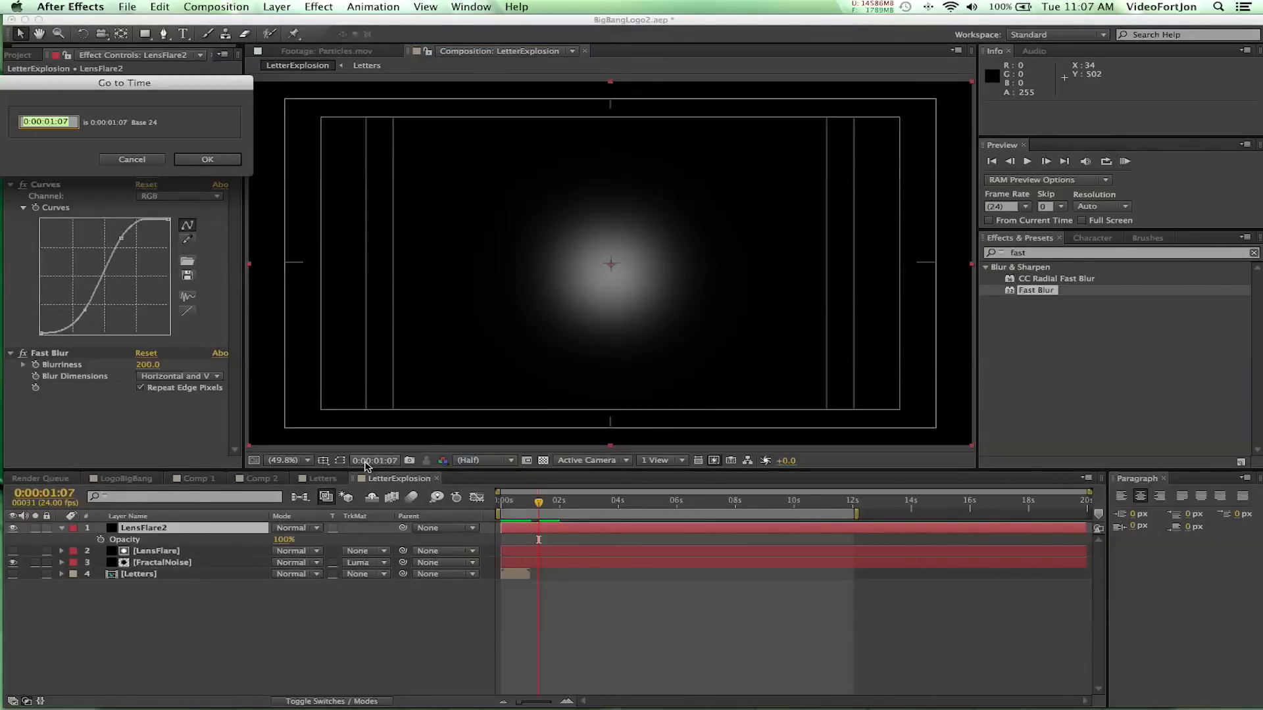
{"action": "left_click", "coordinate": [65, 122]}
{"action": "type", "text": "1"}
{"action": "key", "text": "Return"}
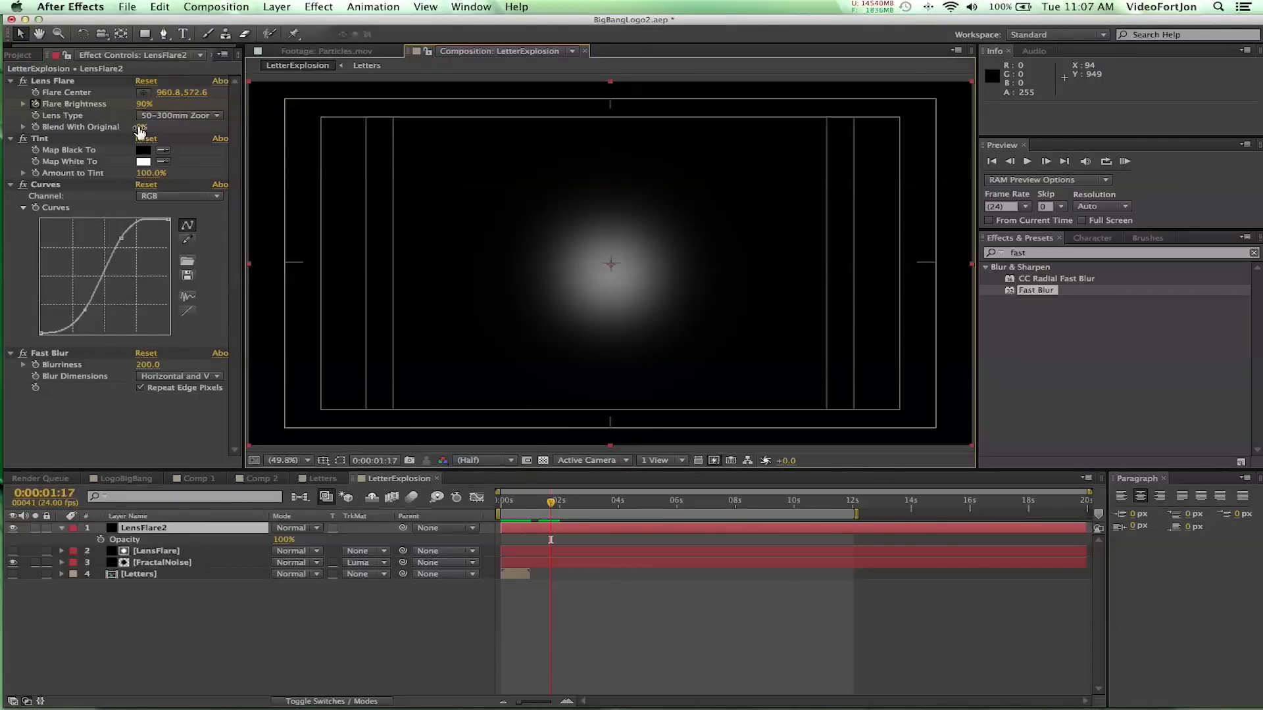
{"action": "left_click", "coordinate": [144, 104]}
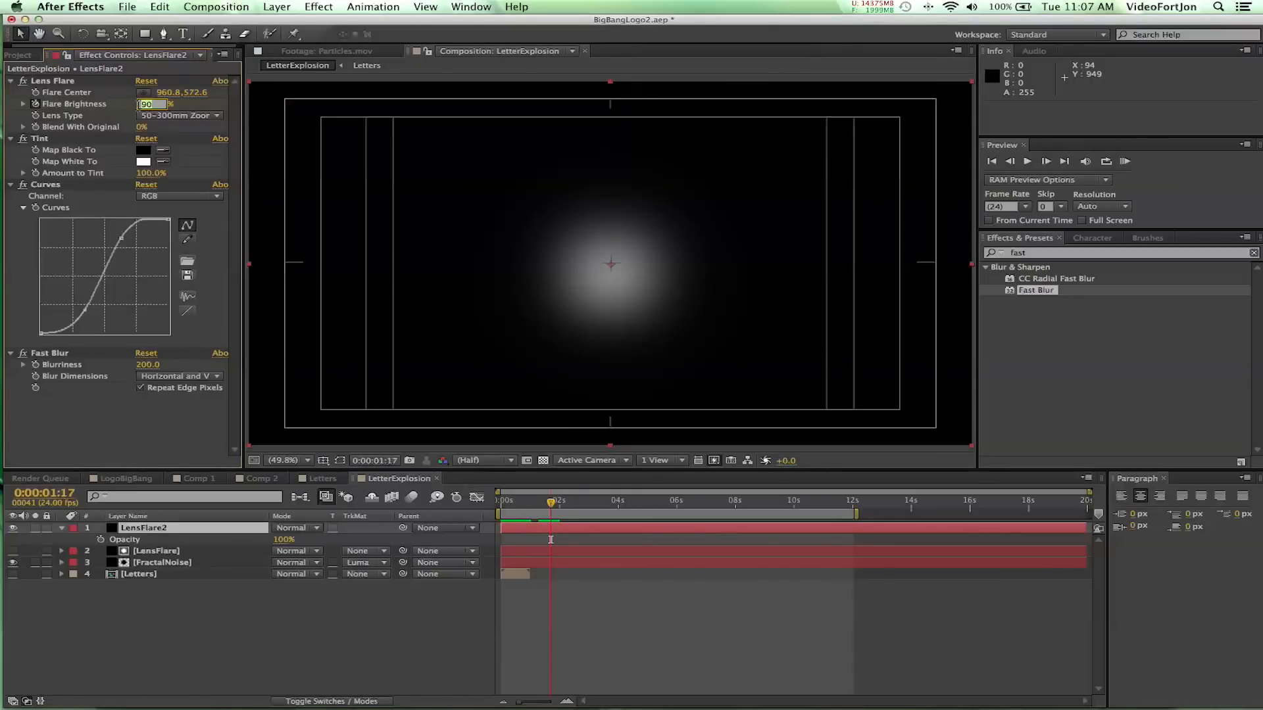
{"action": "type", "text": "0"}
{"action": "key", "text": "Return"}
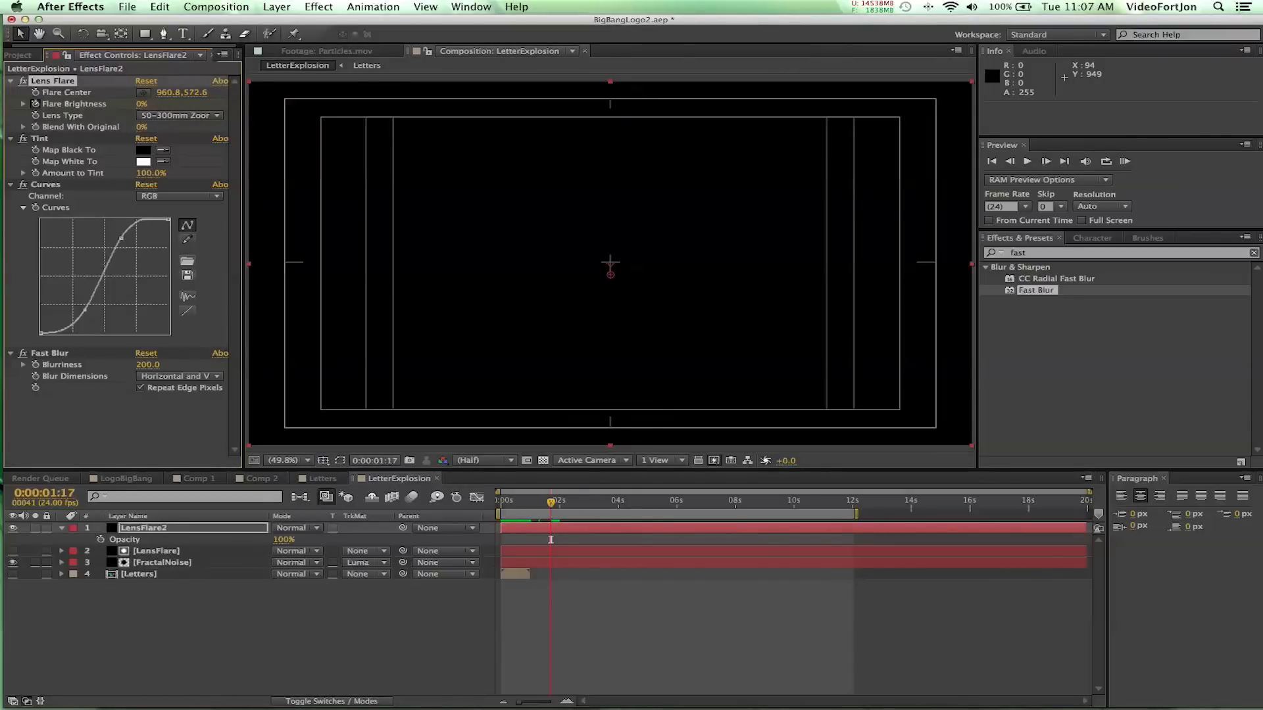
Add a 100% Flare Brightness keyframe to LensFlare2 at 0:00:02:10
{"action": "left_click", "coordinate": [360, 467]}
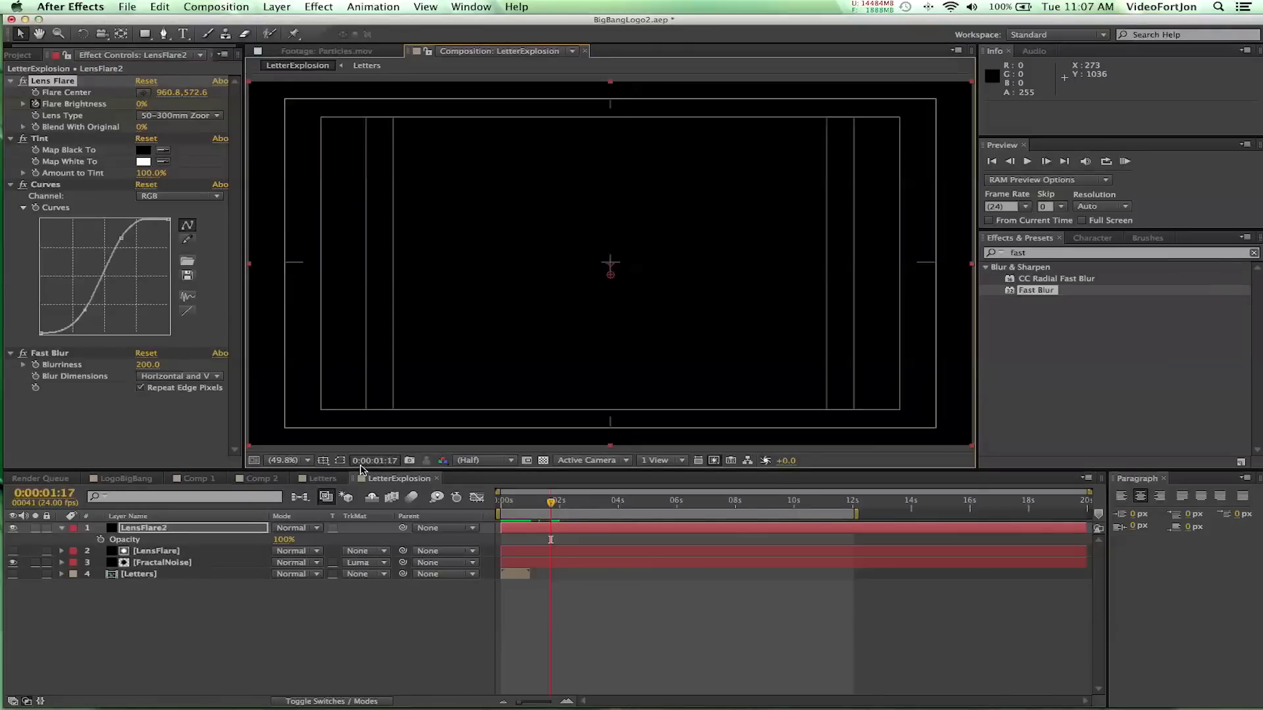
{"action": "left_click", "coordinate": [360, 464]}
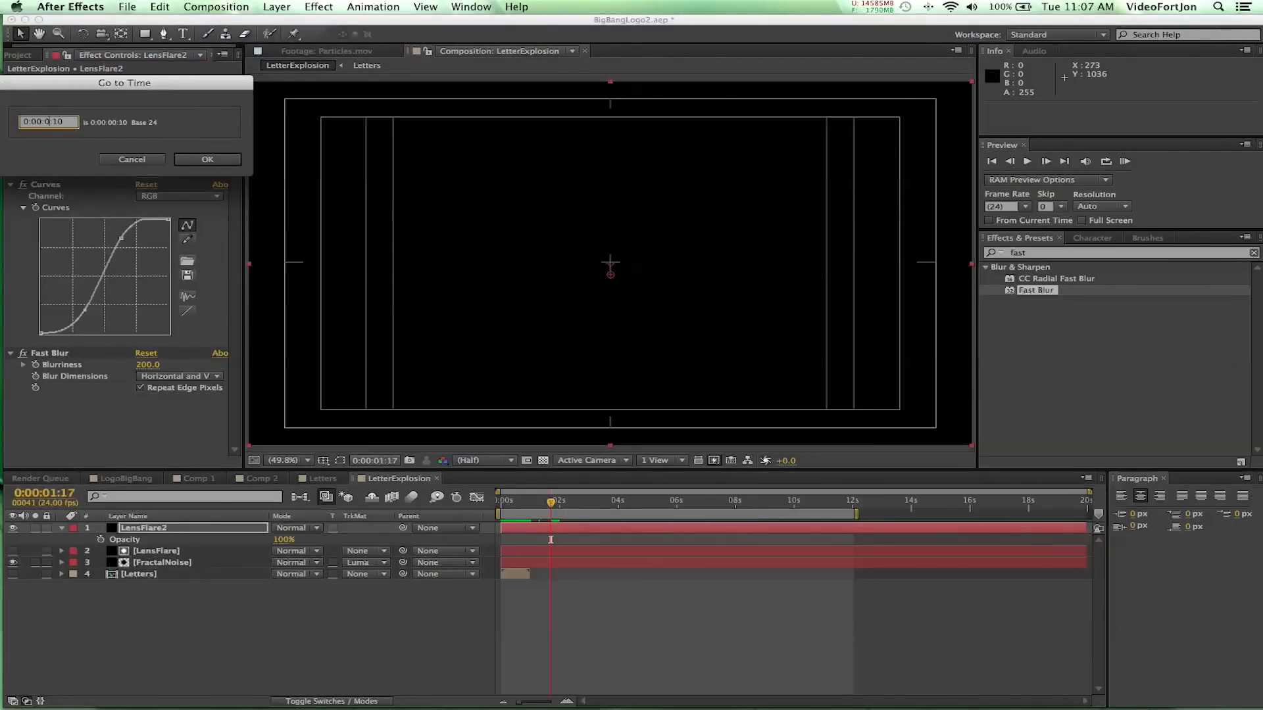
{"action": "key", "text": "Return"}
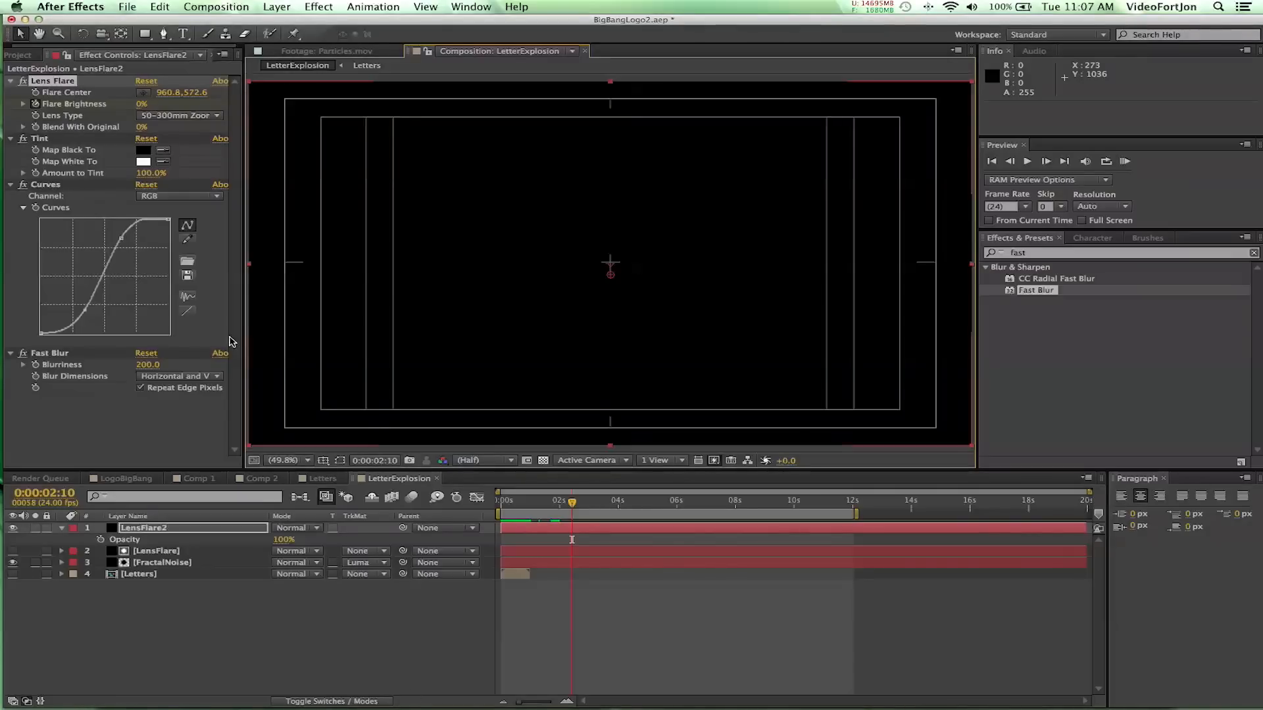
{"action": "left_click", "coordinate": [141, 104]}
{"action": "type", "text": "1"}
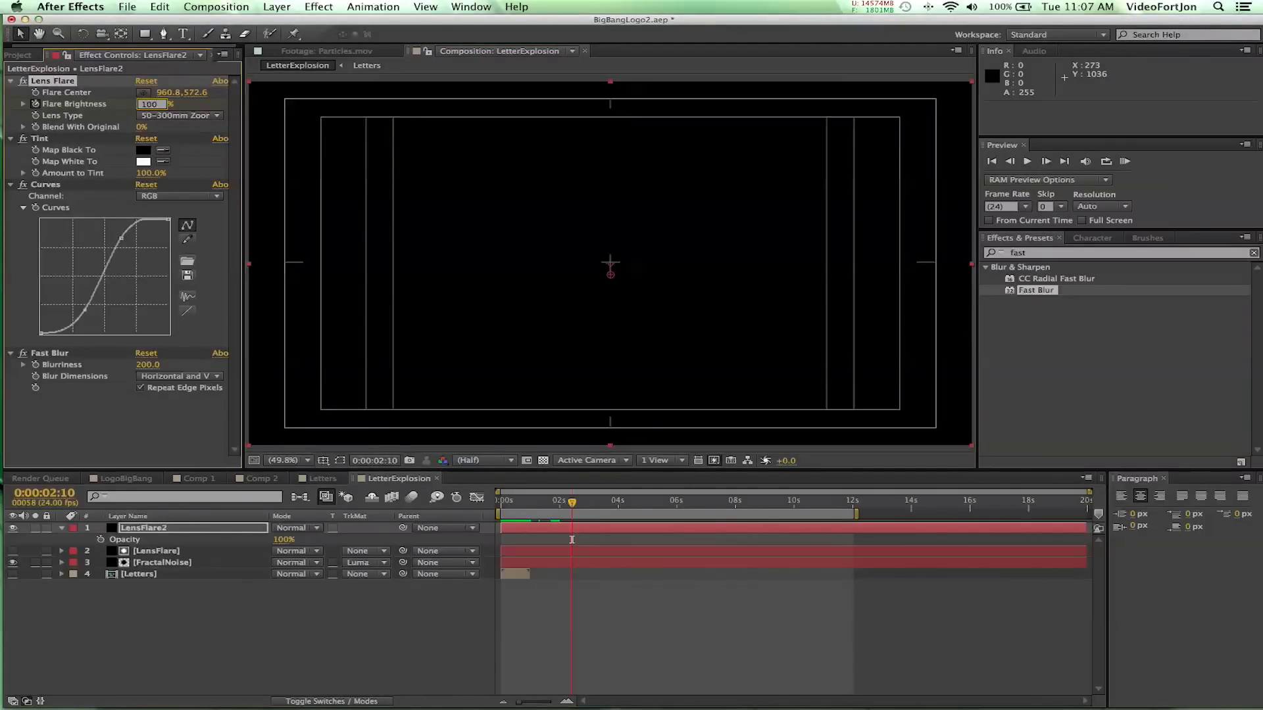
{"action": "type", "text": "00"}
{"action": "key", "text": "Return"}
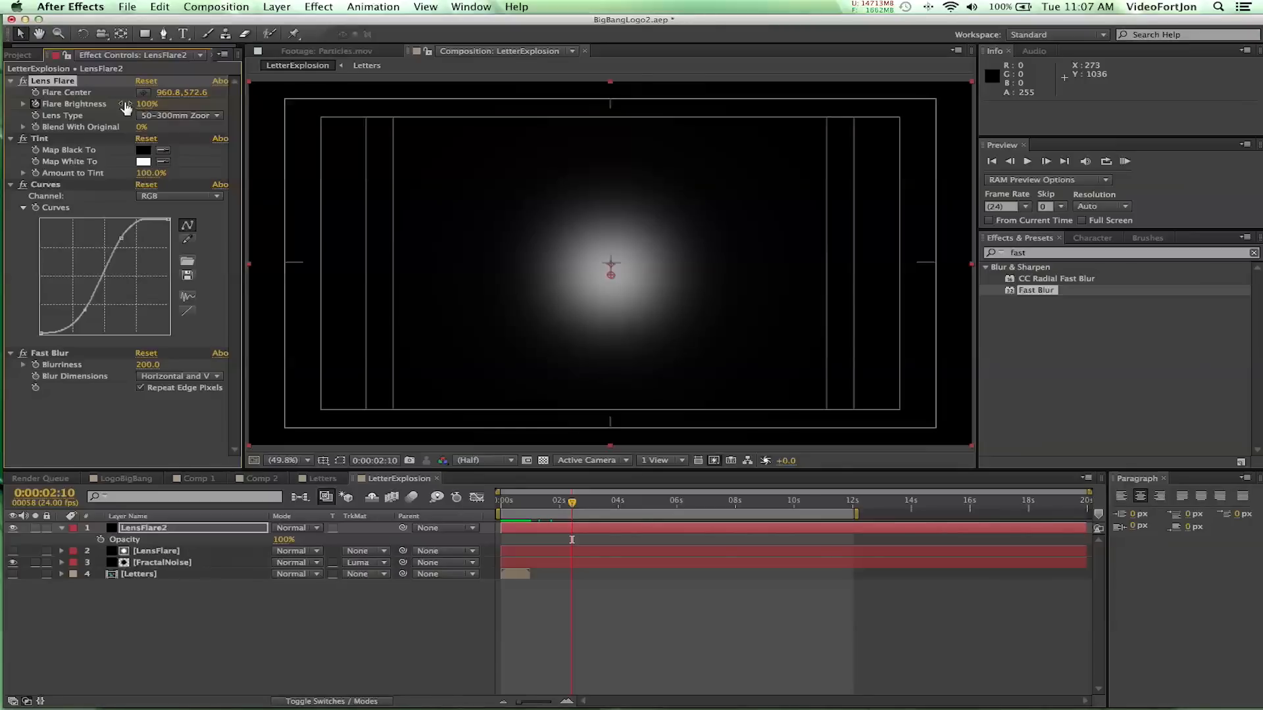
Reveal LensFlare2's keyframed Flare Brightness together with its Opacity property in the timeline
{"action": "left_click", "coordinate": [213, 530]}
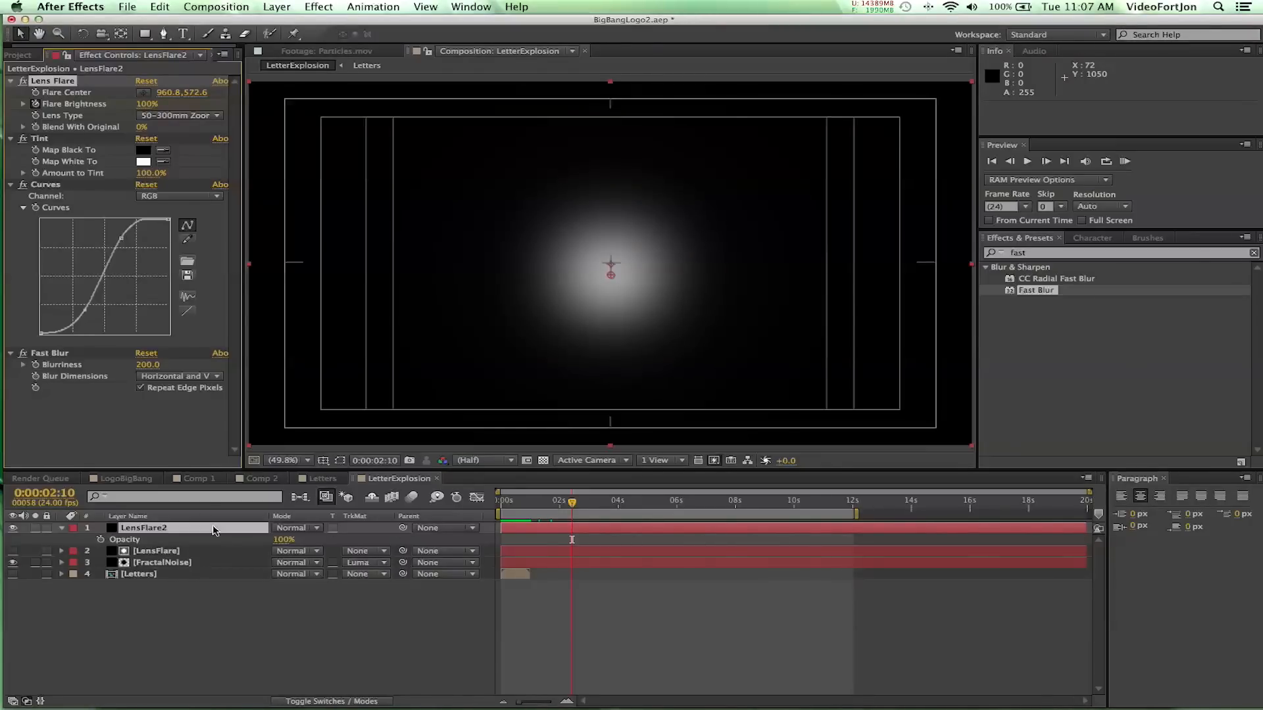
{"action": "key", "text": "u"}
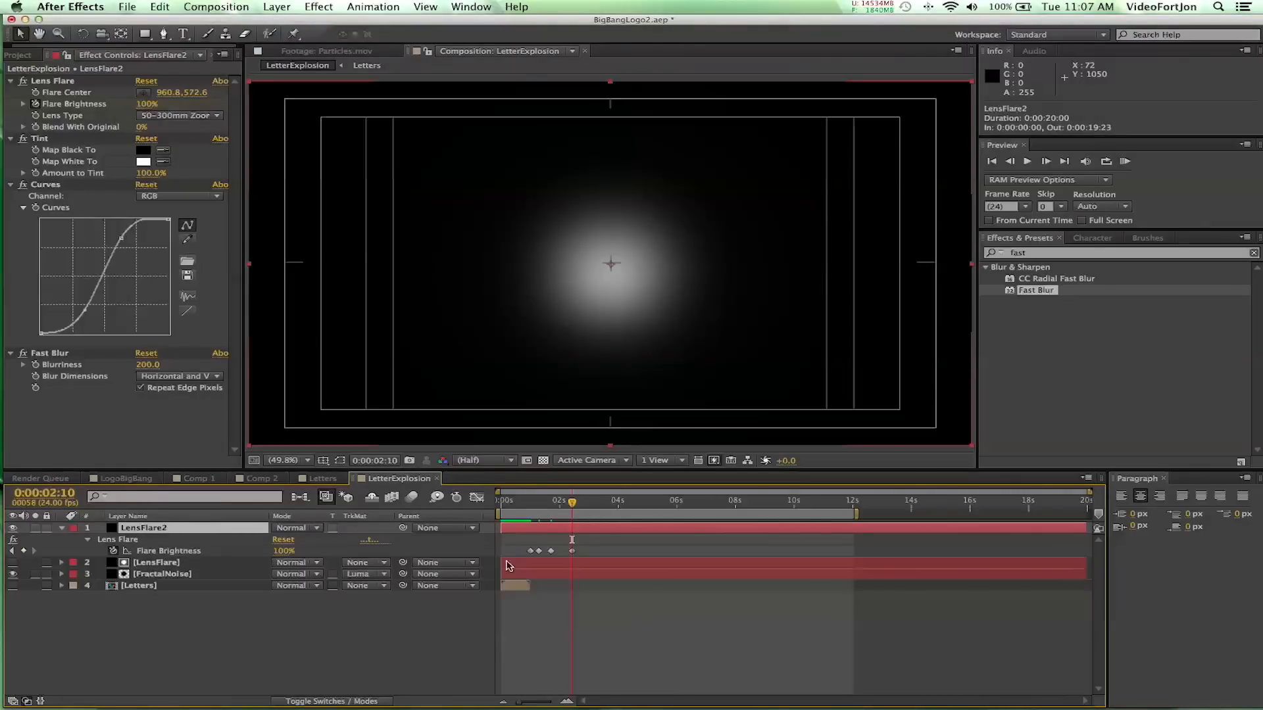
{"action": "left_click", "coordinate": [528, 504]}
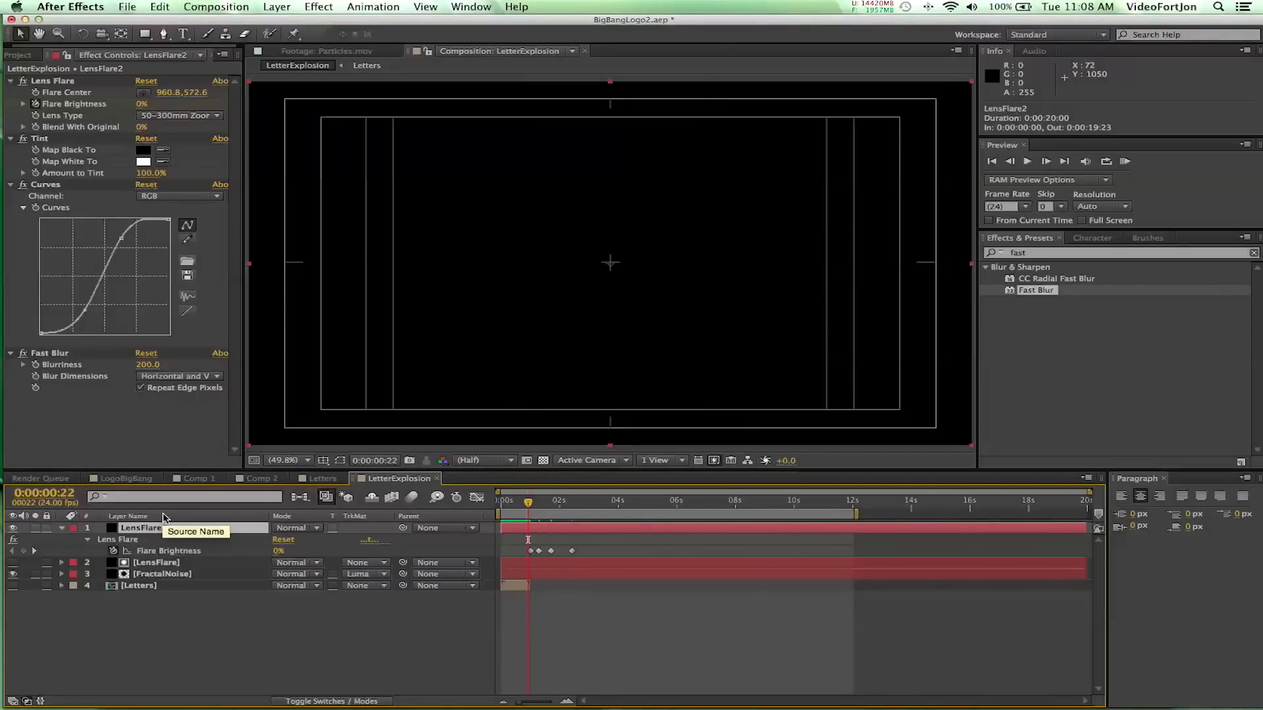
{"action": "key", "text": "shift+t"}
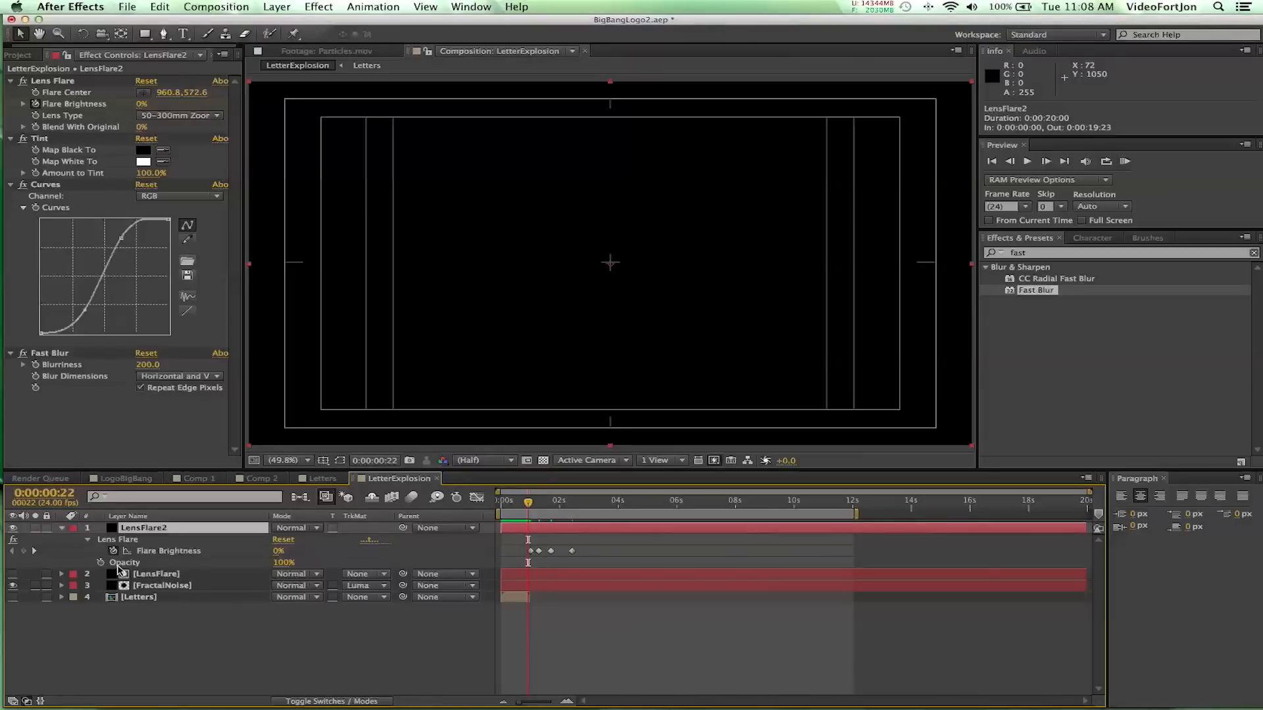
Start animating LensFlare2's Opacity with a 30% keyframe at 0:00:08:00
{"action": "left_click", "coordinate": [737, 510]}
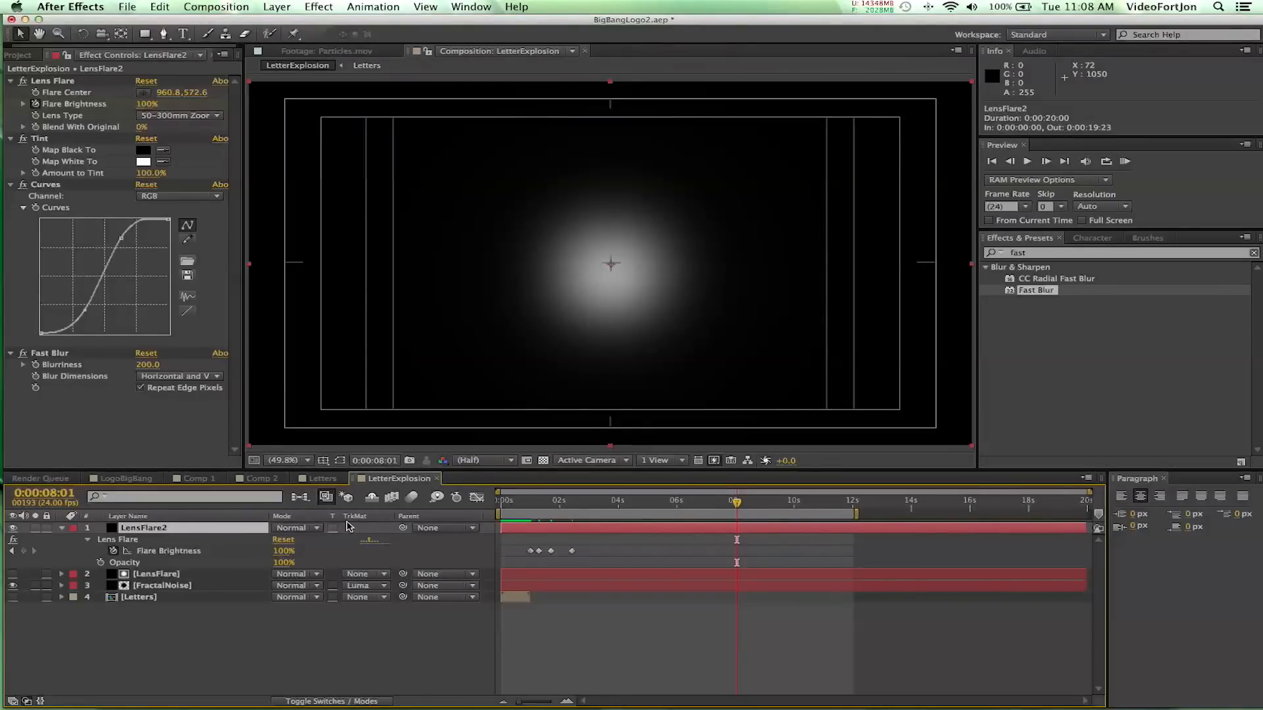
{"action": "left_click", "coordinate": [1007, 164]}
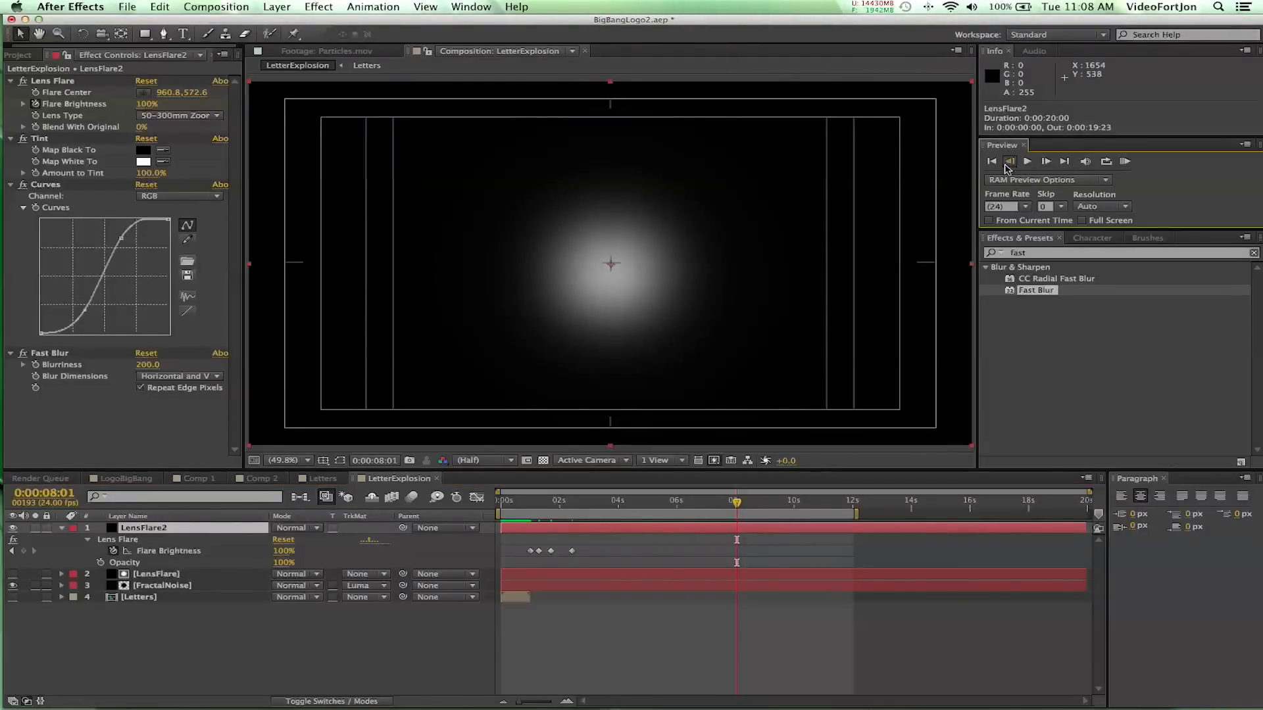
{"action": "left_click", "coordinate": [100, 563]}
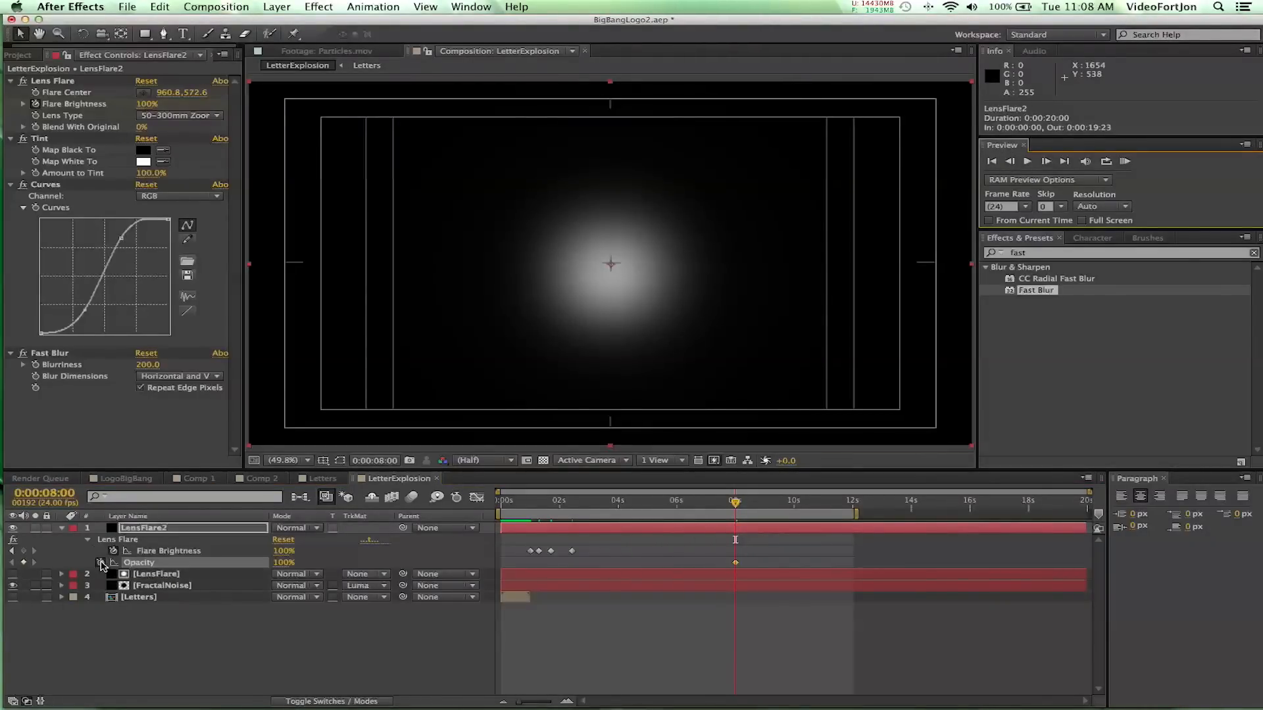
{"action": "left_click", "coordinate": [287, 563]}
{"action": "type", "text": "30"}
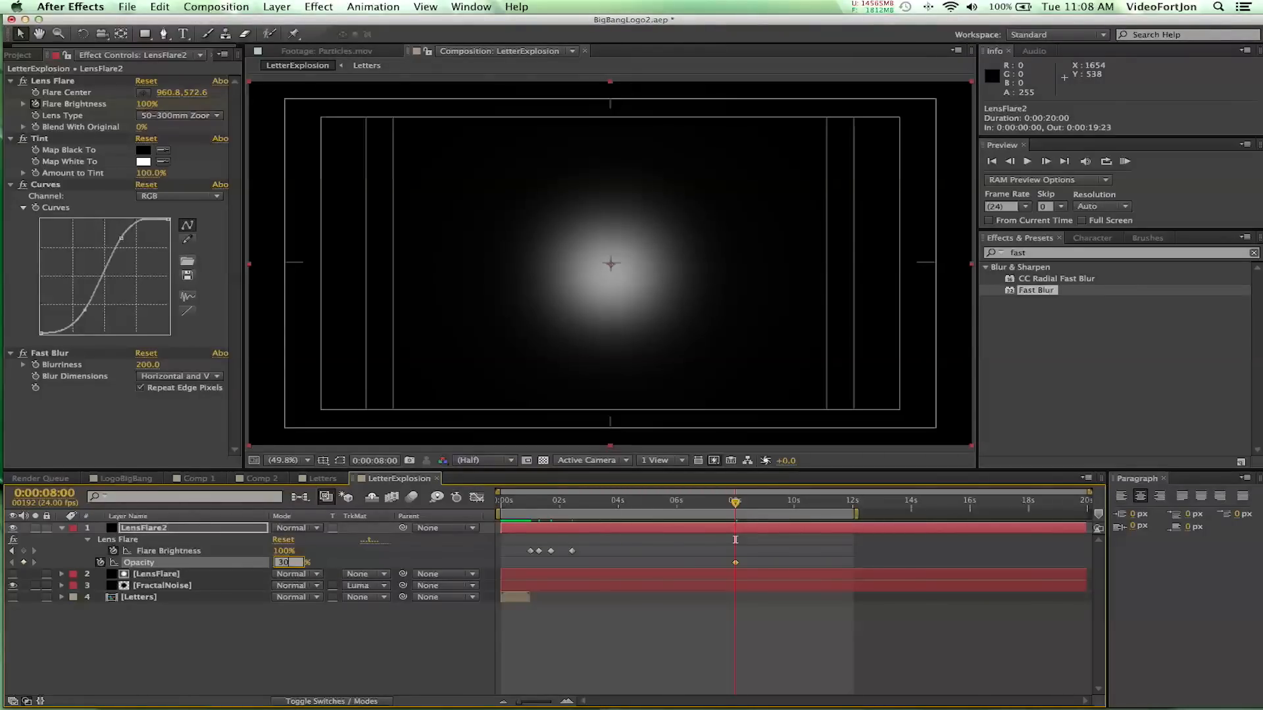
{"action": "key", "text": "Return"}
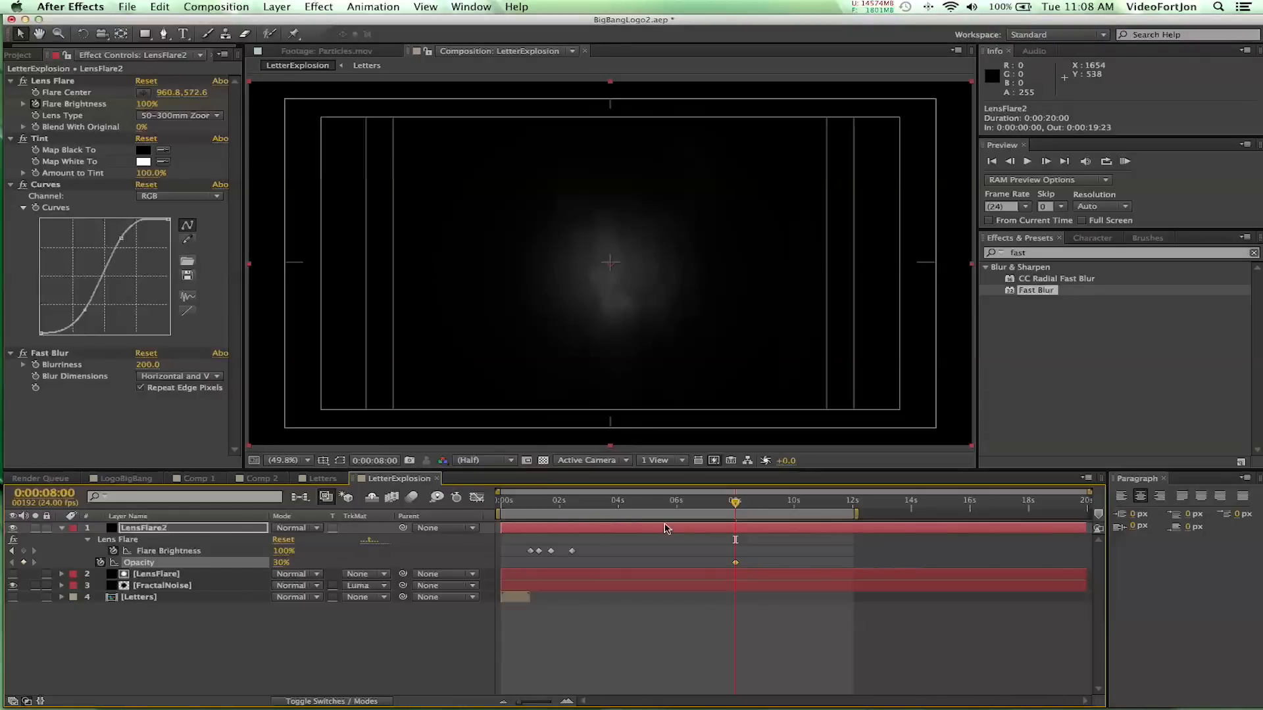
Keyframe the LensFlare2 layer's Opacity to 55% at 0:00:10:00
{"action": "left_click", "coordinate": [796, 509]}
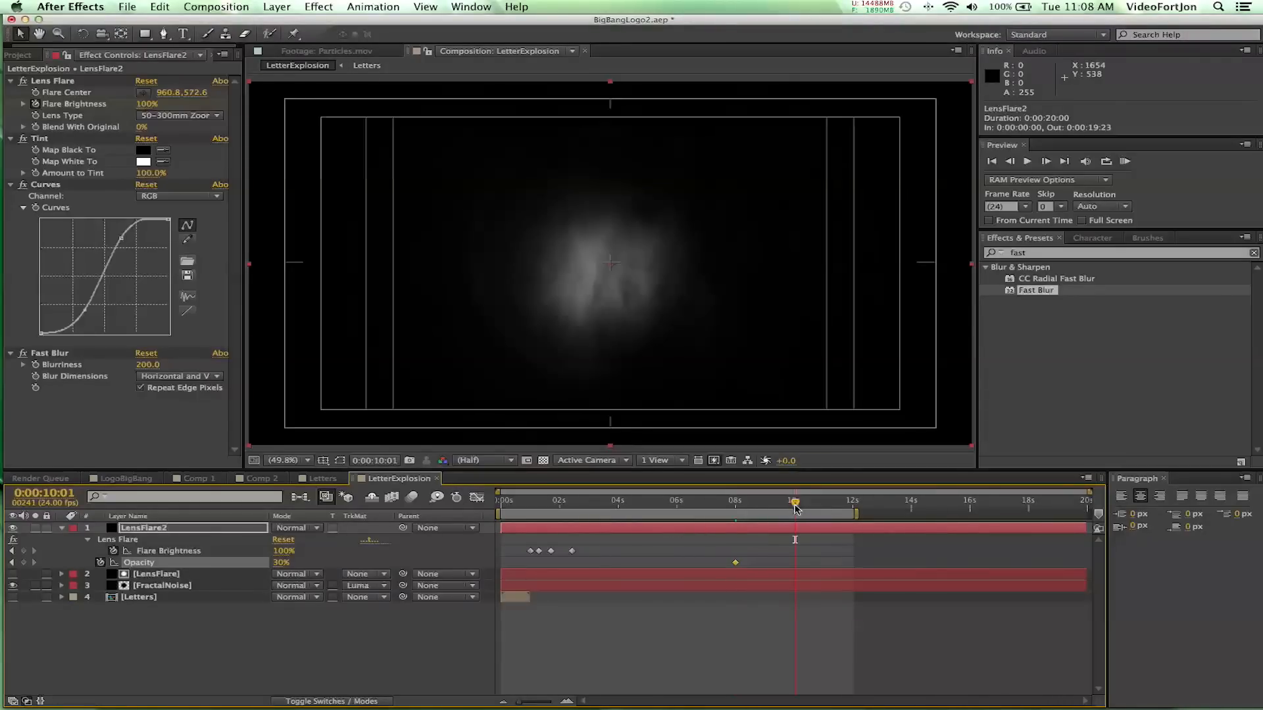
{"action": "left_click", "coordinate": [1010, 161]}
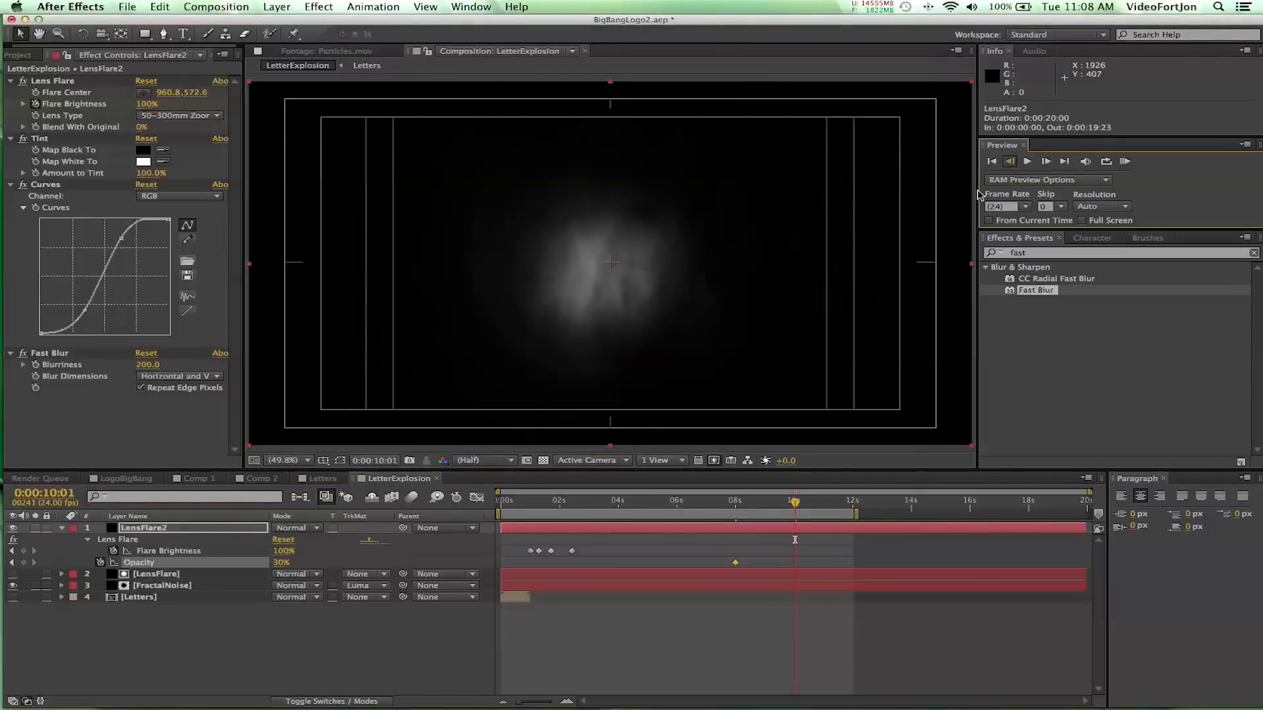
{"action": "left_click", "coordinate": [282, 564]}
{"action": "type", "text": "5"}
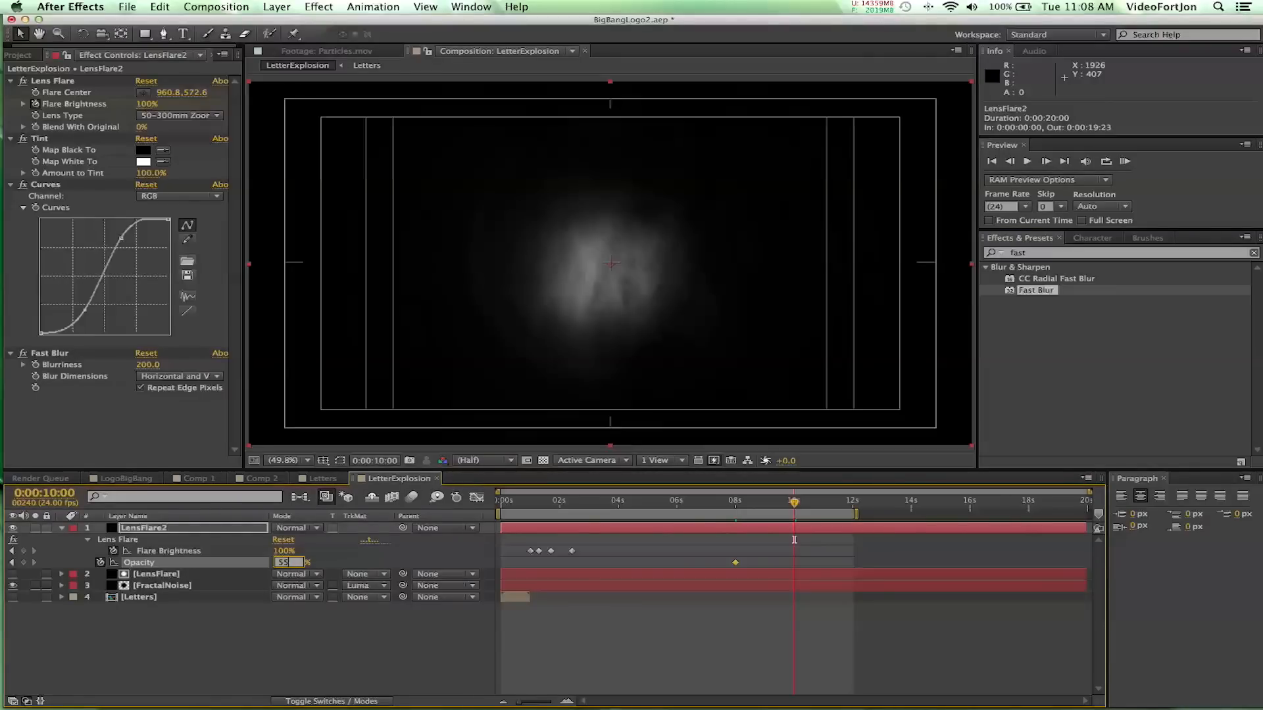
{"action": "type", "text": "5"}
{"action": "key", "text": "Return"}
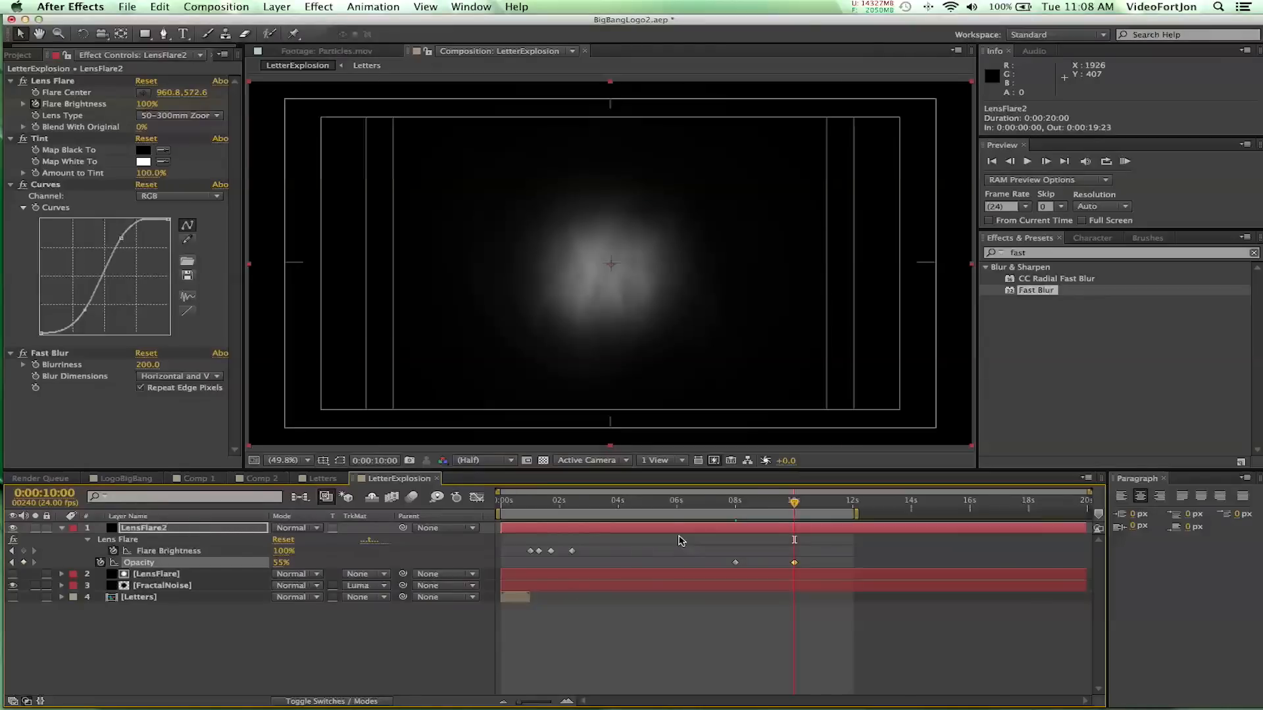
Keyframe the LensFlare2 layer's Opacity down to 0% at 0:00:11:00
{"action": "left_click", "coordinate": [821, 507]}
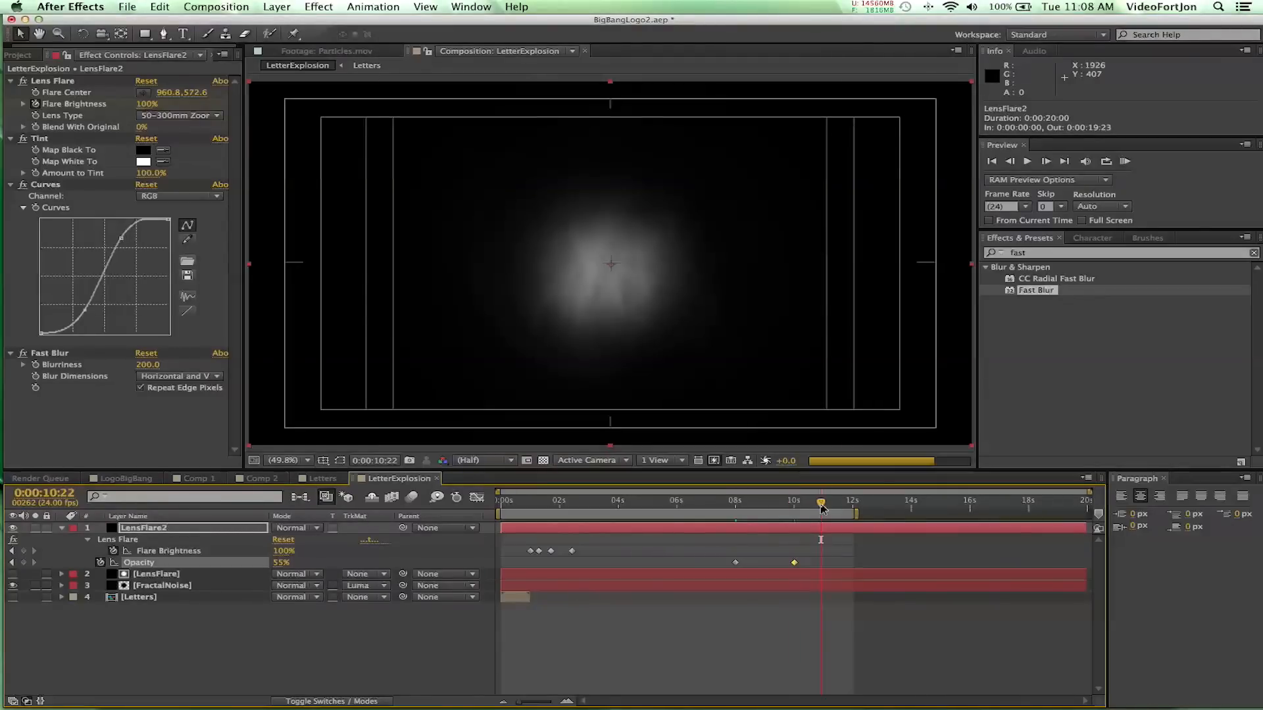
{"action": "left_click", "coordinate": [1046, 161]}
{"action": "left_click", "coordinate": [1047, 161]}
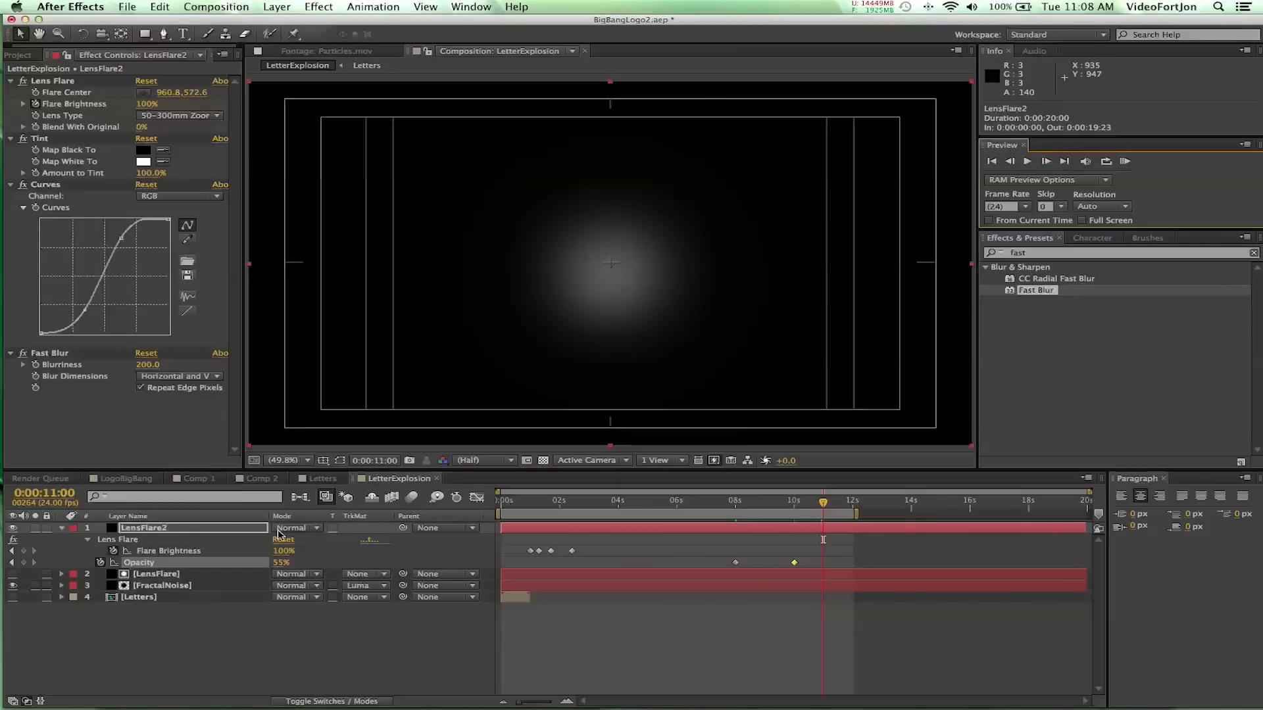
{"action": "left_click", "coordinate": [280, 563]}
{"action": "type", "text": "0"}
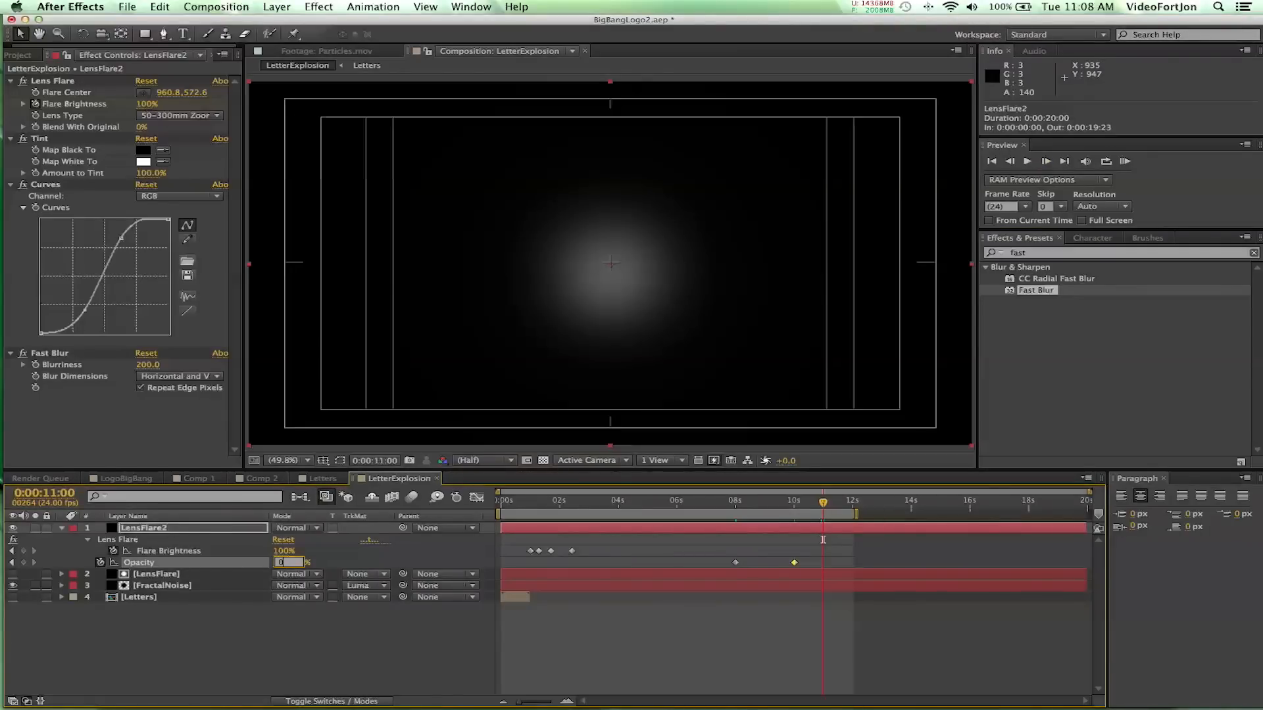
{"action": "key", "text": "Return"}
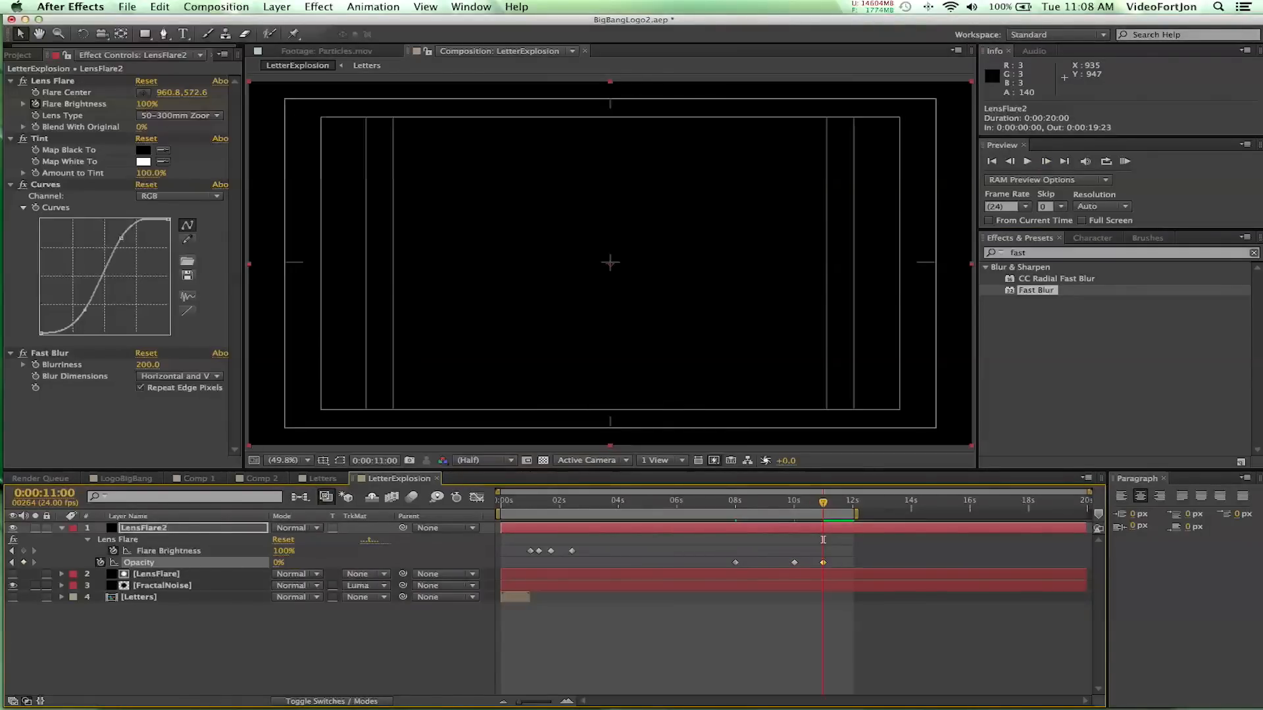
Move the current time to 0:00:02:12 and set the LensFlare2 layer's blending mode to Add
{"action": "left_click", "coordinate": [533, 507]}
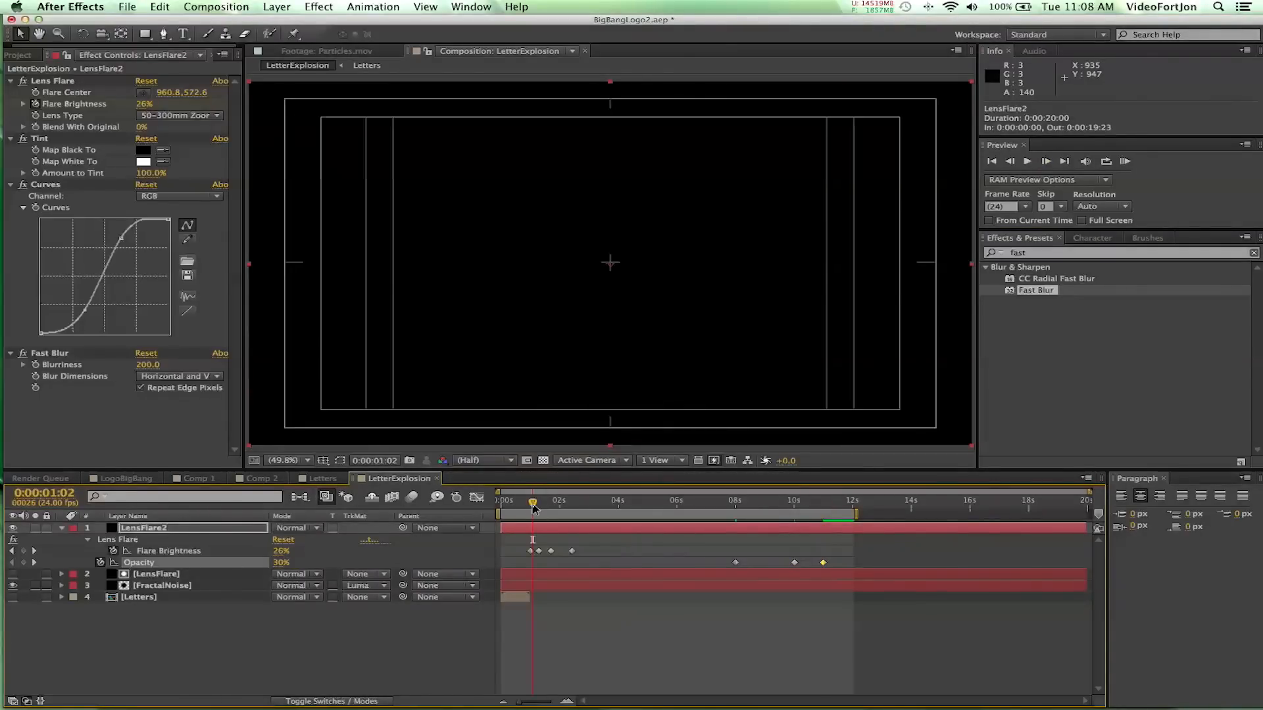
{"action": "left_click_drag", "start_coordinate": [533, 507], "coordinate": [586, 510]}
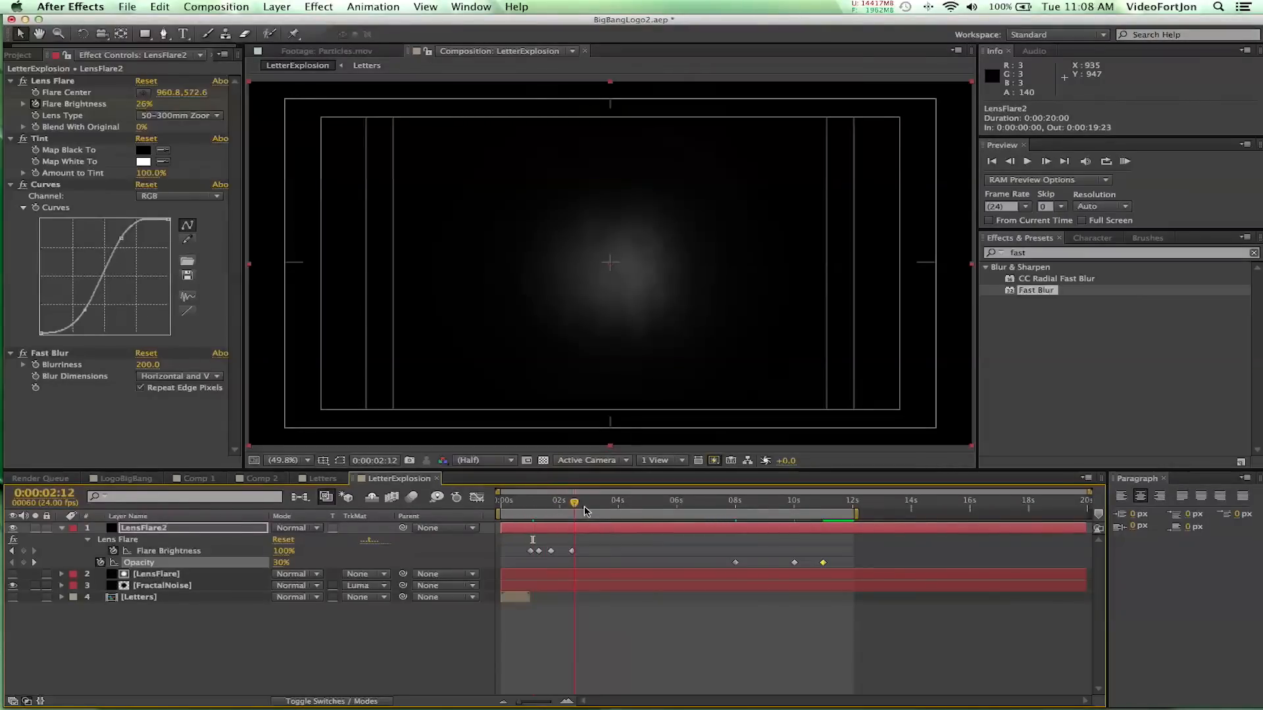
{"action": "left_click", "coordinate": [309, 529]}
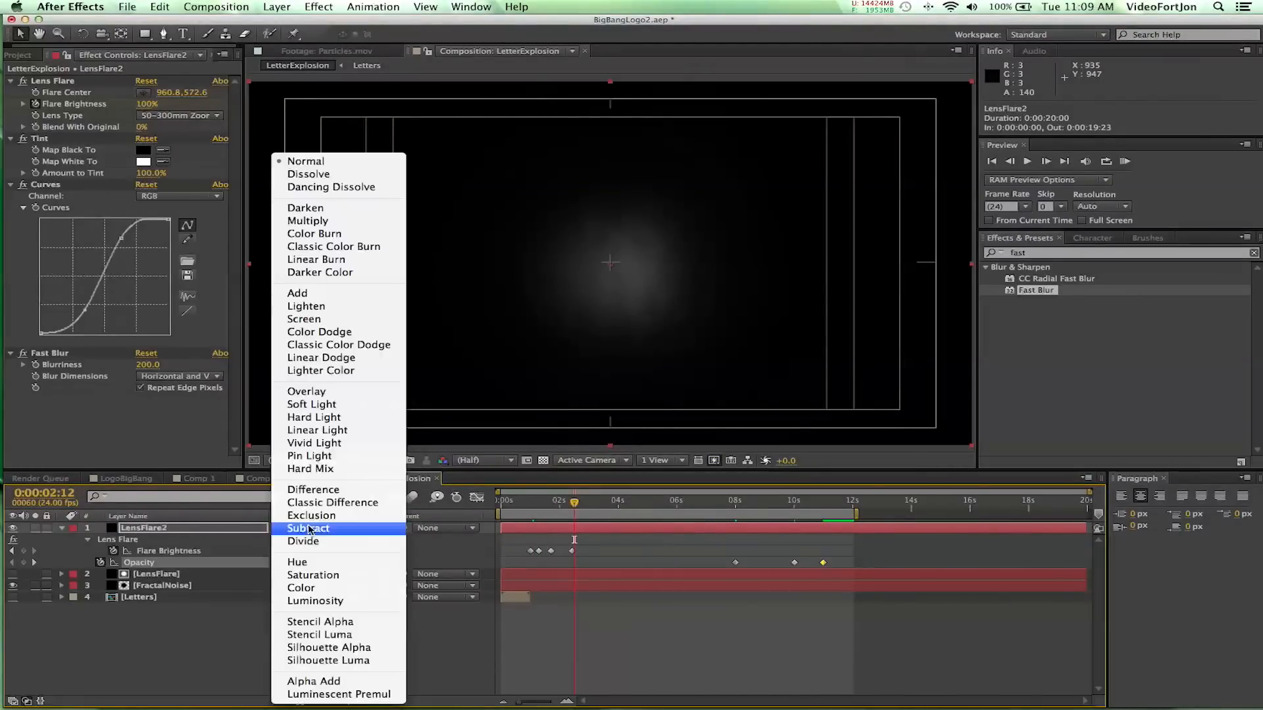
{"action": "left_click", "coordinate": [303, 296]}
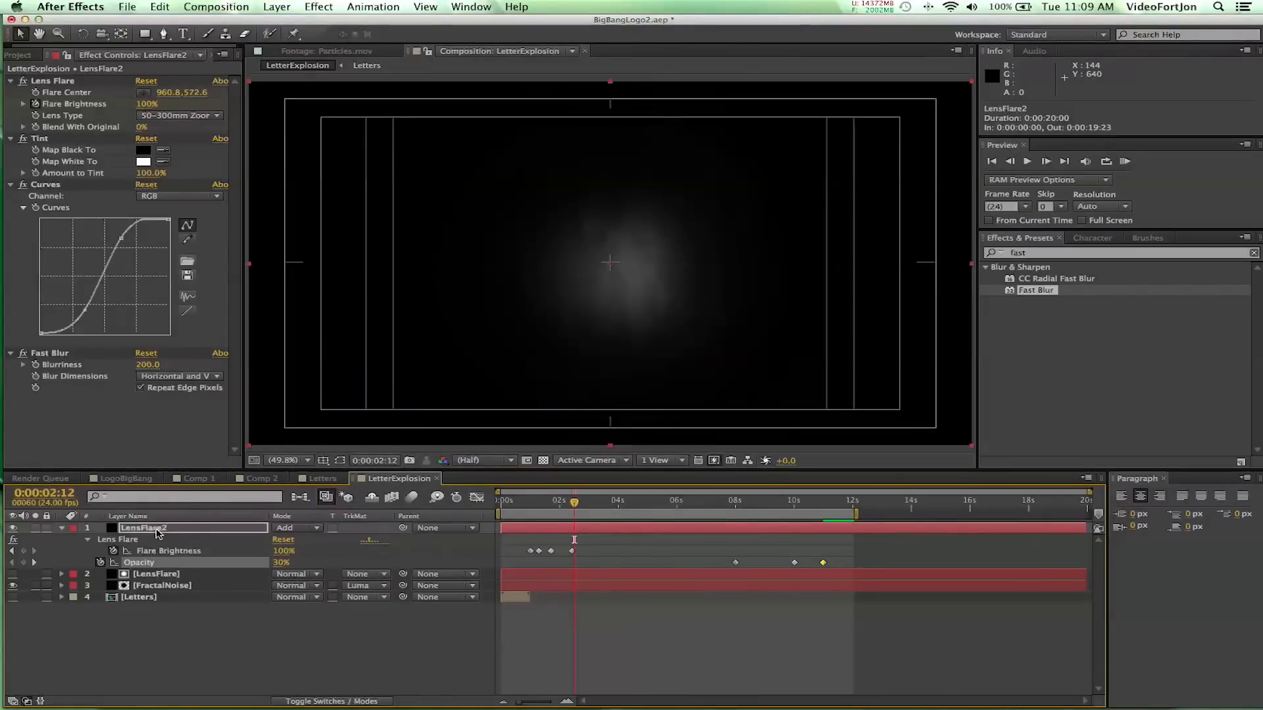
Duplicate the LensFlare2 layer, collapse the original's properties and place the copy directly beneath it
{"action": "key", "text": "Return"}
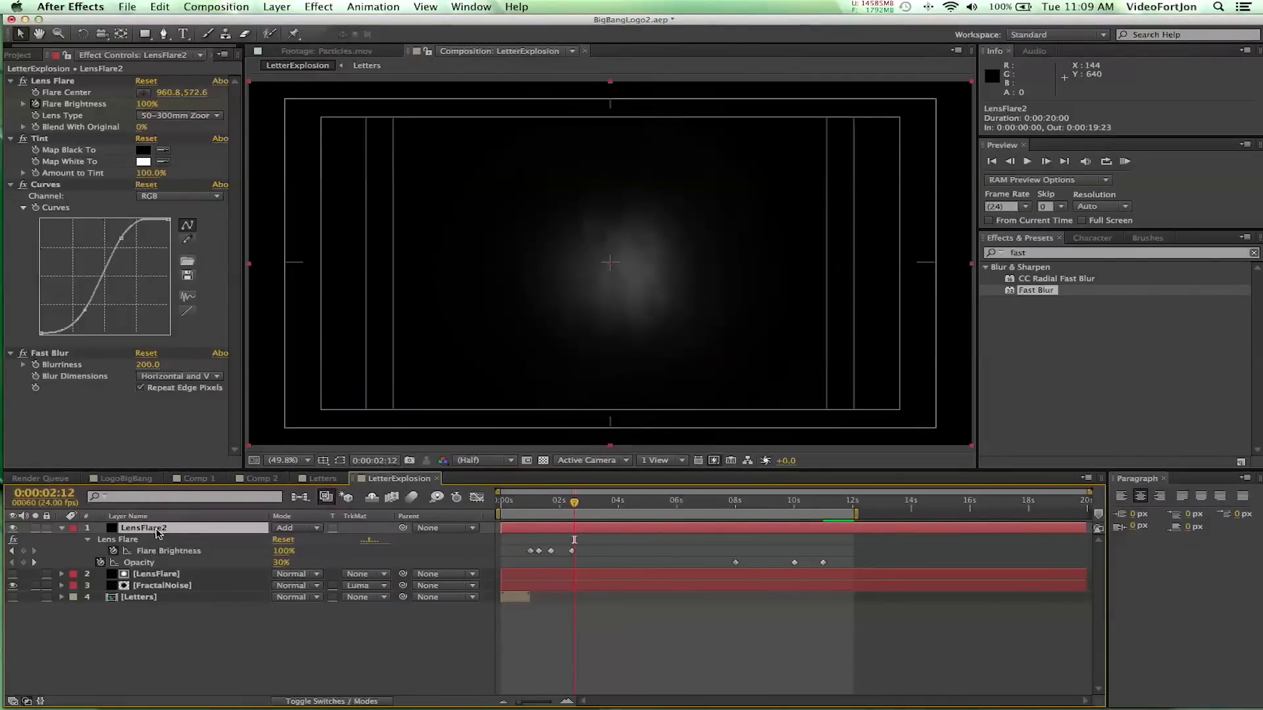
{"action": "key", "text": "super+d"}
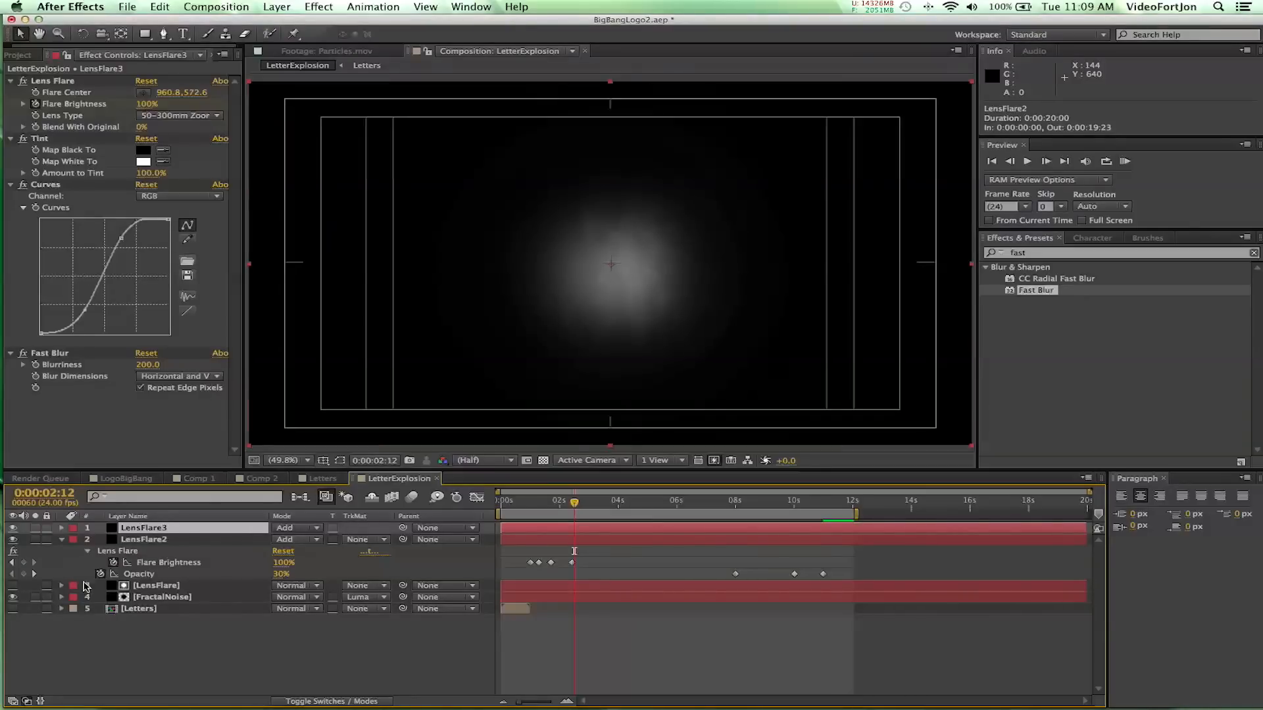
{"action": "left_click", "coordinate": [60, 540]}
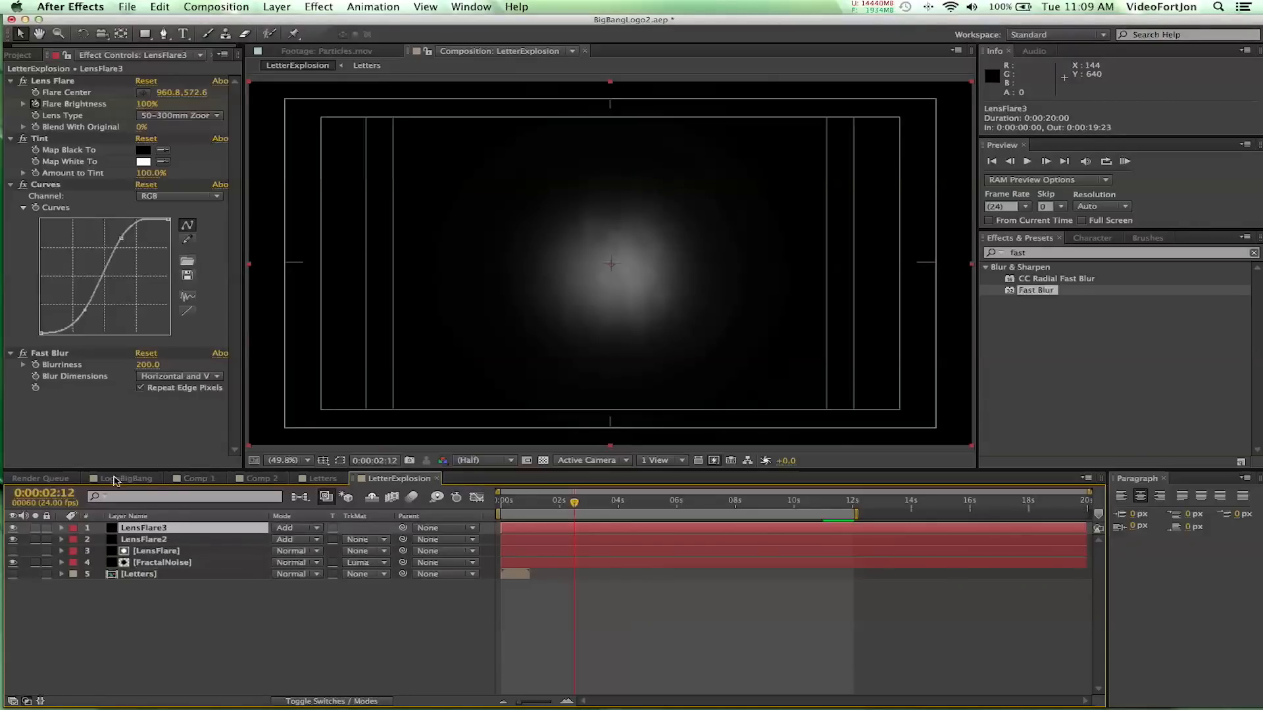
{"action": "left_click_drag", "start_coordinate": [125, 529], "coordinate": [123, 543]}
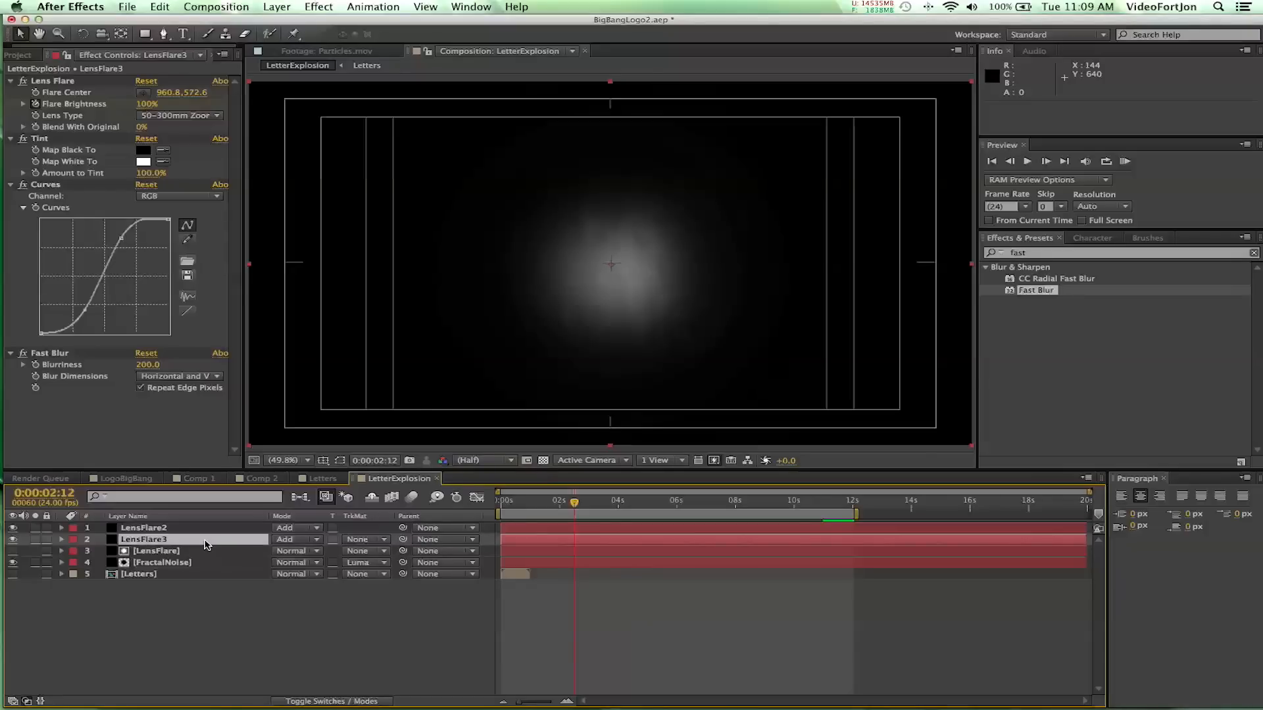
Set the Flare Brightness of the LensFlare3 layer to 125% at 0:00:02:12
{"action": "left_click", "coordinate": [146, 104]}
{"action": "type", "text": "125"}
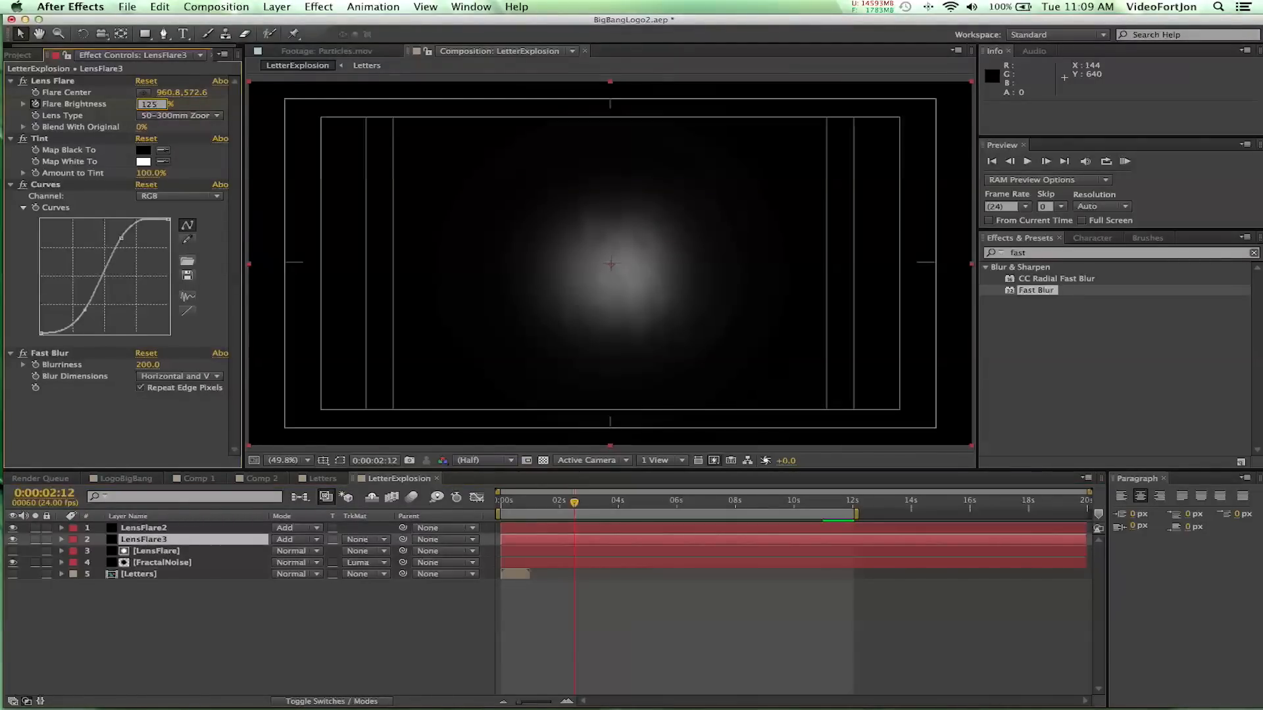
{"action": "key", "text": "Return"}
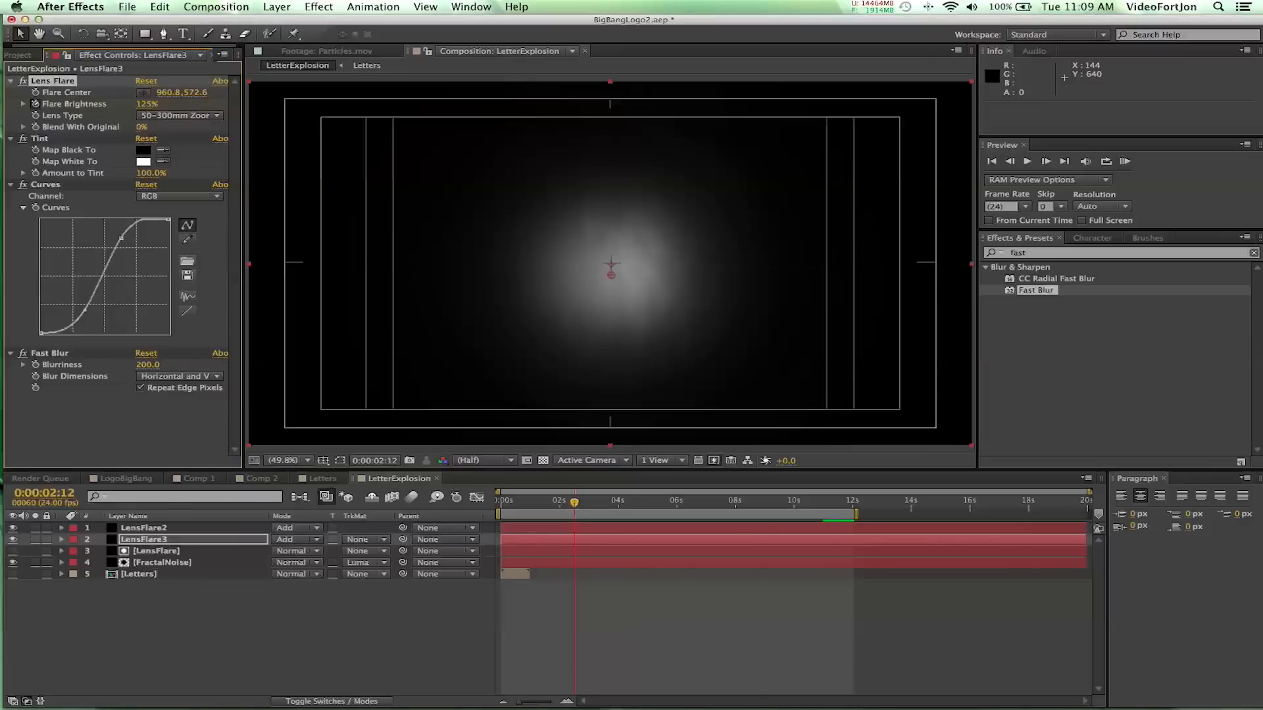
Increase the Fast Blur Blurriness on the LensFlare3 layer to 527
{"action": "left_click", "coordinate": [144, 540]}
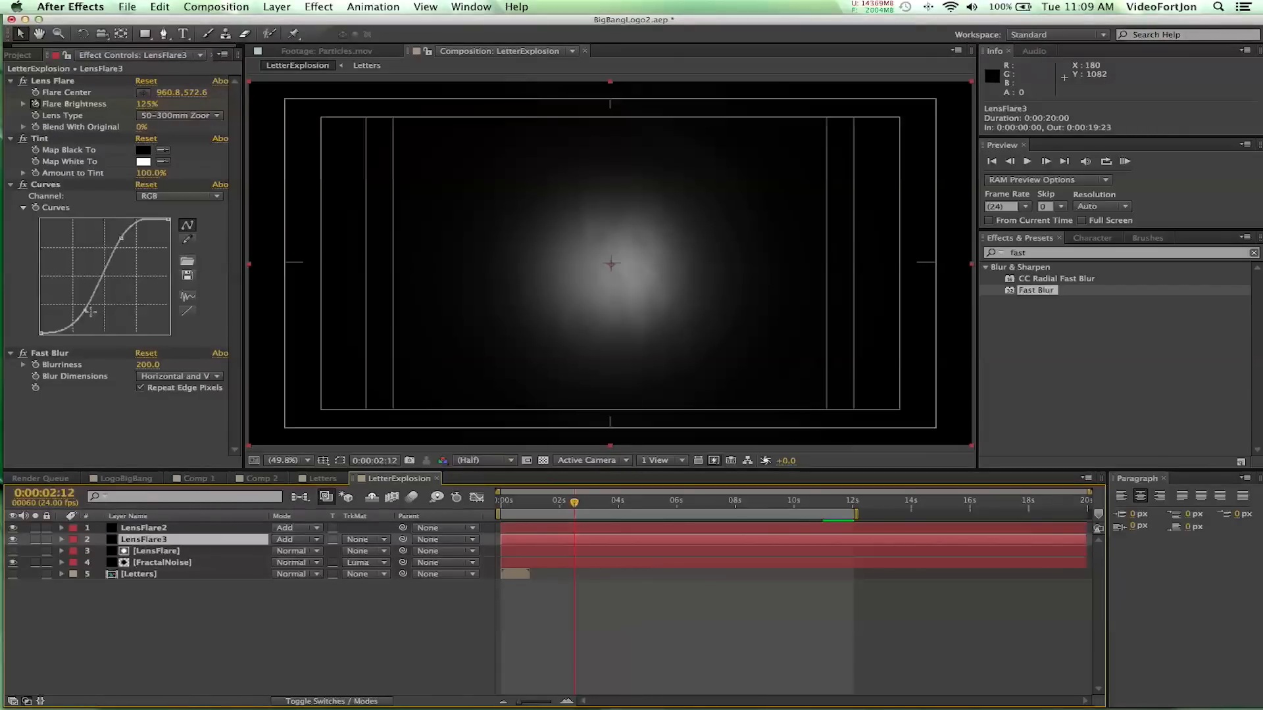
{"action": "left_click", "coordinate": [145, 365]}
{"action": "left_click_drag", "start_coordinate": [146, 365], "coordinate": [488, 410]}
{"action": "left_click_drag", "start_coordinate": [436, 408], "coordinate": [436, 411]}
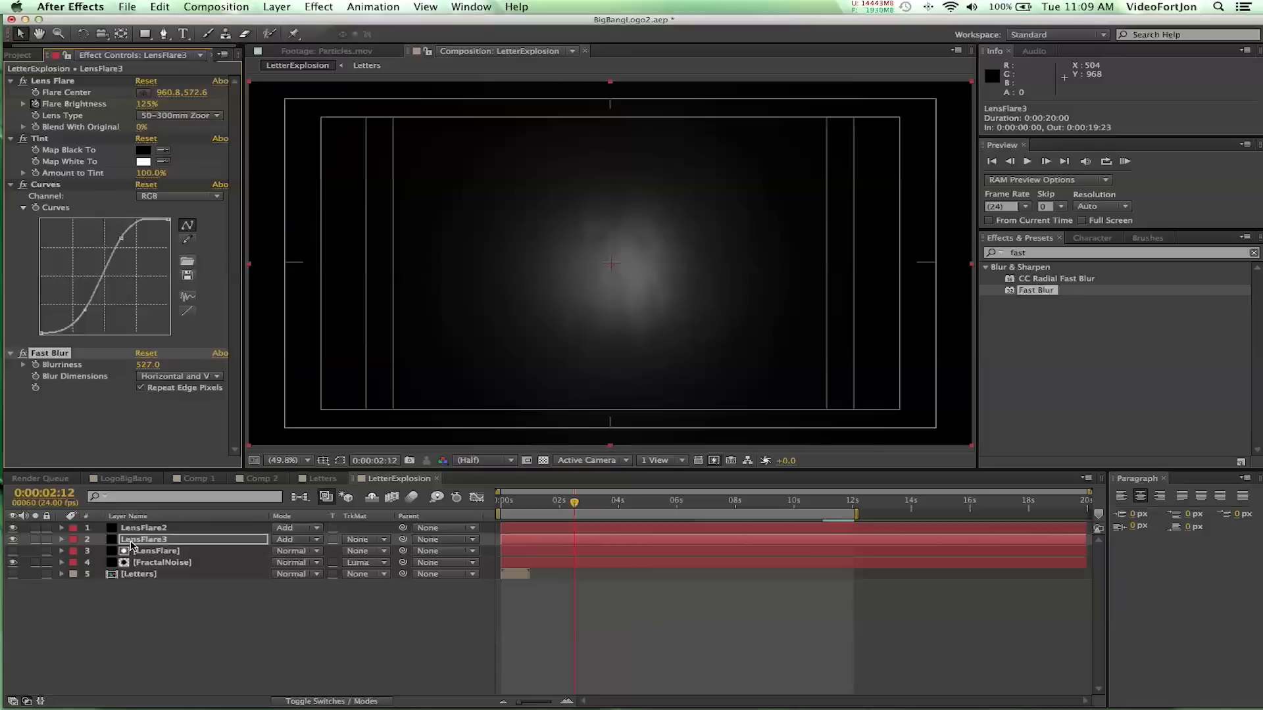
Set the LensFlare3 layer's blending mode to Screen and preview the glow up to 0:00:05:17
{"action": "left_click", "coordinate": [297, 540]}
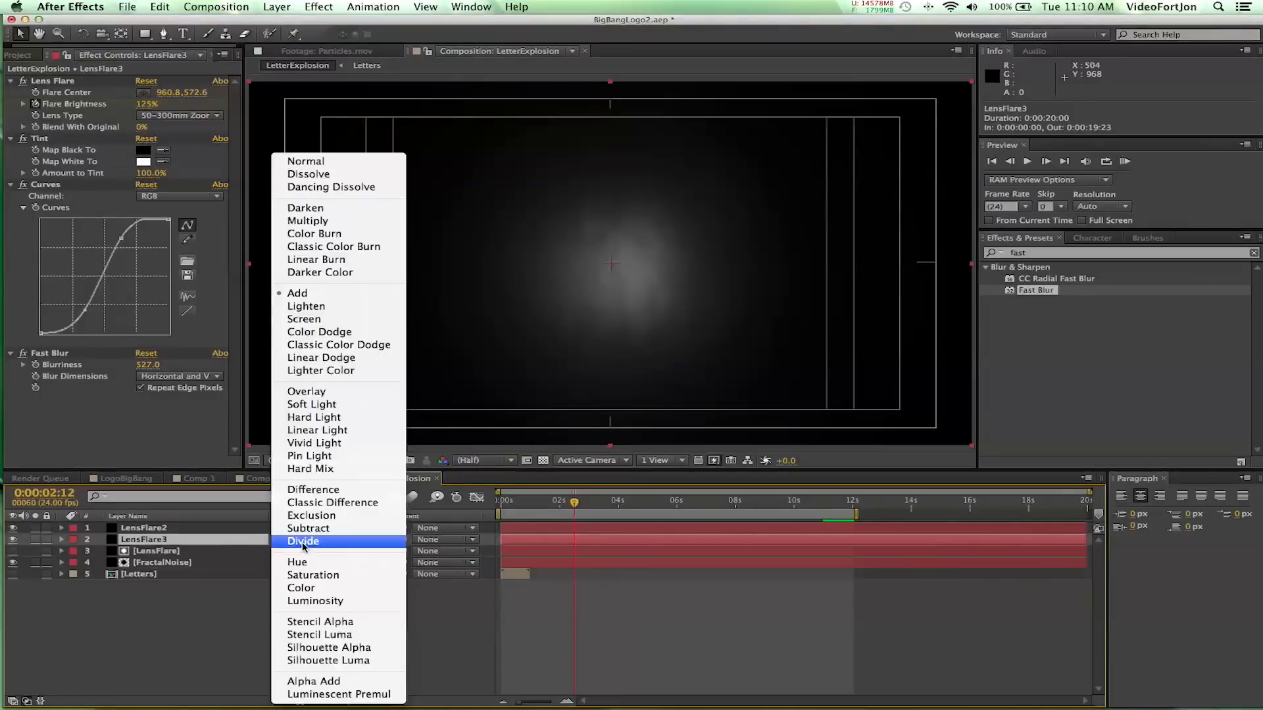
{"action": "left_click", "coordinate": [301, 325]}
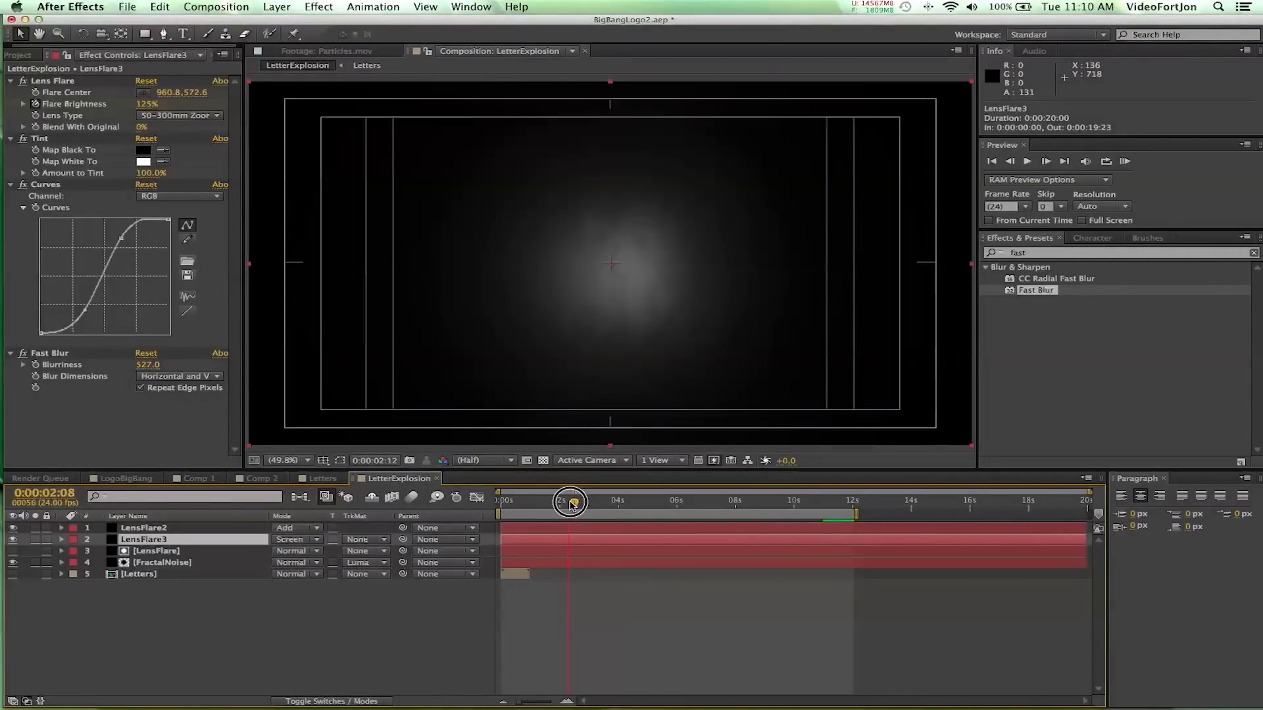
{"action": "left_click_drag", "start_coordinate": [574, 502], "coordinate": [668, 502]}
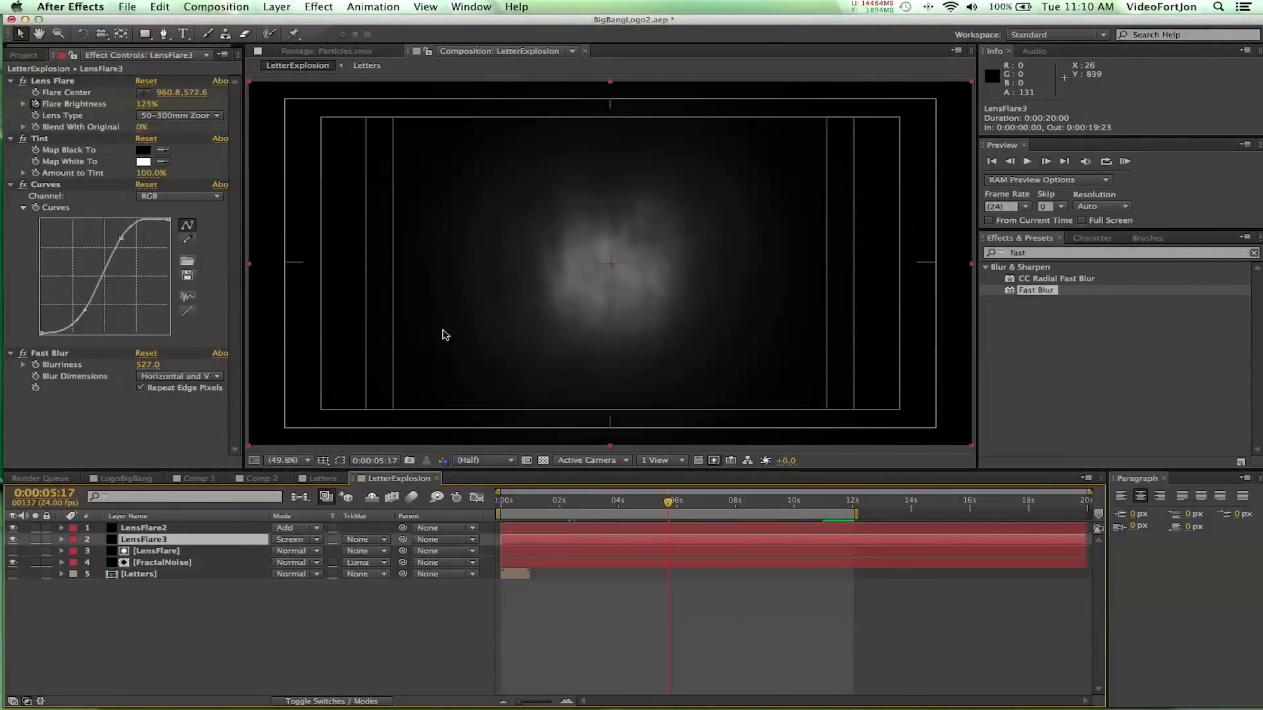
Raise the upper part of the Blue channel curve in the LensFlare2 layer's Curves effect for a blue tint
{"action": "left_click", "coordinate": [146, 528]}
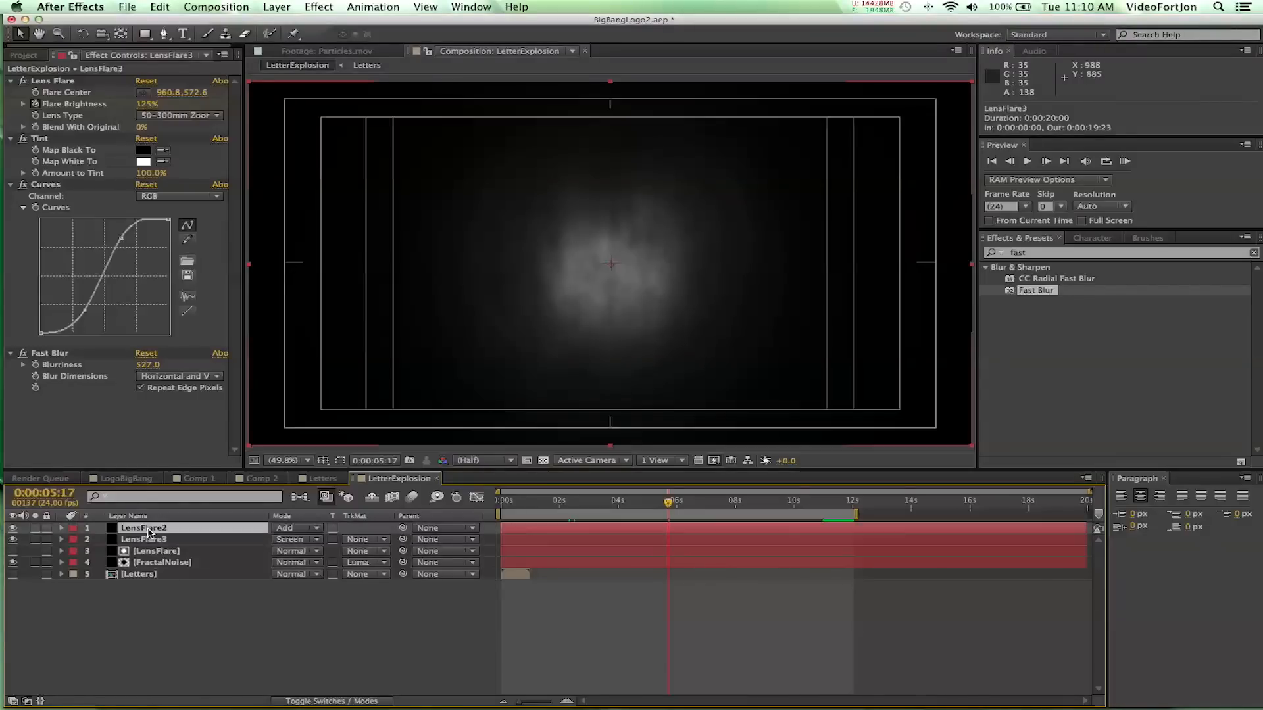
{"action": "left_click", "coordinate": [148, 538]}
{"action": "left_click", "coordinate": [151, 529]}
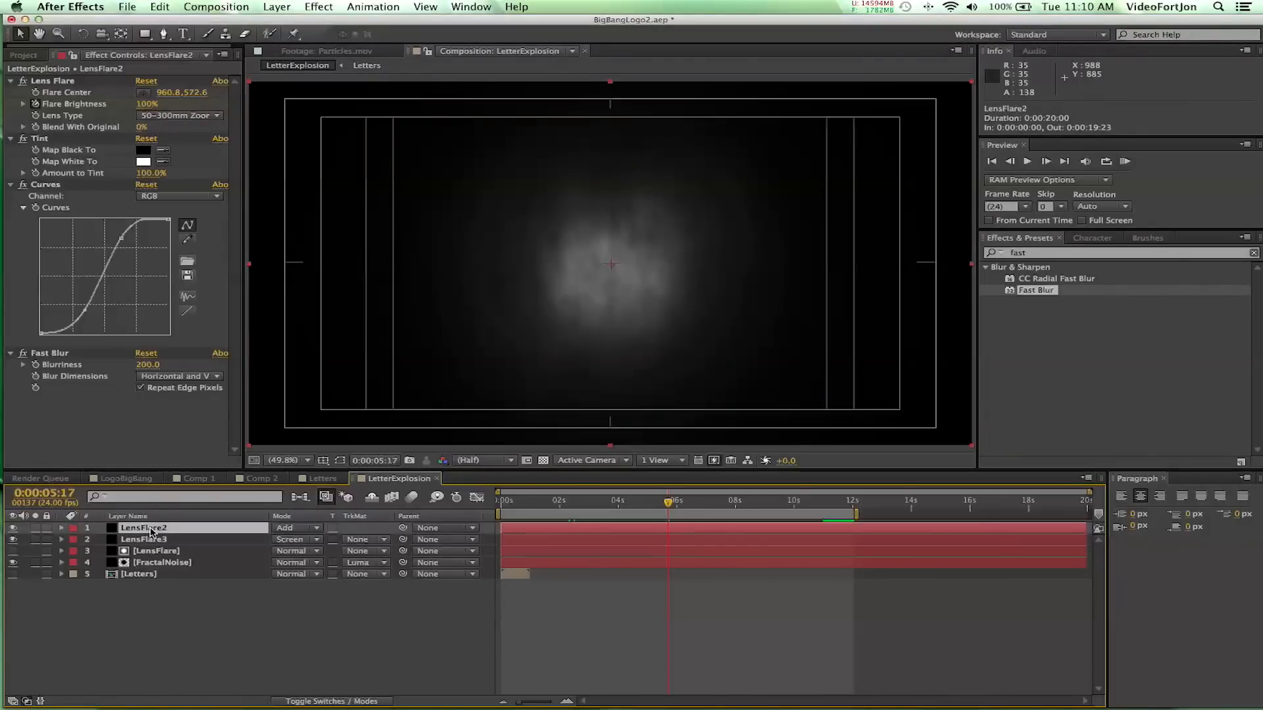
{"action": "left_click", "coordinate": [84, 186]}
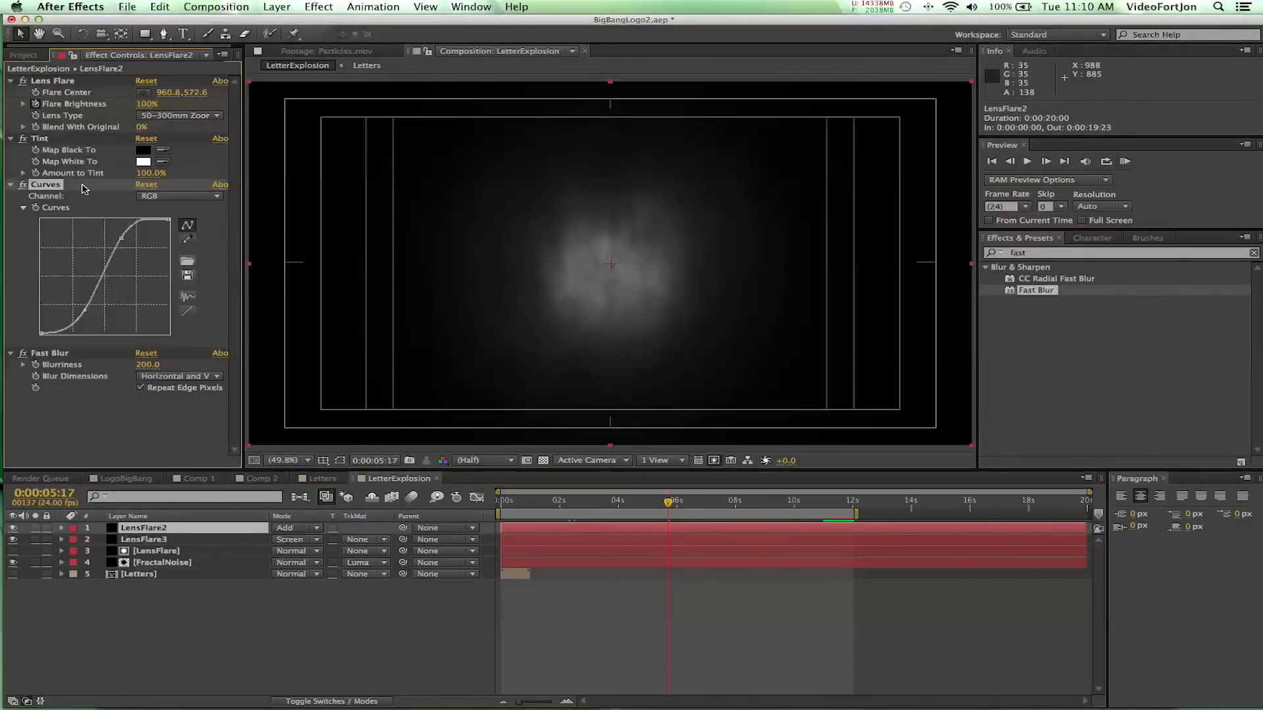
{"action": "left_click", "coordinate": [144, 197]}
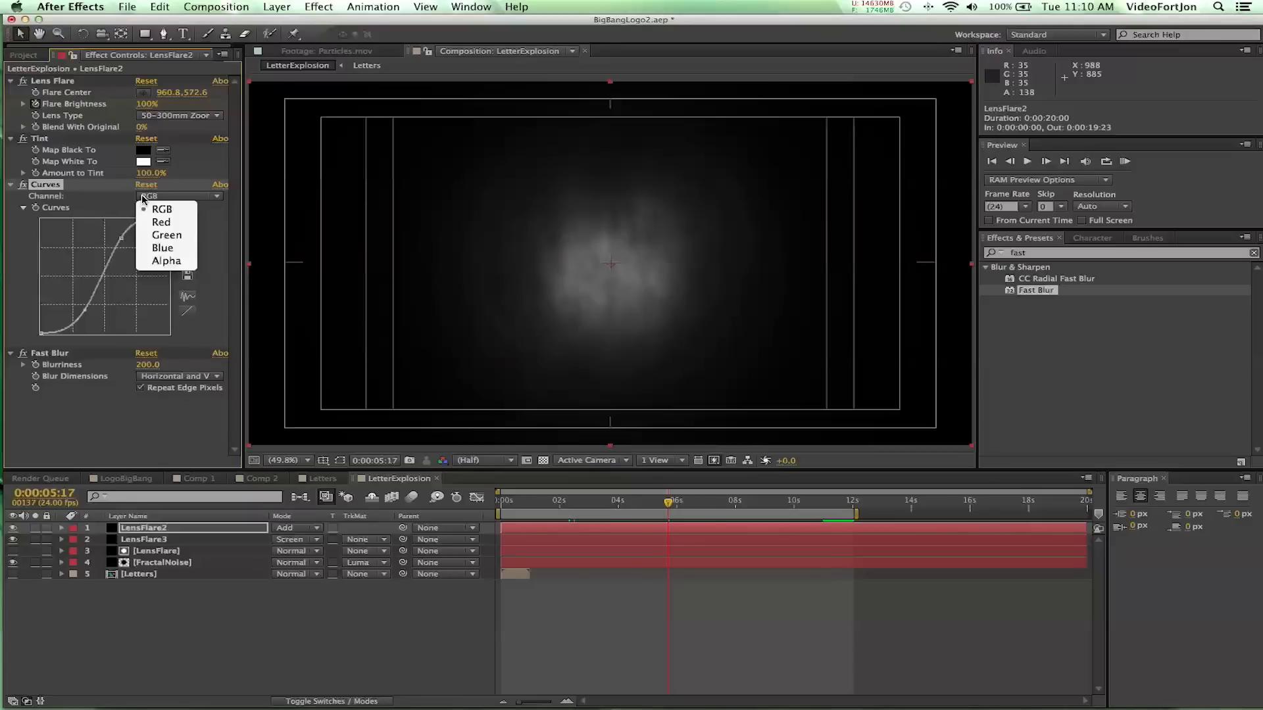
{"action": "left_click", "coordinate": [158, 247]}
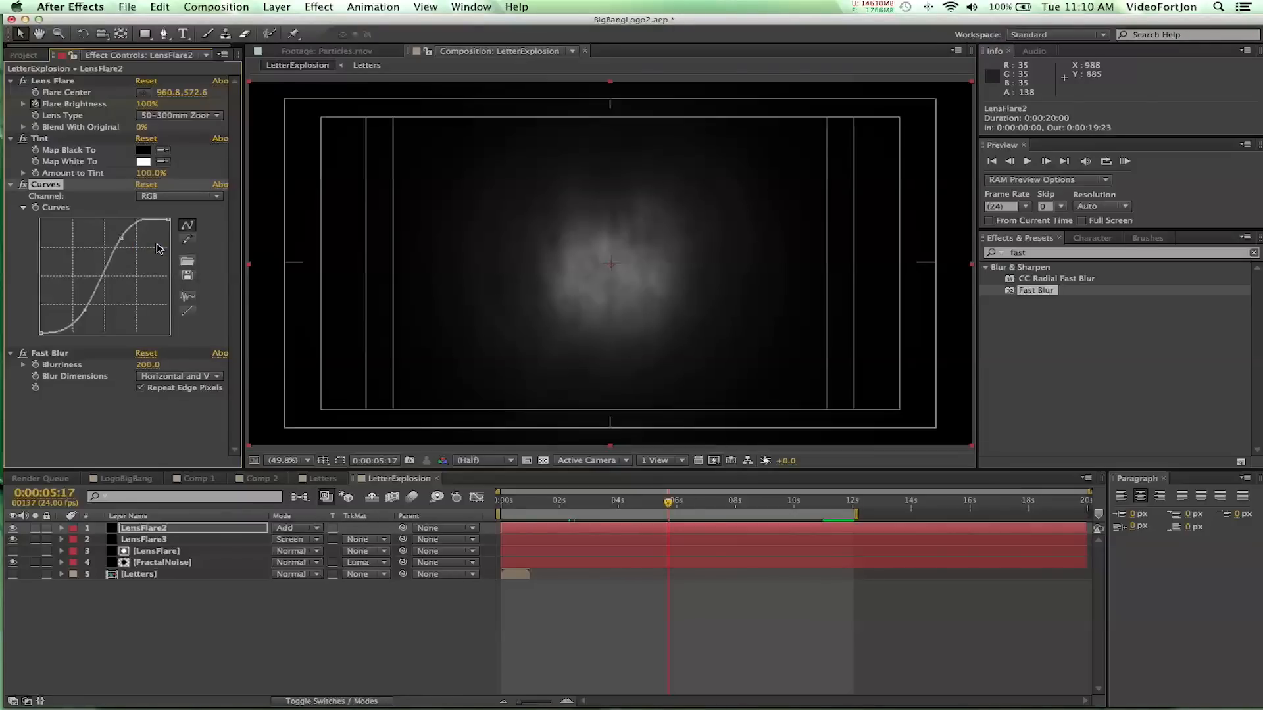
{"action": "left_click_drag", "start_coordinate": [147, 241], "coordinate": [115, 237]}
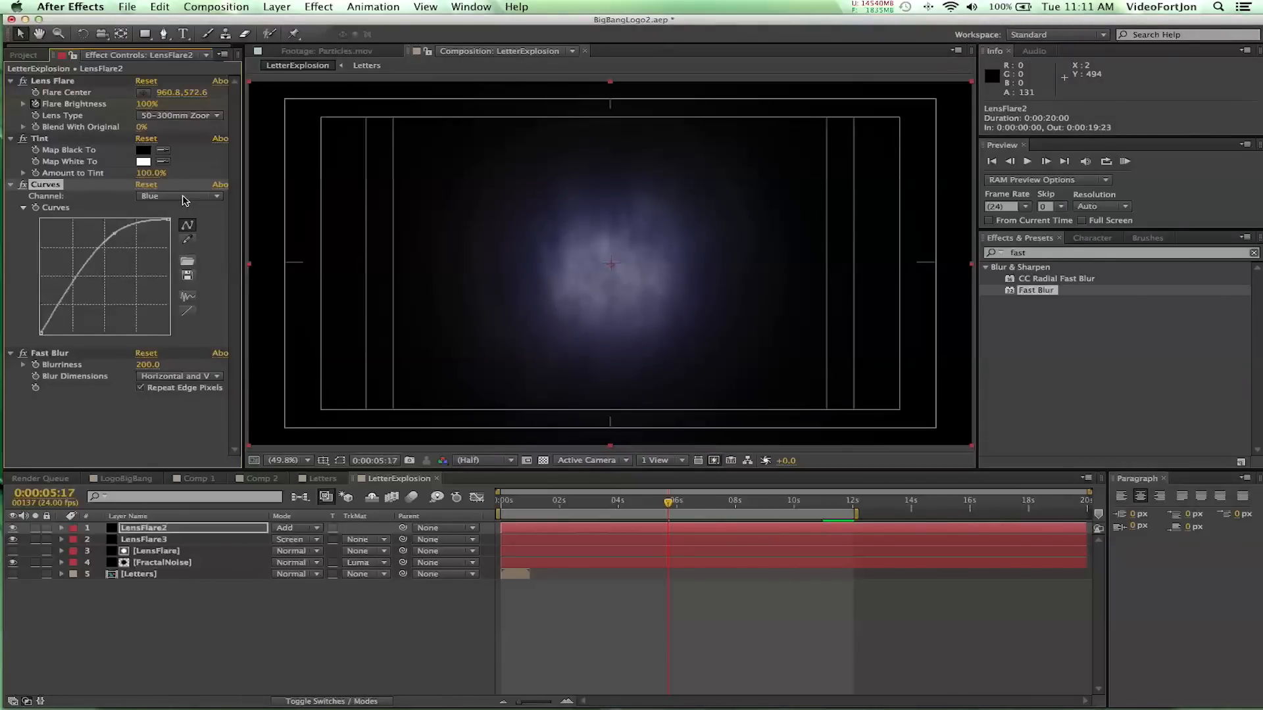
Raise the upper part of the Green channel curve in LensFlare2's Curves effect slightly
{"action": "left_click", "coordinate": [212, 199]}
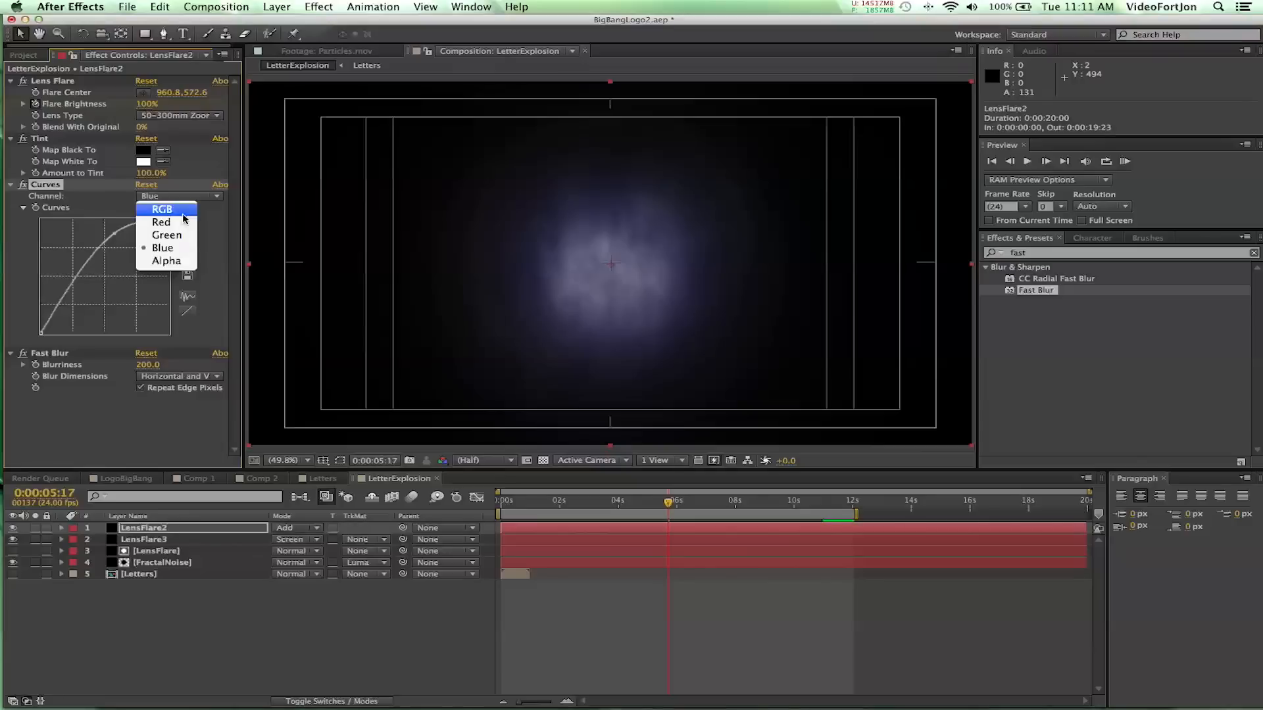
{"action": "left_click", "coordinate": [173, 236]}
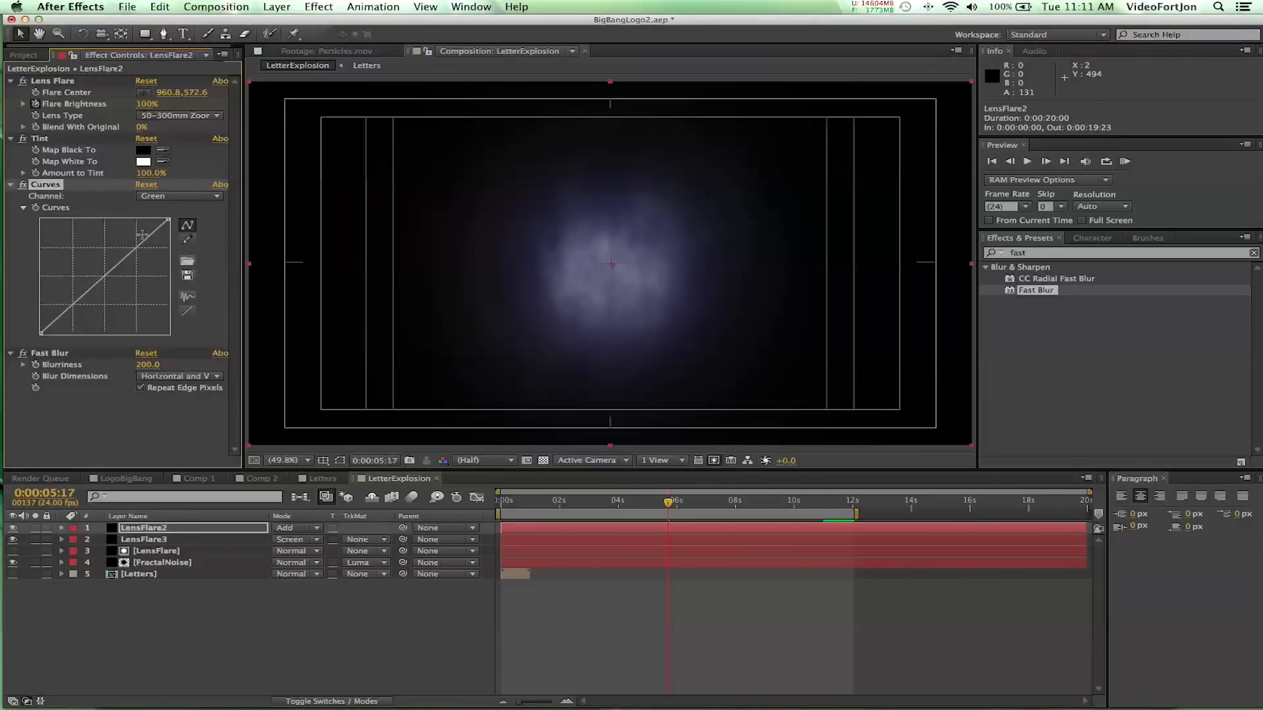
{"action": "left_click_drag", "start_coordinate": [149, 239], "coordinate": [134, 240]}
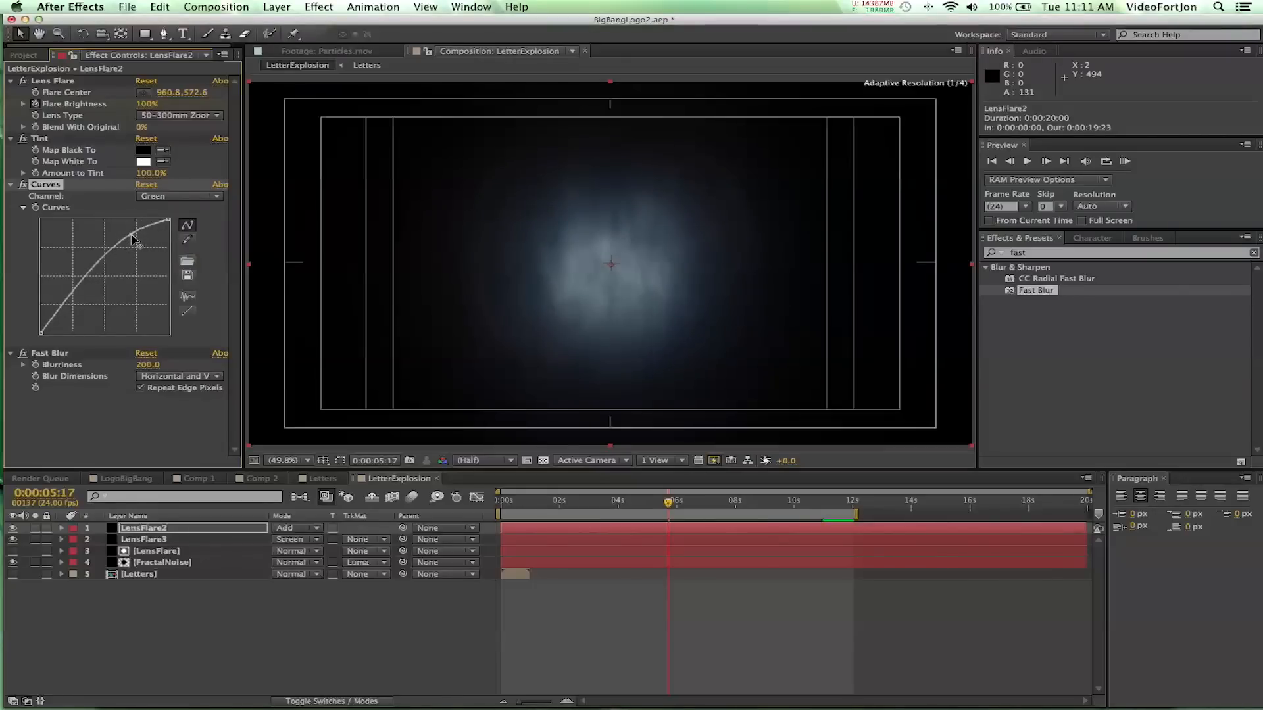
Raise the upper part of the Red channel curve in LensFlare2's Curves effect slightly
{"action": "left_click", "coordinate": [200, 197]}
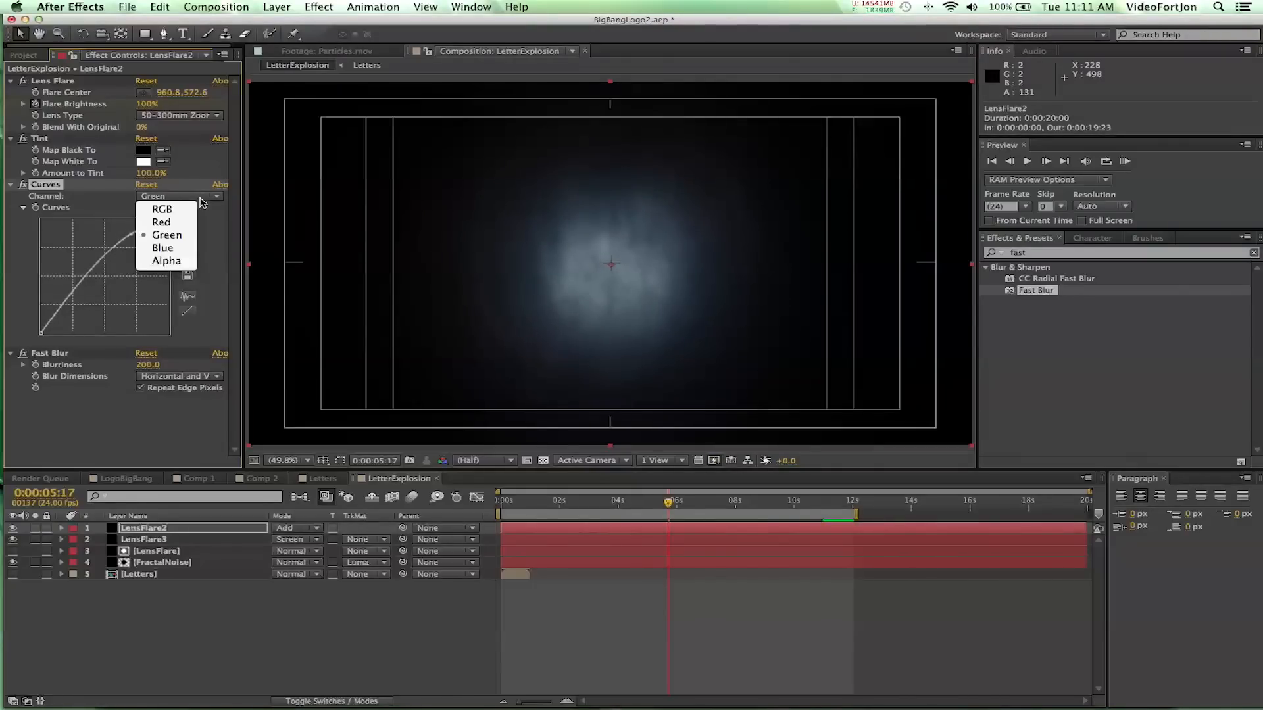
{"action": "left_click", "coordinate": [198, 198]}
{"action": "left_click", "coordinate": [183, 197]}
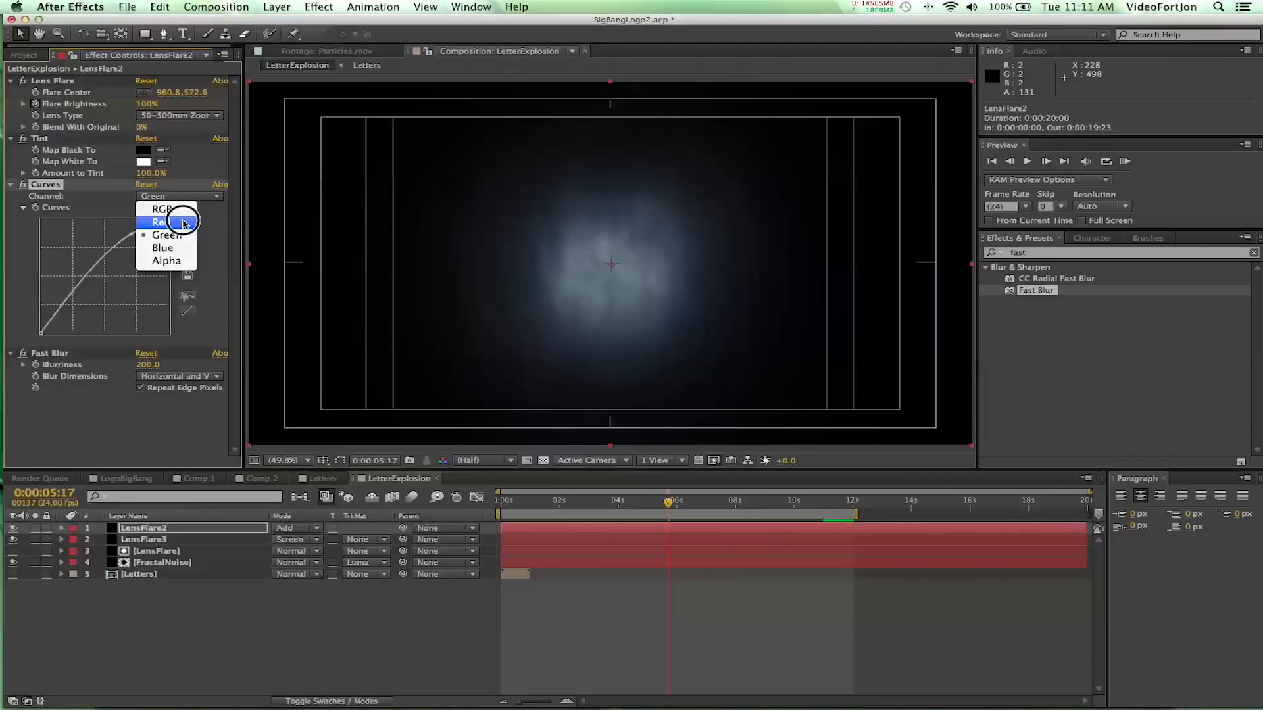
{"action": "left_click", "coordinate": [175, 223]}
{"action": "left_click_drag", "start_coordinate": [145, 237], "coordinate": [133, 234]}
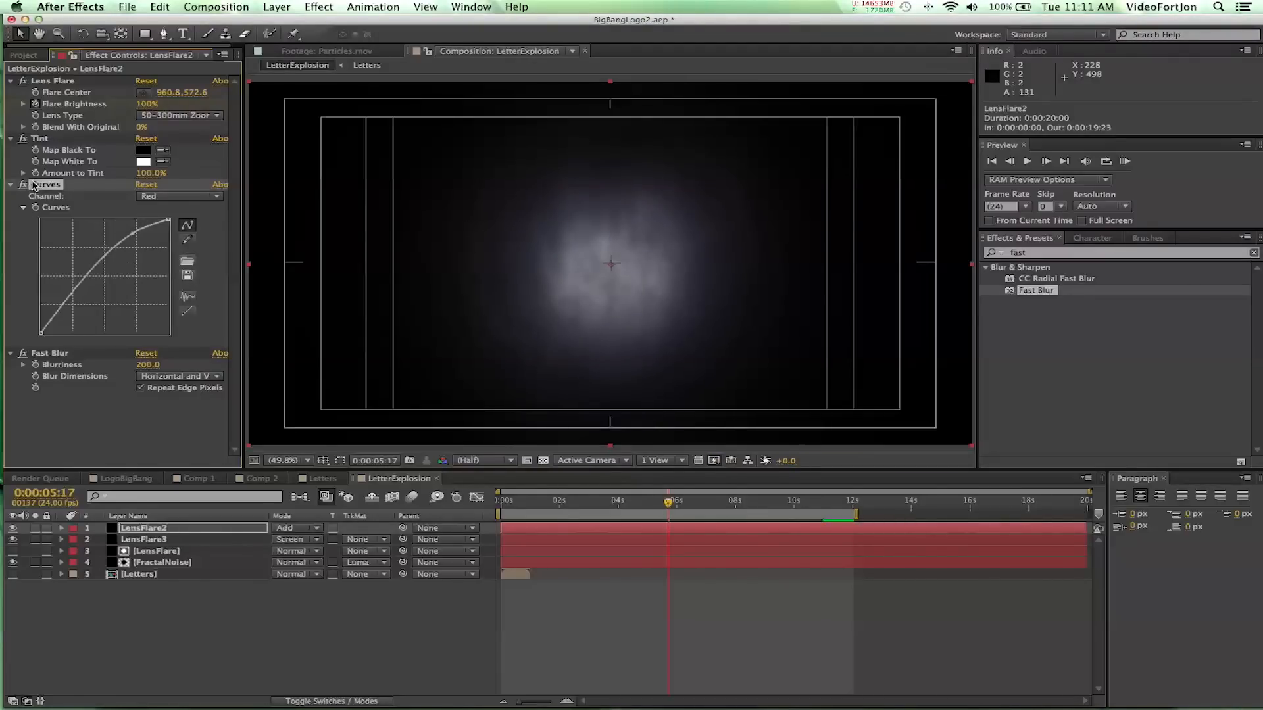
Paste the Curves effect from LensFlare2 onto the LensFlare3 layer, compare both layers' effects, and deselect the layers
{"action": "left_click", "coordinate": [150, 540]}
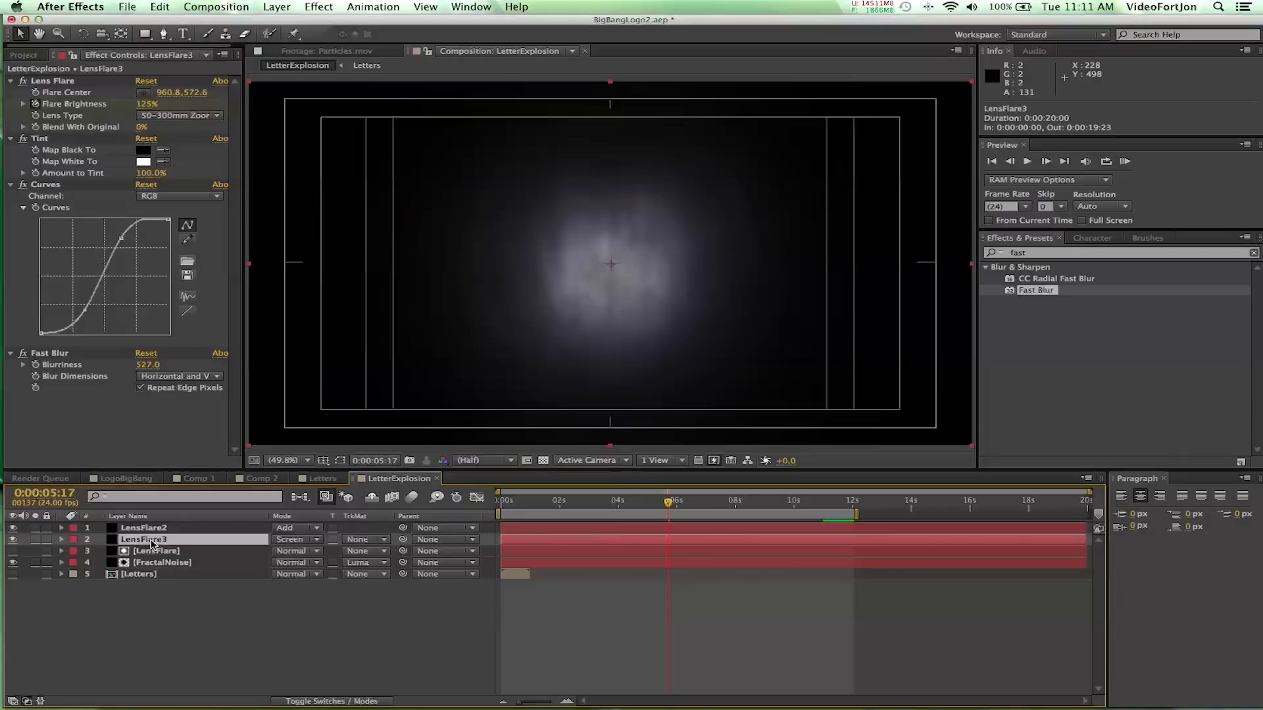
{"action": "left_click", "coordinate": [151, 541]}
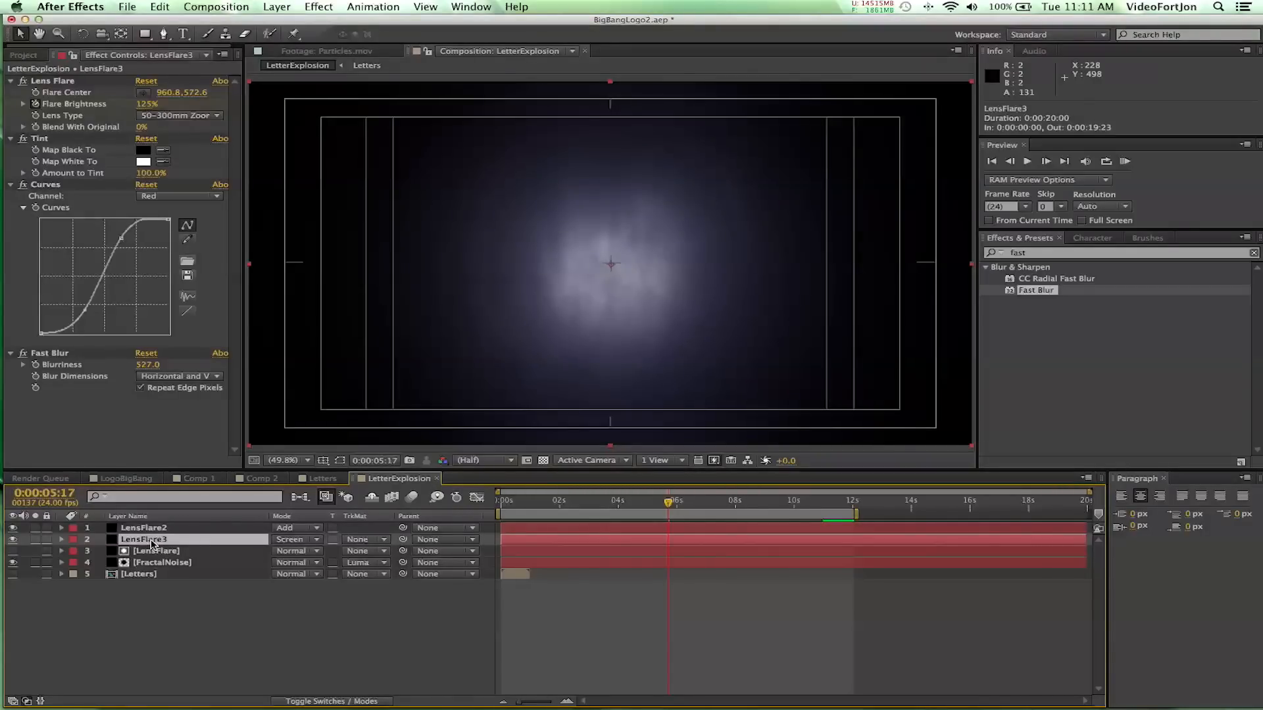
{"action": "left_click", "coordinate": [143, 528]}
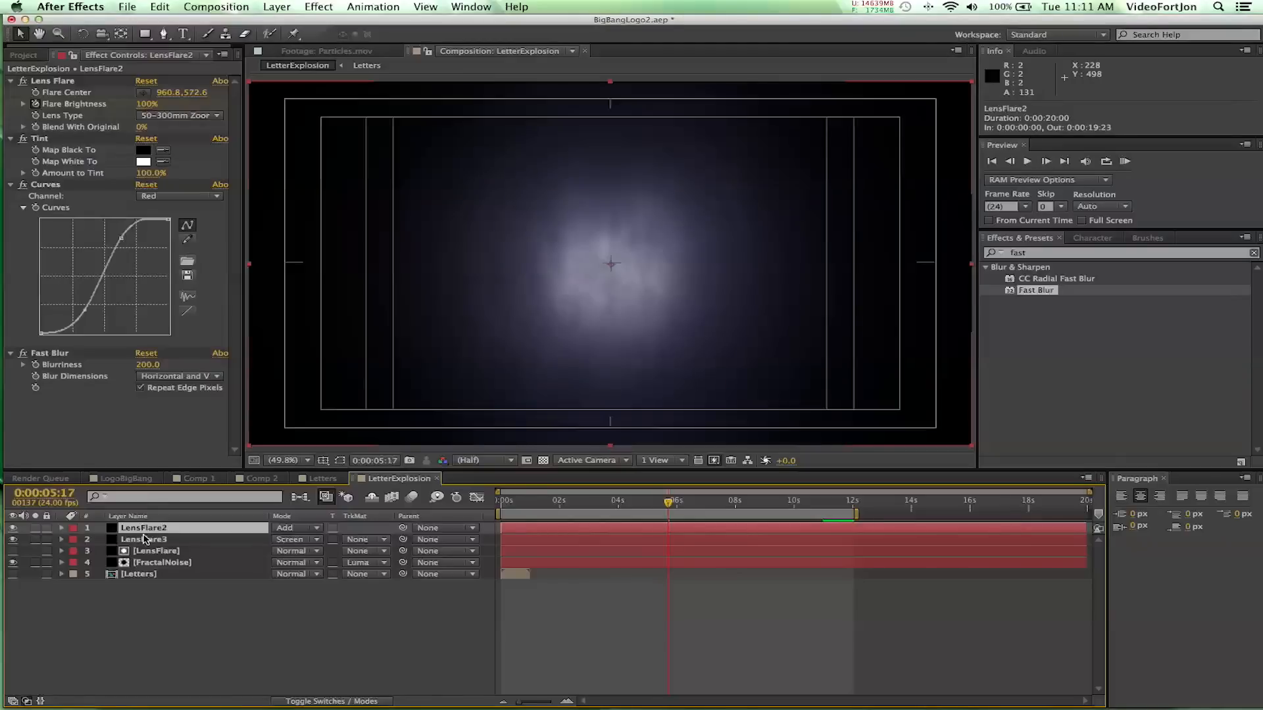
{"action": "left_click", "coordinate": [145, 541]}
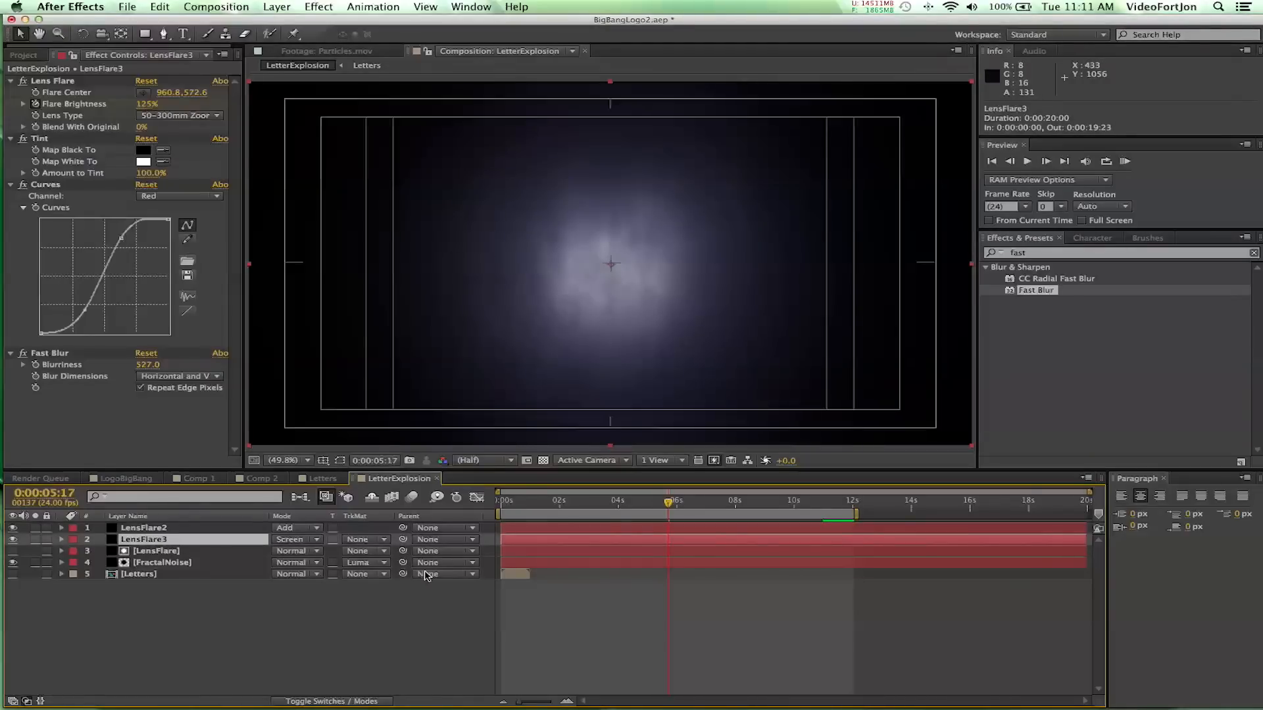
{"action": "left_click", "coordinate": [131, 626]}
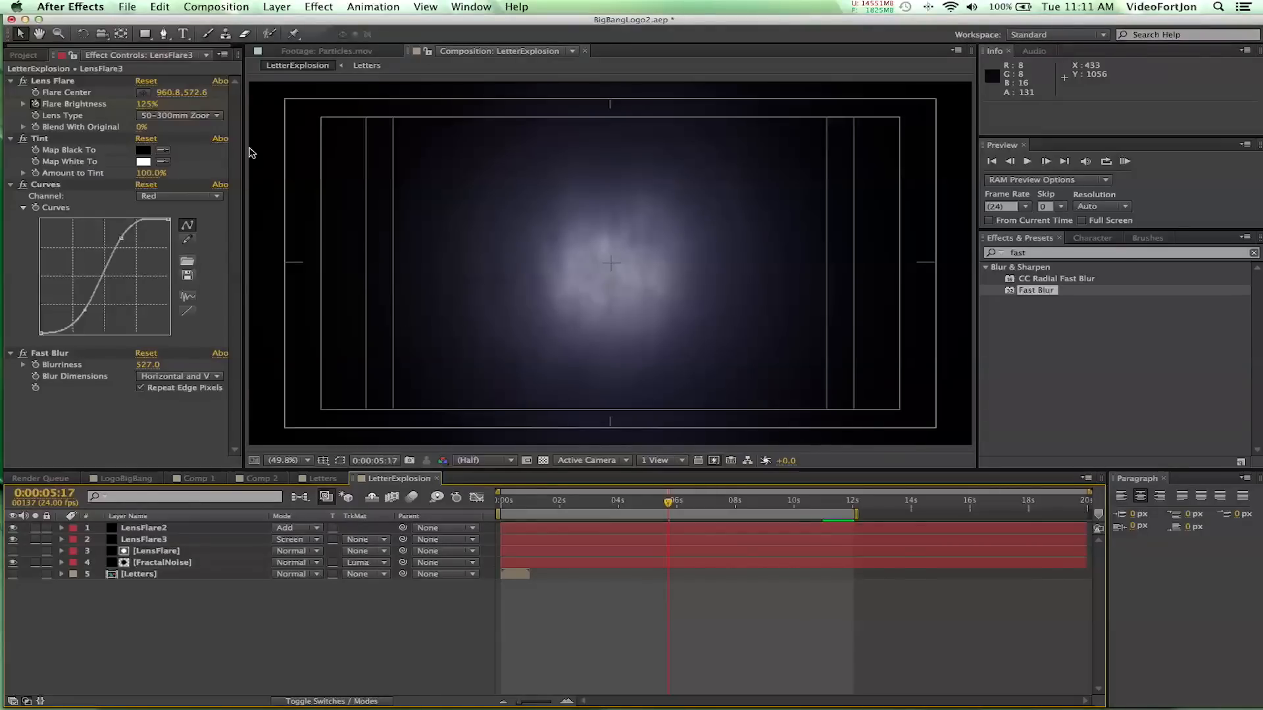
Create a new 1920 x 1080 black solid named LargeParts in the LetterExplosion composition
{"action": "left_click", "coordinate": [272, 7]}
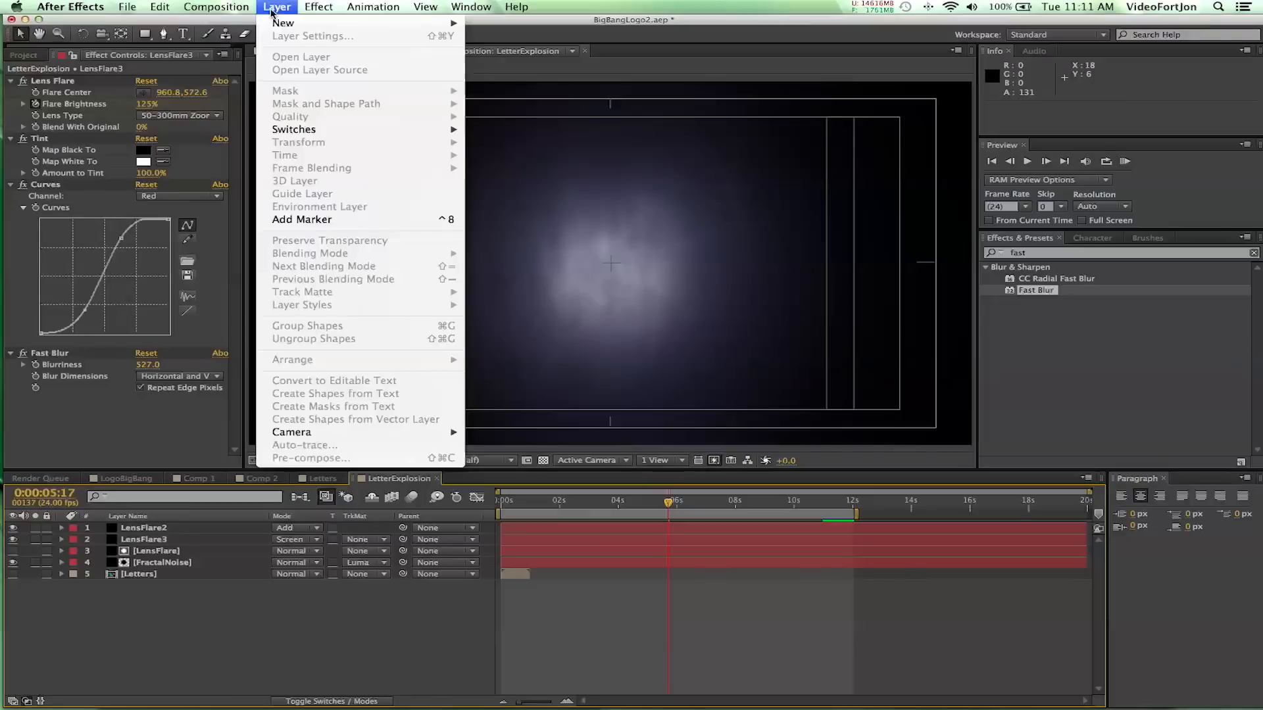
{"action": "mouse_move", "coordinate": [281, 24]}
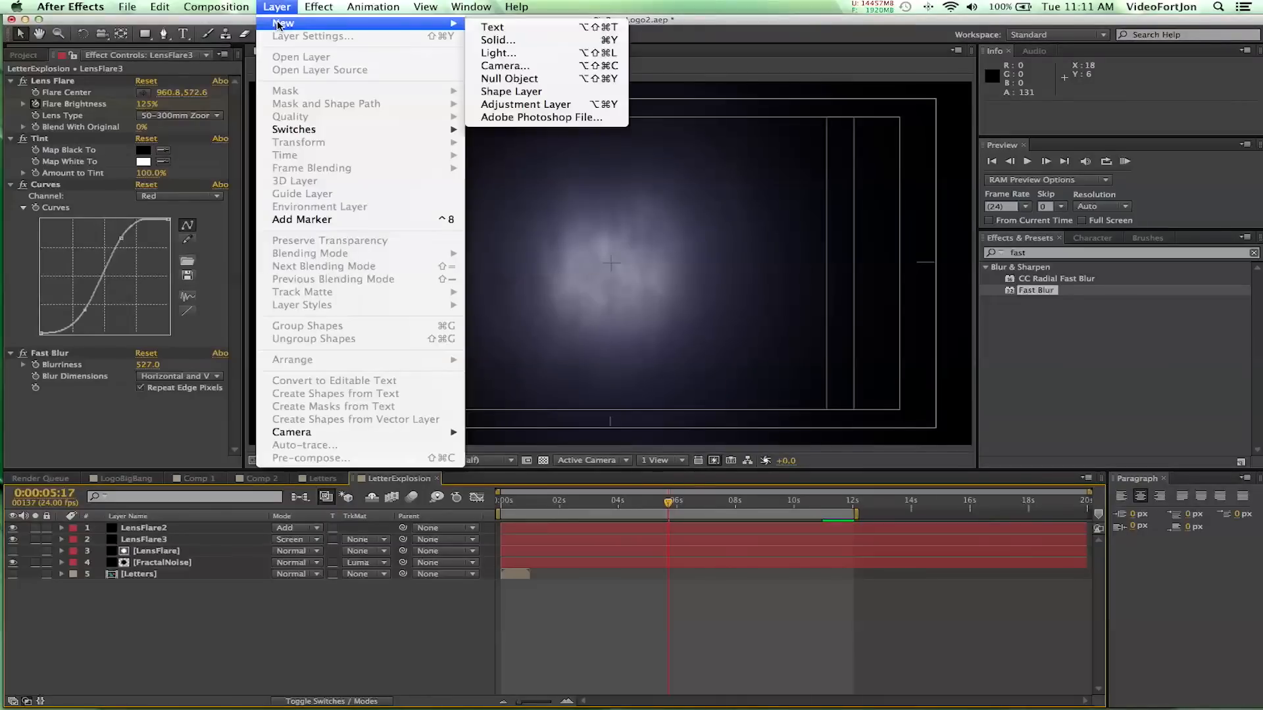
{"action": "left_click", "coordinate": [518, 40]}
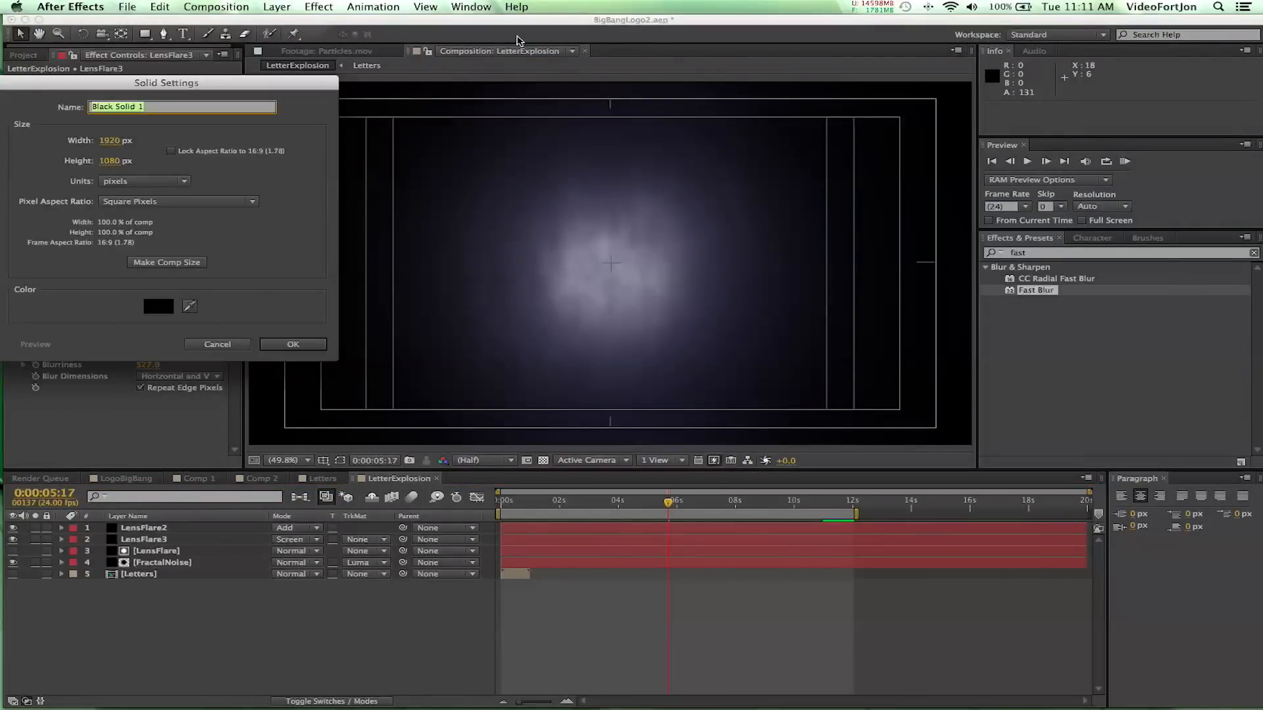
{"action": "type", "text": "P"}
{"action": "type", "text": "a"}
{"action": "type", "text": "rgePar"}
{"action": "key", "text": "Return"}
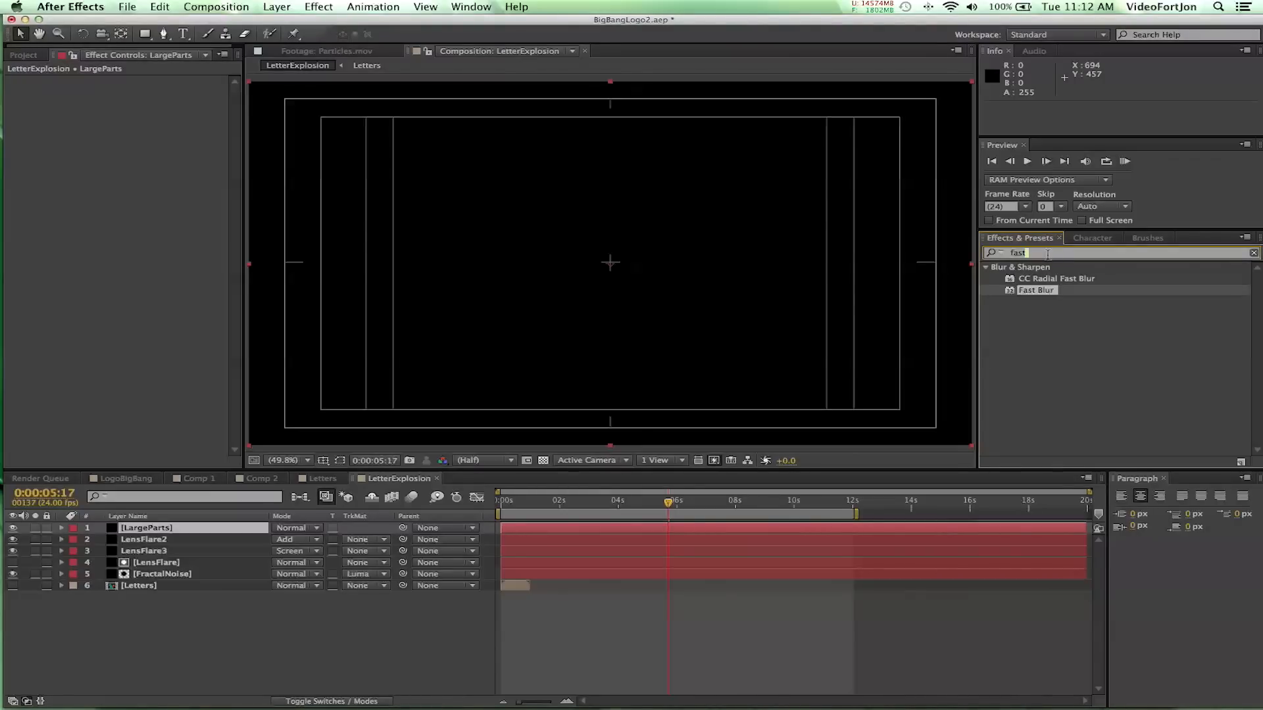
Find the Trapcode Particular effect, apply it to the LargeParts solid, and widen the effect settings area
{"action": "type", "text": "particul"}
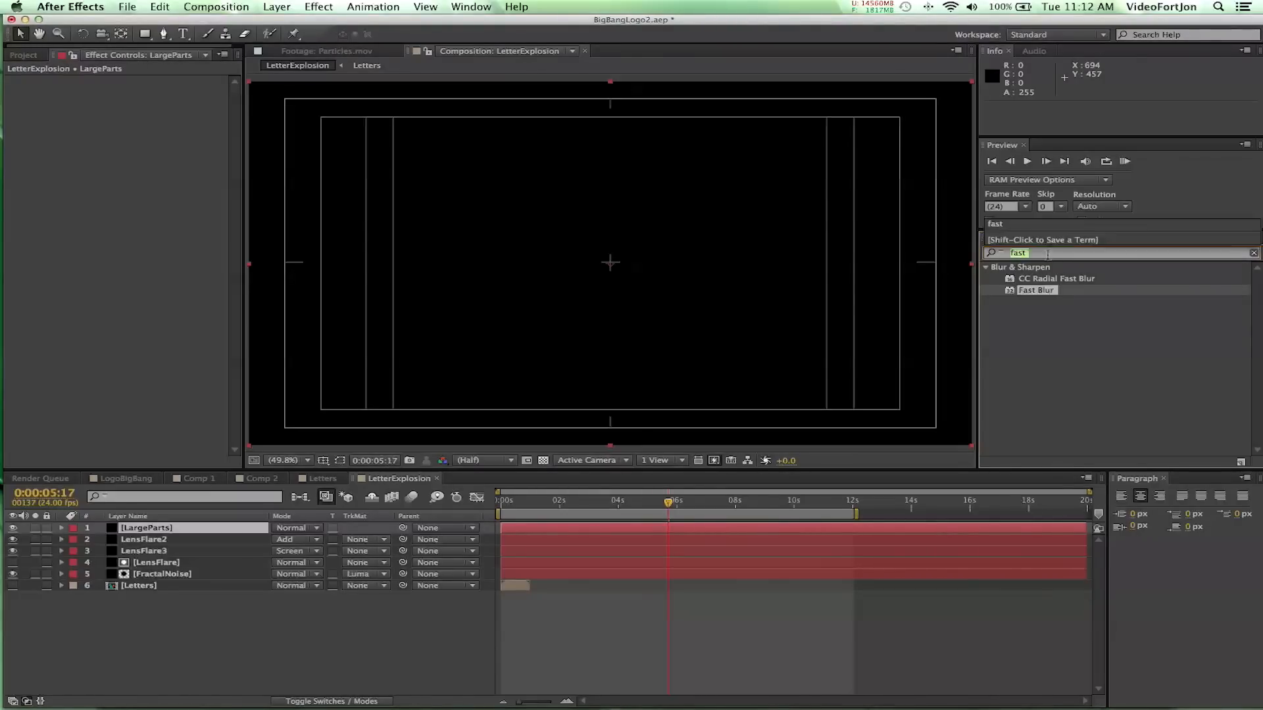
{"action": "type", "text": "ar"}
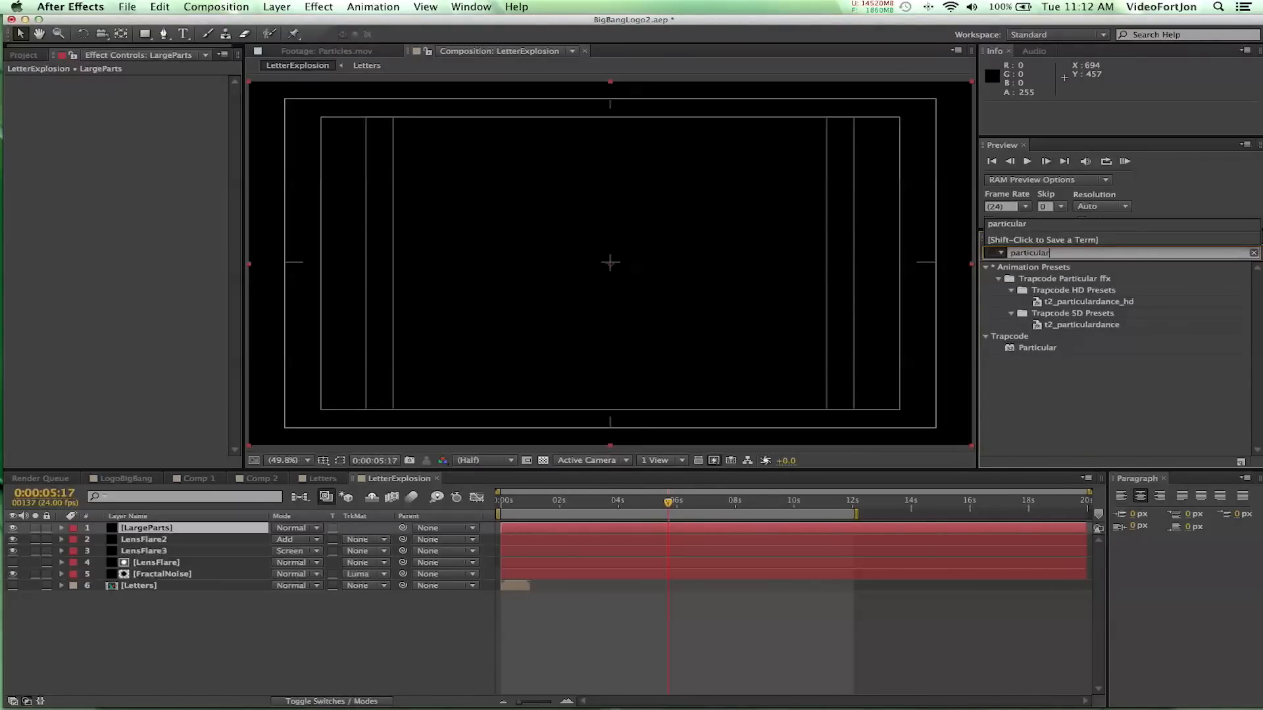
{"action": "left_click", "coordinate": [1049, 353]}
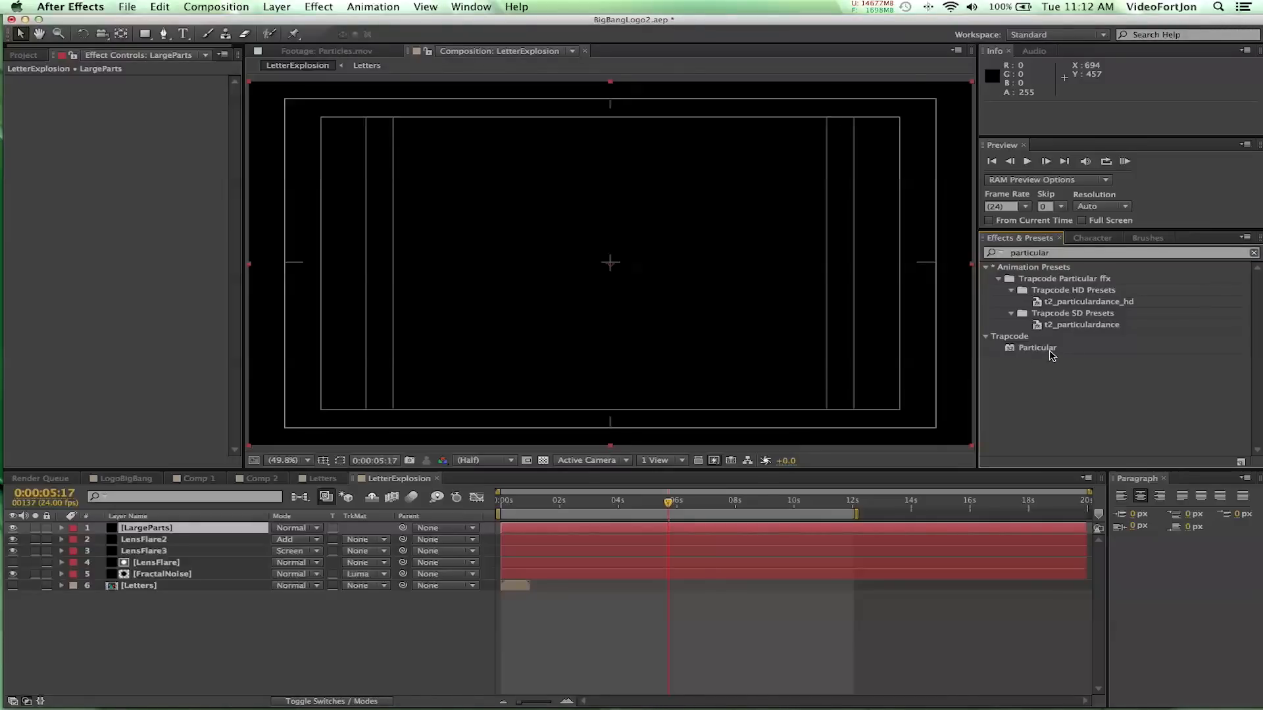
{"action": "left_click_drag", "start_coordinate": [1037, 353], "coordinate": [635, 301]}
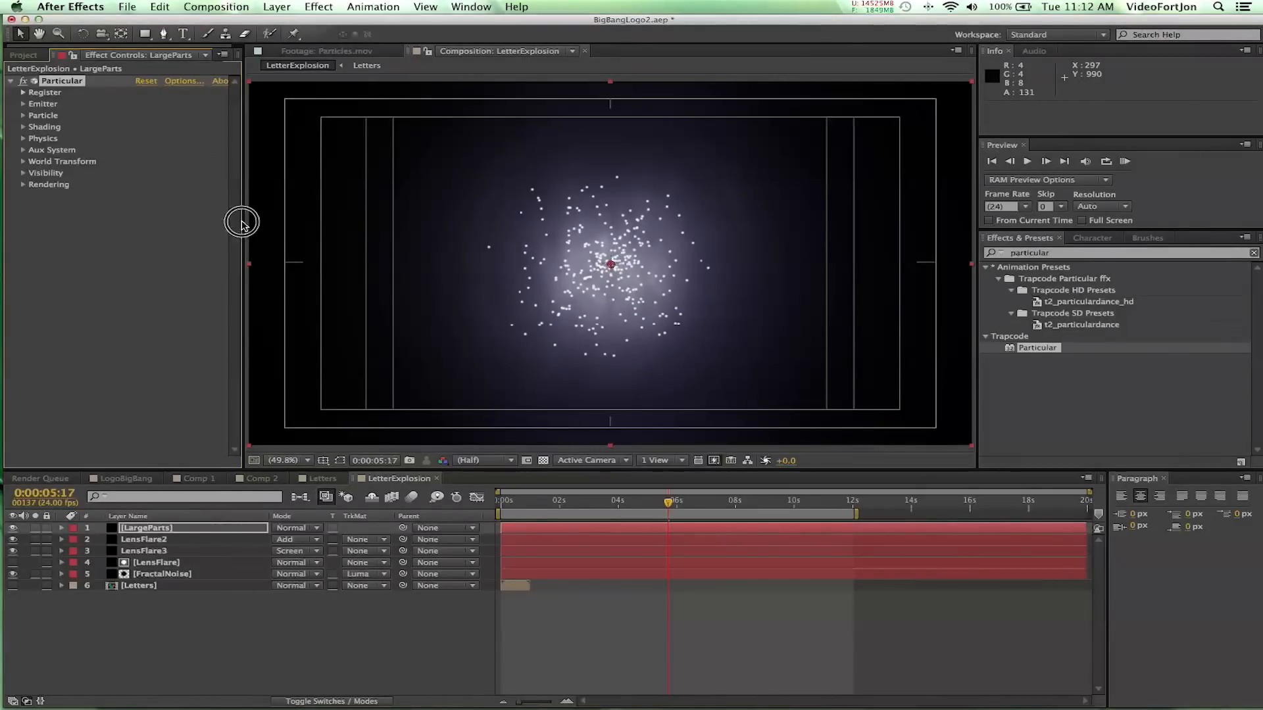
{"action": "left_click_drag", "start_coordinate": [245, 226], "coordinate": [292, 237]}
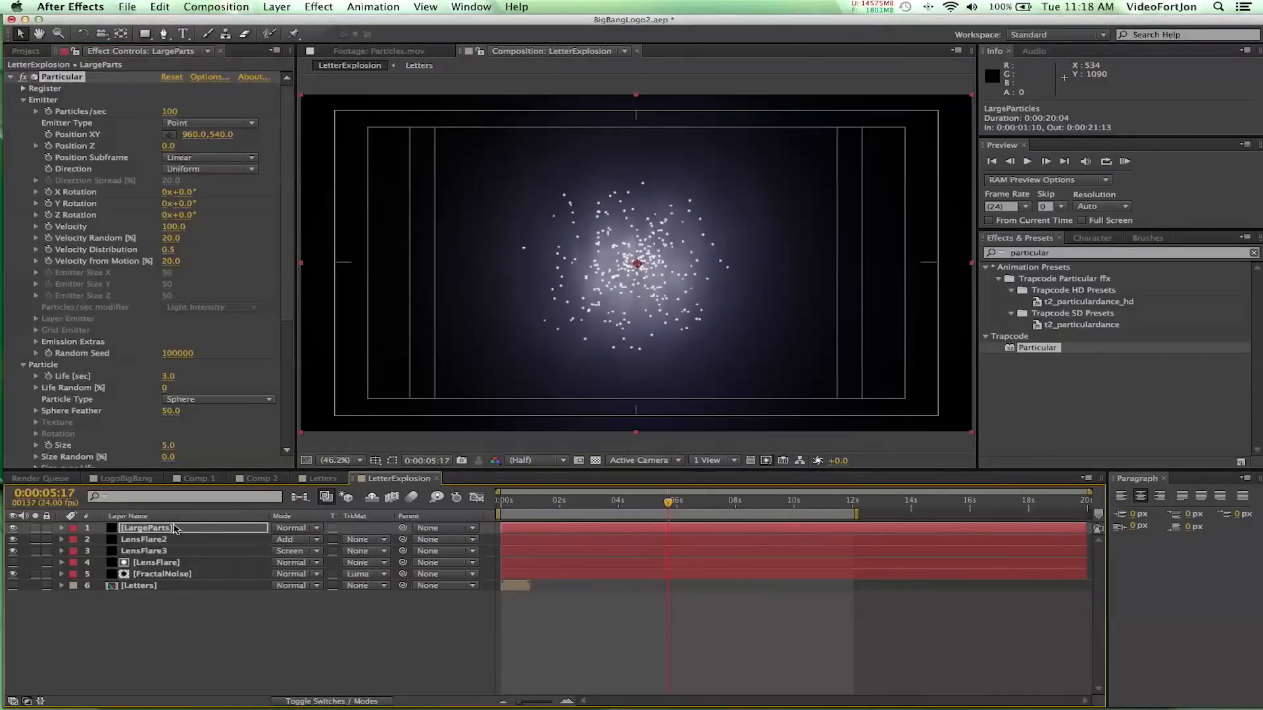
Set the Particular emitter's Position Z to 5000 and Y Rotation to 180° on the LargeParts layer
{"action": "left_click", "coordinate": [166, 529]}
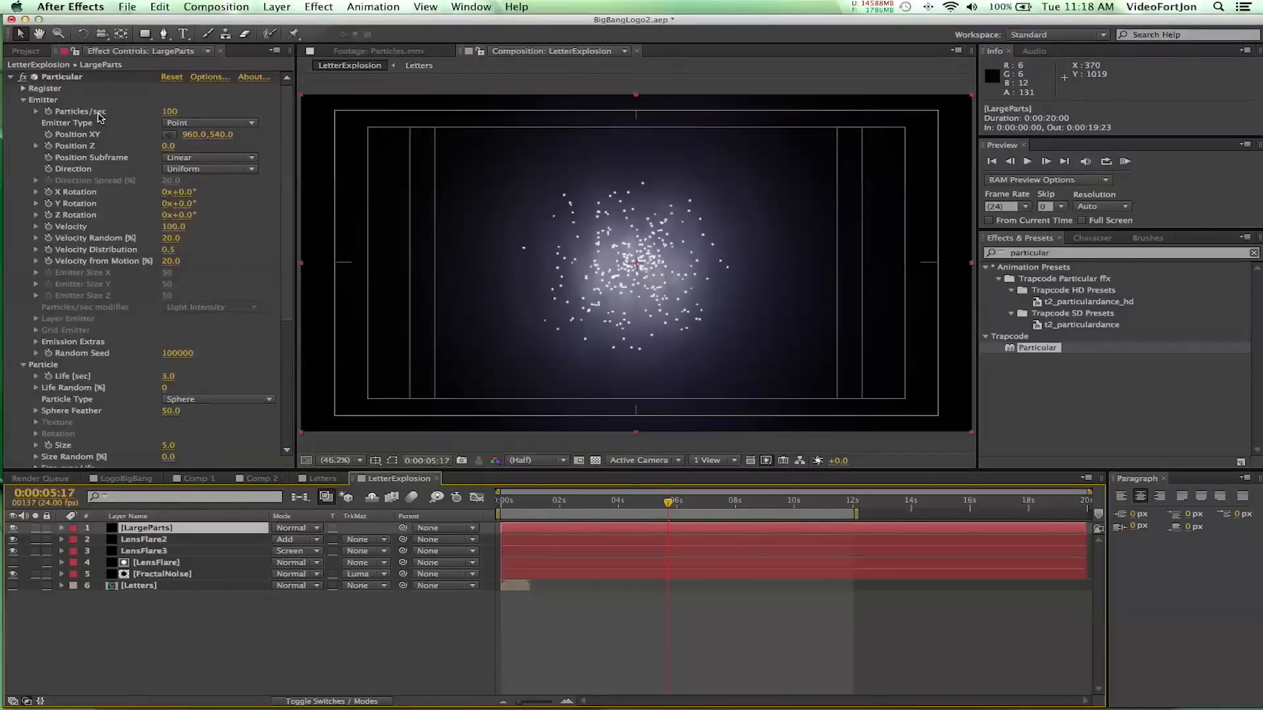
{"action": "left_click", "coordinate": [52, 103]}
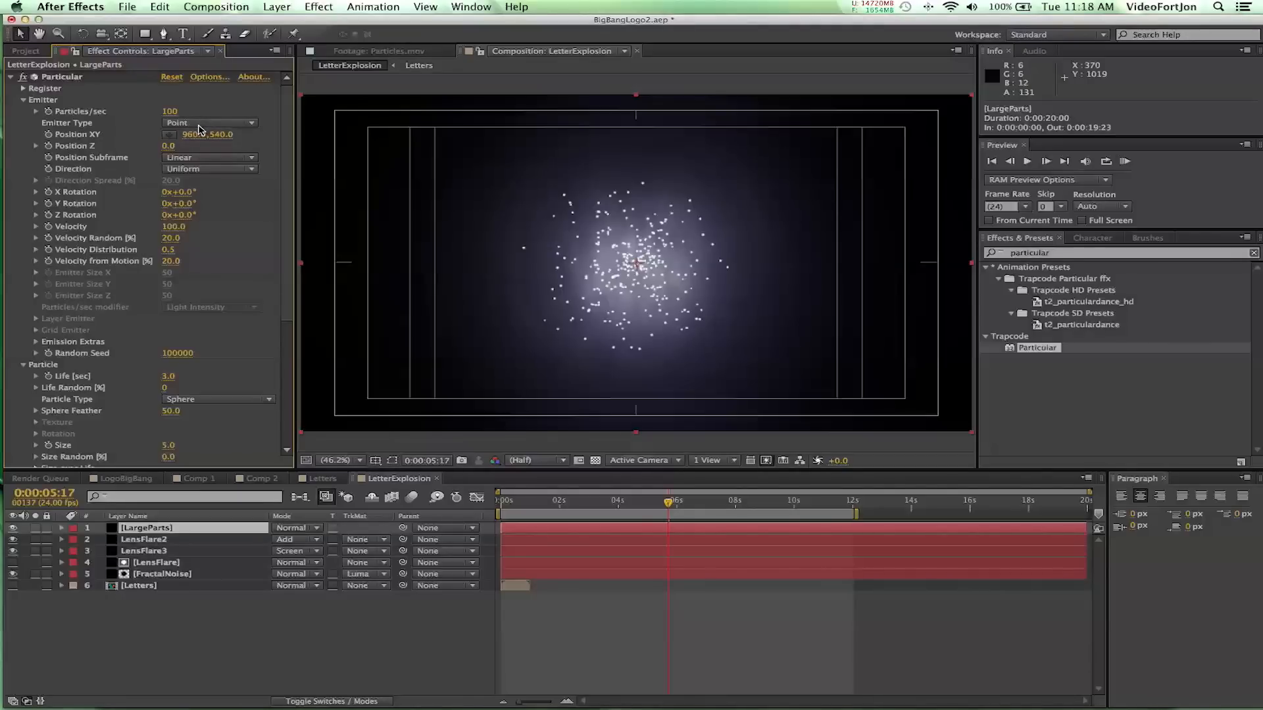
{"action": "left_click", "coordinate": [168, 147]}
{"action": "key", "text": "Return"}
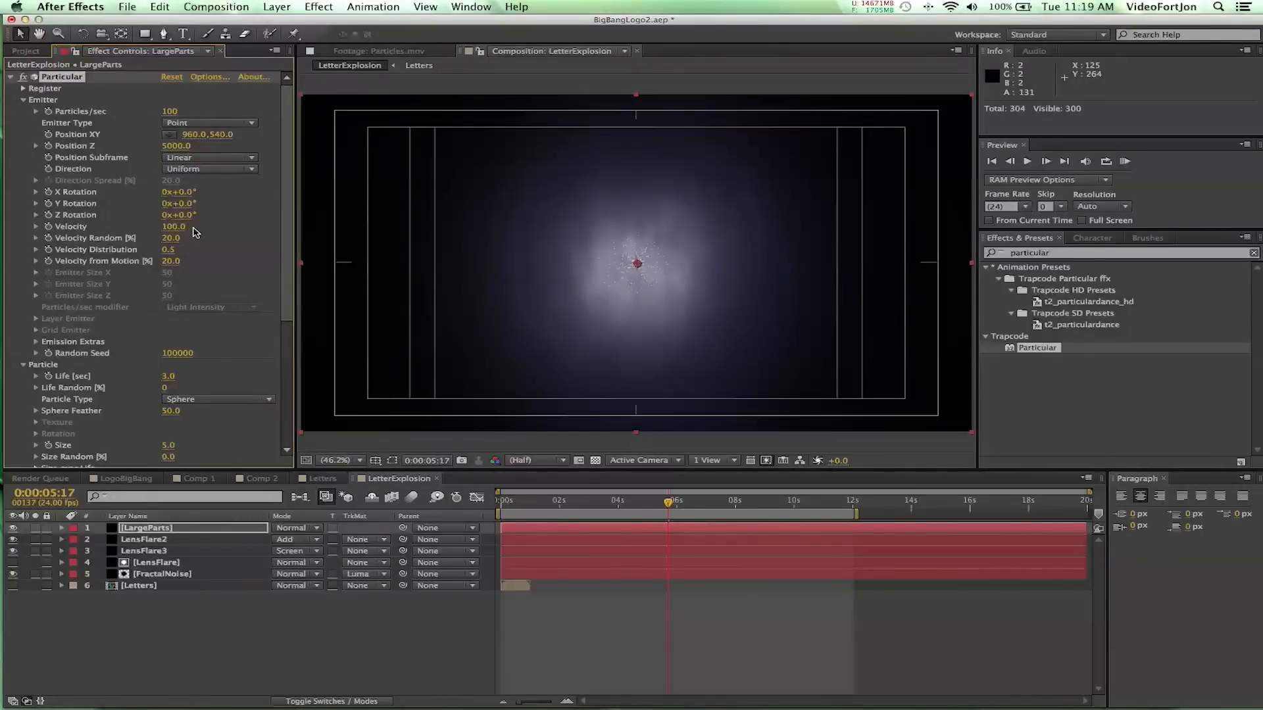
{"action": "left_click", "coordinate": [184, 204]}
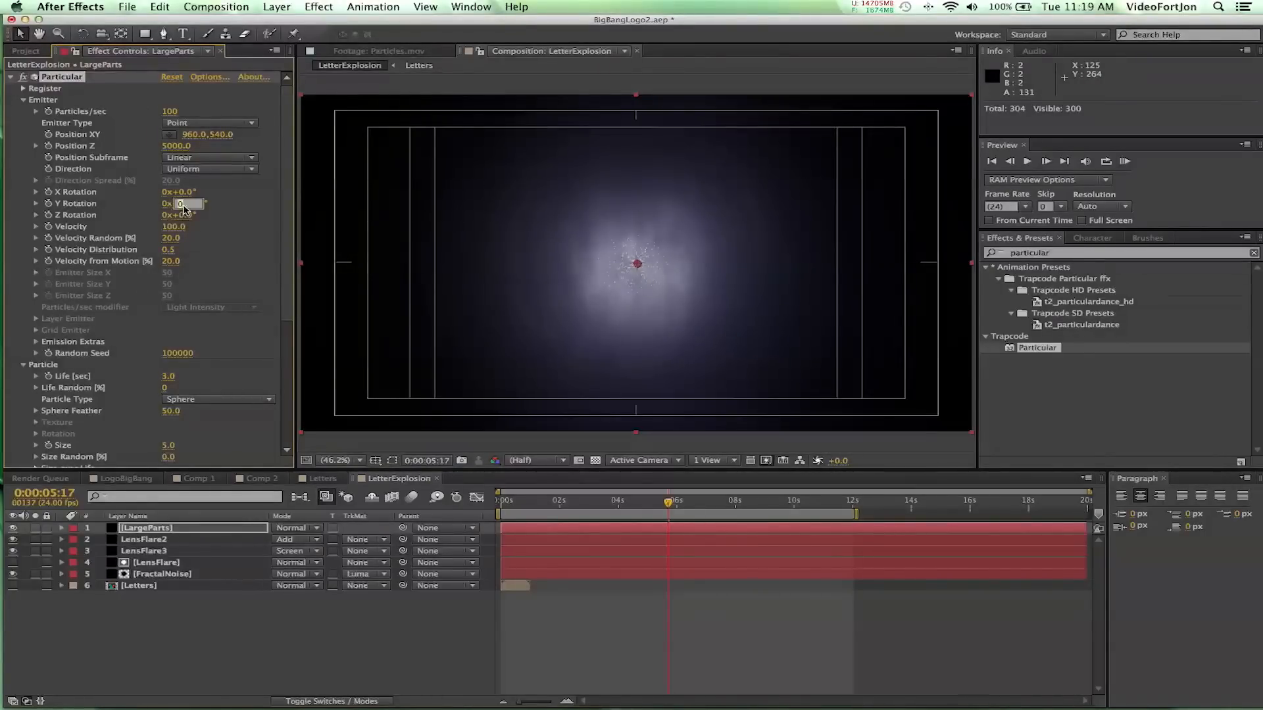
{"action": "type", "text": "180"}
{"action": "key", "text": "Return"}
Set the particle Life to 15 seconds and the Particle Type to Textured Polygon
{"action": "scroll", "coordinate": [183, 340], "scroll_direction": "down", "scroll_amount": 10}
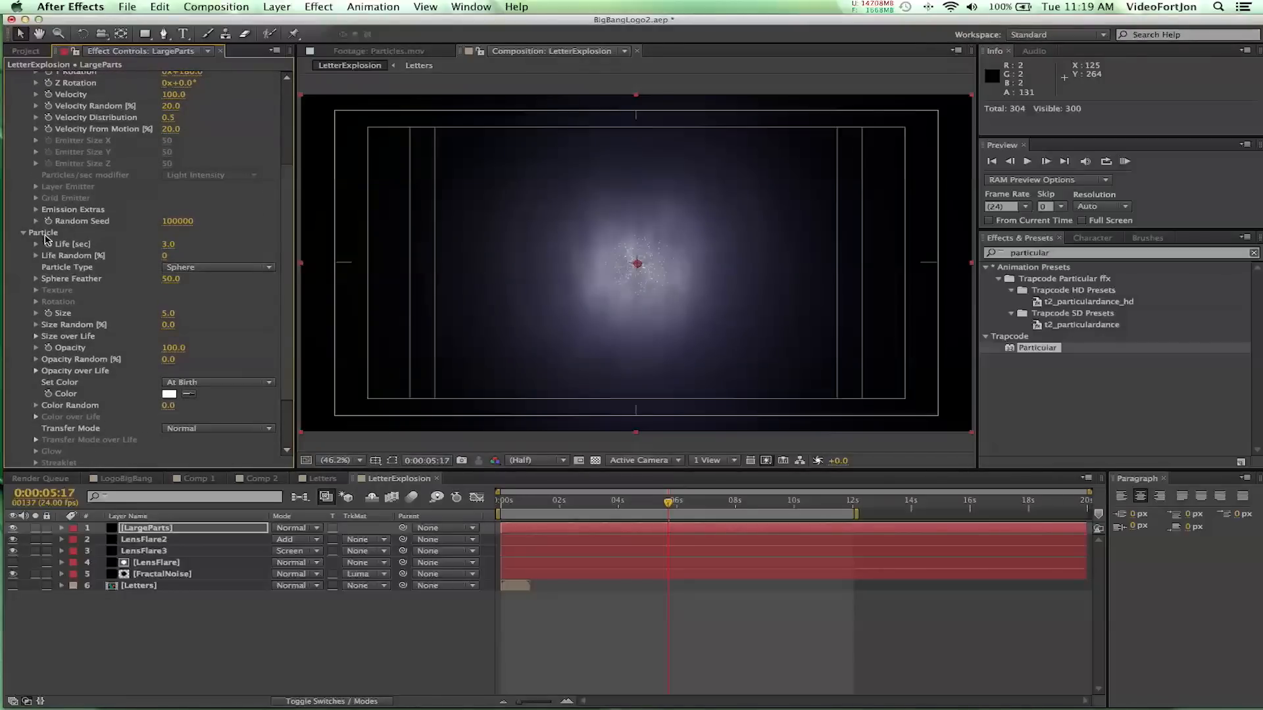
{"action": "left_click", "coordinate": [166, 244]}
{"action": "key", "text": "Return"}
{"action": "left_click", "coordinate": [190, 270]}
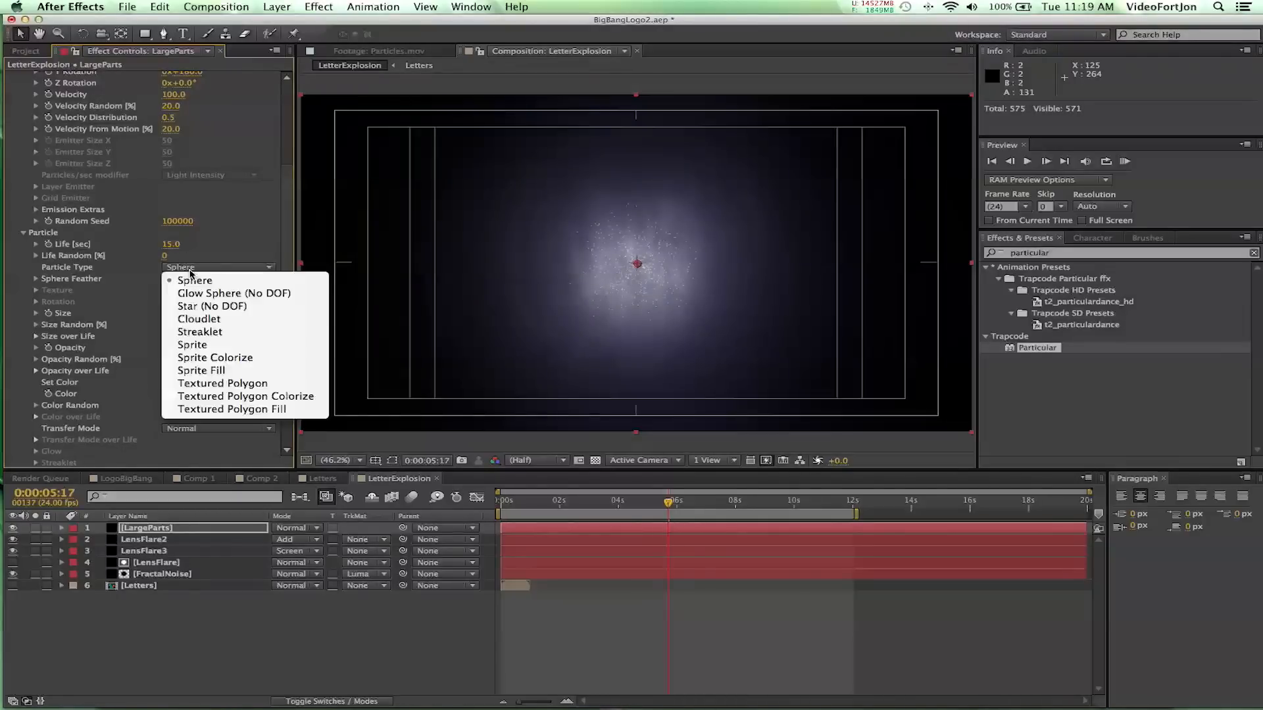
{"action": "left_click", "coordinate": [214, 385]}
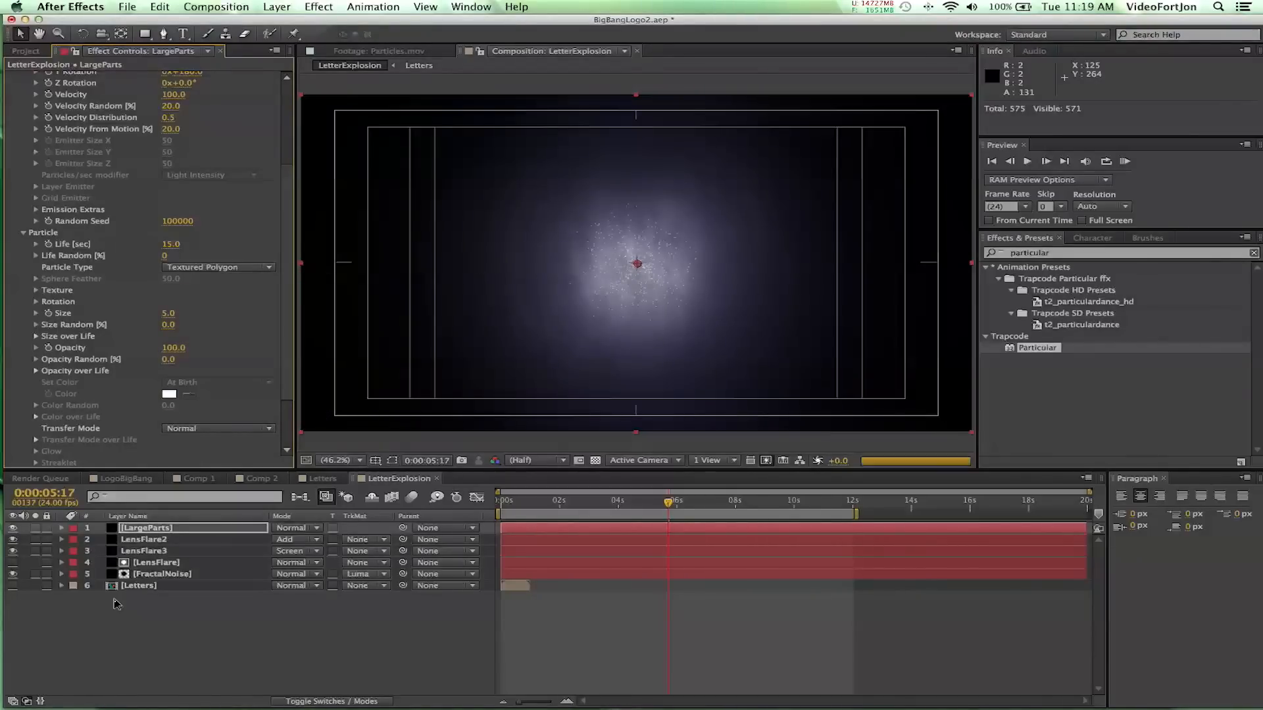
Use the Letters layer as the particle texture with Time Sampling set to Random - Still Frame
{"action": "left_click", "coordinate": [149, 586]}
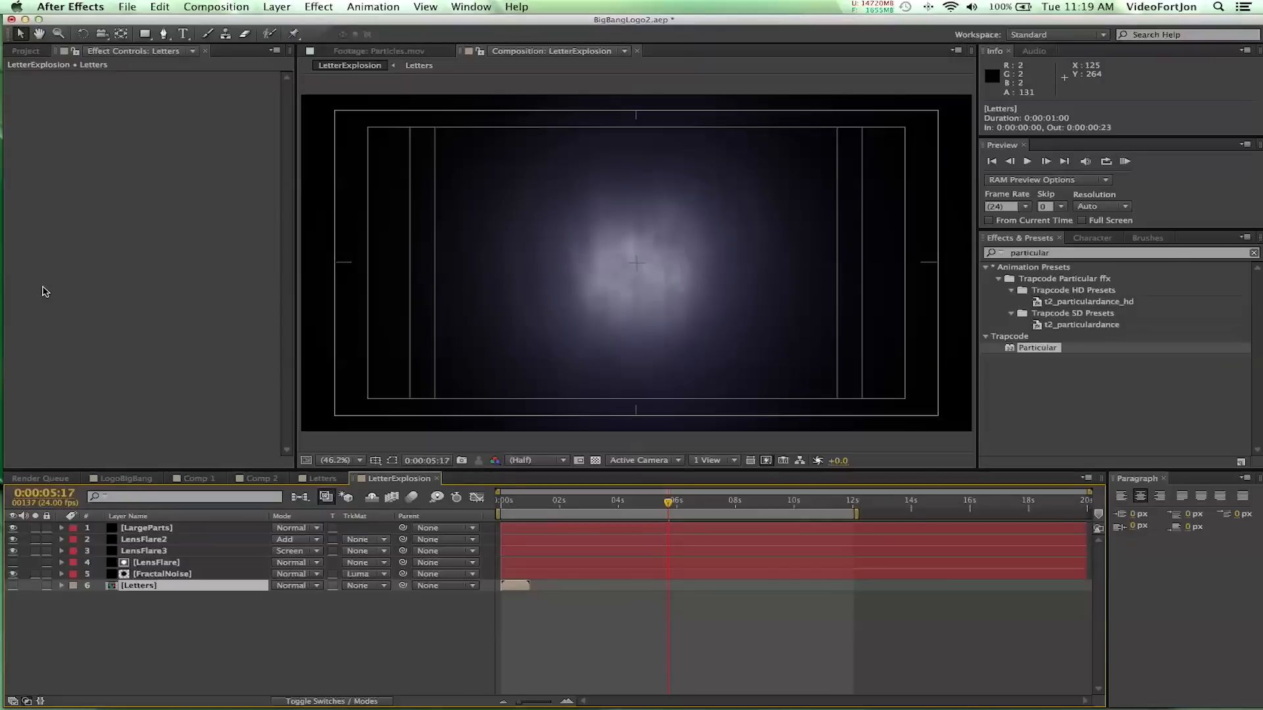
{"action": "left_click", "coordinate": [141, 529]}
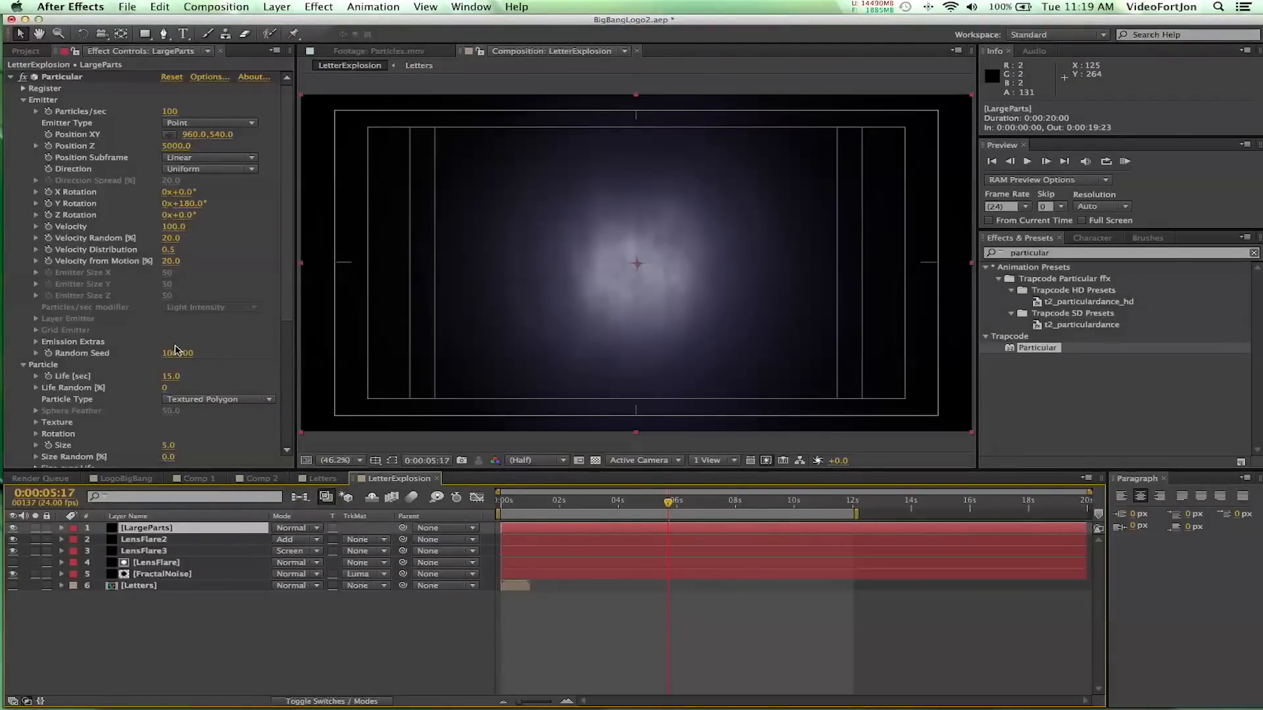
{"action": "scroll", "coordinate": [189, 405], "scroll_direction": "down", "scroll_amount": 6}
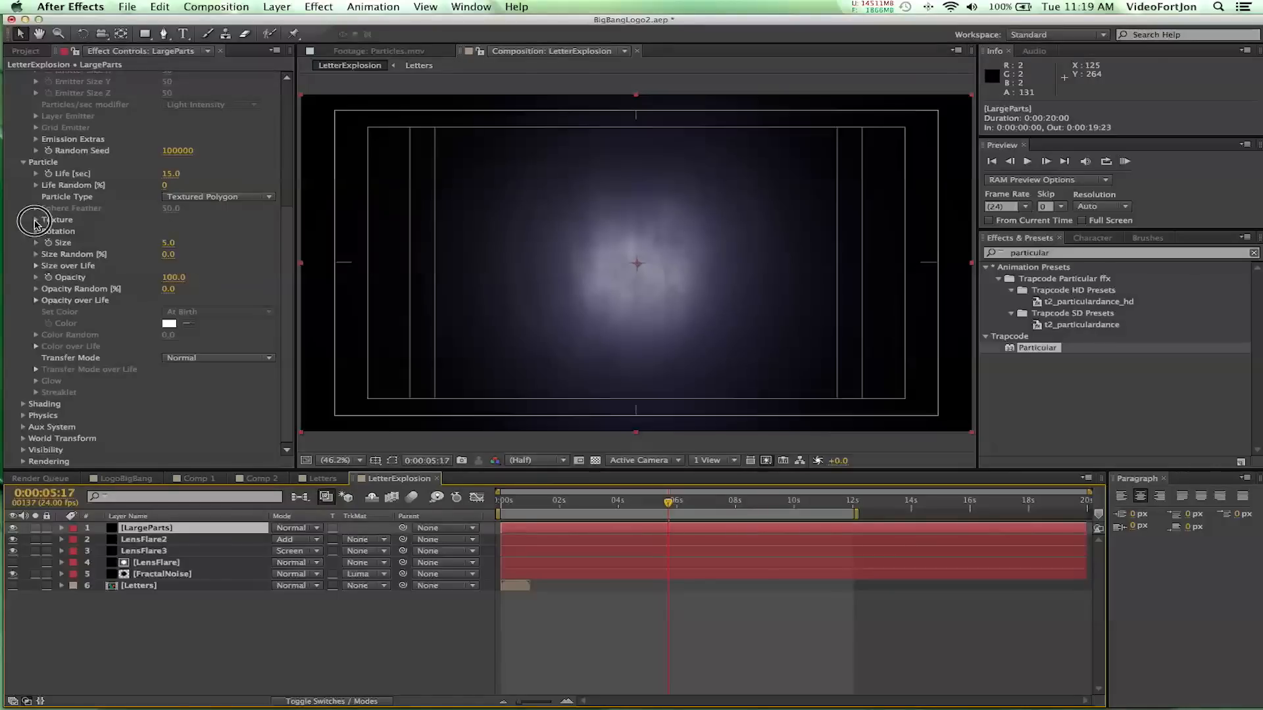
{"action": "left_click", "coordinate": [67, 221]}
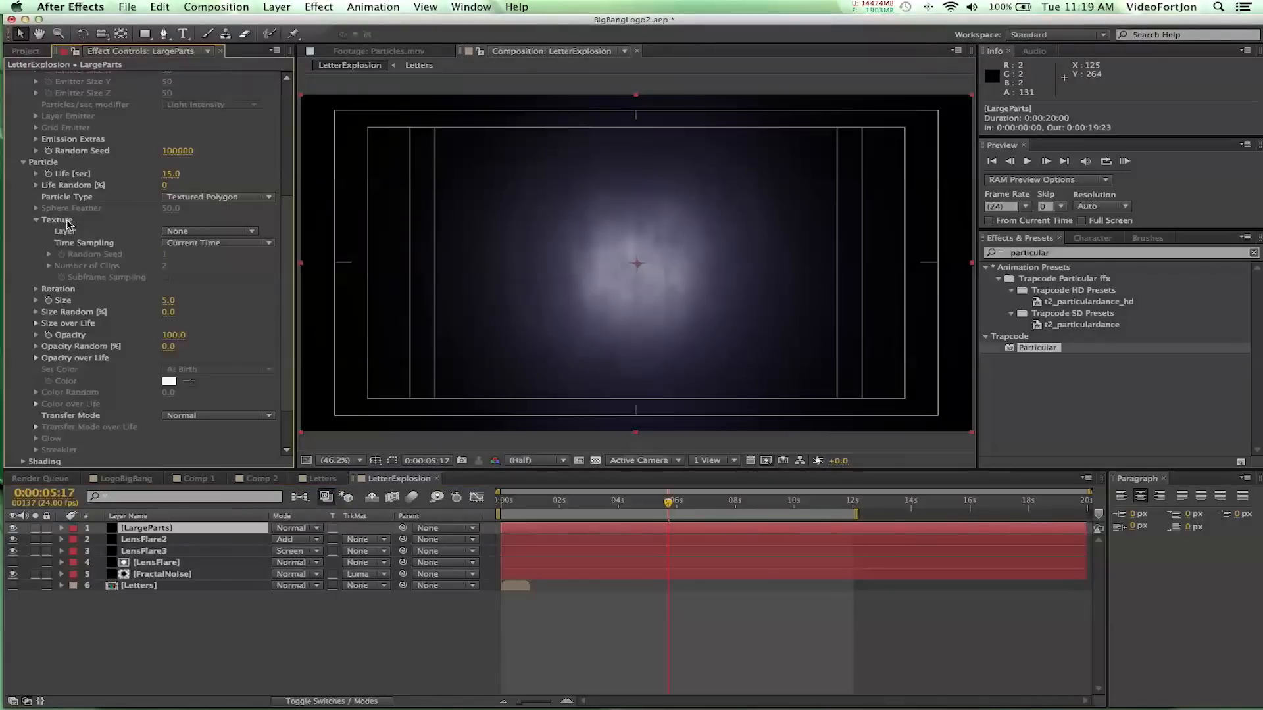
{"action": "left_click", "coordinate": [186, 234]}
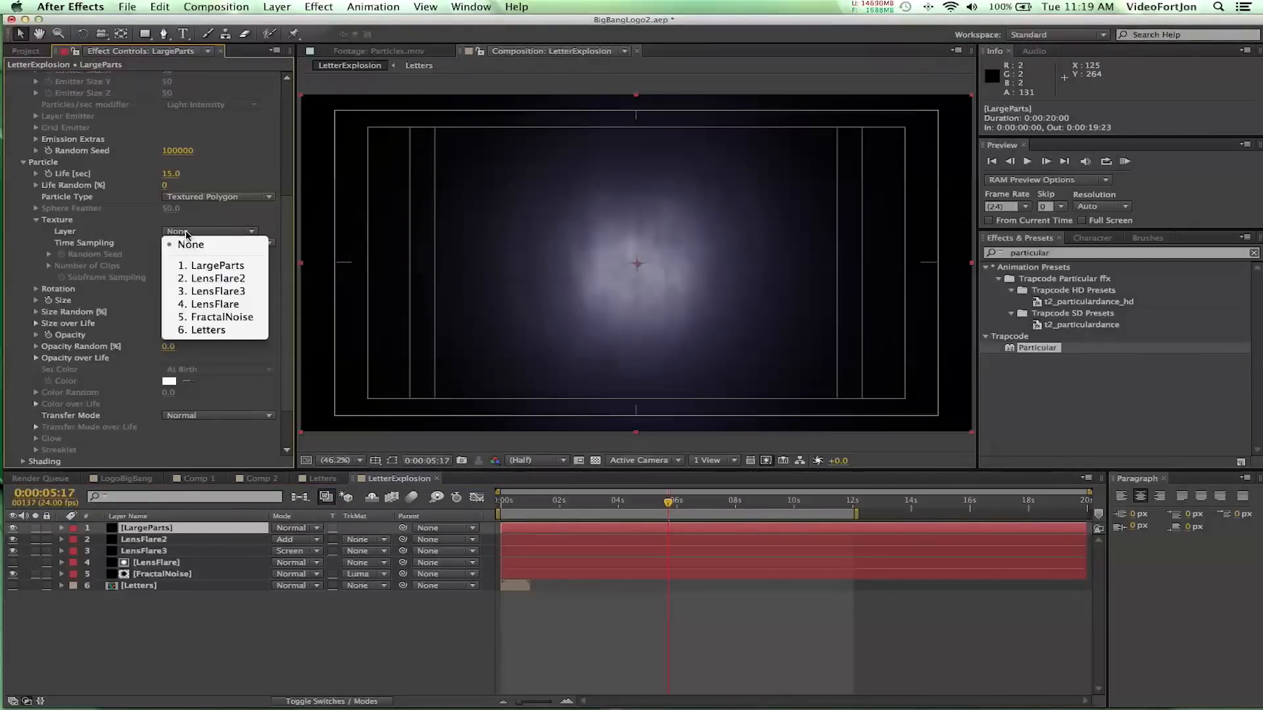
{"action": "left_click", "coordinate": [189, 332]}
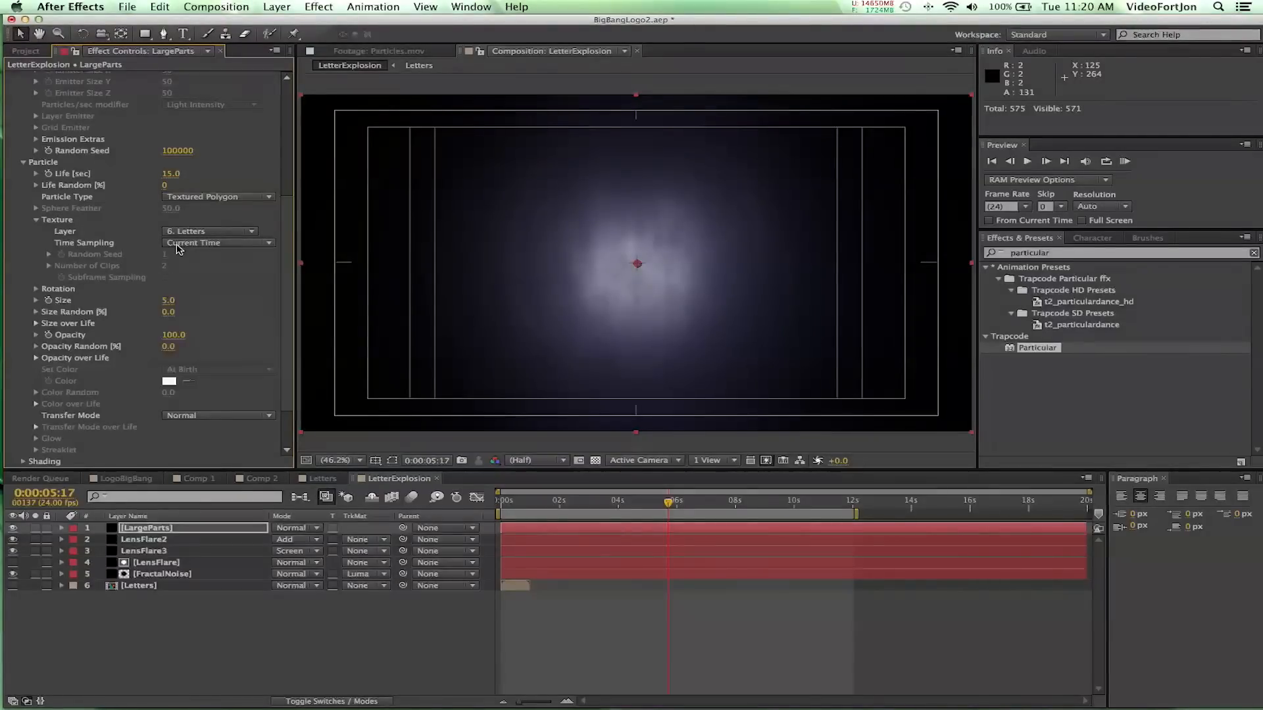
{"action": "left_click", "coordinate": [187, 244]}
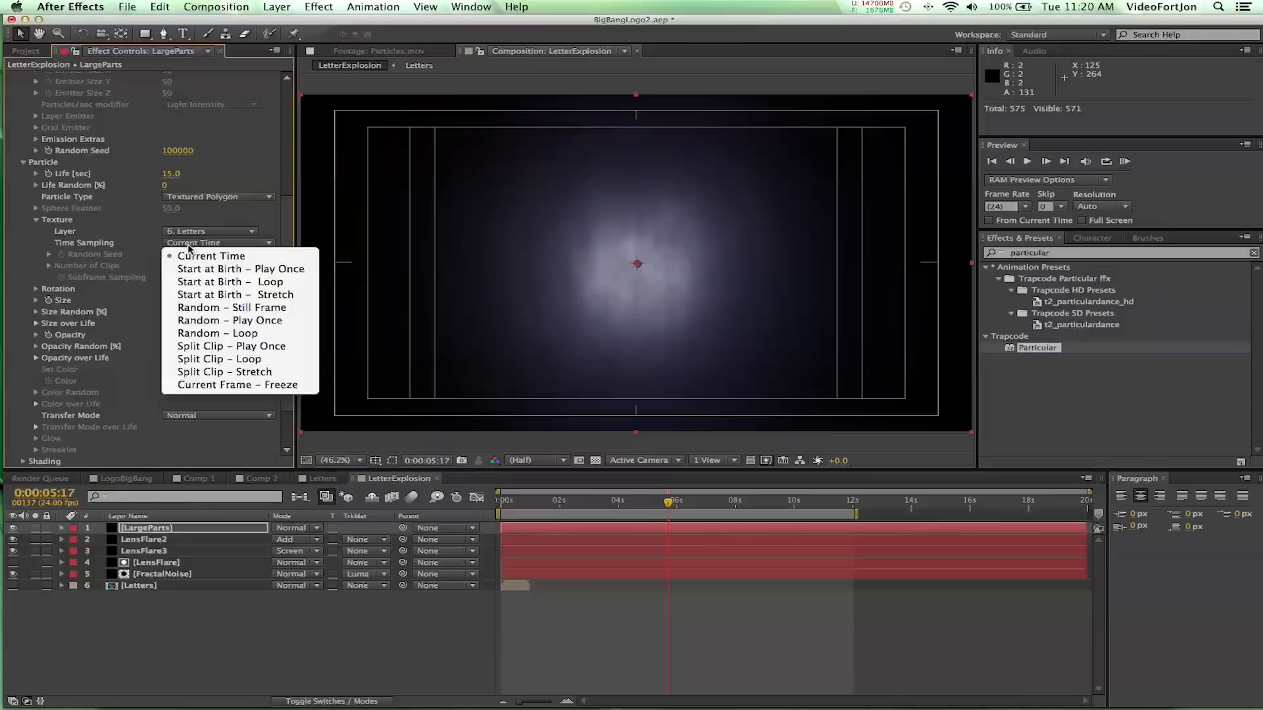
{"action": "left_click", "coordinate": [197, 308]}
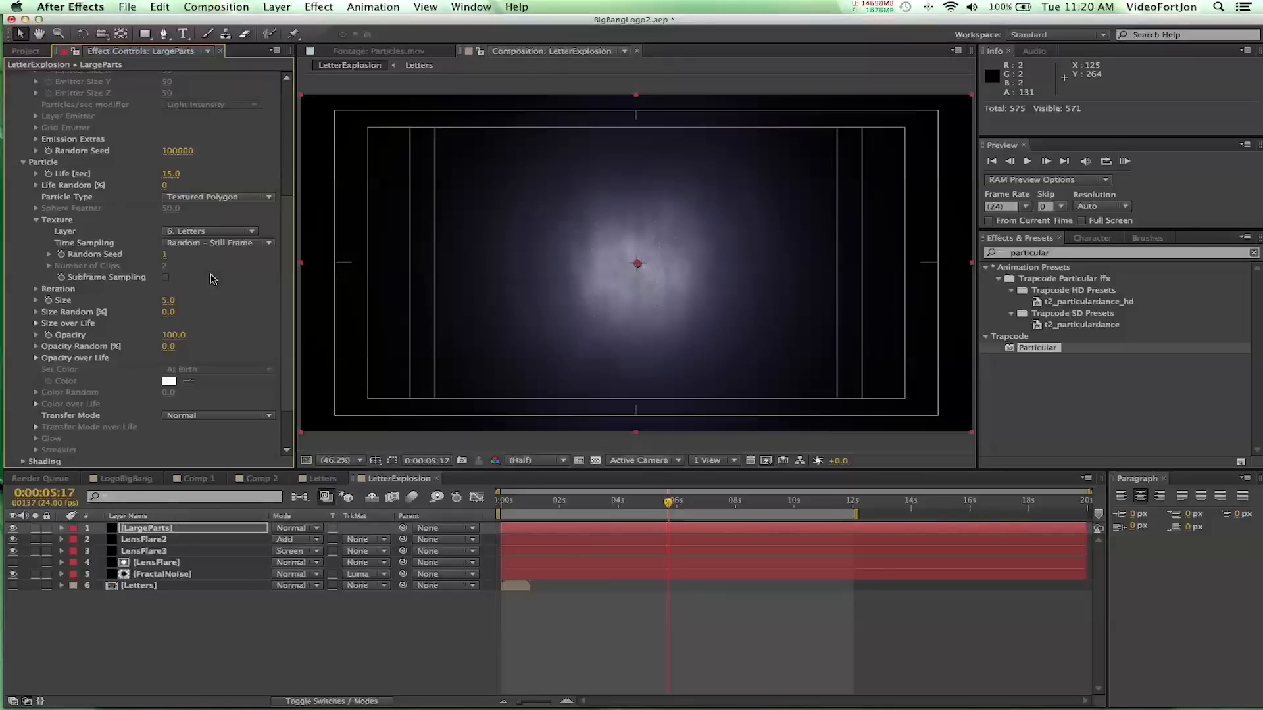
Set the particle Size to 100 and preview the letter burst up to 0:00:10:11
{"action": "left_click", "coordinate": [169, 304]}
{"action": "type", "text": "100"}
{"action": "key", "text": "Return"}
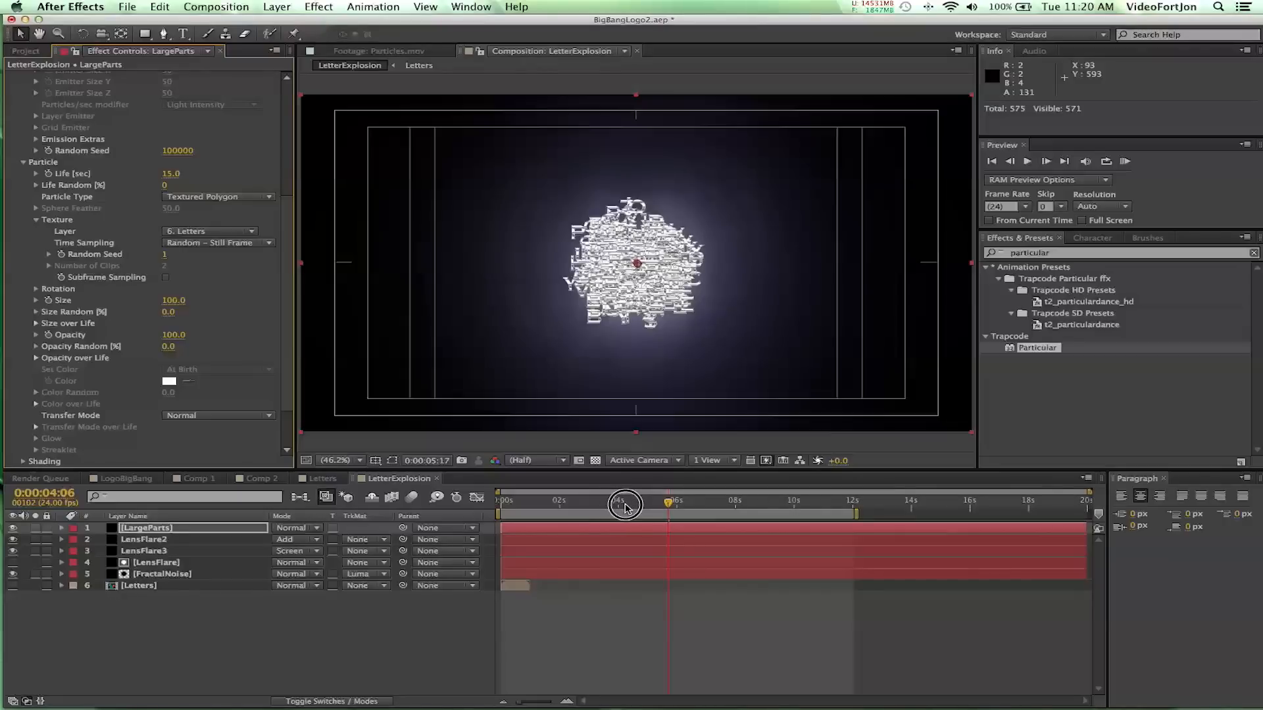
{"action": "left_click_drag", "start_coordinate": [616, 504], "coordinate": [746, 513]}
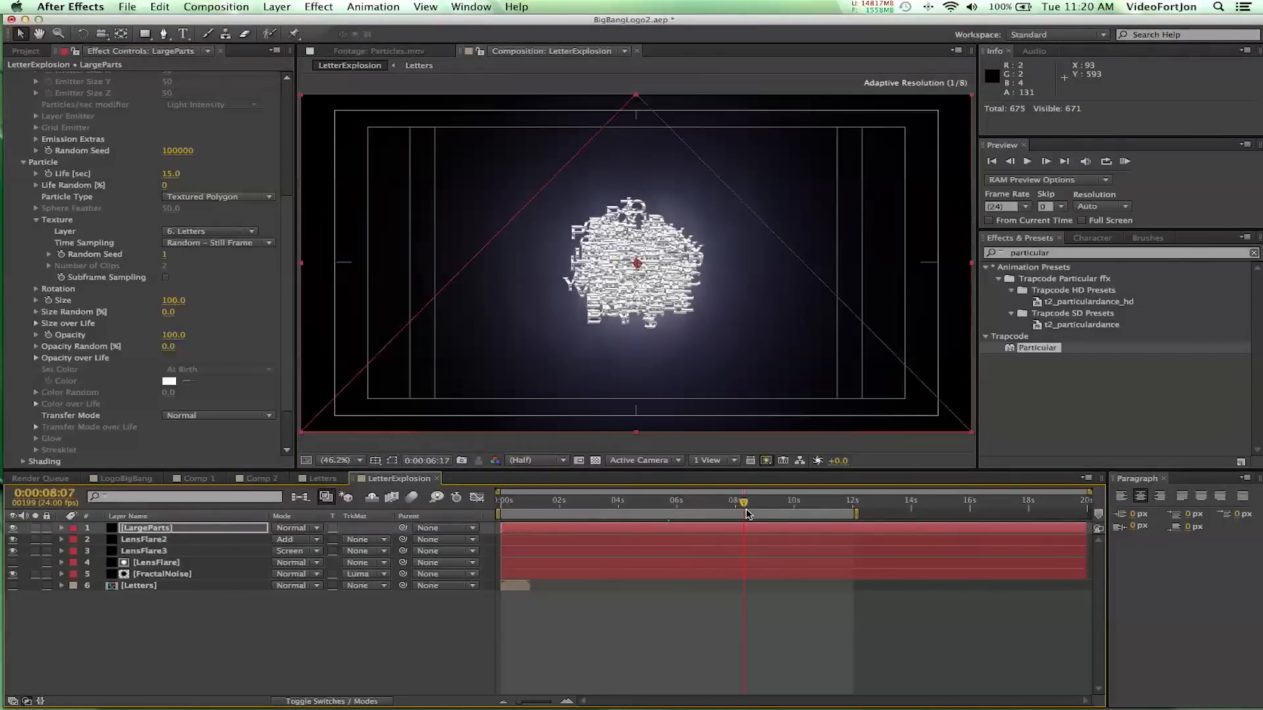
{"action": "left_click", "coordinate": [809, 508]}
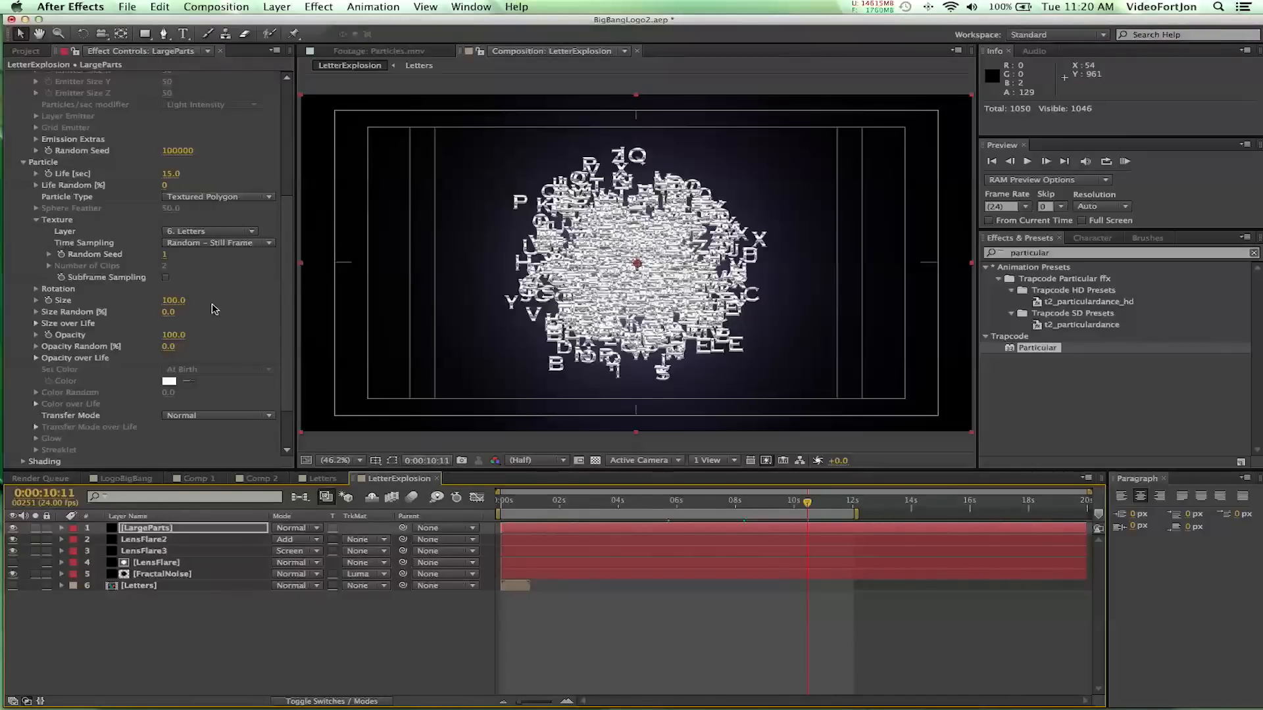
Set the particle Size Random to 20% and open the Size over Life graph
{"action": "left_click", "coordinate": [168, 313]}
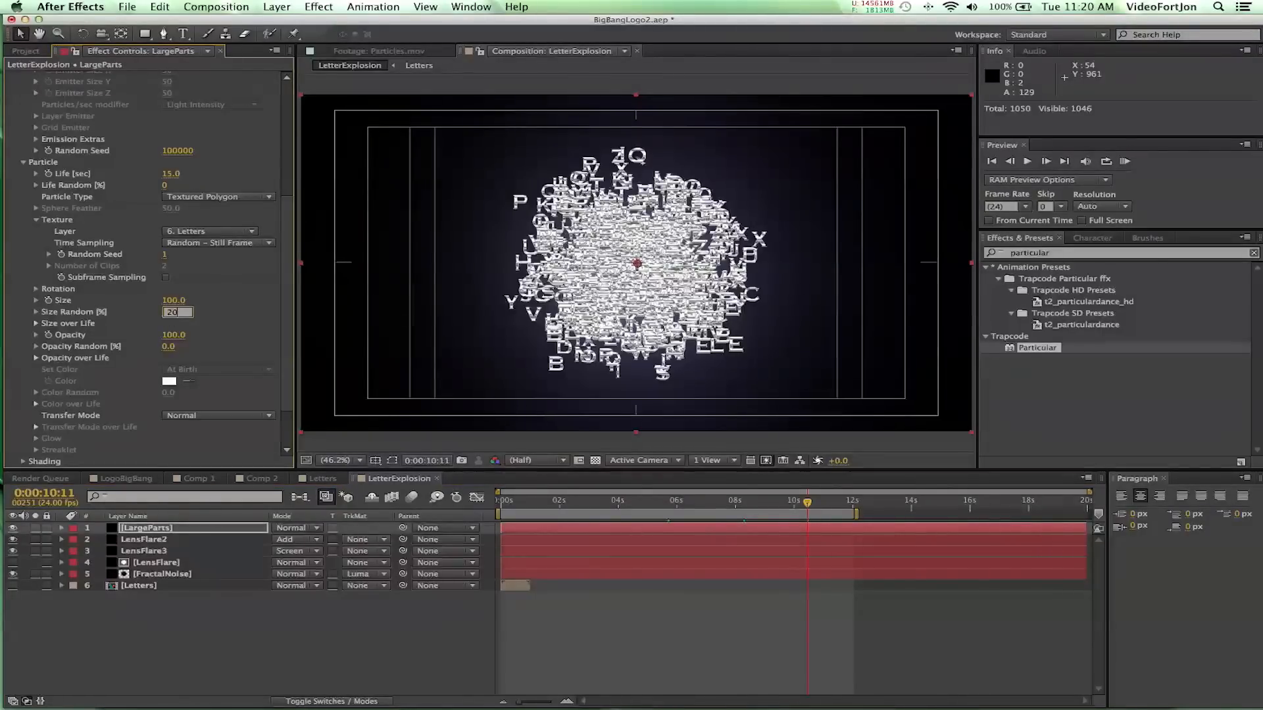
{"action": "key", "text": "Return"}
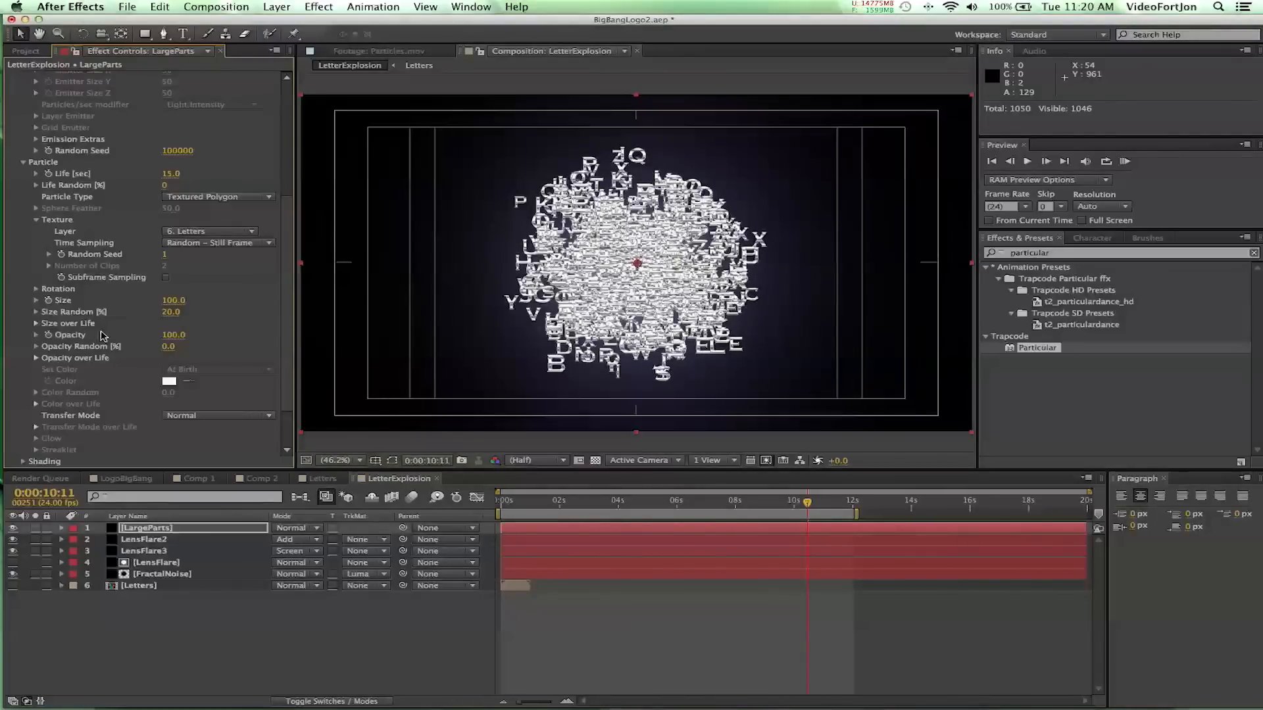
{"action": "left_click", "coordinate": [37, 324]}
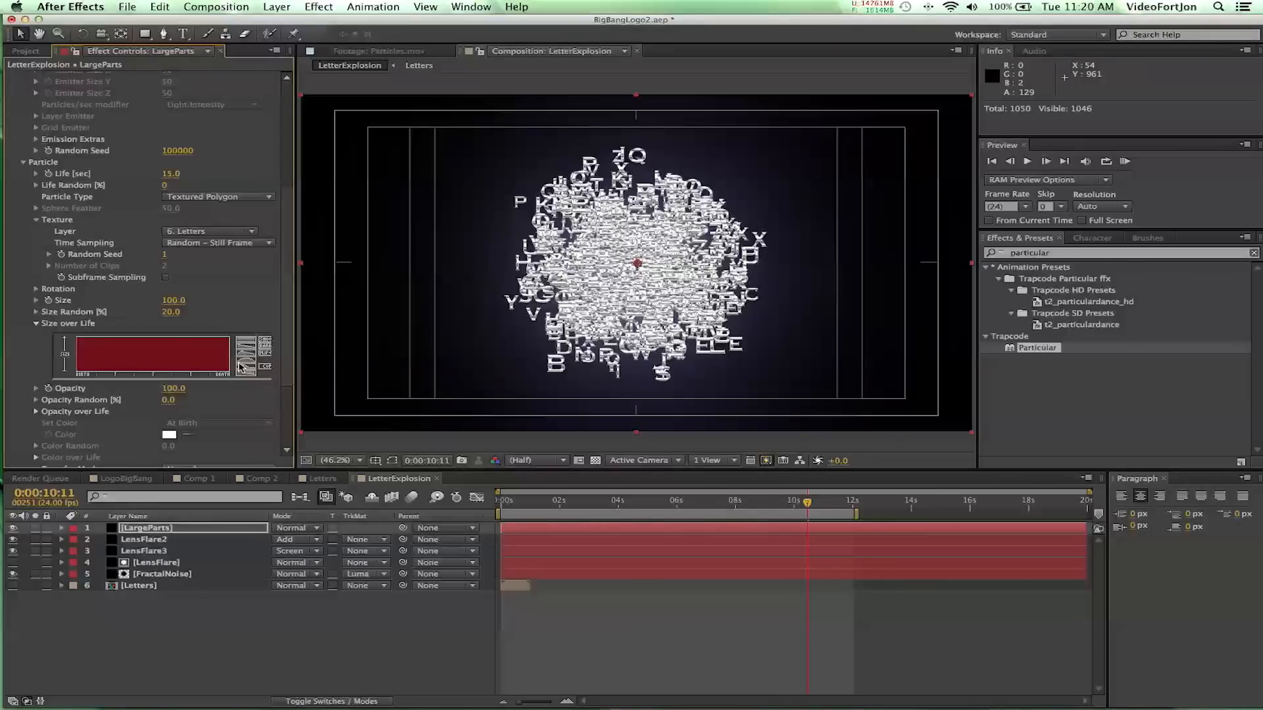
Shape the Size over Life curve to stay full and taper off at the end, and copy it to Opacity over Life
{"action": "left_click", "coordinate": [245, 366]}
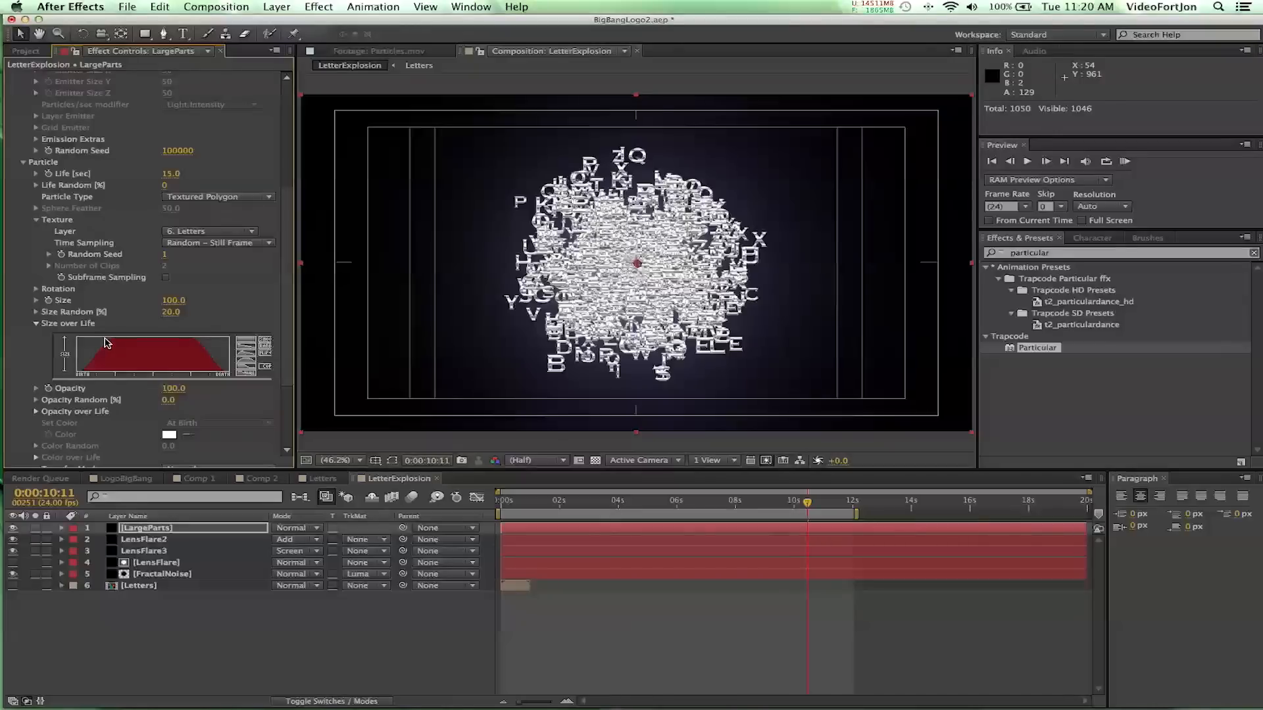
{"action": "mouse_move", "coordinate": [109, 342]}
{"action": "left_mouse_down"}
{"action": "mouse_move", "coordinate": [54, 337]}
{"action": "mouse_move", "coordinate": [116, 336]}
{"action": "mouse_move", "coordinate": [38, 329]}
{"action": "left_mouse_up"}
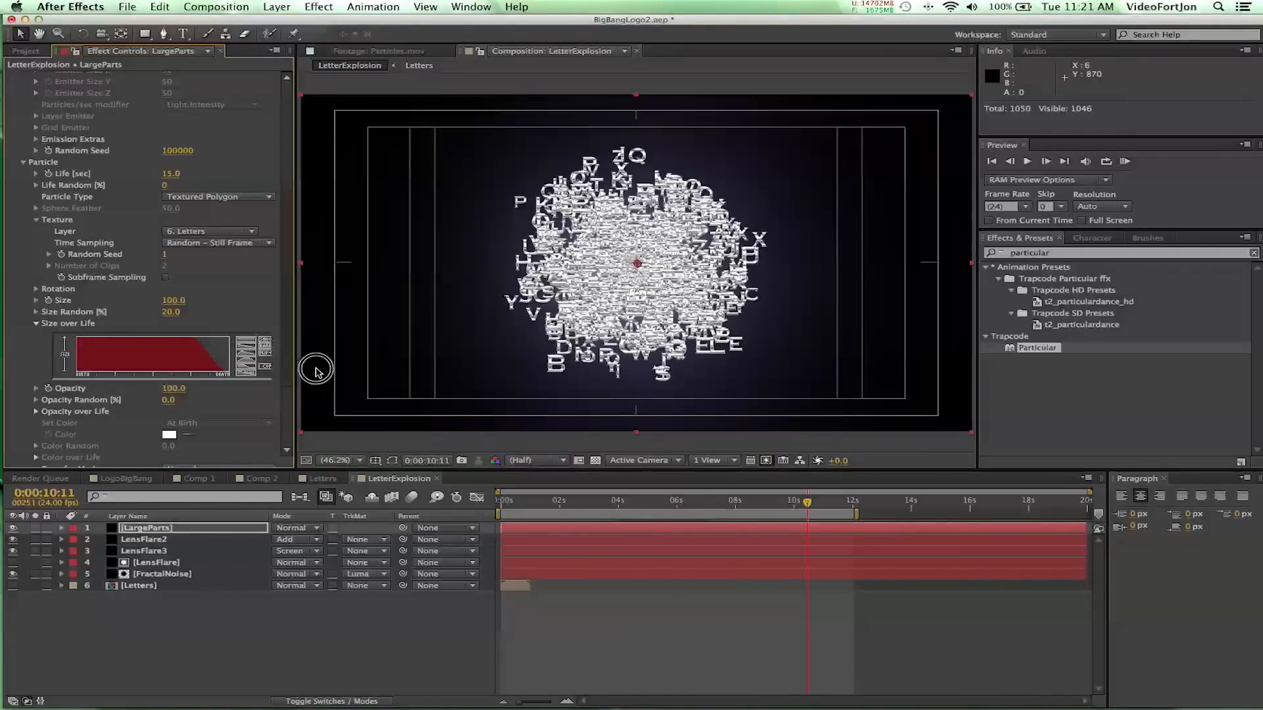
{"action": "scroll", "coordinate": [293, 365], "scroll_direction": "down", "scroll_amount": 1}
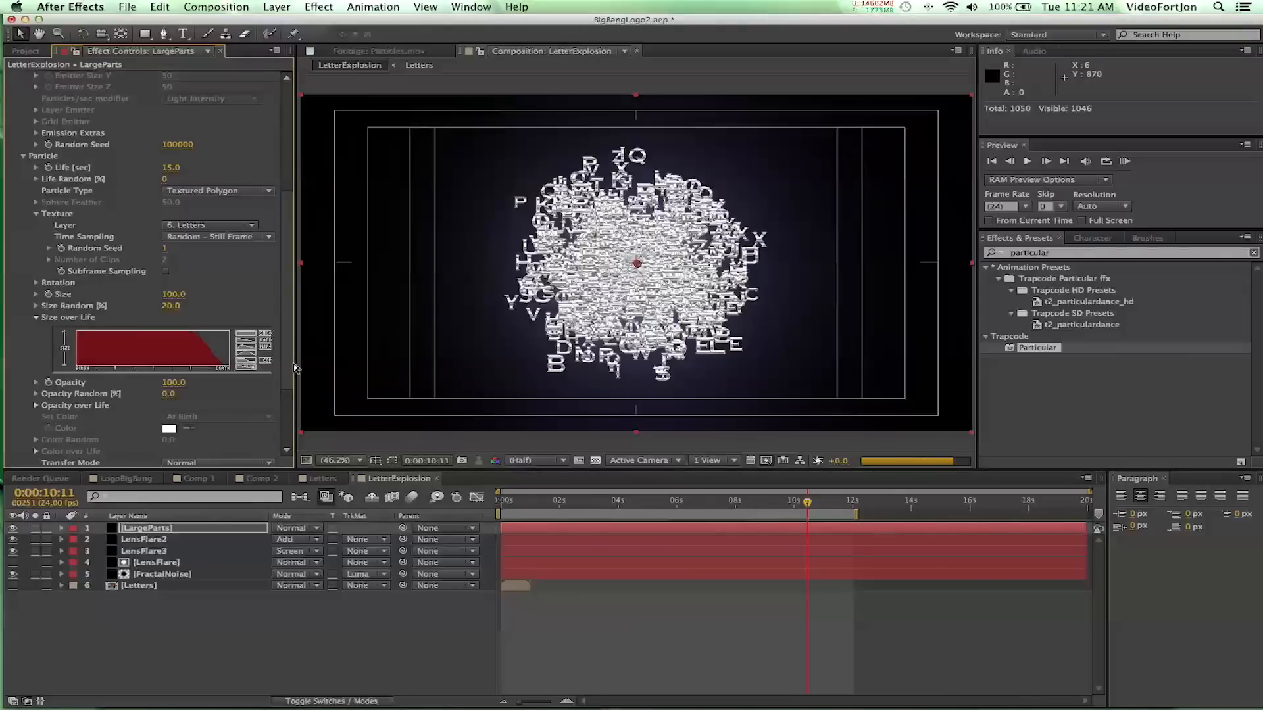
{"action": "left_click", "coordinate": [293, 363]}
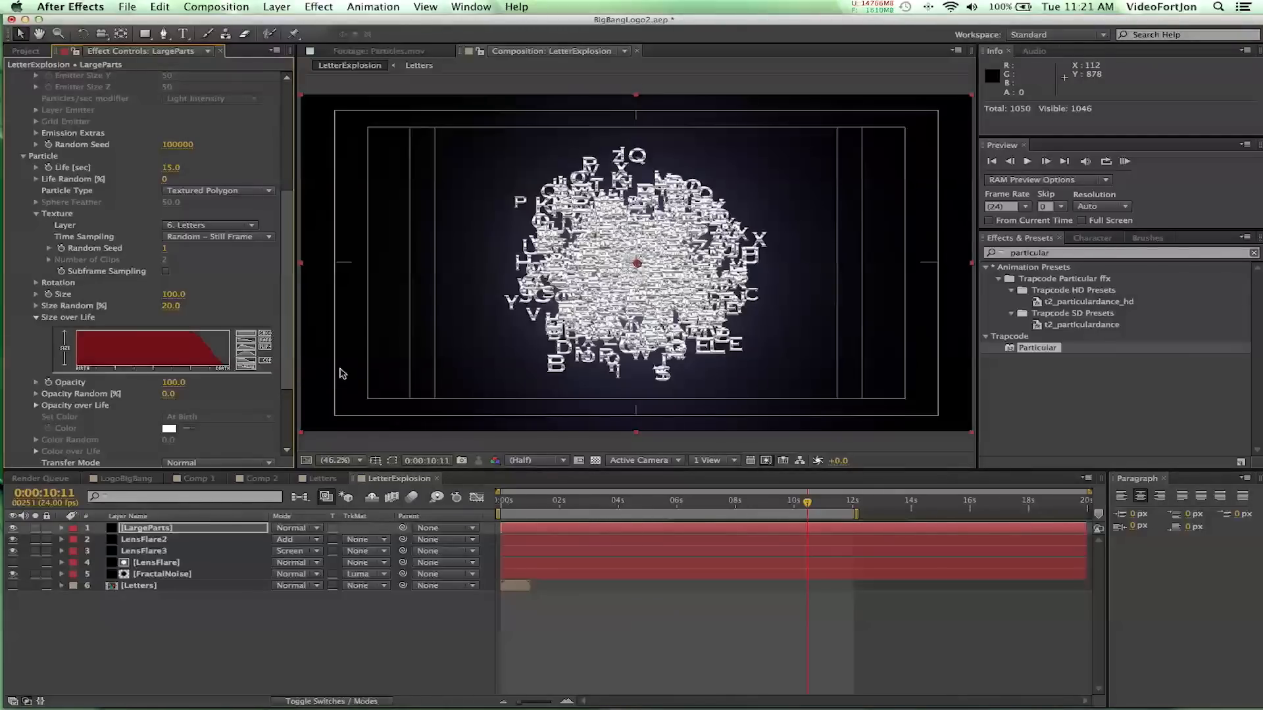
{"action": "left_click_drag", "start_coordinate": [293, 414], "coordinate": [390, 424]}
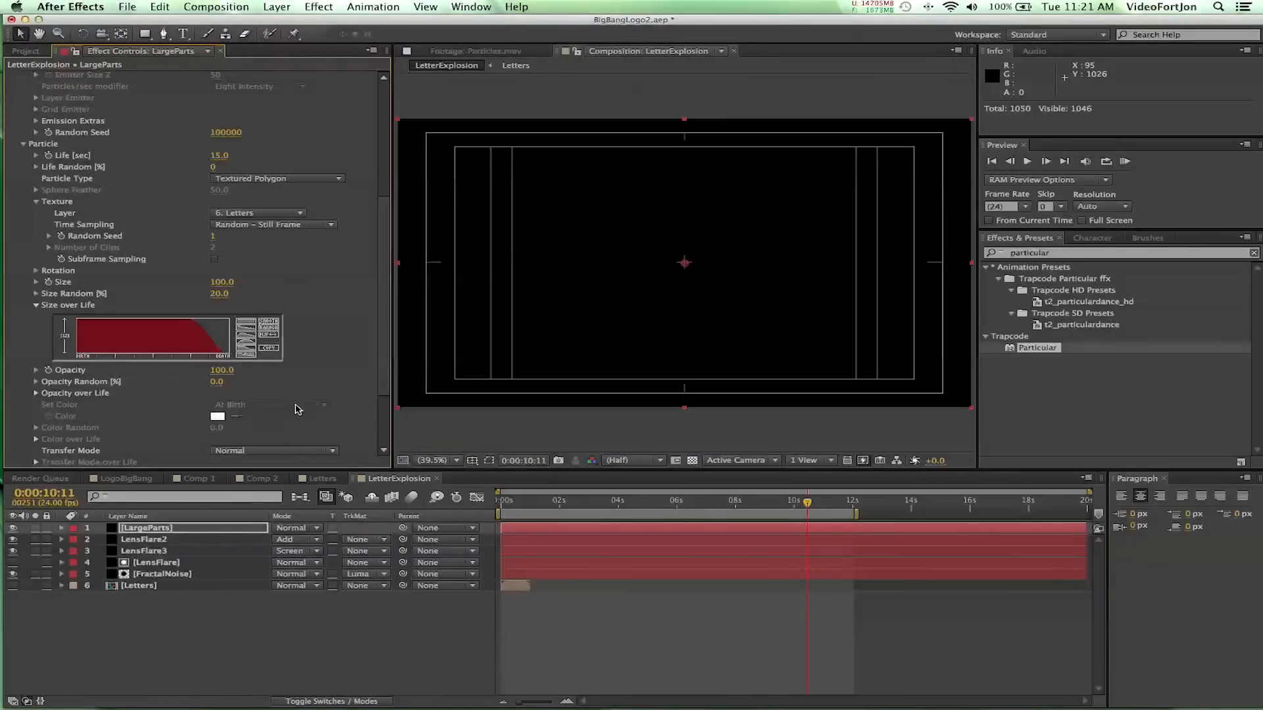
{"action": "left_click", "coordinate": [267, 349]}
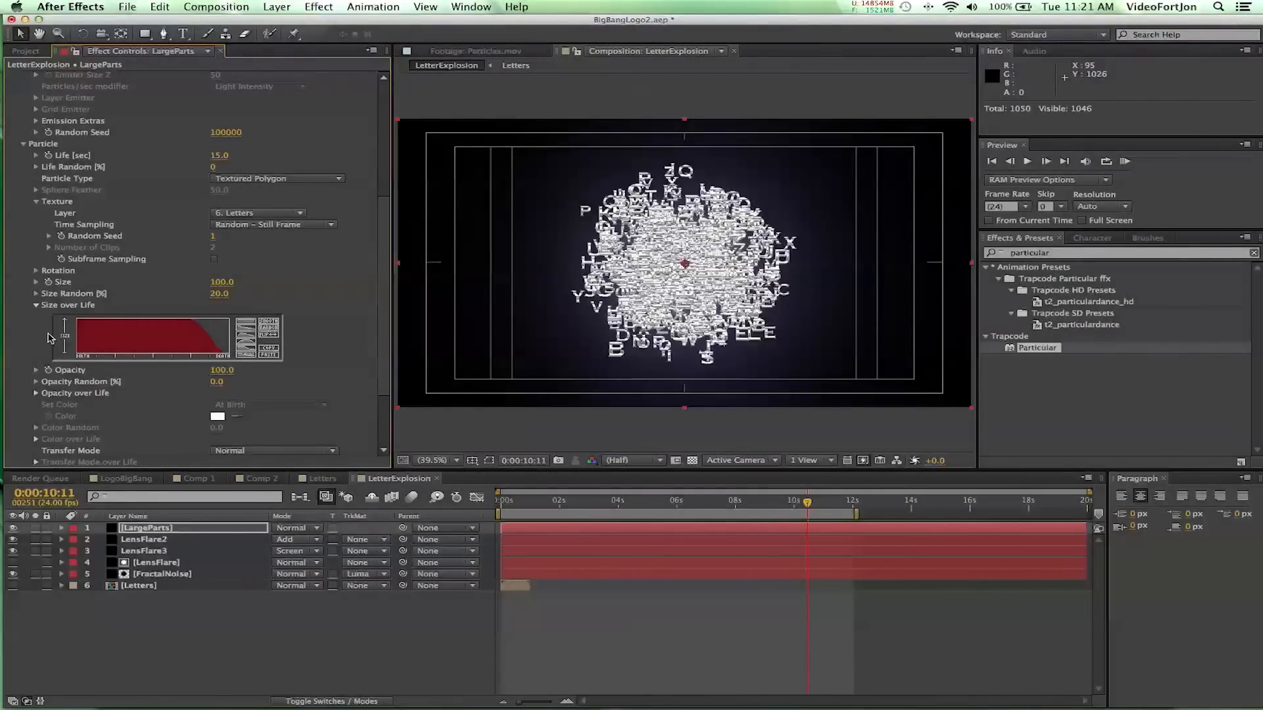
{"action": "left_click", "coordinate": [36, 393]}
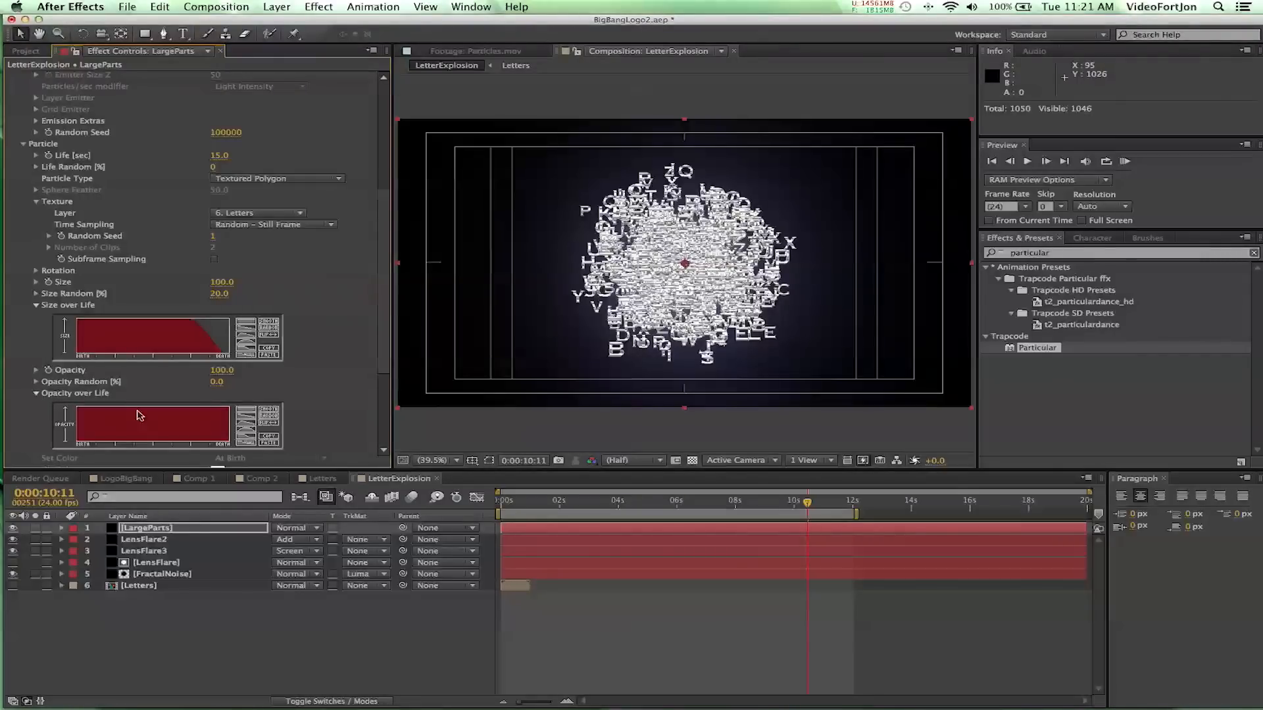
{"action": "left_click", "coordinate": [268, 444]}
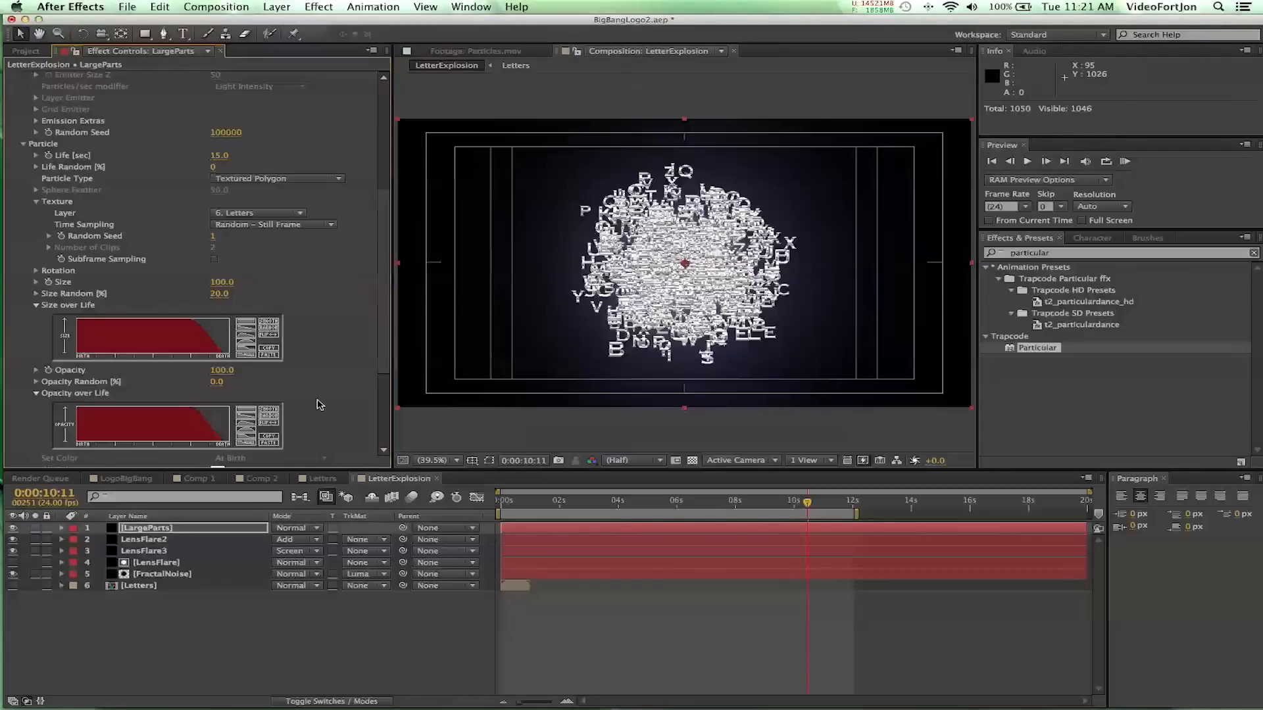
Set the particle rotation to 30° on X, 60° on Y and 25° on Z
{"action": "scroll", "coordinate": [320, 405], "scroll_direction": "down", "scroll_amount": 8}
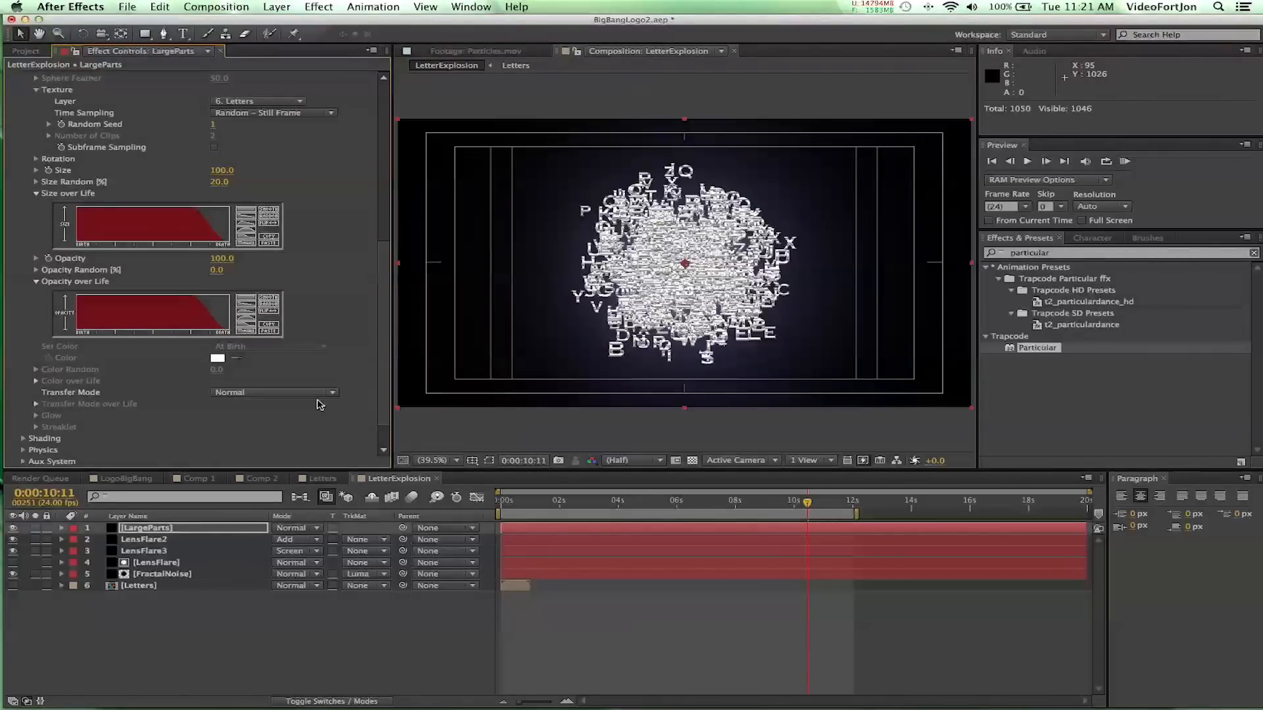
{"action": "scroll", "coordinate": [320, 405], "scroll_direction": "down", "scroll_amount": 1}
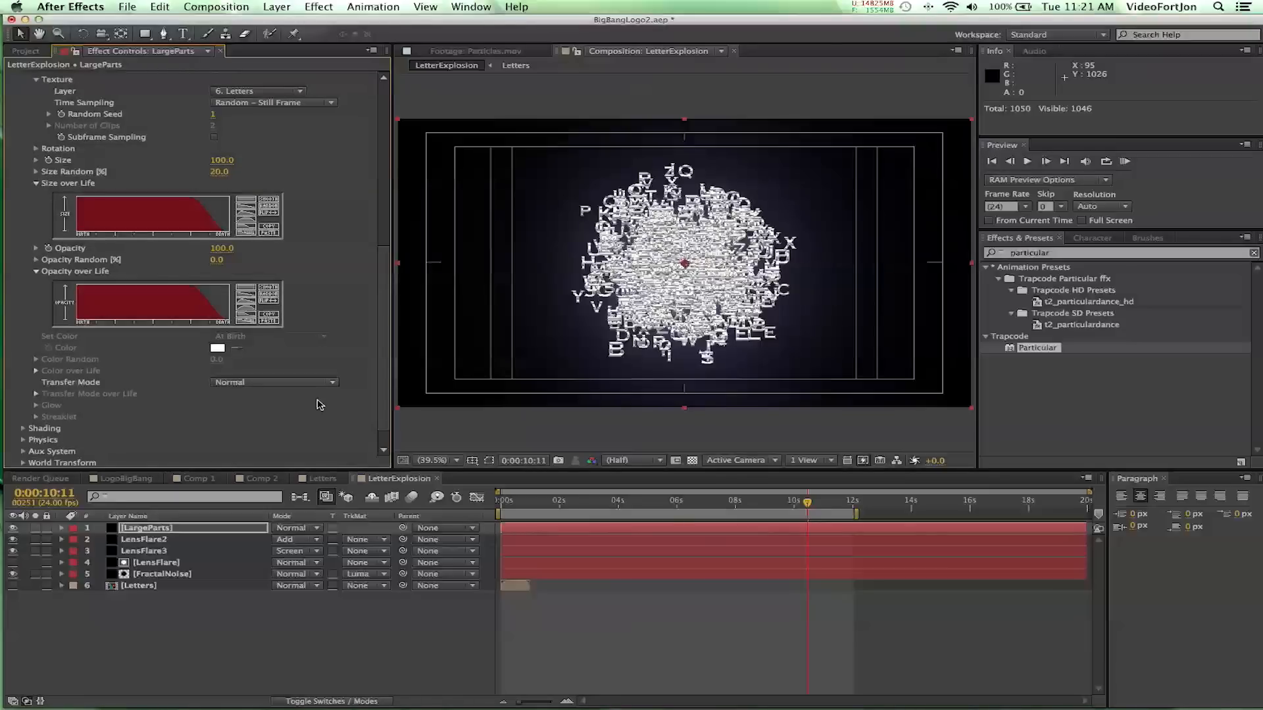
{"action": "scroll", "coordinate": [320, 404], "scroll_direction": "down", "scroll_amount": 1}
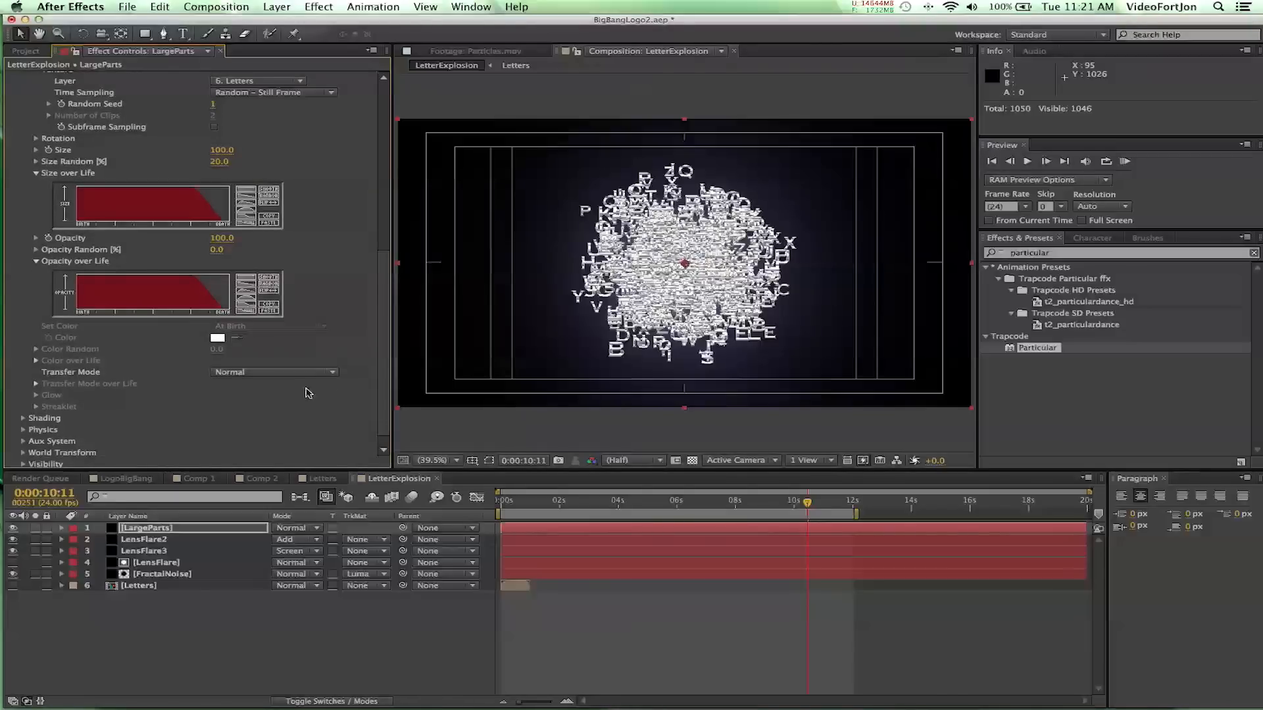
{"action": "left_click", "coordinate": [35, 140]}
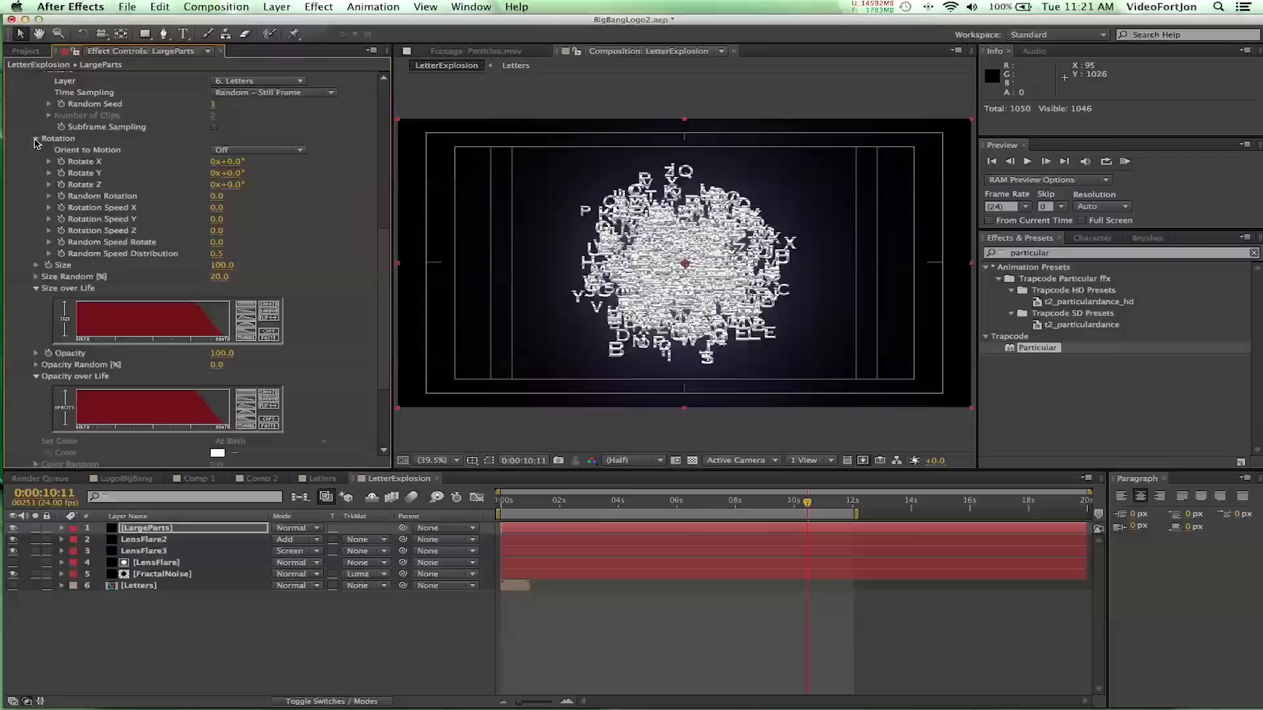
{"action": "left_click", "coordinate": [233, 162]}
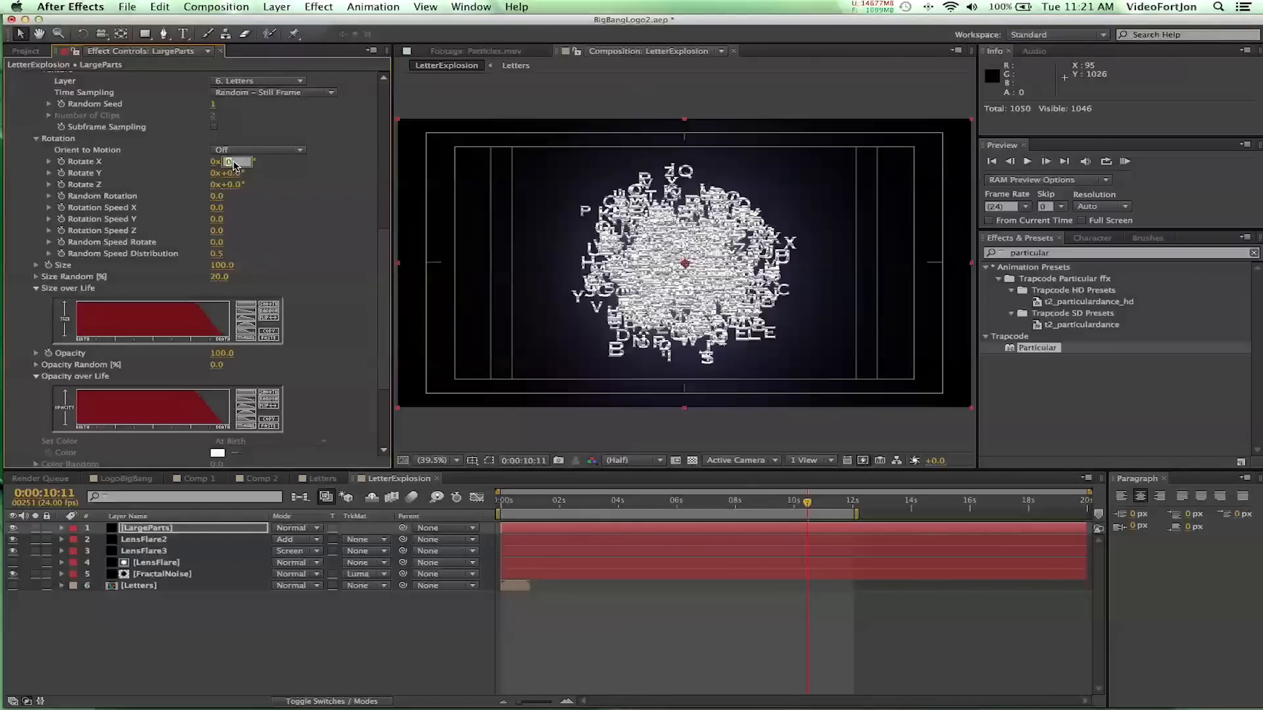
{"action": "type", "text": "30"}
{"action": "key", "text": "Return"}
{"action": "left_click", "coordinate": [235, 173]}
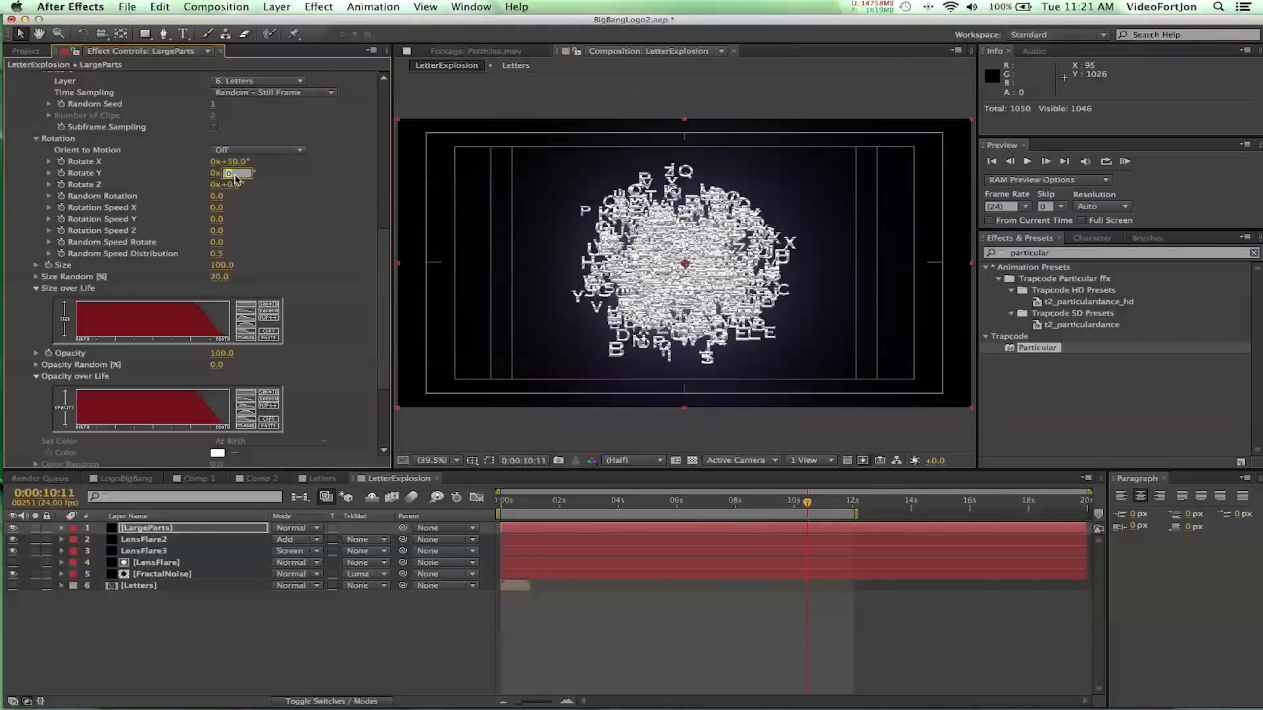
{"action": "type", "text": "60"}
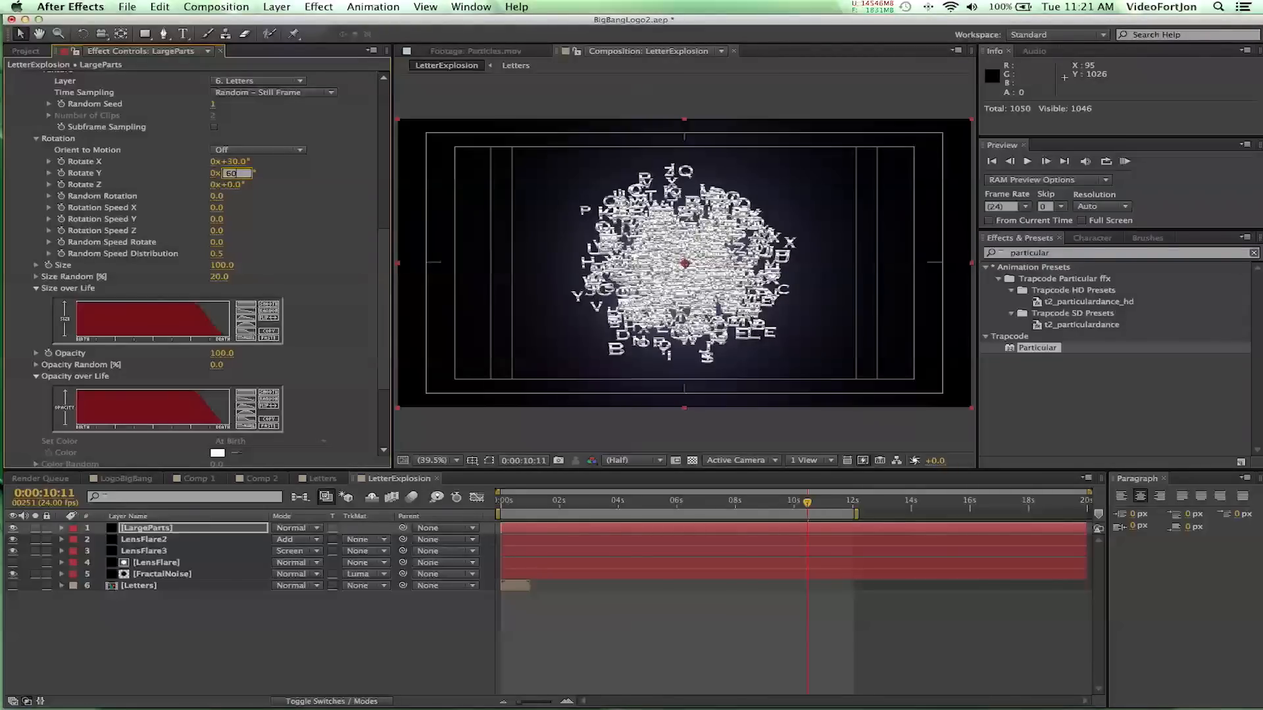
{"action": "key", "text": "Tab"}
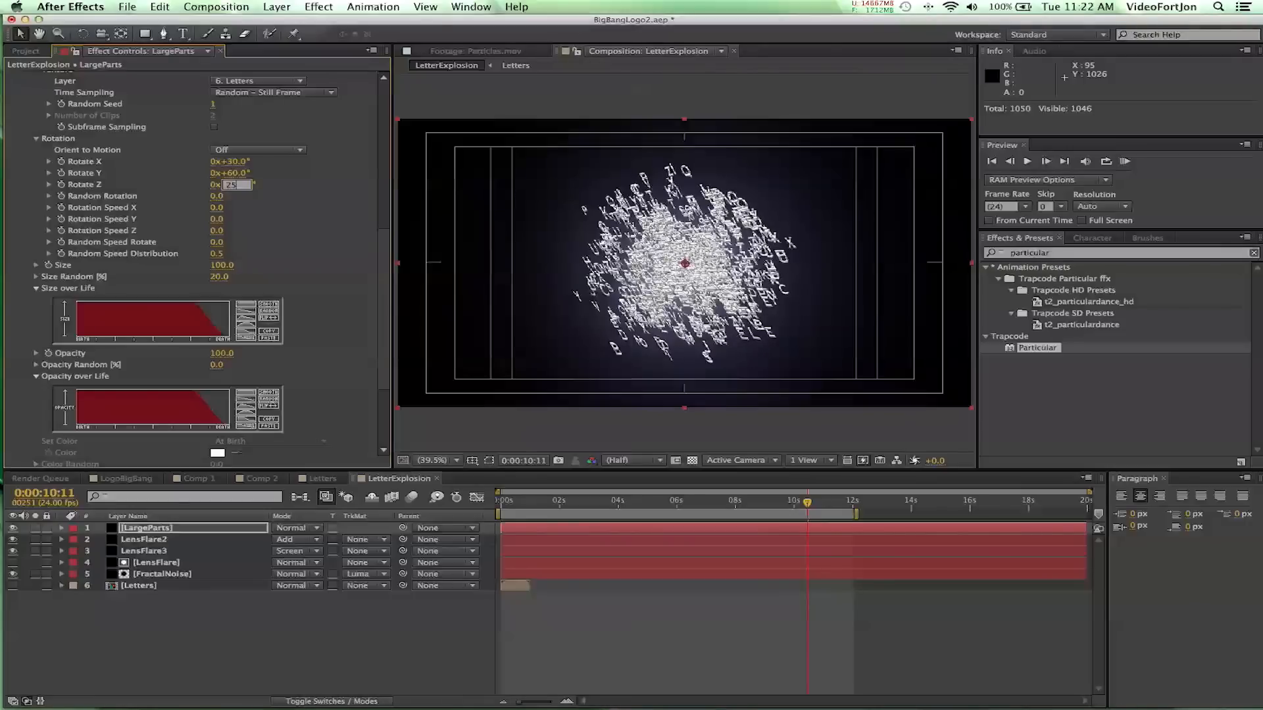
{"action": "key", "text": "Return"}
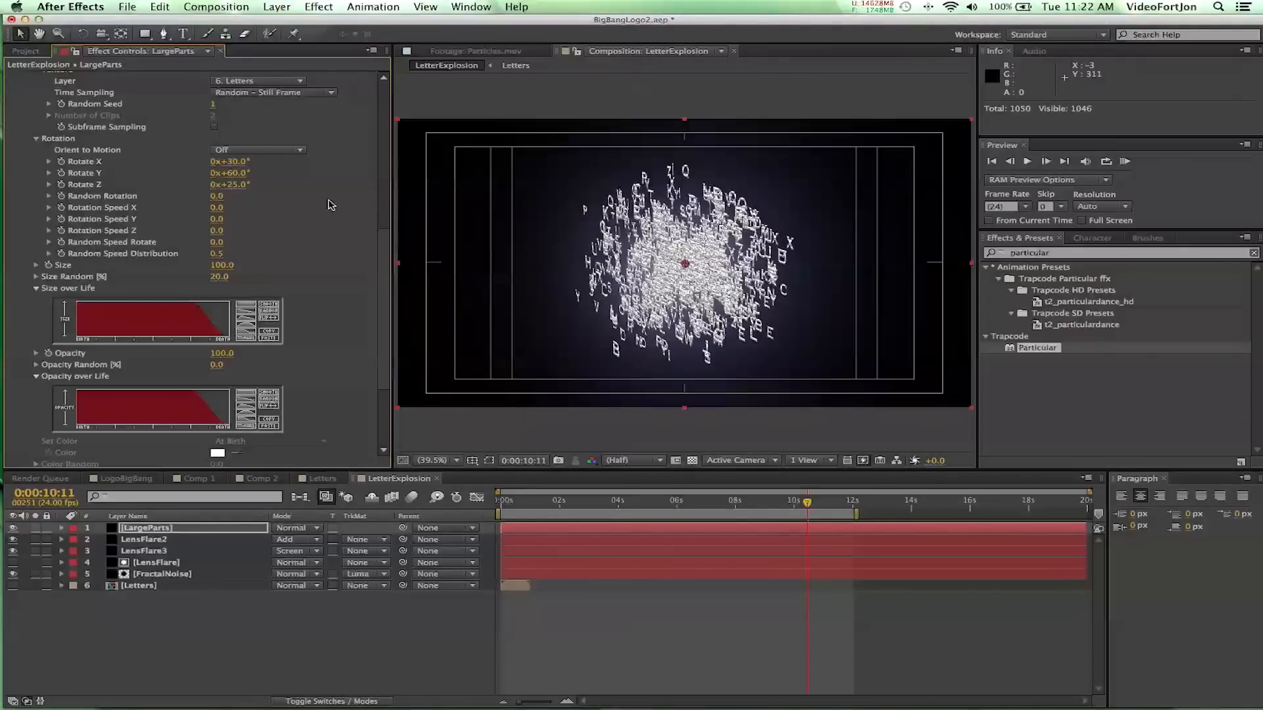
Set the particles' Random Rotation to 100
{"action": "left_click", "coordinate": [217, 197]}
{"action": "type", "text": "100"}
{"action": "key", "text": "Return"}
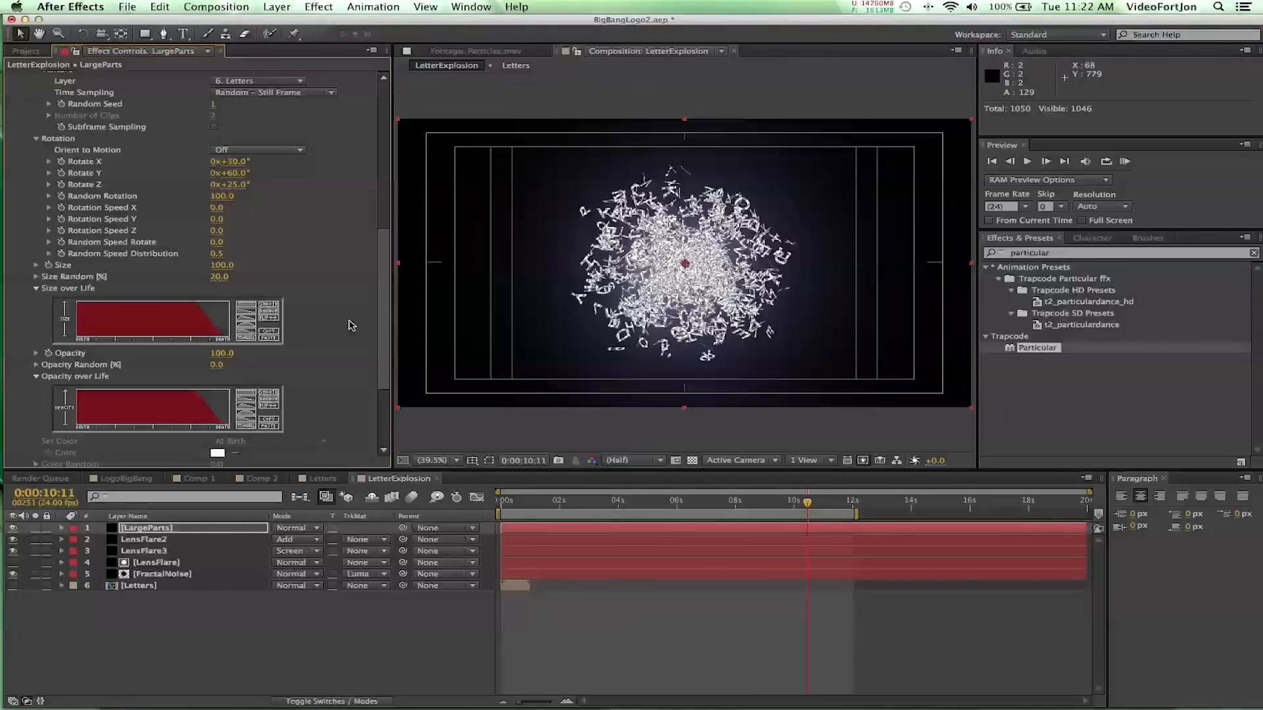
Turn on Shading for the particles and set Light Falloff to None (AE)
{"action": "scroll", "coordinate": [352, 324], "scroll_direction": "down", "scroll_amount": 5}
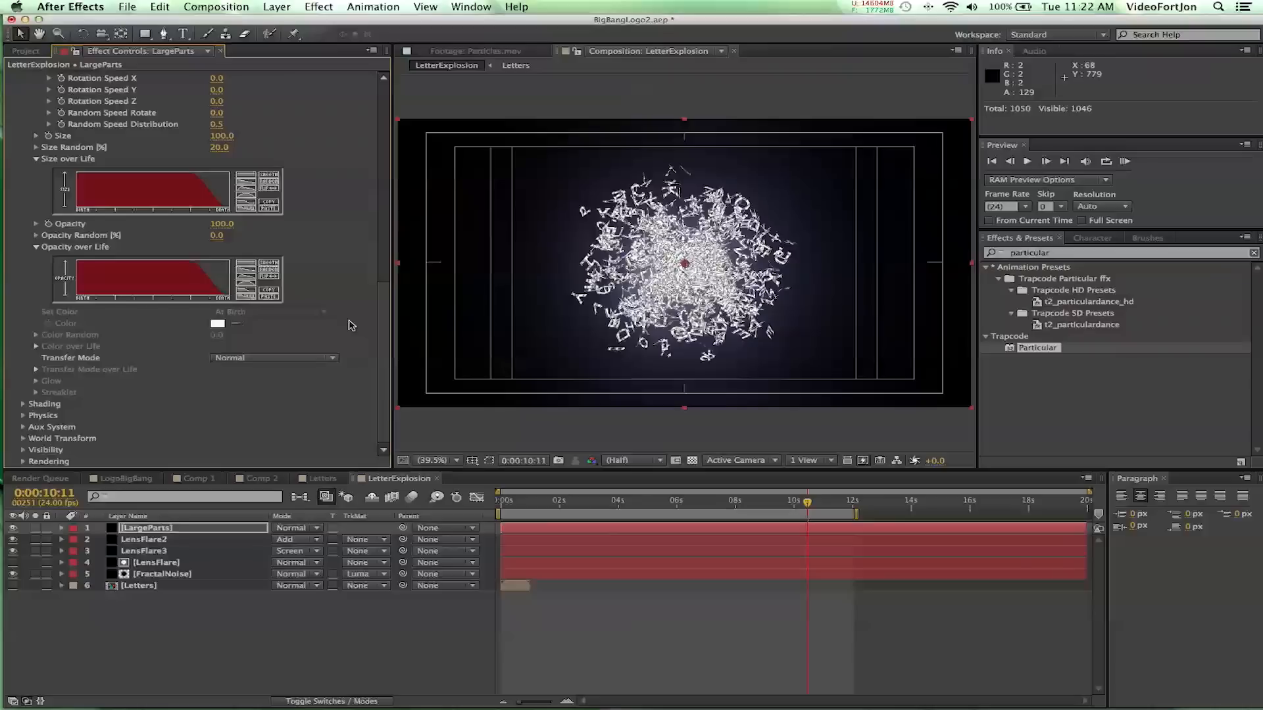
{"action": "left_click", "coordinate": [22, 406]}
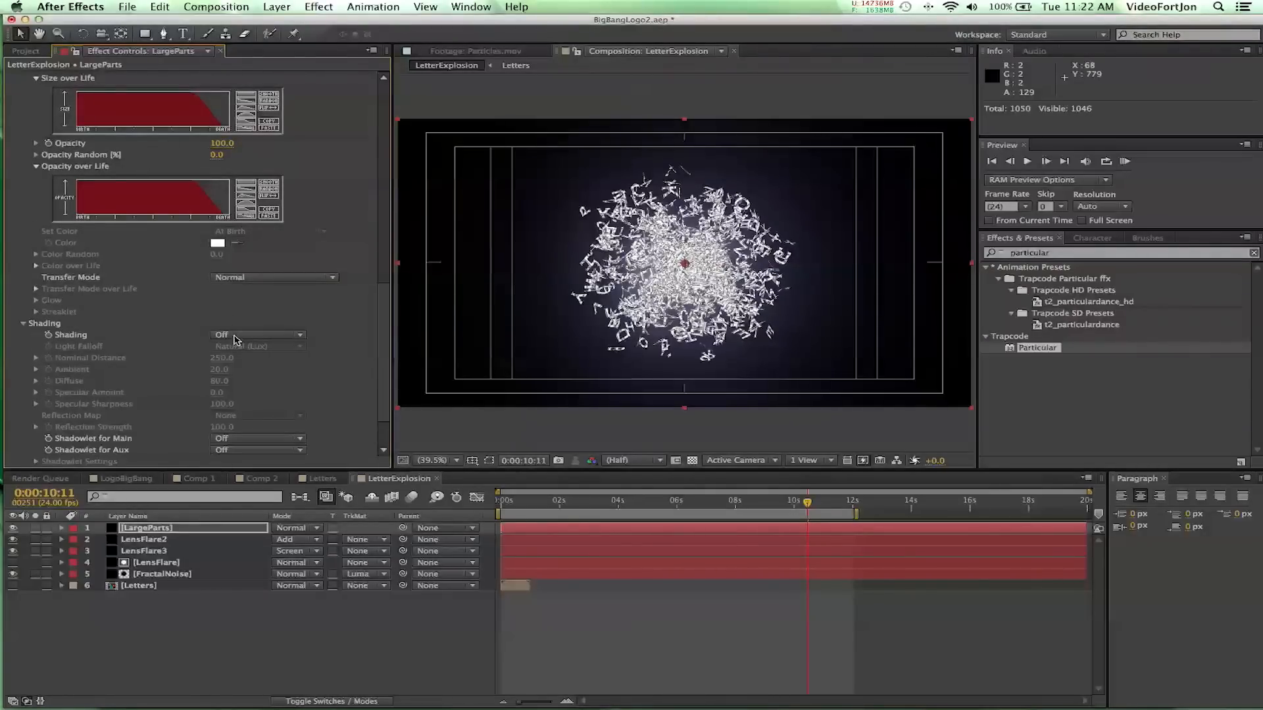
{"action": "left_click", "coordinate": [234, 336]}
{"action": "left_click", "coordinate": [236, 362]}
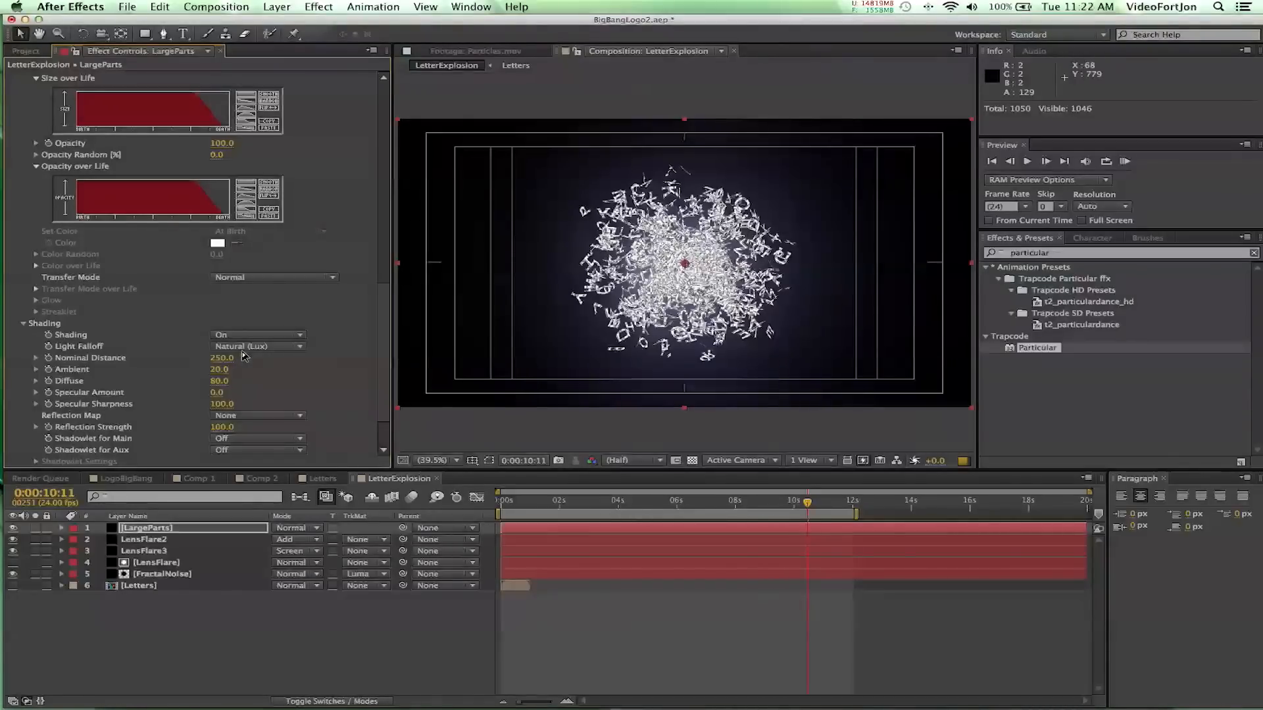
{"action": "left_click", "coordinate": [244, 349]}
{"action": "left_click", "coordinate": [243, 347]}
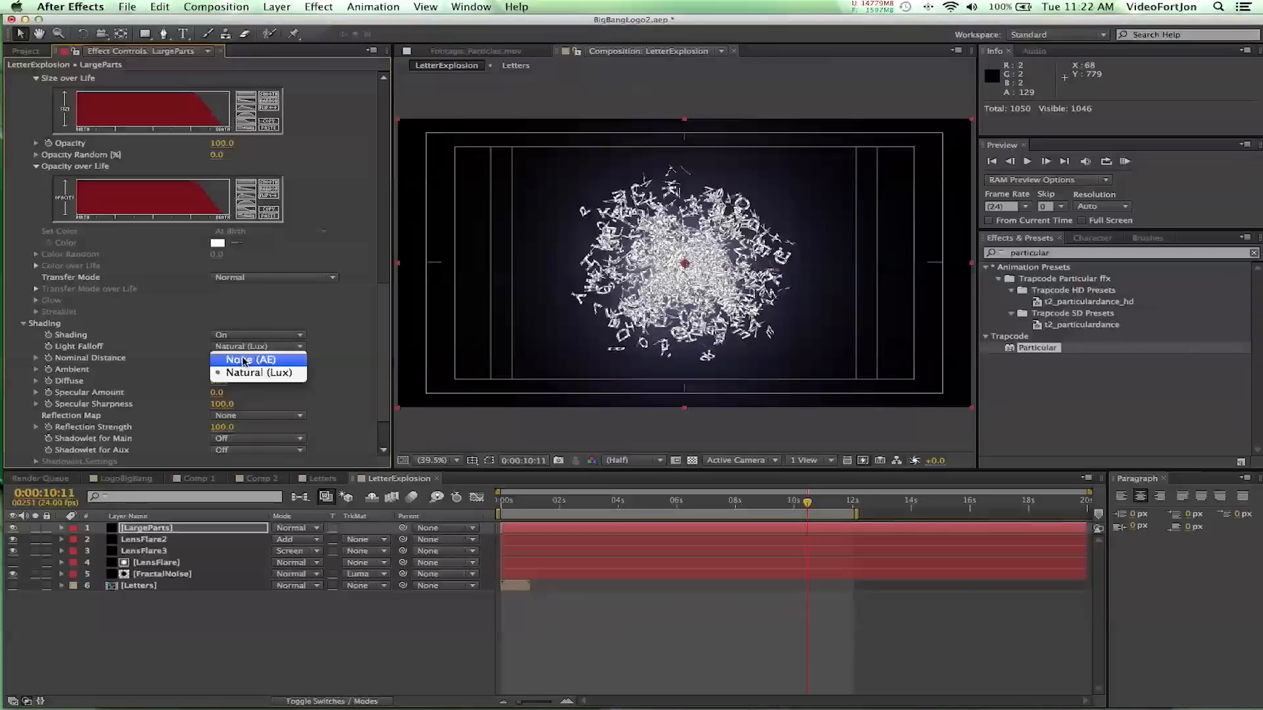
{"action": "left_click", "coordinate": [244, 360]}
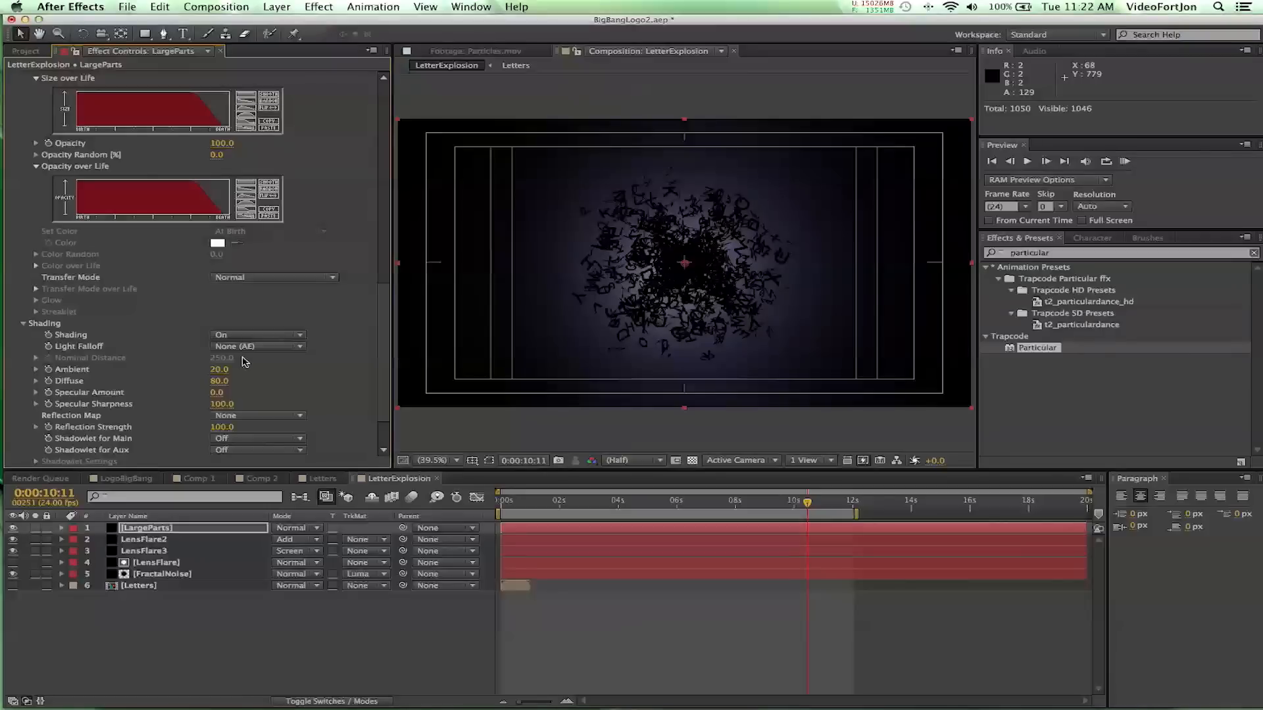
Set the shading's Ambient to 100, Diffuse to 50, Specular Amount to 20 and Specular Sharpness to 50
{"action": "left_click", "coordinate": [217, 370]}
{"action": "type", "text": "100"}
{"action": "left_click", "coordinate": [217, 381]}
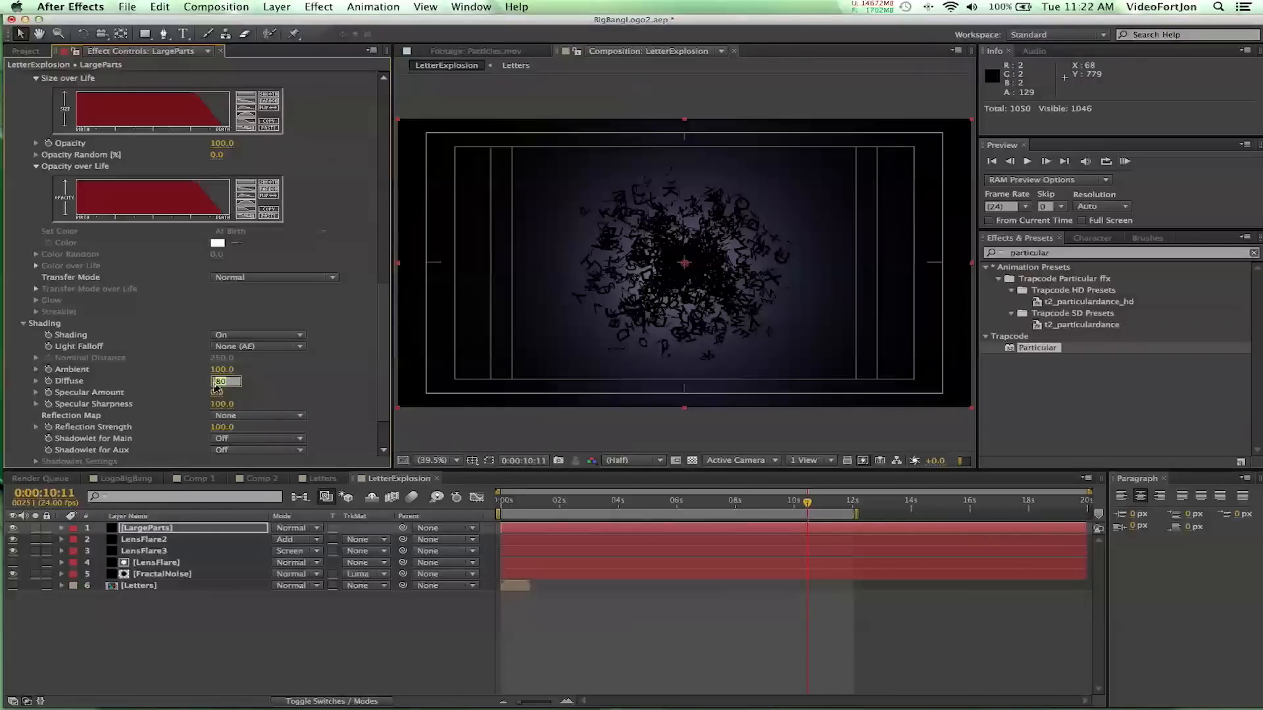
{"action": "type", "text": "50"}
{"action": "left_click", "coordinate": [216, 393]}
{"action": "type", "text": "20"}
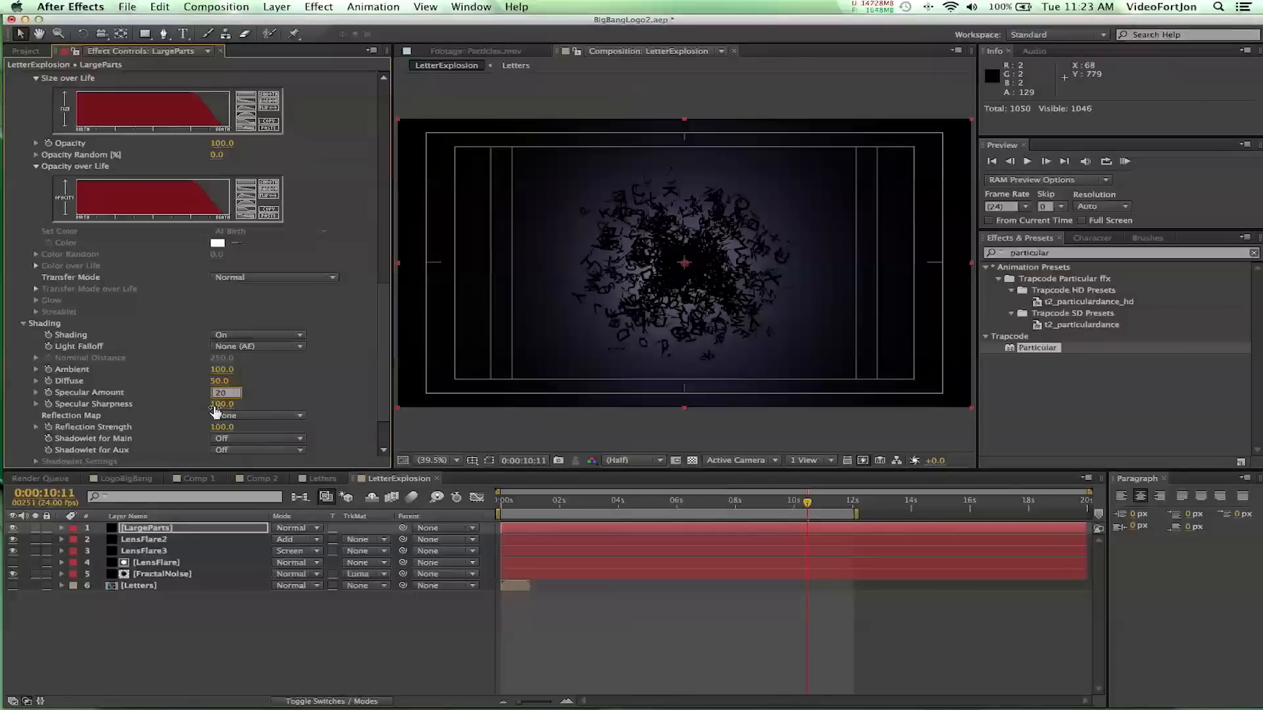
{"action": "left_click", "coordinate": [219, 405]}
{"action": "type", "text": "50"}
{"action": "key", "text": "Return"}
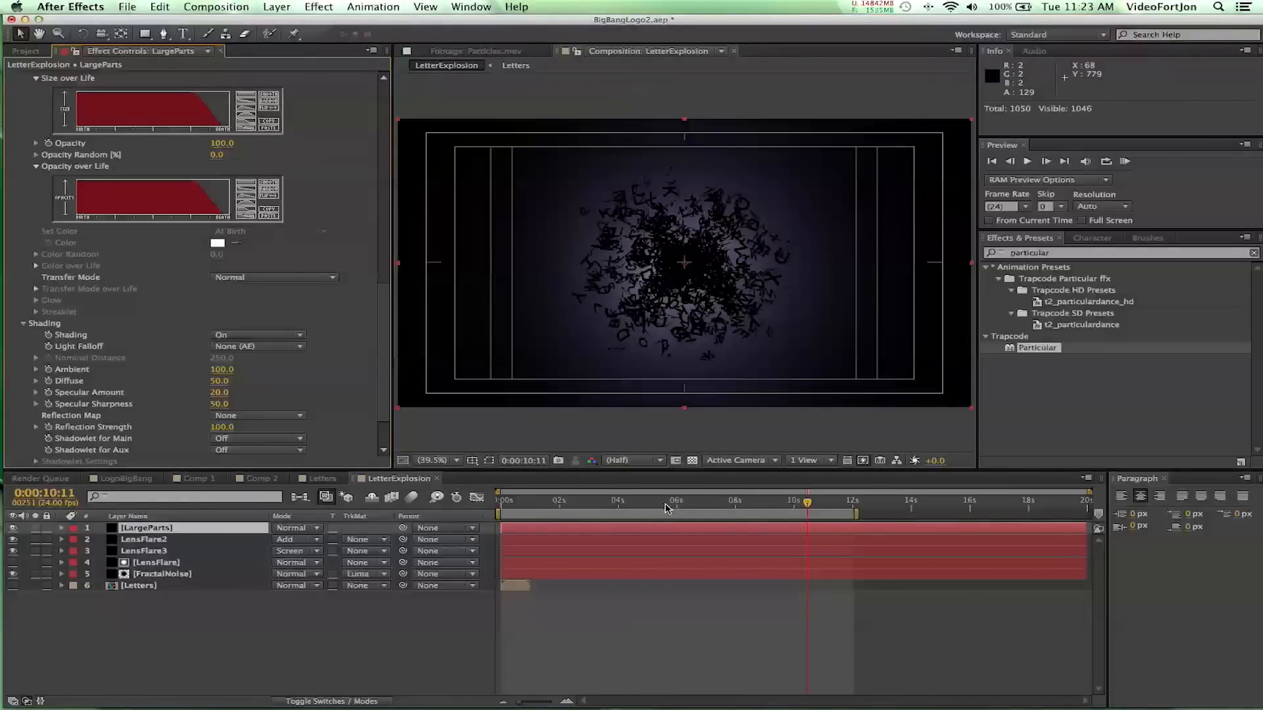
Preview the shaded letter burst at 0:00:05:15 and review the LargeParts layer's Particular settings
{"action": "left_click", "coordinate": [667, 504]}
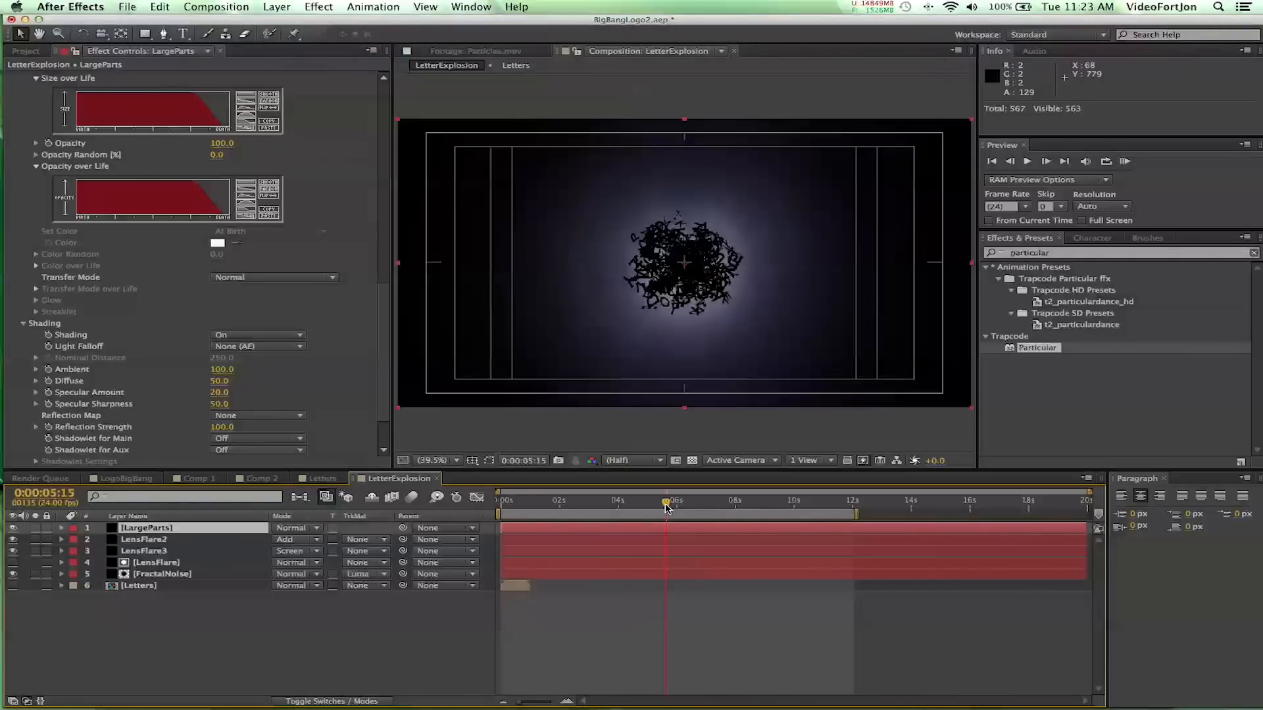
{"action": "left_click", "coordinate": [168, 530]}
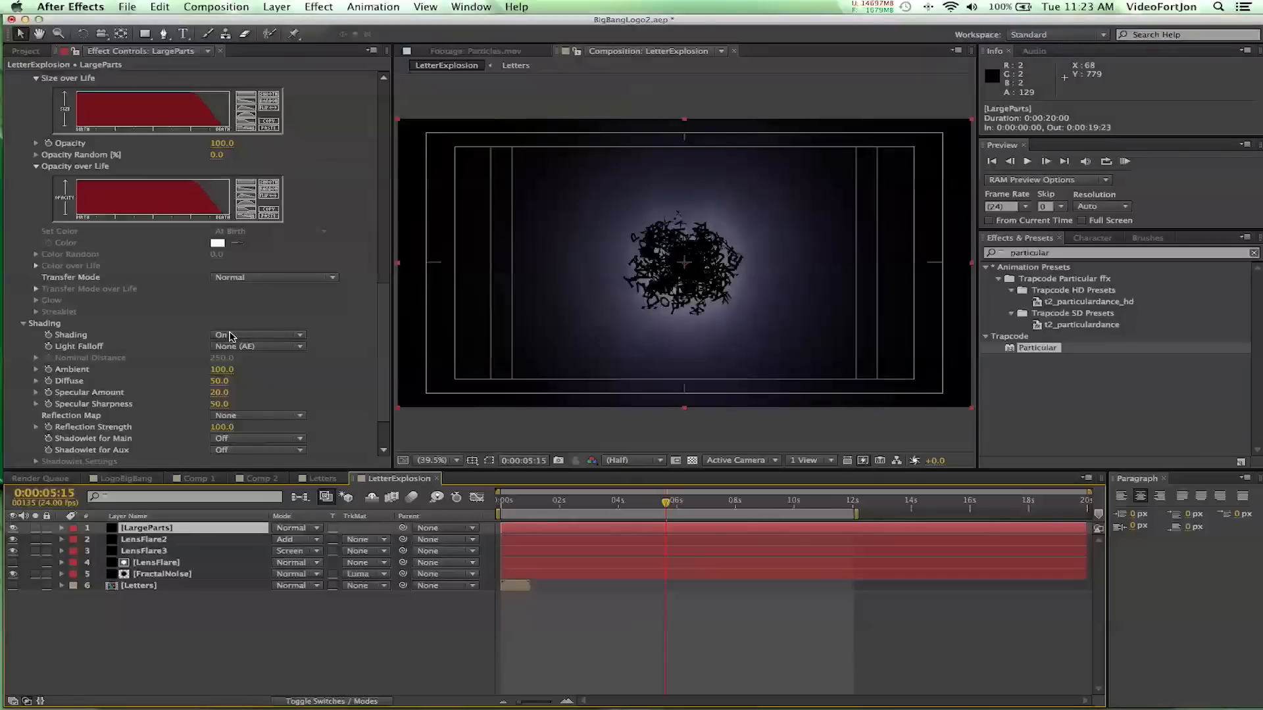
{"action": "scroll", "coordinate": [356, 334], "scroll_direction": "up", "scroll_amount": 15}
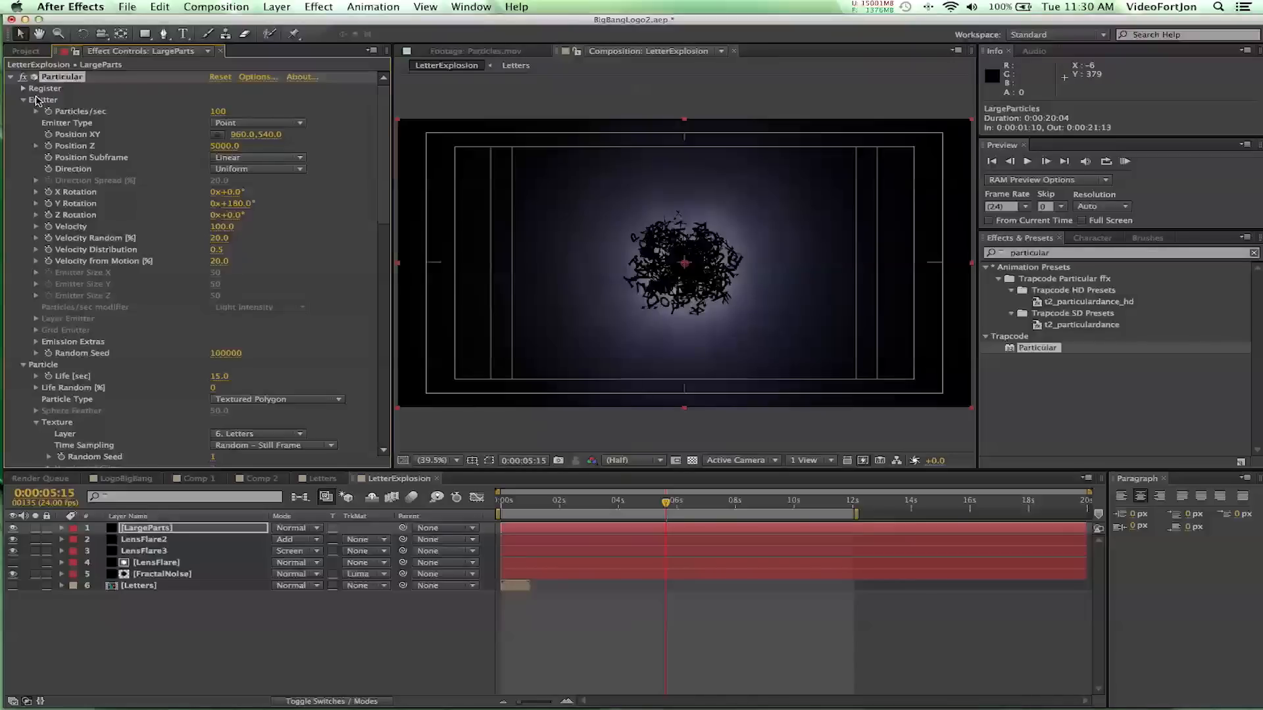
Shift the LargeParts layer in time so that it starts at 0:00:01:10
{"action": "left_click", "coordinate": [520, 504]}
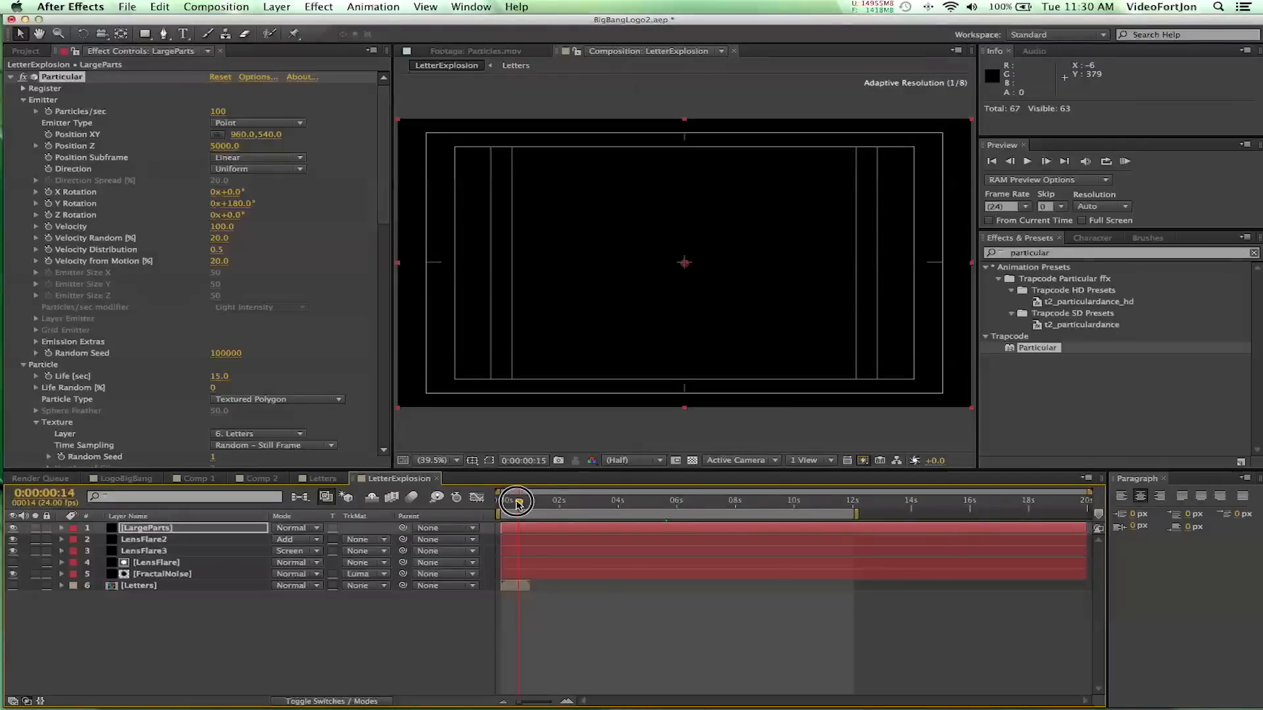
{"action": "left_click_drag", "start_coordinate": [519, 504], "coordinate": [531, 505]}
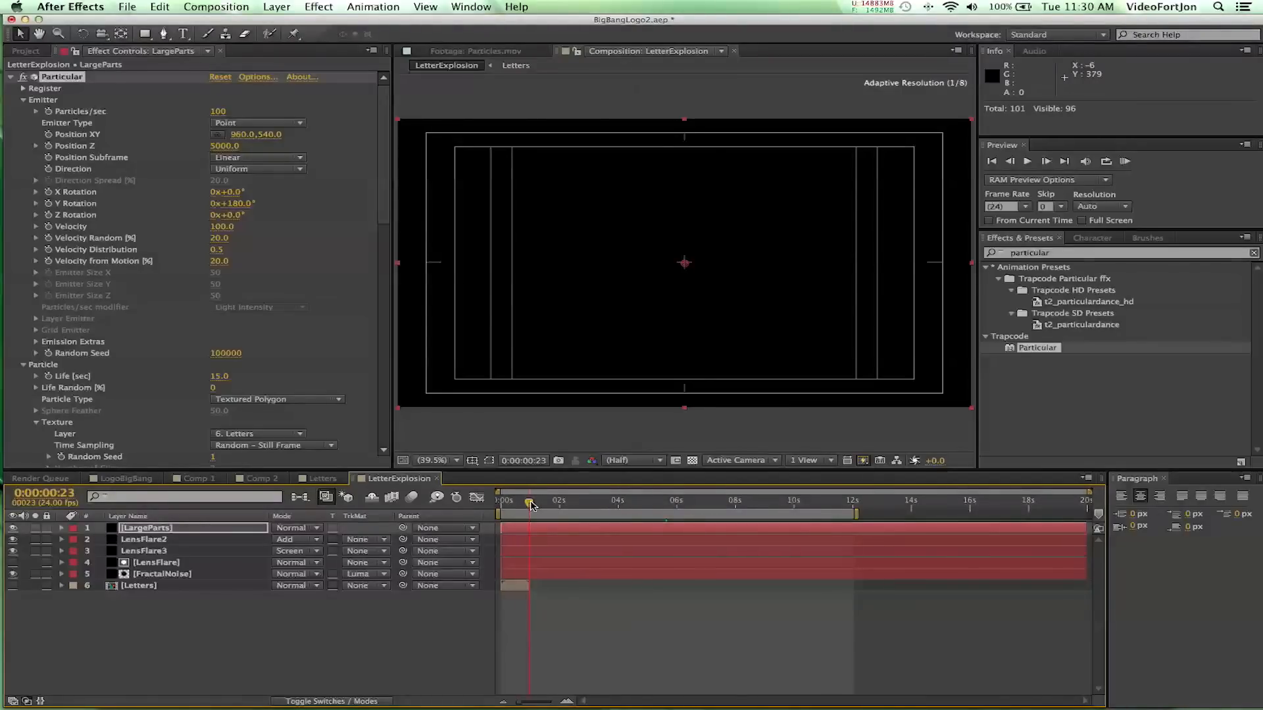
{"action": "left_click", "coordinate": [539, 462]}
{"action": "type", "text": "0:00:00"}
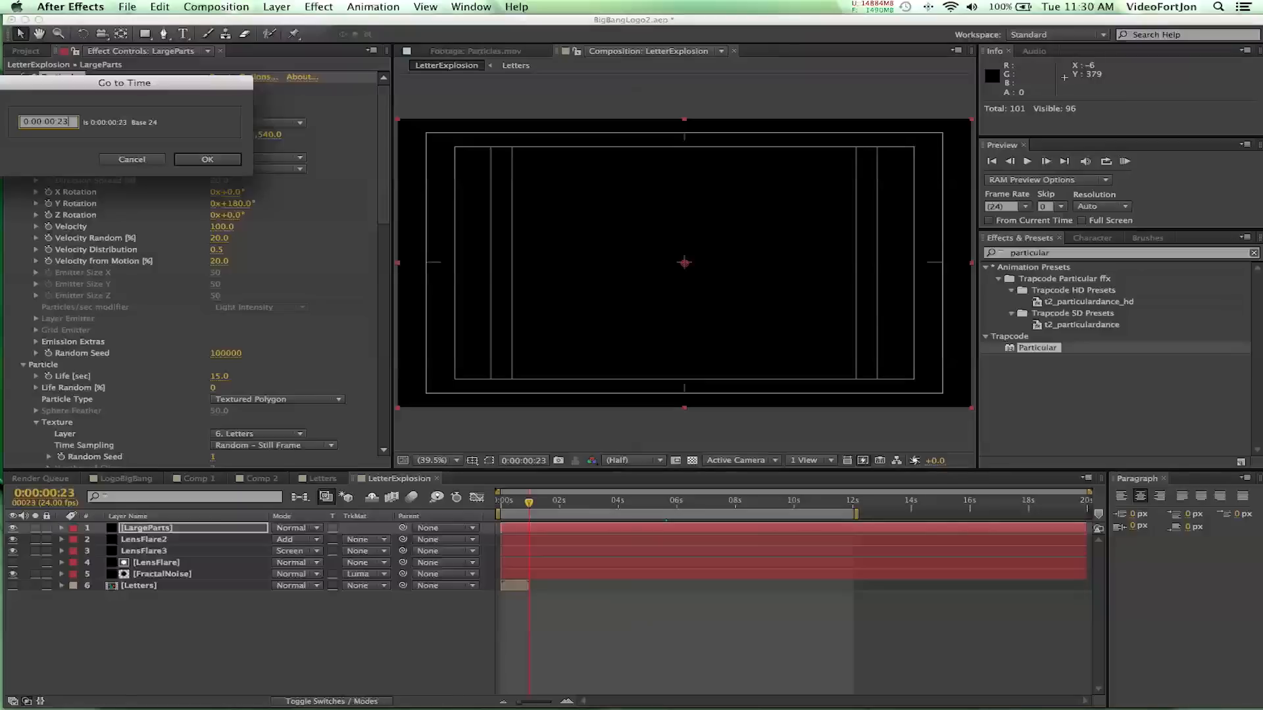
{"action": "type", "text": ":10"}
{"action": "key", "text": "BackSpace"}
{"action": "type", "text": "2"}
{"action": "key", "text": "Return"}
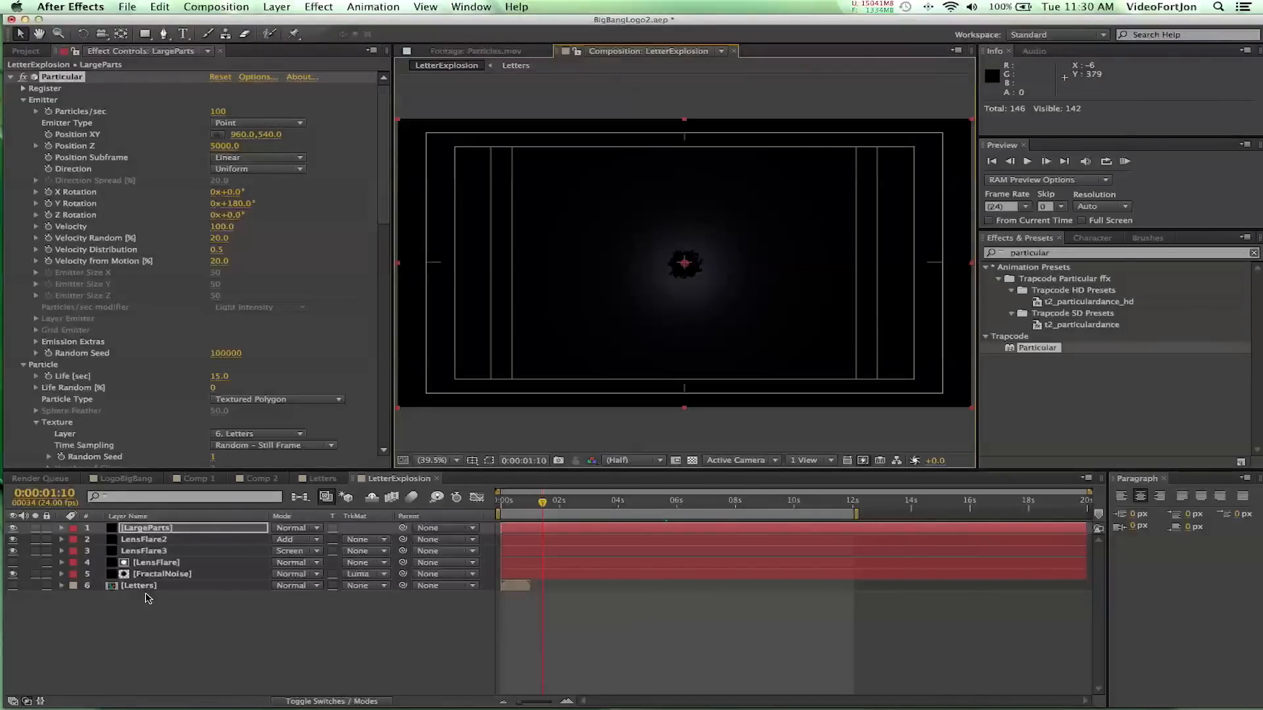
{"action": "left_click", "coordinate": [174, 532]}
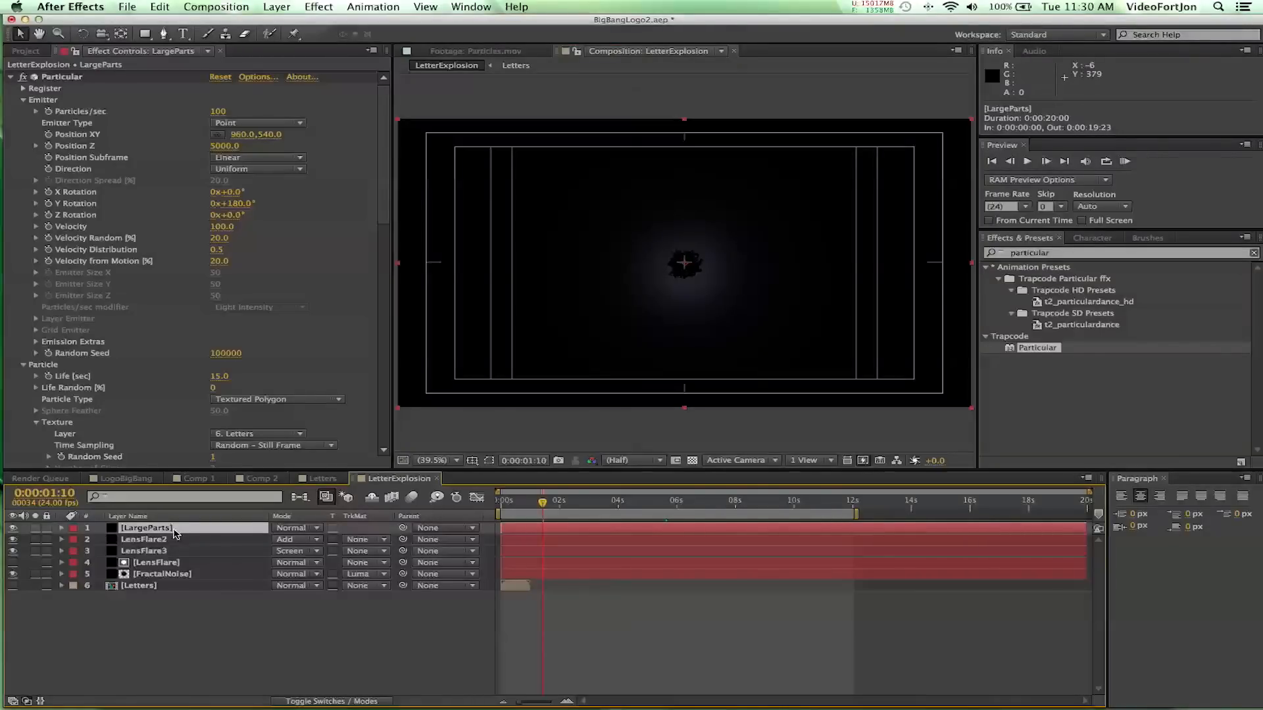
{"action": "key", "text": "bracketleft"}
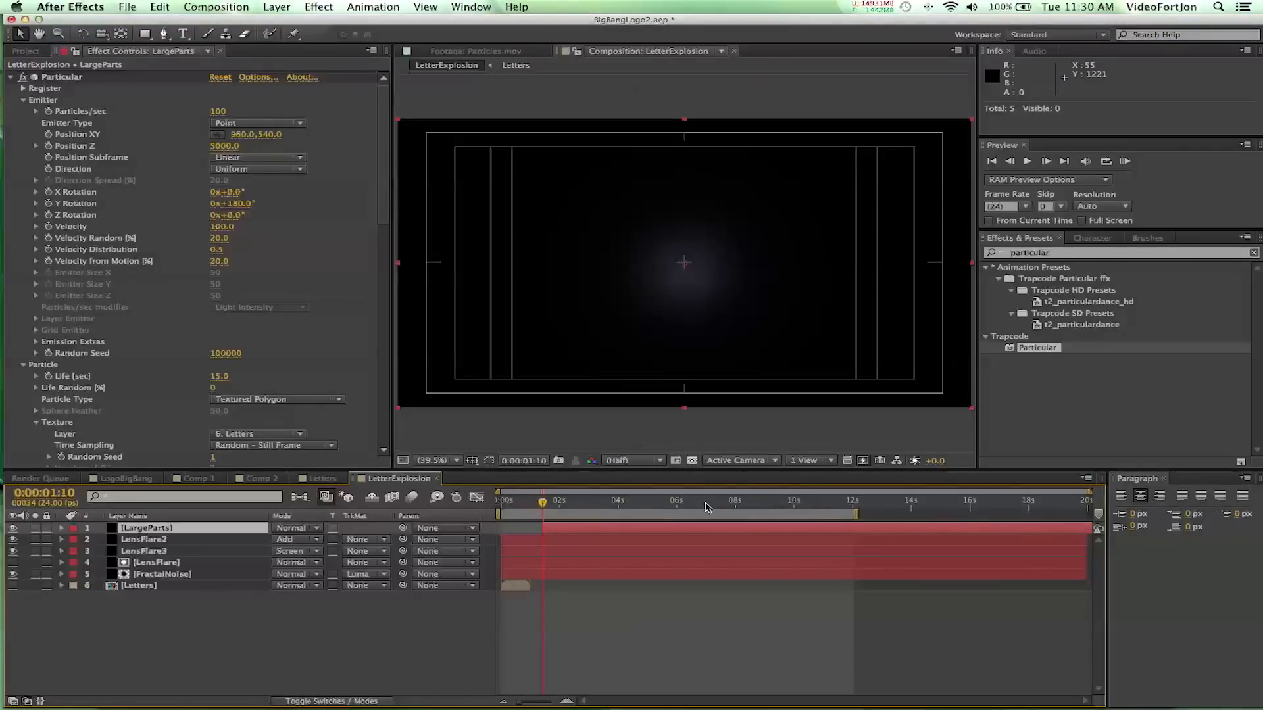
Keyframe the LargeParts emitter's Particles/sec at 100 at 0:00:07:14 and at 0 at 0:00:08:00
{"action": "left_click", "coordinate": [511, 460]}
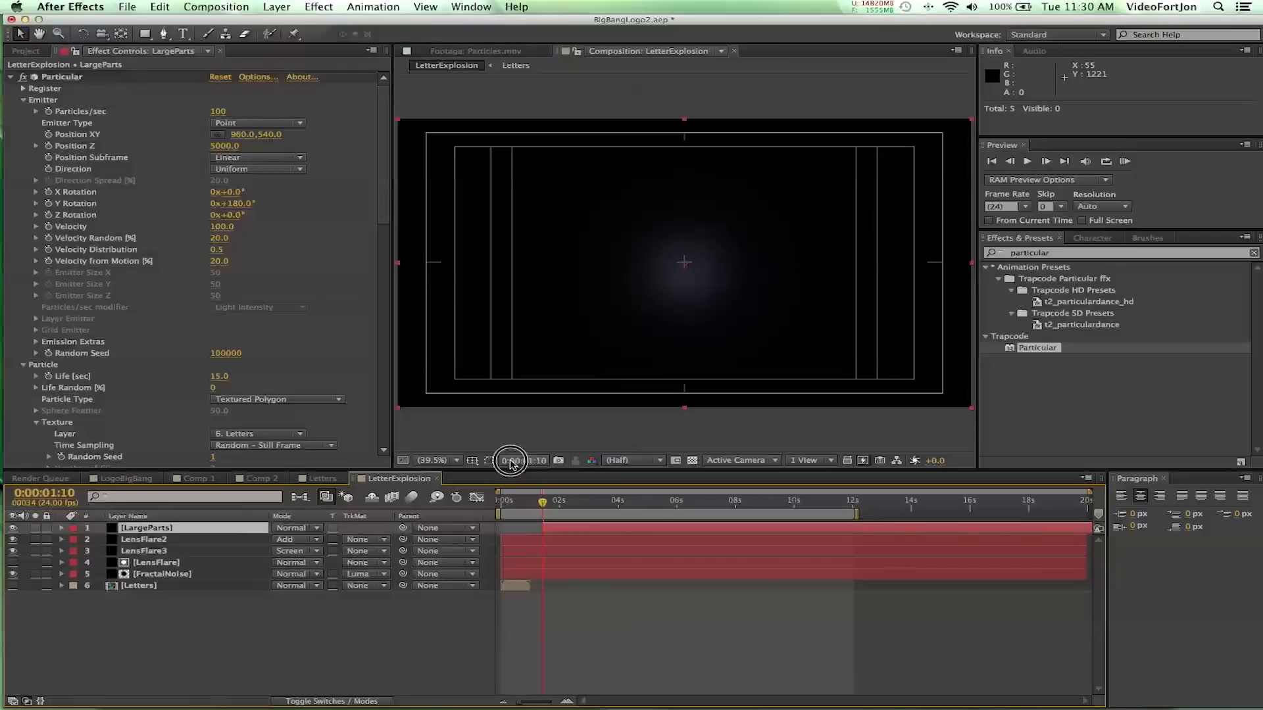
{"action": "key", "text": "space"}
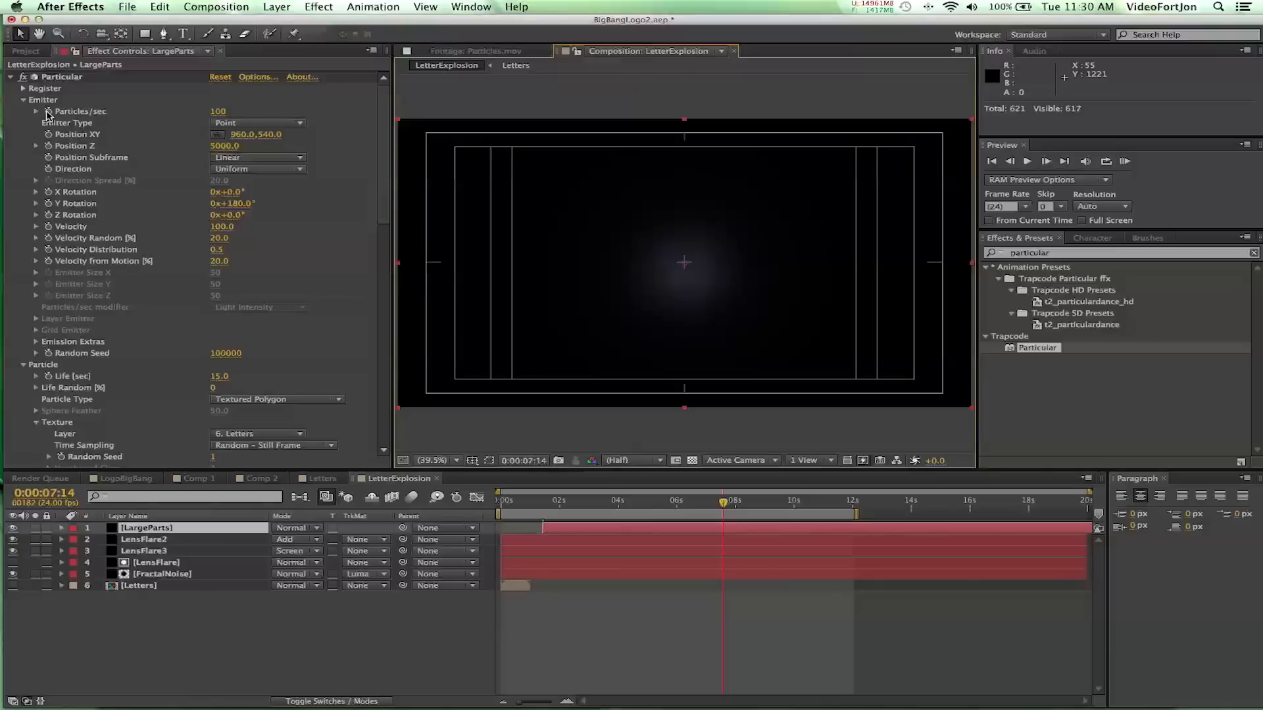
{"action": "left_click", "coordinate": [48, 111]}
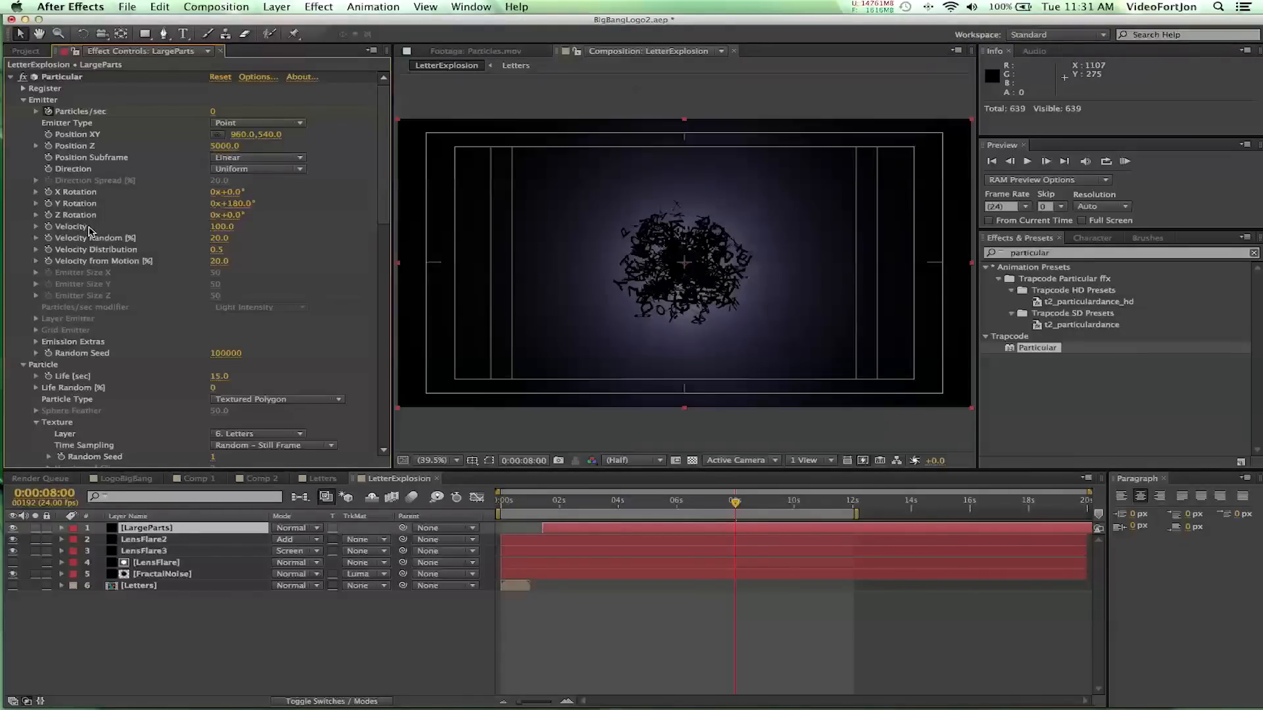
Start keyframing the emitter's Velocity at 0:00:04:14 with a value of 3500
{"action": "left_click", "coordinate": [618, 507]}
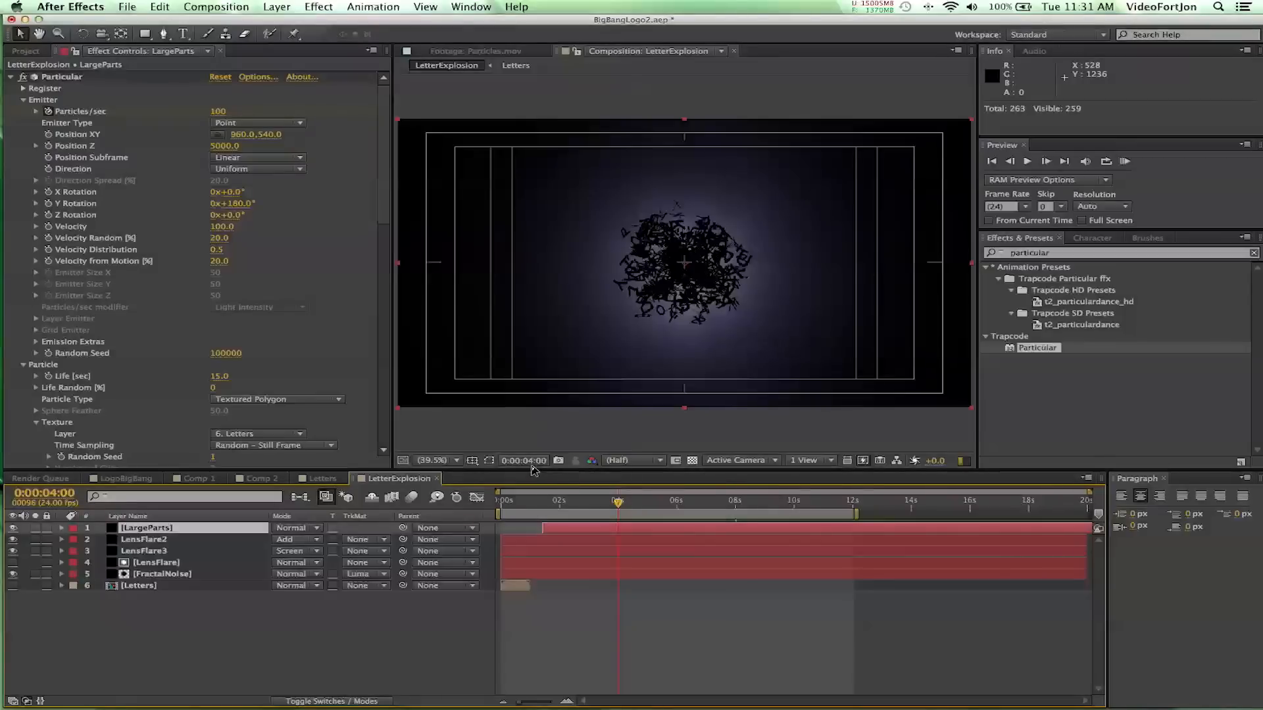
{"action": "left_click", "coordinate": [524, 460]}
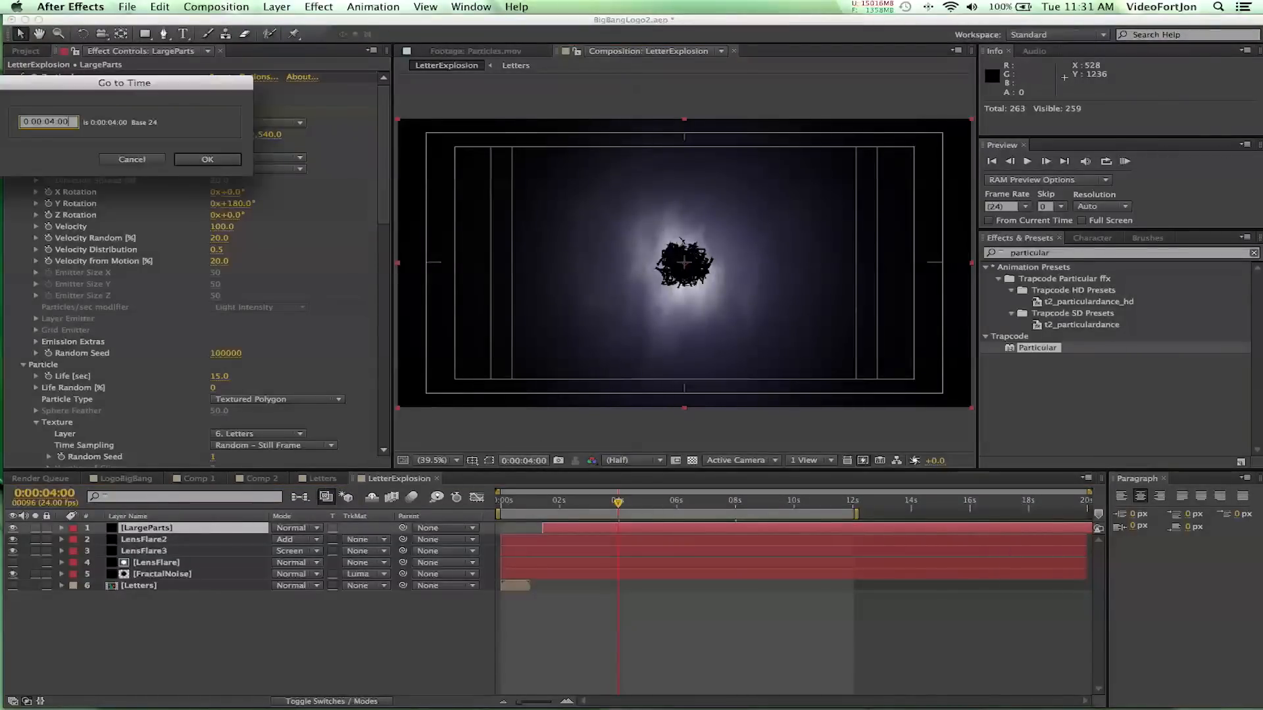
{"action": "type", "text": "14"}
{"action": "key", "text": "Return"}
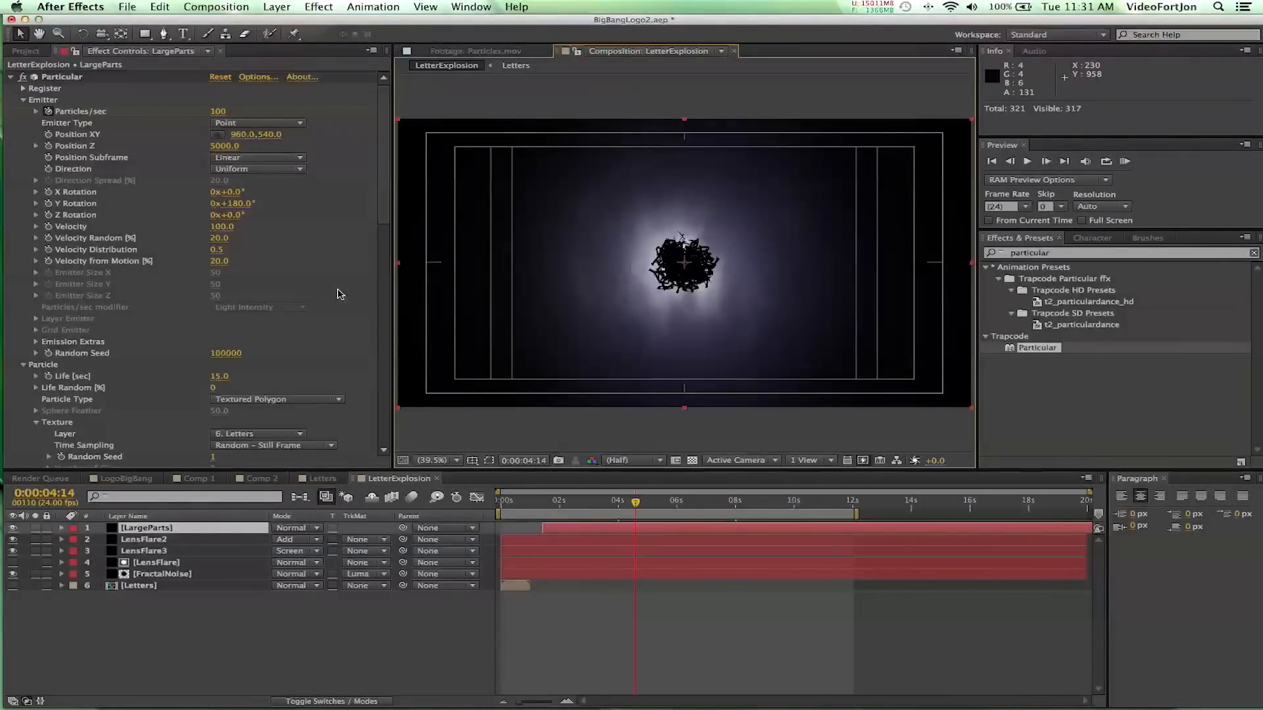
{"action": "left_click", "coordinate": [221, 227]}
{"action": "type", "text": "3500"}
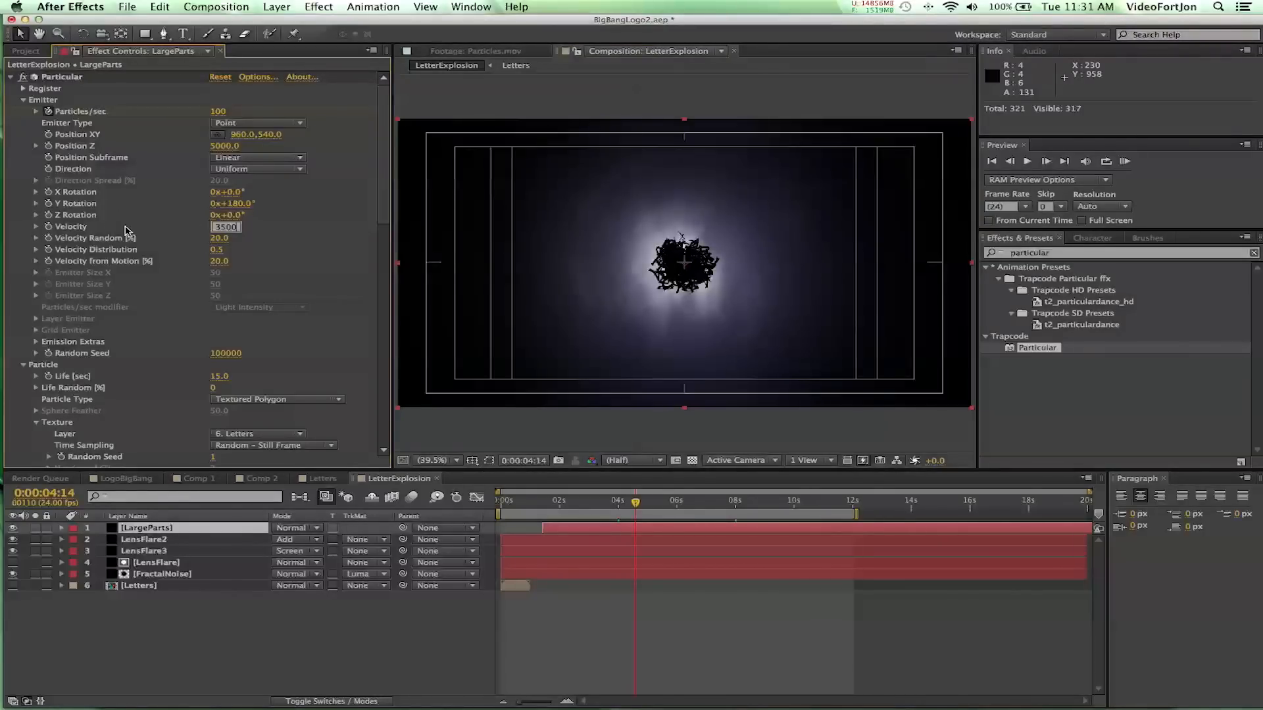
{"action": "key", "text": "Return"}
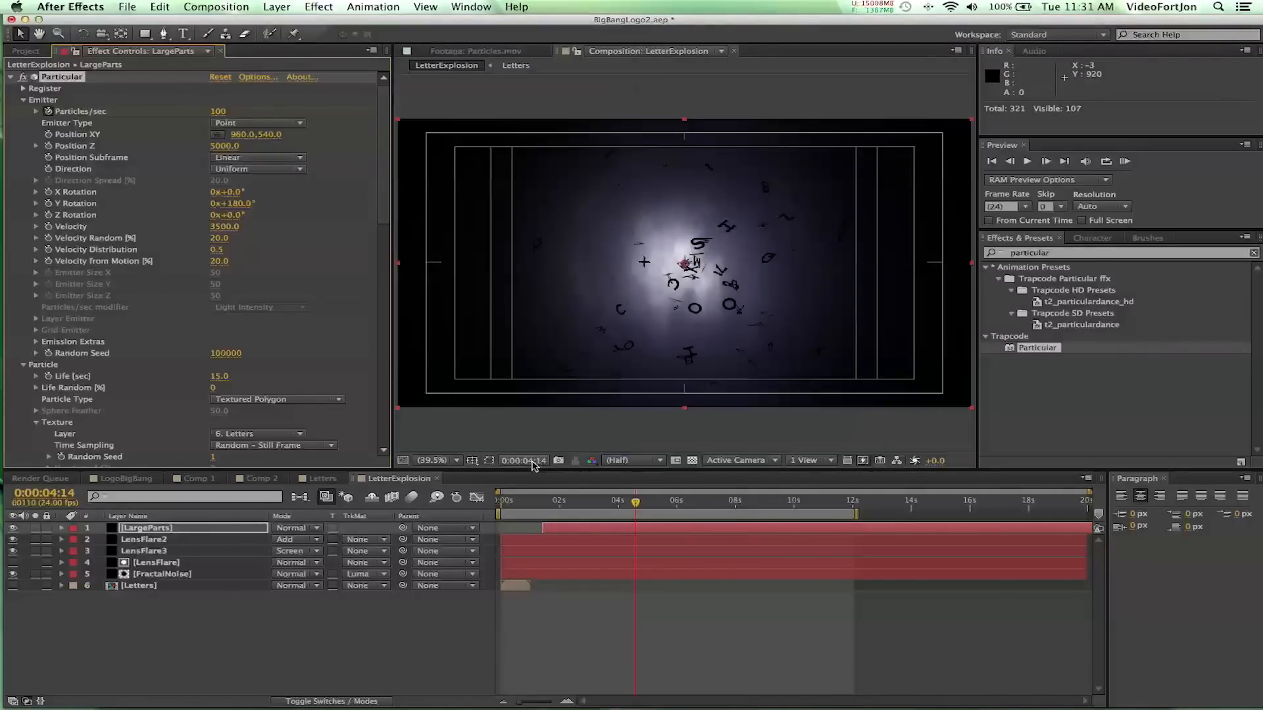
Add a Velocity keyframe of 0 at 0:00:05:14
{"action": "left_click", "coordinate": [524, 461]}
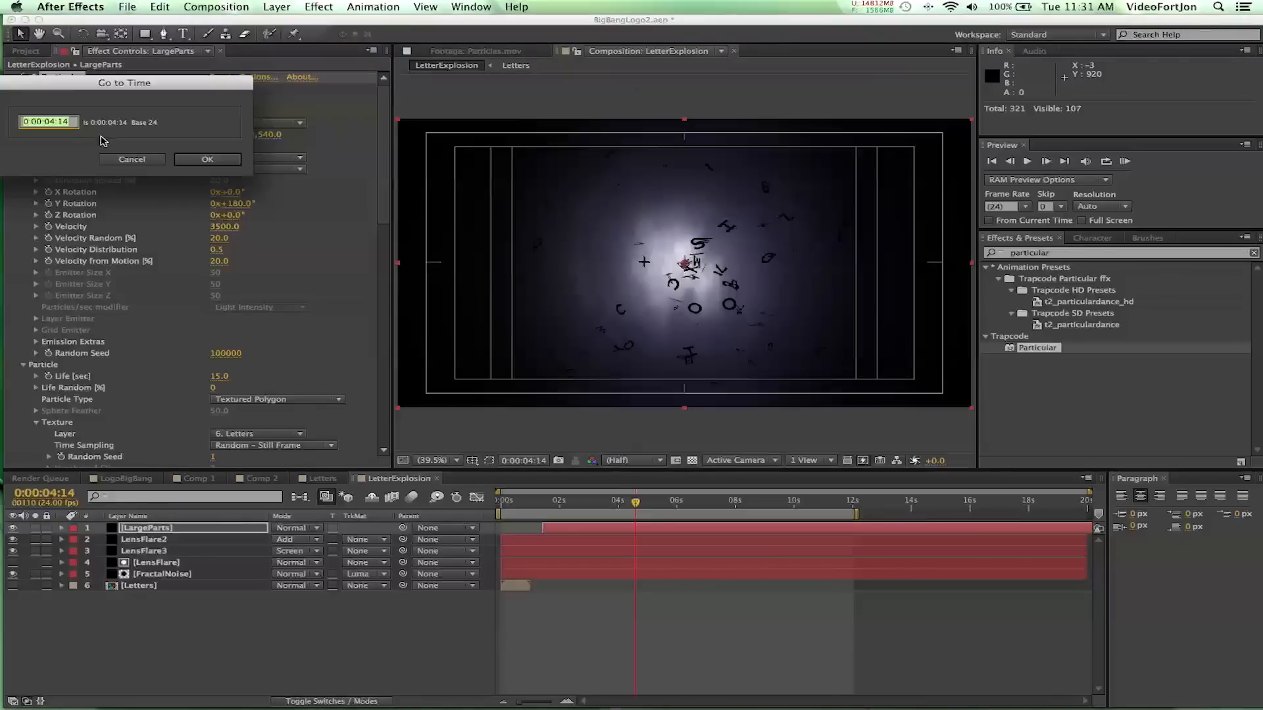
{"action": "key", "text": "Right"}
{"action": "type", "text": "5"}
{"action": "key", "text": "Return"}
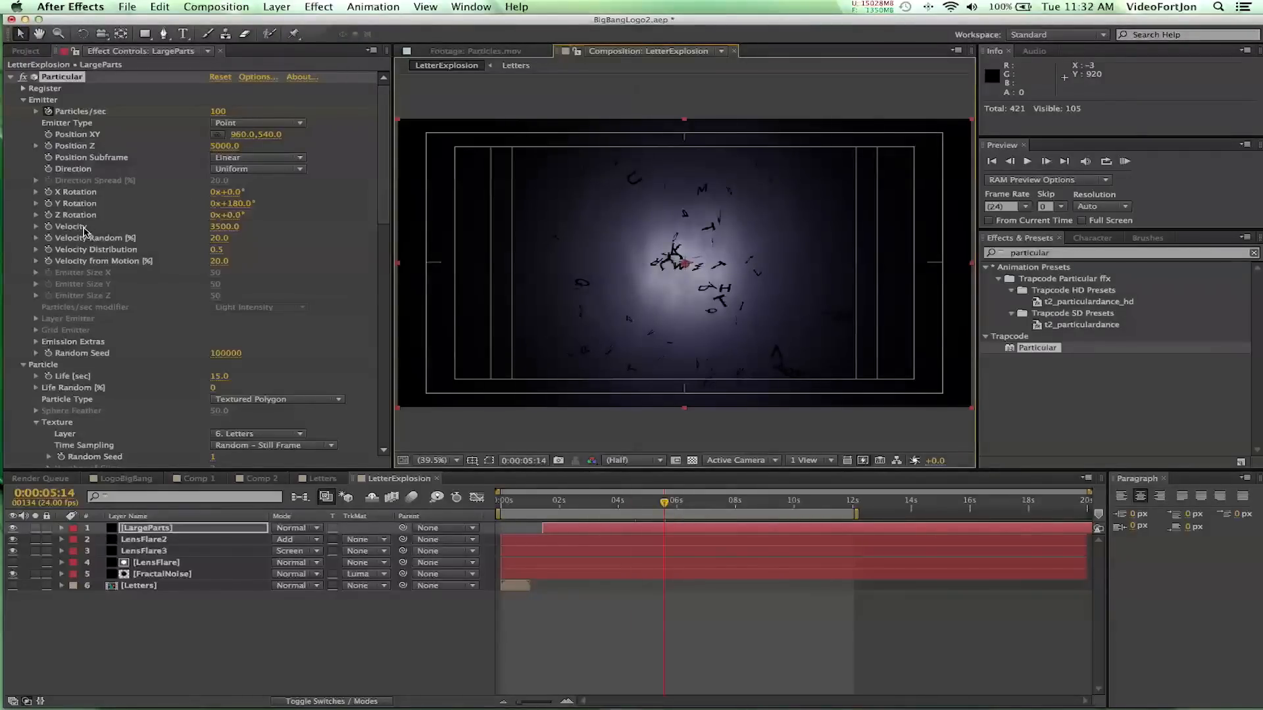
{"action": "left_click", "coordinate": [222, 227]}
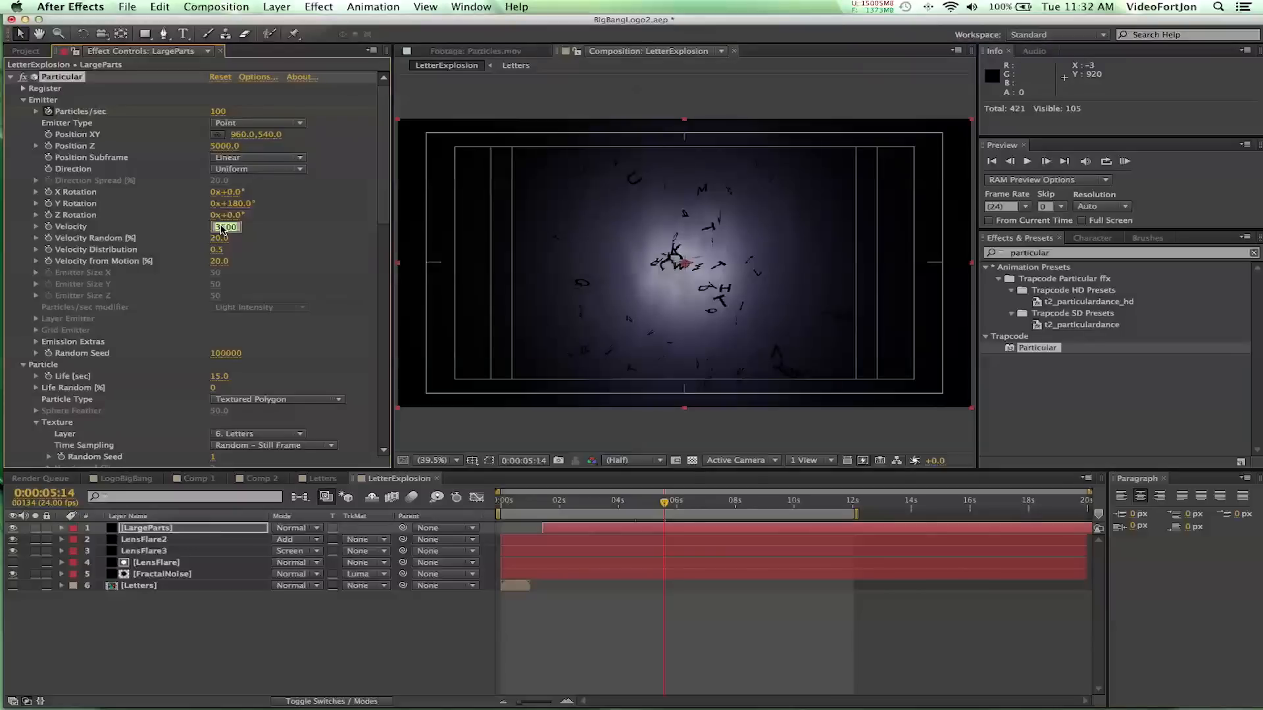
{"action": "type", "text": "0"}
{"action": "key", "text": "Return"}
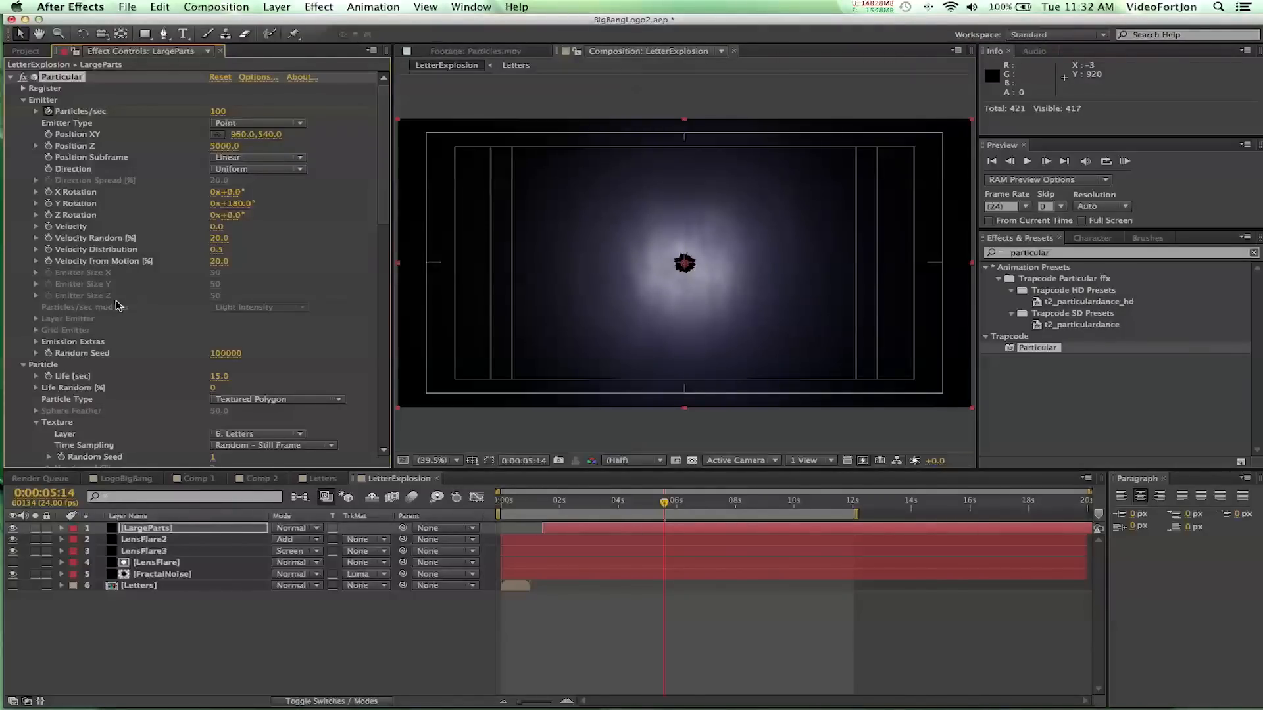
In Particular's Physics Air settings, start keyframing Wind Z at 0:00:05:14 with a value of -3500
{"action": "scroll", "coordinate": [94, 279], "scroll_direction": "down", "scroll_amount": 3}
{"action": "scroll", "coordinate": [94, 279], "scroll_direction": "down", "scroll_amount": 7}
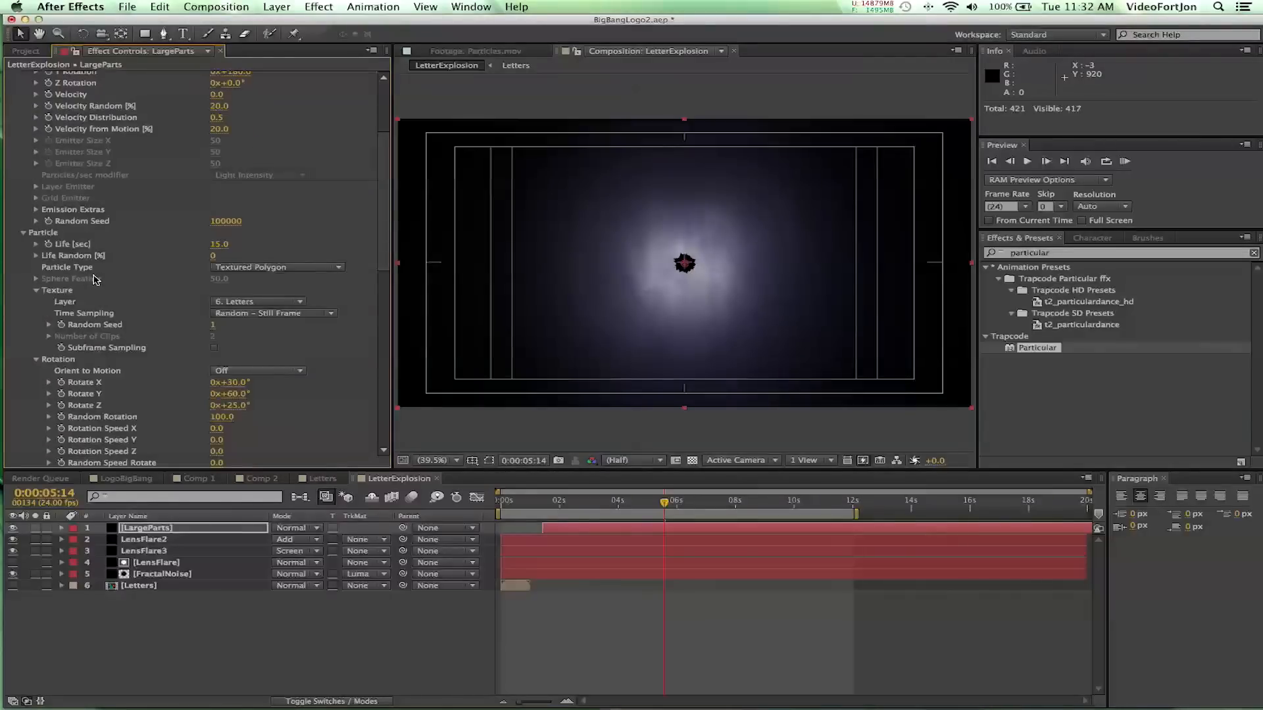
{"action": "scroll", "coordinate": [94, 280], "scroll_direction": "down", "scroll_amount": 20}
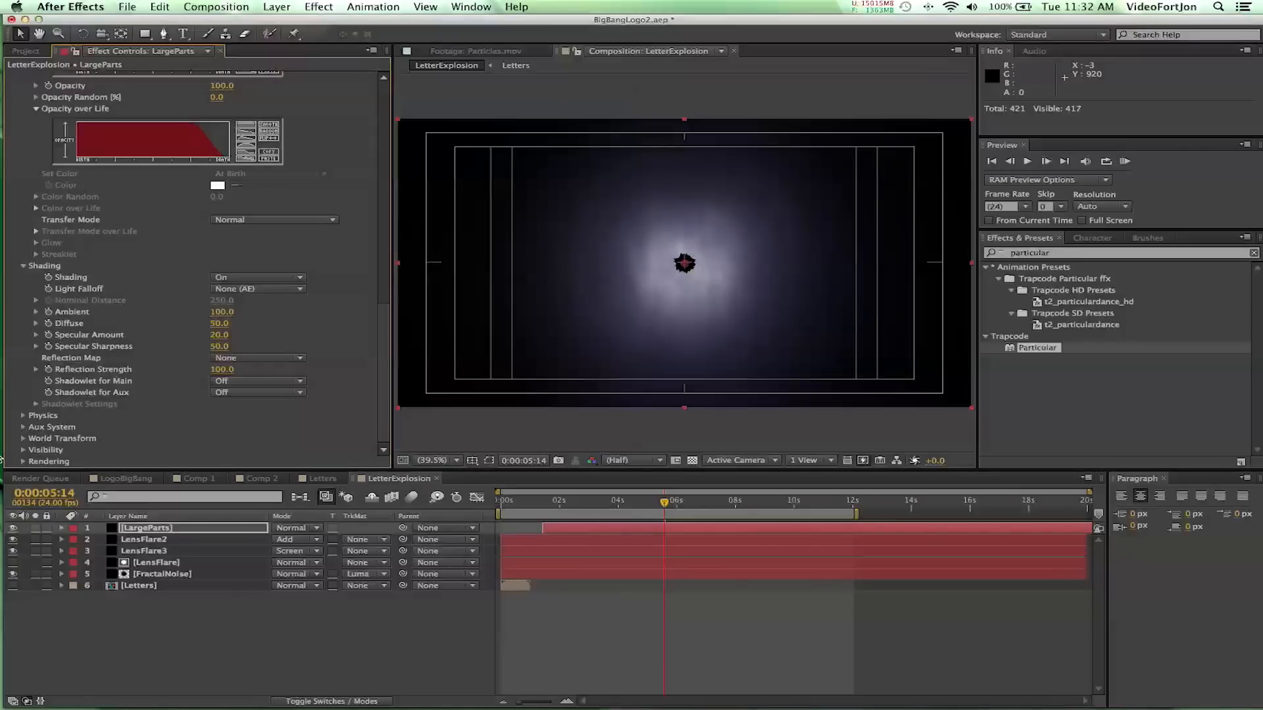
{"action": "left_click", "coordinate": [22, 416]}
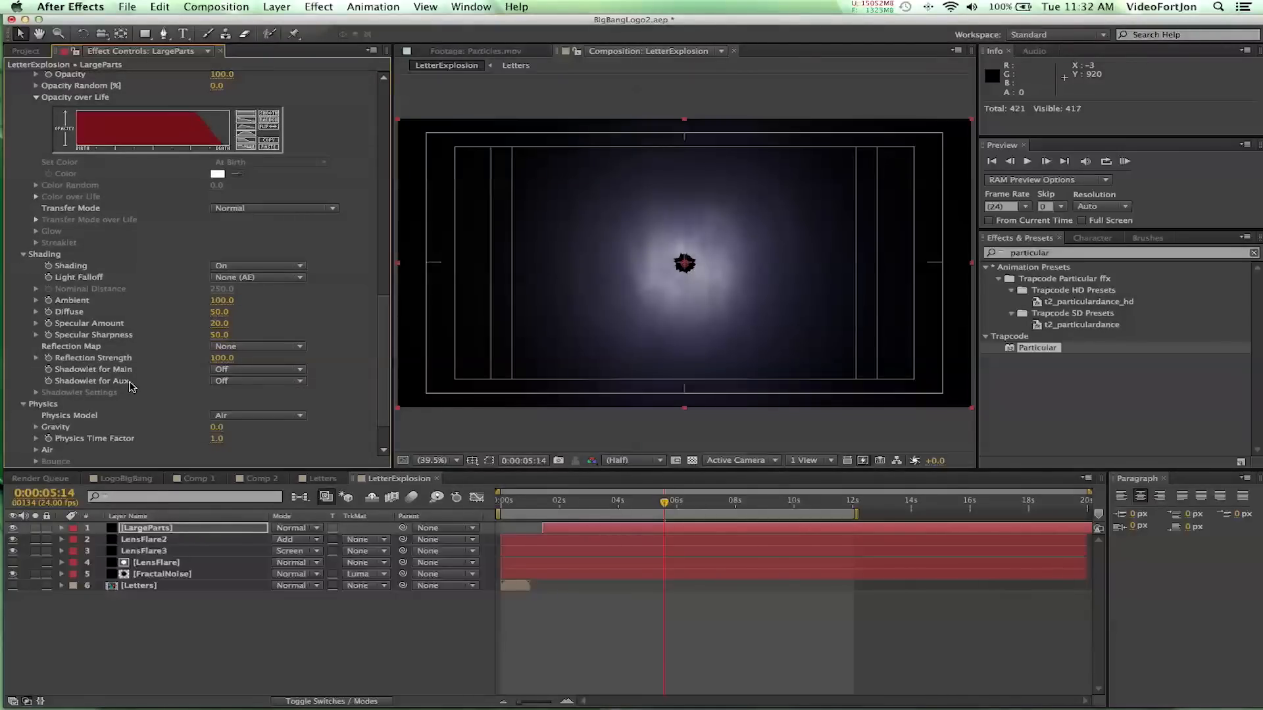
{"action": "scroll", "coordinate": [132, 387], "scroll_direction": "down", "scroll_amount": 3}
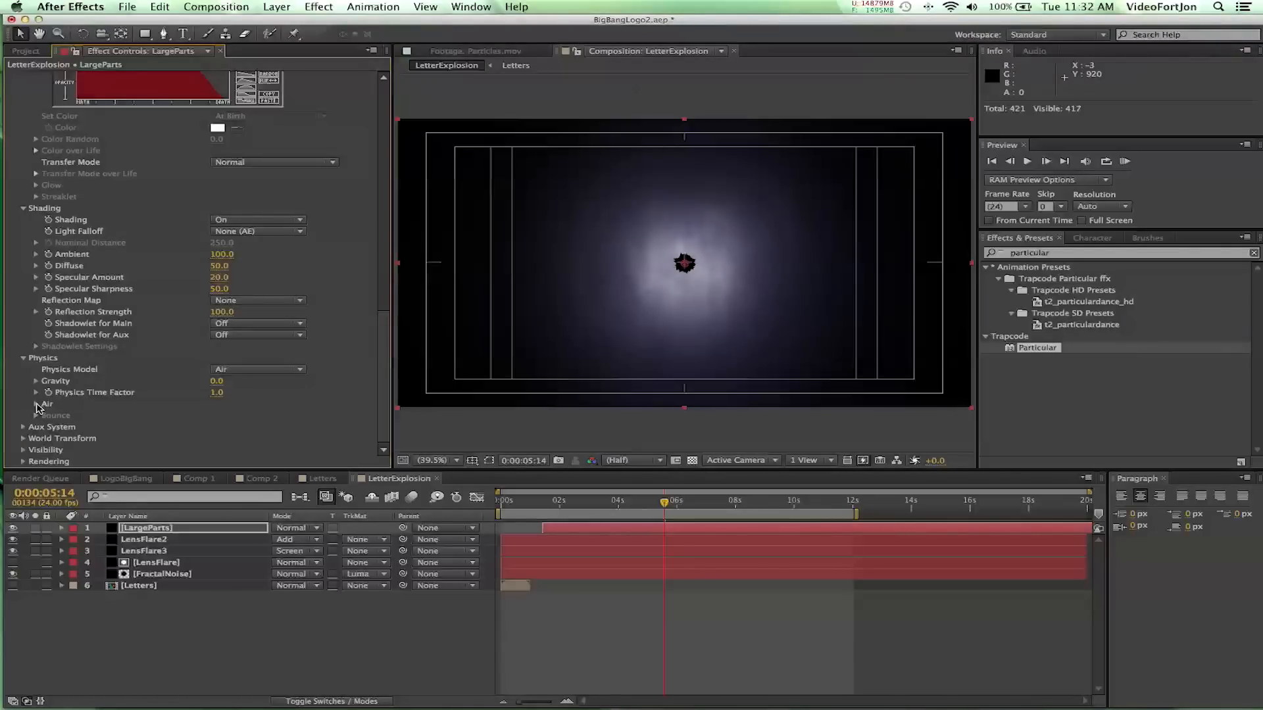
{"action": "left_click", "coordinate": [37, 405]}
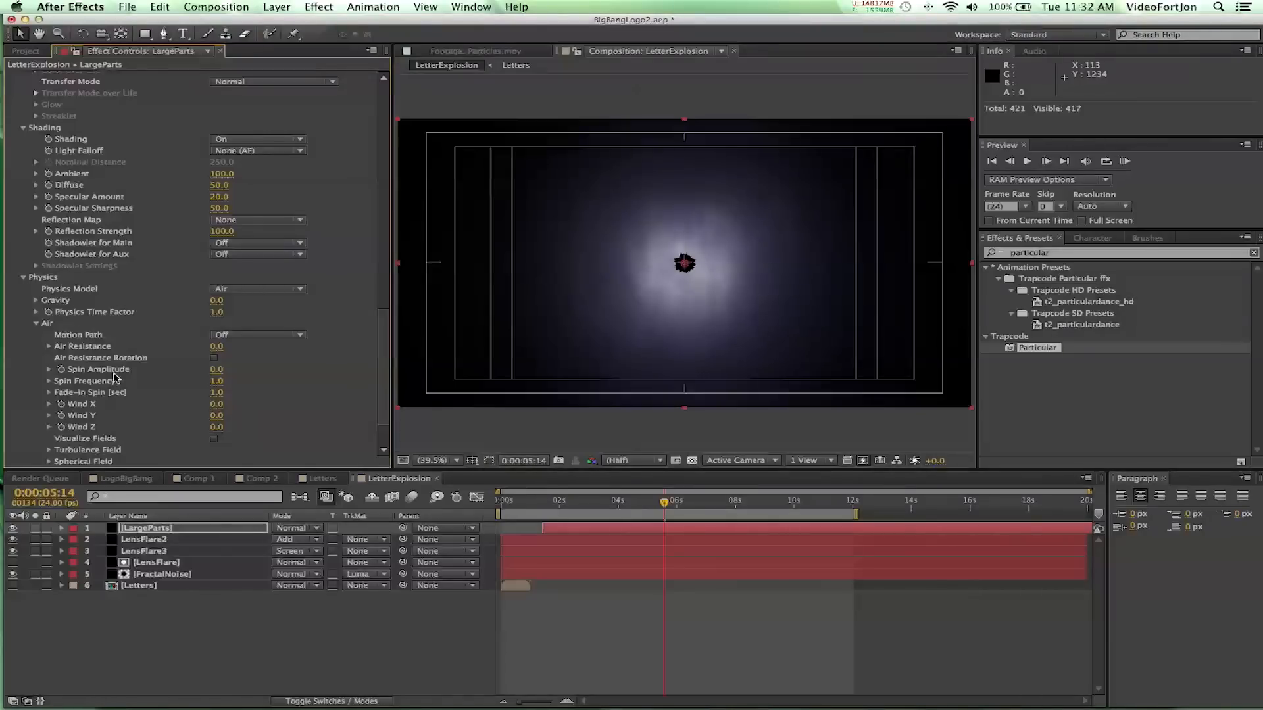
{"action": "left_click", "coordinate": [217, 428]}
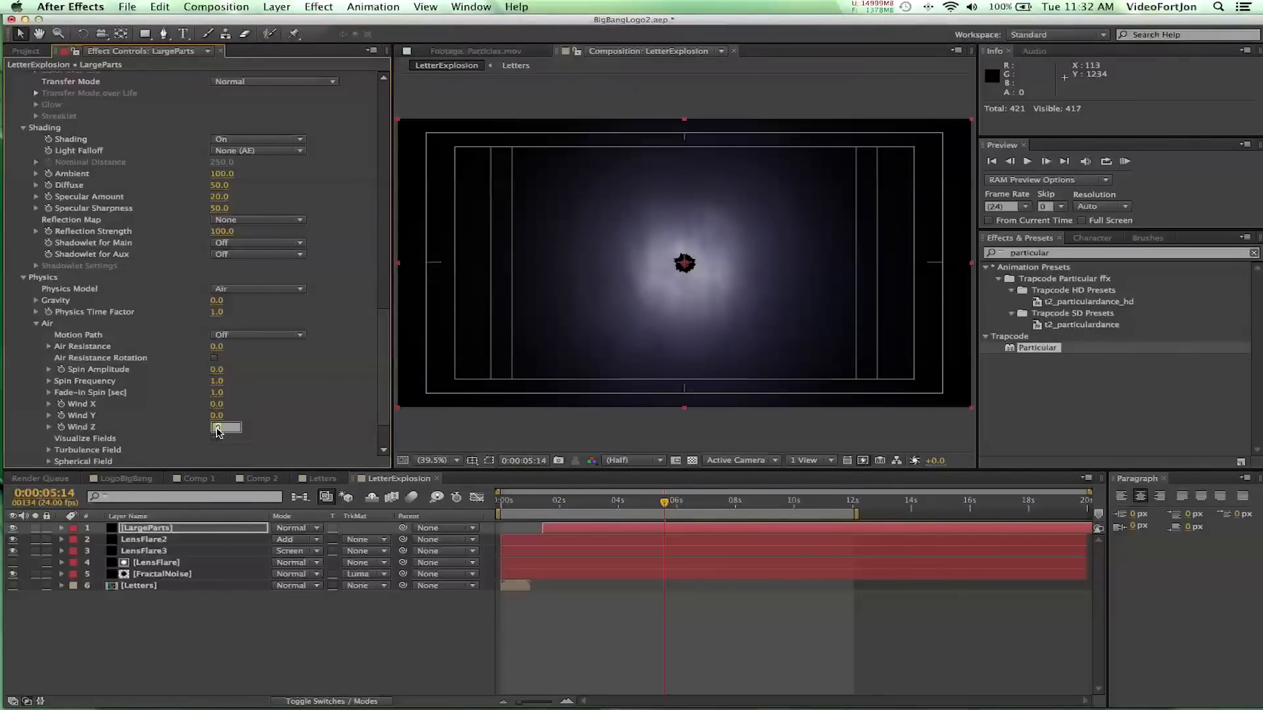
{"action": "left_click", "coordinate": [62, 428]}
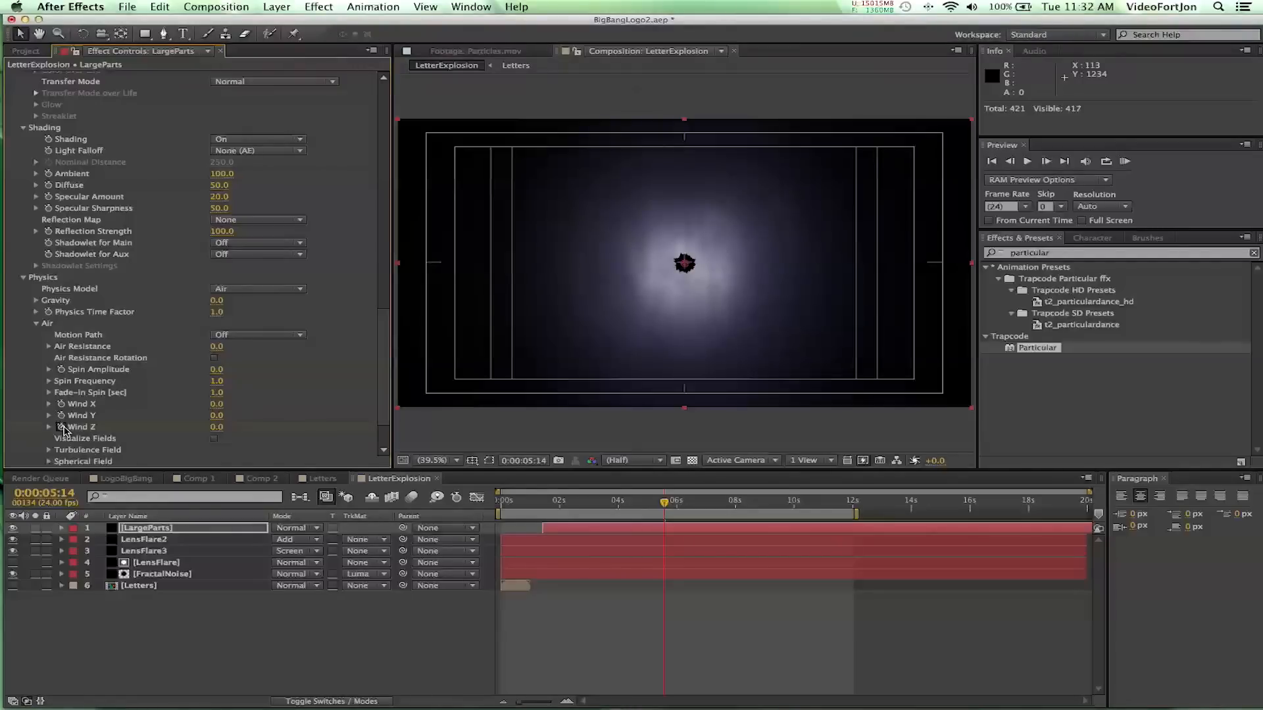
{"action": "left_click", "coordinate": [219, 429]}
{"action": "type", "text": "-"}
{"action": "type", "text": "3500"}
{"action": "key", "text": "Return"}
{"action": "scroll", "coordinate": [169, 370], "scroll_direction": "down", "scroll_amount": 5}
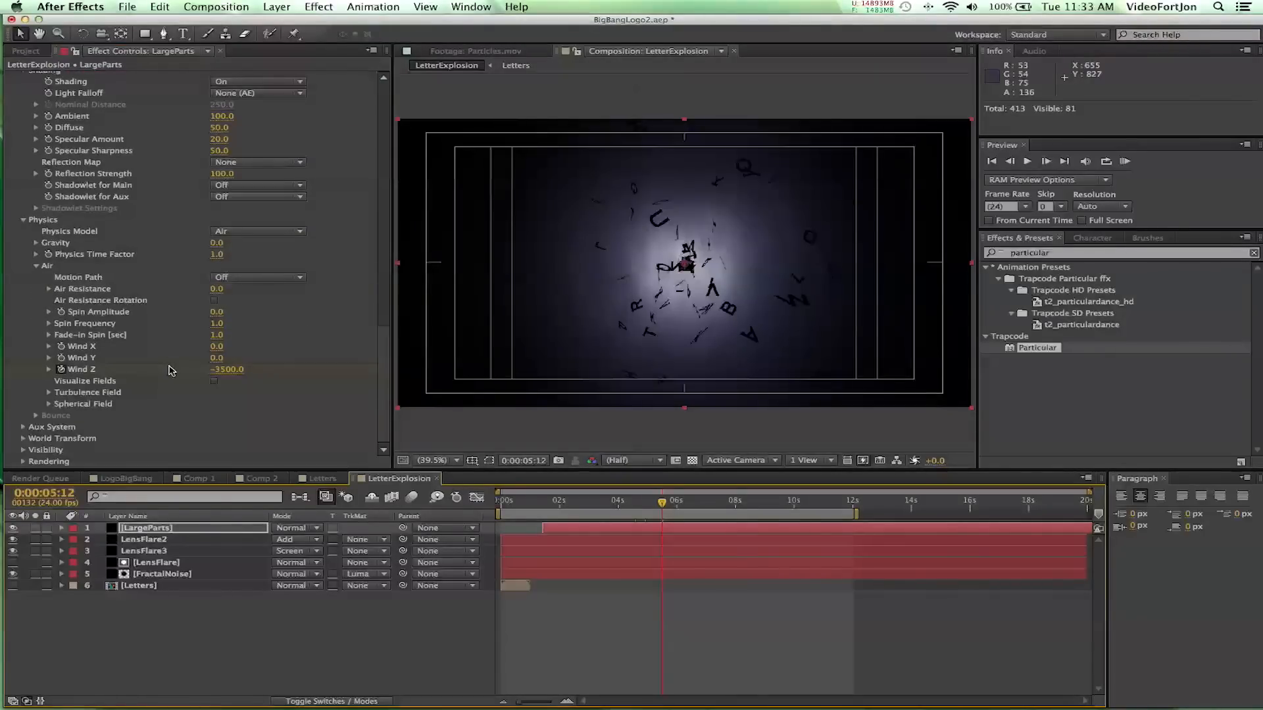
Add a Wind Z keyframe of 0 at 0:00:07:14
{"action": "left_click", "coordinate": [526, 448]}
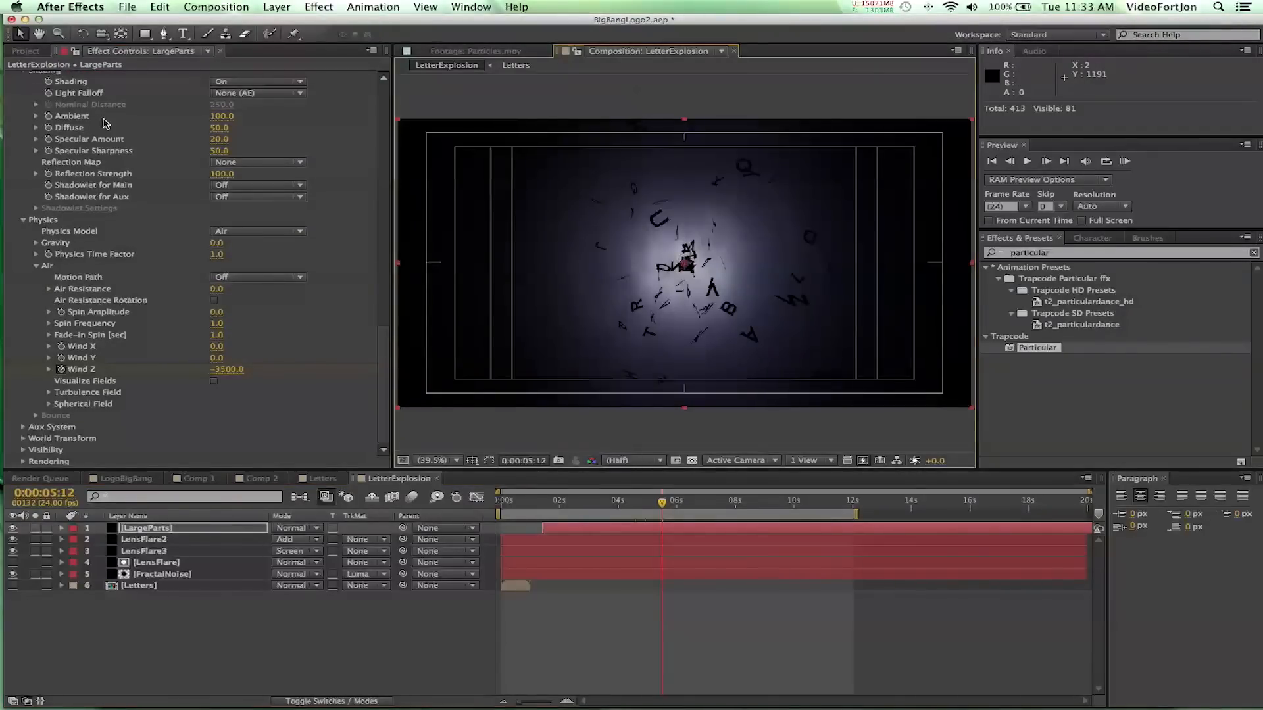
{"action": "key", "text": "alt+shift+j"}
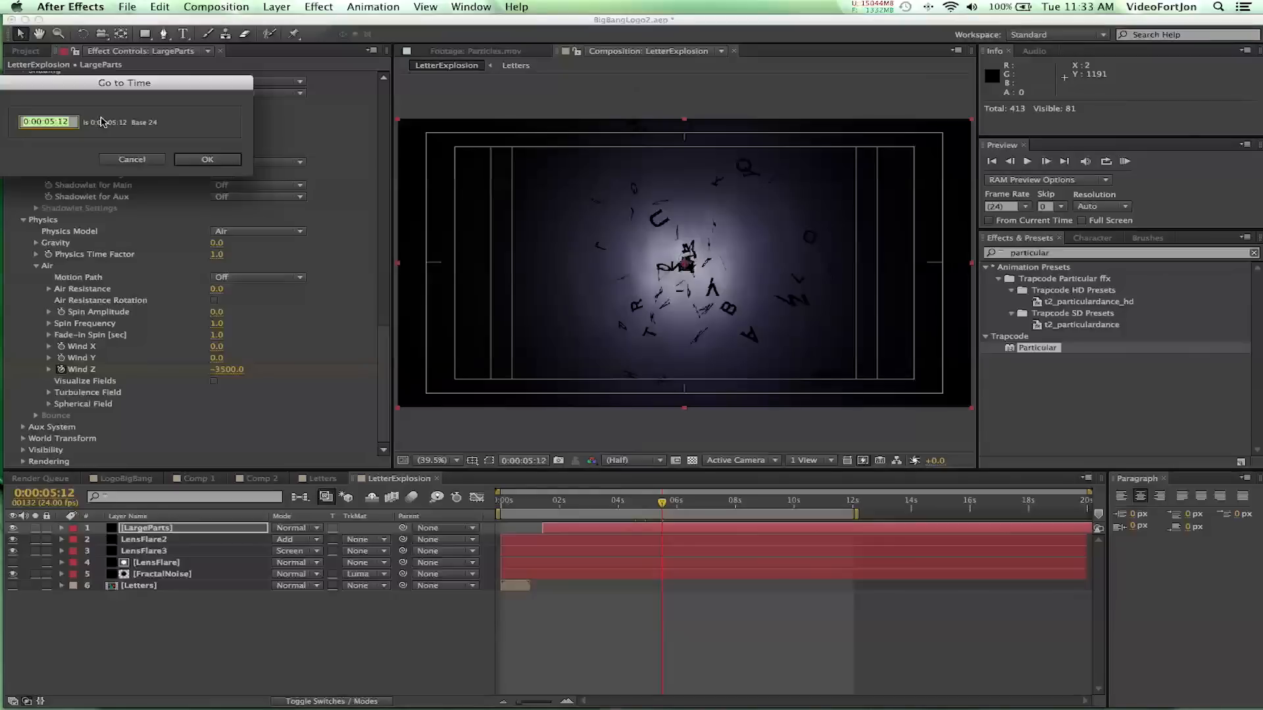
{"action": "left_click", "coordinate": [53, 122]}
{"action": "key", "text": "Escape"}
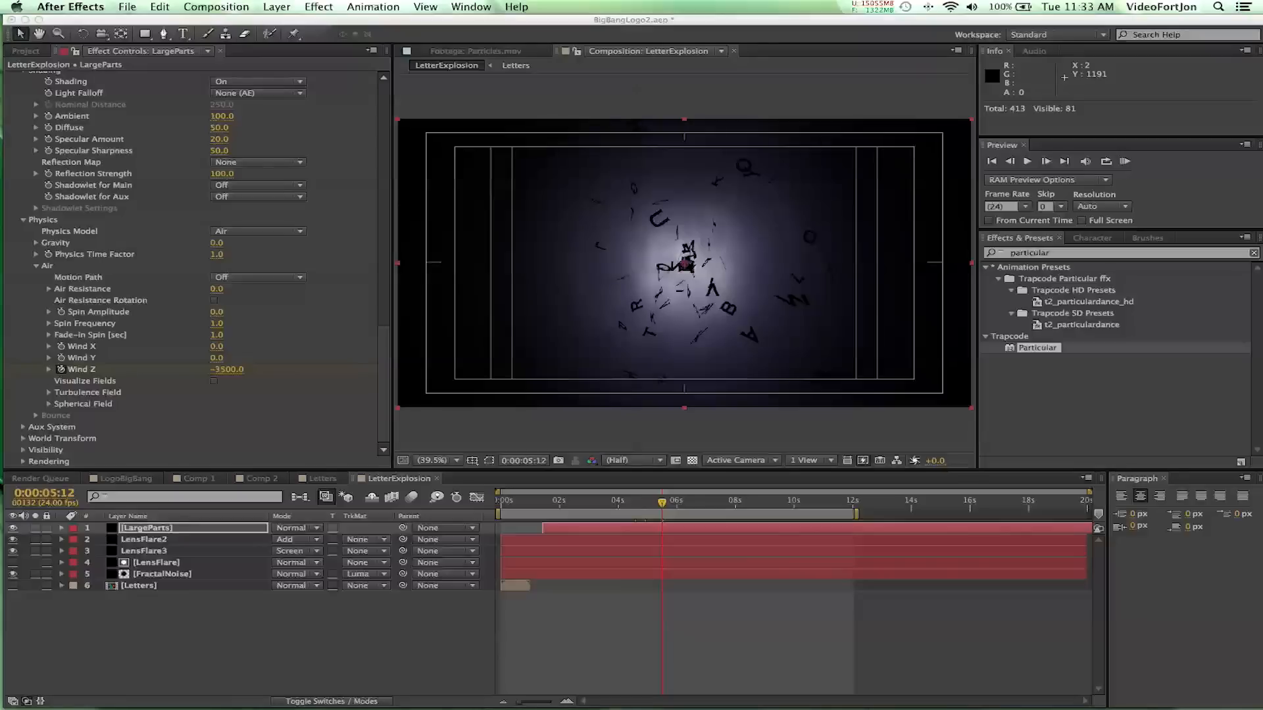
{"action": "key", "text": "space"}
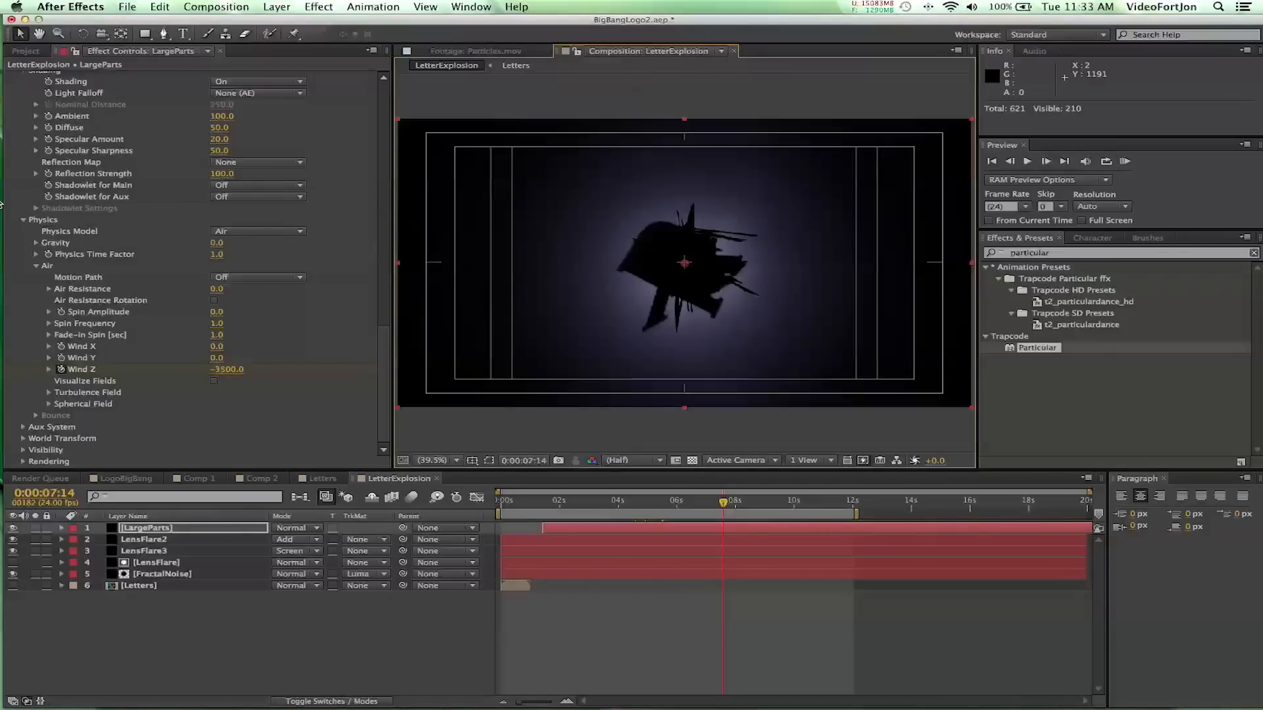
{"action": "left_click", "coordinate": [222, 369]}
{"action": "type", "text": "0"}
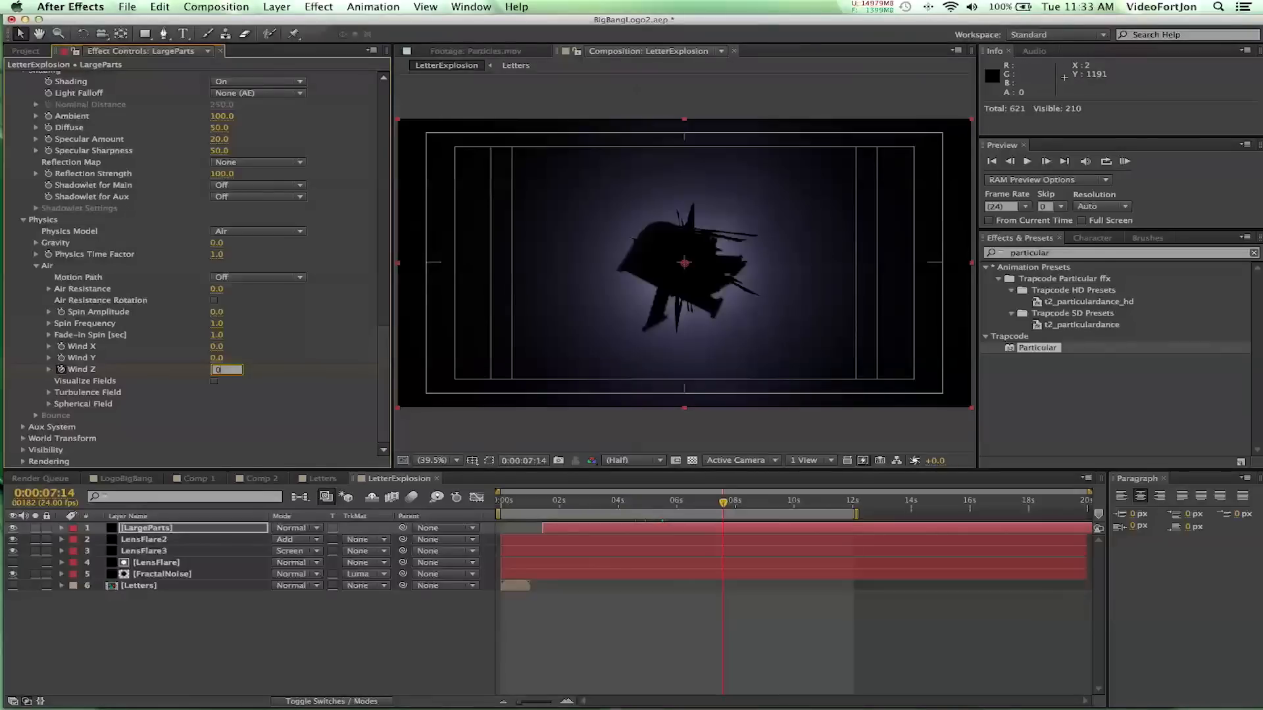
{"action": "key", "text": "Return"}
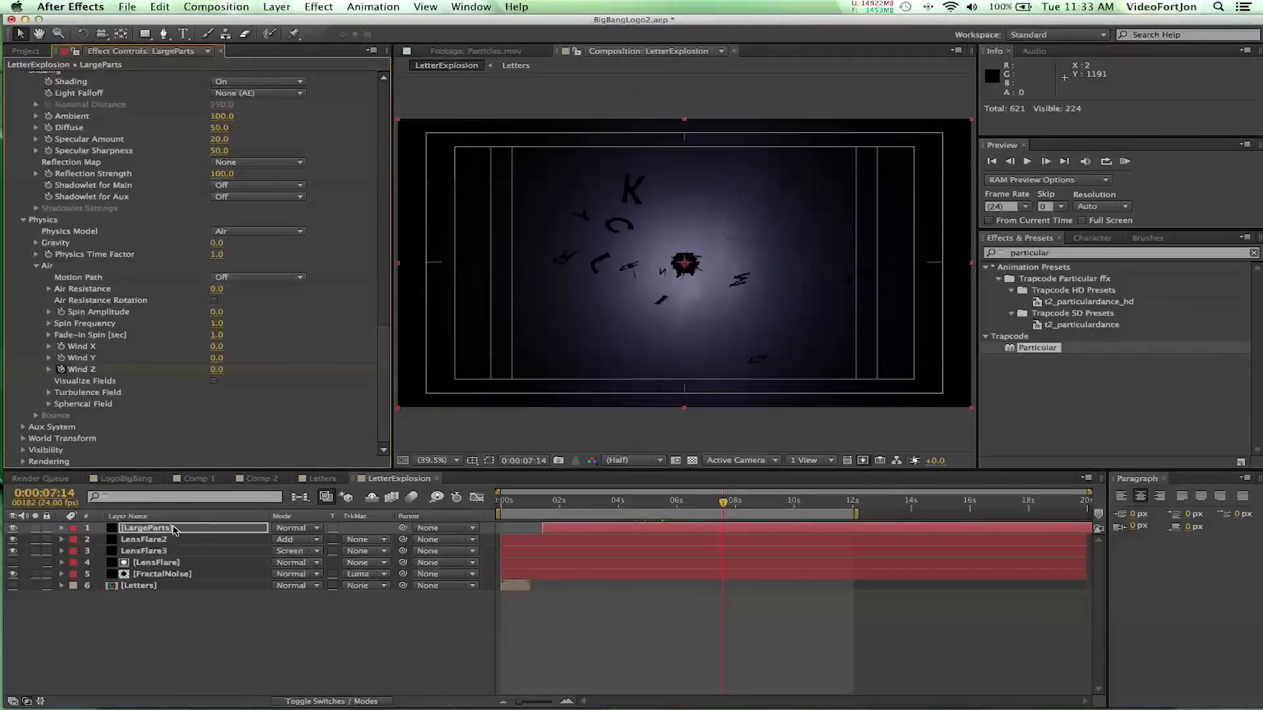
Reveal the LargeParts keyframes, ease the Wind Z keyframe at 0:00:07:14 and duplicate it at 0:00:09:00
{"action": "left_click", "coordinate": [172, 532]}
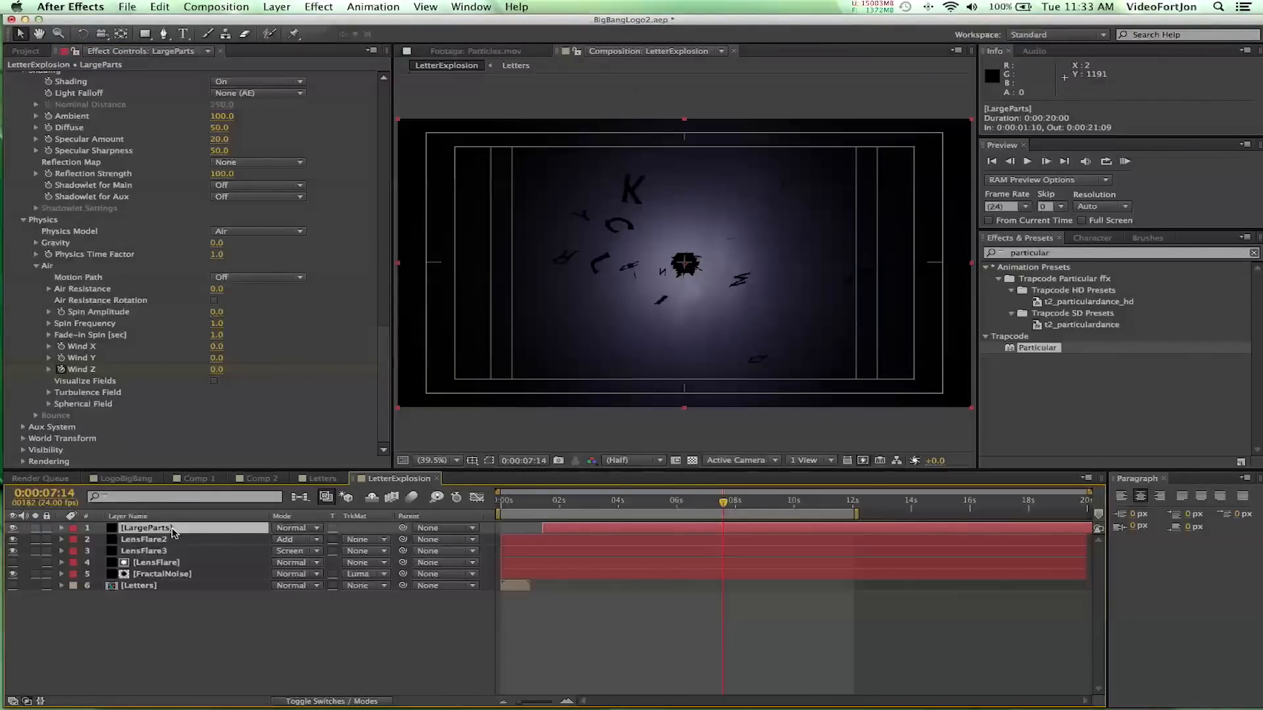
{"action": "key", "text": "u"}
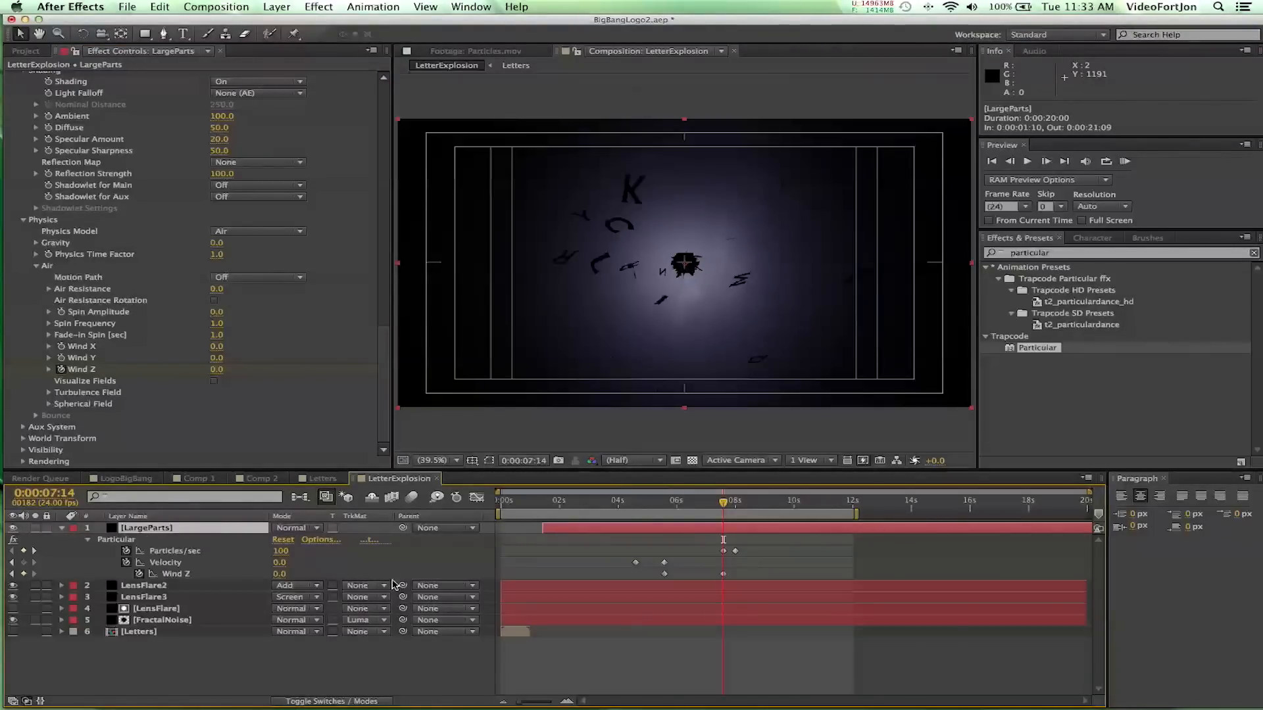
{"action": "left_click", "coordinate": [723, 574]}
{"action": "mouse_move", "coordinate": [725, 579]}
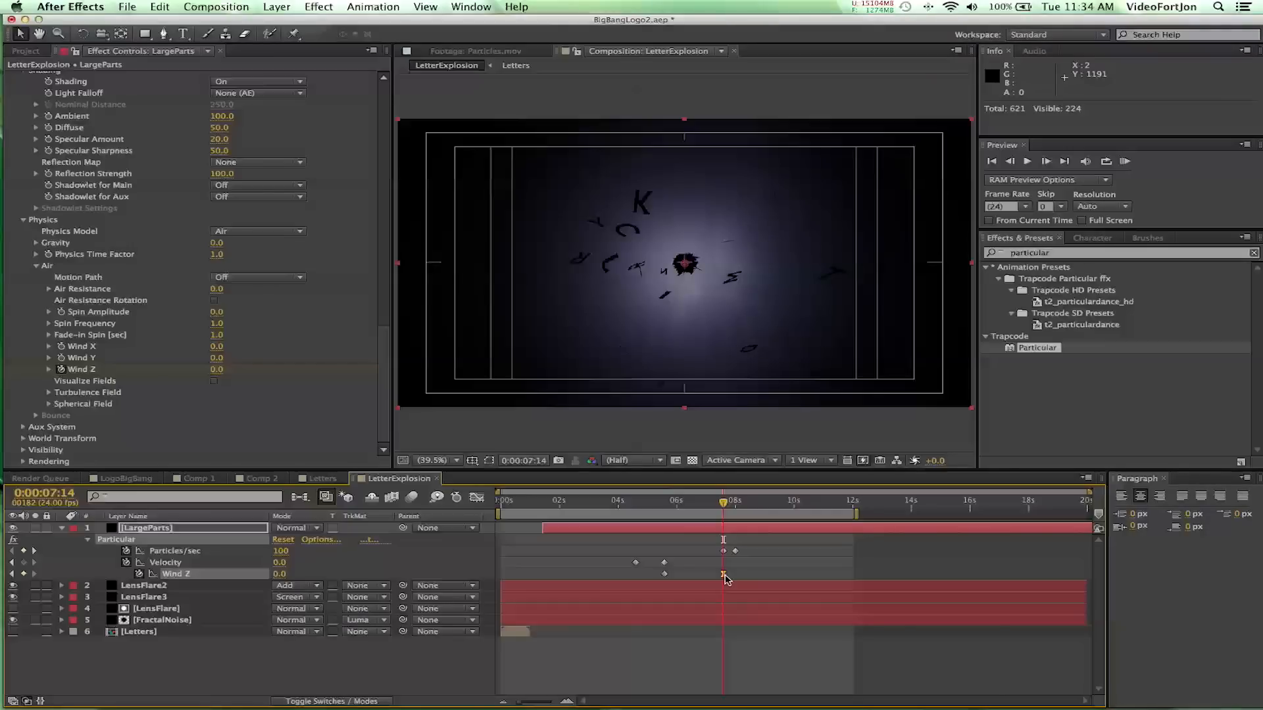
{"action": "left_click", "coordinate": [764, 508]}
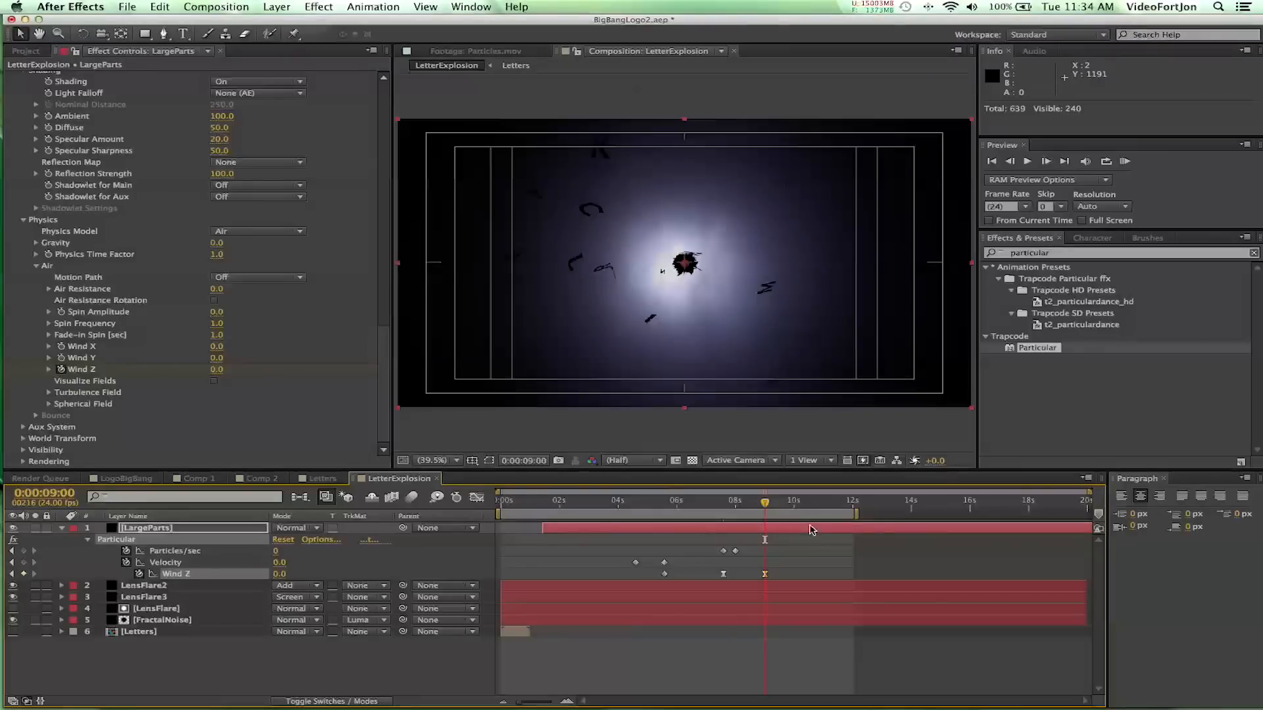
Add a Wind Z keyframe of 10000 at 0:00:10:00
{"action": "left_click", "coordinate": [794, 509]}
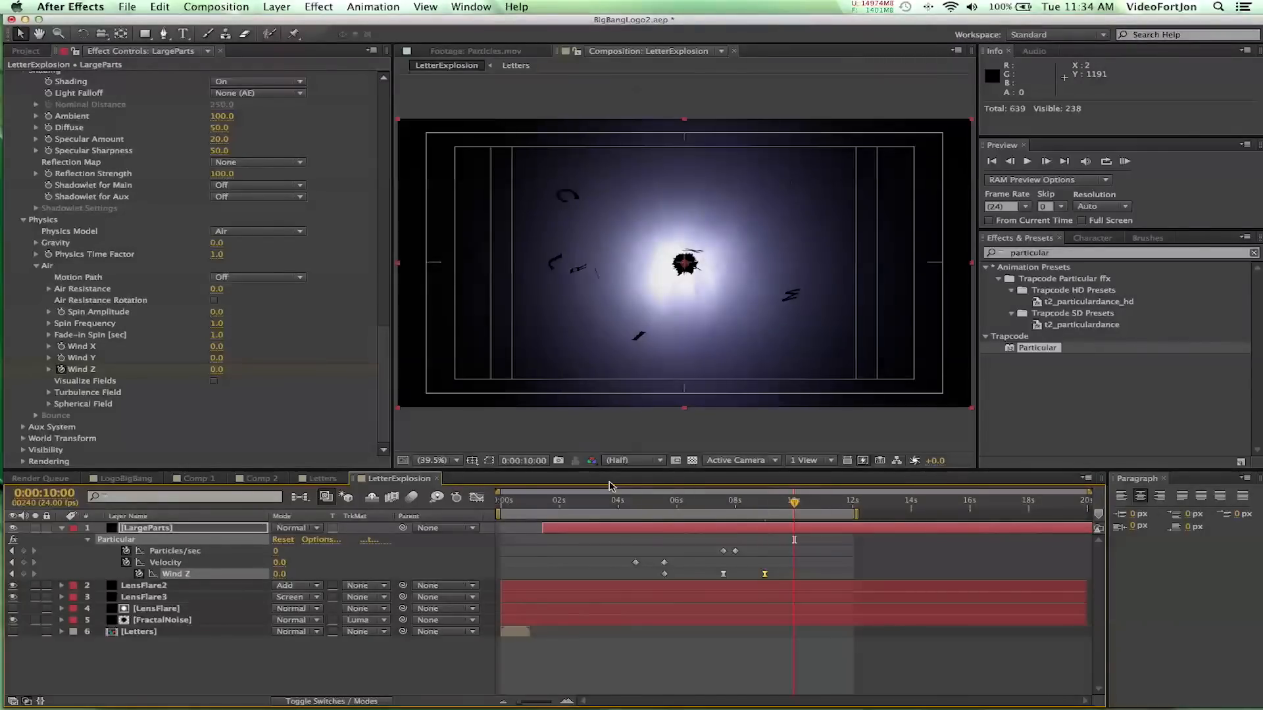
{"action": "left_click", "coordinate": [216, 372]}
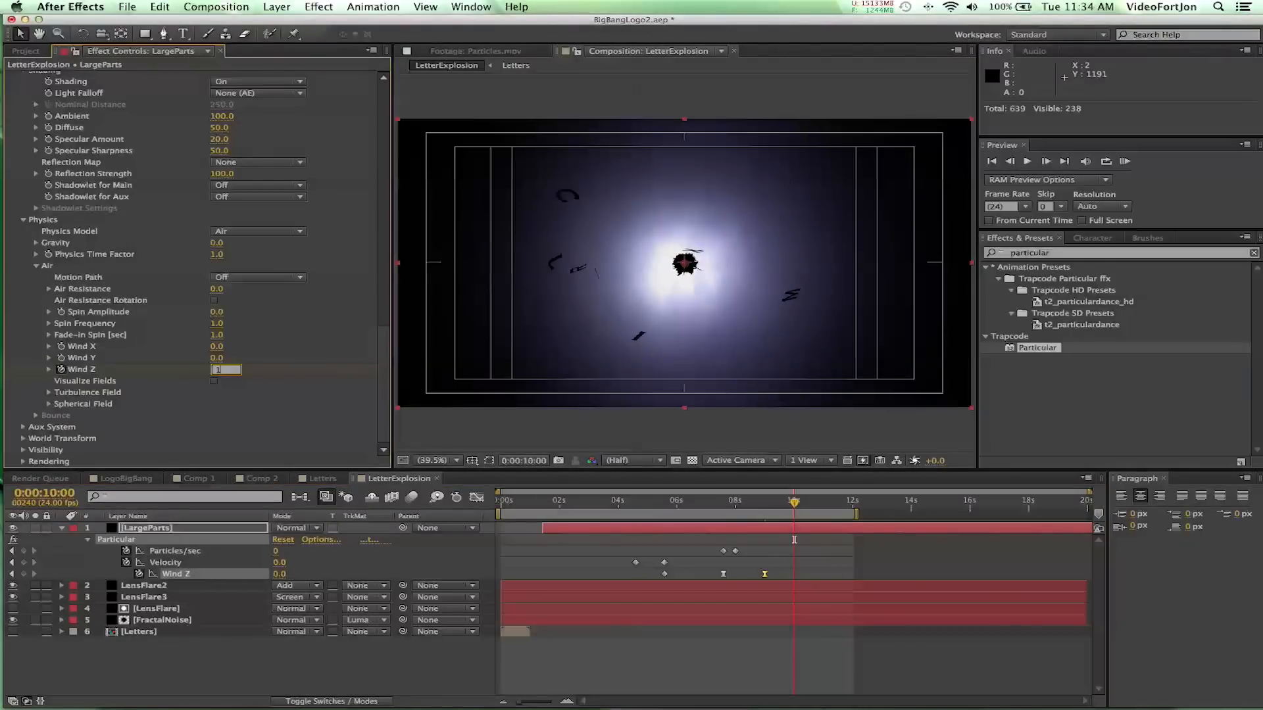
{"action": "type", "text": "10000"}
{"action": "key", "text": "Return"}
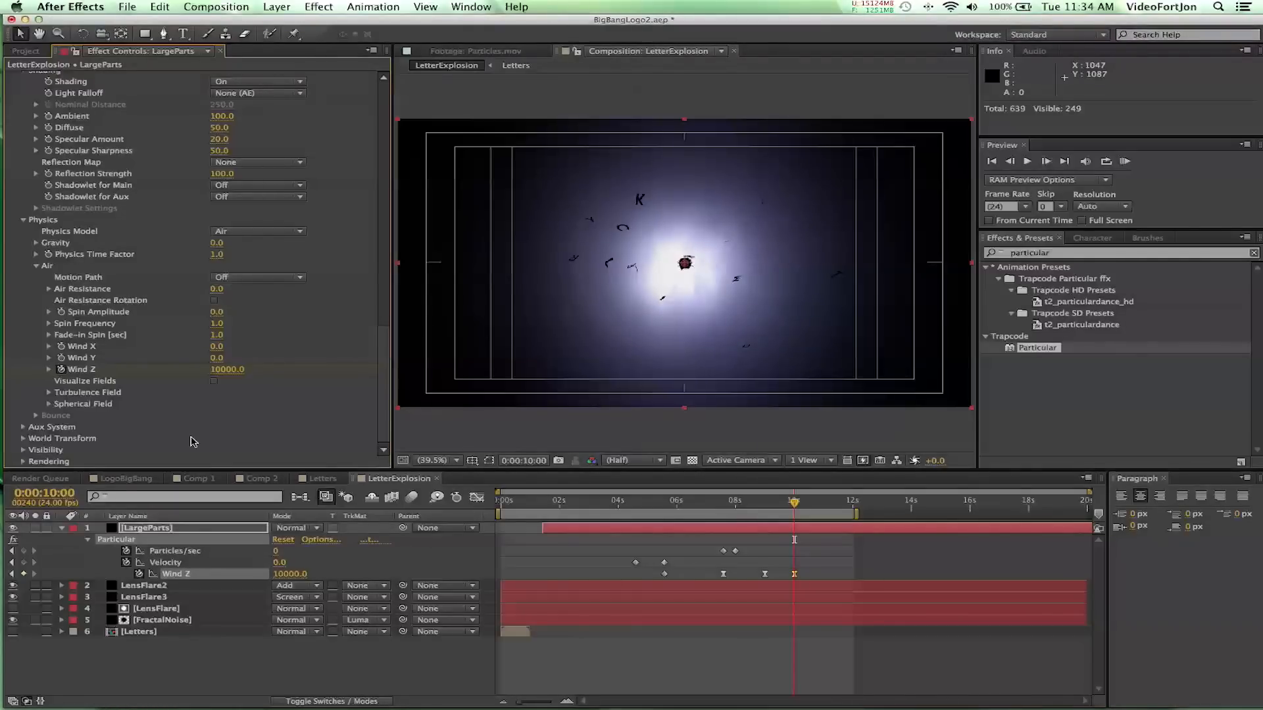
{"action": "left_click", "coordinate": [49, 370]}
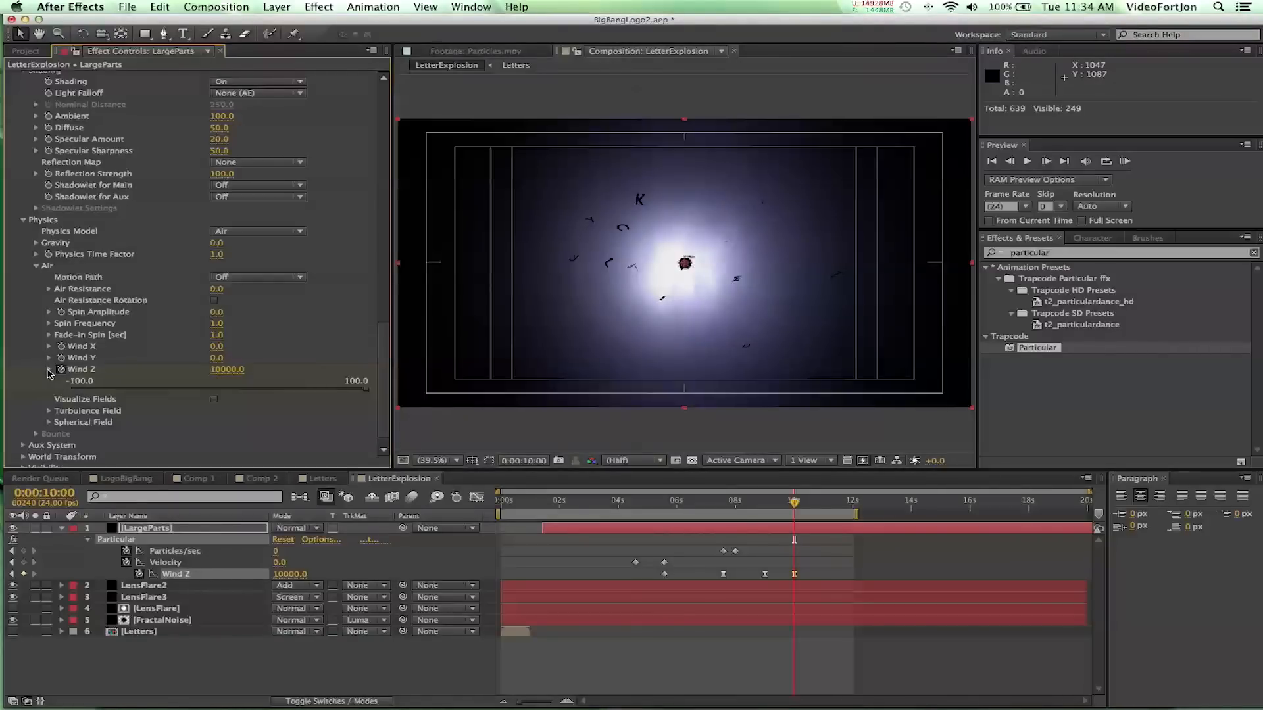
{"action": "left_click", "coordinate": [49, 370]}
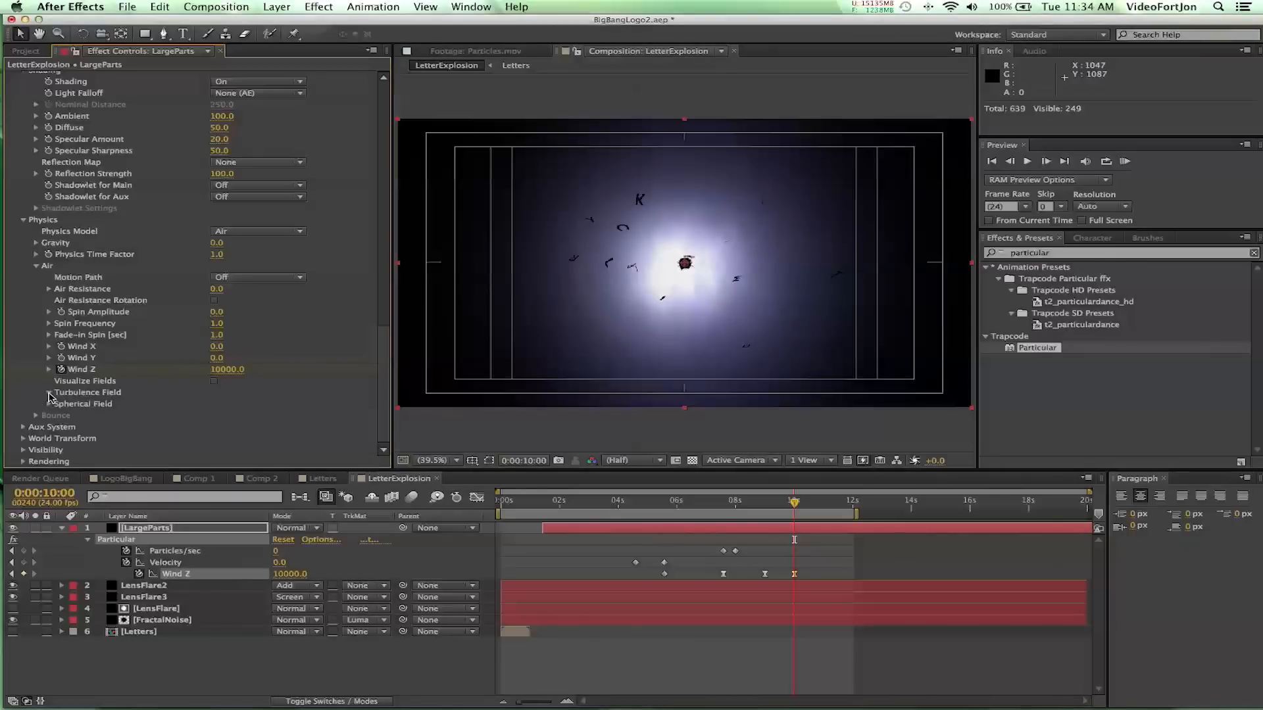
In the Turbulence Field settings of LargeParts, start keyframing Affect Position at 0:00:07:14
{"action": "left_click", "coordinate": [48, 393]}
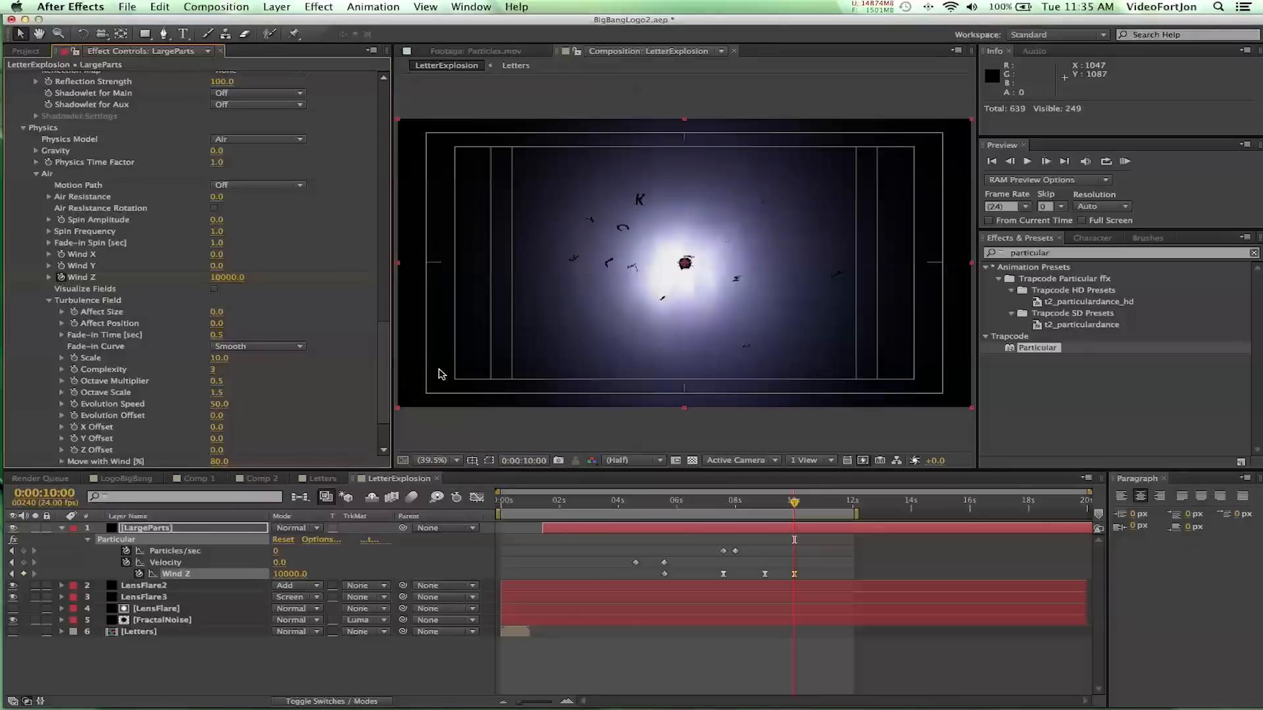
{"action": "left_click", "coordinate": [523, 460]}
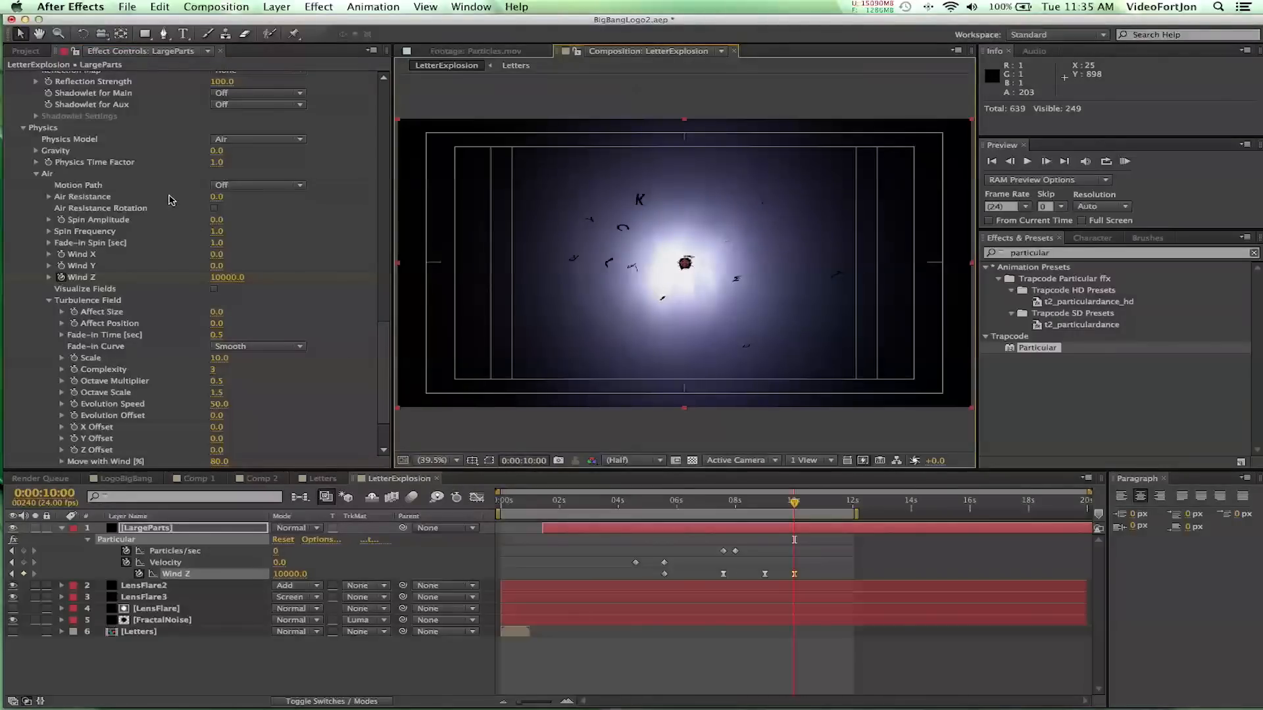
{"action": "left_click", "coordinate": [54, 123]}
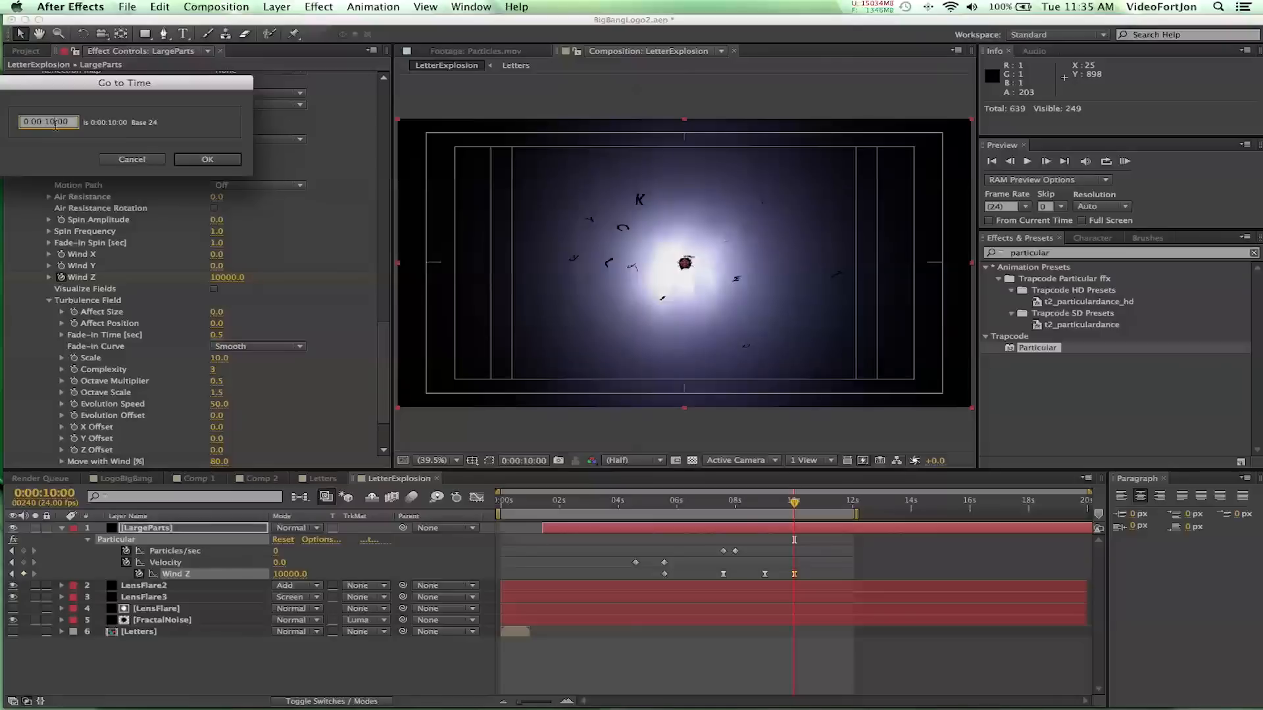
{"action": "key", "text": "BackSpace"}
{"action": "type", "text": "7:14"}
{"action": "key", "text": "Return"}
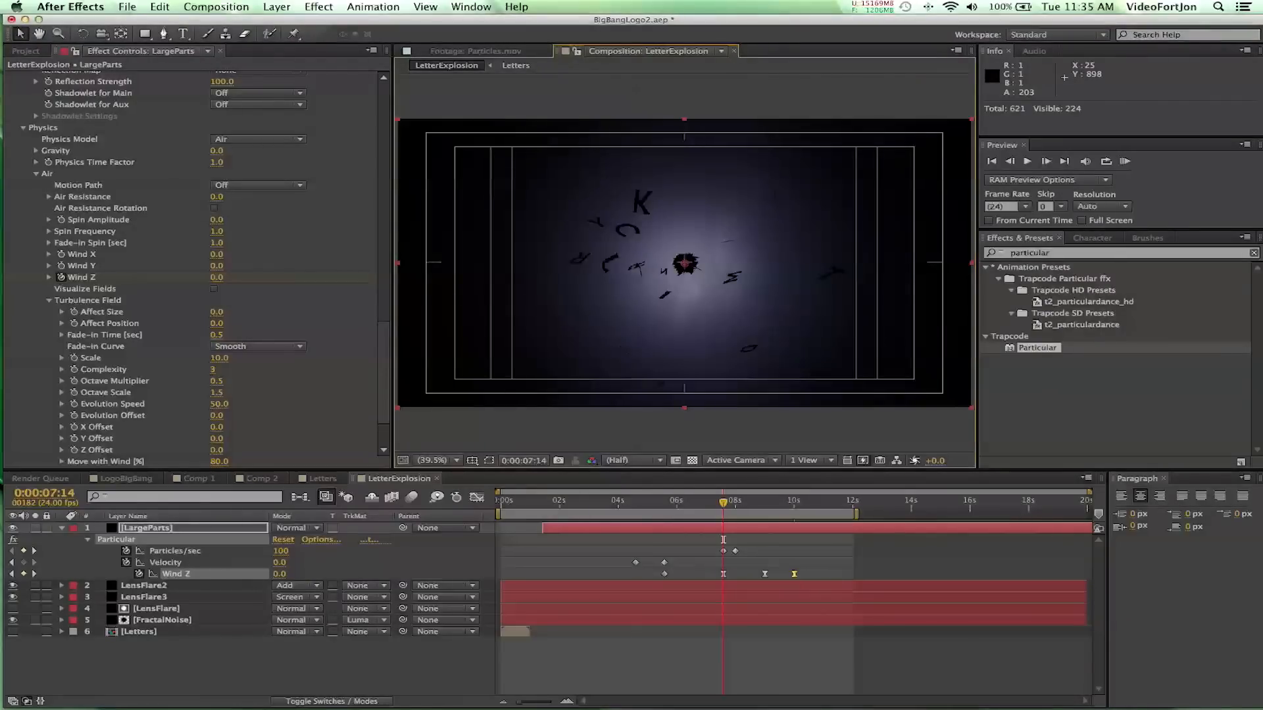
{"action": "left_click", "coordinate": [72, 325]}
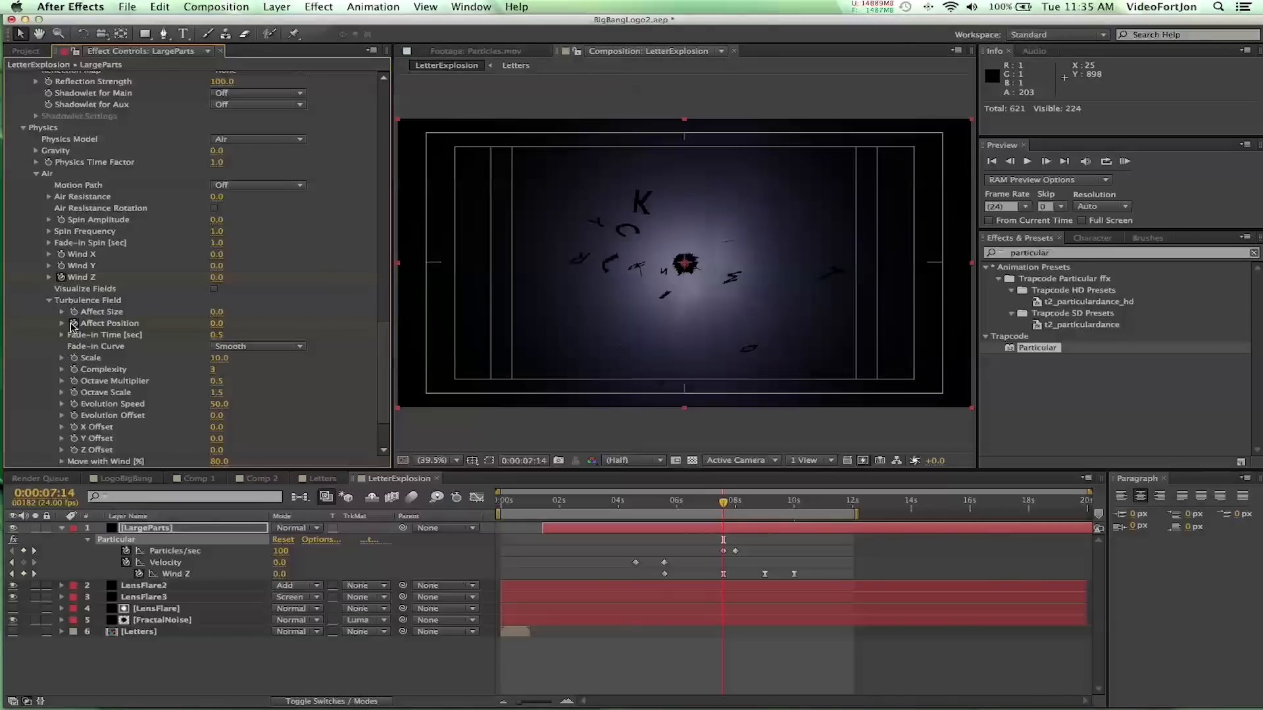
Add an Affect Position keyframe of 800 at 0:00:09:14
{"action": "left_click", "coordinate": [534, 461]}
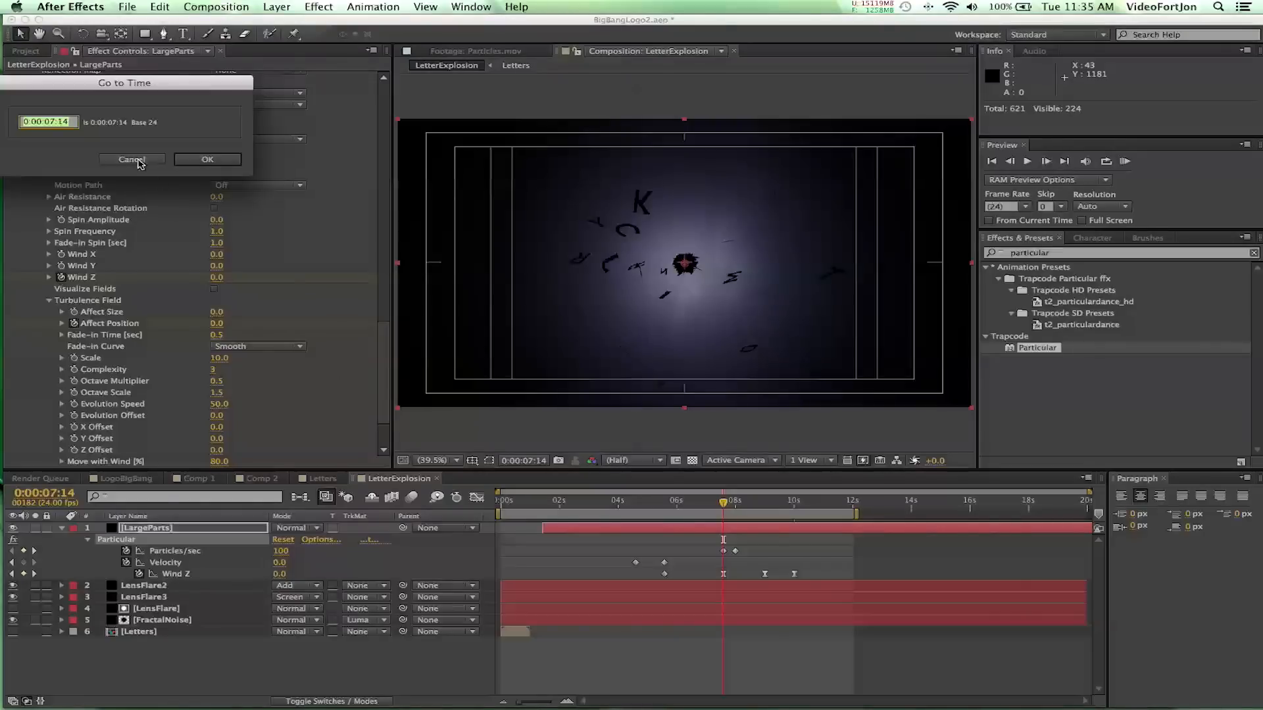
{"action": "left_click", "coordinate": [68, 122]}
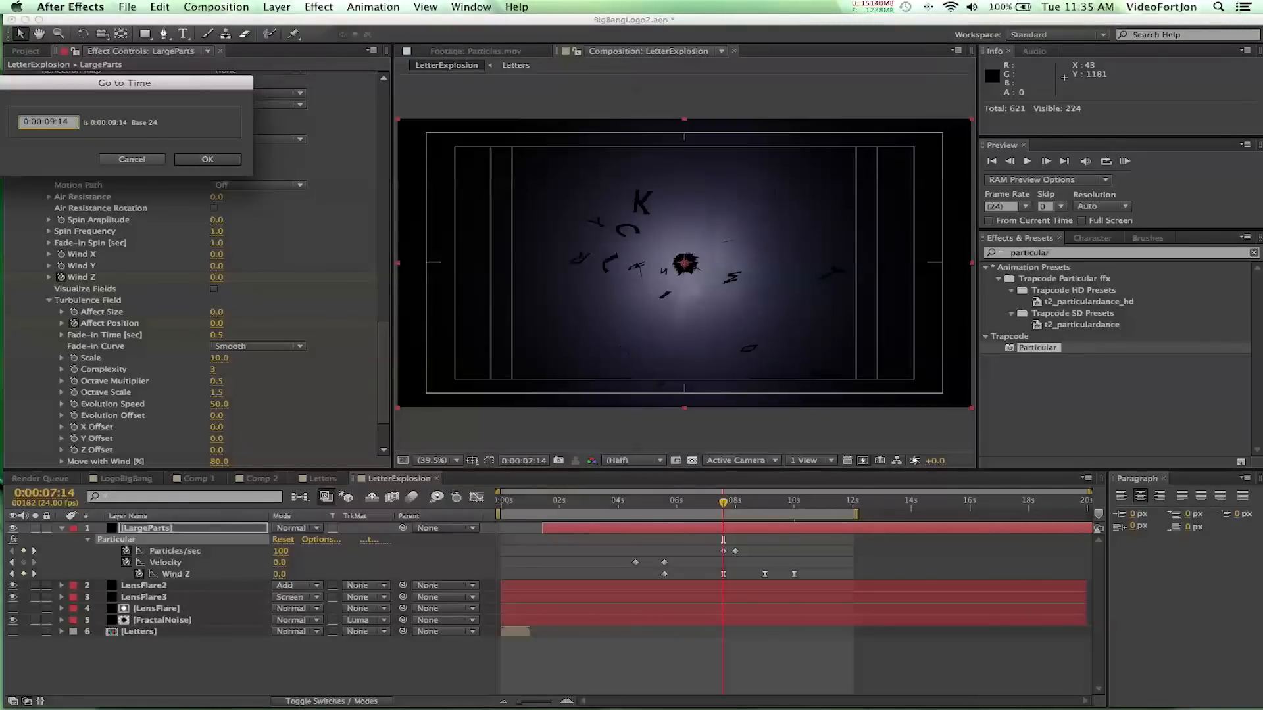
{"action": "key", "text": "Return"}
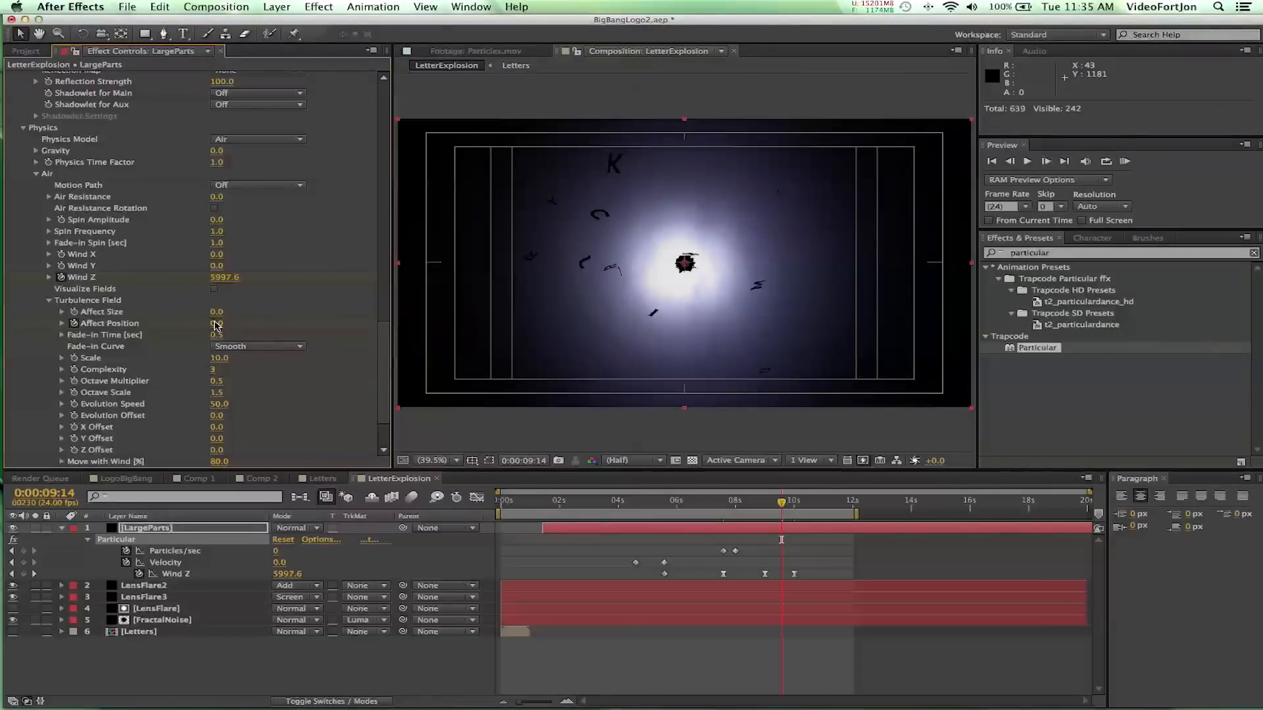
{"action": "left_click", "coordinate": [216, 323]}
{"action": "type", "text": "8"}
{"action": "key", "text": "Return"}
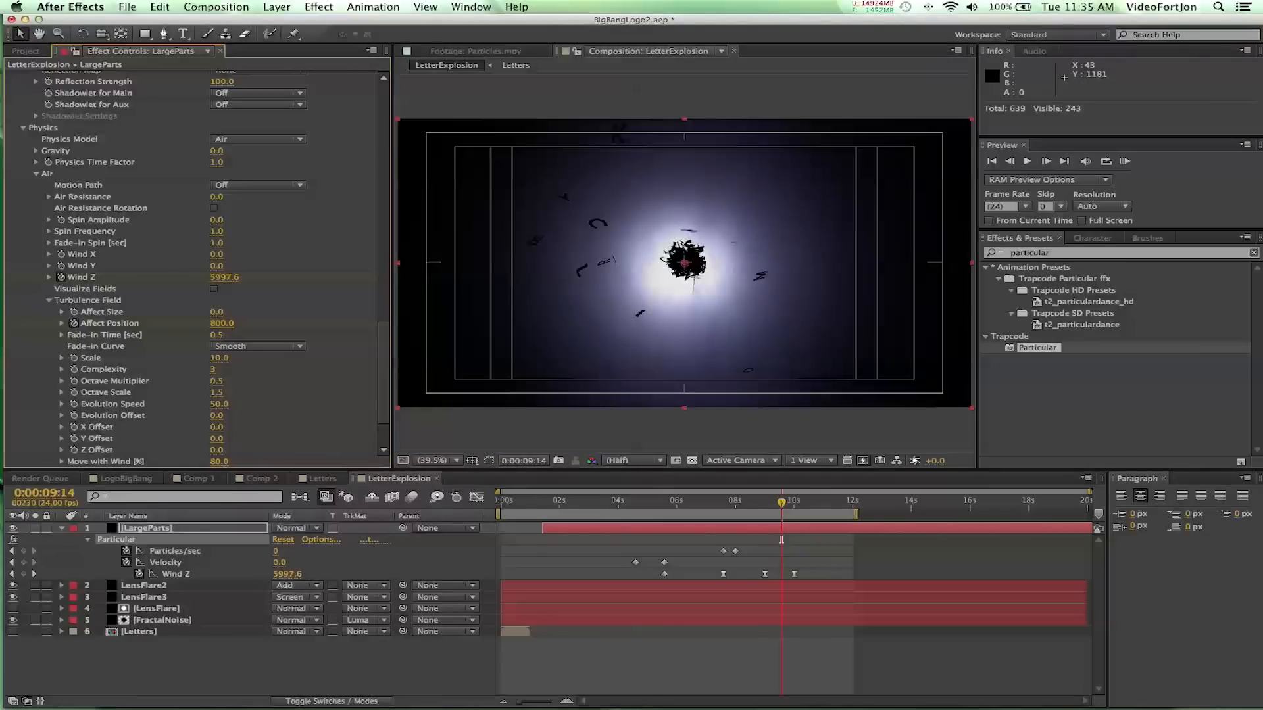
Reveal all keyframed properties of the LargeParts layer together with its Opacity in the timeline
{"action": "left_click", "coordinate": [161, 533]}
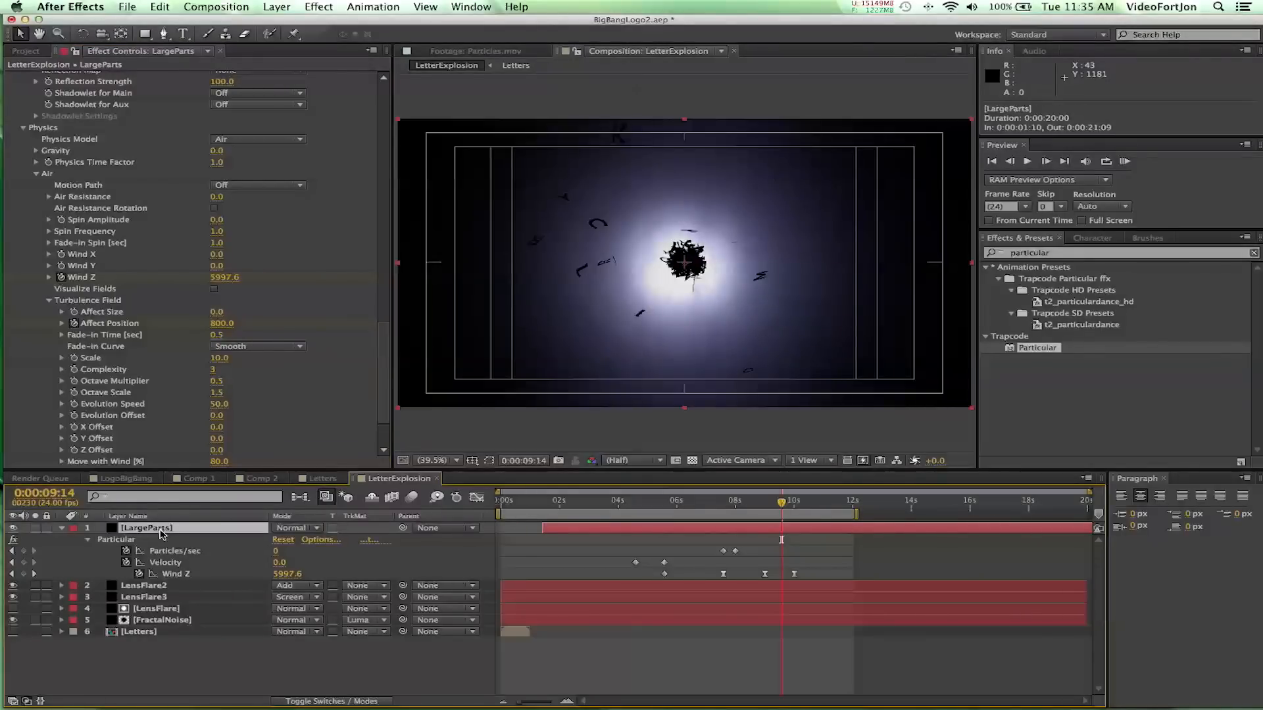
{"action": "key", "text": "u"}
{"action": "key", "text": "u"}
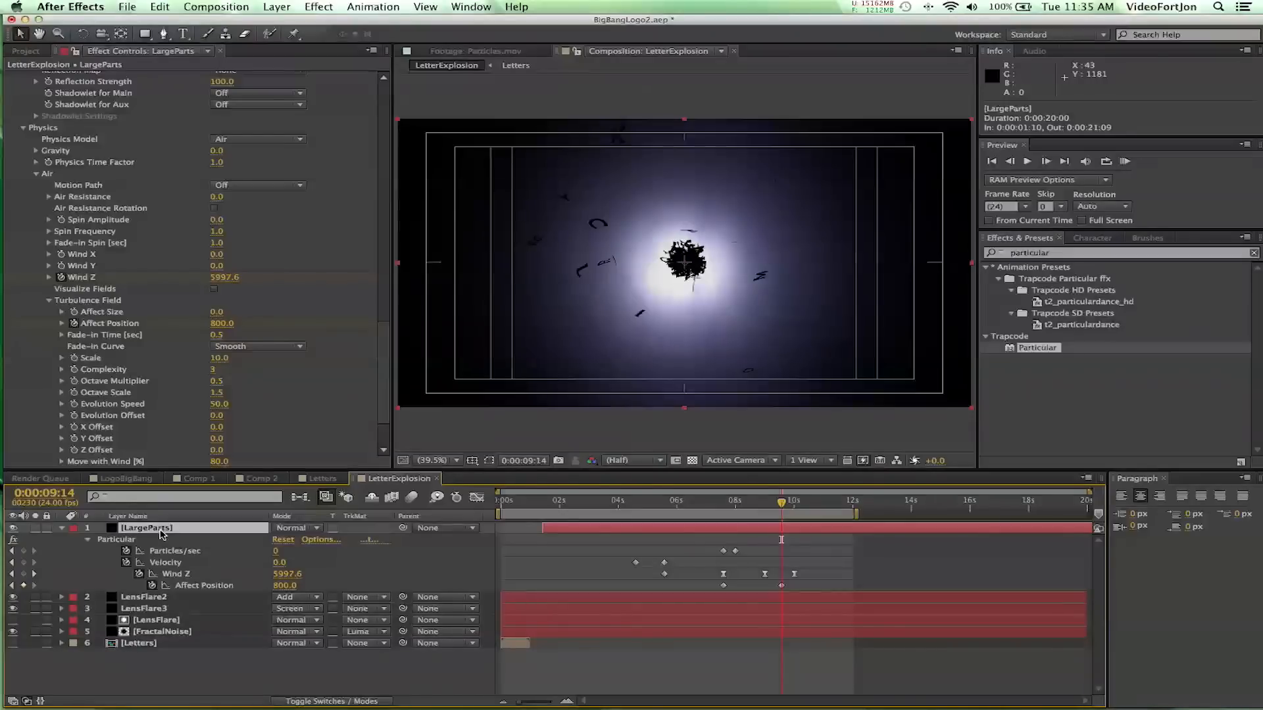
{"action": "key", "text": "shift+t"}
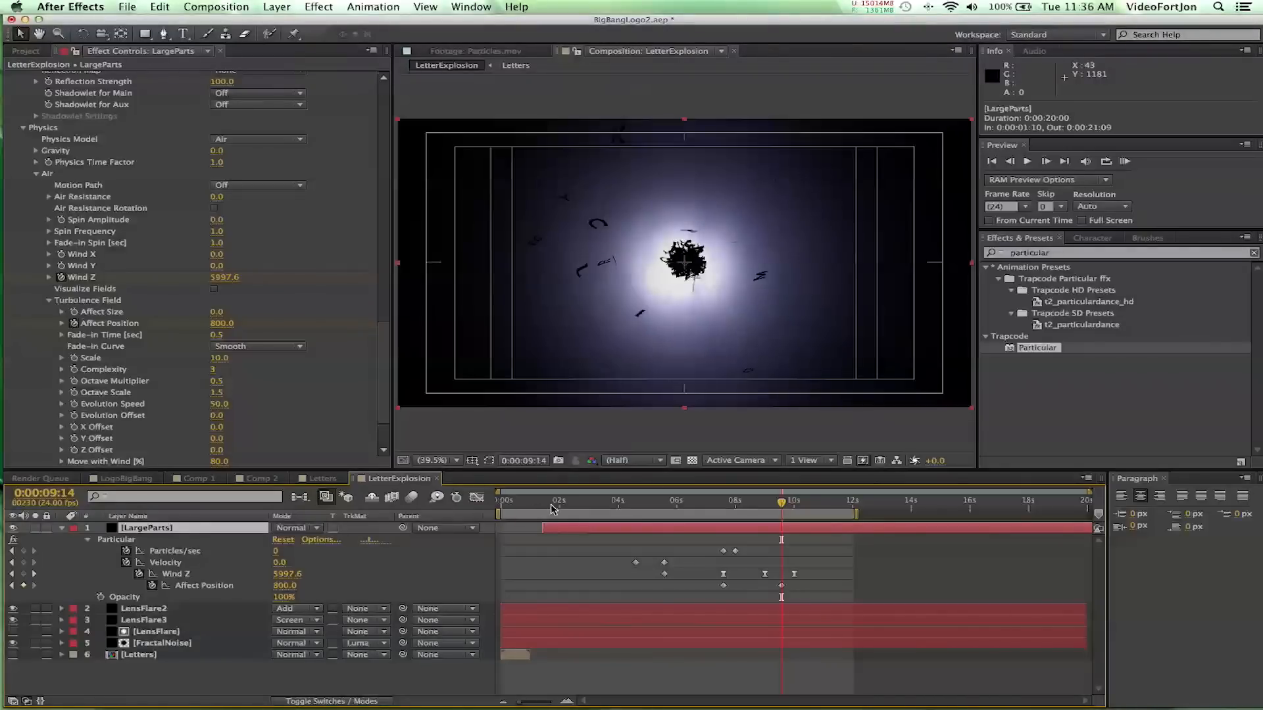
Start keyframing the LargeParts Opacity at the layer's start, 0:00:01:10, with a value of 0%
{"action": "left_click", "coordinate": [550, 508]}
{"action": "left_click_drag", "start_coordinate": [550, 507], "coordinate": [542, 505]}
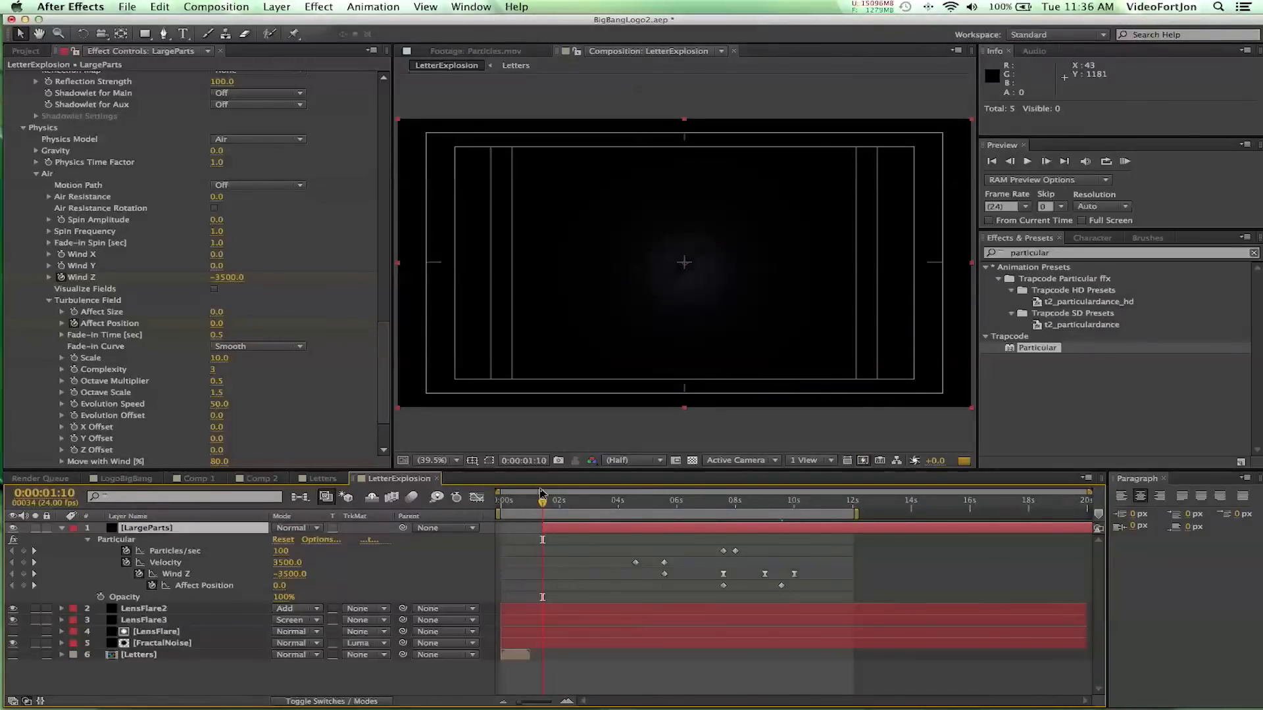
{"action": "left_click", "coordinate": [101, 596]}
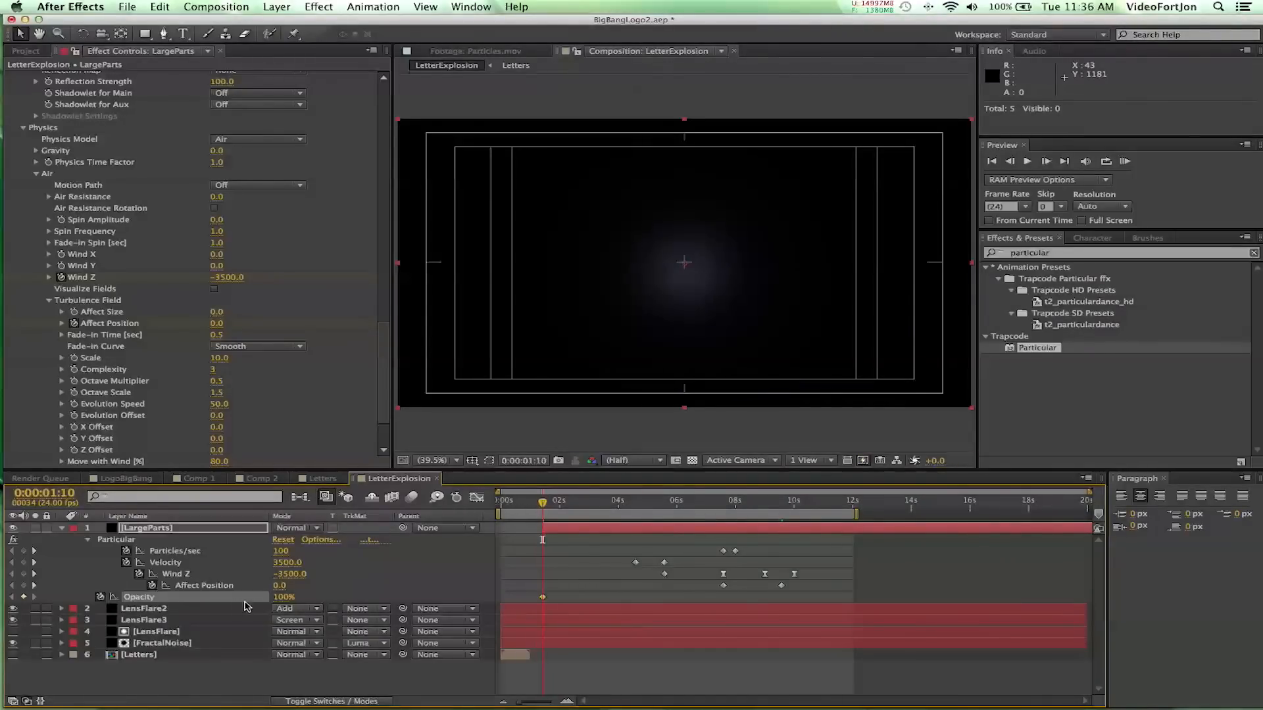
{"action": "left_click", "coordinate": [290, 599]}
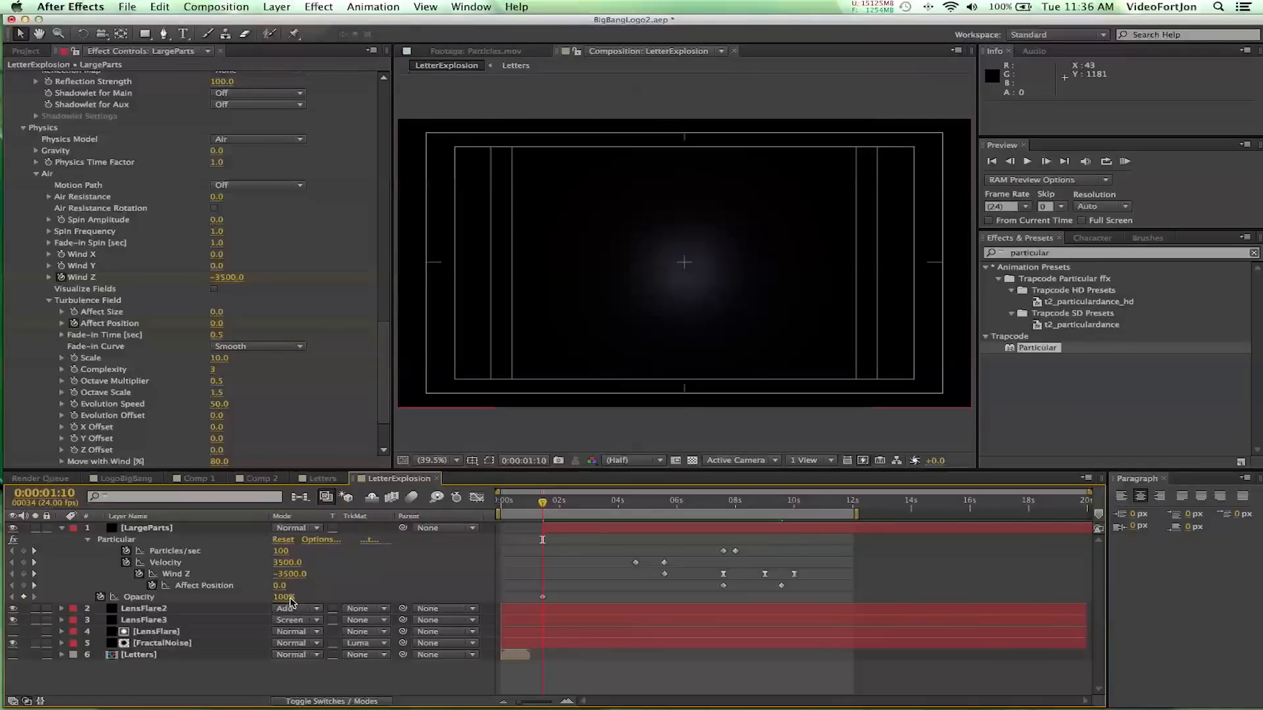
{"action": "left_click", "coordinate": [284, 597]}
{"action": "type", "text": "0"}
{"action": "key", "text": "Return"}
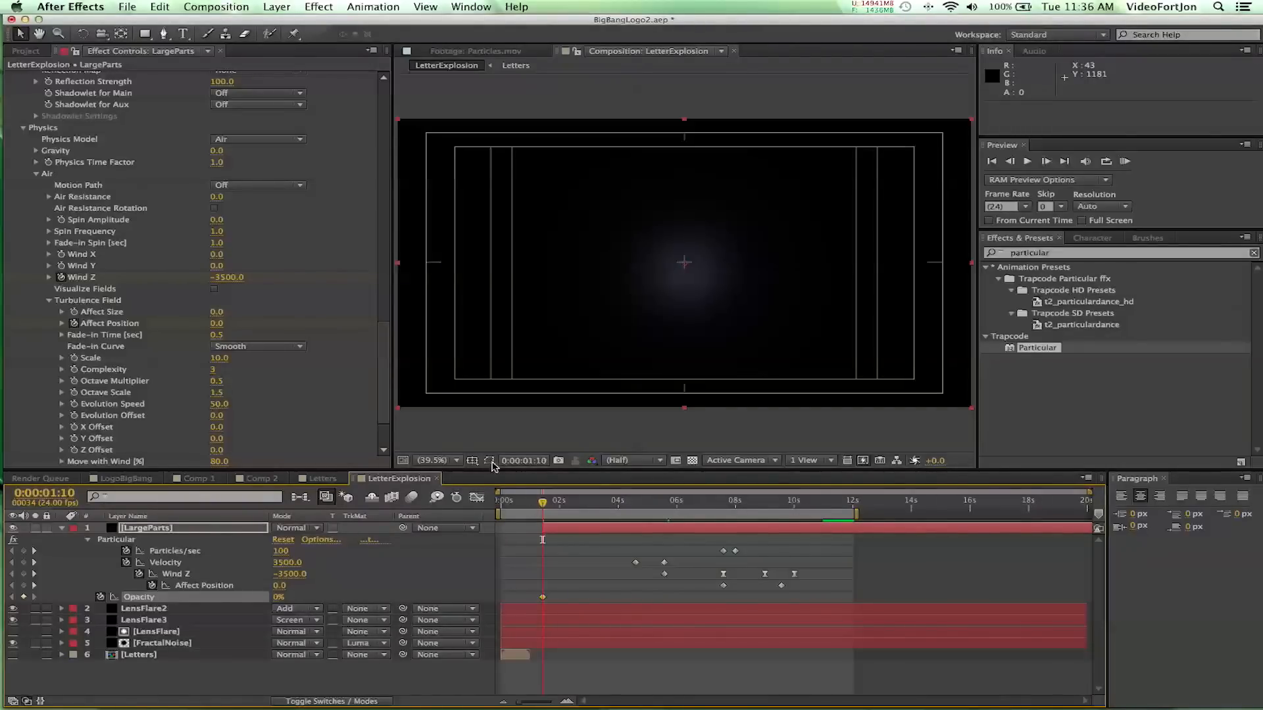
Add a LargeParts Opacity keyframe of 100% at 0:00:01:19
{"action": "left_click", "coordinate": [513, 464]}
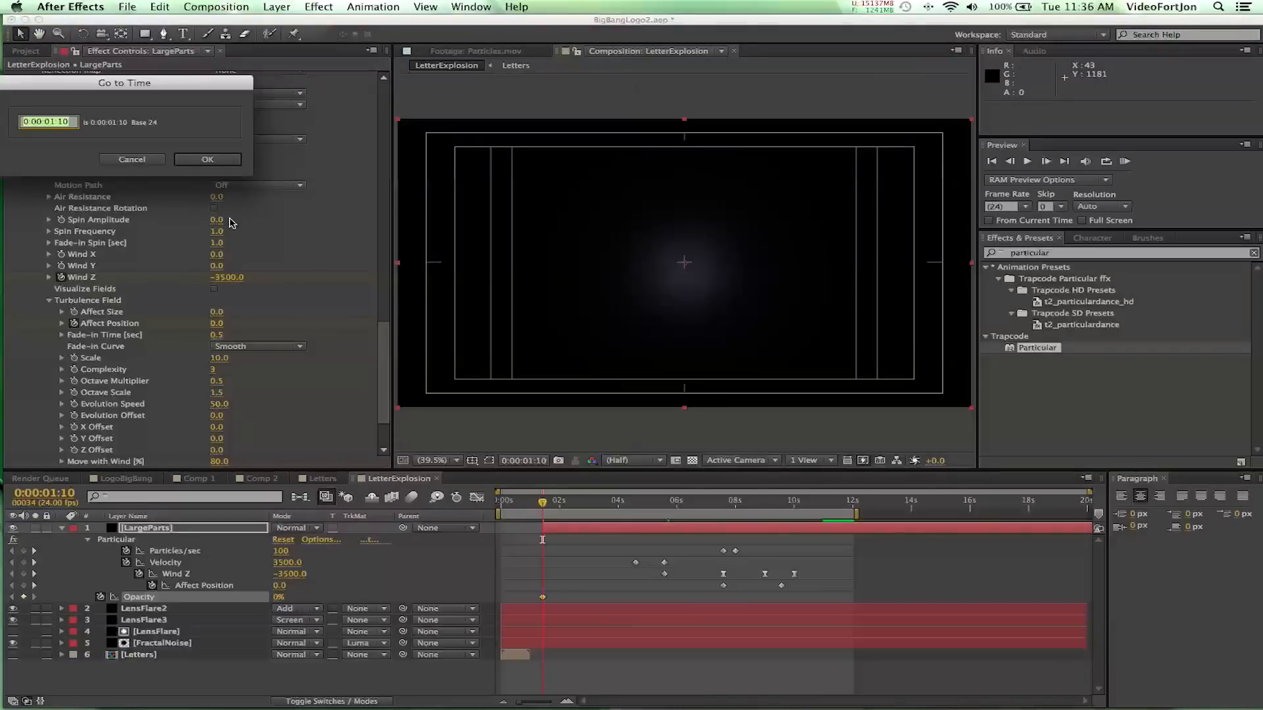
{"action": "key", "text": "Right"}
{"action": "key", "text": "BackSpace"}
{"action": "key", "text": "Return"}
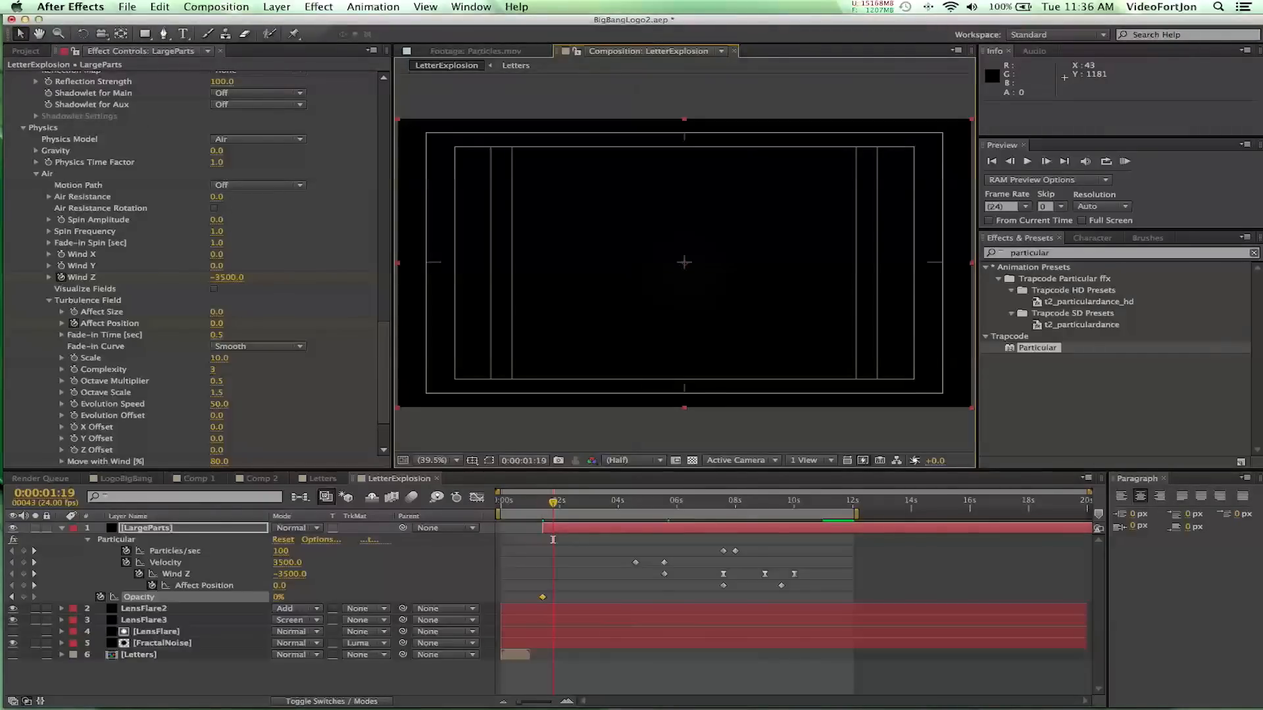
{"action": "left_click", "coordinate": [279, 596]}
{"action": "type", "text": "100"}
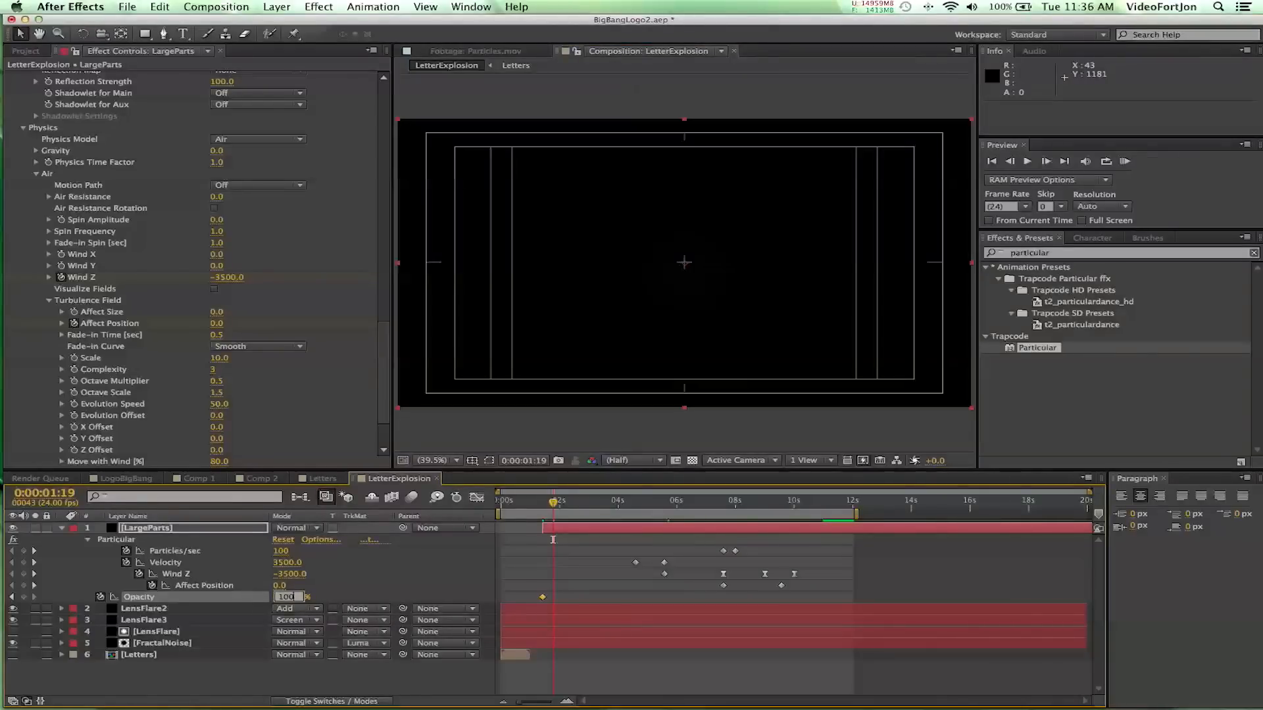
{"action": "key", "text": "Return"}
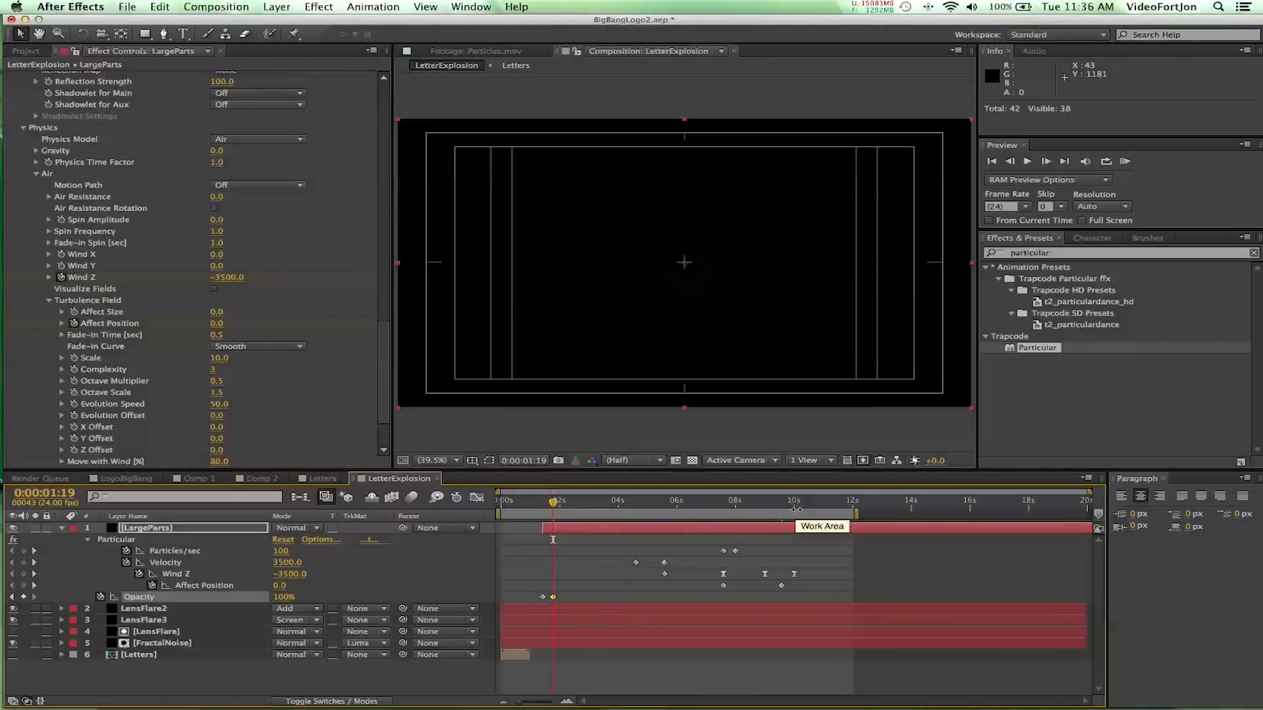
Hold the LargeParts Opacity at 100% with another keyframe at 0:00:11:17
{"action": "left_click", "coordinate": [512, 462]}
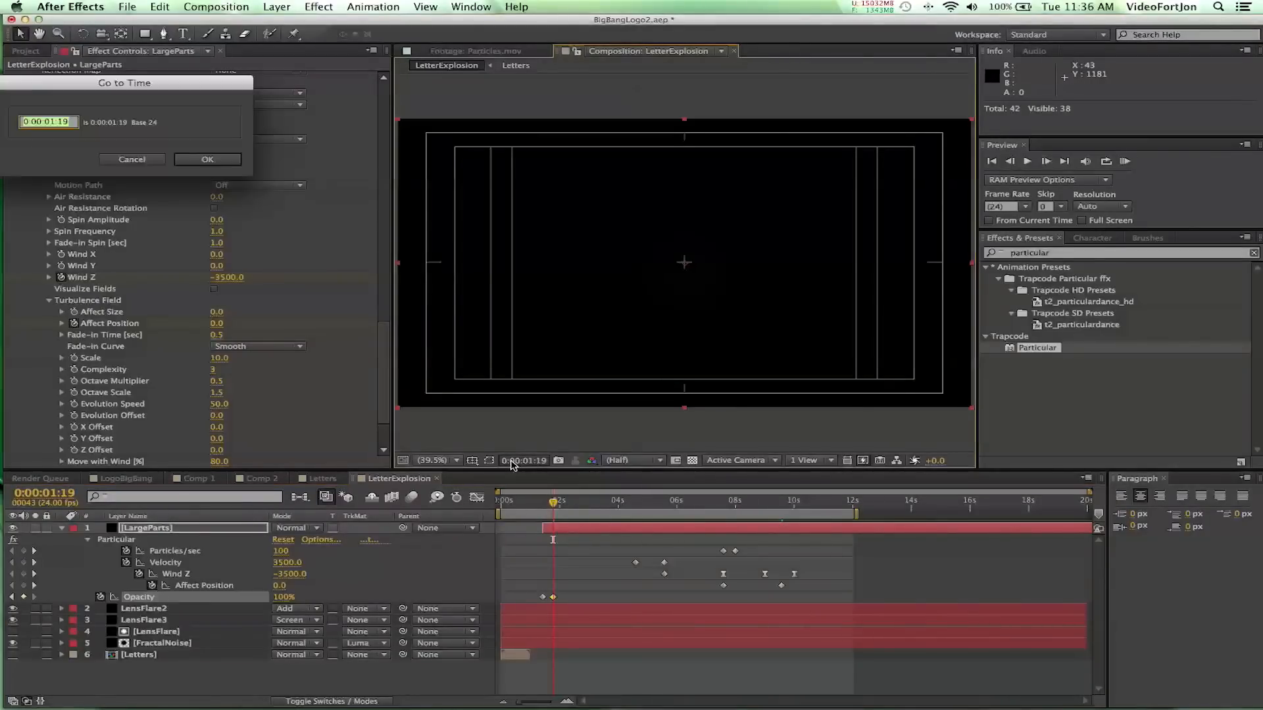
{"action": "key", "text": "Right"}
{"action": "key", "text": "BackSpace"}
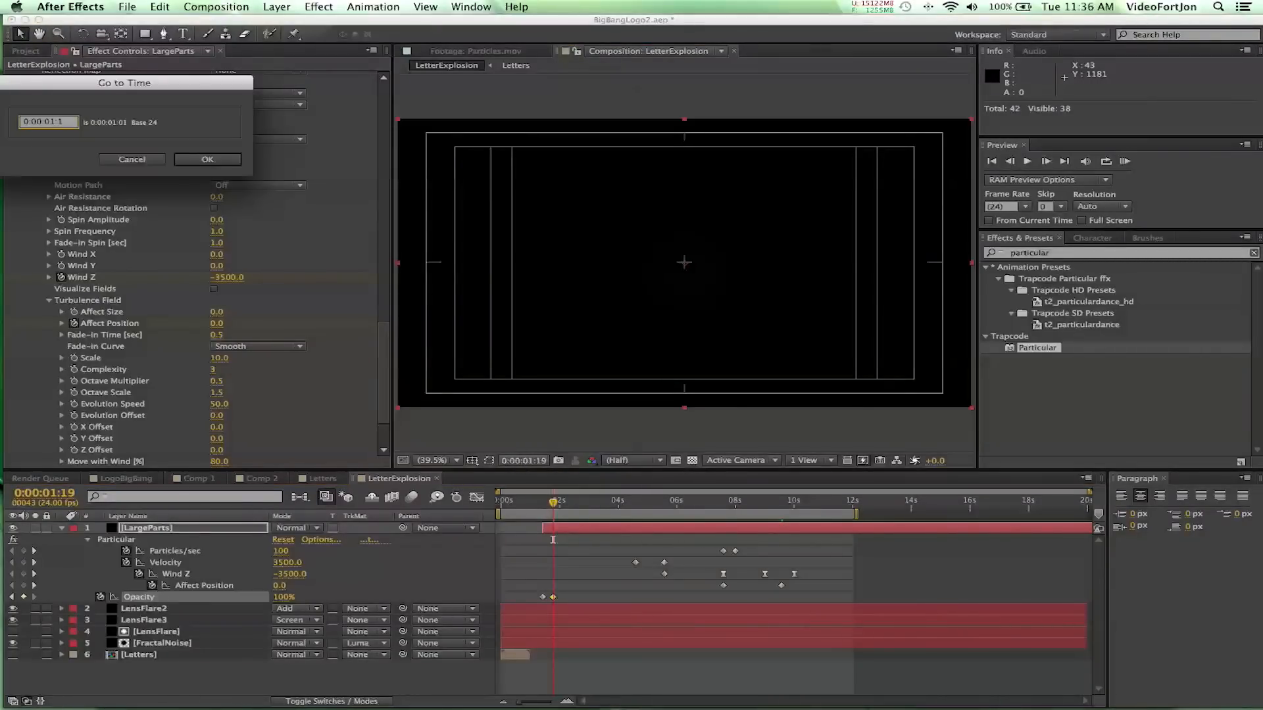
{"action": "key", "text": "Left"}
{"action": "key", "text": "Return"}
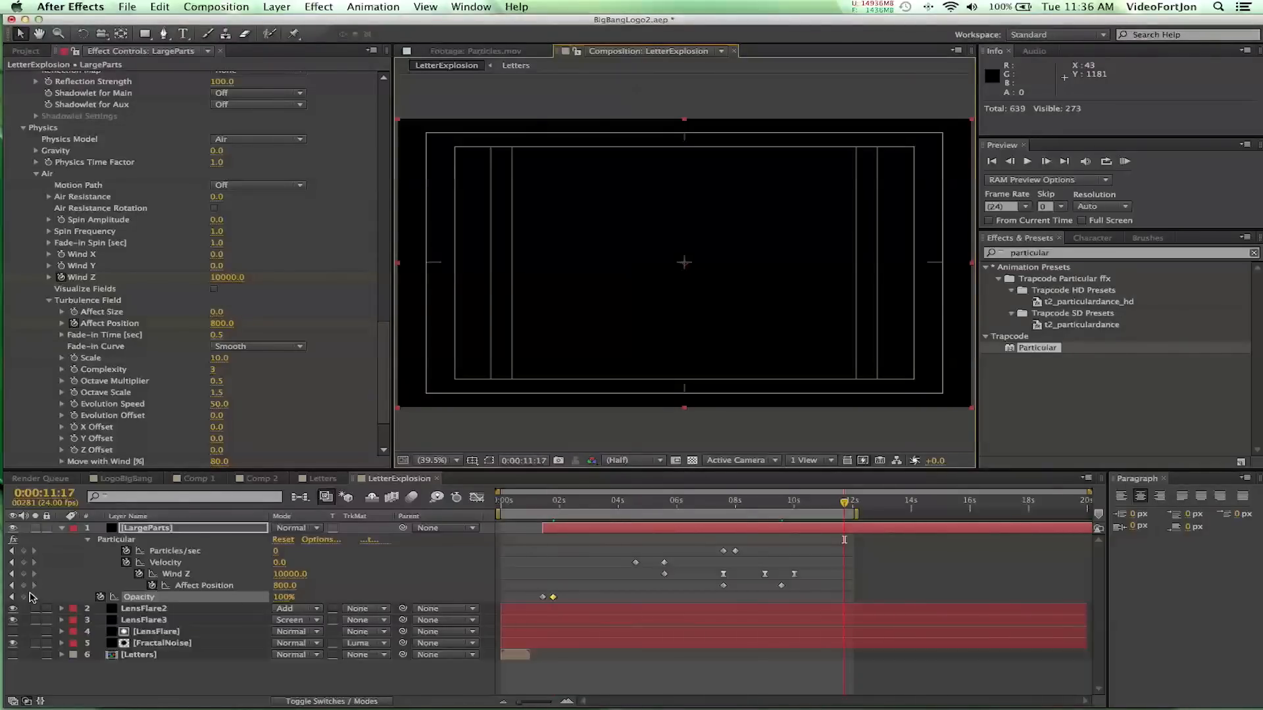
{"action": "left_click", "coordinate": [24, 597]}
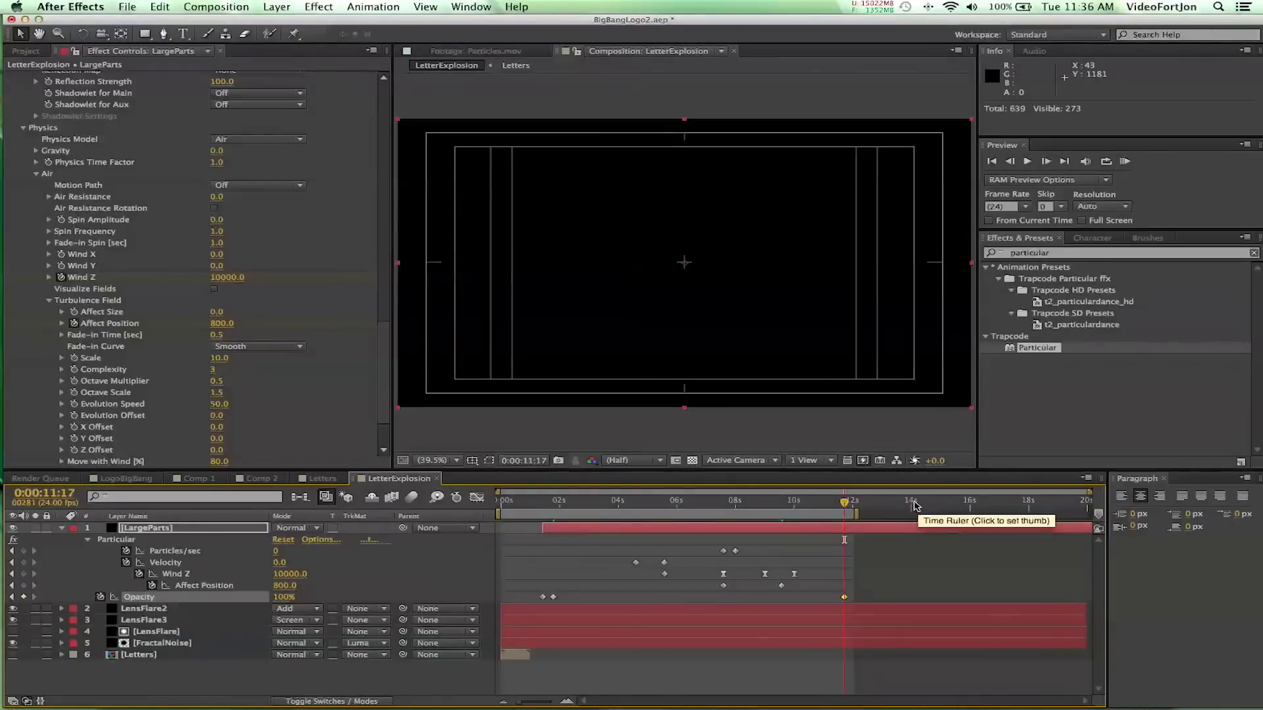
Fade LargeParts out with an Opacity keyframe of 0% at 0:00:12:01
{"action": "left_click_drag", "start_coordinate": [845, 505], "coordinate": [853, 508]}
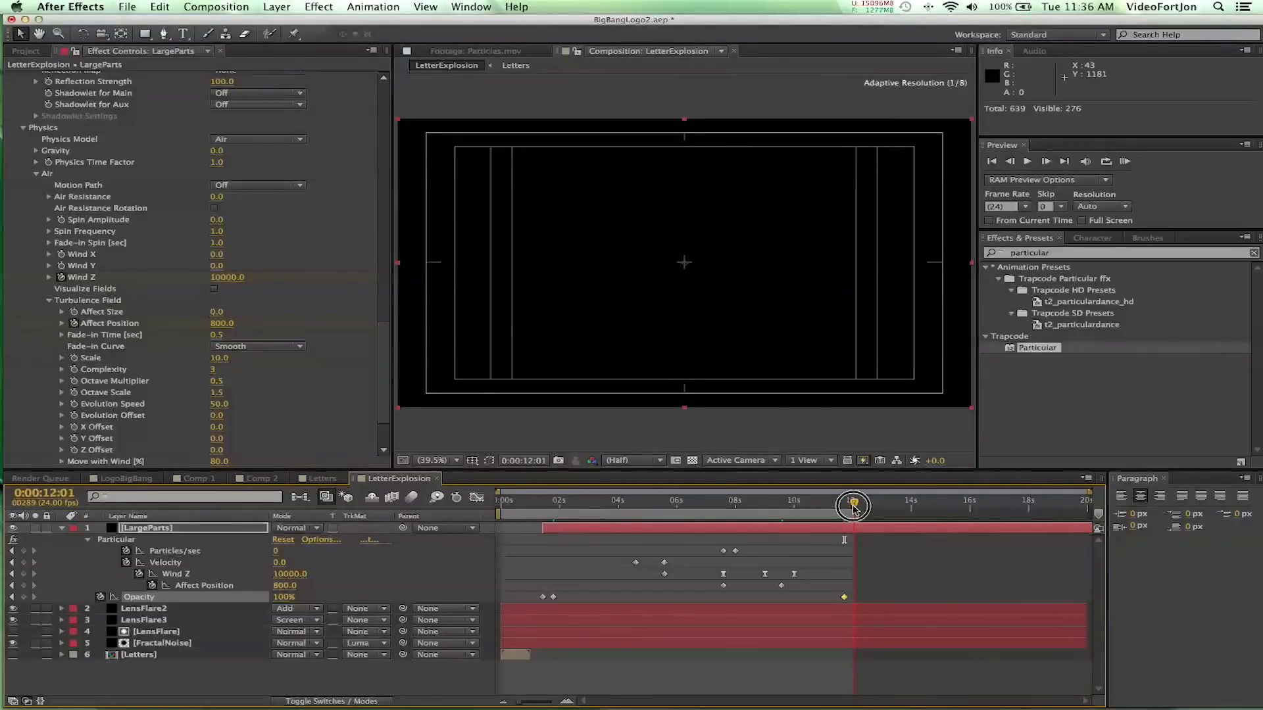
{"action": "left_click", "coordinate": [279, 600]}
{"action": "type", "text": "0"}
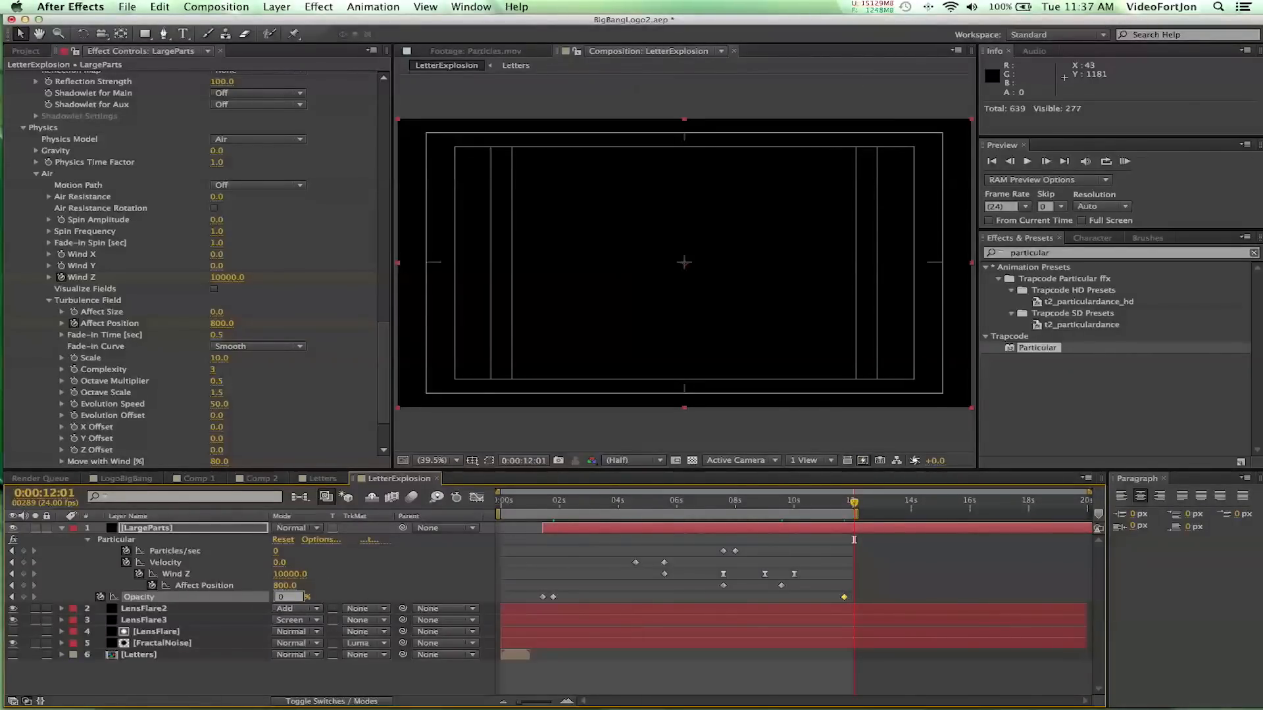
{"action": "key", "text": "Return"}
Show the frame at 0:00:06:11, collapse LargeParts and create an orange point light with 100% intensity and shadow casting
{"action": "left_click", "coordinate": [668, 504]}
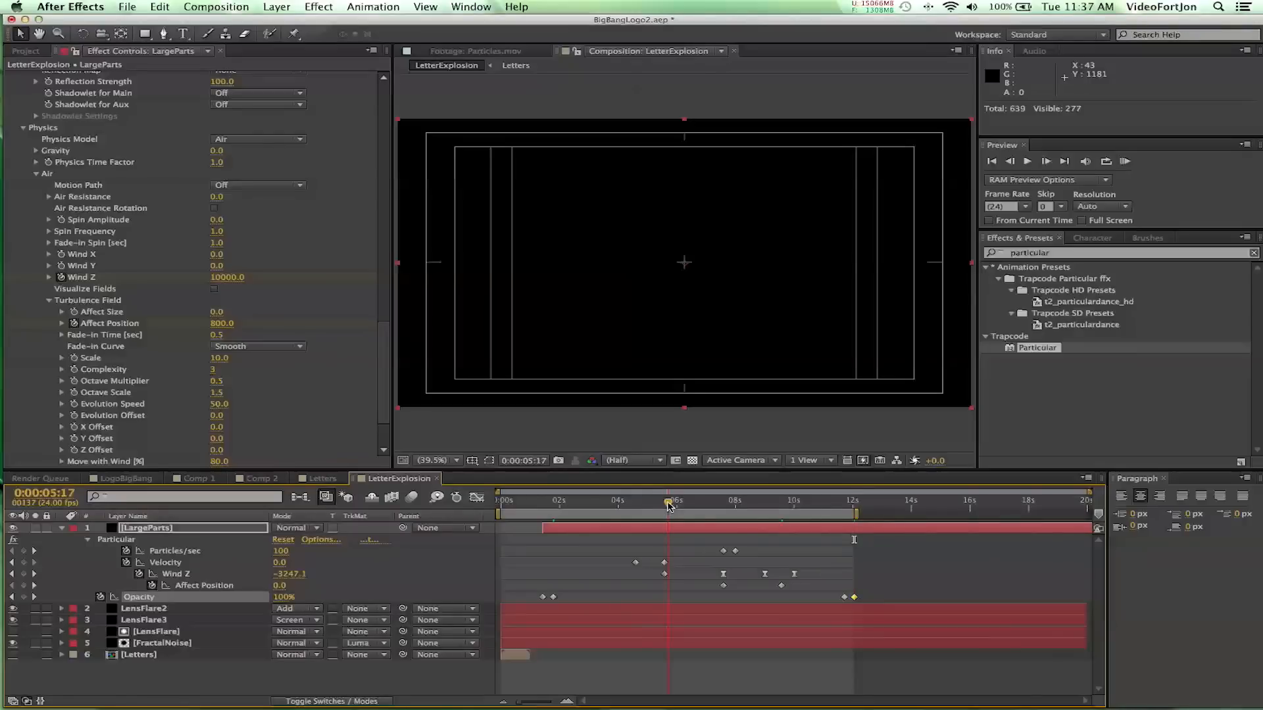
{"action": "left_click", "coordinate": [690, 503]}
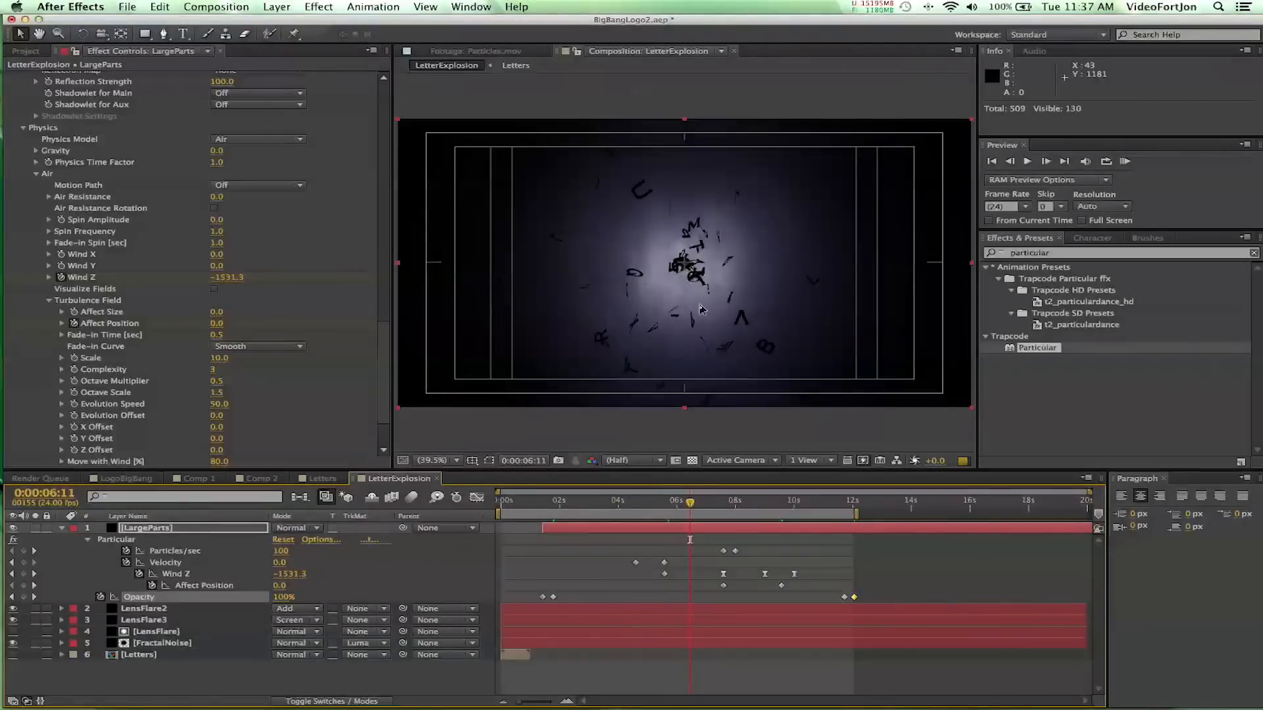
{"action": "left_click", "coordinate": [61, 528]}
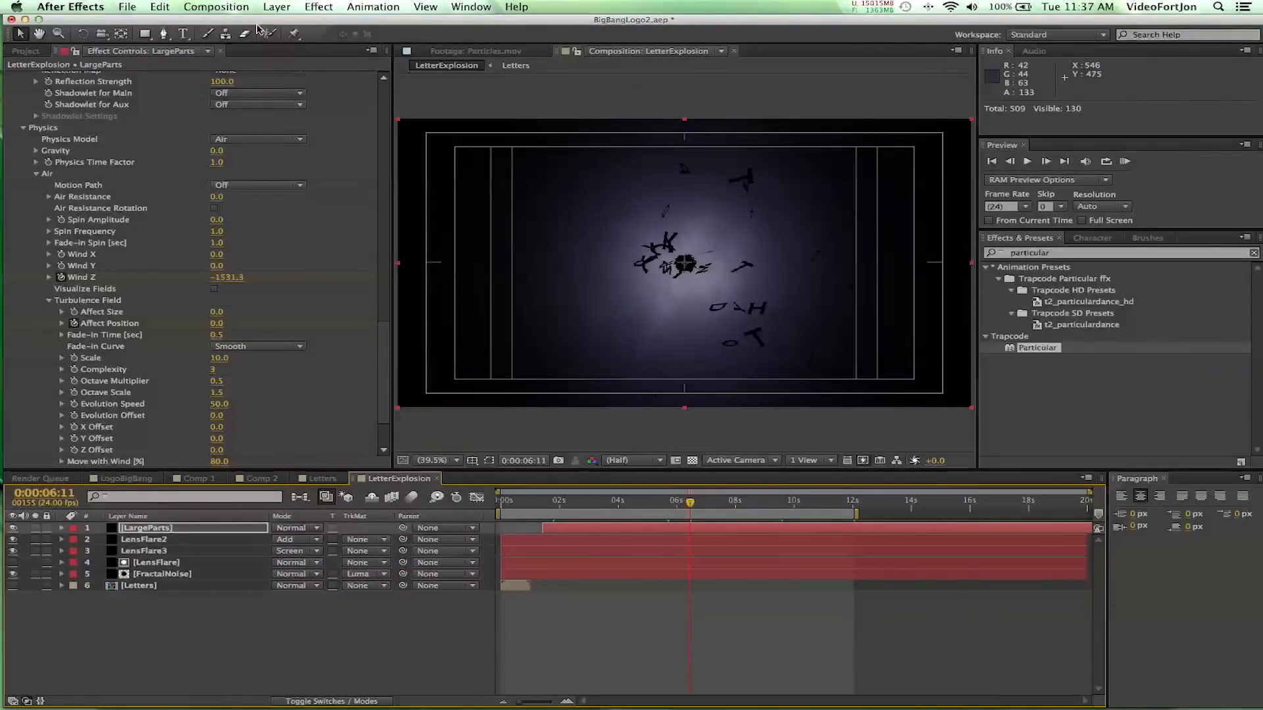
{"action": "left_click", "coordinate": [277, 7]}
{"action": "mouse_move", "coordinate": [372, 24]}
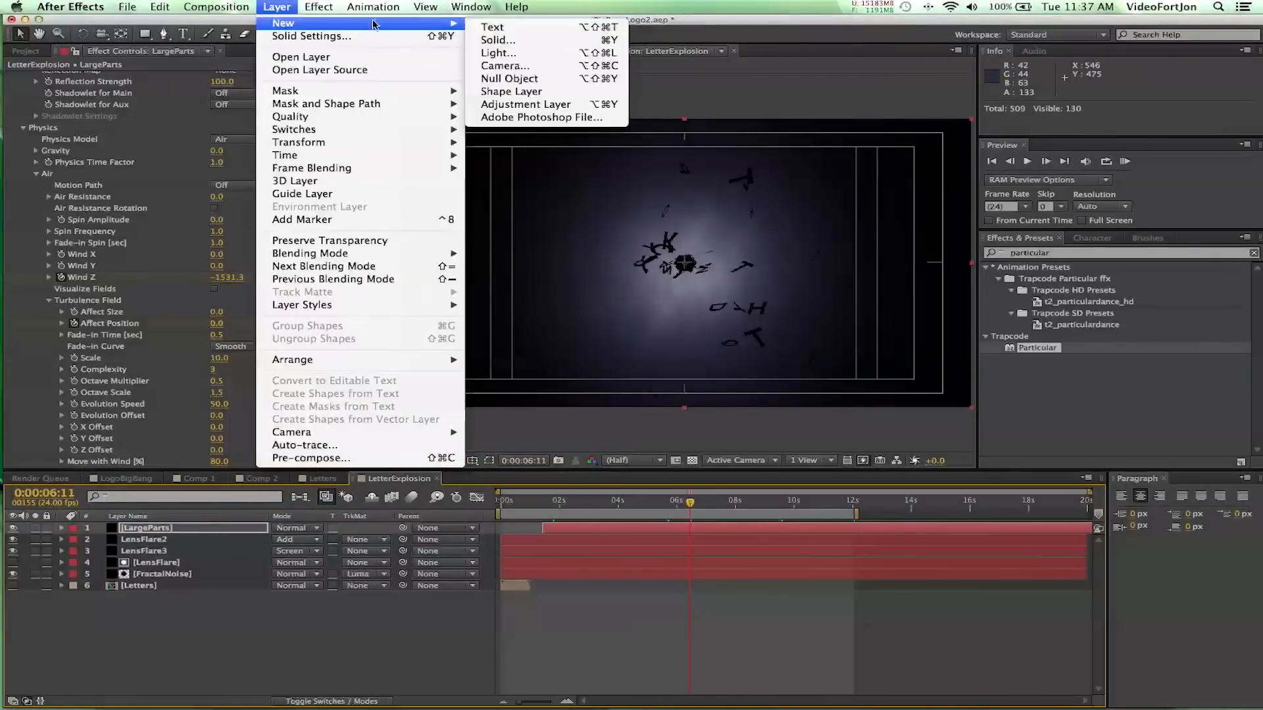
{"action": "left_click", "coordinate": [520, 53]}
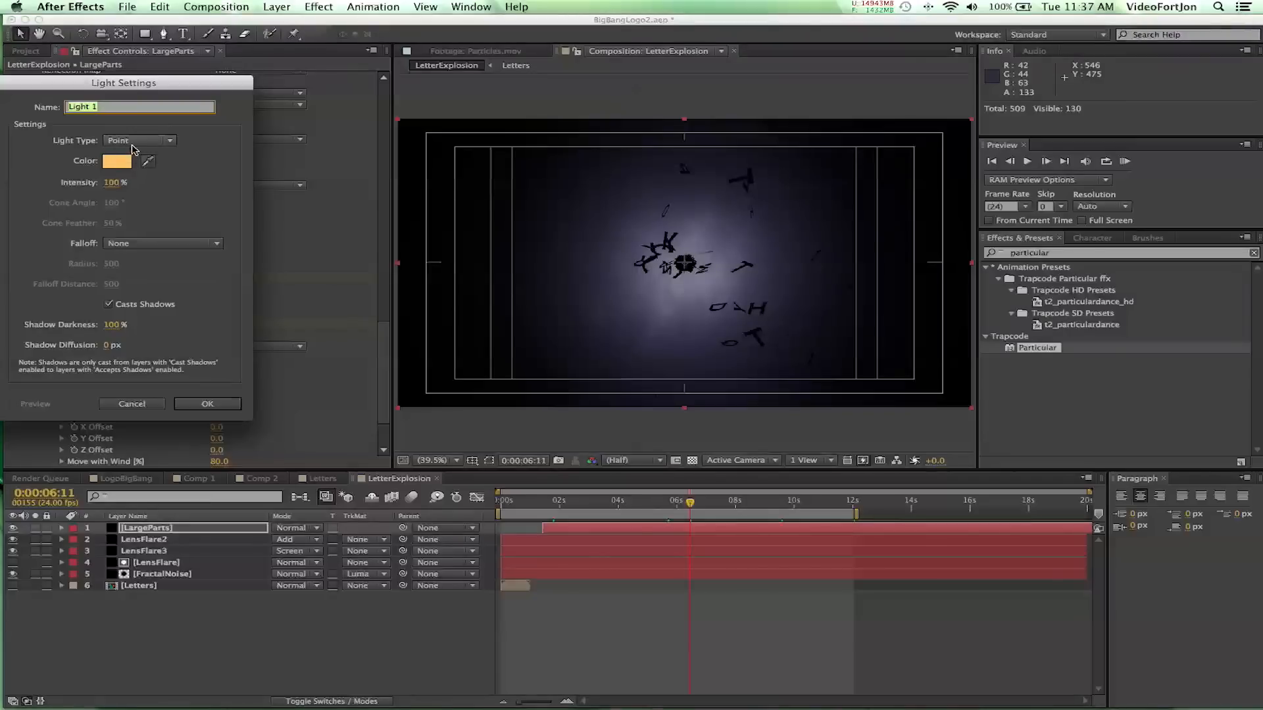
{"action": "left_click", "coordinate": [200, 406]}
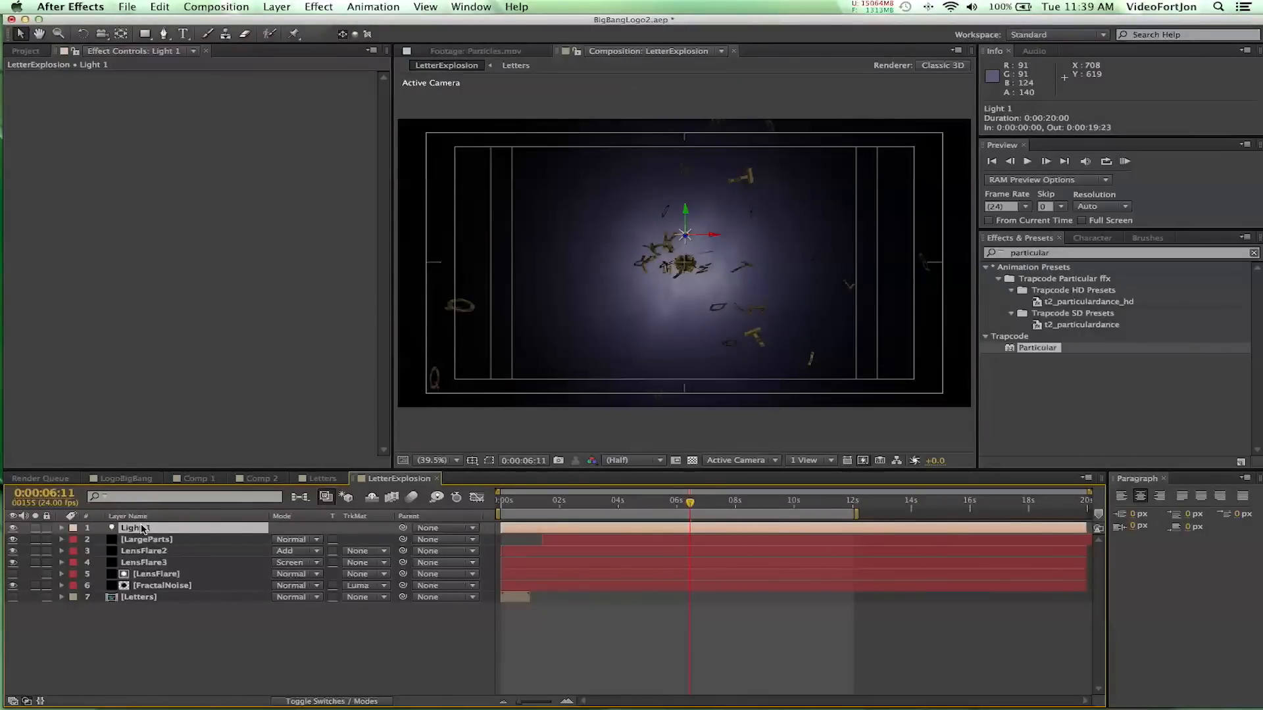
Duplicate the point light four times to get Light 1 to Light 5, and select the original Light 1
{"action": "key", "text": "super+d"}
{"action": "key", "text": "super+d"}
{"action": "key", "text": "super+d"}
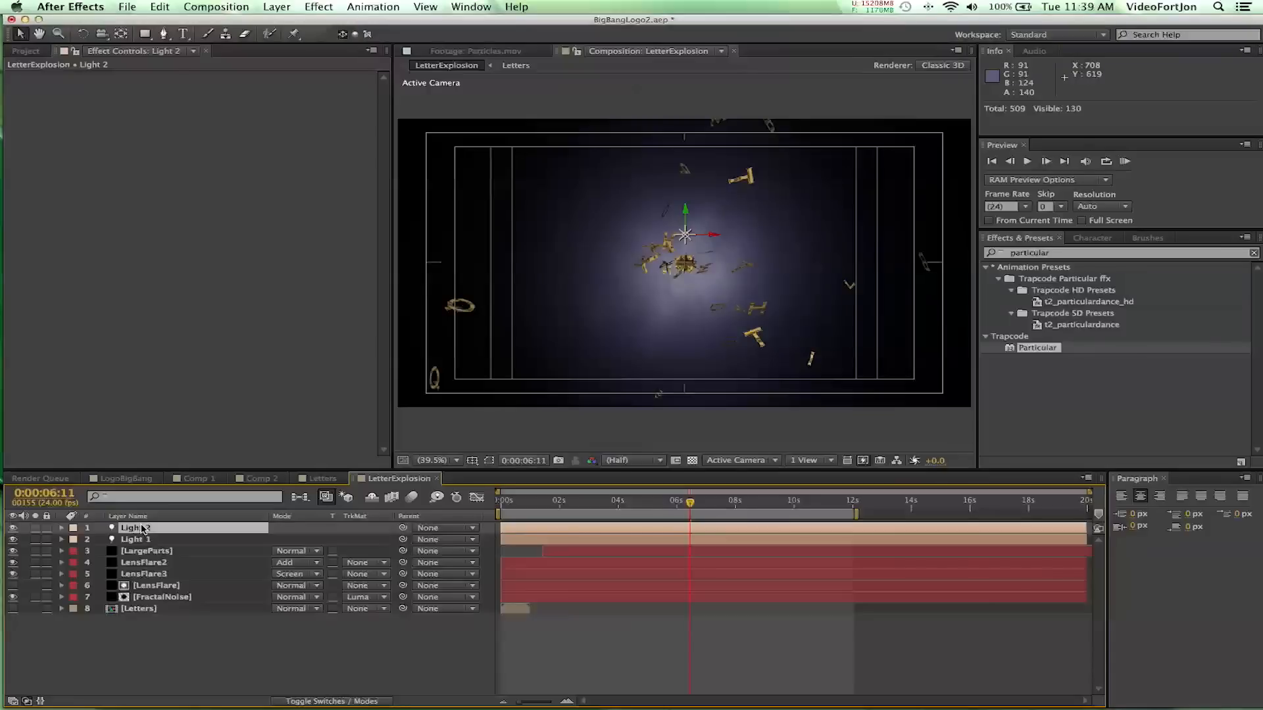
{"action": "key", "text": "super+d"}
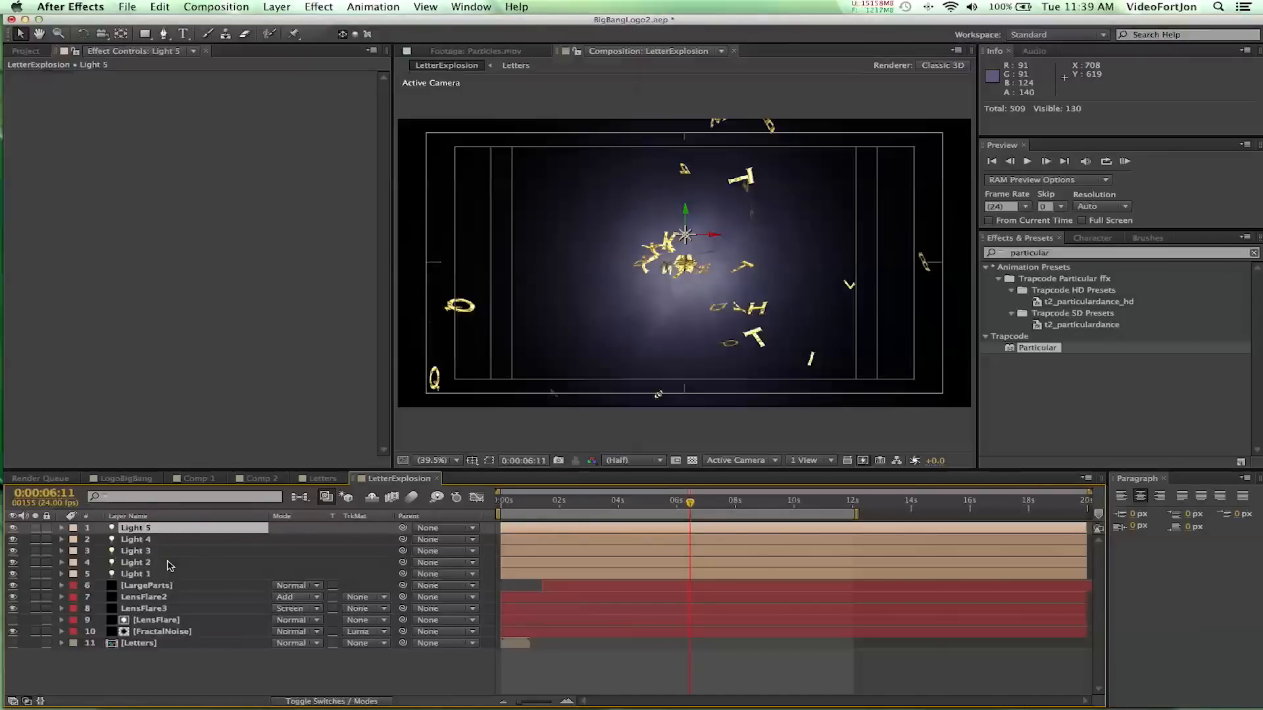
{"action": "left_click", "coordinate": [145, 574]}
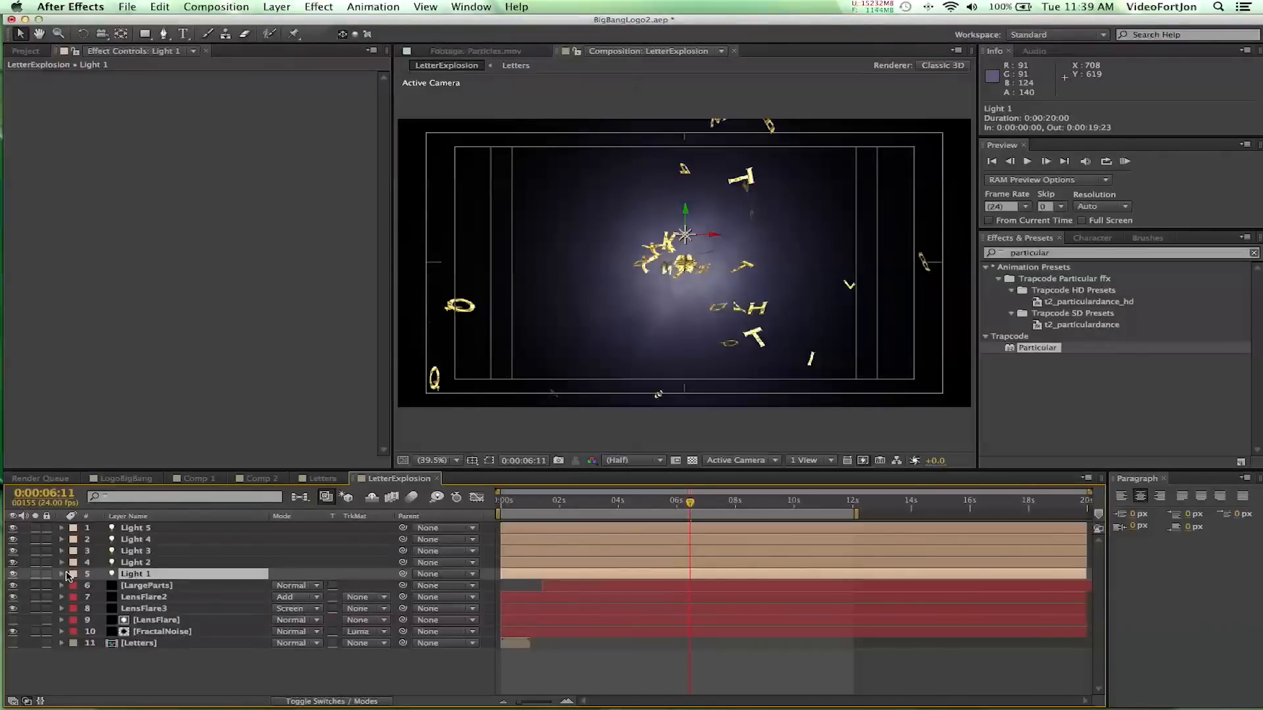
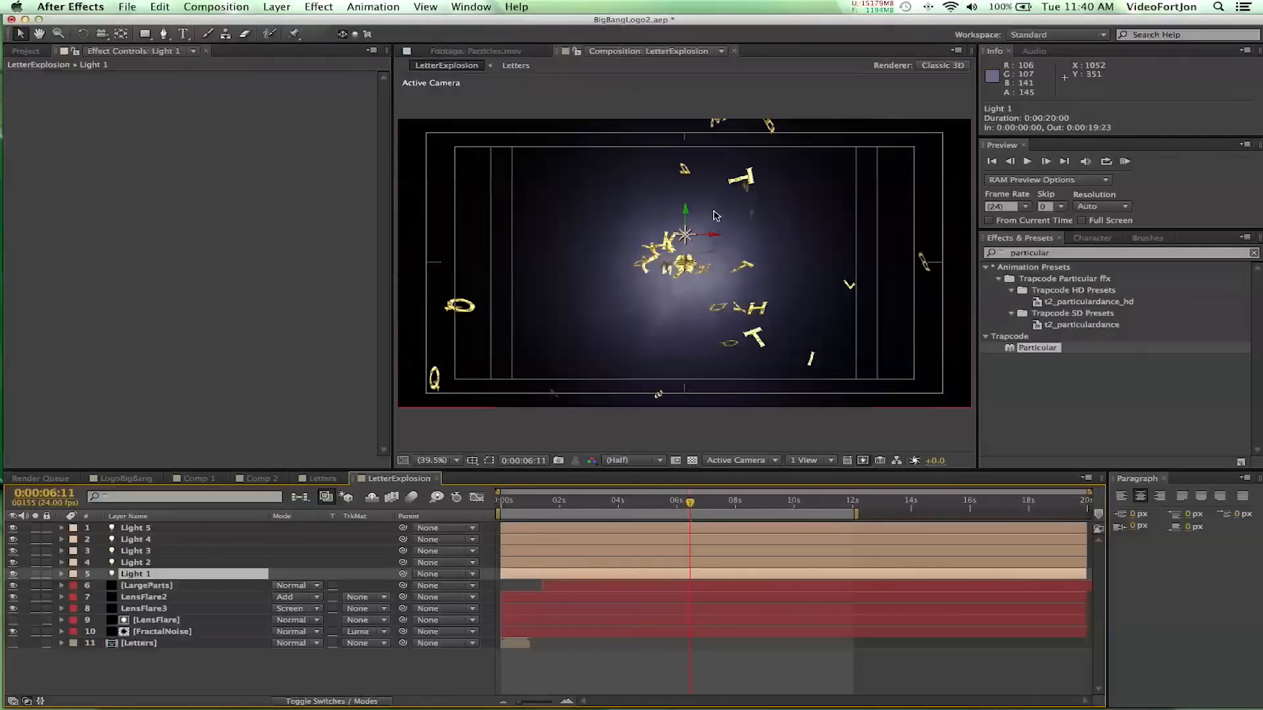
Move Light 1 to the right side of the composition and set its Position to 1500, 500, -500
{"action": "left_click", "coordinate": [686, 211]}
{"action": "left_click_drag", "start_coordinate": [686, 210], "coordinate": [893, 272]}
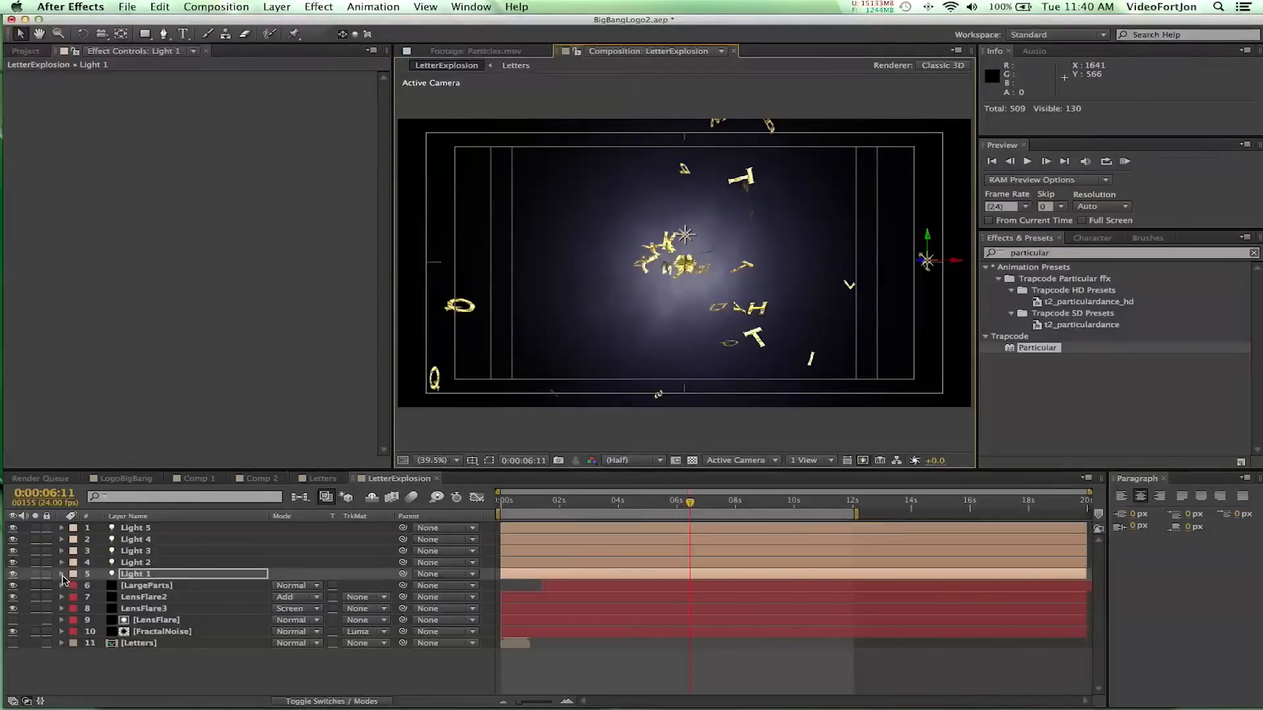
{"action": "left_click", "coordinate": [140, 575]}
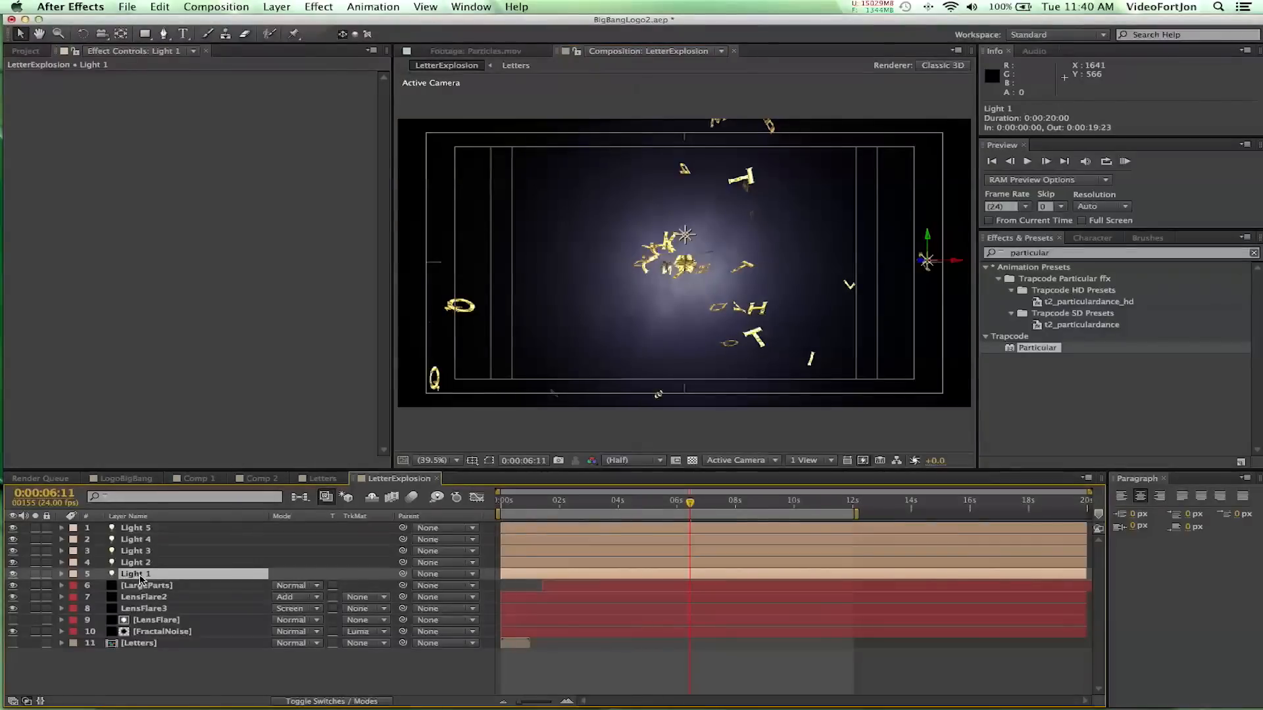
{"action": "key", "text": "p"}
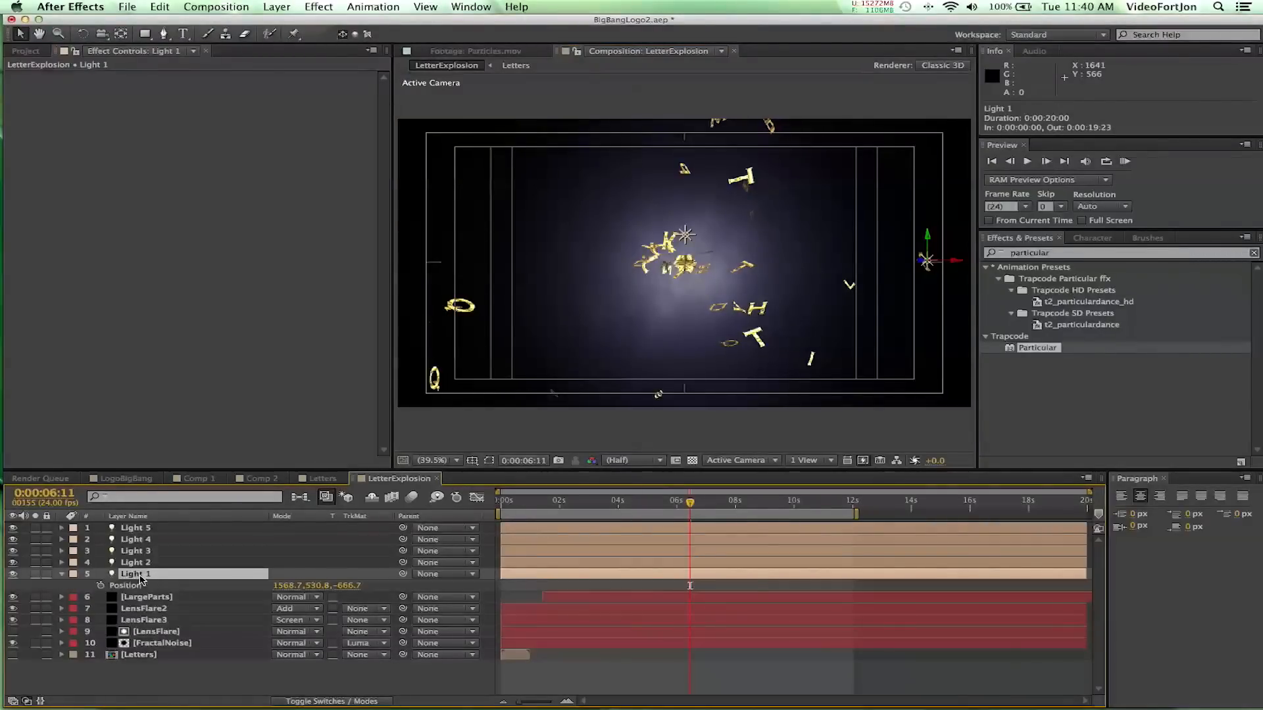
{"action": "left_click", "coordinate": [288, 586]}
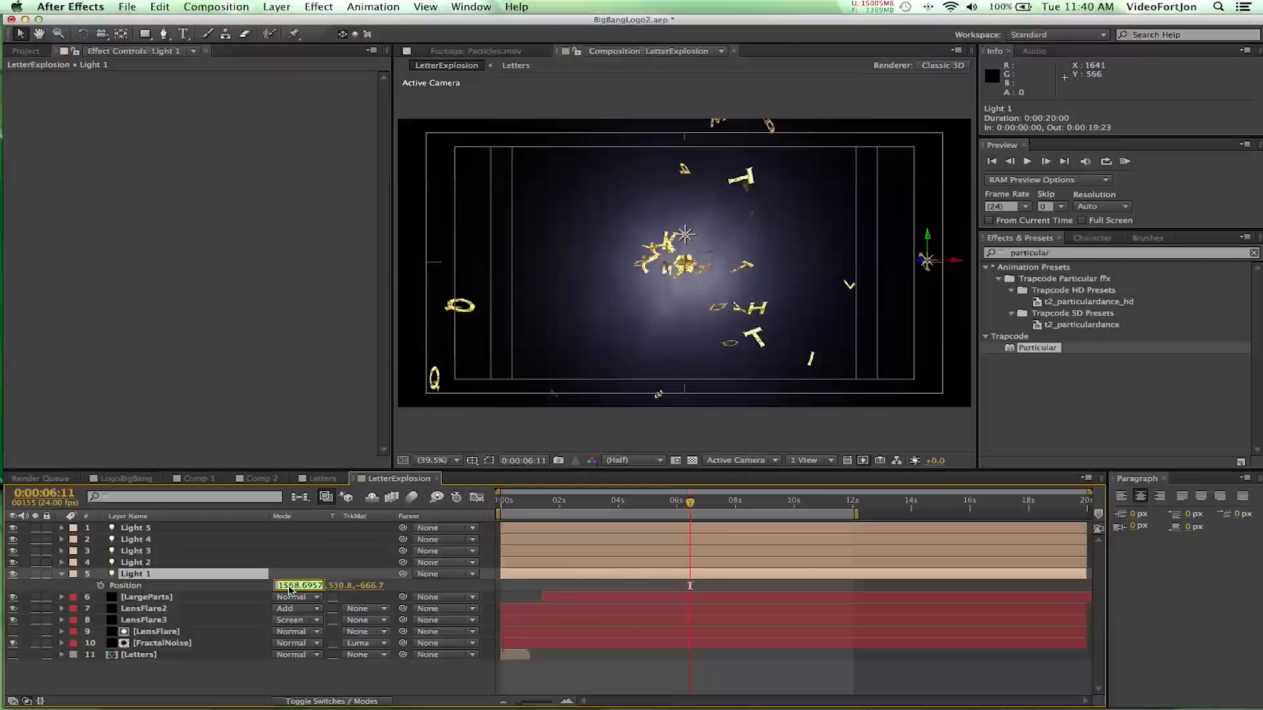
{"action": "type", "text": "1500"}
{"action": "key", "text": "Tab"}
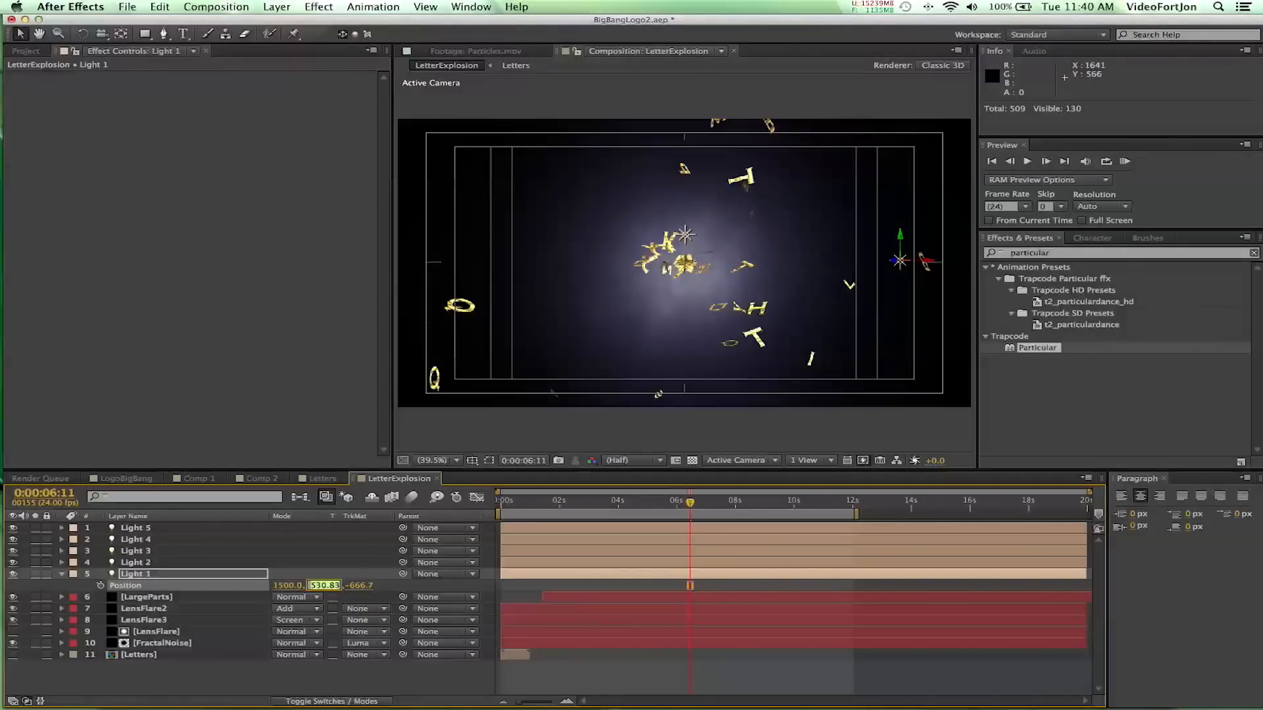
{"action": "type", "text": "500"}
{"action": "key", "text": "Tab"}
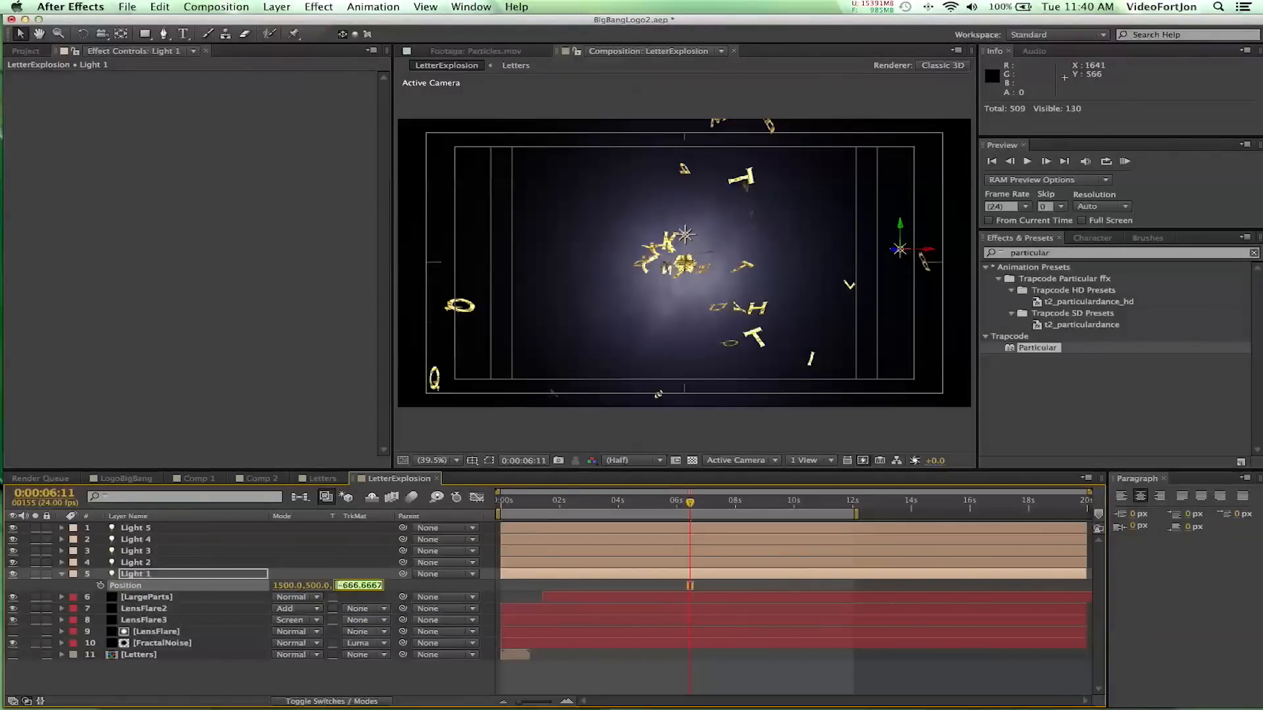
{"action": "type", "text": "0,"}
{"action": "type", "text": "500"}
{"action": "key", "text": "Return"}
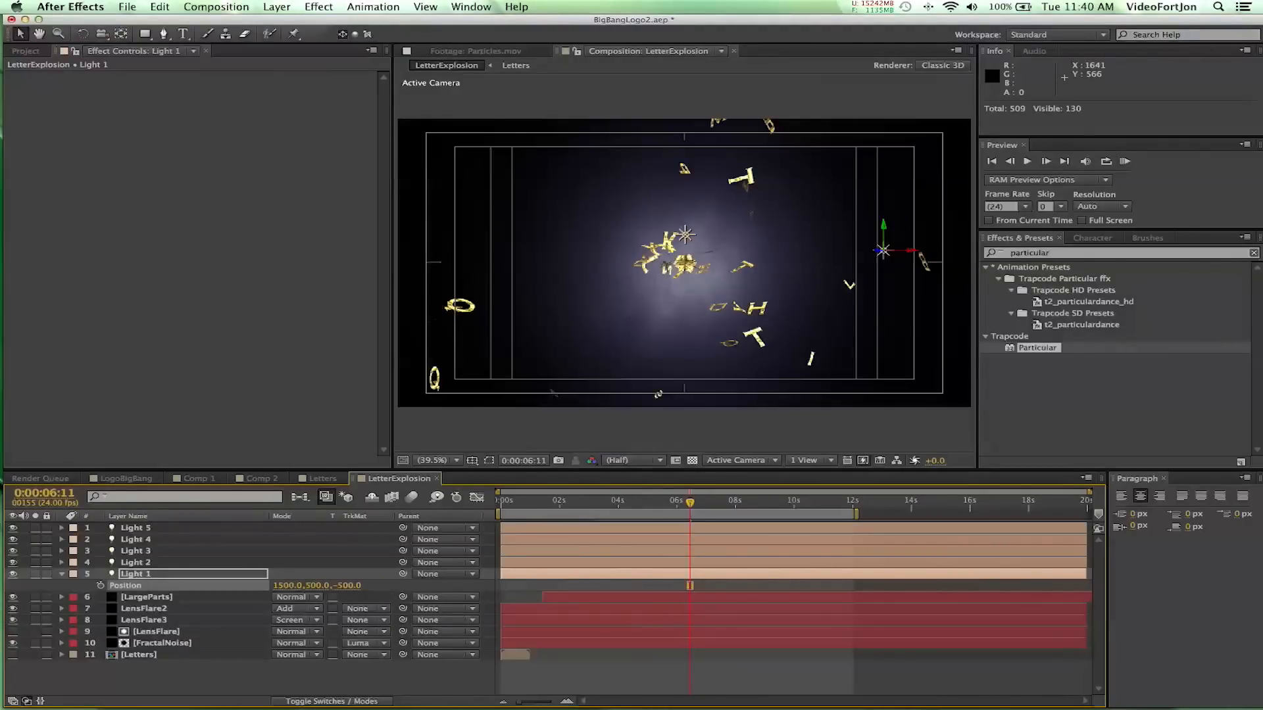
Copy Light 1's Position to Light 2 and set its X value to 380, giving 380, 500, -500
{"action": "left_click", "coordinate": [62, 562]}
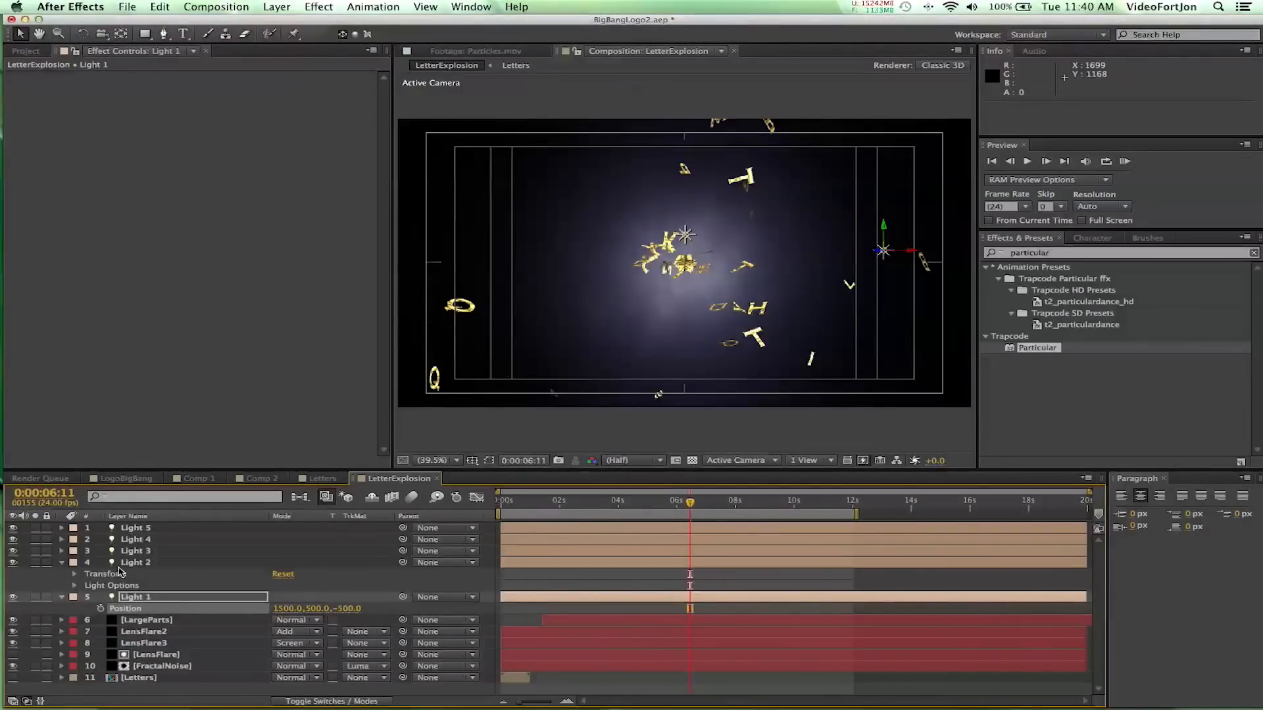
{"action": "left_click", "coordinate": [126, 609]}
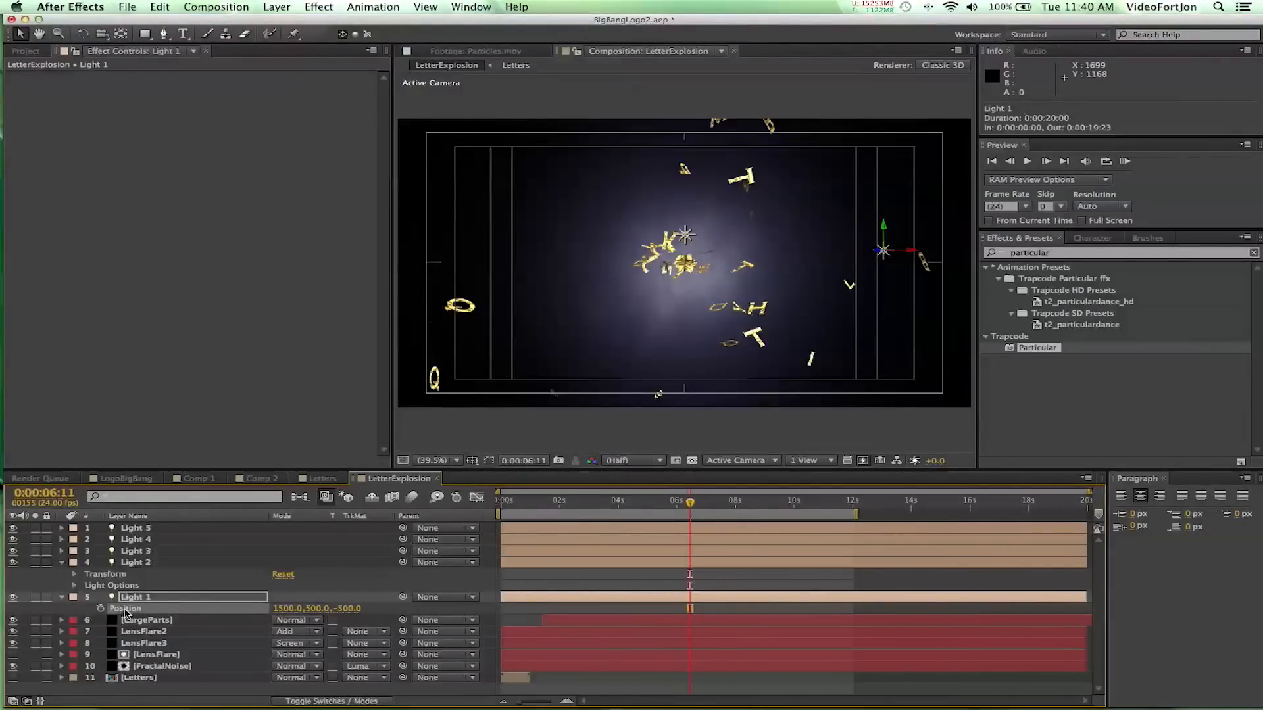
{"action": "left_click", "coordinate": [75, 575]}
{"action": "left_click", "coordinate": [126, 564]}
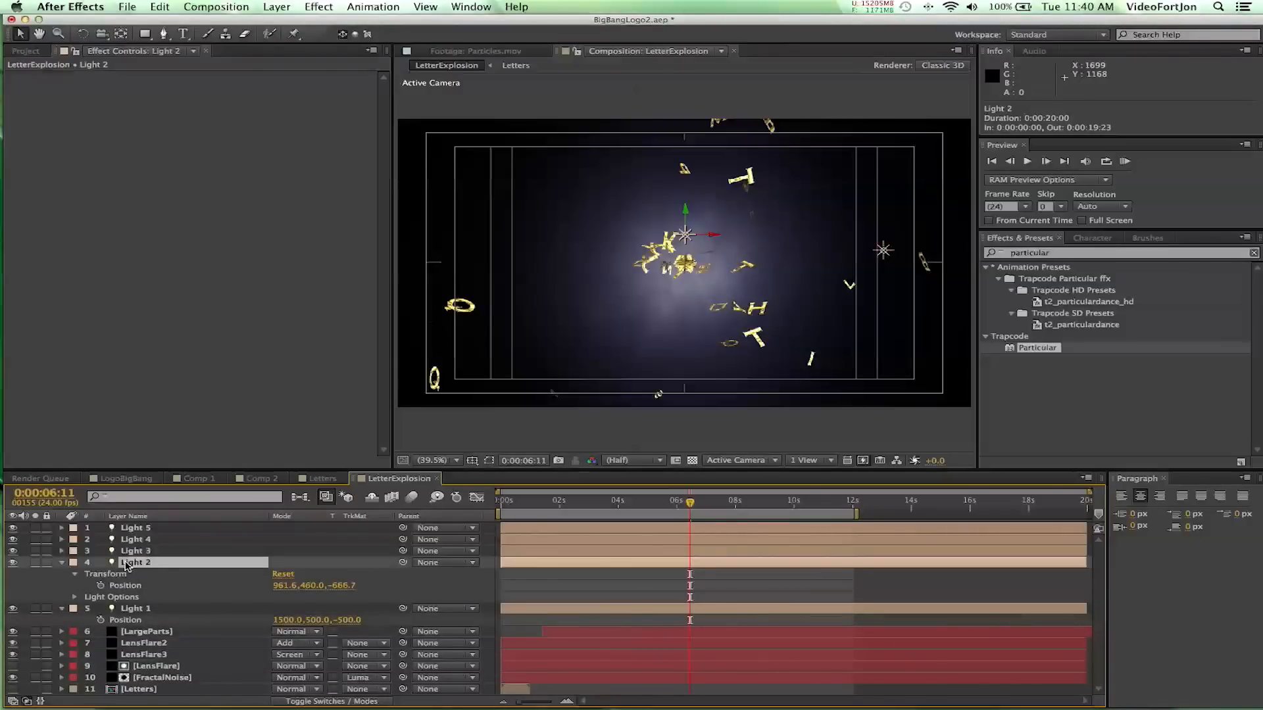
{"action": "key", "text": "p"}
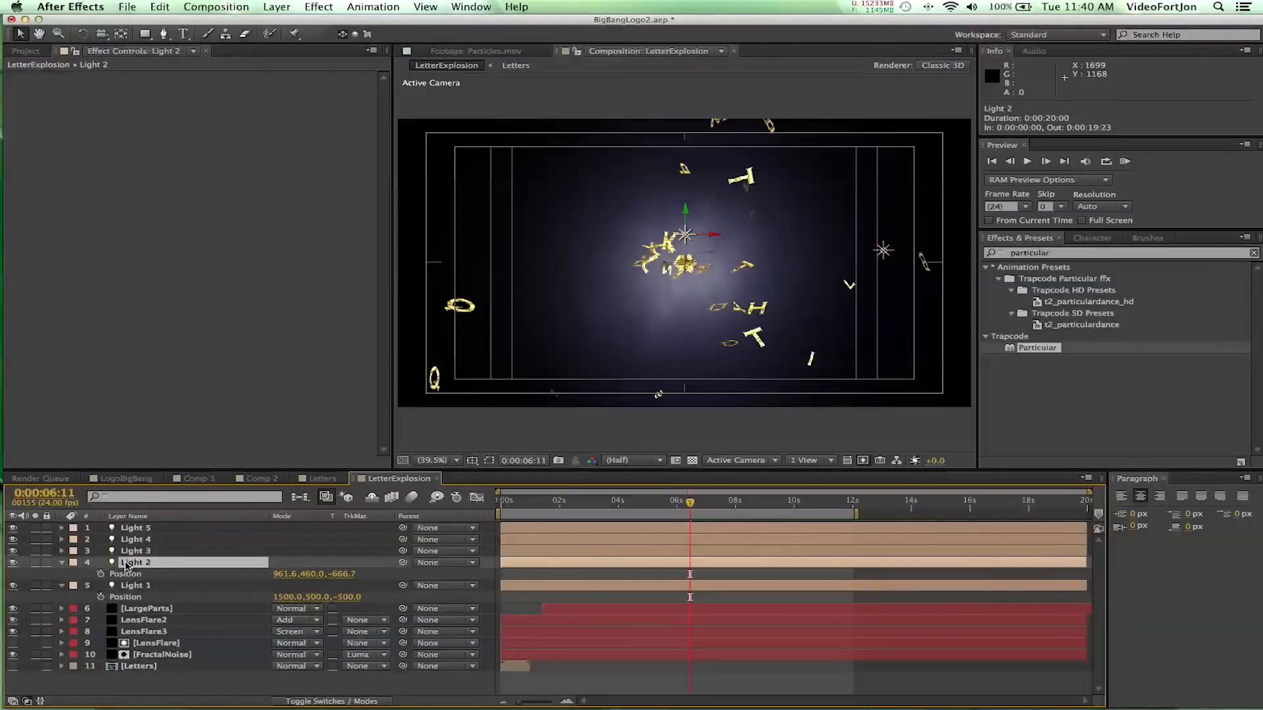
{"action": "key", "text": "ctrl+v"}
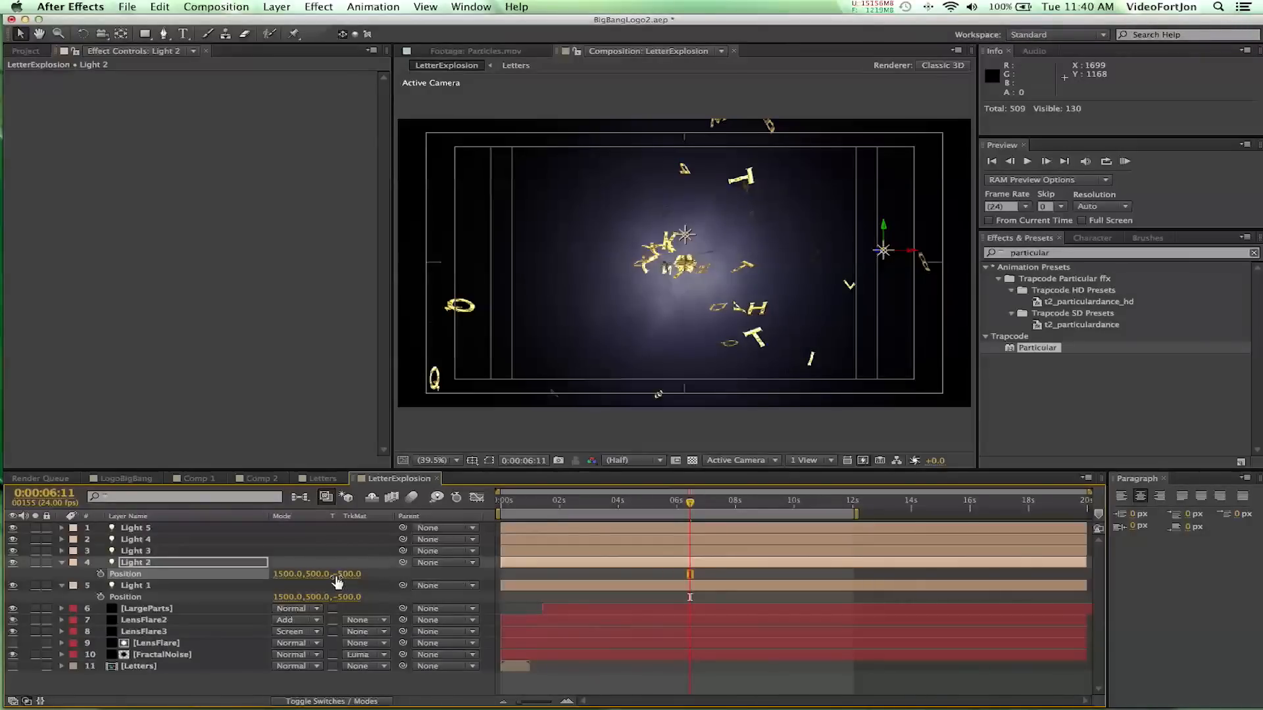
{"action": "left_click", "coordinate": [287, 576]}
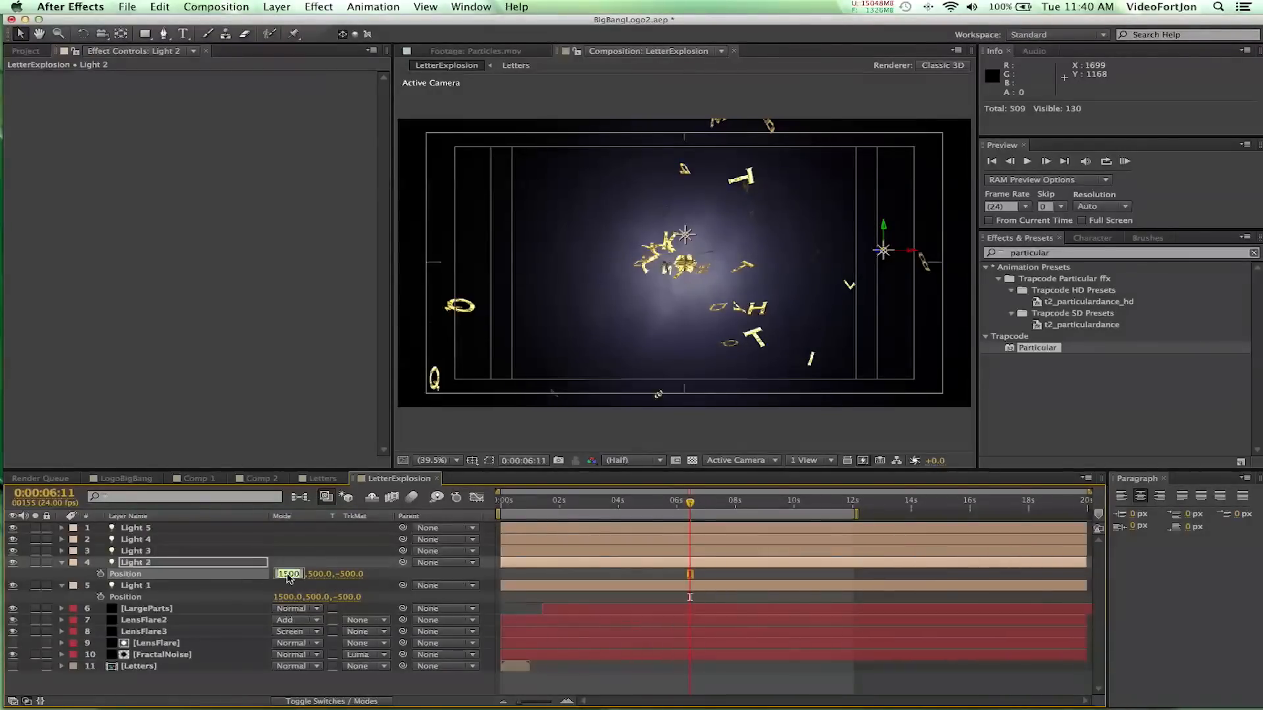
{"action": "type", "text": "380"}
{"action": "key", "text": "Return"}
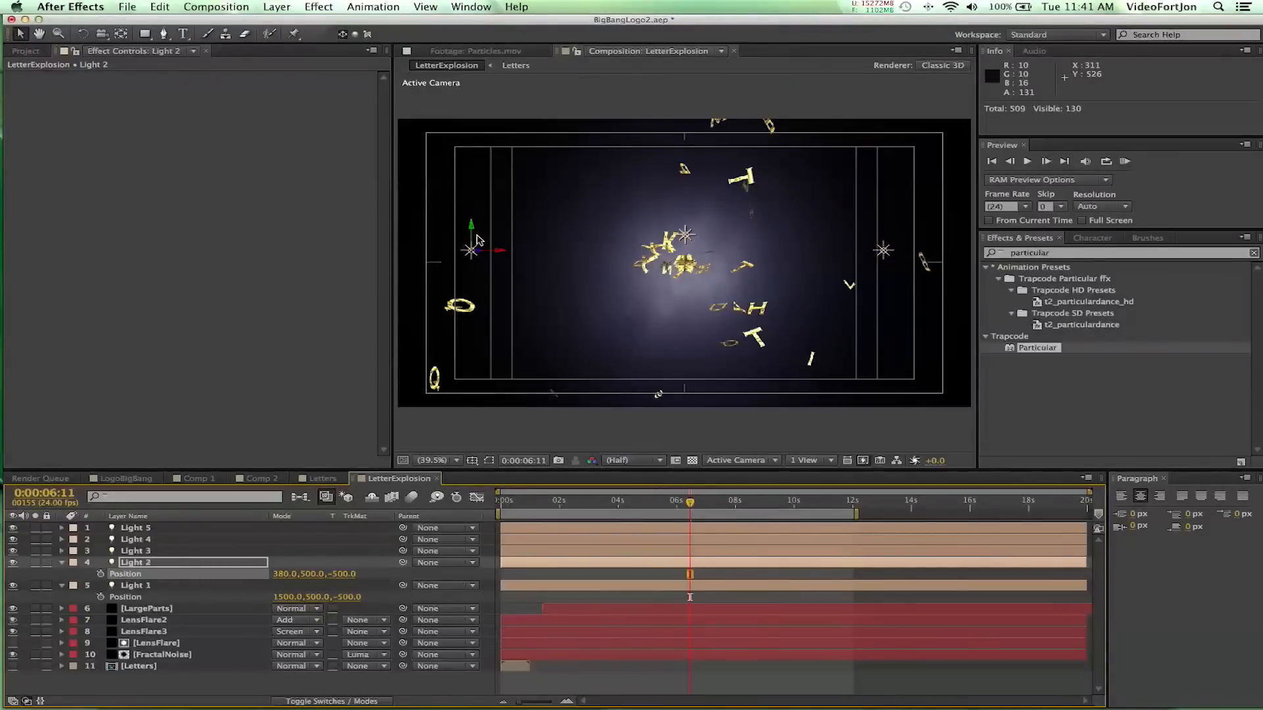
Copy Light 2's Position to Light 3 and change it to 960, 1000, -500
{"action": "left_click", "coordinate": [134, 579]}
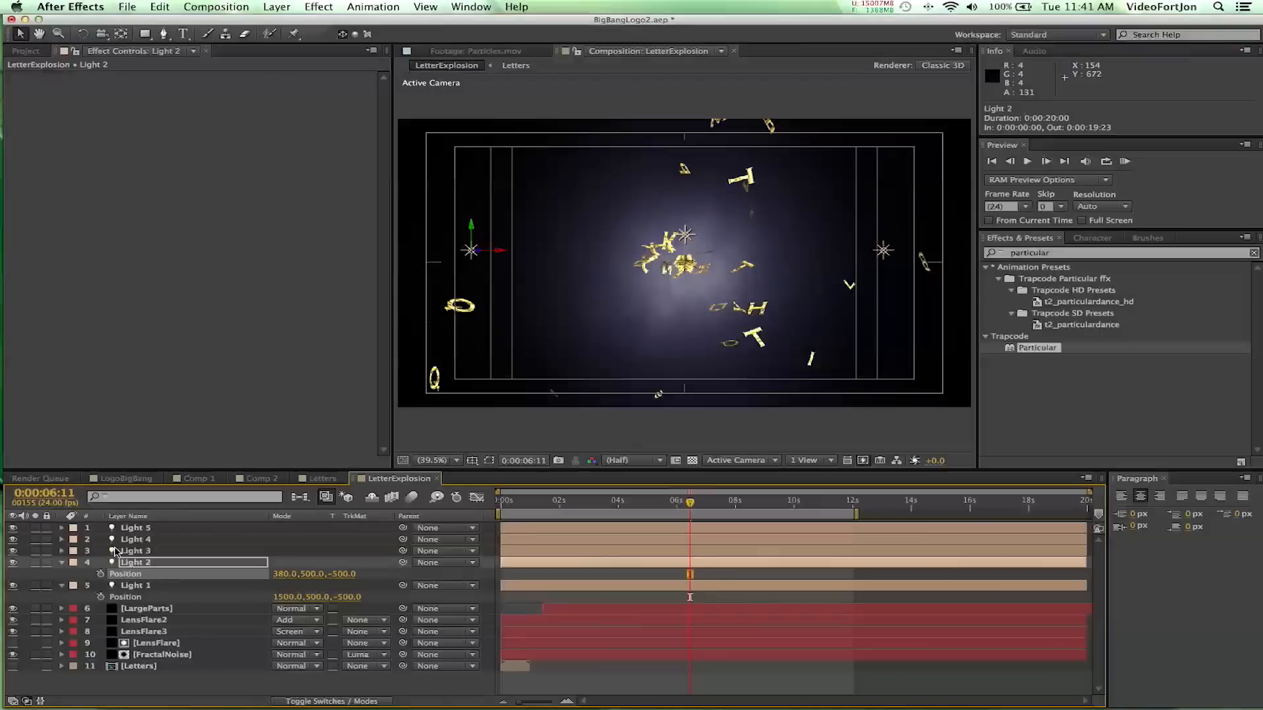
{"action": "left_click", "coordinate": [129, 554]}
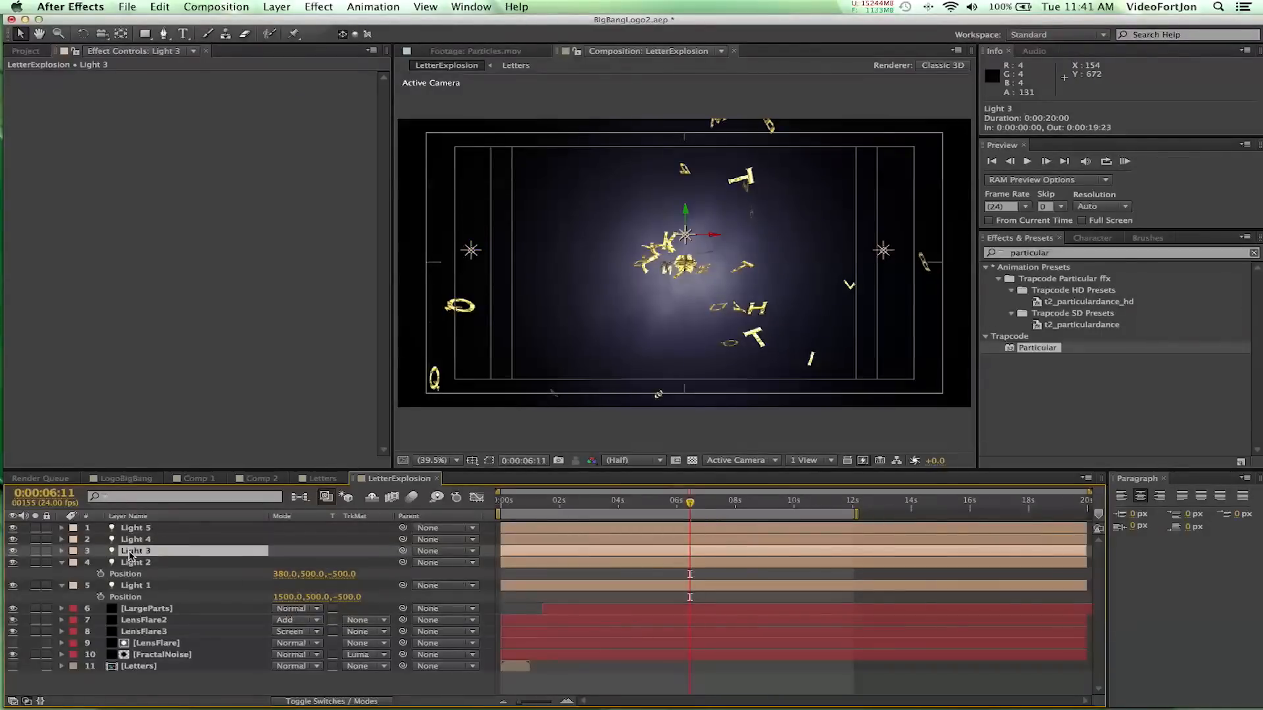
{"action": "key", "text": "p"}
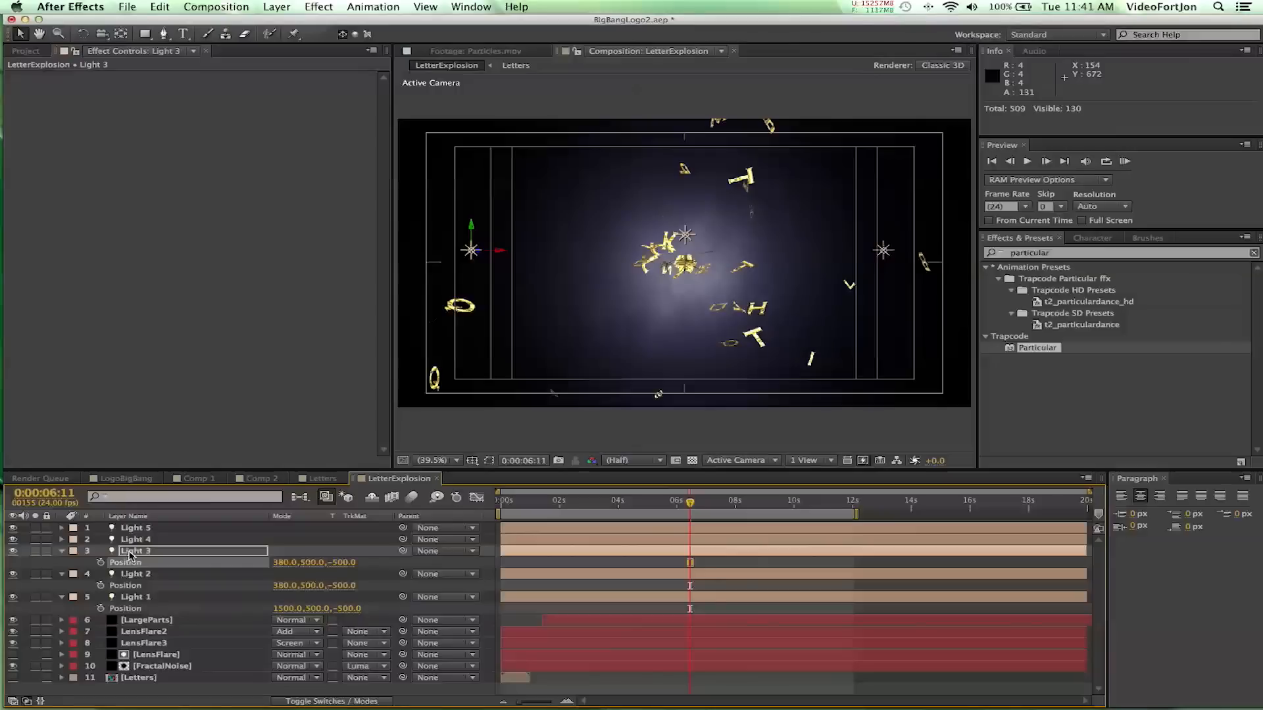
{"action": "left_click", "coordinate": [288, 564]}
{"action": "type", "text": "960"}
{"action": "key", "text": "Return"}
{"action": "left_click", "coordinate": [309, 561]}
{"action": "type", "text": "100"}
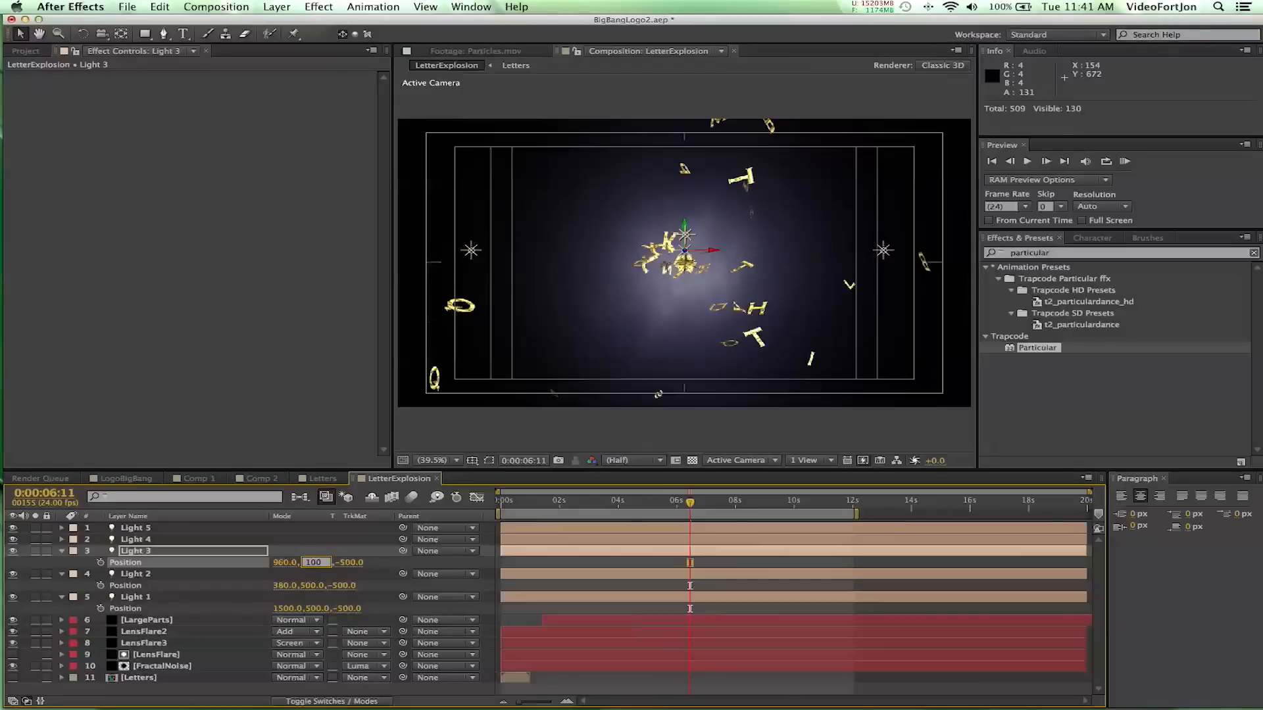
{"action": "key", "text": "Return"}
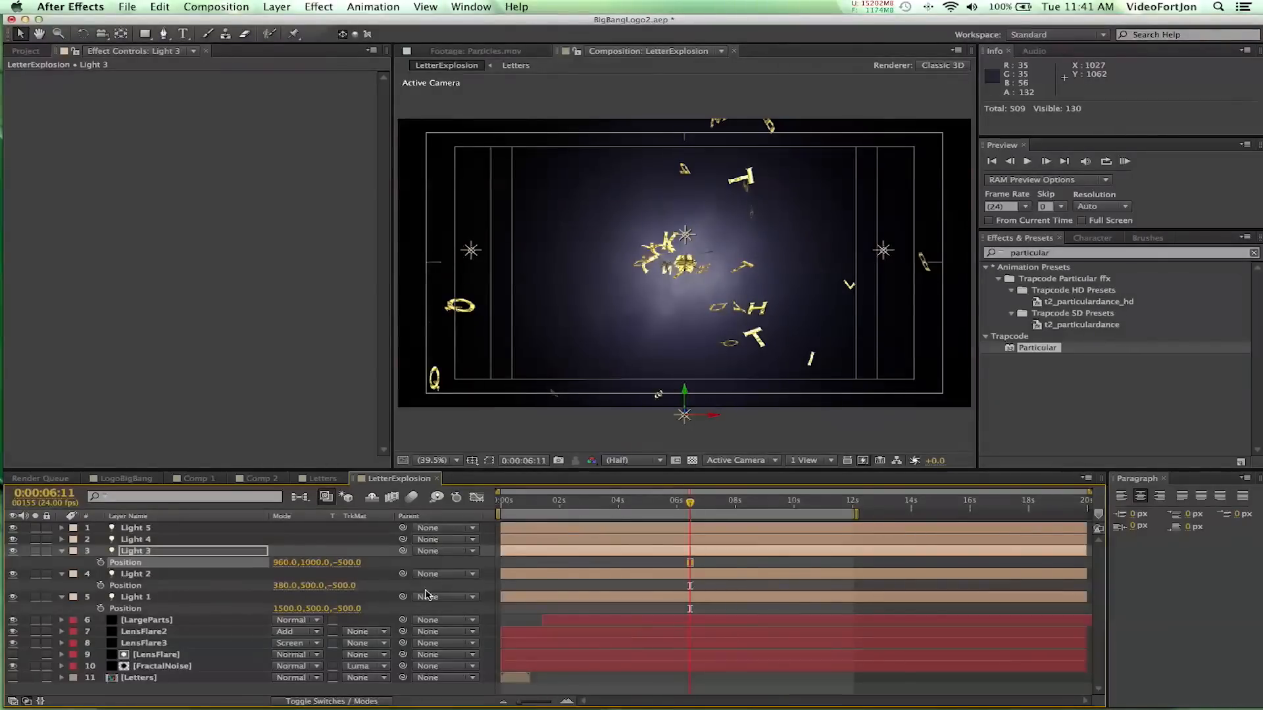
Copy Light 3's Position to Light 4 and set its Y value to 100, giving 960, 100, -500
{"action": "left_click", "coordinate": [140, 552]}
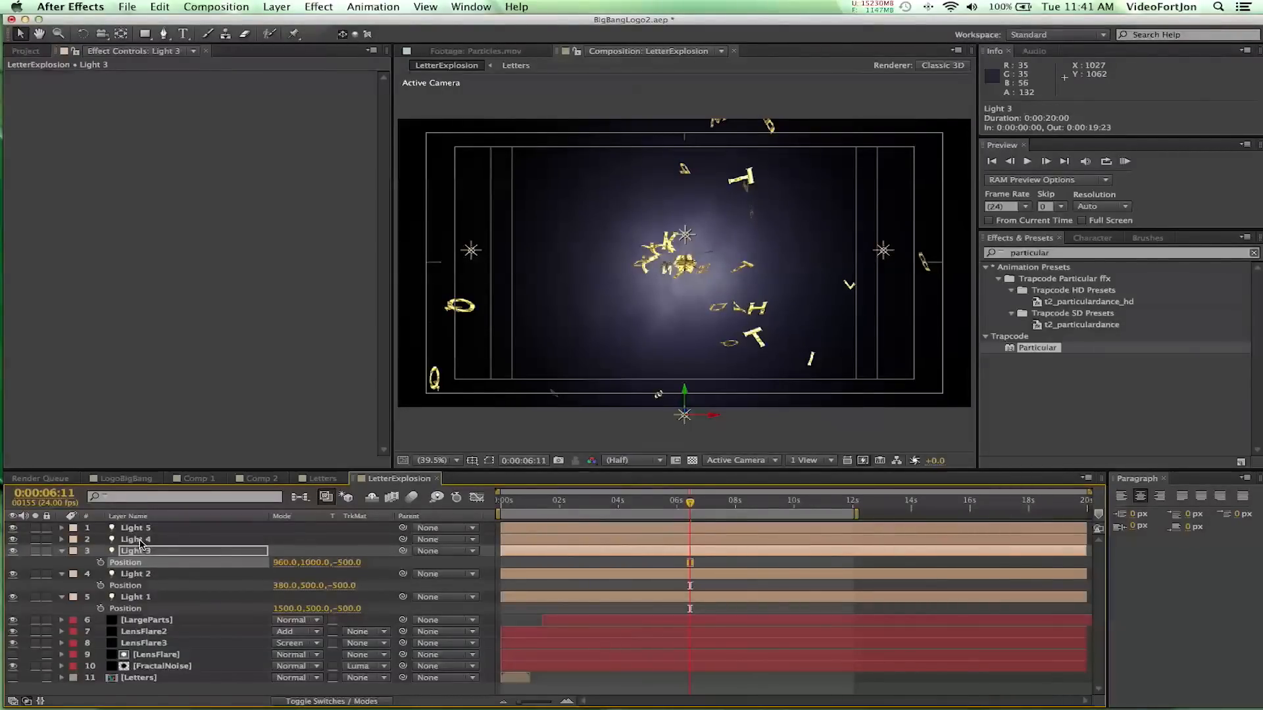
{"action": "left_click", "coordinate": [139, 540]}
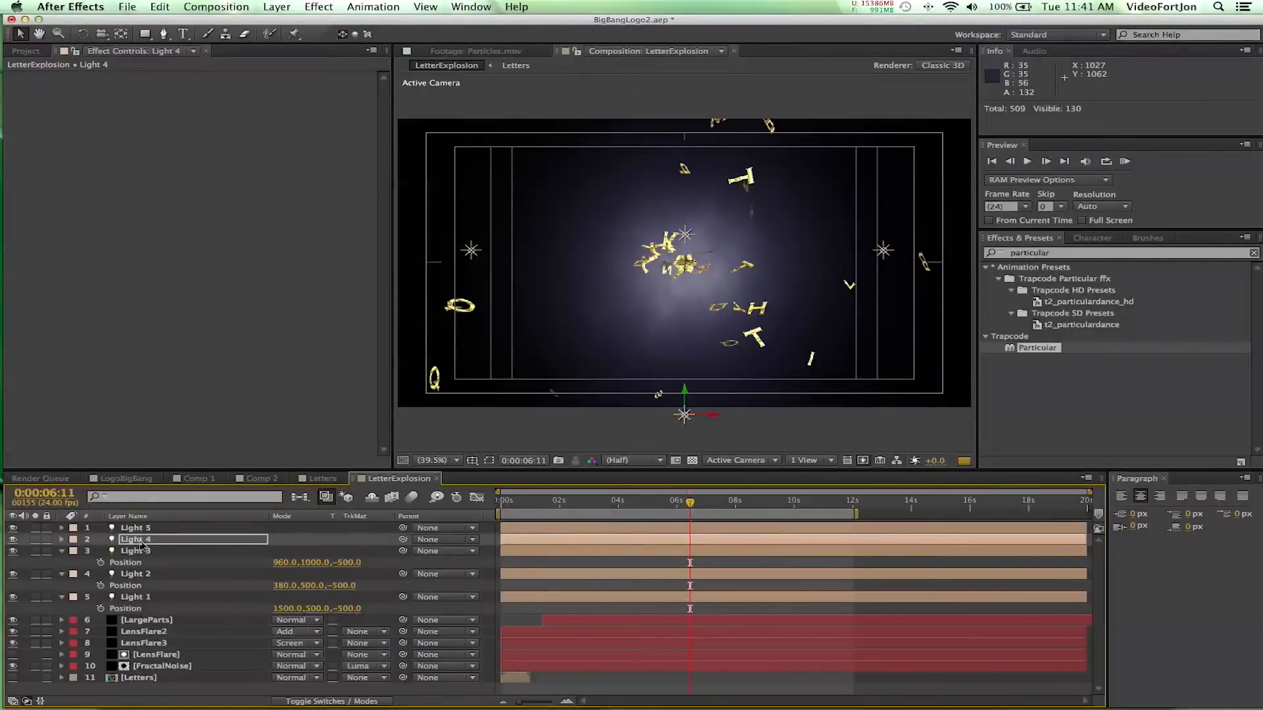
{"action": "key", "text": "p"}
{"action": "left_click", "coordinate": [310, 551]}
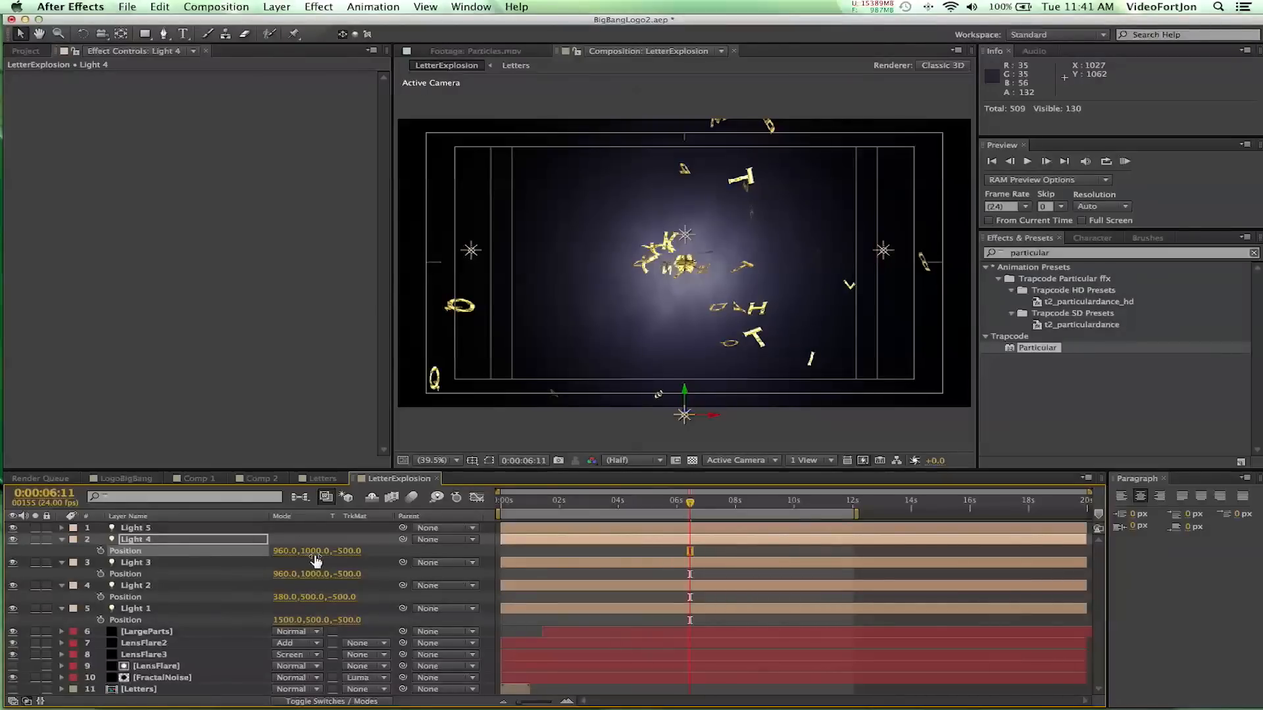
{"action": "type", "text": "1"}
{"action": "key", "text": "Return"}
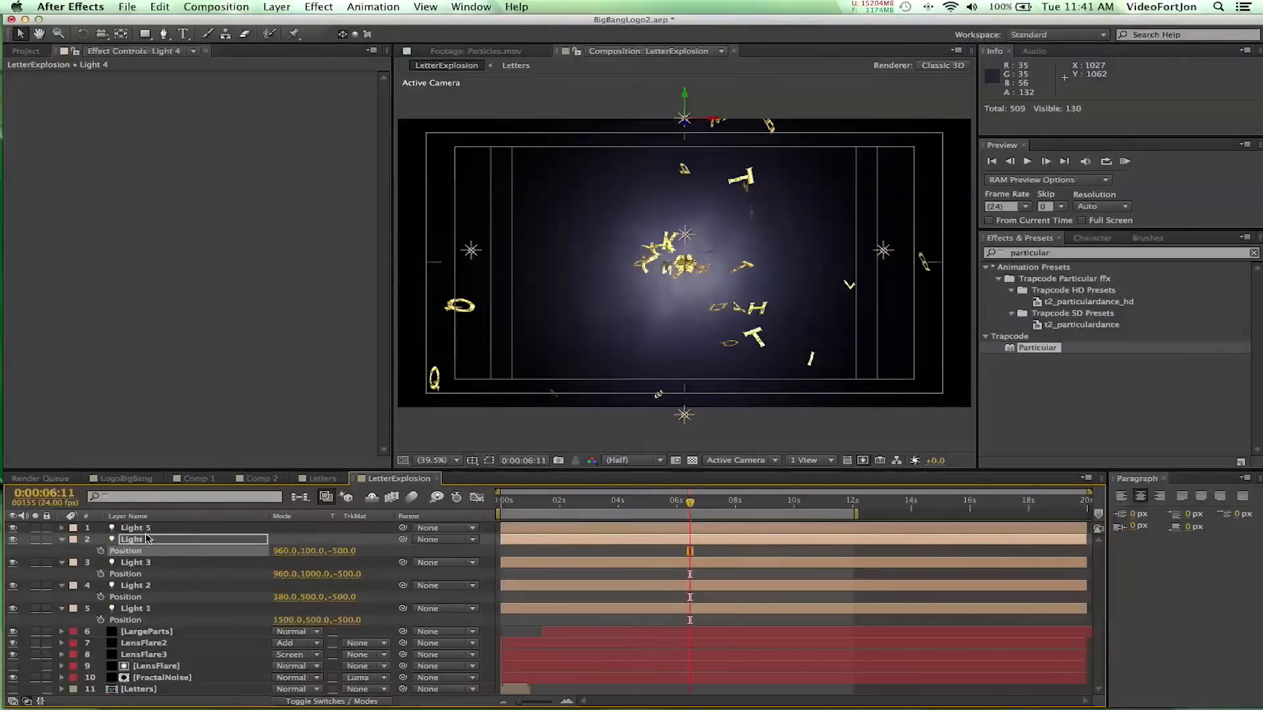
Set the Intensity of Light 5 to 150% in its Light Options
{"action": "left_click", "coordinate": [135, 529]}
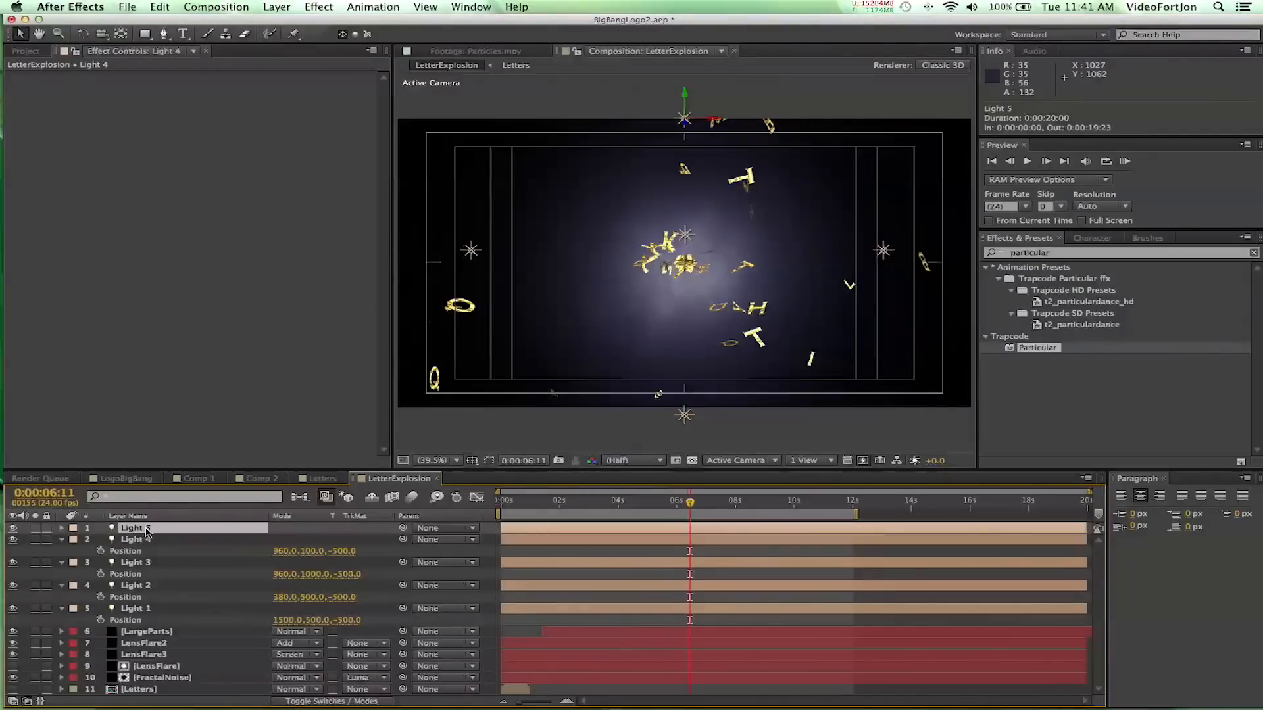
{"action": "left_click", "coordinate": [61, 529]}
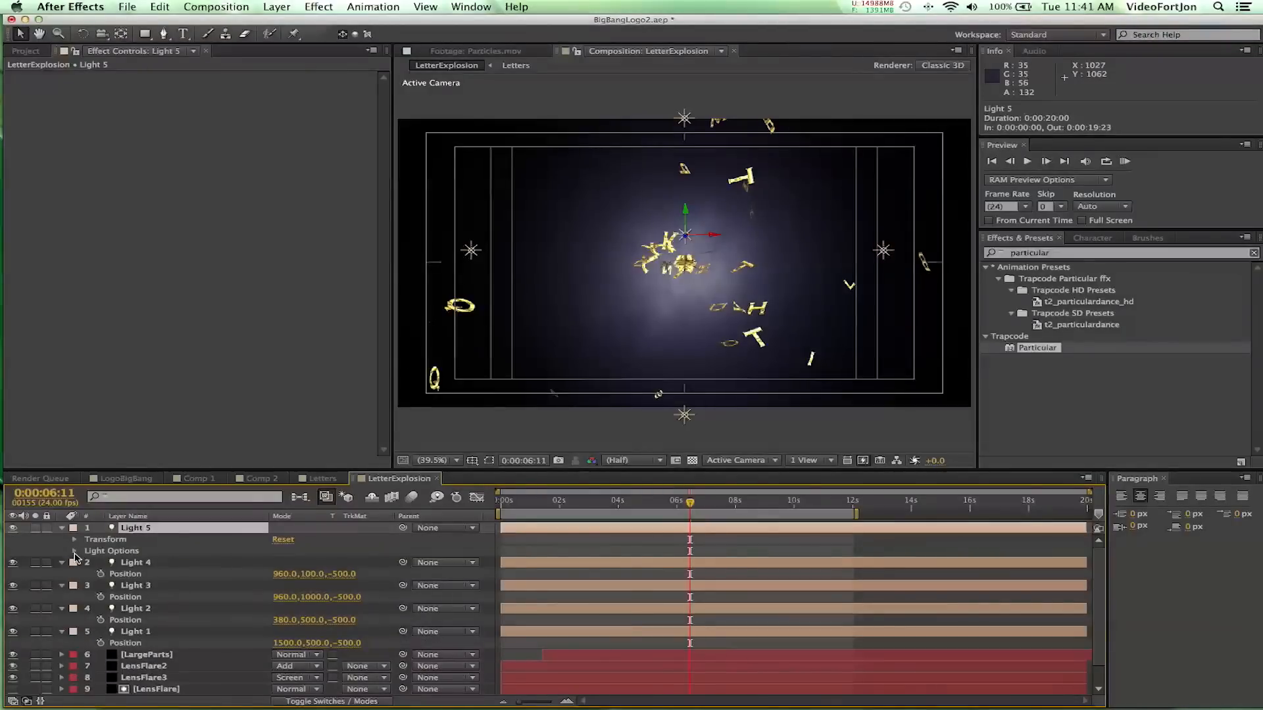
{"action": "left_click", "coordinate": [75, 552]}
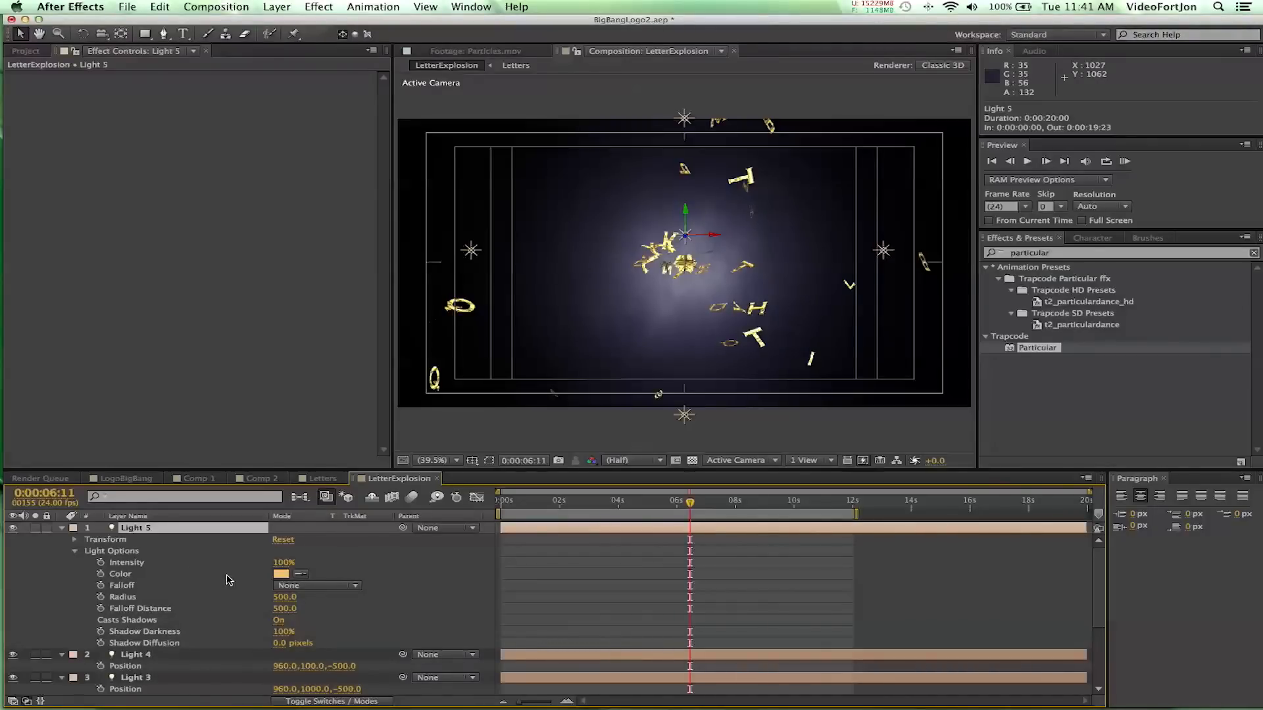
{"action": "left_click", "coordinate": [283, 562]}
{"action": "type", "text": "150"}
{"action": "key", "text": "Return"}
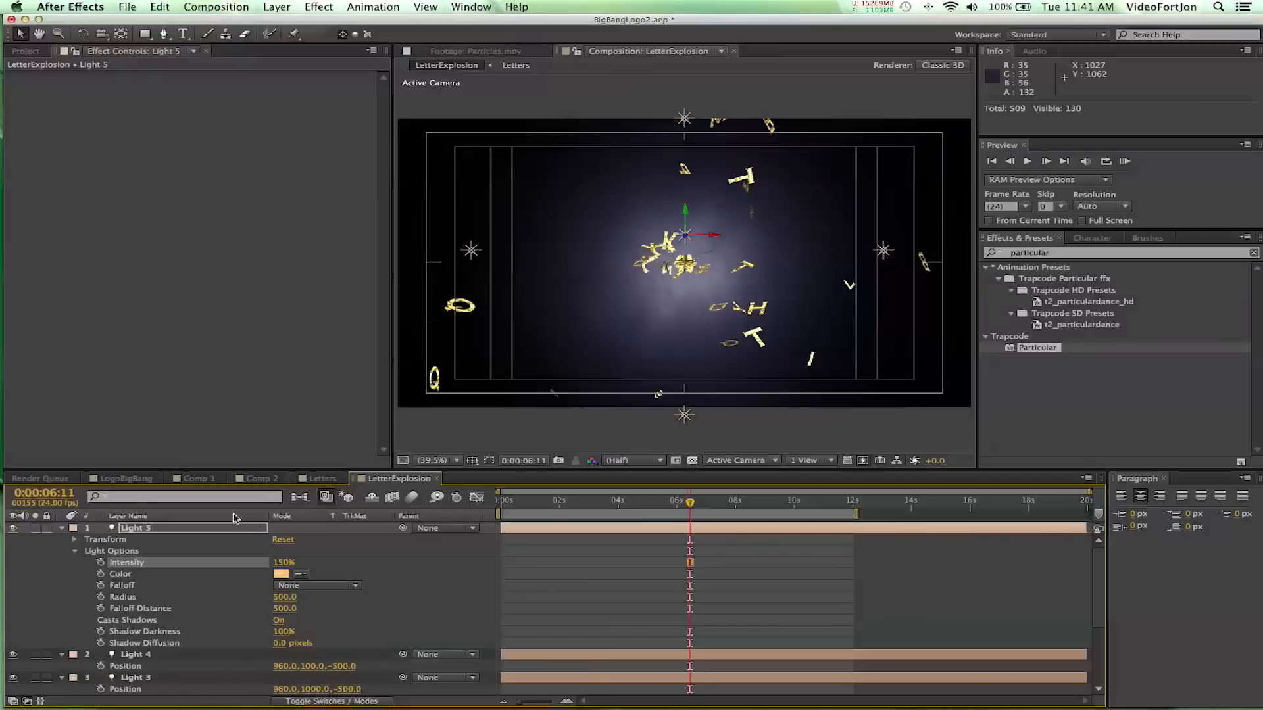
Set the Position of Light 5 to 960, 540, -2000
{"action": "left_click", "coordinate": [76, 540]}
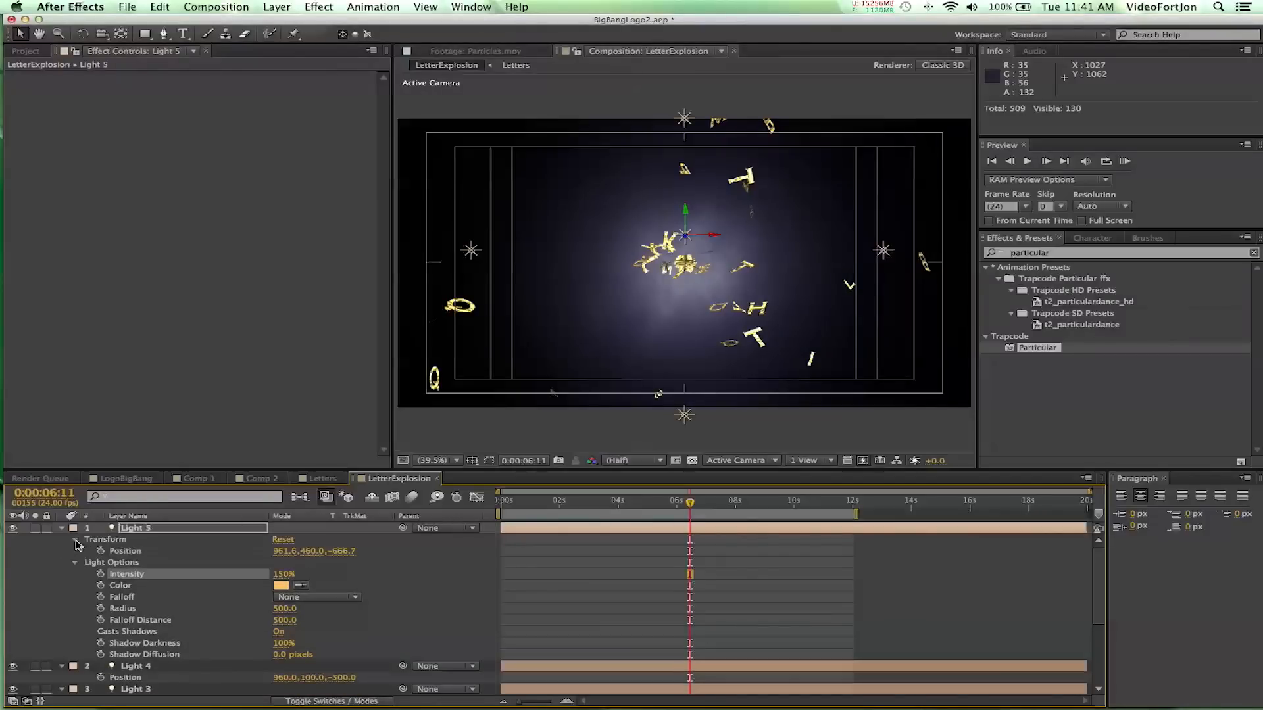
{"action": "left_click", "coordinate": [284, 552]}
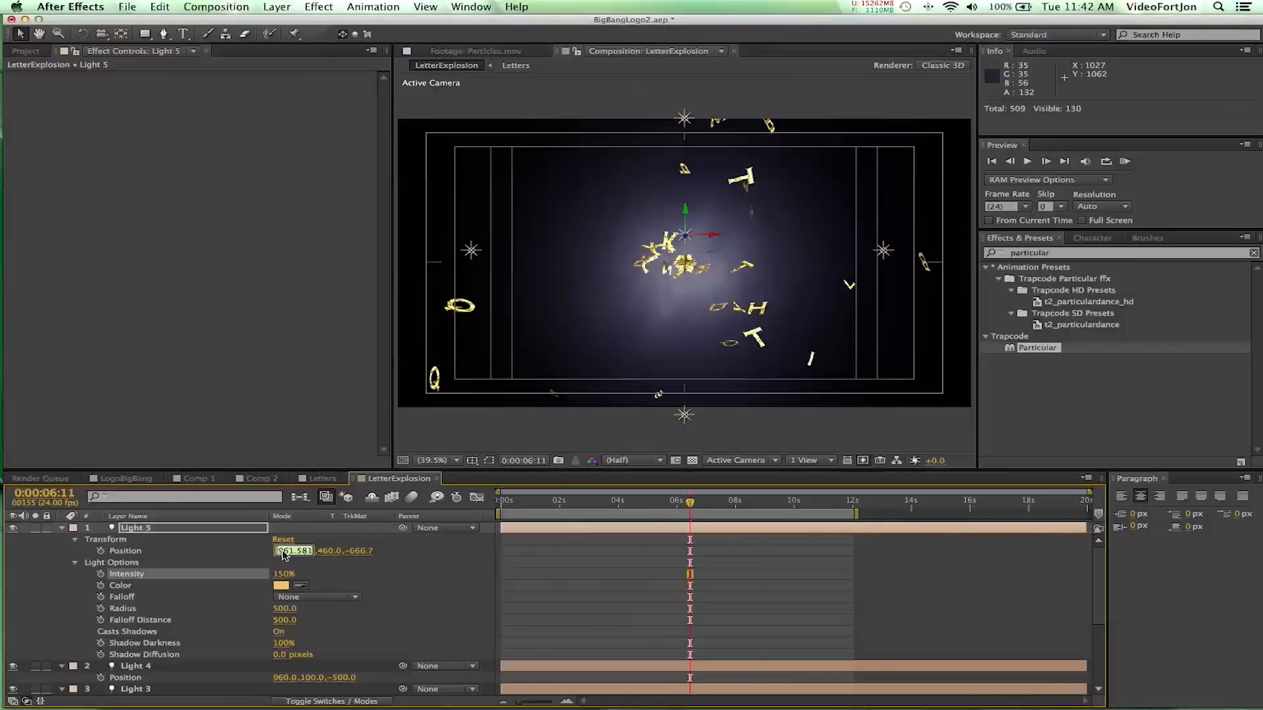
{"action": "type", "text": "960"}
{"action": "key", "text": "Tab"}
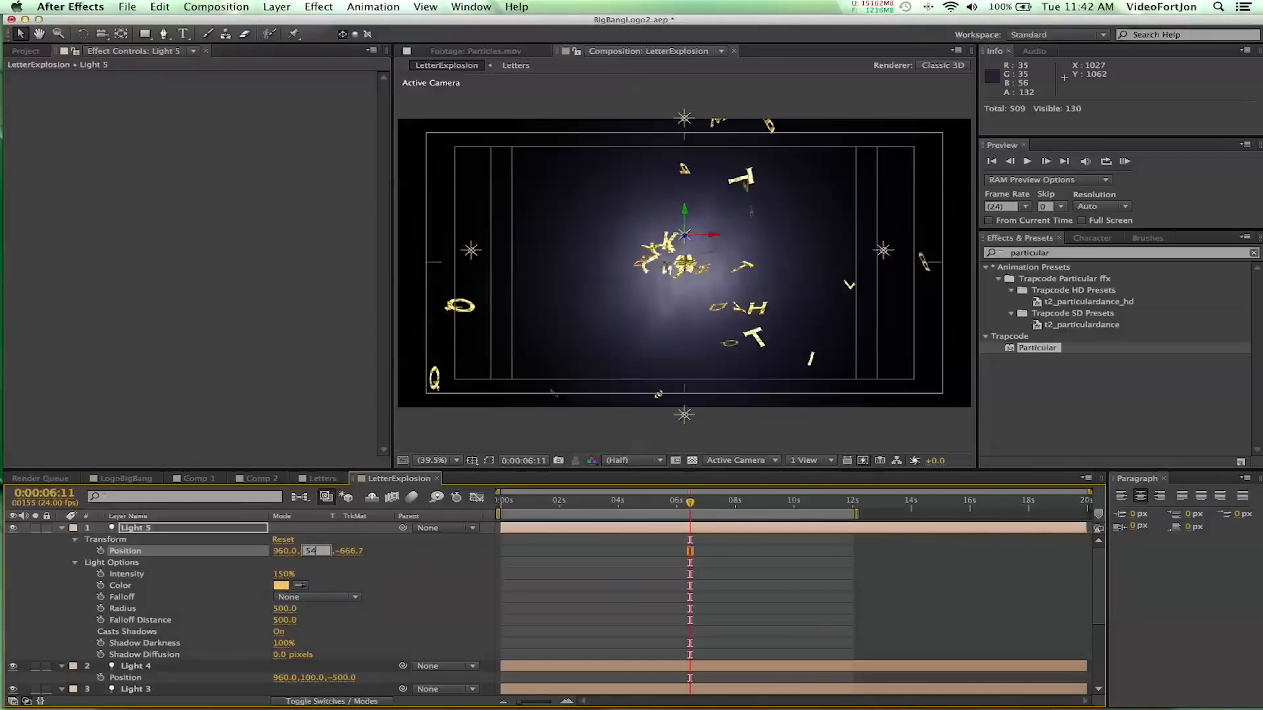
{"action": "key", "text": "Tab"}
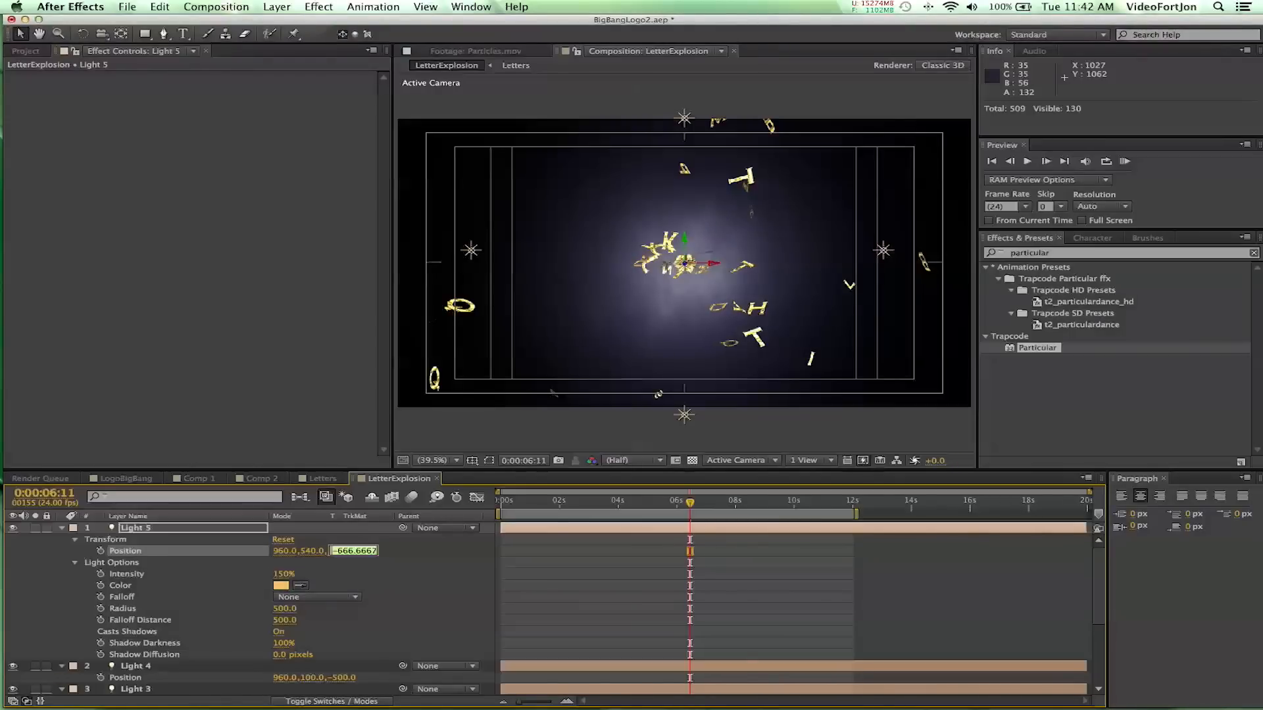
{"action": "type", "text": "-2000"}
{"action": "key", "text": "Return"}
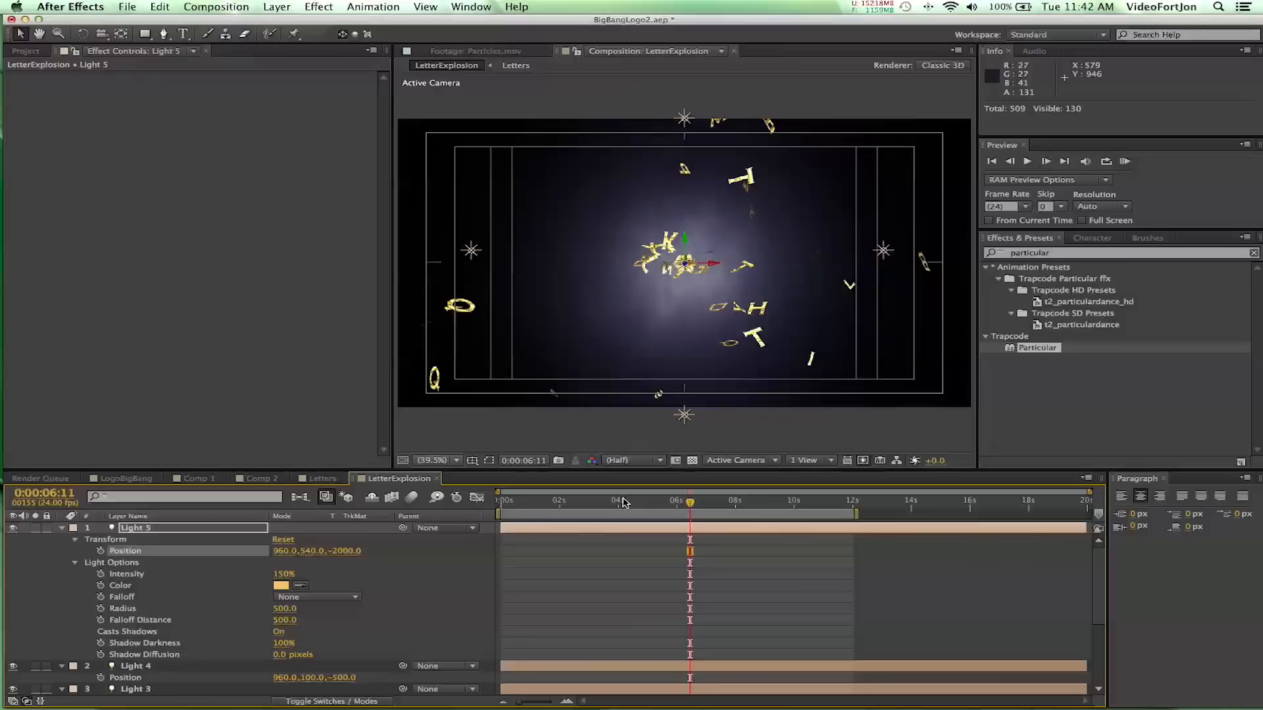
Collapse the open properties of all five light layers in the LetterExplosion timeline
{"action": "left_click", "coordinate": [652, 503]}
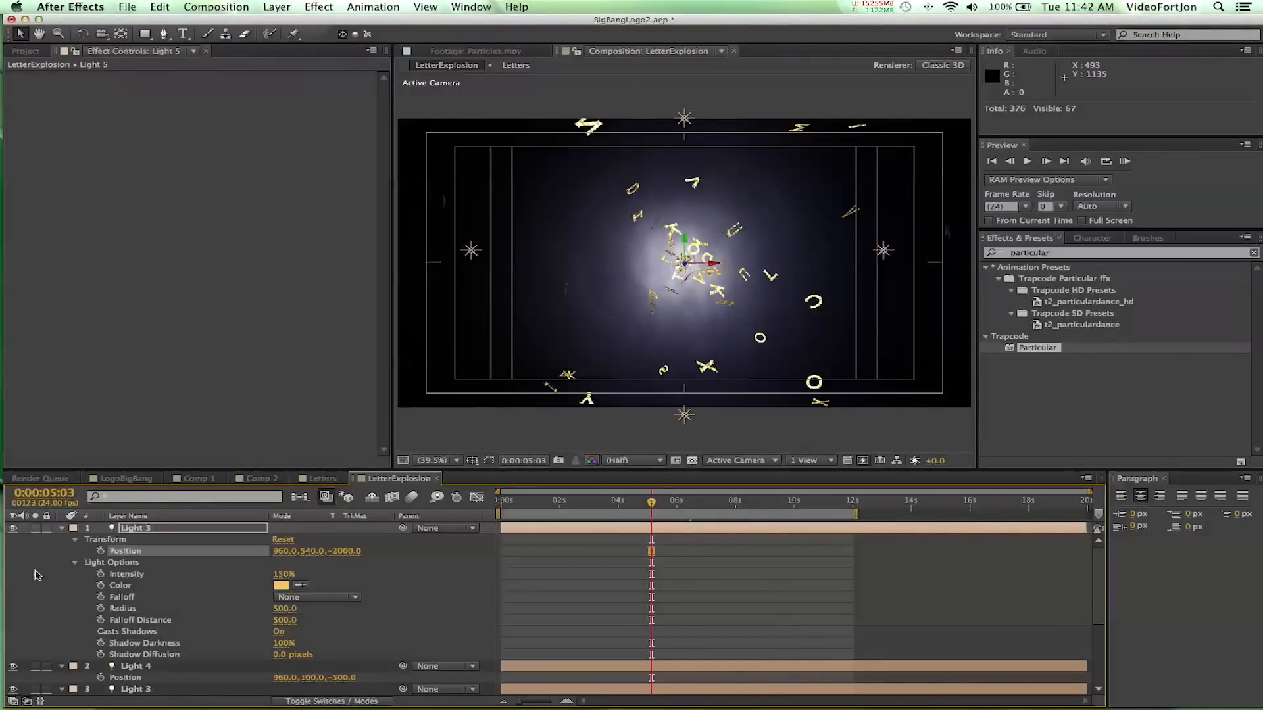
{"action": "left_click", "coordinate": [62, 528]}
{"action": "left_click", "coordinate": [61, 539]}
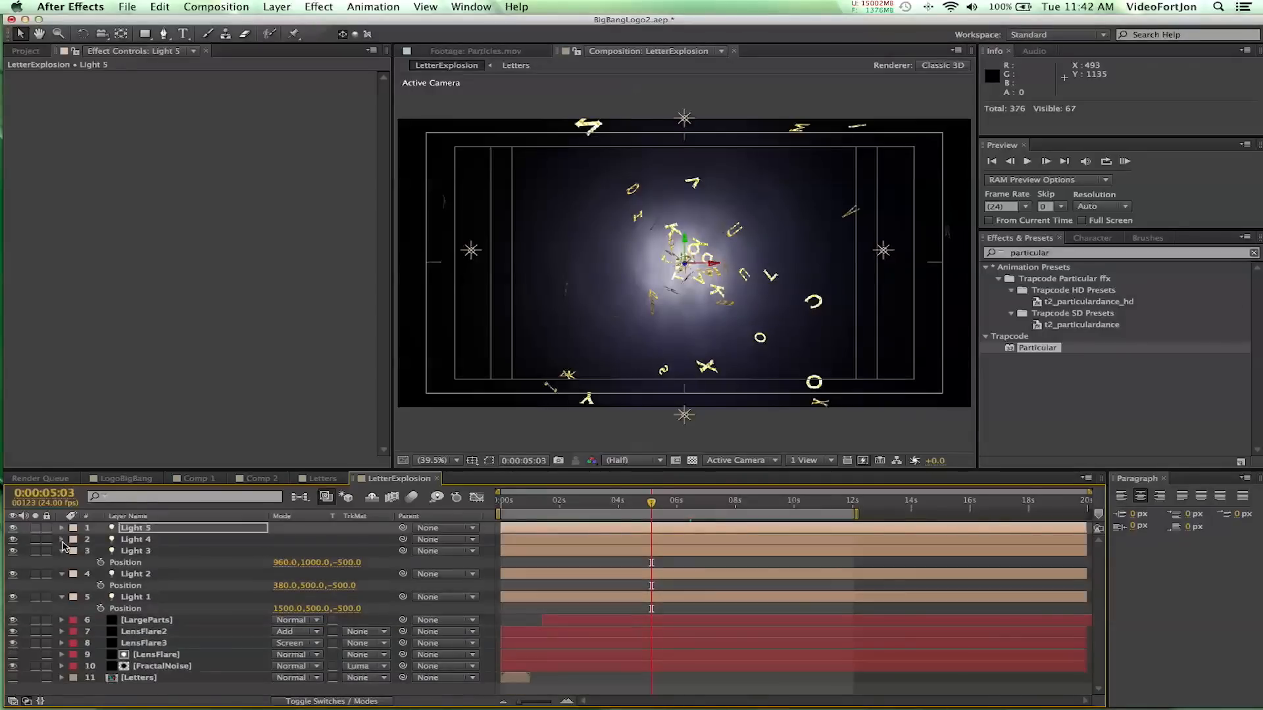
{"action": "left_click", "coordinate": [61, 551]}
{"action": "left_click", "coordinate": [62, 562]}
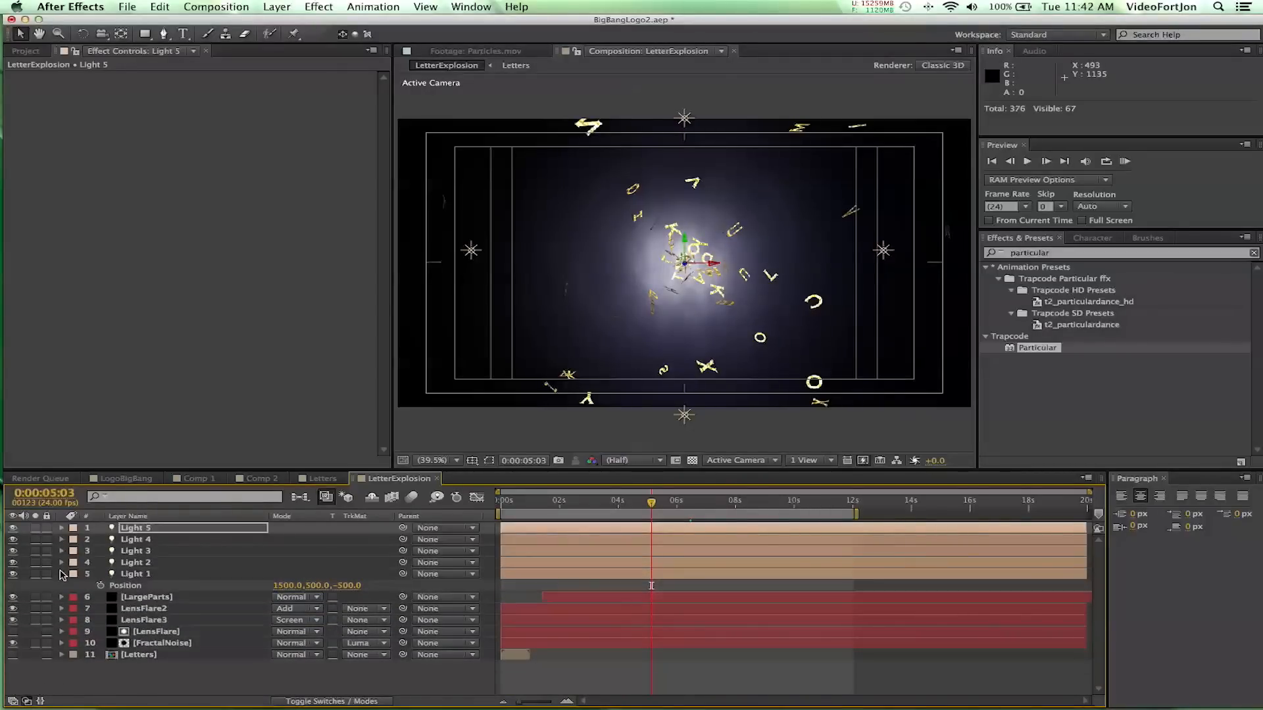
{"action": "left_click", "coordinate": [61, 574]}
Mark Light 1 through Light 5 as shy and hide the shy layers from the timeline
{"action": "left_click", "coordinate": [152, 574]}
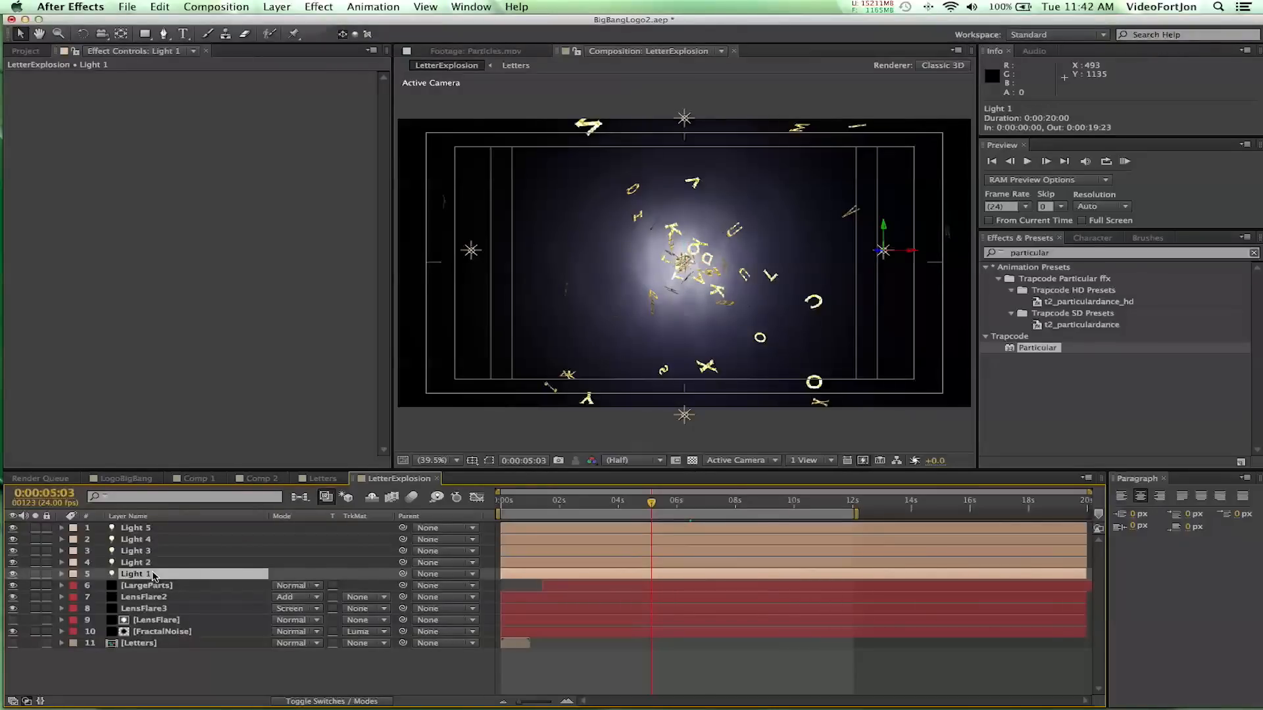
{"action": "left_click", "coordinate": [144, 527], "text": "shift"}
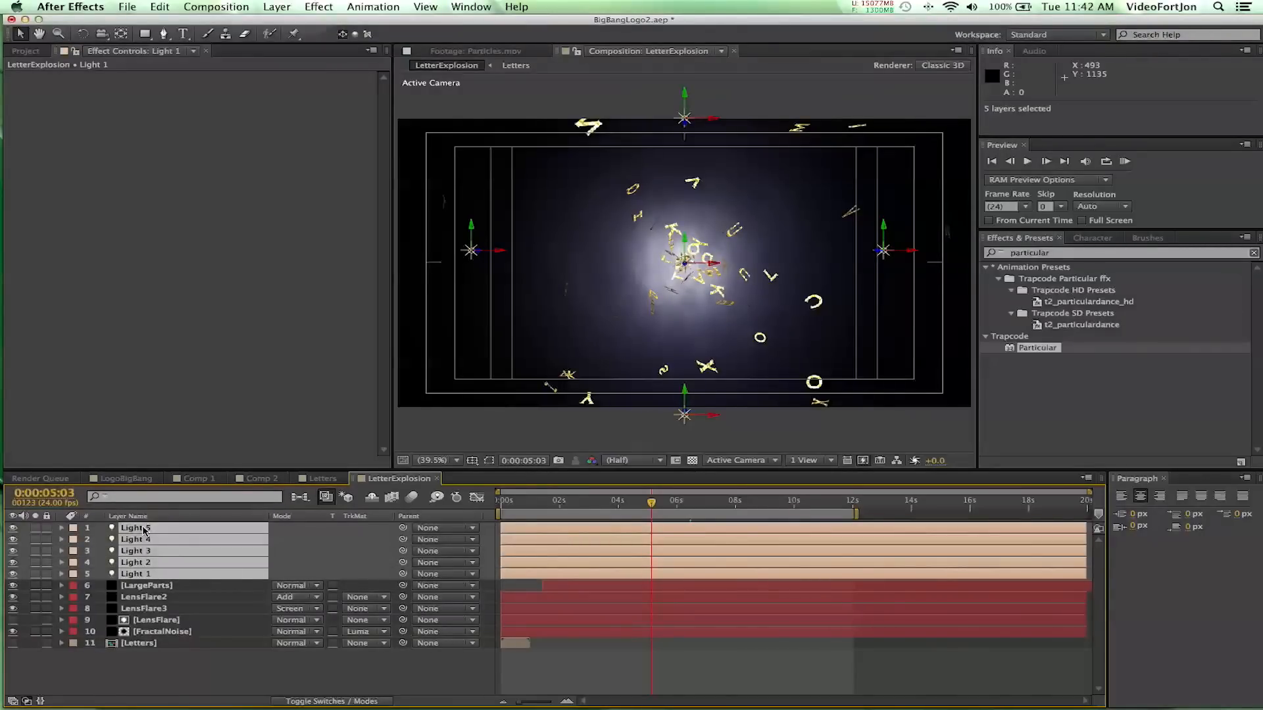
{"action": "left_click", "coordinate": [308, 702]}
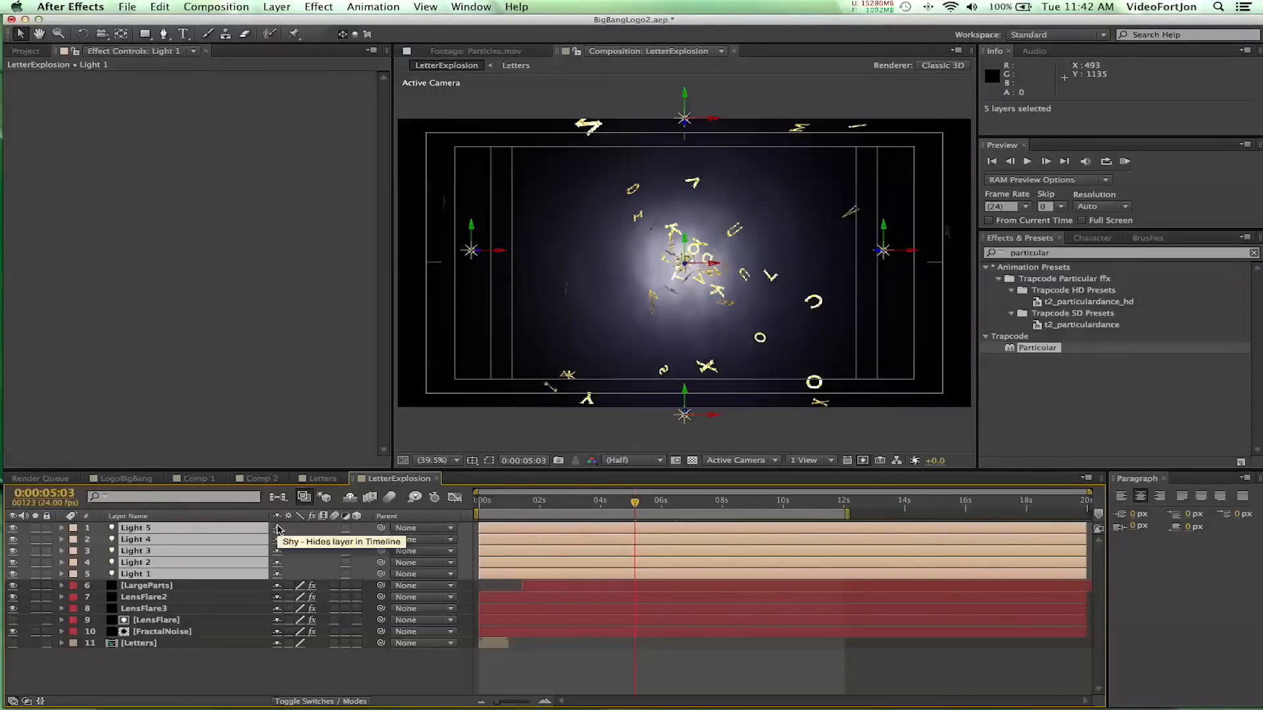
{"action": "left_click_drag", "start_coordinate": [277, 527], "coordinate": [275, 566]}
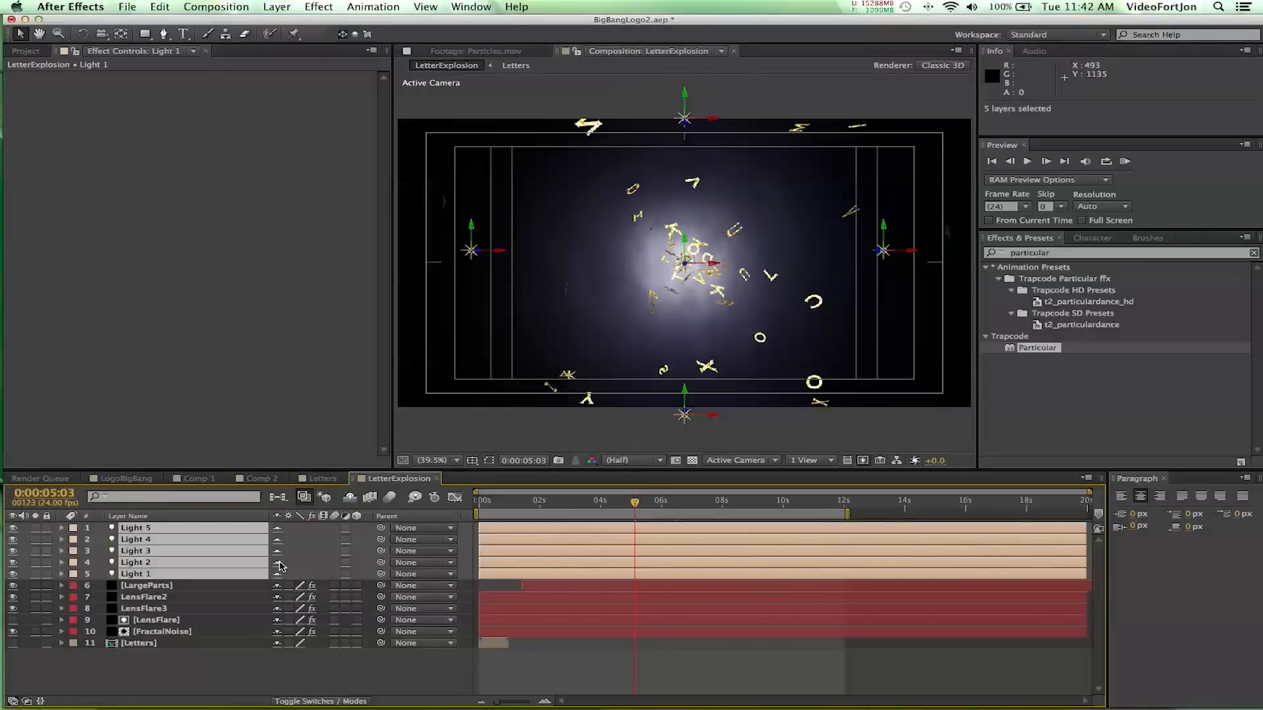
{"action": "left_click", "coordinate": [350, 497]}
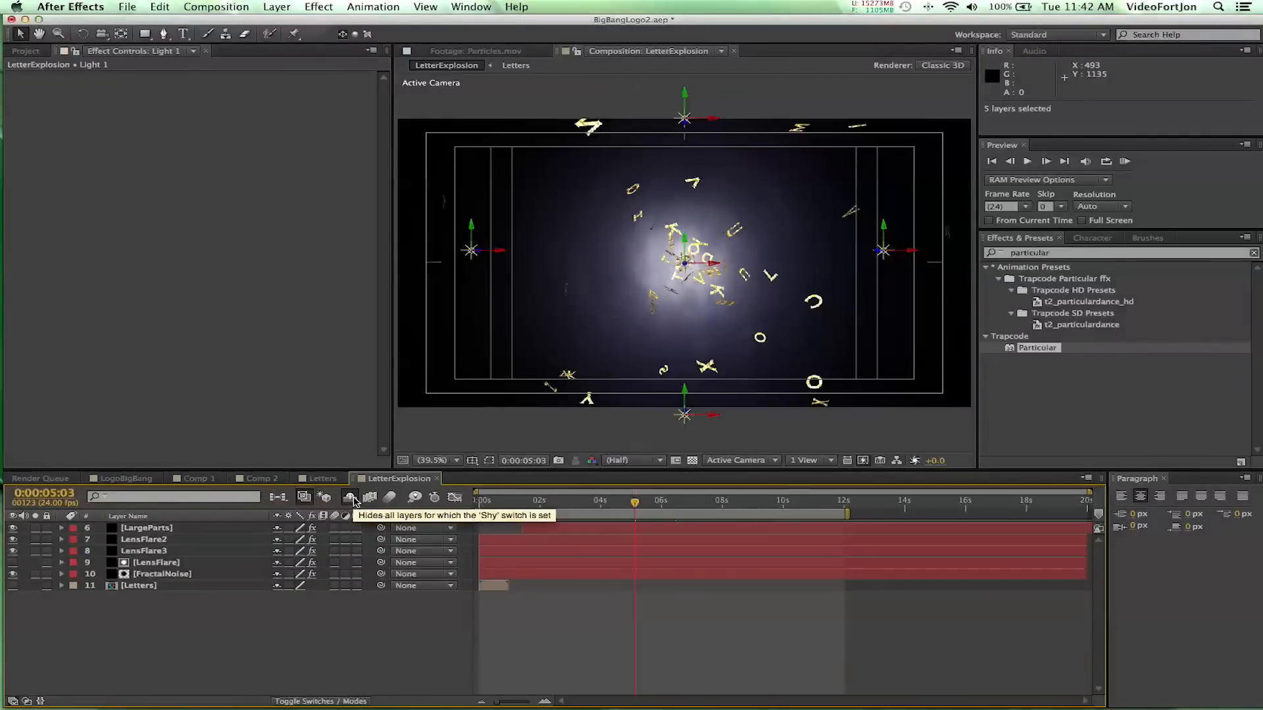
{"action": "left_click", "coordinate": [202, 644]}
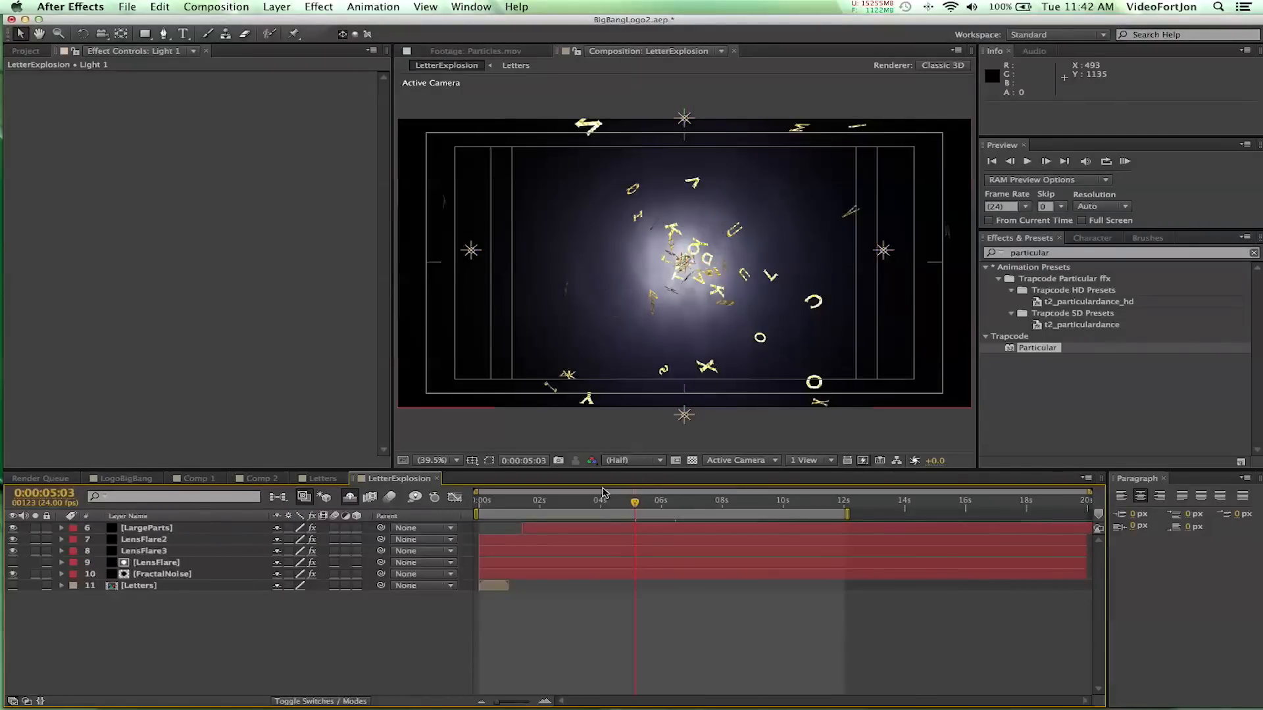
Check the letter burst at a few times up to 0:00:04:07 and duplicate the LargeParts layer
{"action": "left_click", "coordinate": [565, 442]}
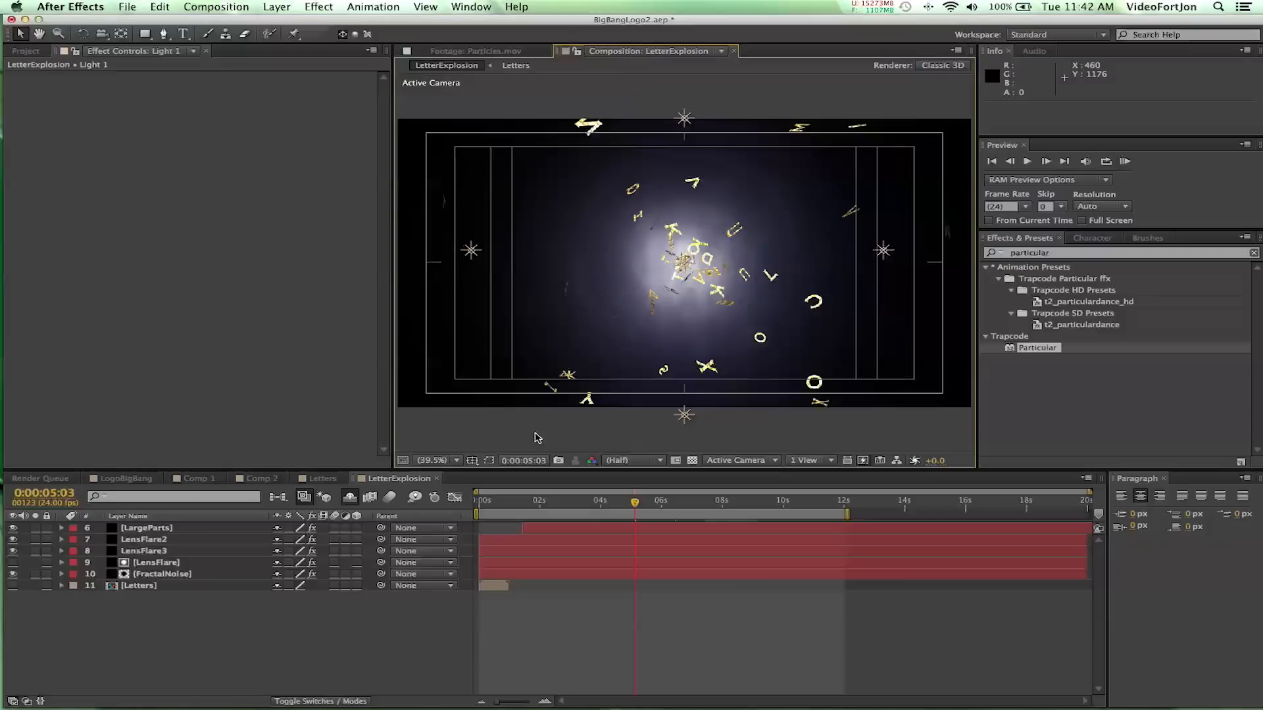
{"action": "left_click", "coordinate": [570, 501]}
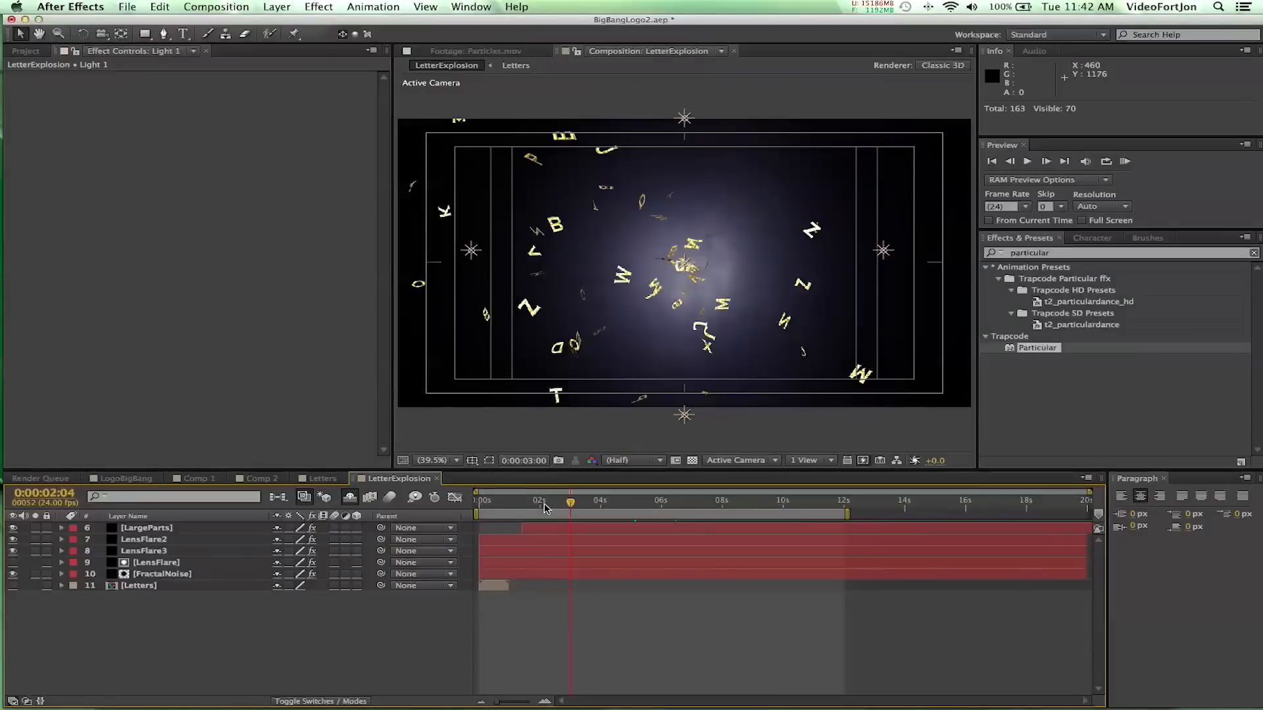
{"action": "left_click", "coordinate": [545, 504]}
{"action": "left_click", "coordinate": [609, 503]}
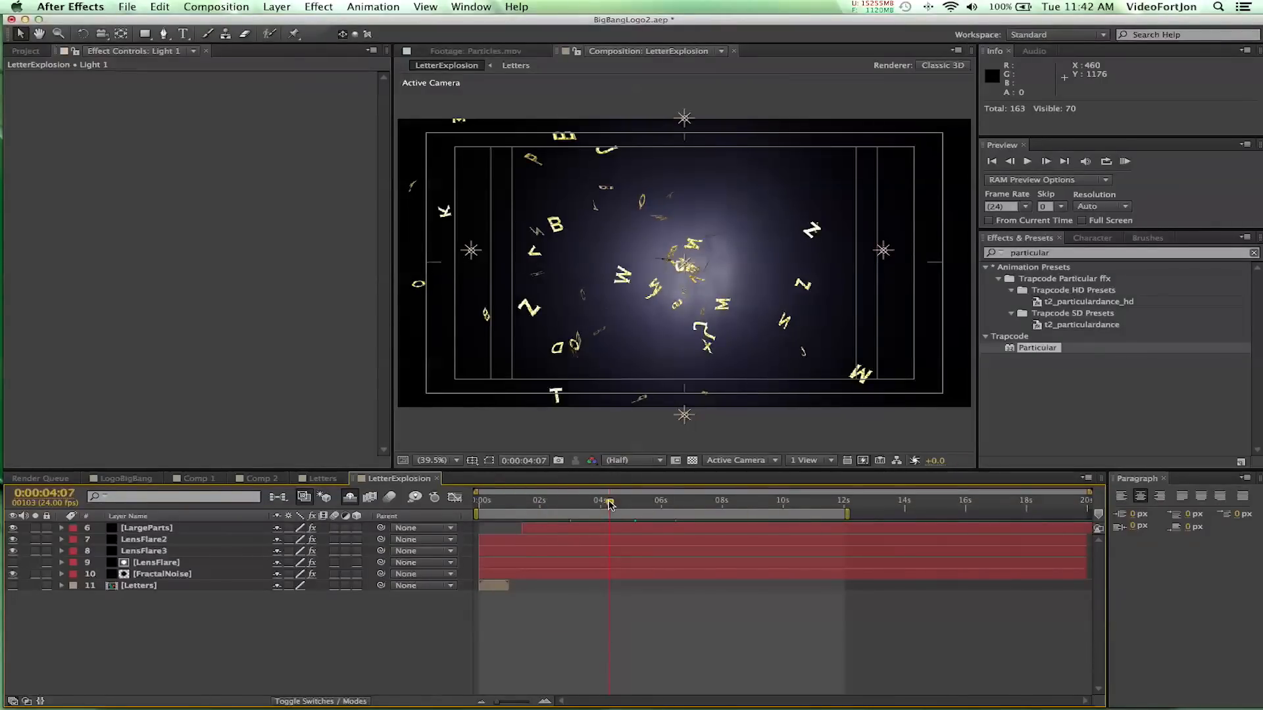
{"action": "left_click", "coordinate": [137, 530]}
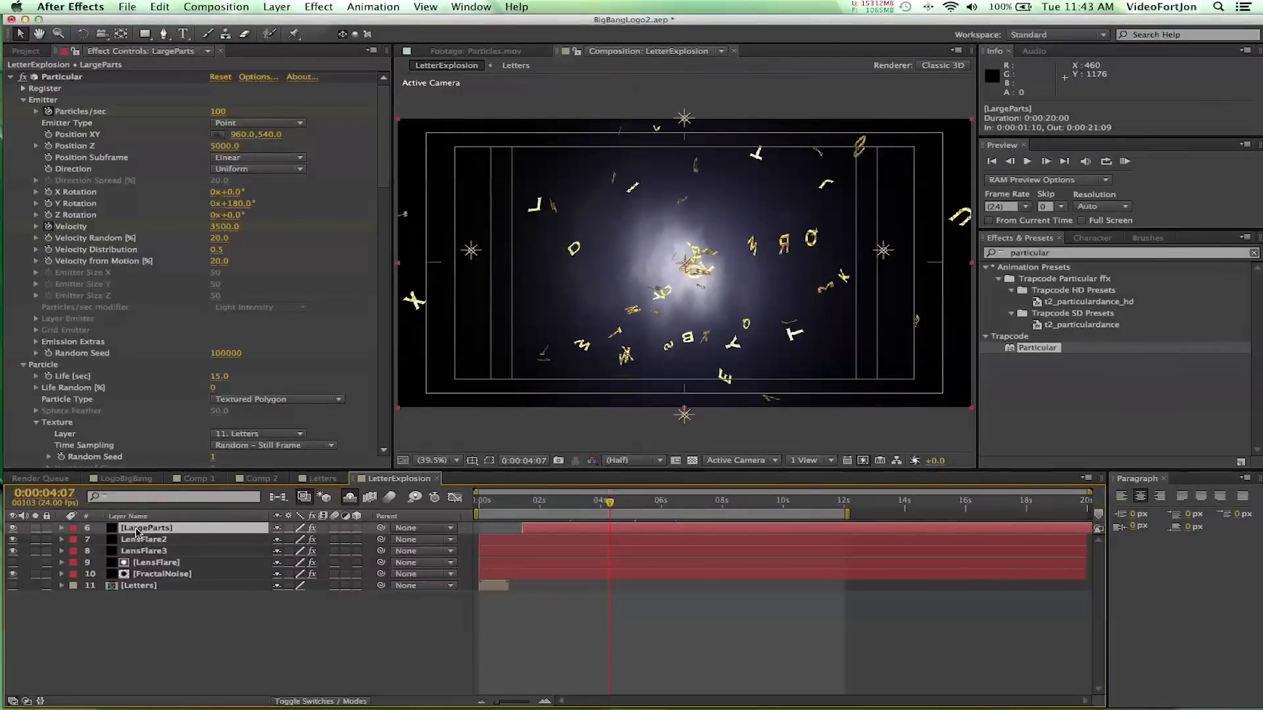
{"action": "key", "text": "super+d"}
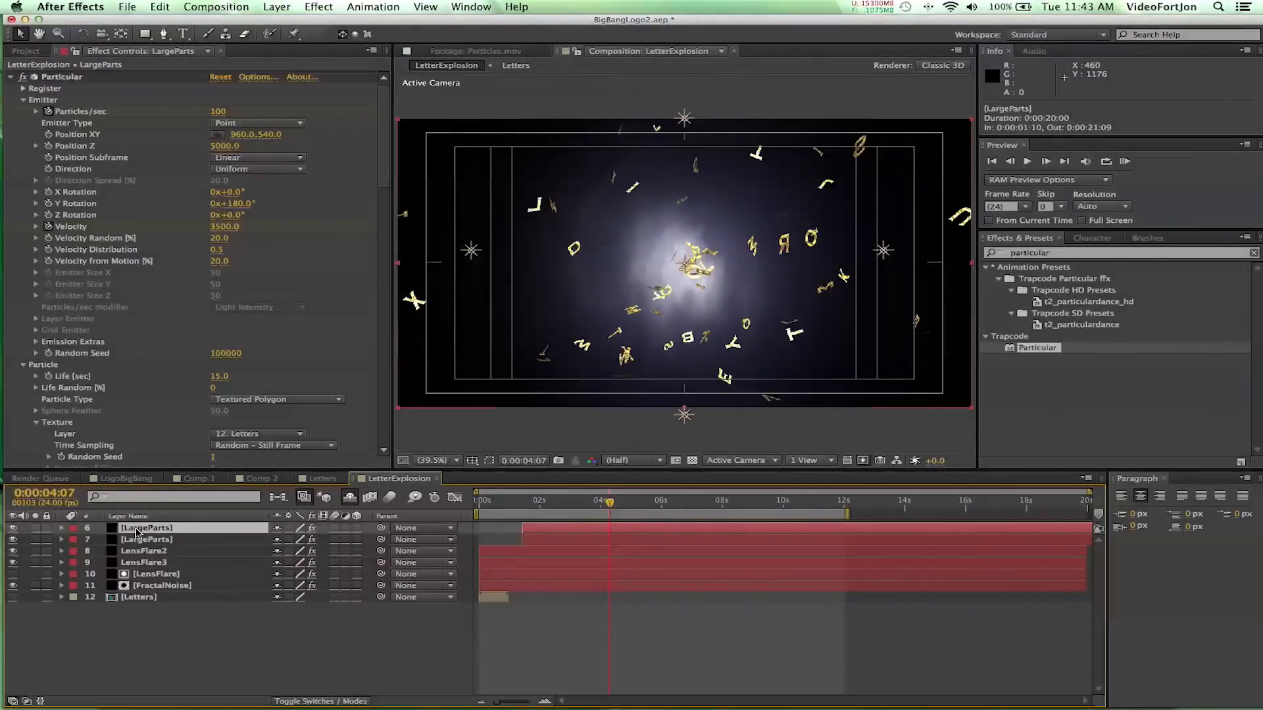
Rename the duplicated LargeParts layer as MedParts
{"action": "key", "text": "Return"}
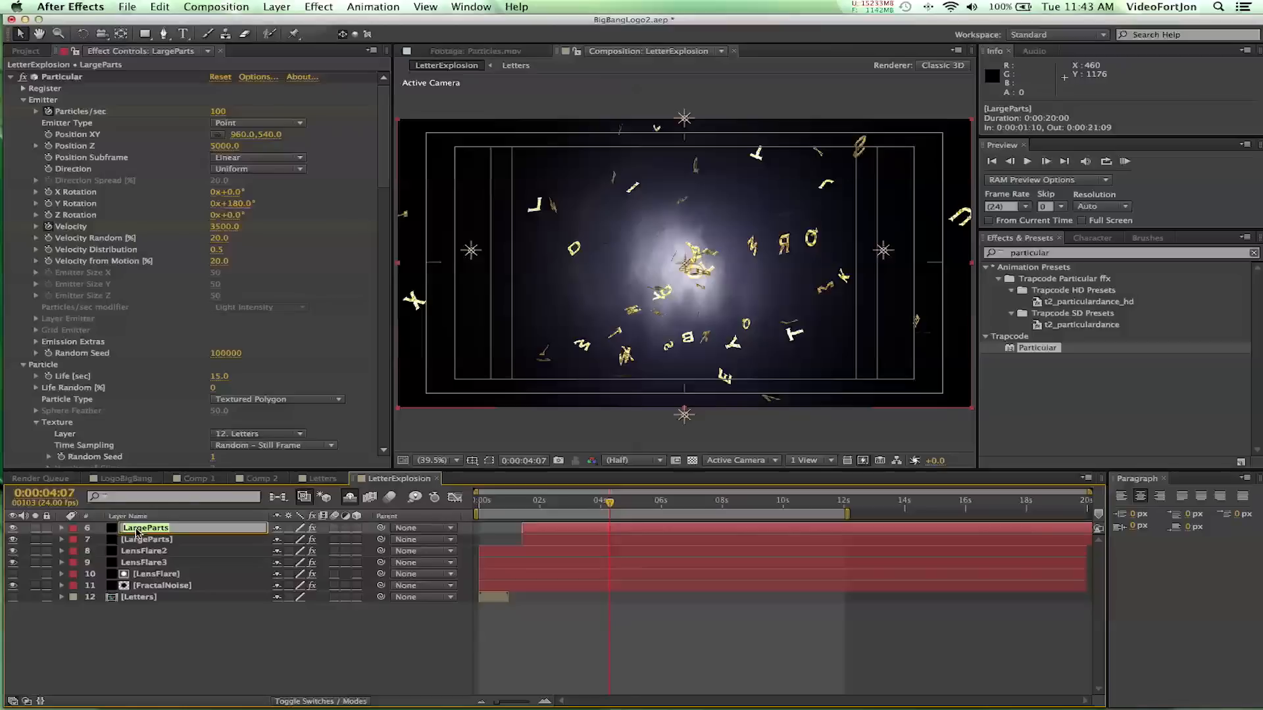
{"action": "key", "text": "Right"}
{"action": "key", "text": "Left"}
{"action": "key", "text": "Left"}
{"action": "key", "text": "Left"}
{"action": "key", "text": "Left"}
{"action": "key", "text": "Left"}
{"action": "key", "text": "BackSpace"}
{"action": "key", "text": "BackSpace"}
{"action": "key", "text": "BackSpace"}
{"action": "key", "text": "BackSpace"}
{"action": "key", "text": "BackSpace"}
{"action": "type", "text": "ed"}
{"action": "key", "text": "Return"}
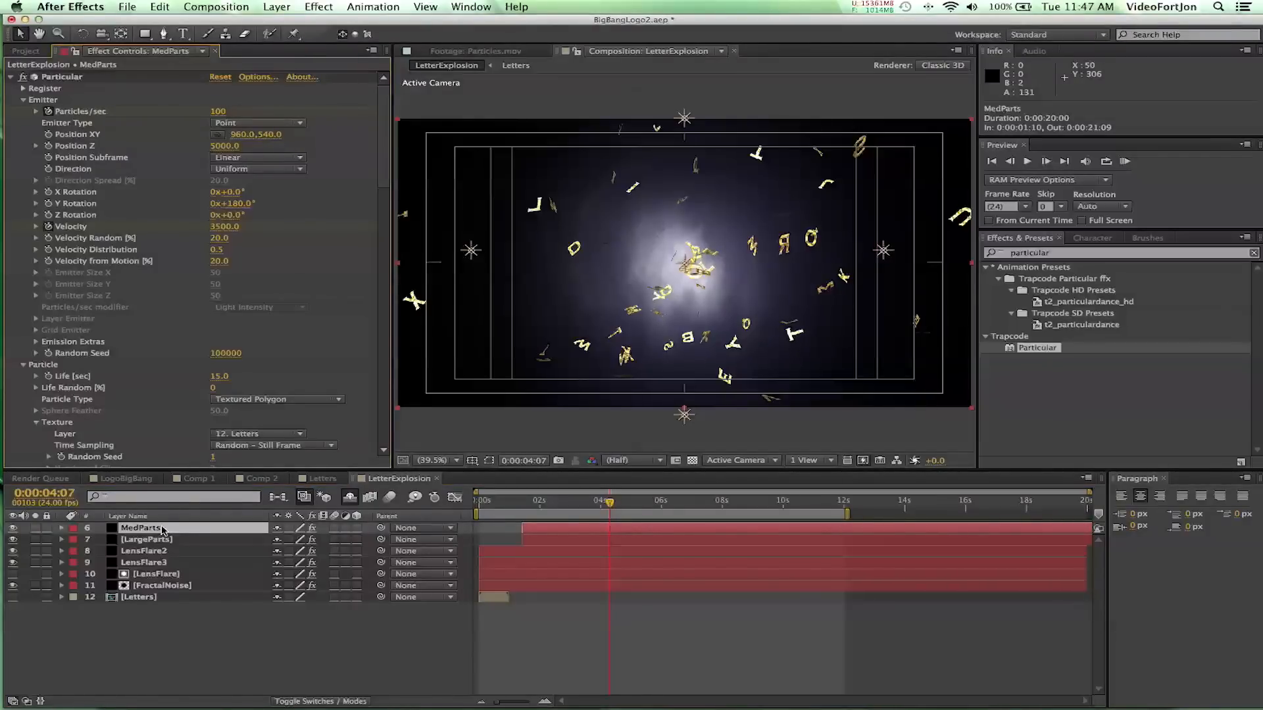
Reveal the MedParts keyframes and set Particles/sec to 300 at its first keyframe, 0:00:07:14
{"action": "key", "text": "u"}
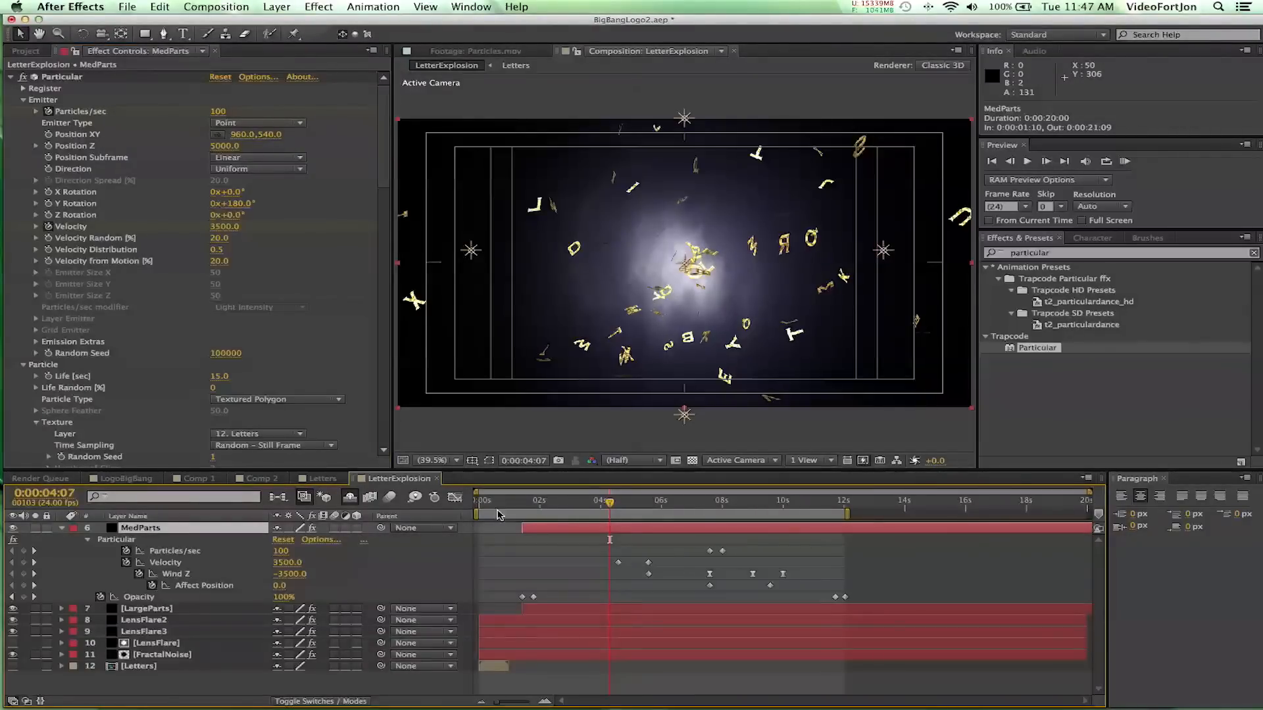
{"action": "left_click", "coordinate": [709, 508]}
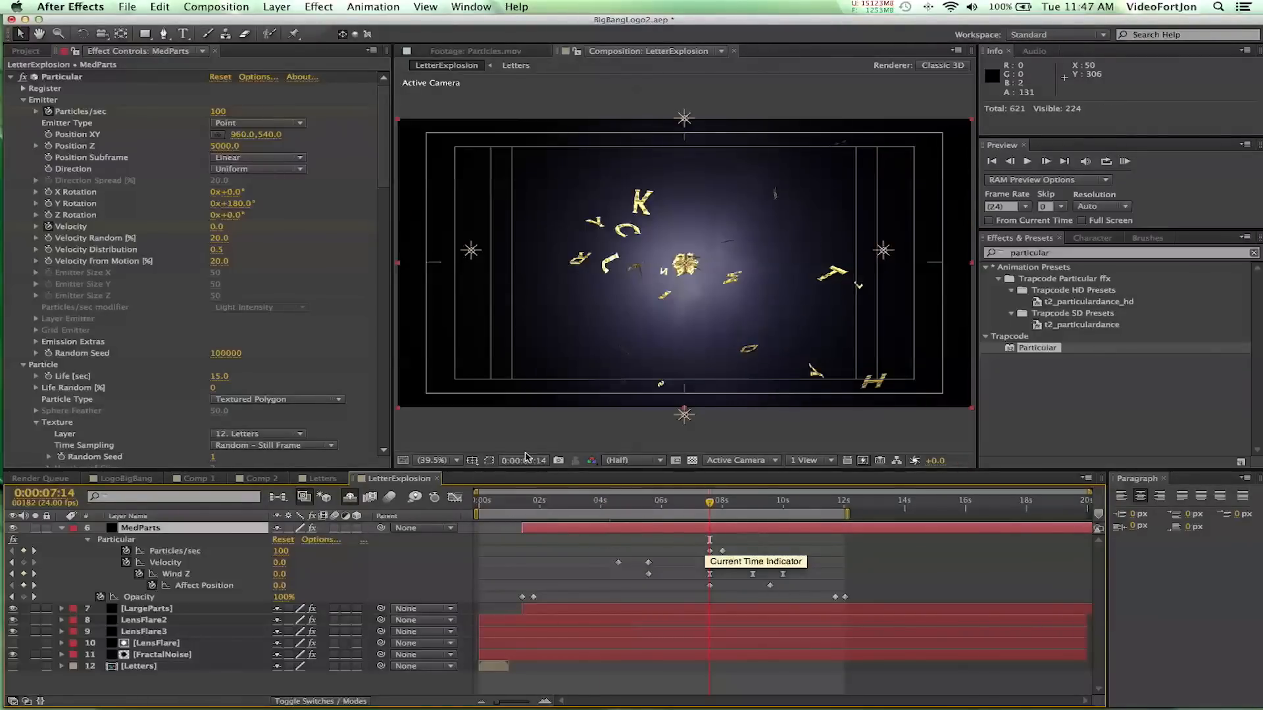
{"action": "left_click", "coordinate": [214, 113]}
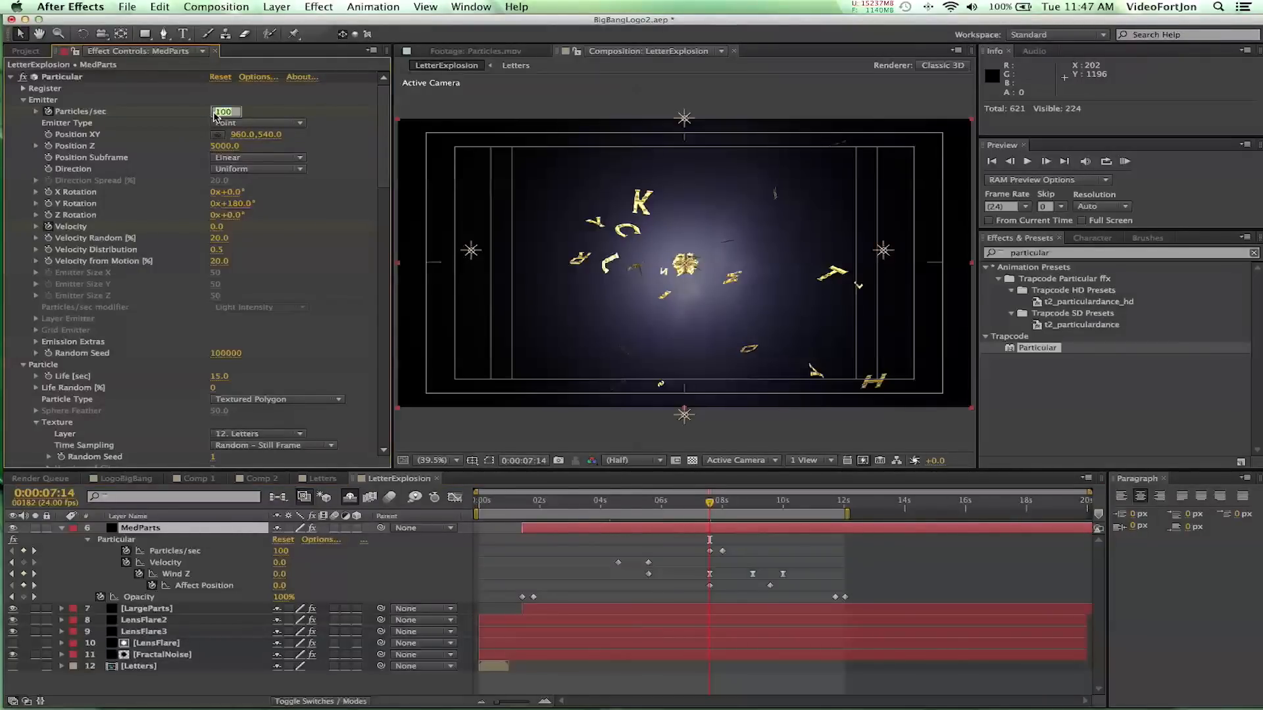
{"action": "type", "text": "300"}
{"action": "key", "text": "Return"}
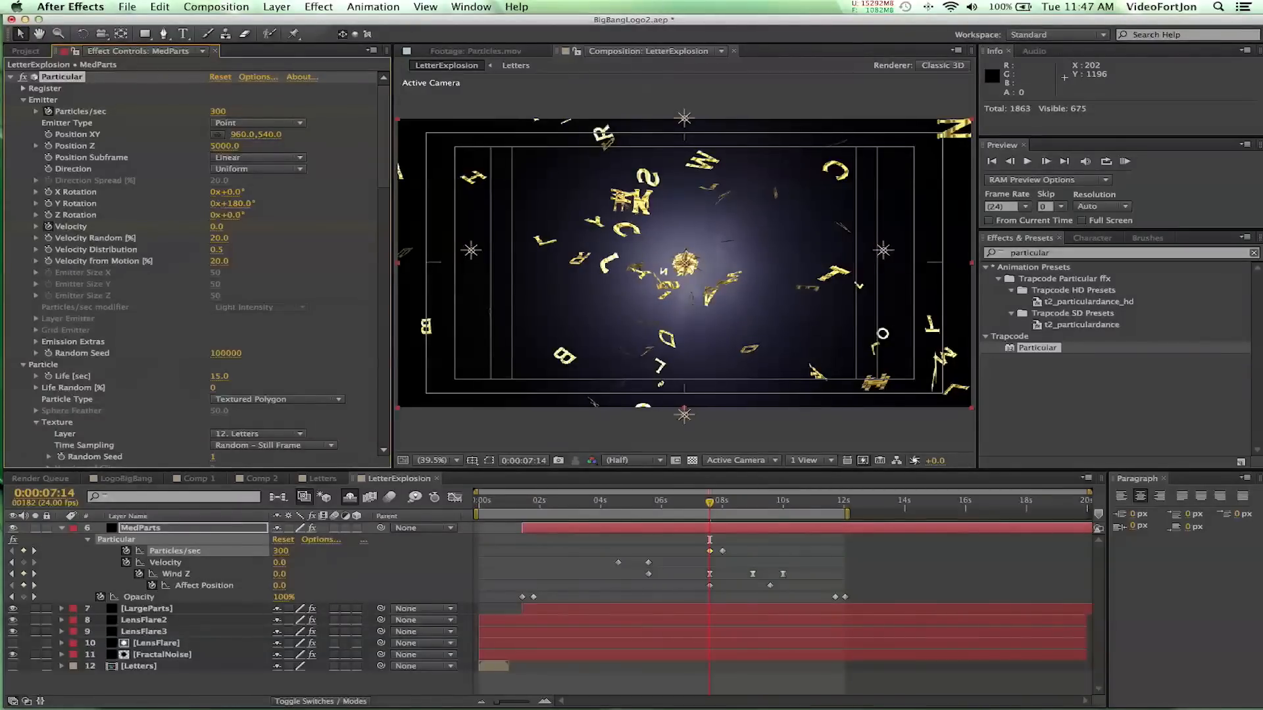
Set the MedParts particle Size to 35 and Size Random to 40%
{"action": "scroll", "coordinate": [215, 403], "scroll_direction": "down", "scroll_amount": 5}
{"action": "left_click", "coordinate": [221, 405]}
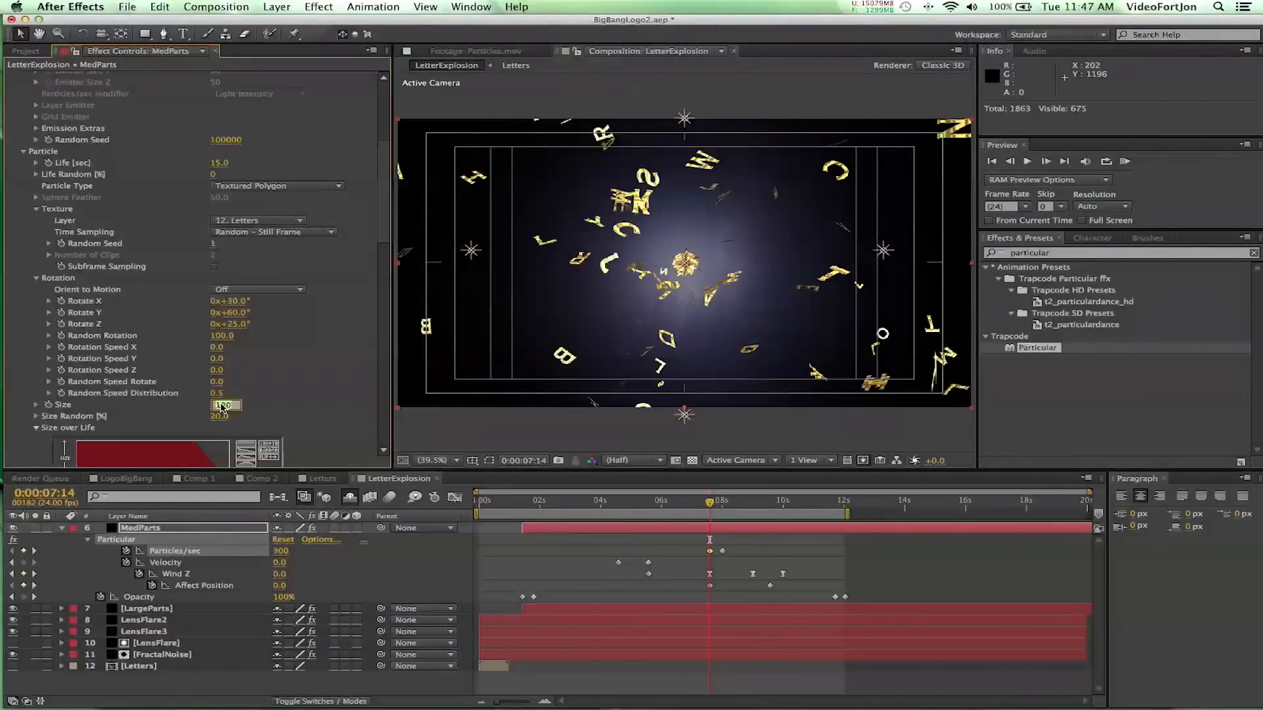
{"action": "type", "text": "35"}
{"action": "key", "text": "Return"}
{"action": "left_click", "coordinate": [222, 419]}
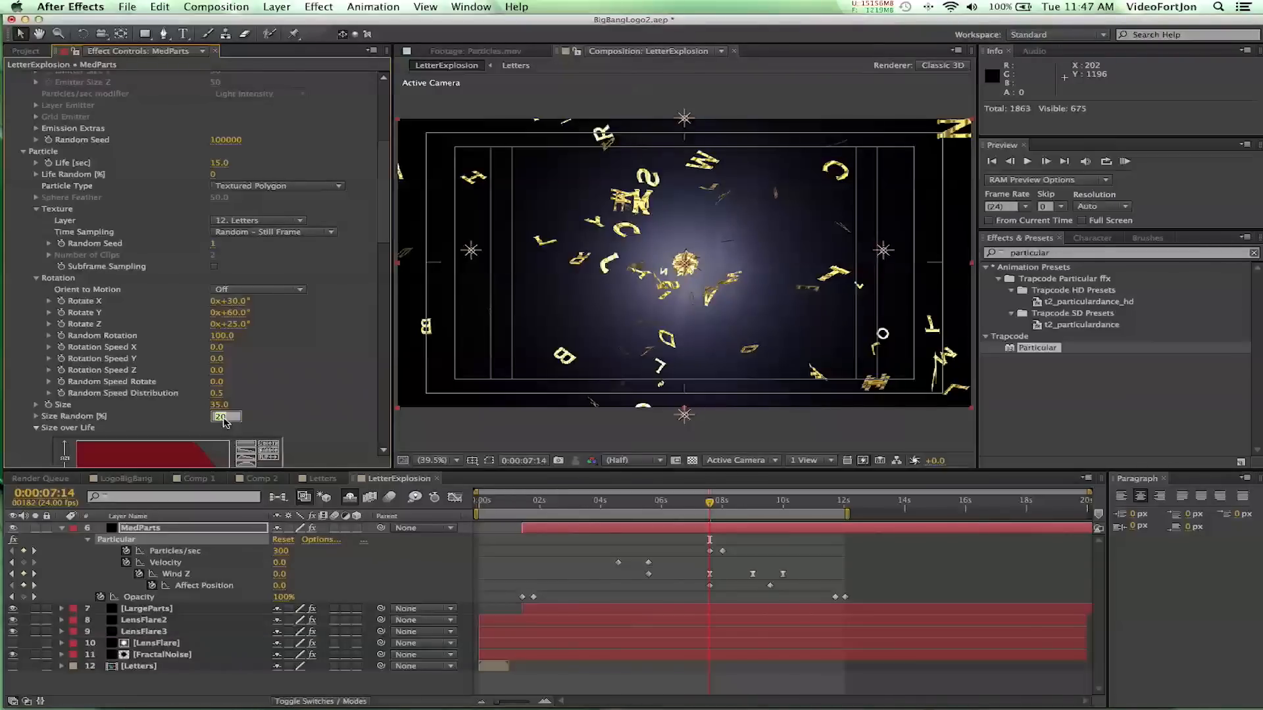
{"action": "type", "text": "4"}
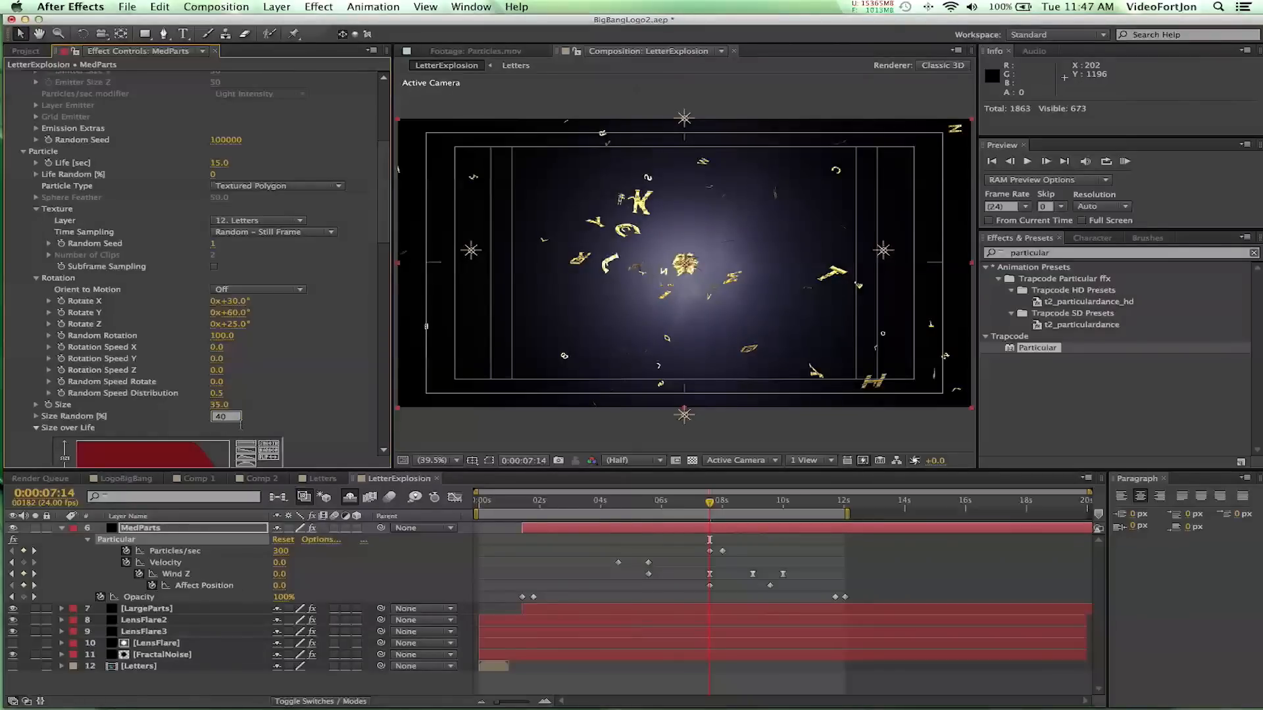
{"action": "key", "text": "Return"}
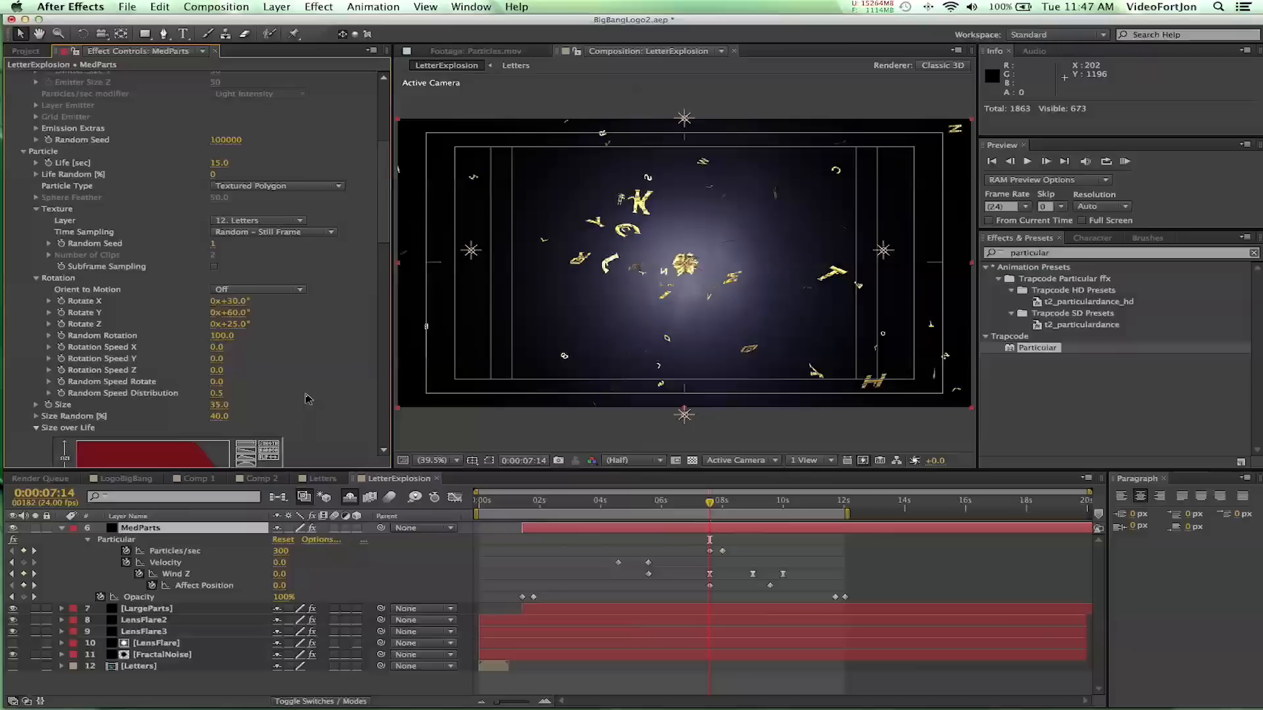
Set the Z Rotation in Particular's World Transform to -45° for MedParts
{"action": "scroll", "coordinate": [306, 398], "scroll_direction": "down", "scroll_amount": 15}
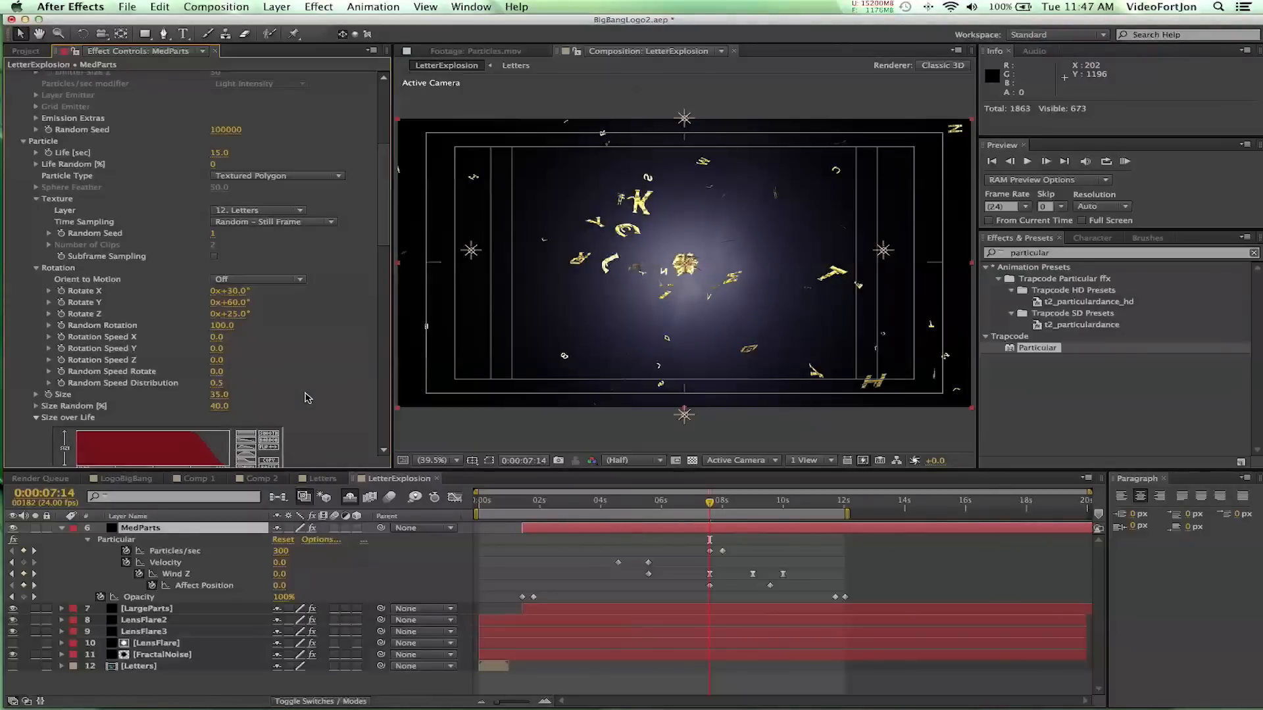
{"action": "scroll", "coordinate": [306, 397], "scroll_direction": "down", "scroll_amount": 6}
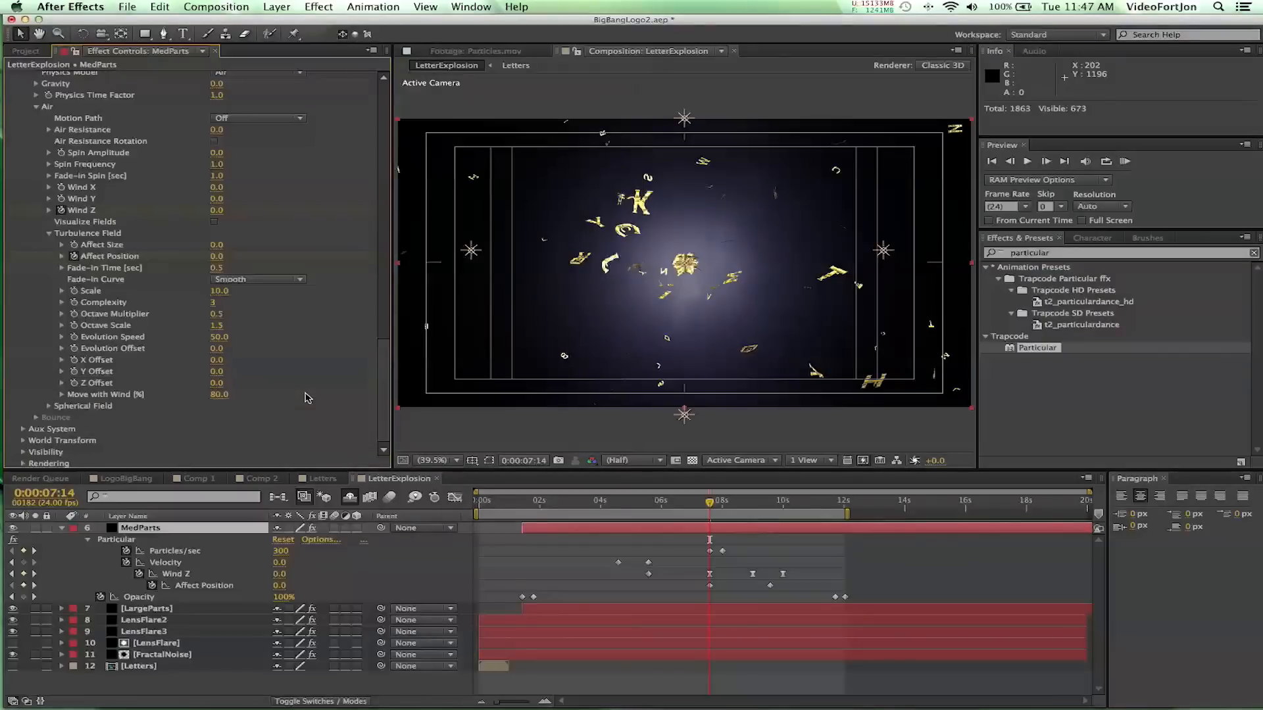
{"action": "left_click", "coordinate": [23, 439]}
{"action": "scroll", "coordinate": [132, 395], "scroll_direction": "down", "scroll_amount": 2}
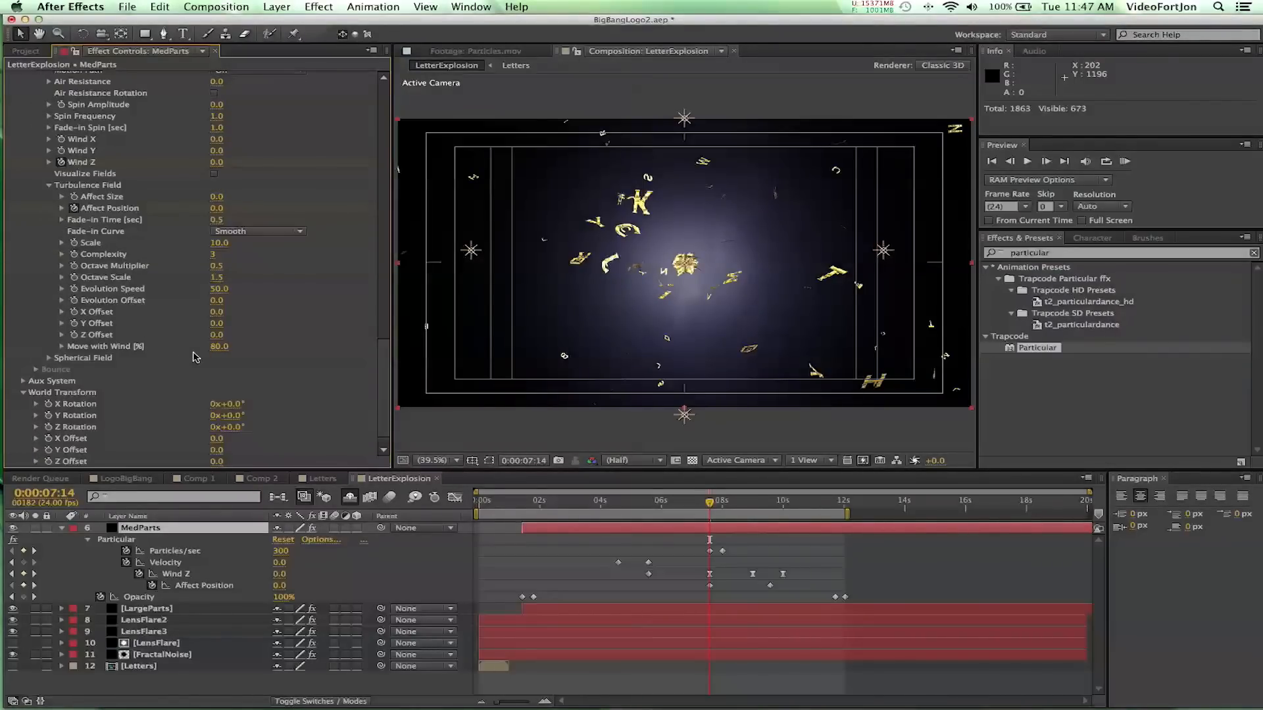
{"action": "scroll", "coordinate": [194, 357], "scroll_direction": "down", "scroll_amount": 1}
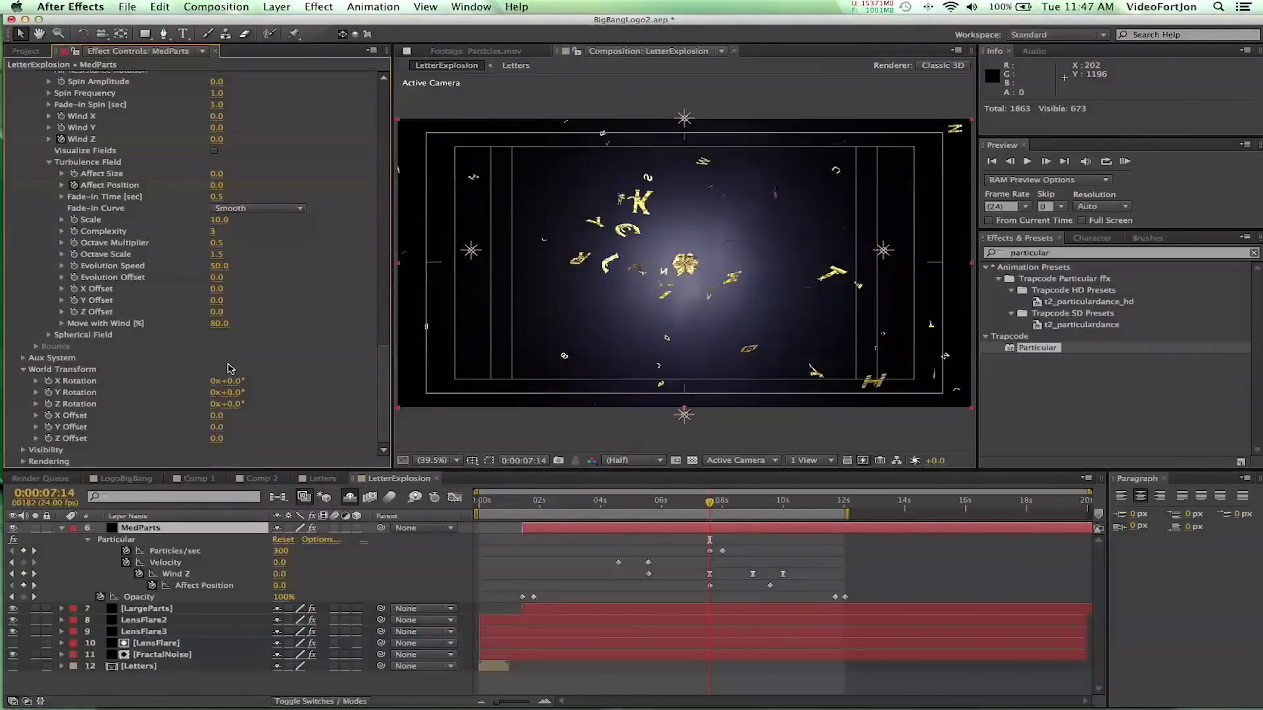
{"action": "left_click", "coordinate": [234, 404]}
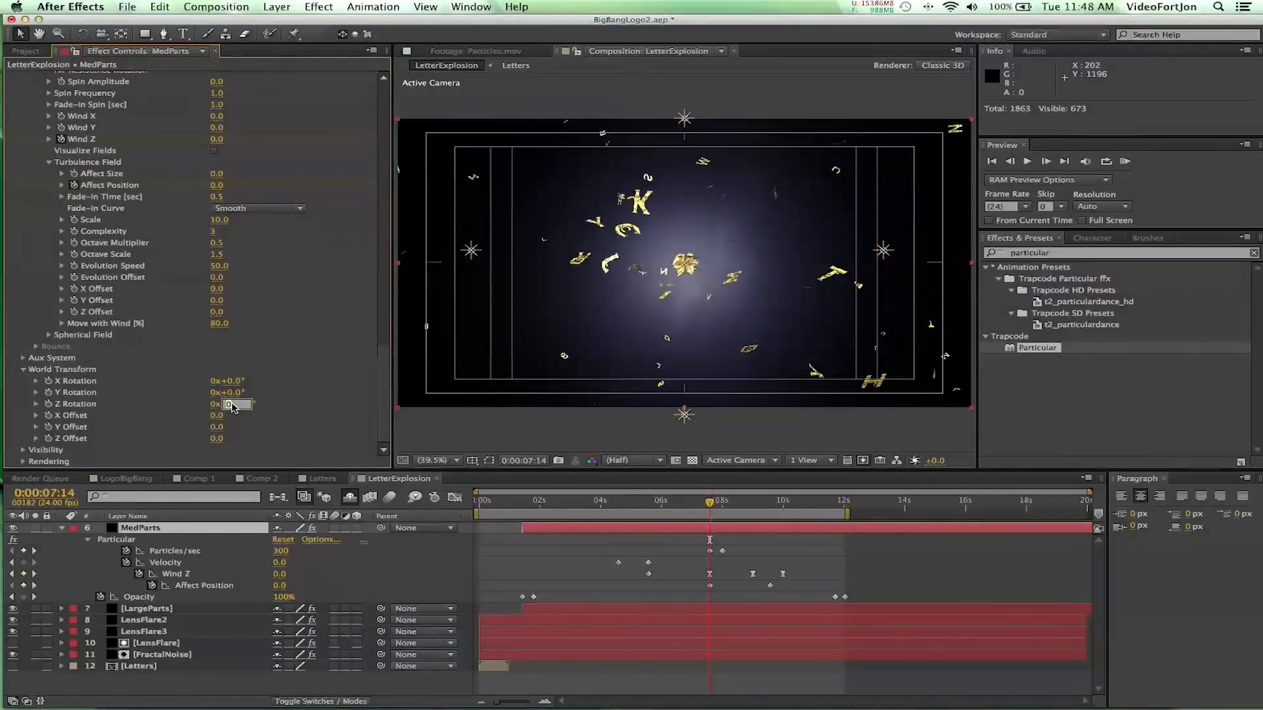
{"action": "type", "text": "-45"}
{"action": "key", "text": "Return"}
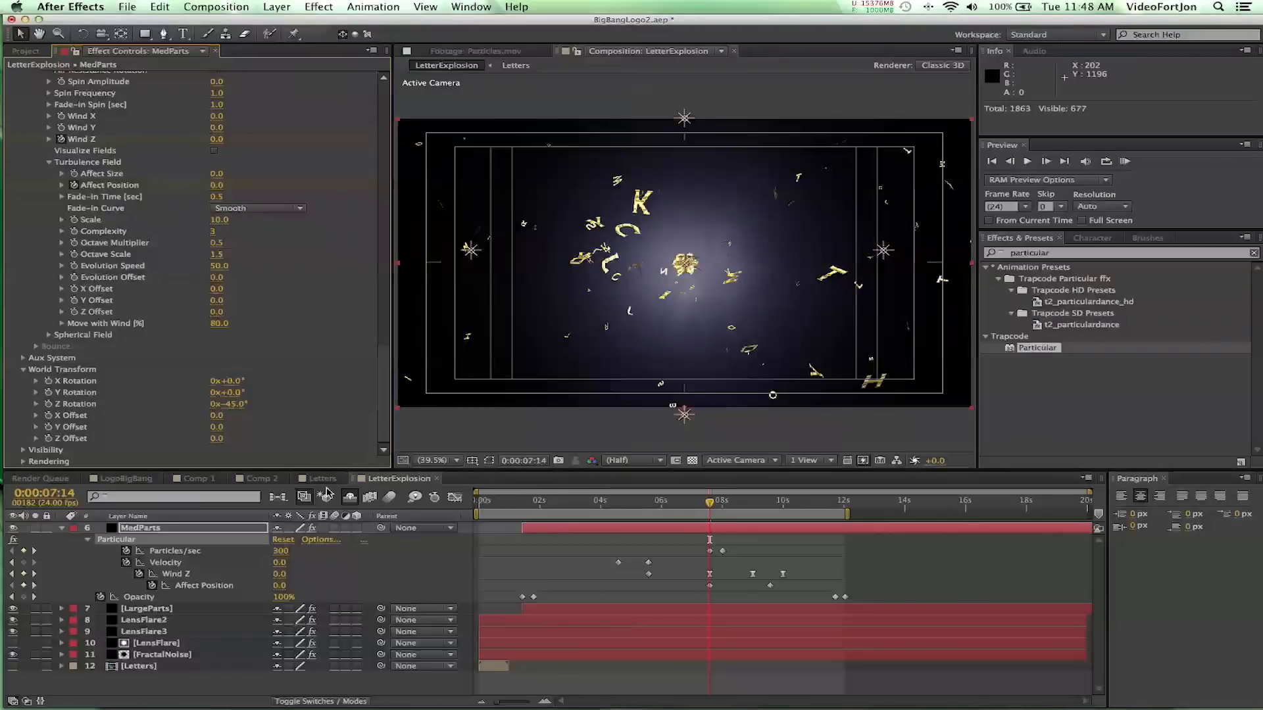
Shift the MedParts layer with its keyframes so that it starts at 0:00:01:00
{"action": "left_click", "coordinate": [523, 507]}
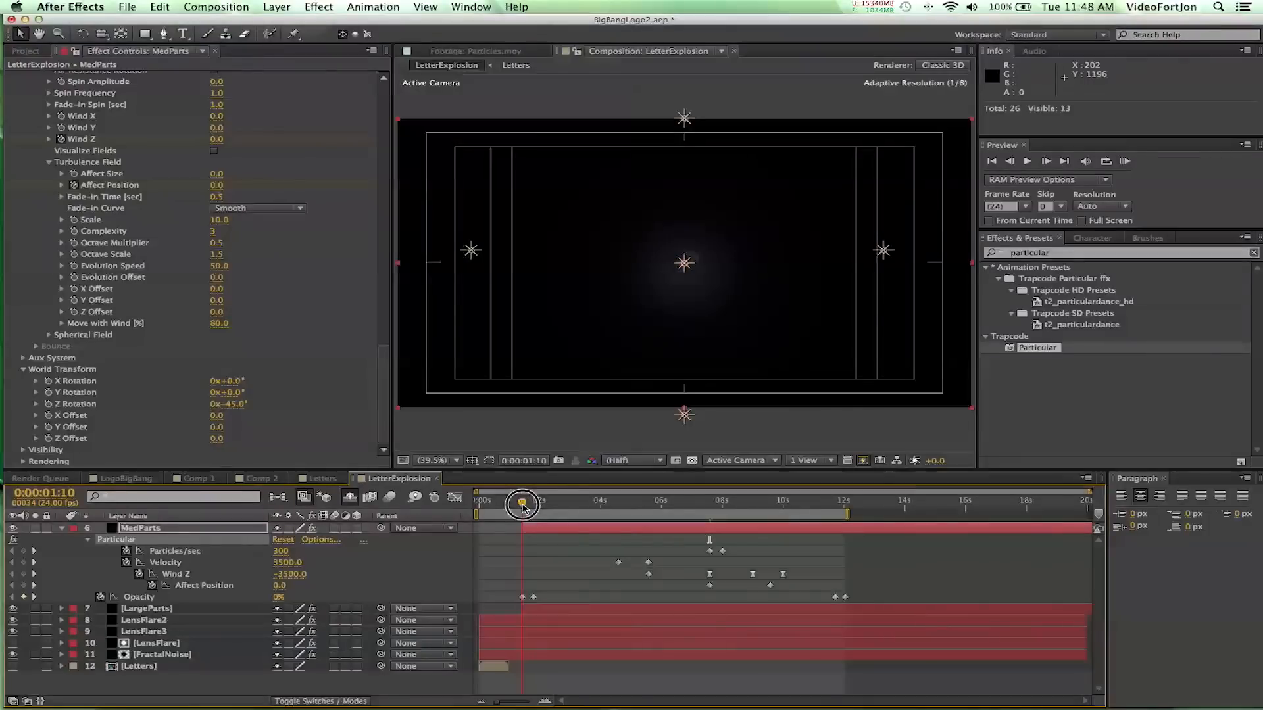
{"action": "left_click_drag", "start_coordinate": [524, 508], "coordinate": [511, 507]}
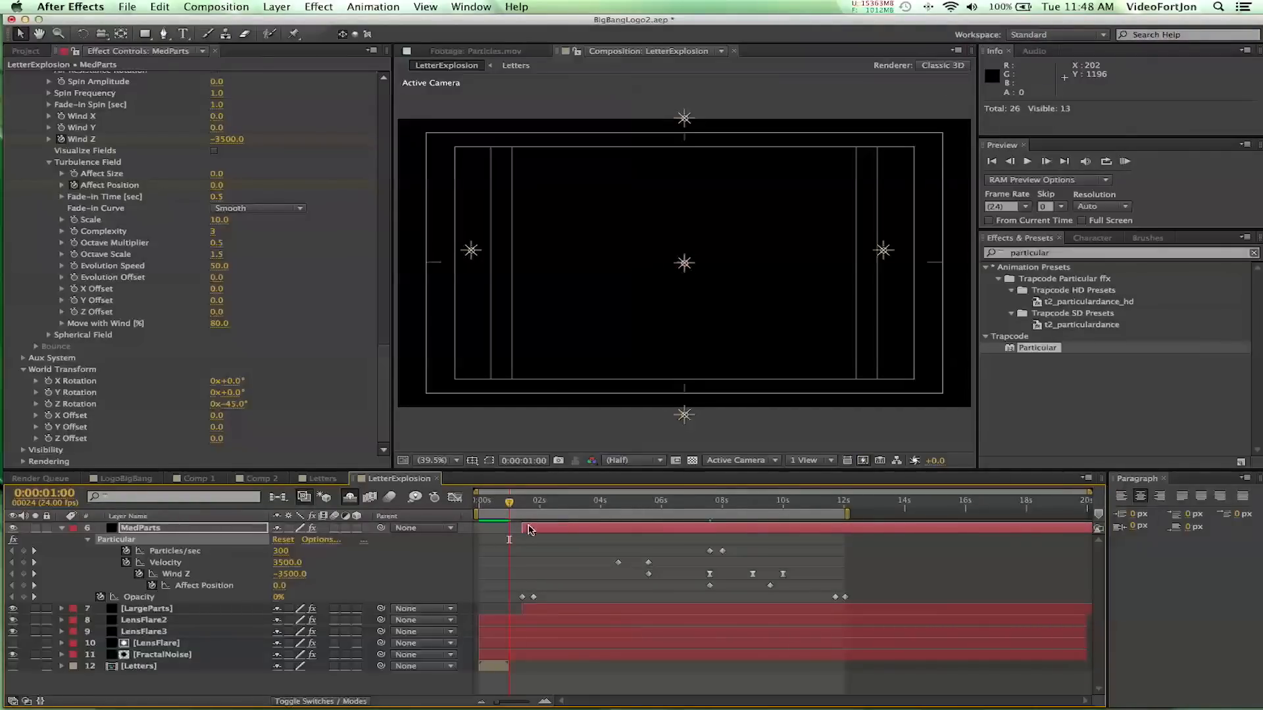
{"action": "left_click", "coordinate": [144, 528]}
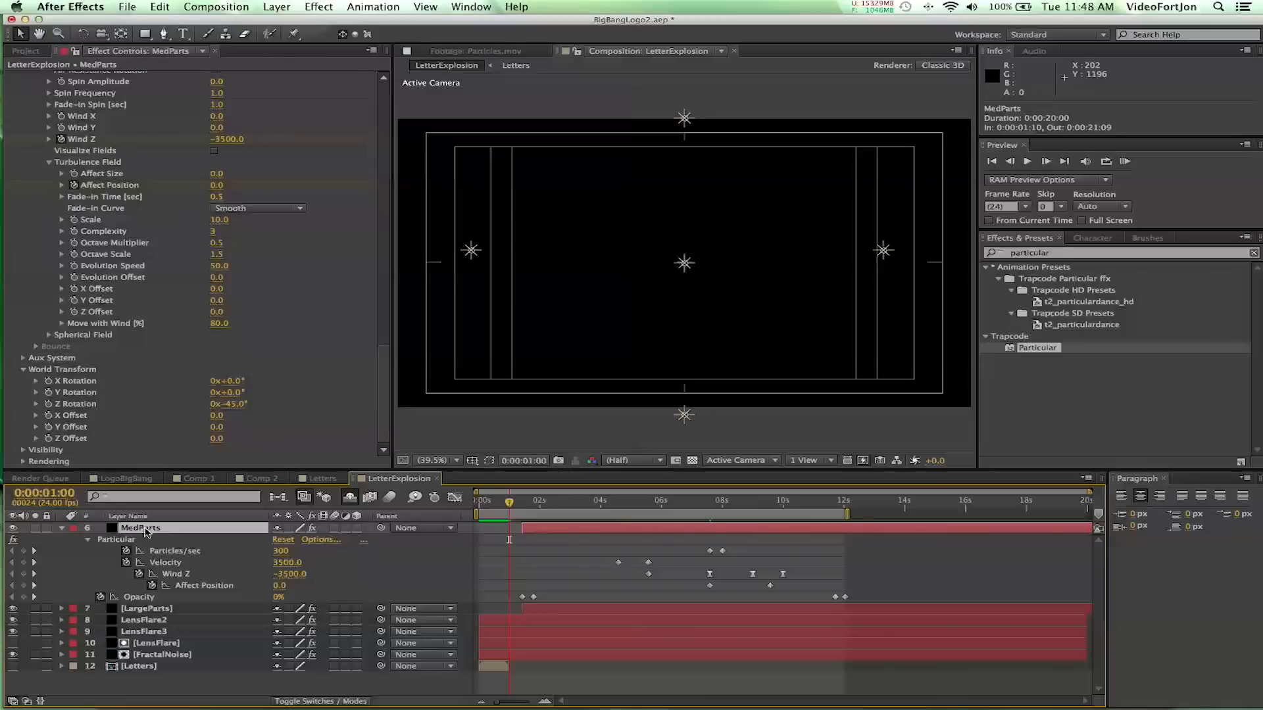
{"action": "key", "text": "alt+bracketleft"}
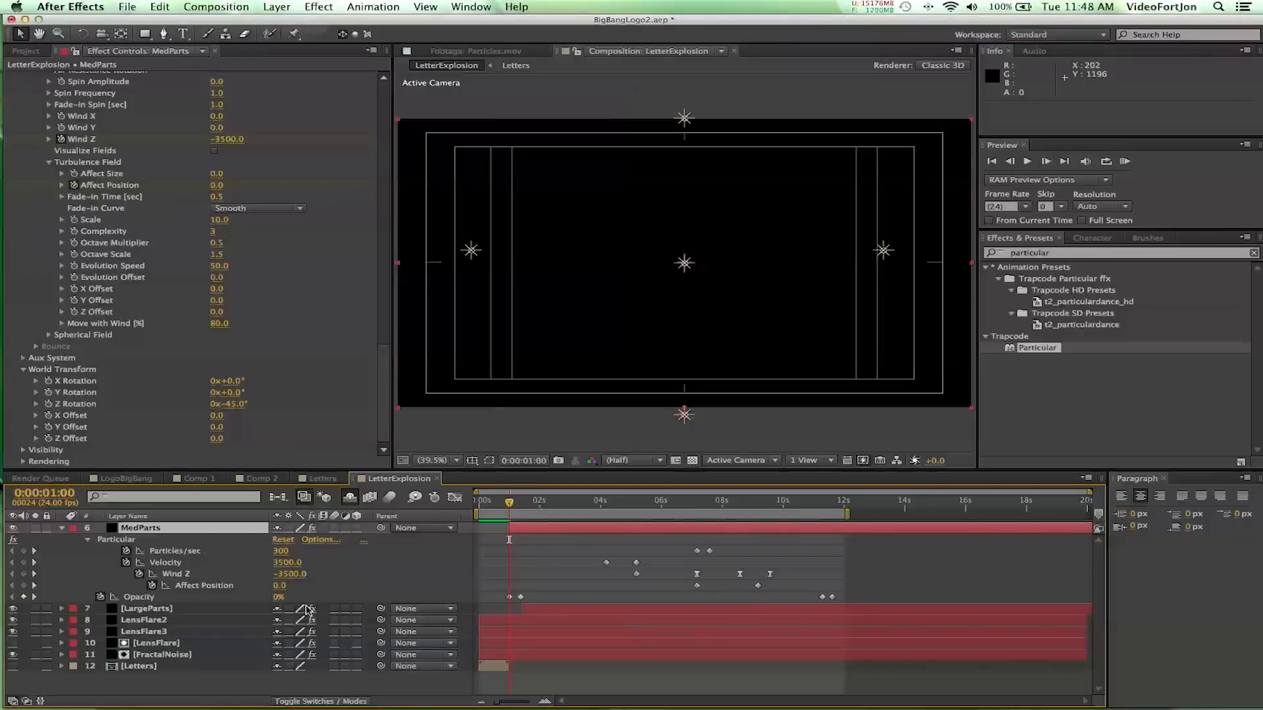
{"action": "left_click", "coordinate": [165, 530]}
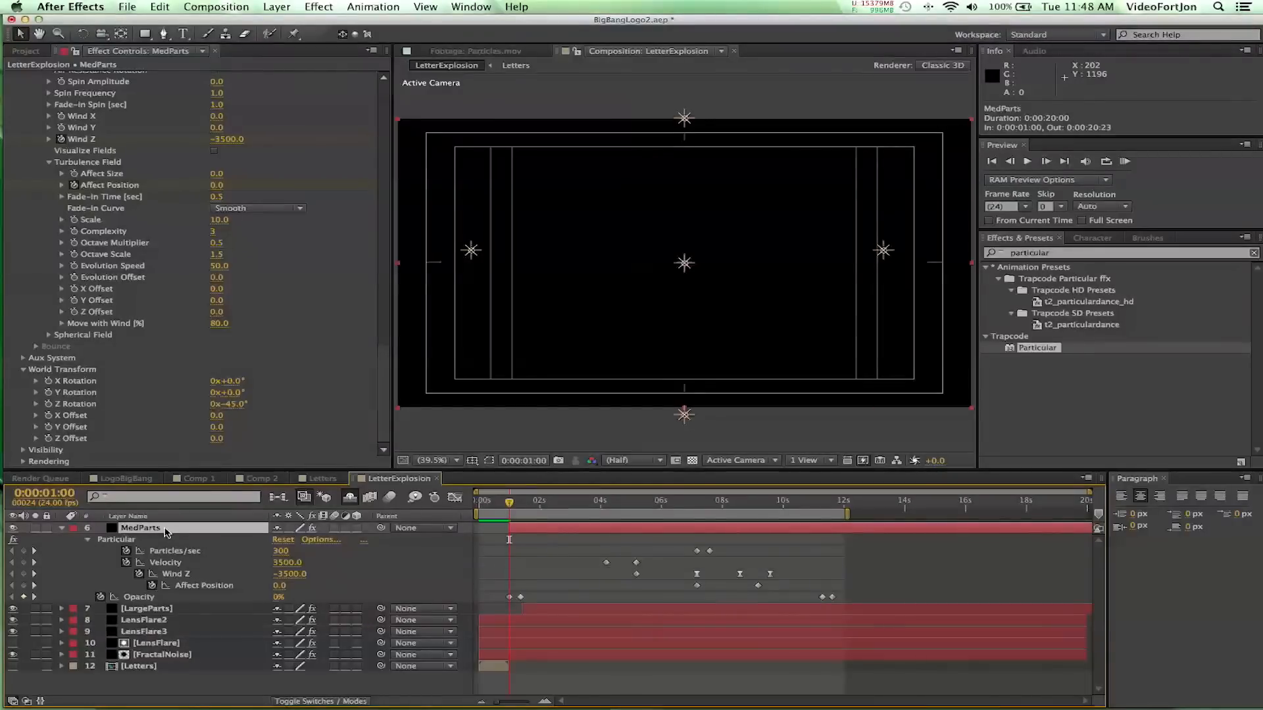
Duplicate the MedParts layer and rename the copy SmallParts
{"action": "key", "text": "super+d"}
{"action": "left_click", "coordinate": [165, 530]}
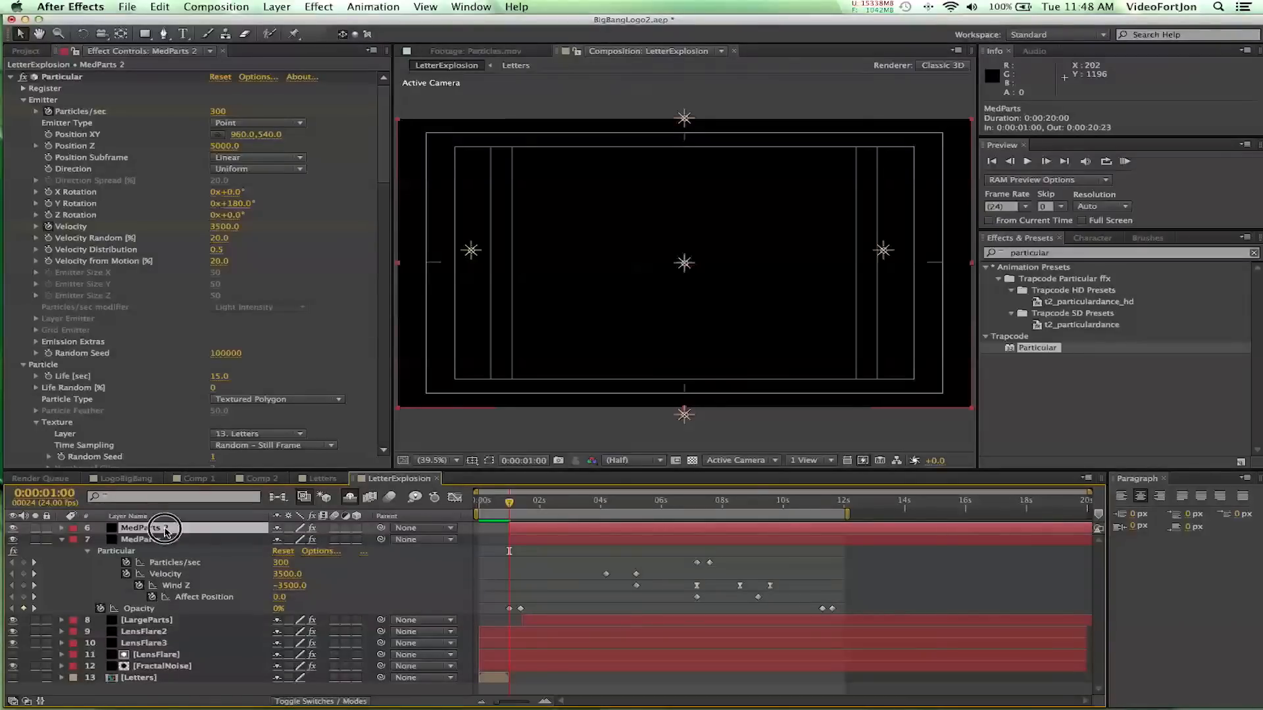
{"action": "key", "text": "Return"}
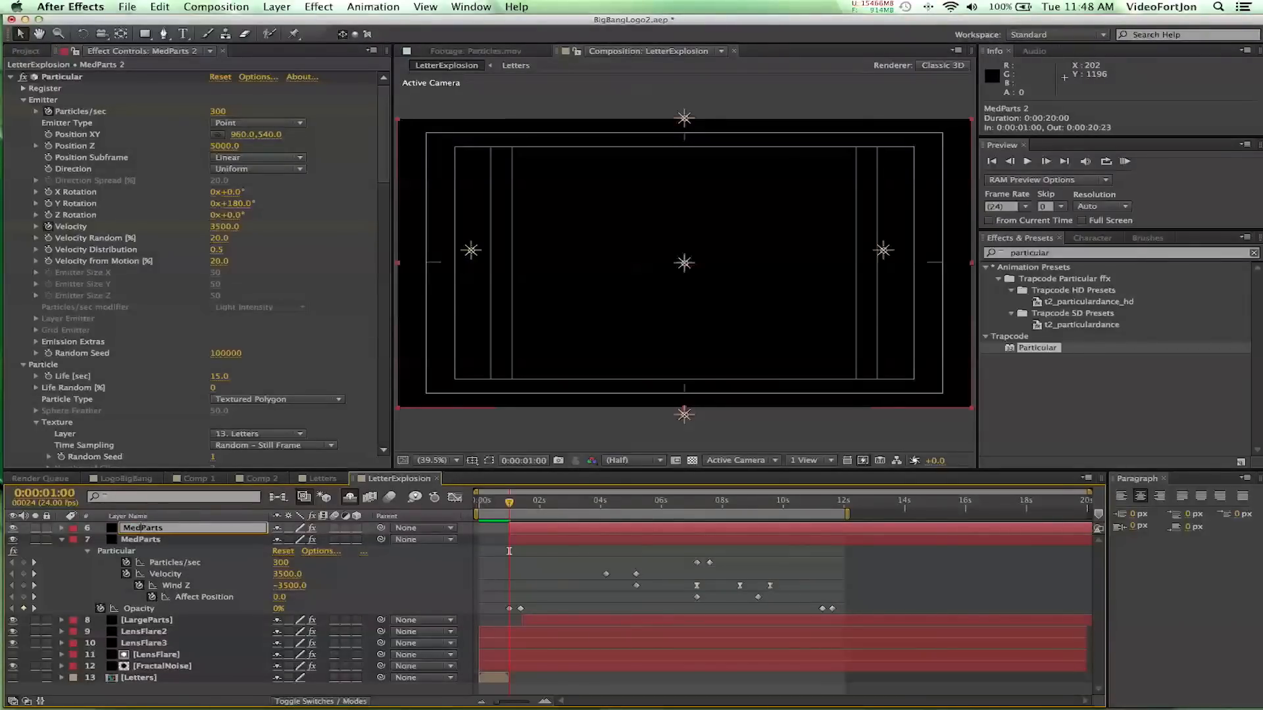
{"action": "key", "text": "BackSpace"}
{"action": "type", "text": "Small"}
{"action": "key", "text": "Return"}
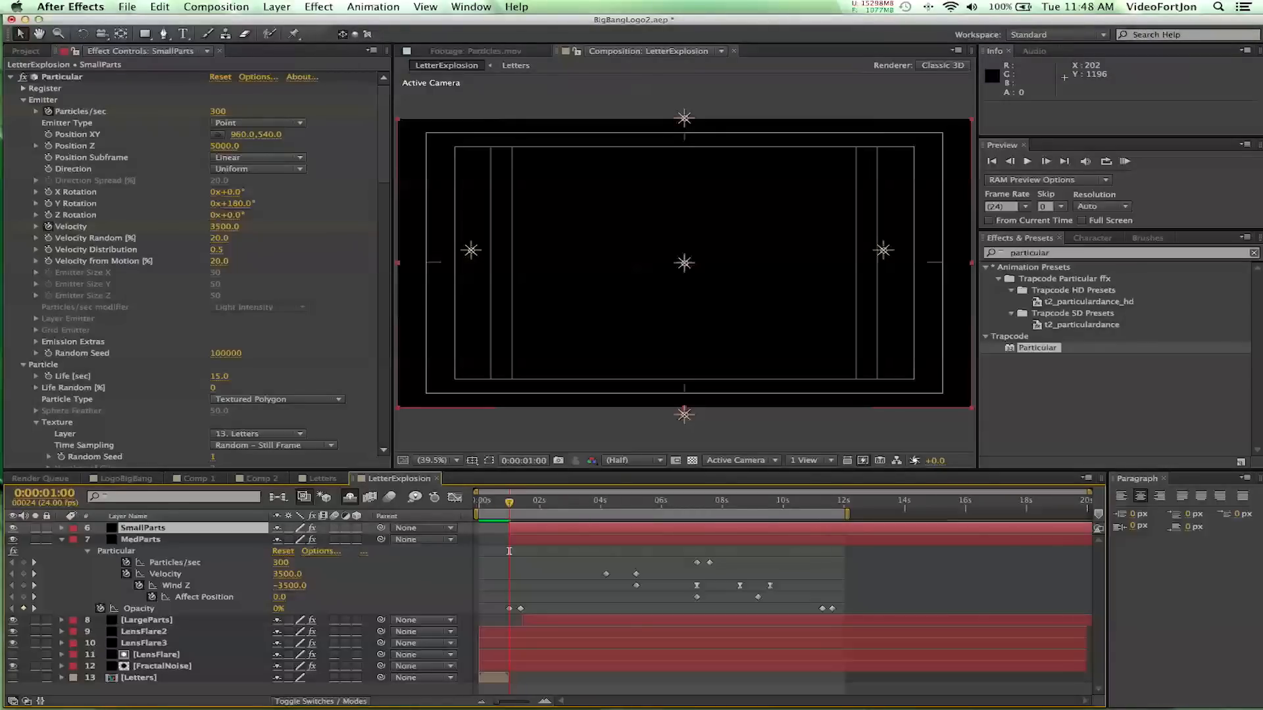
{"action": "left_click", "coordinate": [130, 534]}
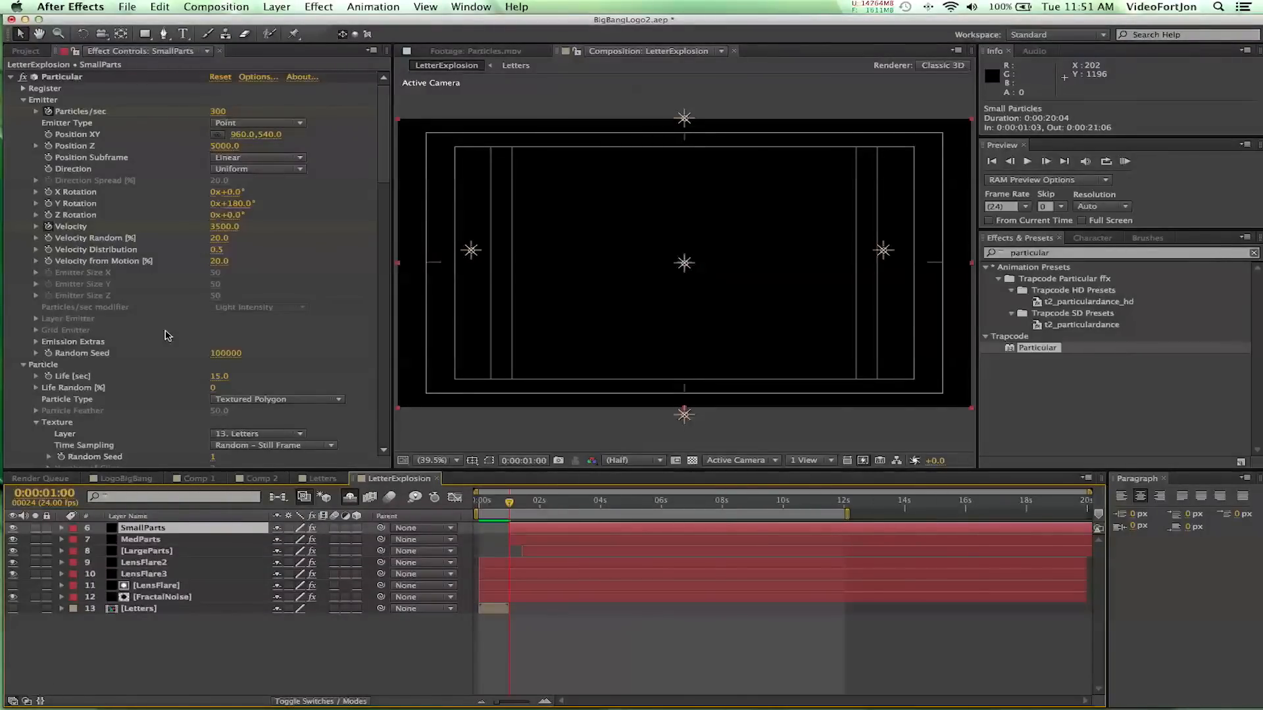
Set the MedParts particle rotation to Rotate X 50°, Rotate Y 20° and Rotate Z 80°
{"action": "left_click", "coordinate": [146, 541]}
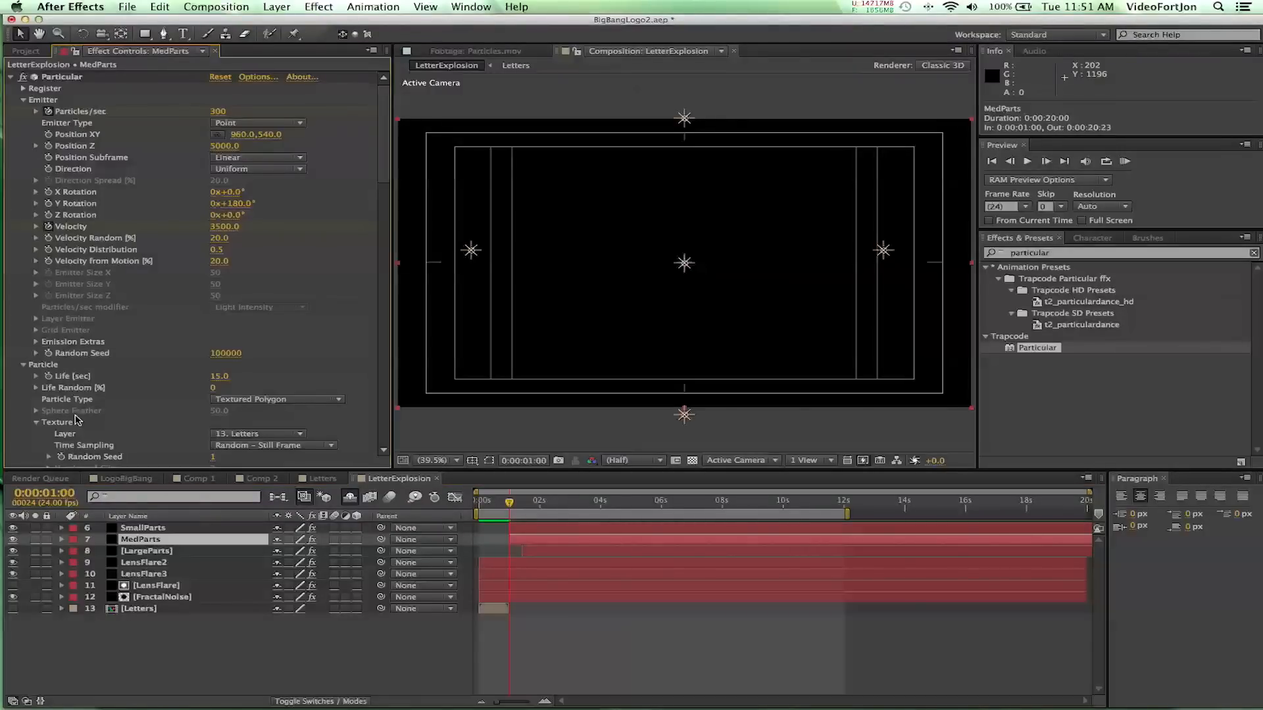
{"action": "scroll", "coordinate": [75, 421], "scroll_direction": "down", "scroll_amount": 3}
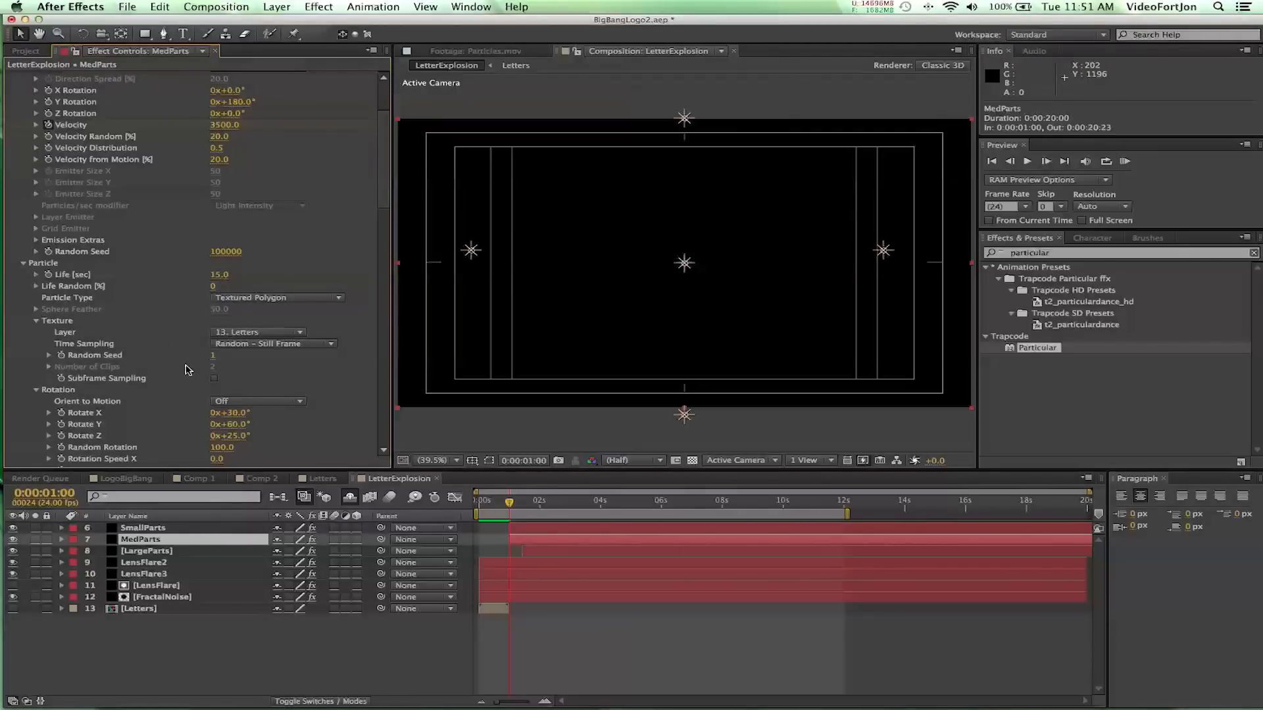
{"action": "scroll", "coordinate": [148, 405], "scroll_direction": "down", "scroll_amount": 2}
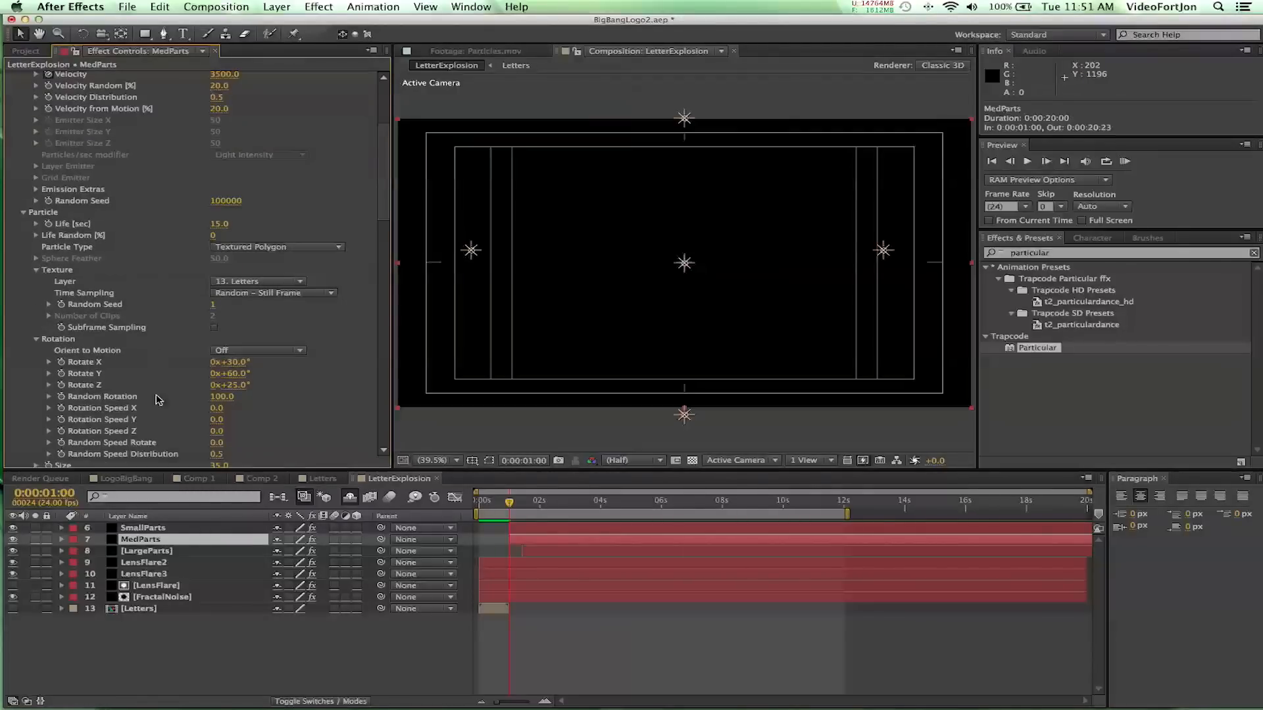
{"action": "left_click", "coordinate": [236, 362]}
{"action": "type", "text": "50"}
{"action": "left_click", "coordinate": [235, 374]}
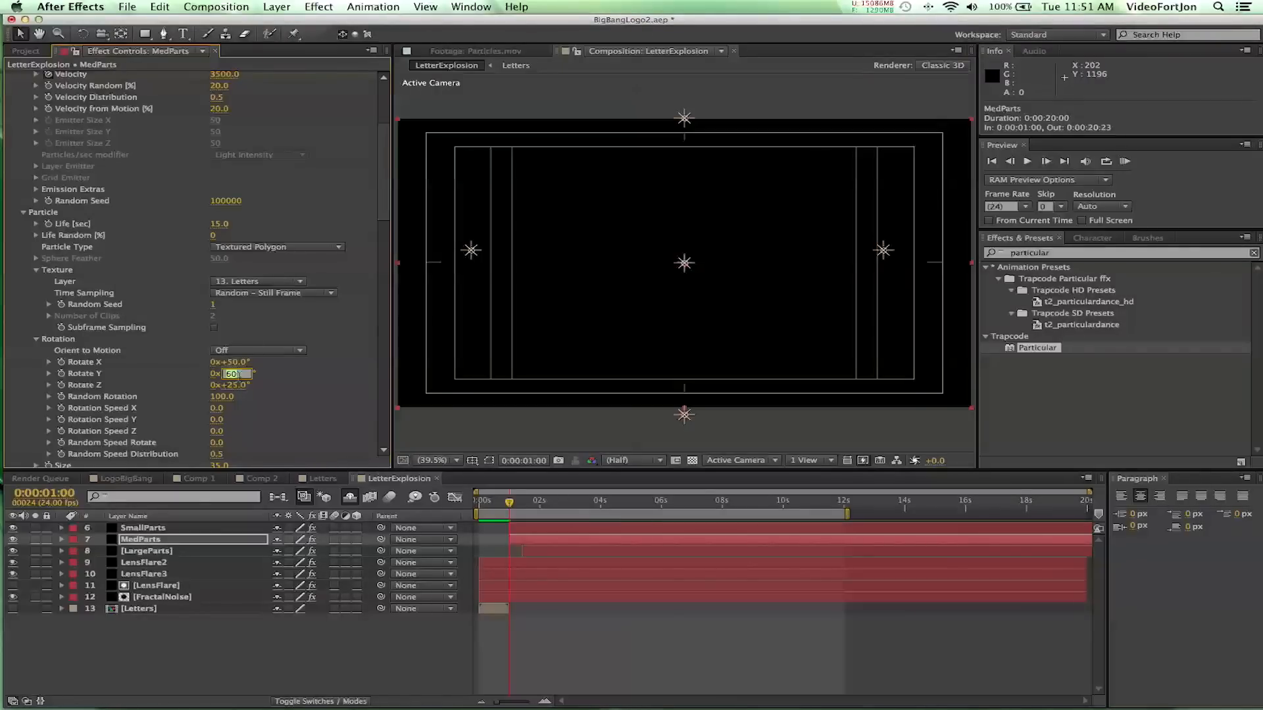
{"action": "type", "text": "20"}
{"action": "left_click", "coordinate": [238, 386]}
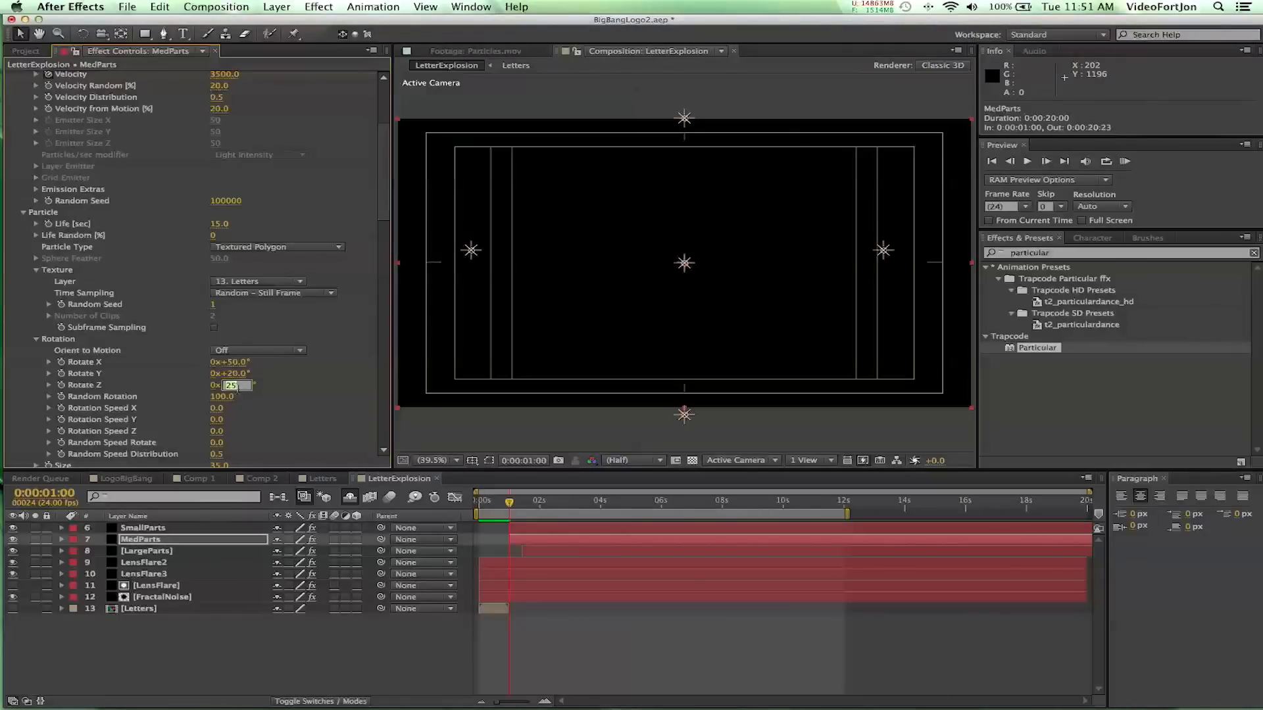
{"action": "type", "text": "80"}
{"action": "key", "text": "Return"}
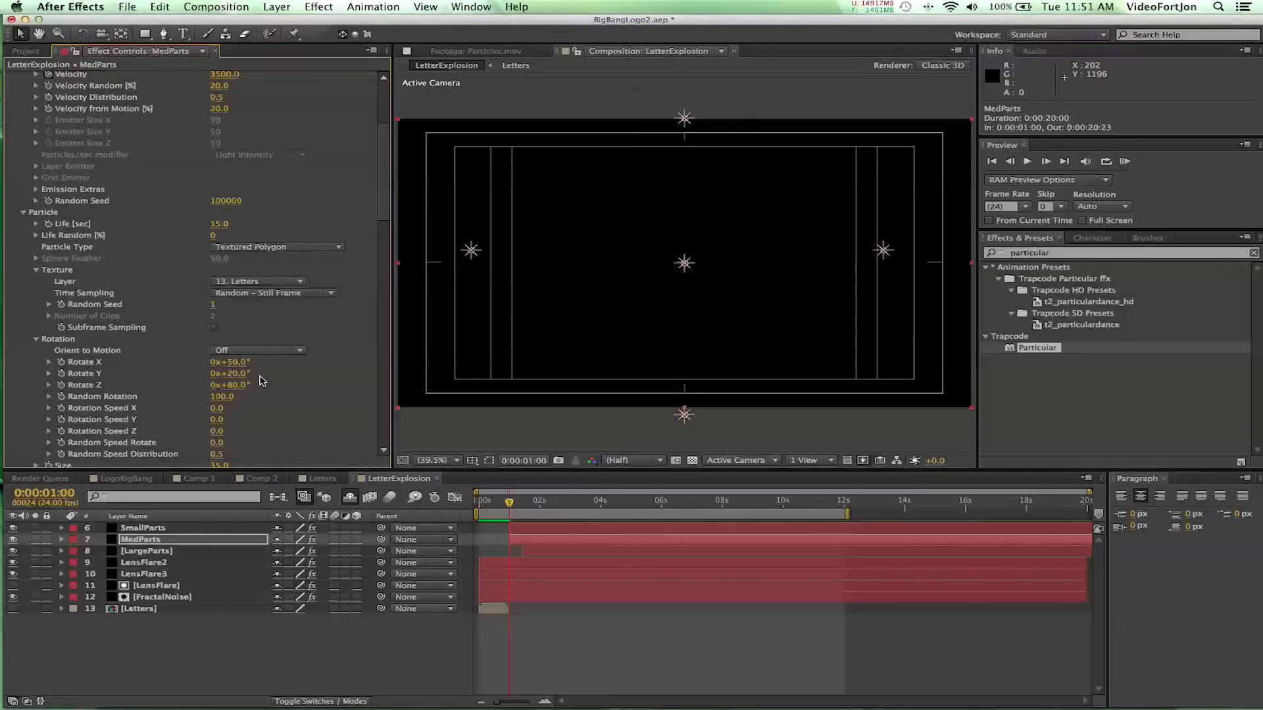
Set Particles/sec to 1500 for the SmallParts emitter at 0:00:01:00
{"action": "left_click", "coordinate": [144, 530]}
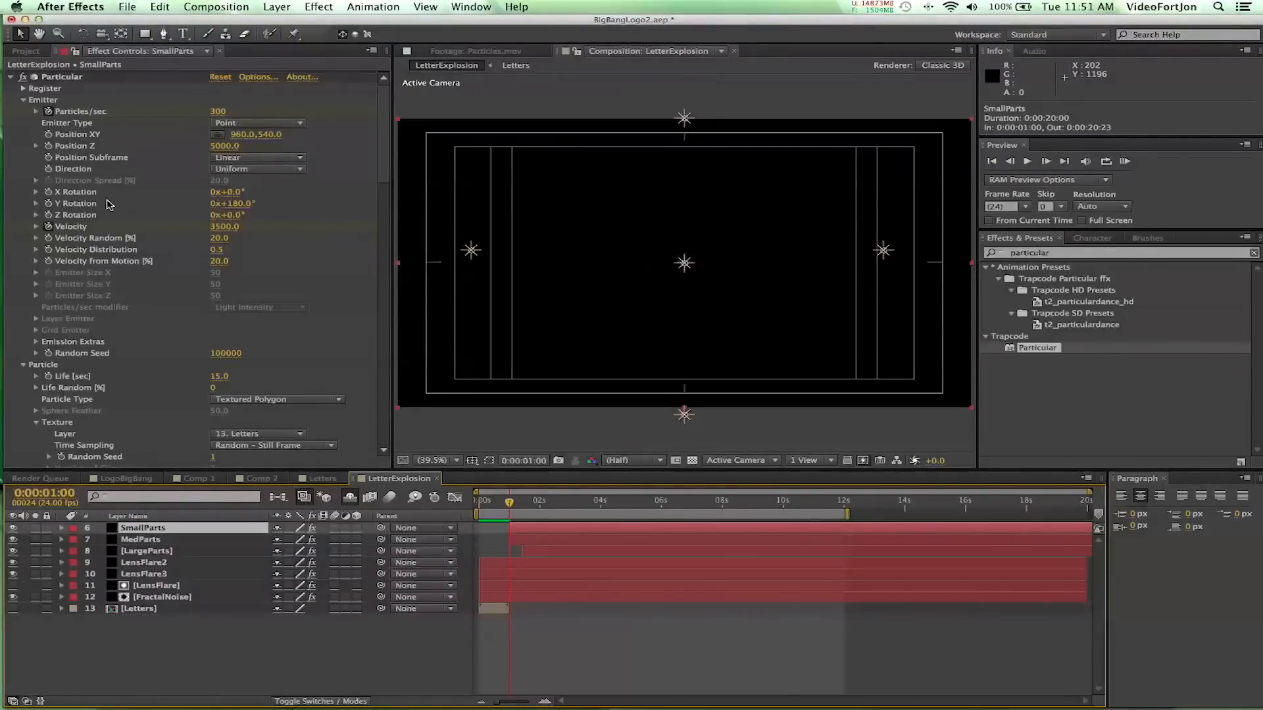
{"action": "left_click", "coordinate": [222, 112]}
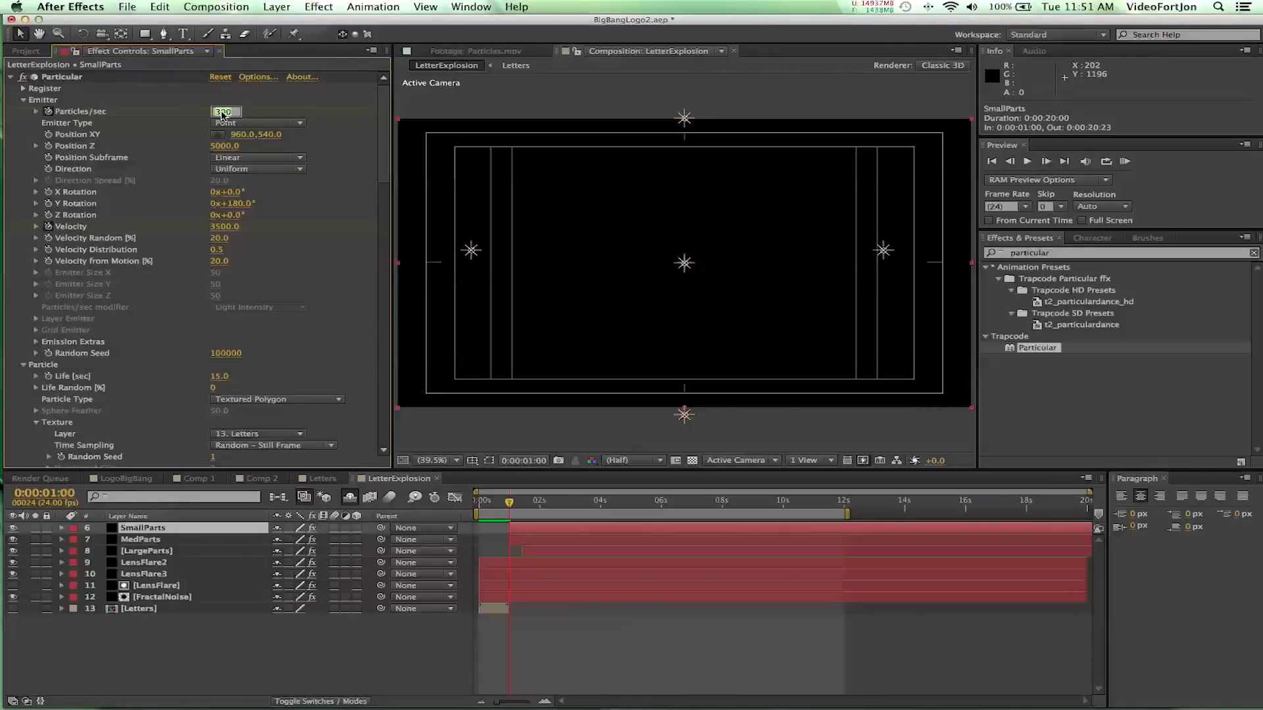
{"action": "type", "text": "15"}
{"action": "key", "text": "Return"}
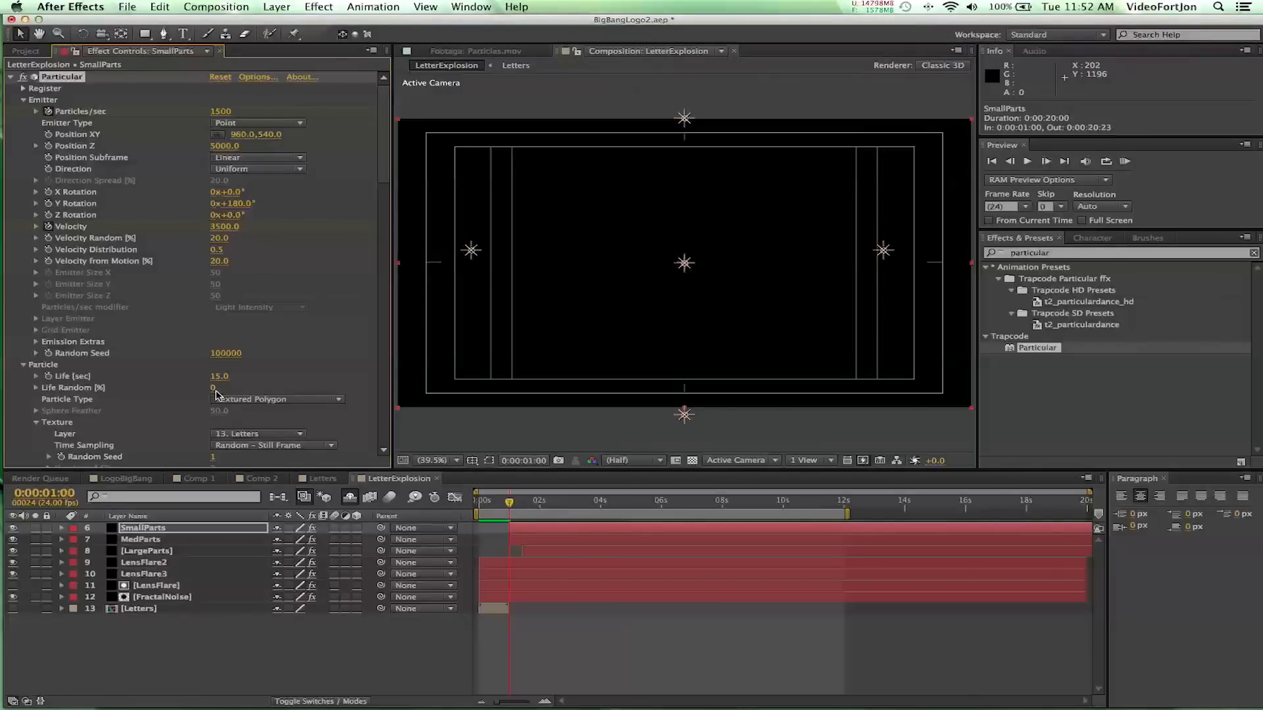
Set the SmallParts particle Size to 15 and Size Random to 20%
{"action": "scroll", "coordinate": [216, 394], "scroll_direction": "down", "scroll_amount": 6}
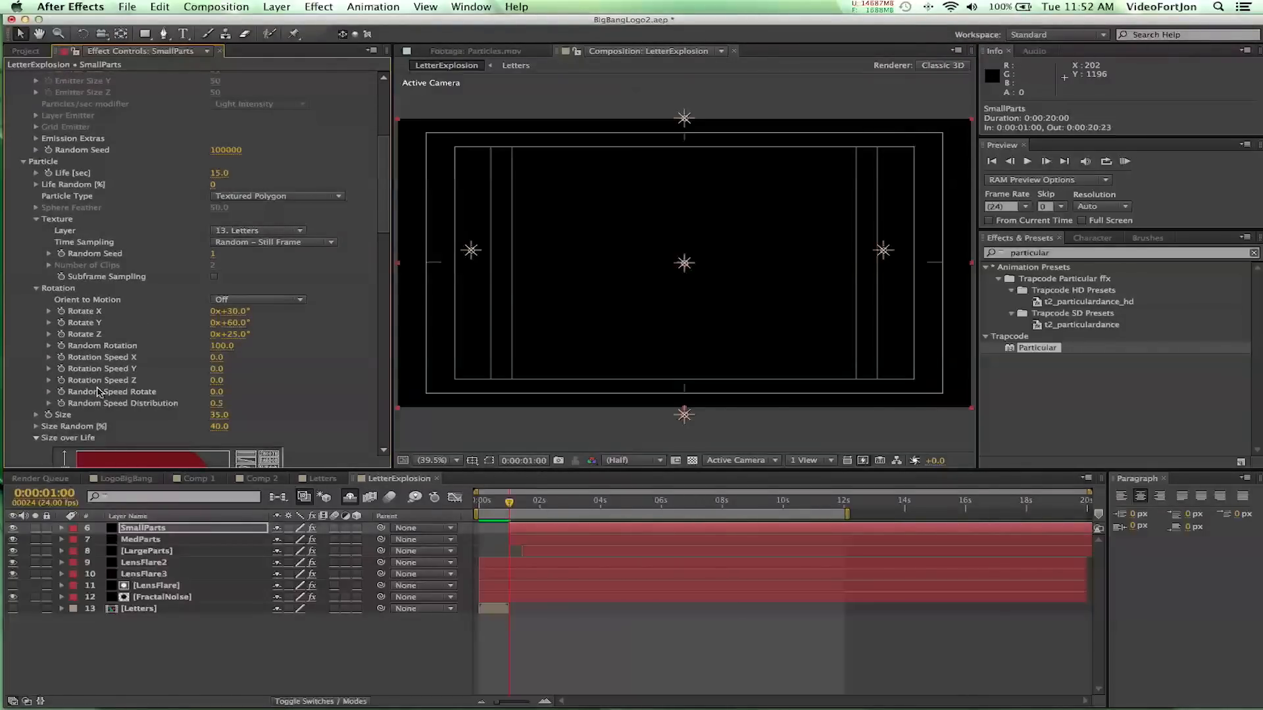
{"action": "scroll", "coordinate": [220, 384], "scroll_direction": "down", "scroll_amount": 4}
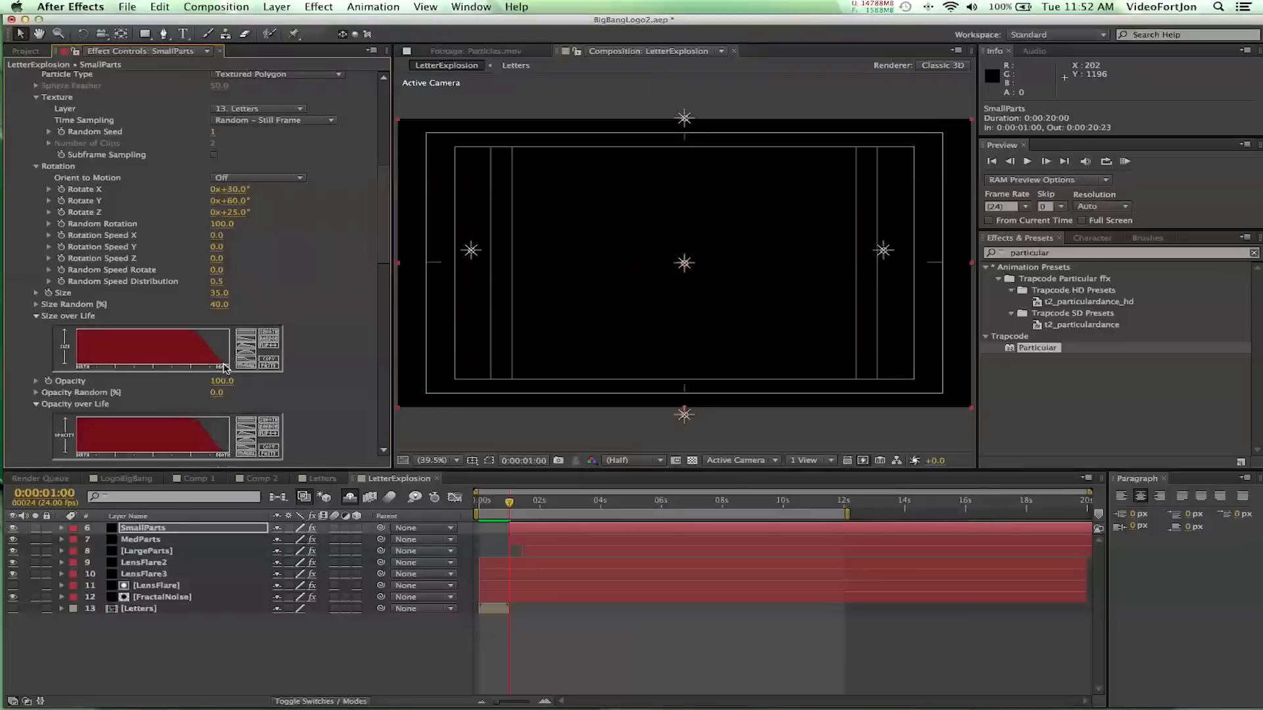
{"action": "left_click", "coordinate": [215, 293]}
{"action": "type", "text": "1"}
{"action": "key", "text": "Return"}
{"action": "left_click", "coordinate": [220, 304]}
{"action": "type", "text": "20"}
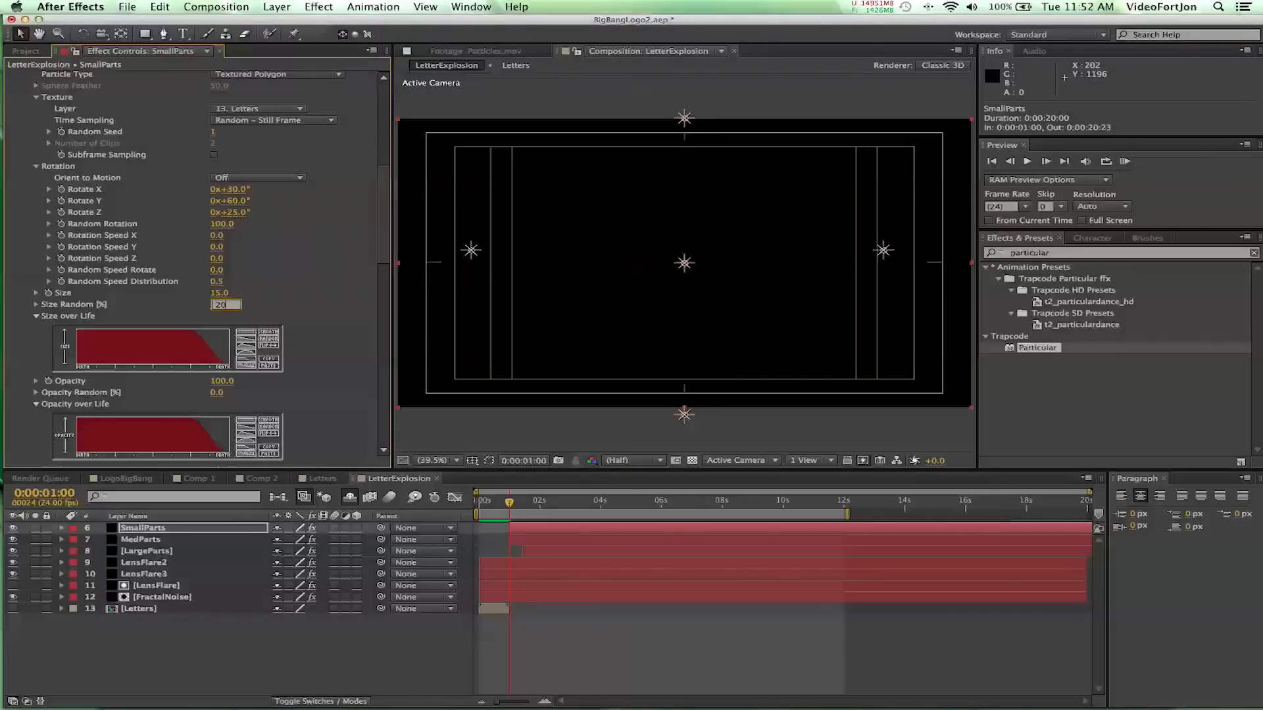
Set the SmallParts particle rotation to Rotate X 120°, Rotate Y 45° and Rotate Z 15°
{"action": "left_click", "coordinate": [232, 190]}
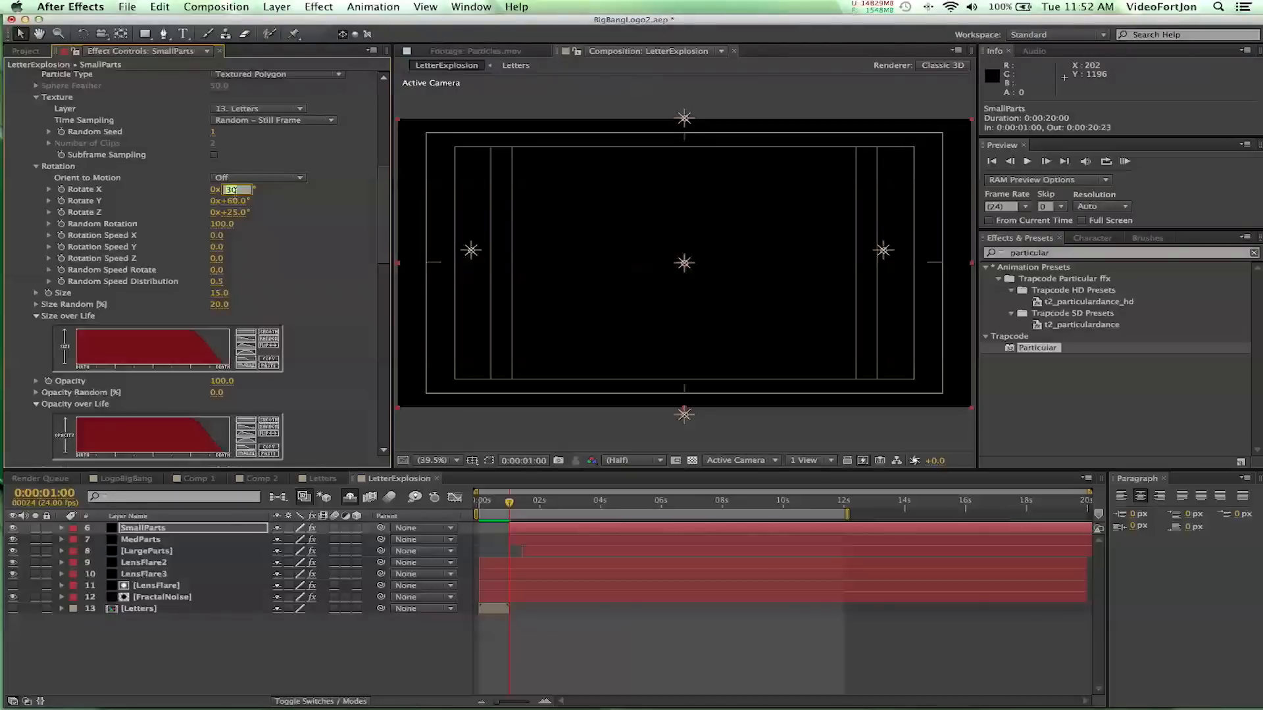
{"action": "type", "text": "120"}
{"action": "key", "text": "Tab"}
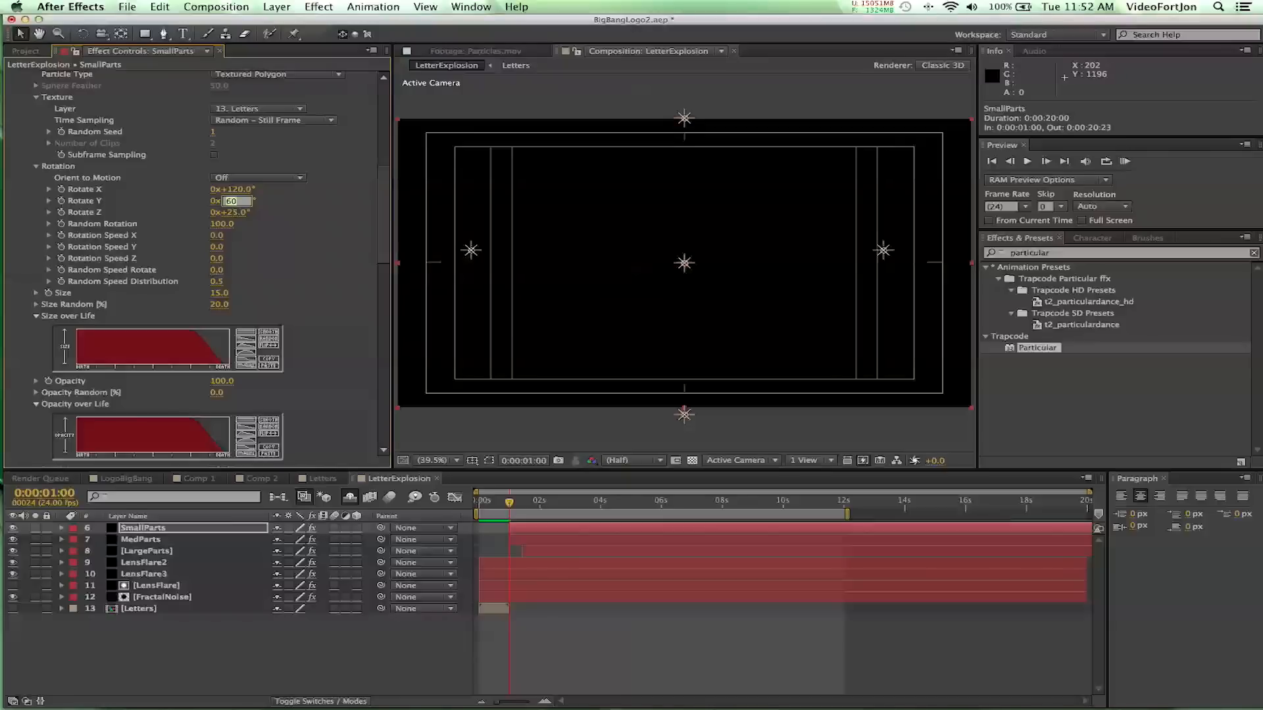
{"action": "type", "text": "45"}
{"action": "key", "text": "Tab"}
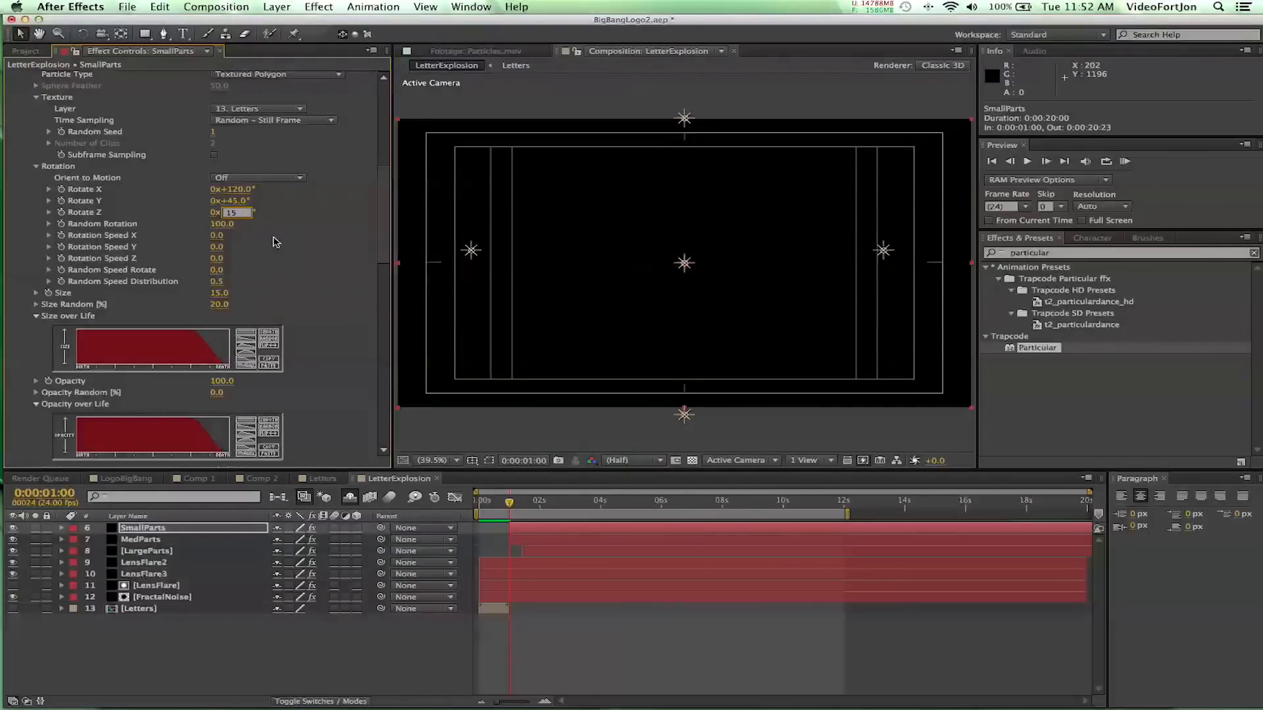
{"action": "key", "text": "Return"}
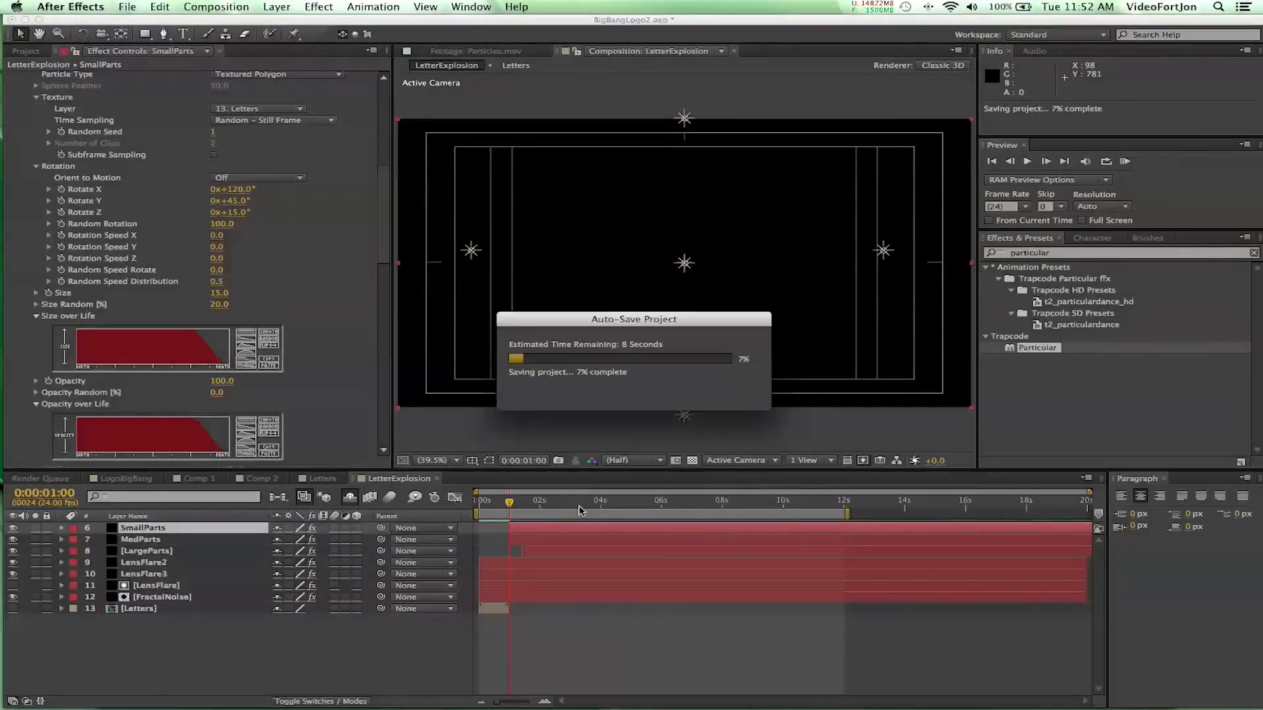
Go to 0:00:03:07 and set the World Transform Z Rotation of SmallParts to 90°
{"action": "left_click", "coordinate": [579, 510]}
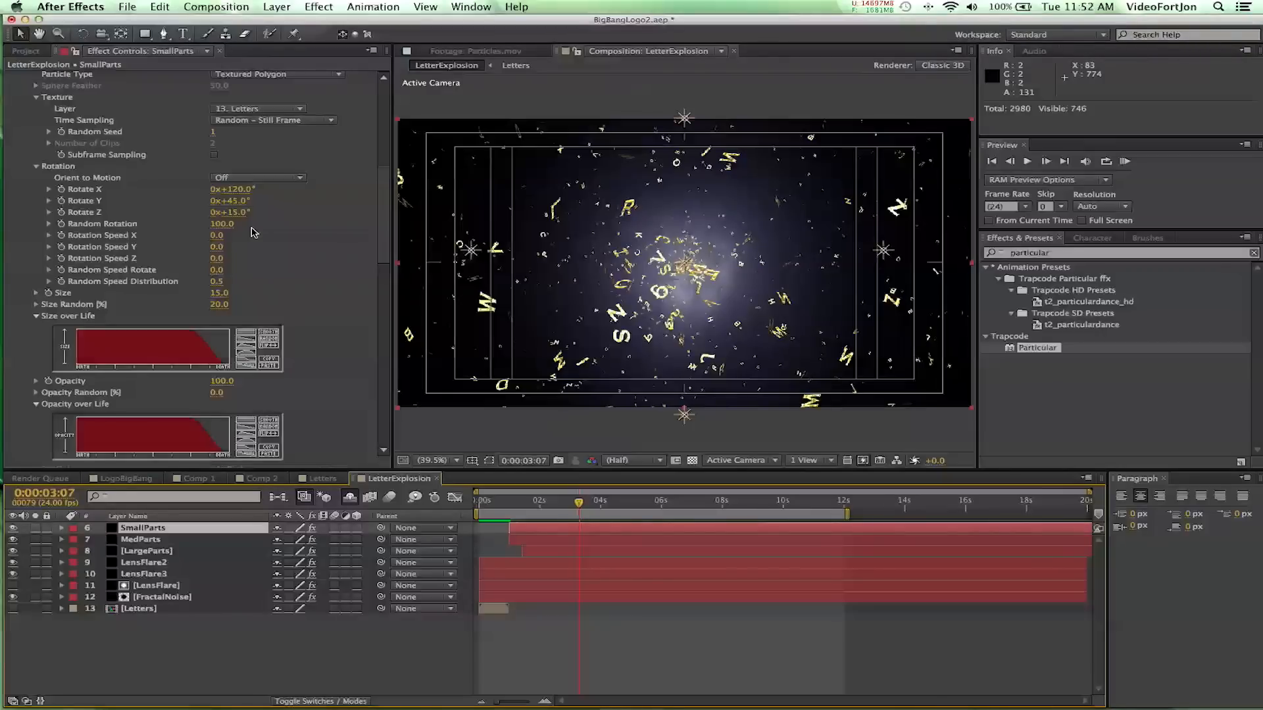
{"action": "scroll", "coordinate": [263, 283], "scroll_direction": "down", "scroll_amount": 15}
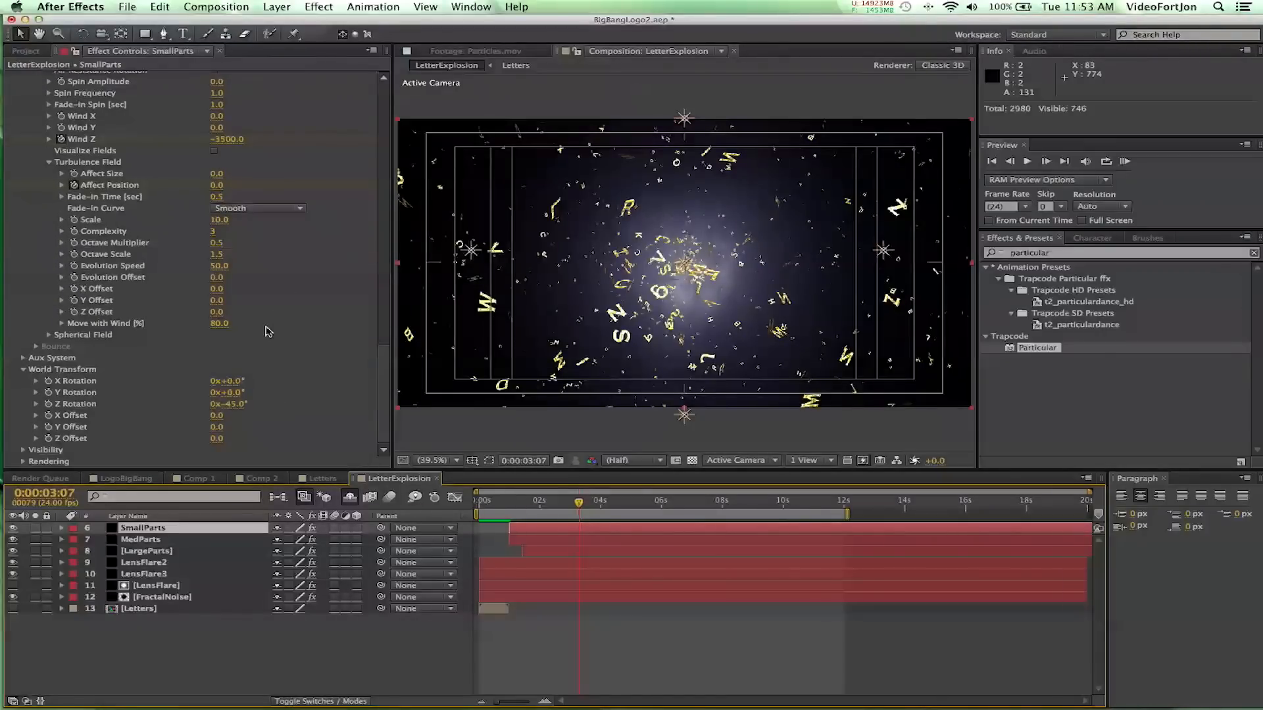
{"action": "left_click", "coordinate": [235, 404]}
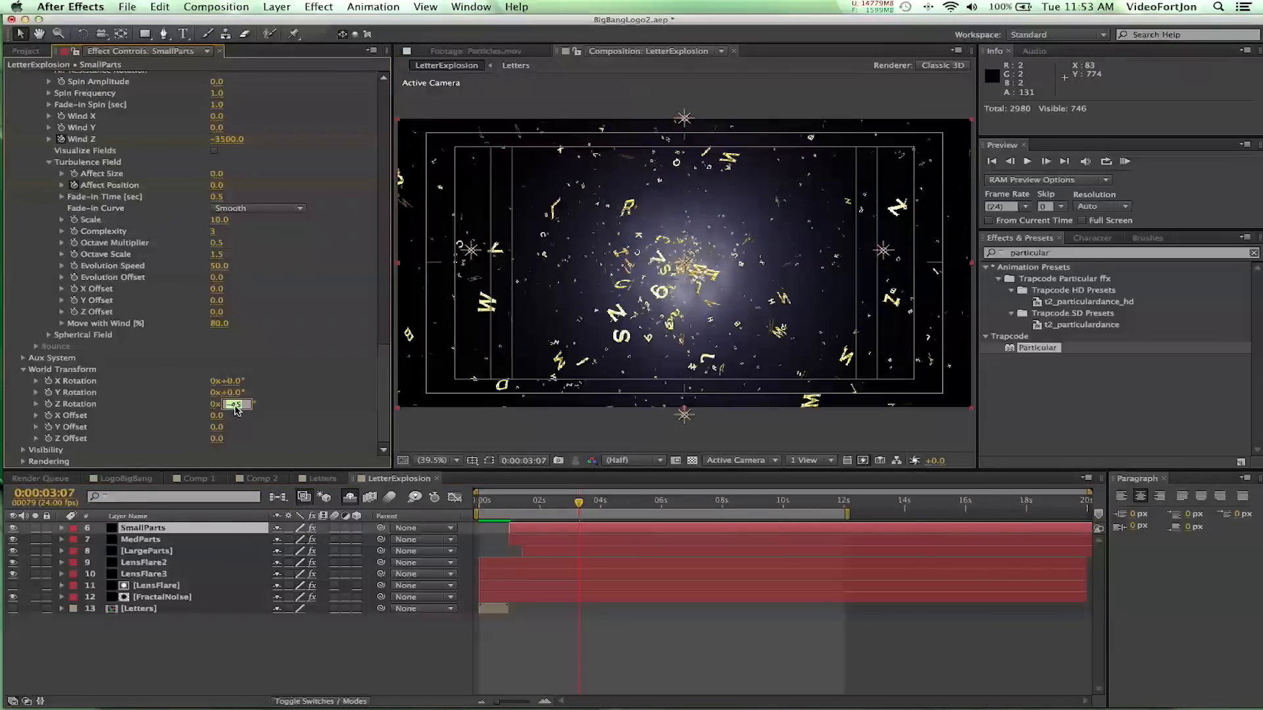
{"action": "type", "text": "90"}
{"action": "key", "text": "Return"}
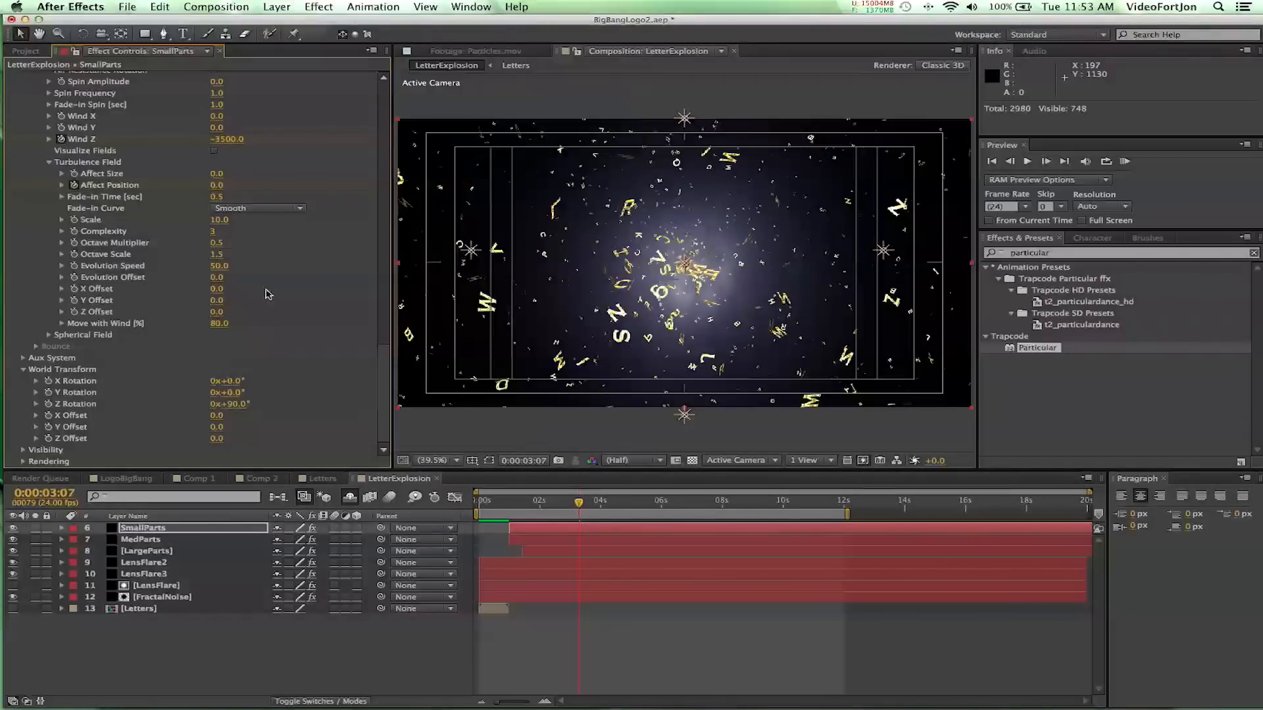
Collapse the Emitter, Particle, Shading, Physics and World Transform groups of the Particular effect on SmallParts
{"action": "scroll", "coordinate": [382, 374], "scroll_direction": "up", "scroll_amount": 10}
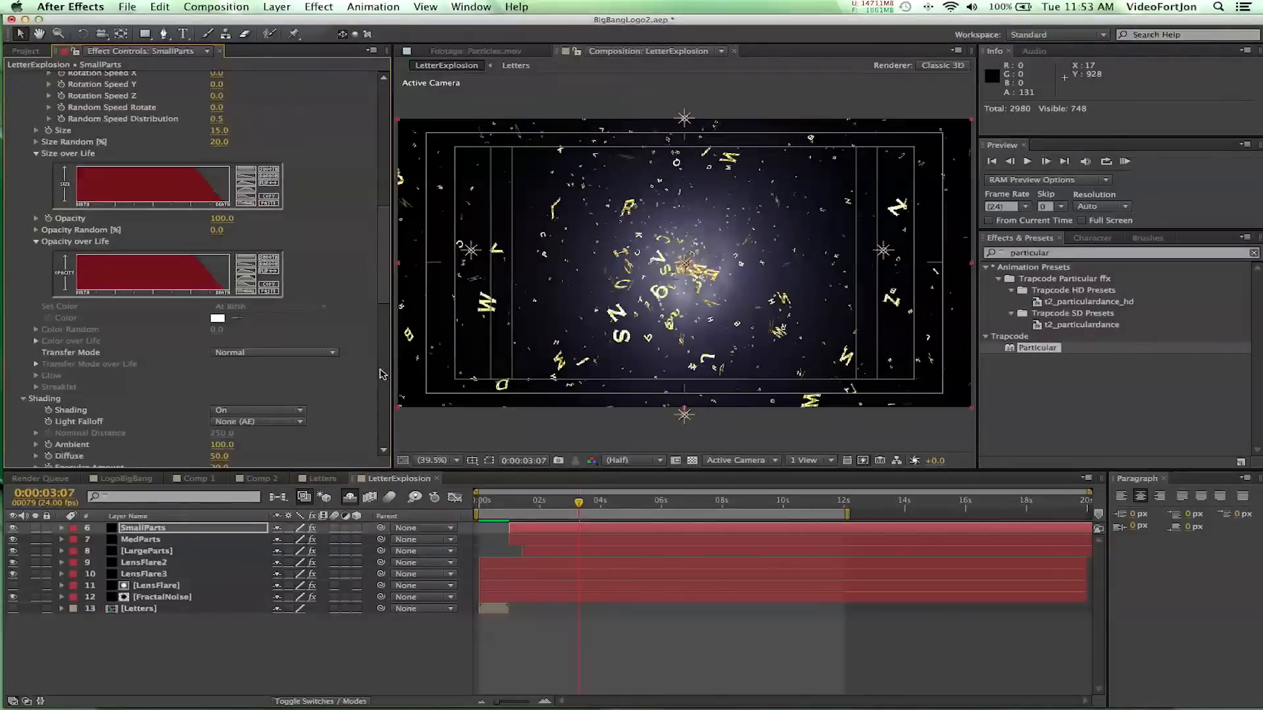
{"action": "scroll", "coordinate": [382, 374], "scroll_direction": "up", "scroll_amount": 8}
{"action": "left_click", "coordinate": [24, 102]}
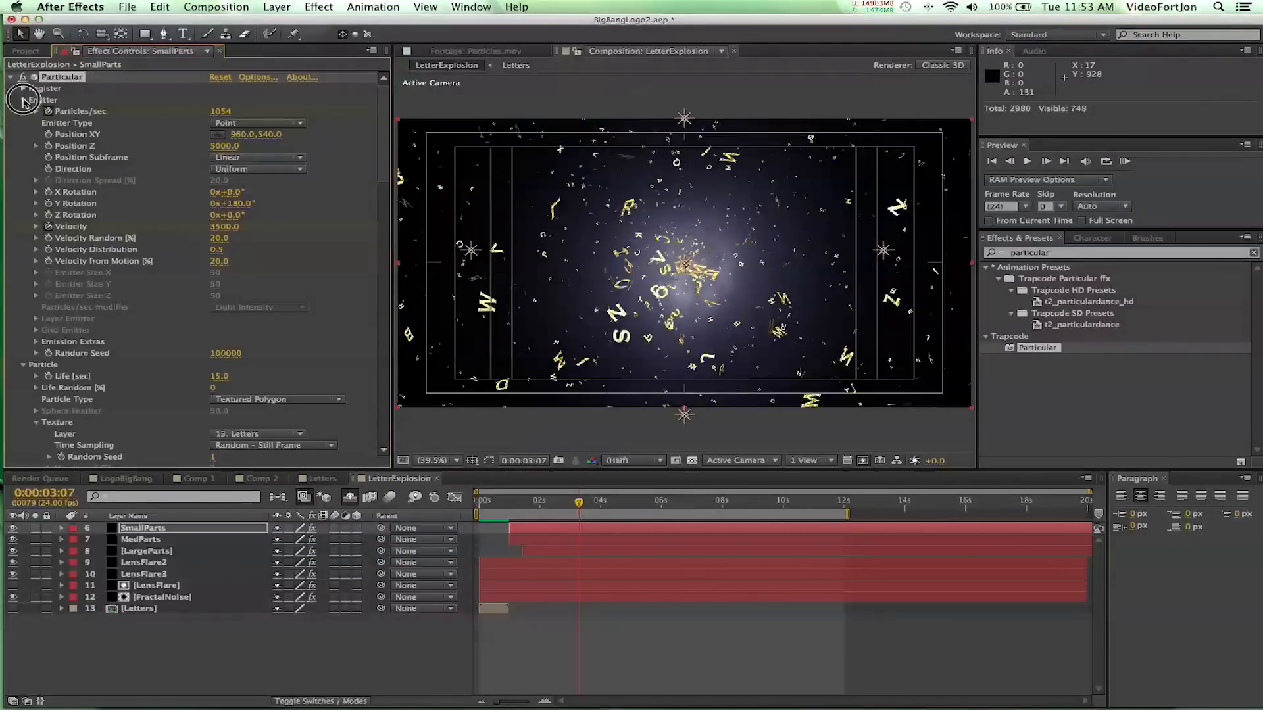
{"action": "left_click", "coordinate": [24, 111]}
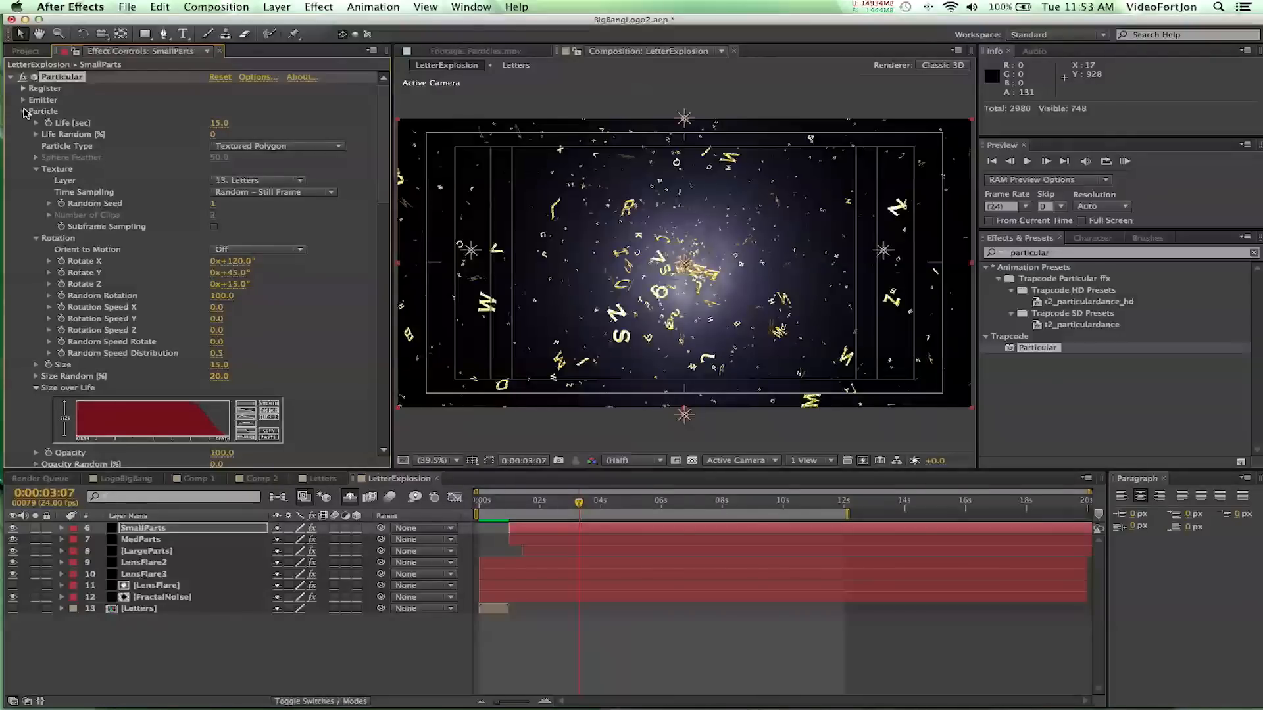
{"action": "left_click", "coordinate": [23, 123]}
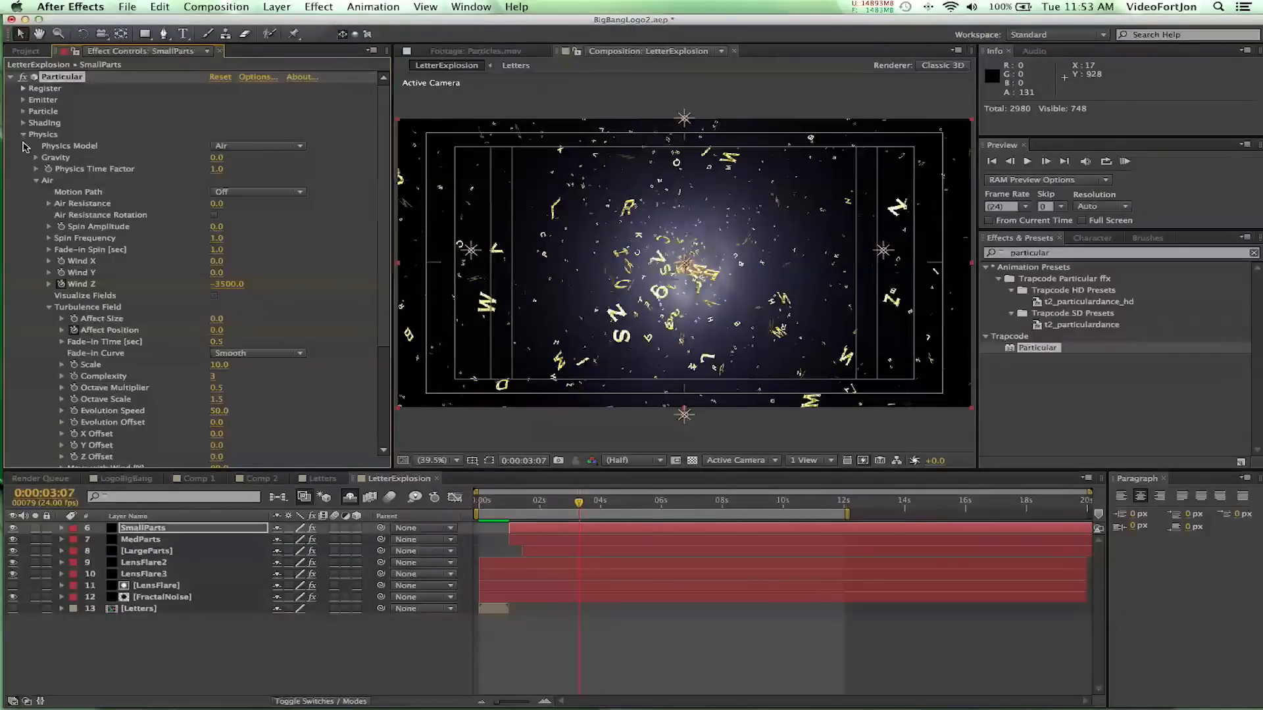
{"action": "left_click", "coordinate": [23, 134]}
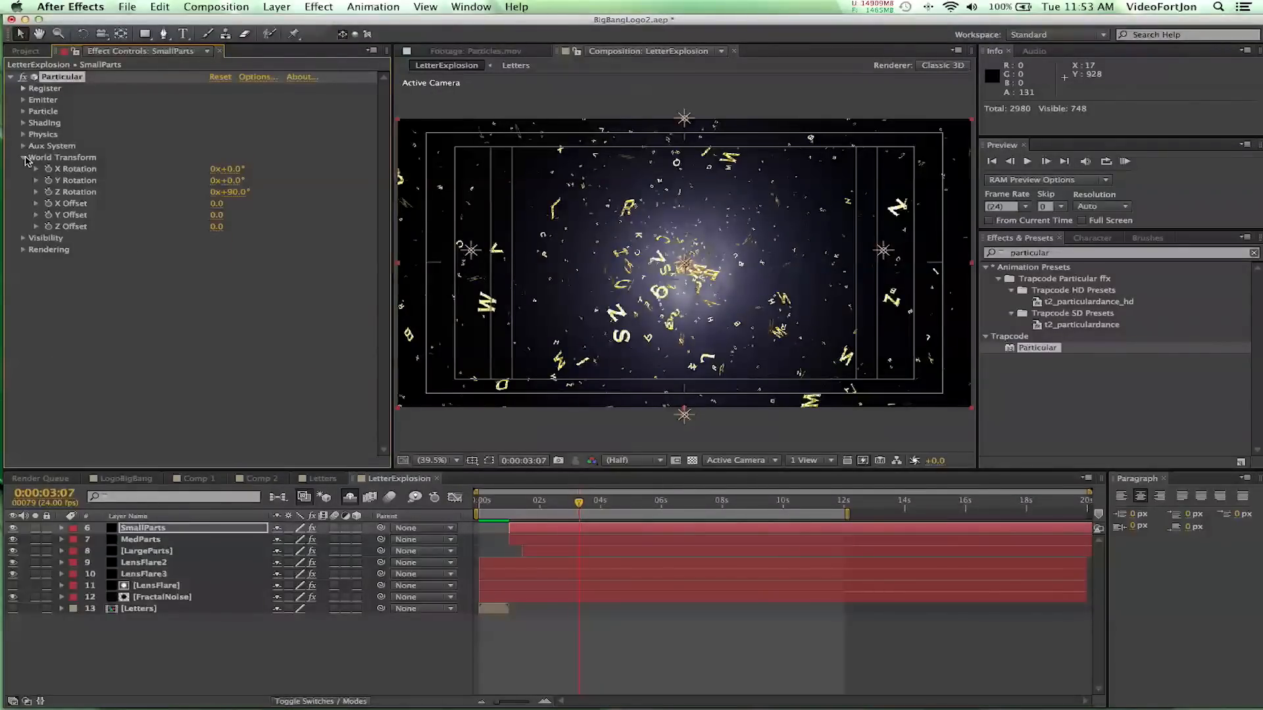
{"action": "left_click", "coordinate": [24, 158]}
{"action": "left_click", "coordinate": [289, 249]}
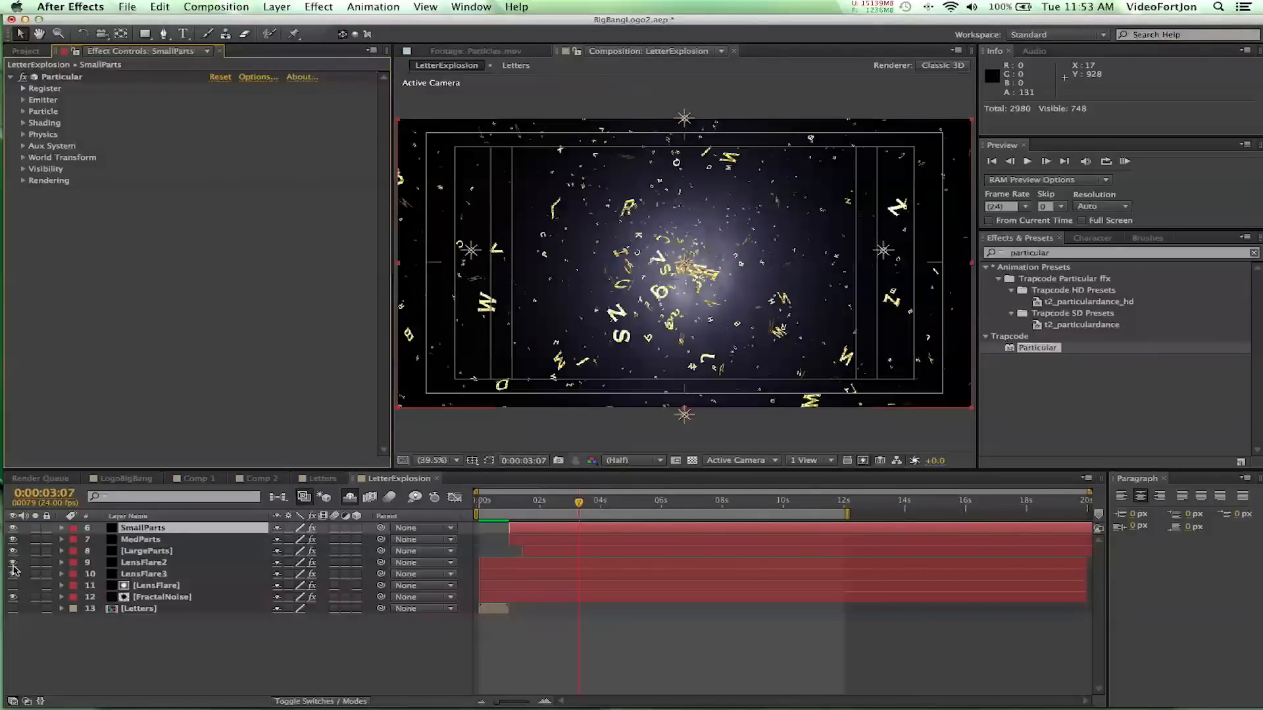
Hide the LensFlare2, LensFlare3 and FractalNoise layers, leaving only the particle layers on, and select MedParts
{"action": "left_click_drag", "start_coordinate": [14, 563], "coordinate": [13, 597]}
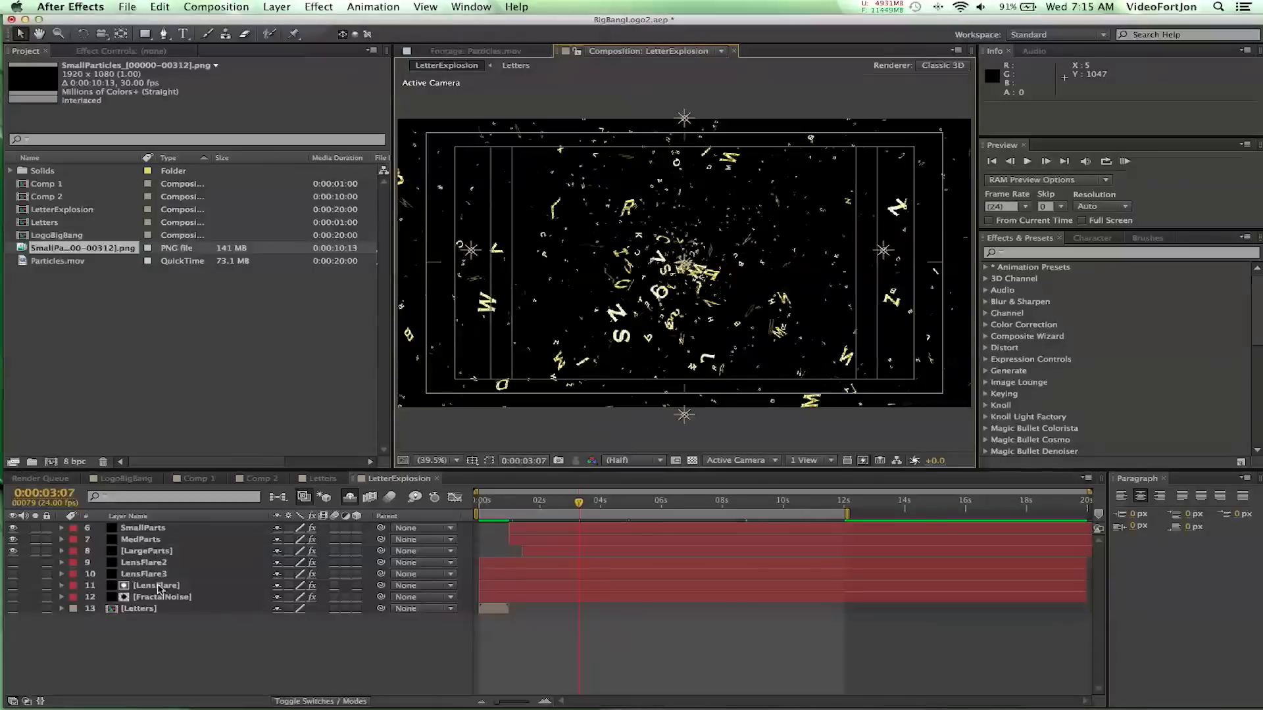
{"action": "left_click", "coordinate": [204, 542]}
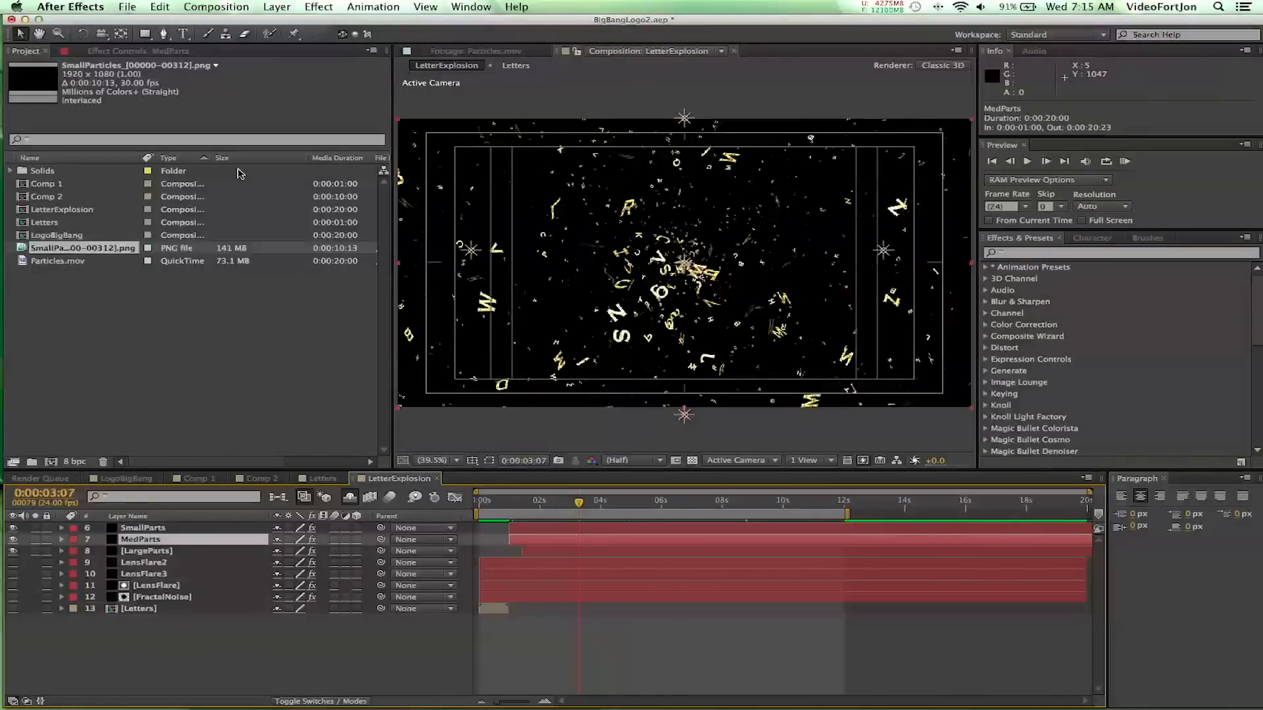
Start a pre-render of the LetterExplosion composition and name the output LetterExplosionParts
{"action": "left_click", "coordinate": [207, 6]}
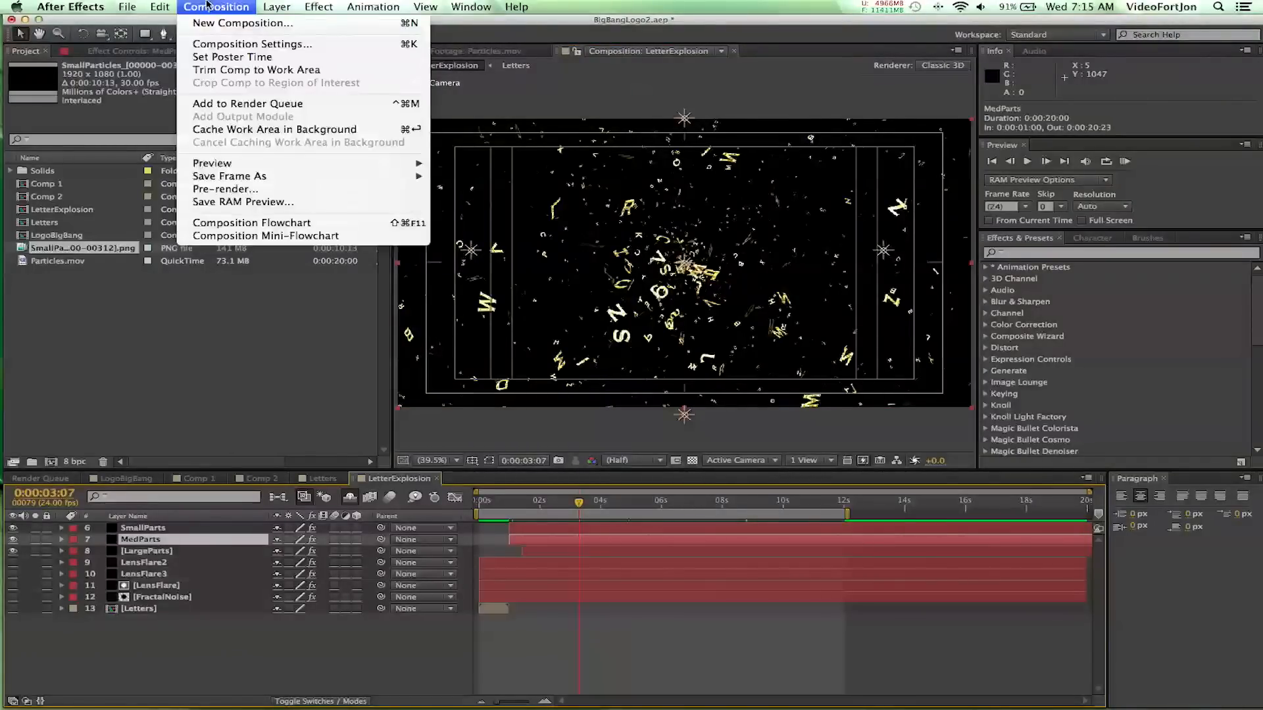
{"action": "left_click", "coordinate": [235, 189]}
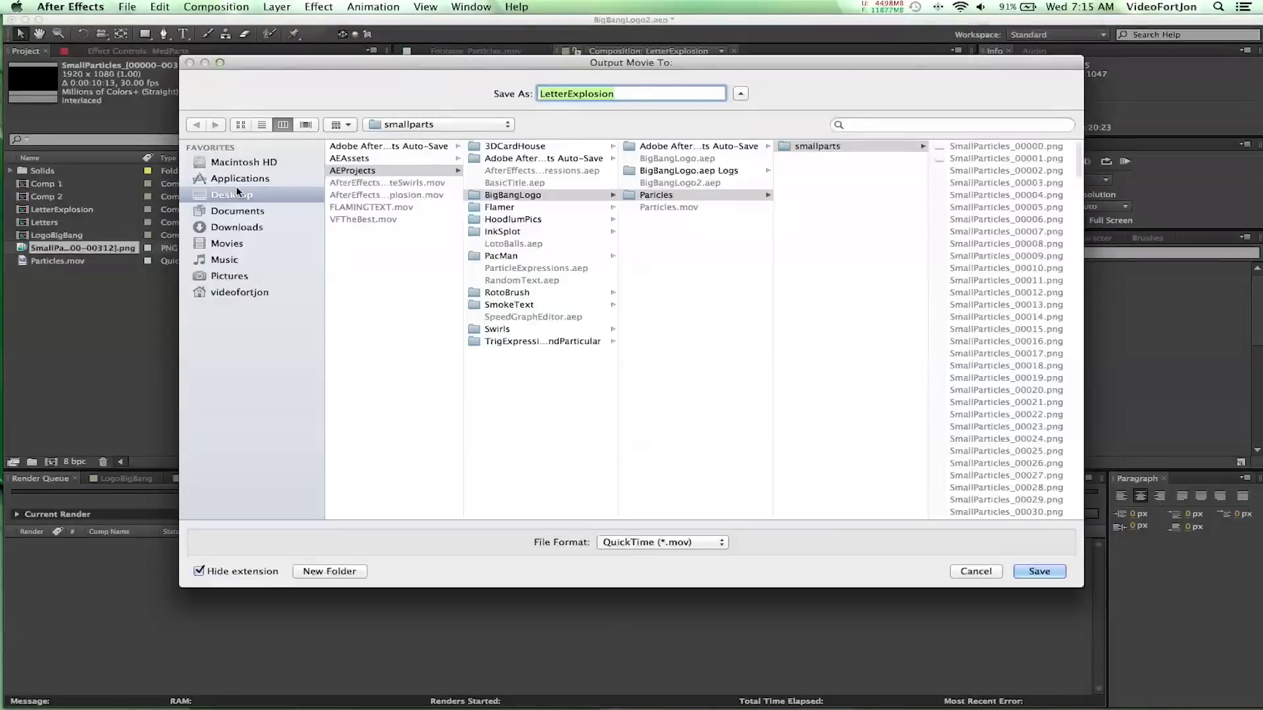
{"action": "left_click", "coordinate": [623, 94]}
{"action": "type", "text": "P"}
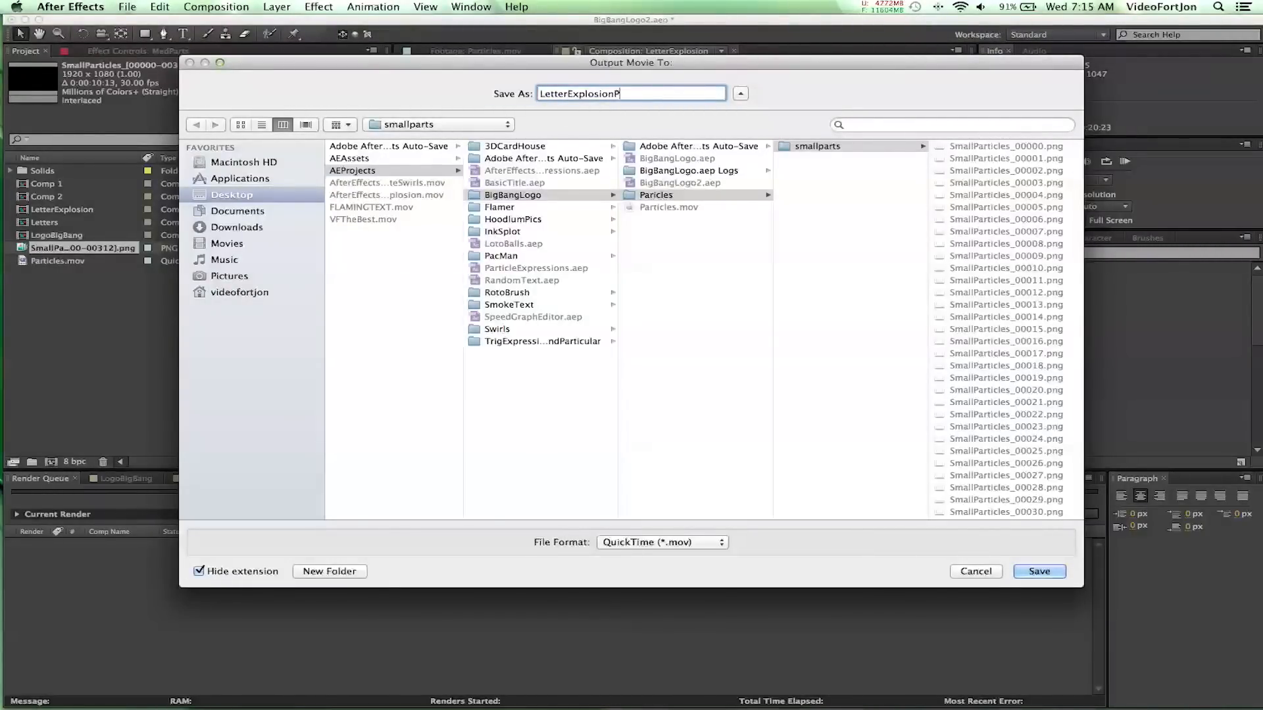
{"action": "type", "text": "arts"}
Create a new folder named LetterParts inside the BigBangLogo folder for the render output
{"action": "left_click", "coordinate": [692, 253]}
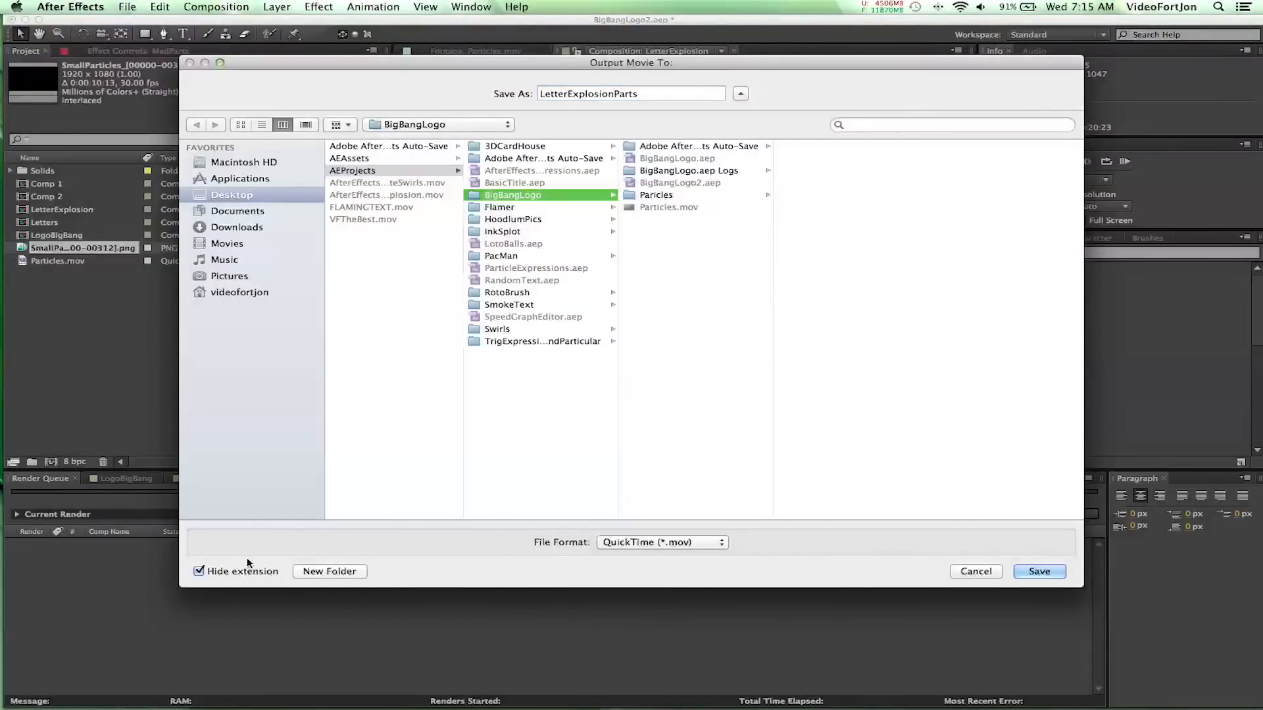
{"action": "left_click", "coordinate": [315, 572]}
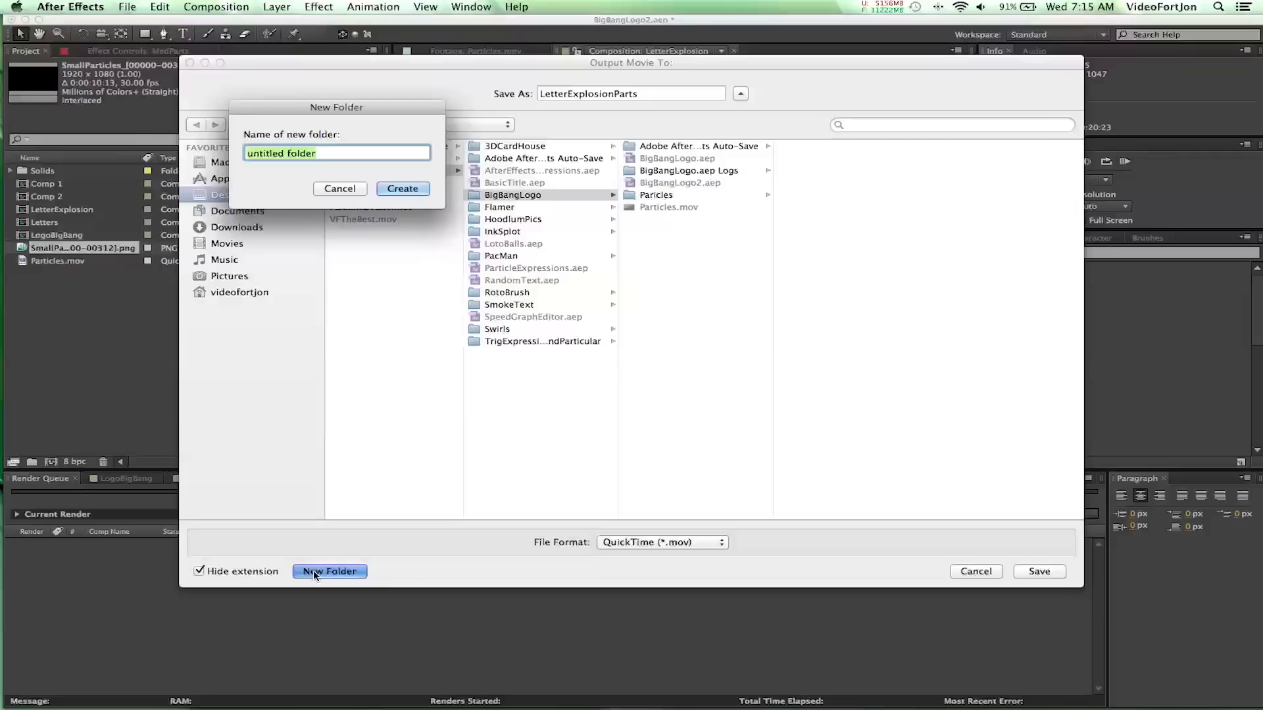
{"action": "type", "text": "Lett"}
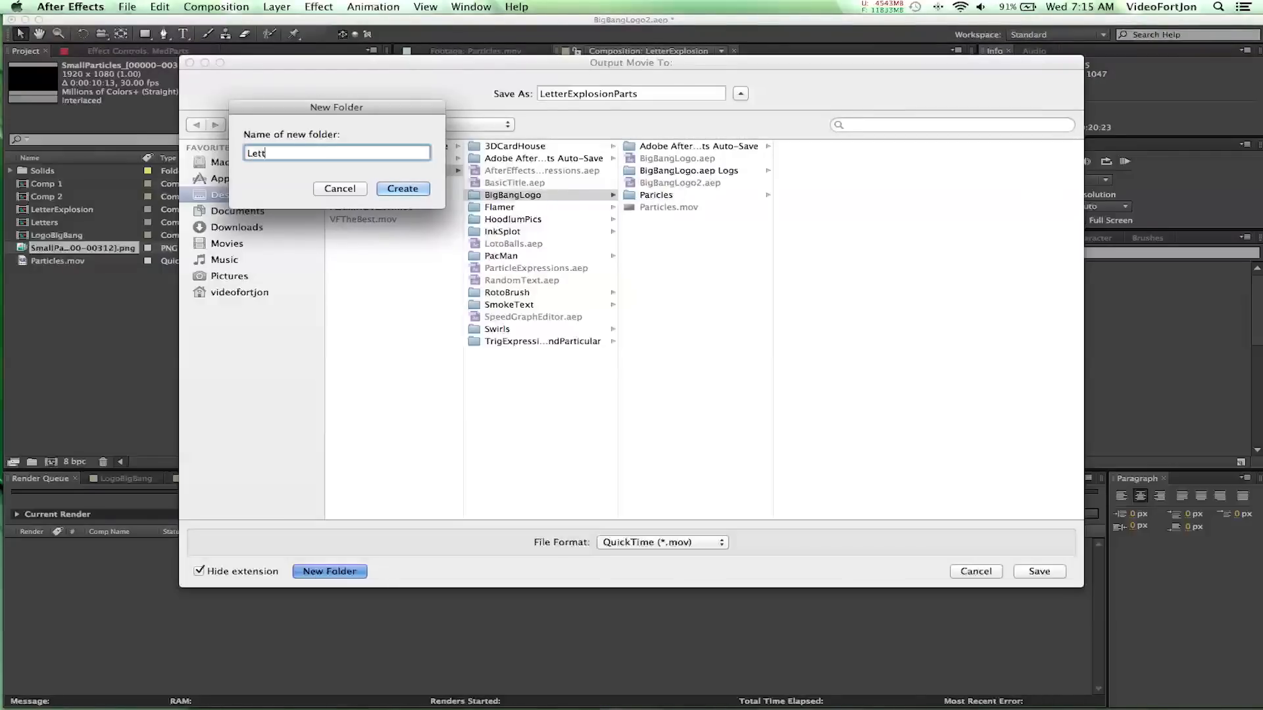
{"action": "type", "text": "erParts"}
{"action": "key", "text": "Return"}
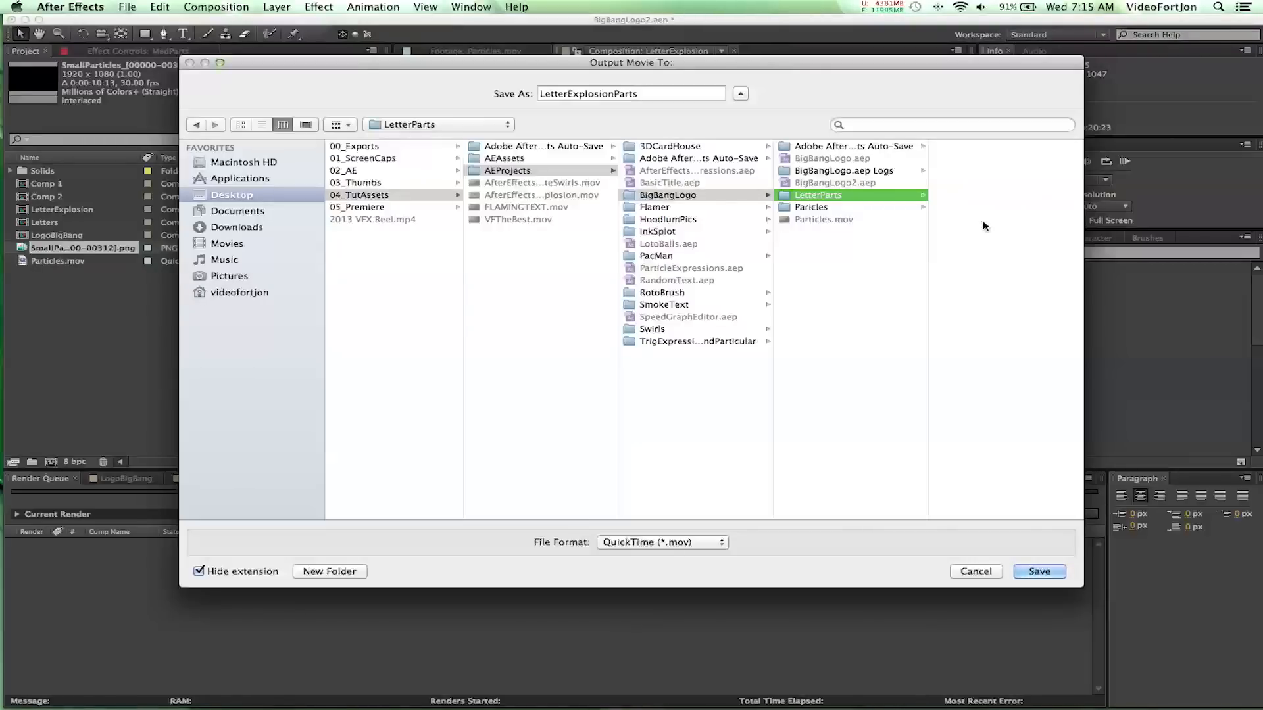
Examine the PNG frame sequence stored in the smallparts folder inside the Paricles folder
{"action": "left_click", "coordinate": [917, 207]}
{"action": "left_click", "coordinate": [968, 146]}
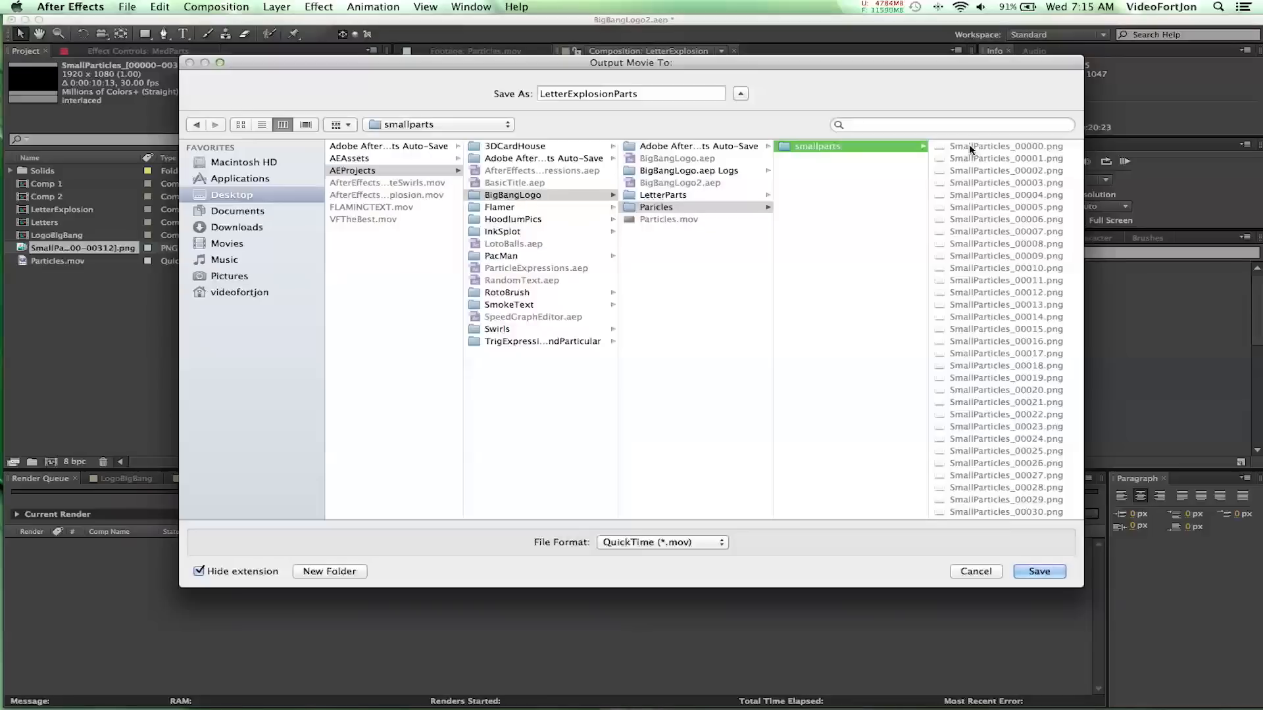
{"action": "left_click", "coordinate": [968, 145]}
{"action": "left_click", "coordinate": [973, 280]}
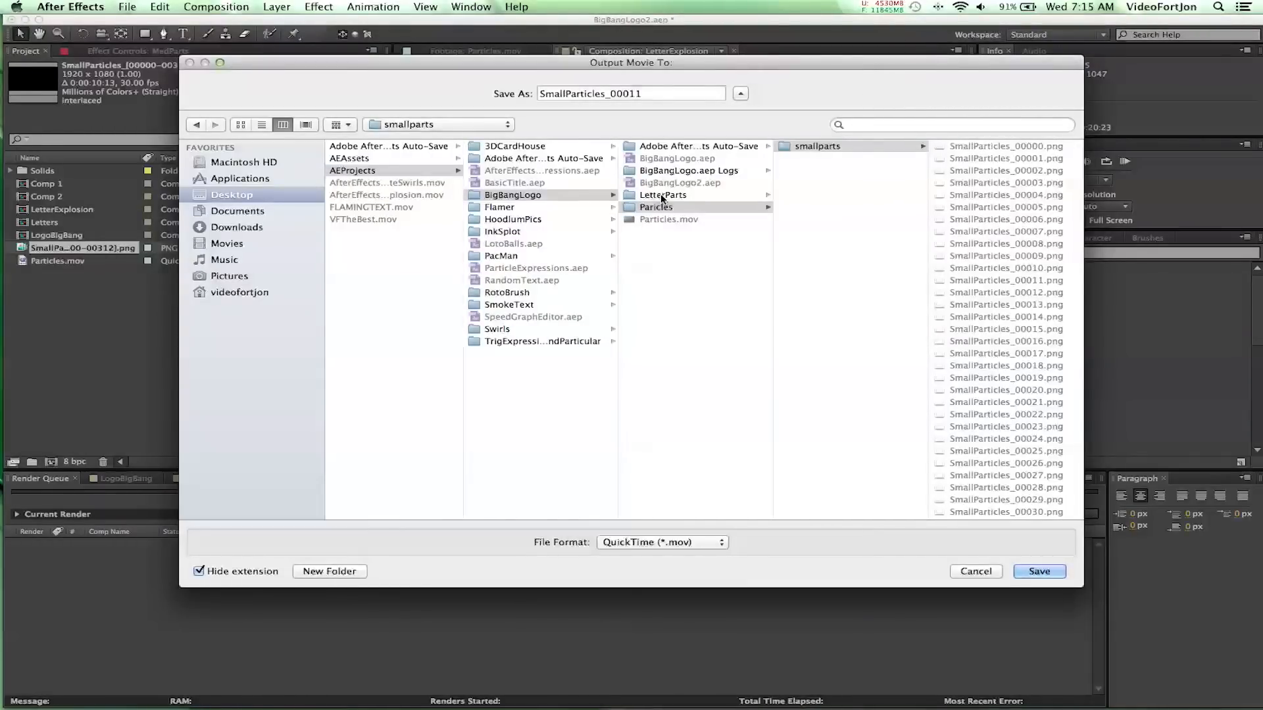
{"action": "scroll", "coordinate": [1017, 416], "scroll_direction": "down", "scroll_amount": 5}
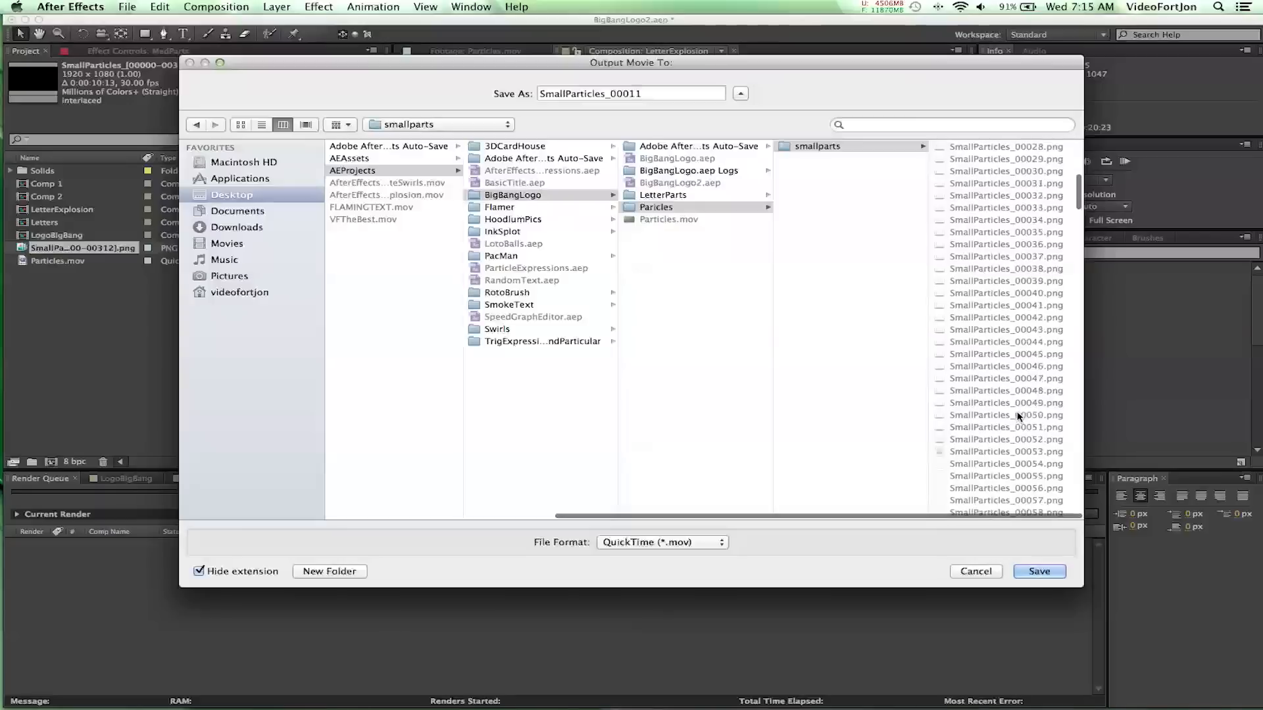
{"action": "scroll", "coordinate": [1017, 416], "scroll_direction": "down", "scroll_amount": 15}
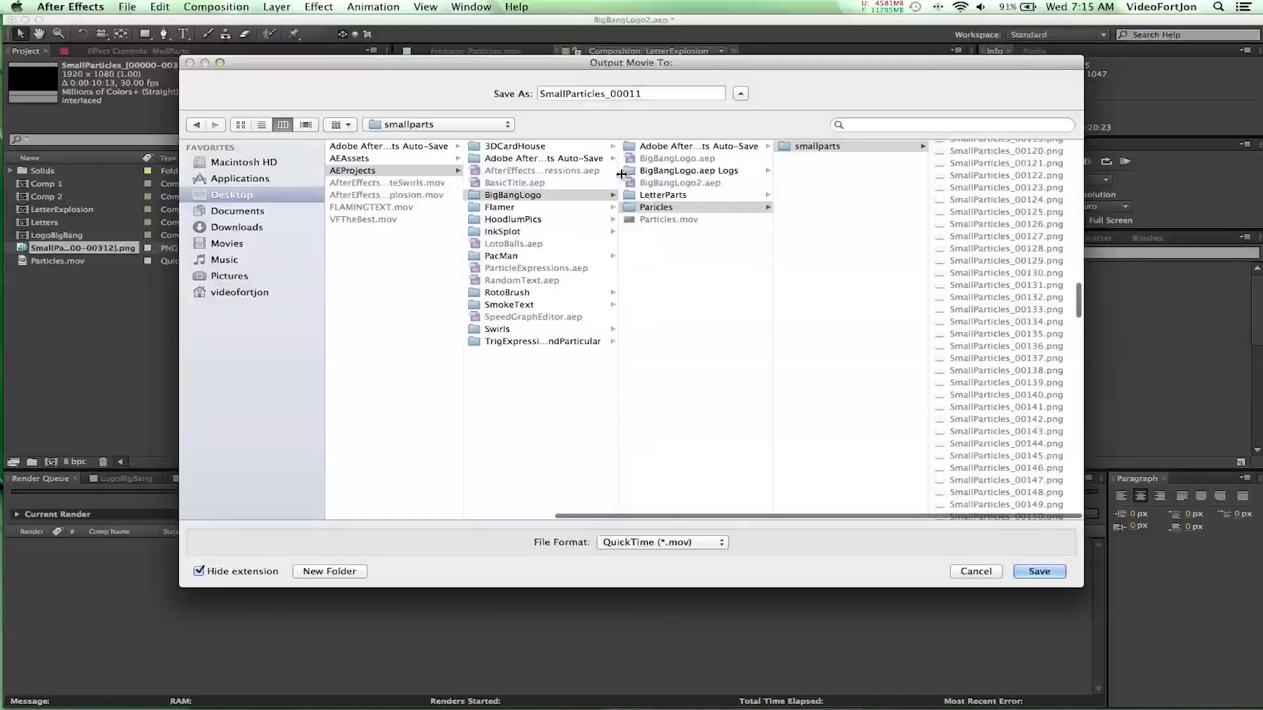
Save the pre-render output in the LetterParts folder and rename the output file LatterParts
{"action": "left_click", "coordinate": [691, 193]}
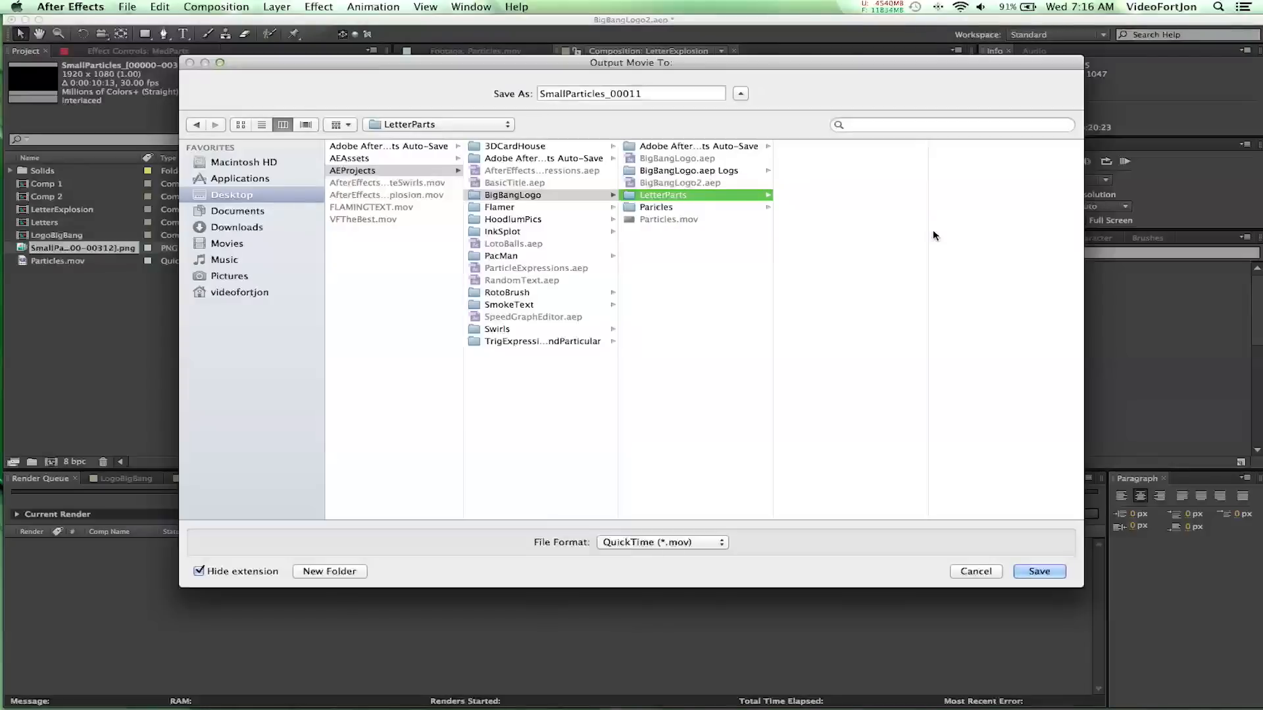
{"action": "left_click", "coordinate": [1029, 572]}
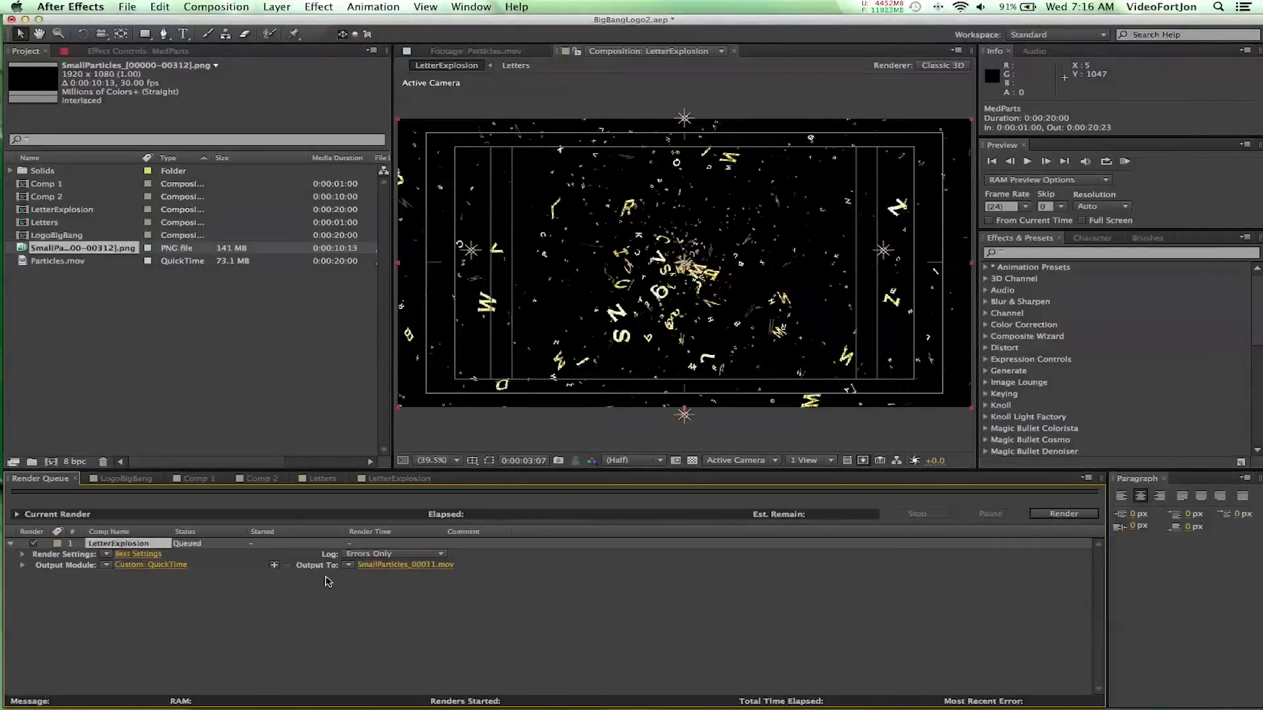
{"action": "left_click", "coordinate": [388, 566]}
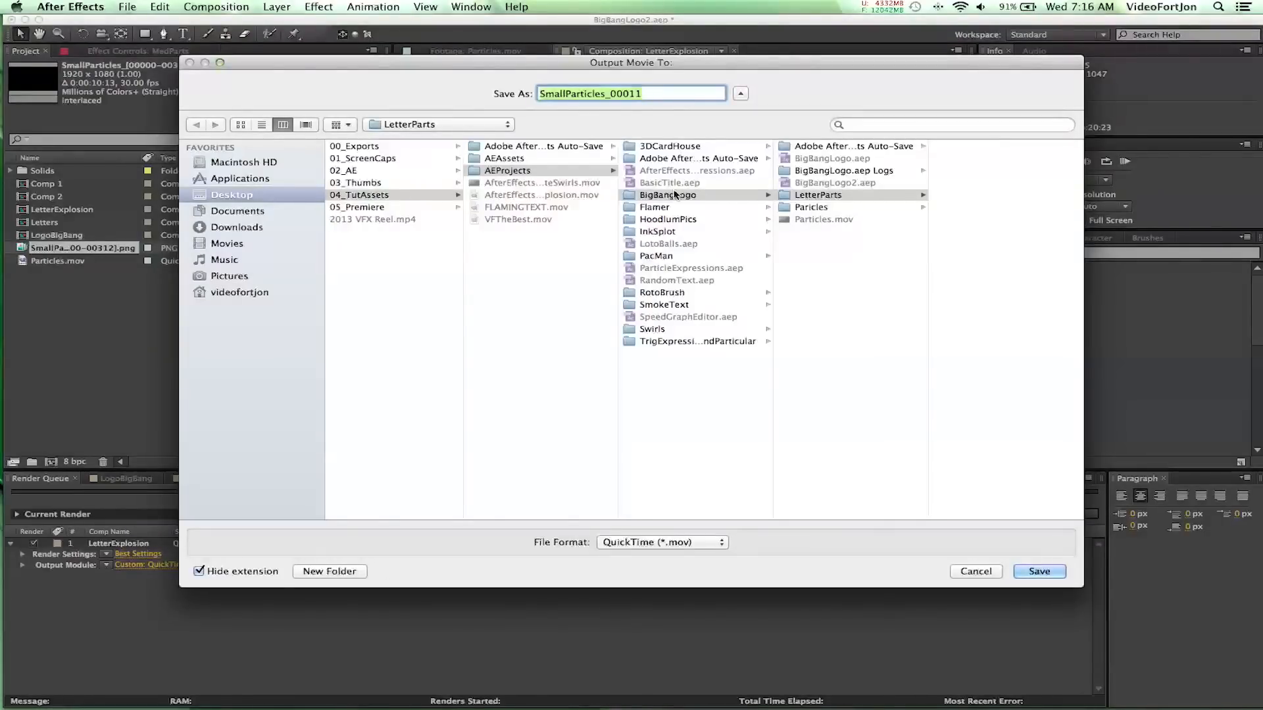
{"action": "left_click", "coordinate": [832, 196]}
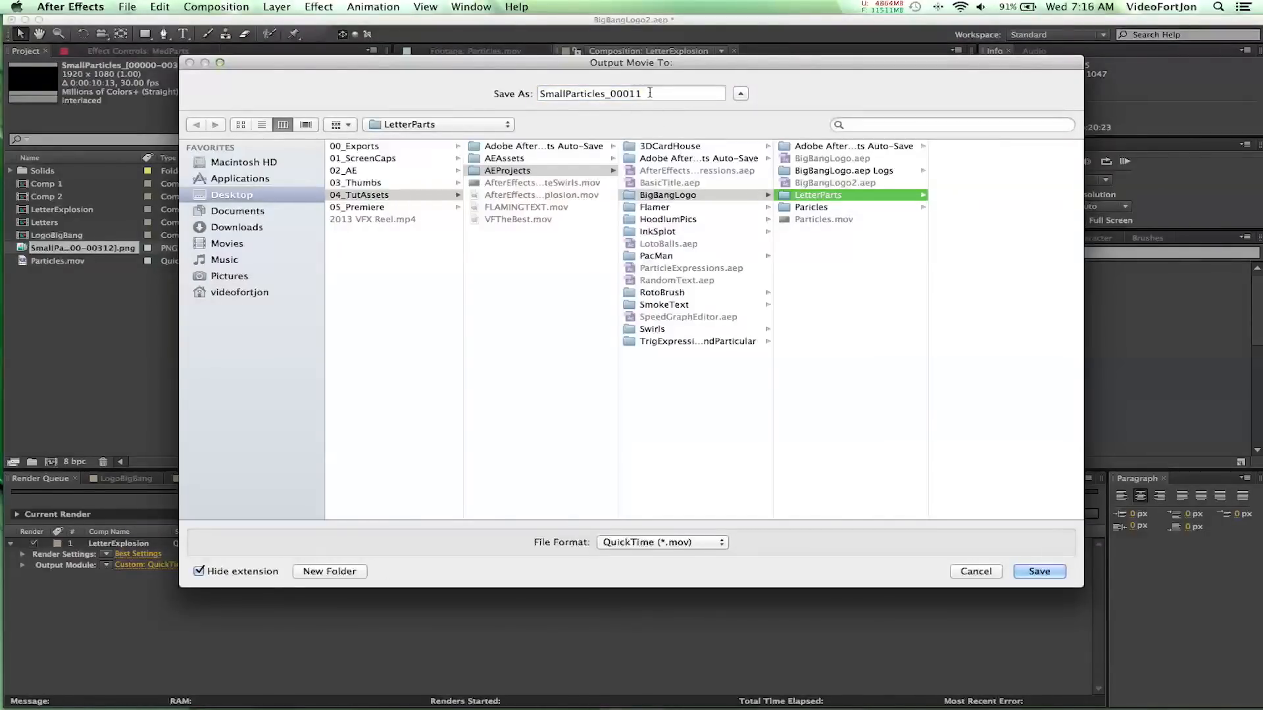
{"action": "left_click_drag", "start_coordinate": [651, 93], "coordinate": [376, 95]}
{"action": "type", "text": "La"}
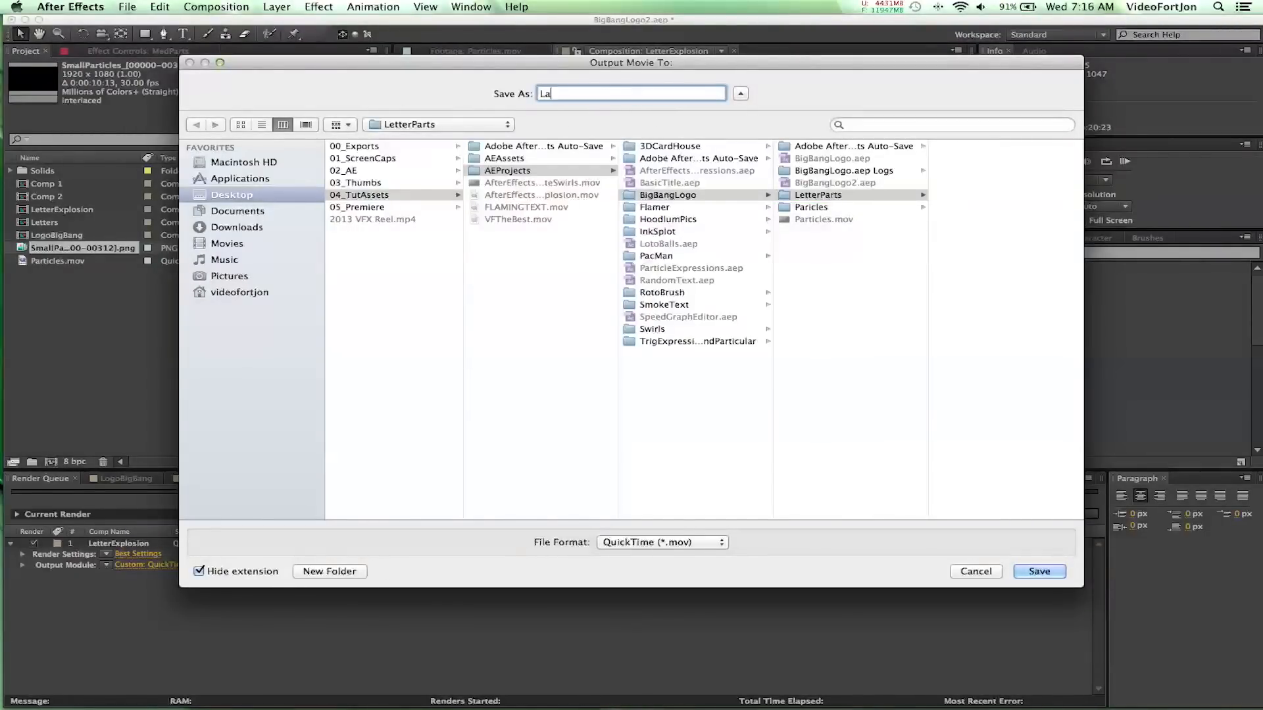
{"action": "type", "text": "tterParts"}
{"action": "key", "text": "Return"}
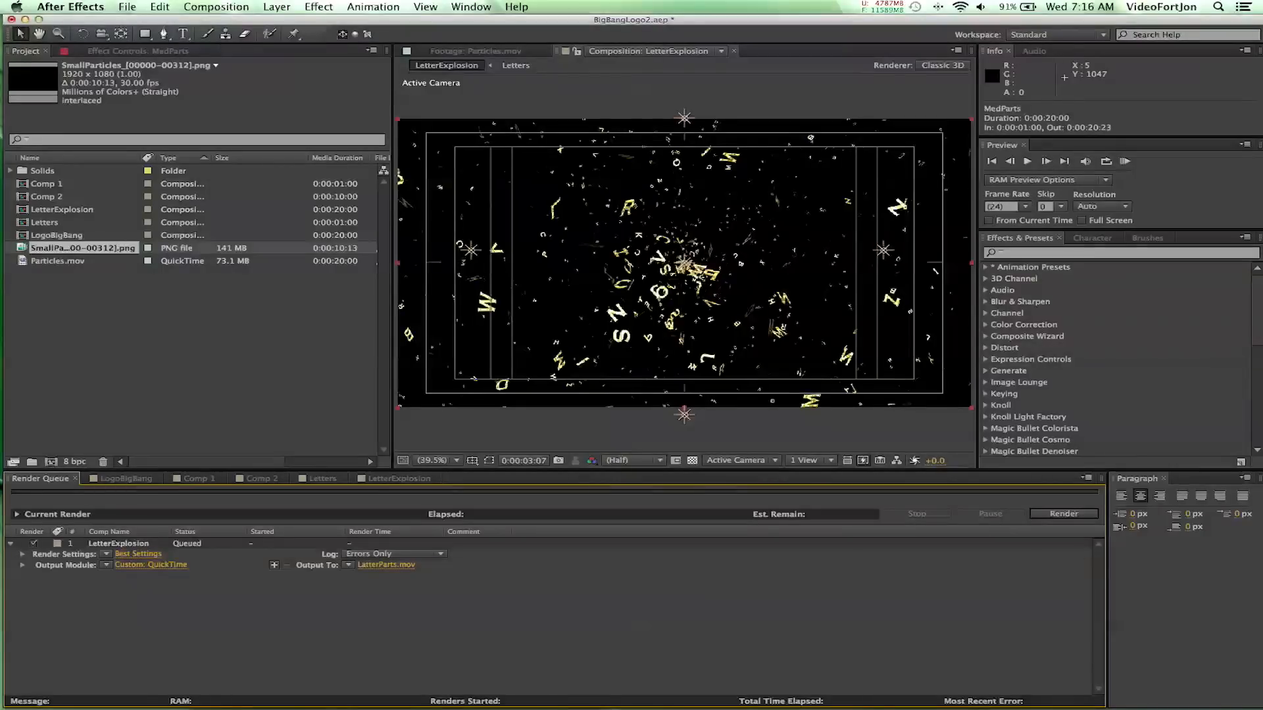
Set the output module format to PNG Sequence with Interlaced compression
{"action": "left_click", "coordinate": [158, 567]}
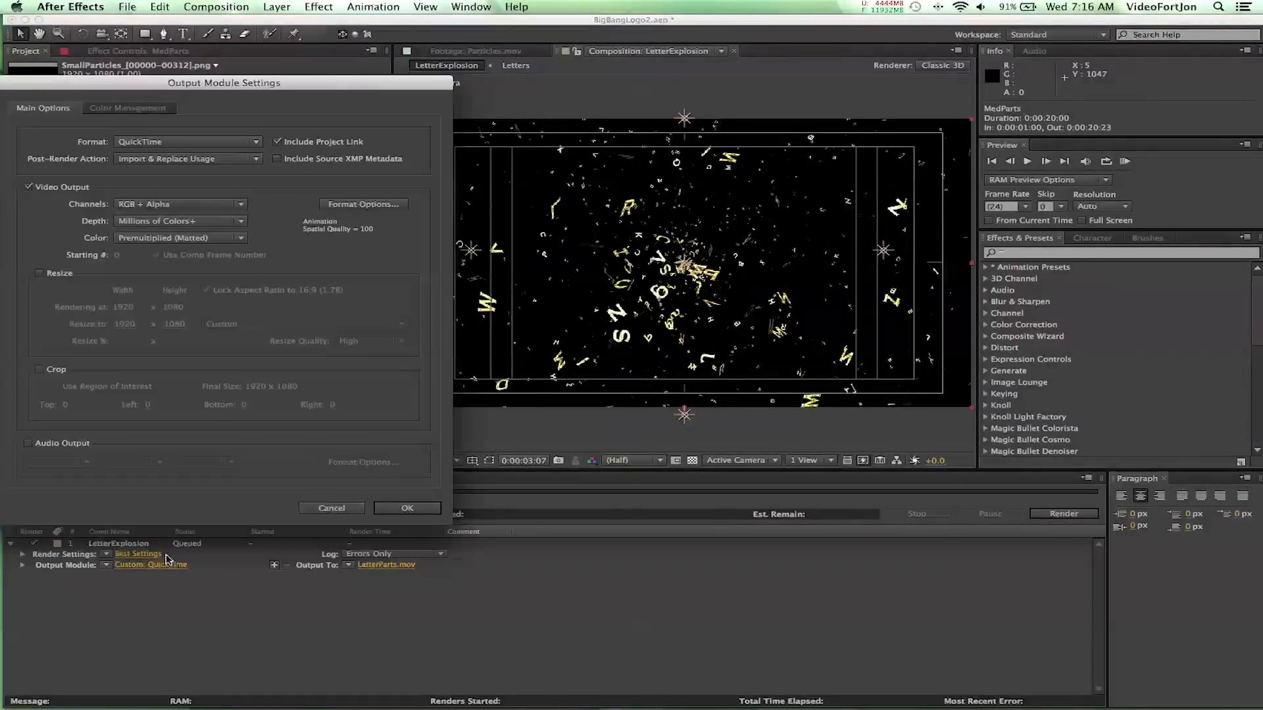
{"action": "left_click", "coordinate": [149, 143]}
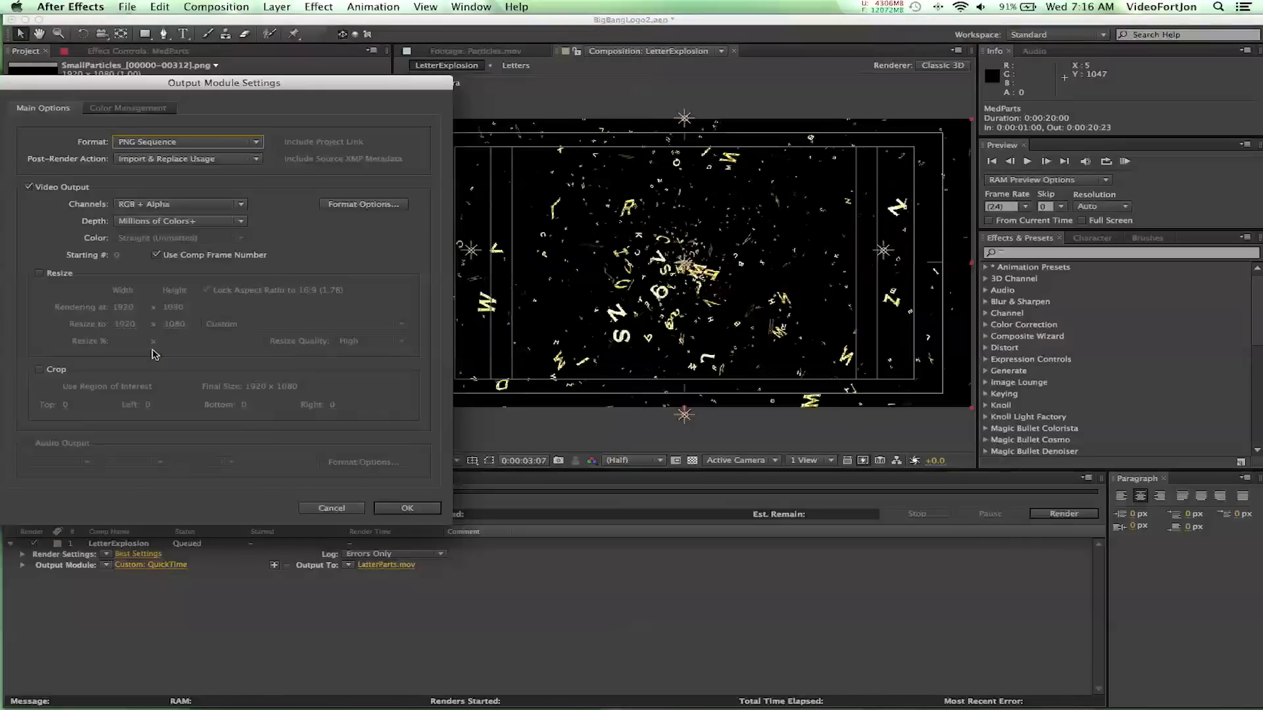
{"action": "left_click", "coordinate": [152, 353]}
{"action": "left_click", "coordinate": [352, 208]}
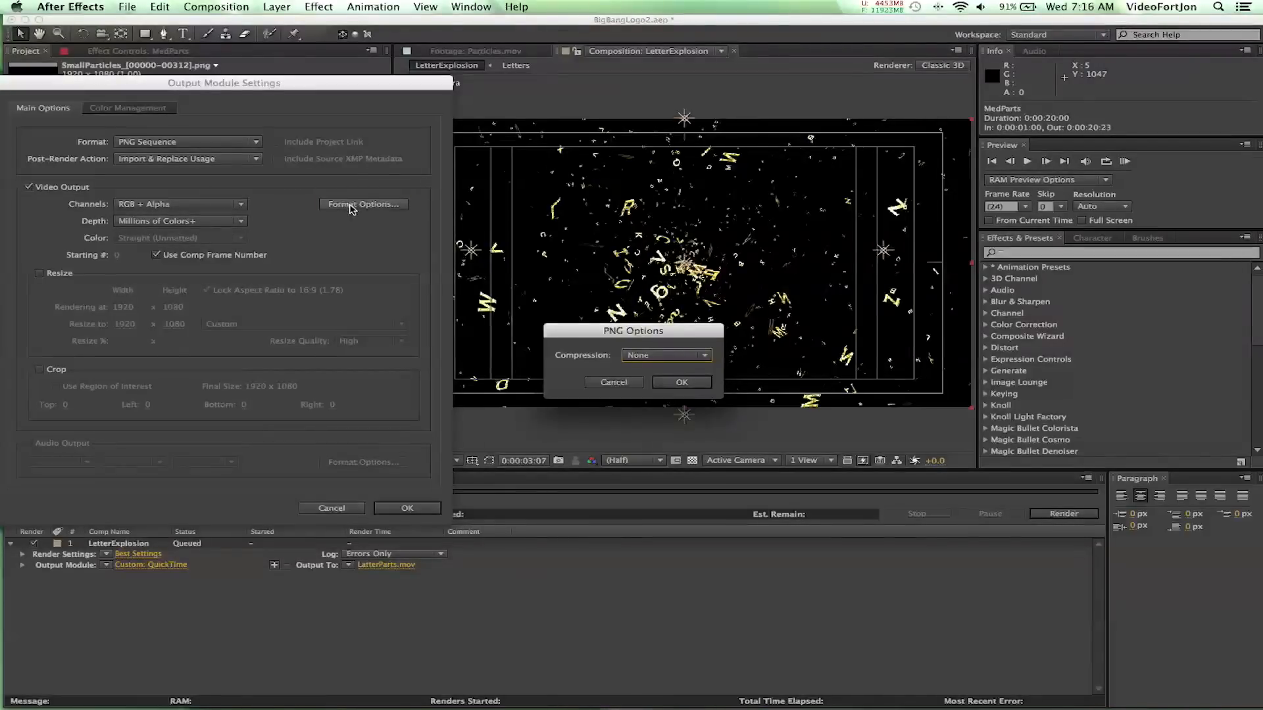
{"action": "left_click", "coordinate": [666, 357]}
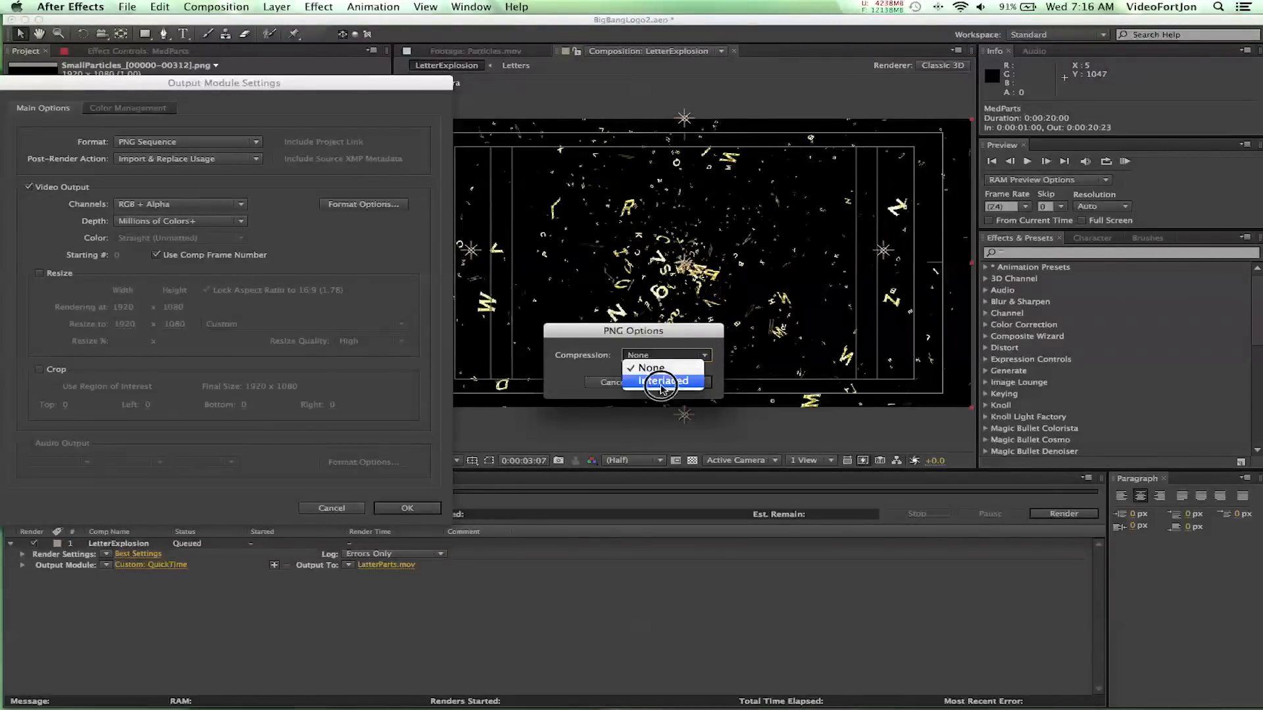
{"action": "left_click", "coordinate": [661, 382]}
{"action": "left_click", "coordinate": [693, 384]}
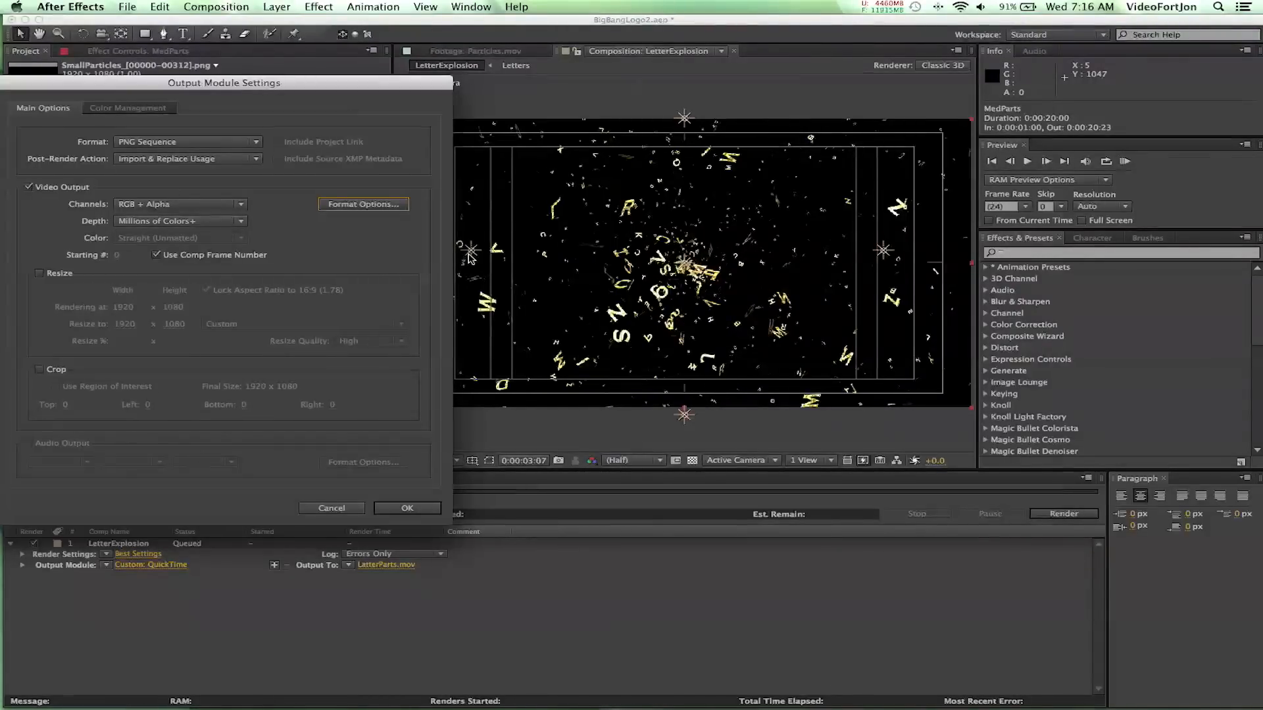
{"action": "left_click", "coordinate": [395, 511]}
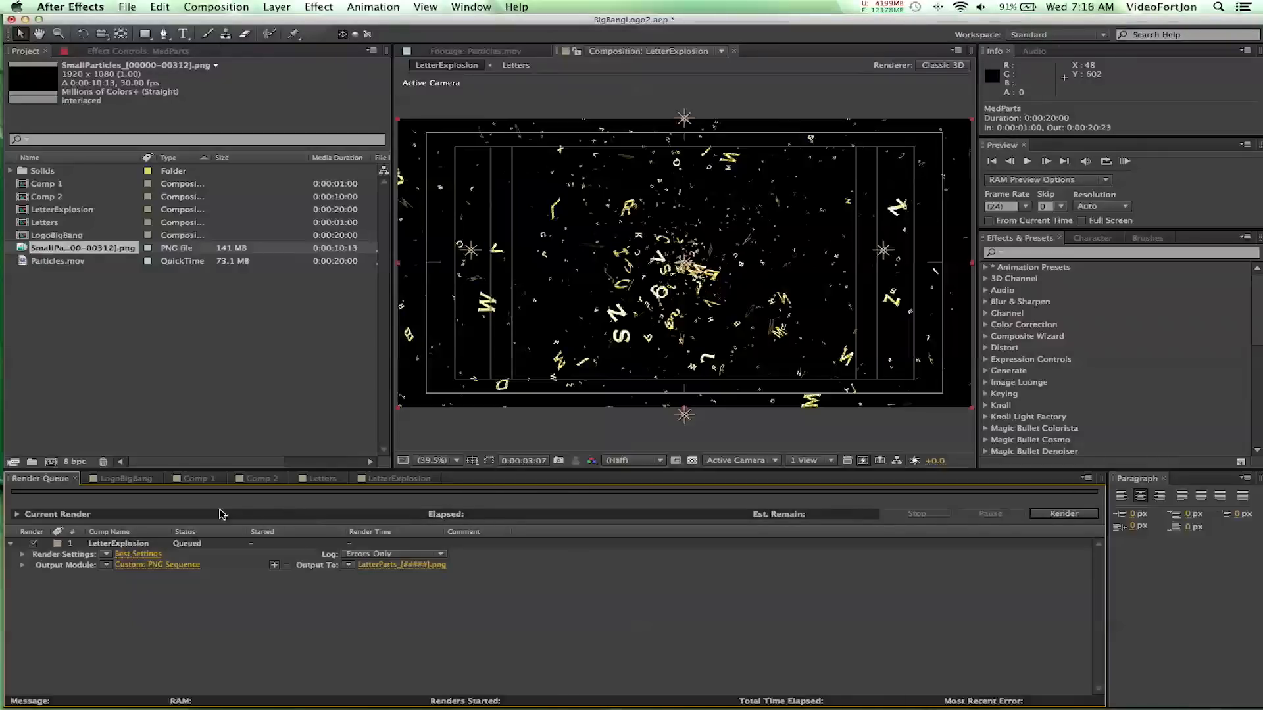
Switch to the AERender application
{"action": "mouse_move", "coordinate": [570, 684]}
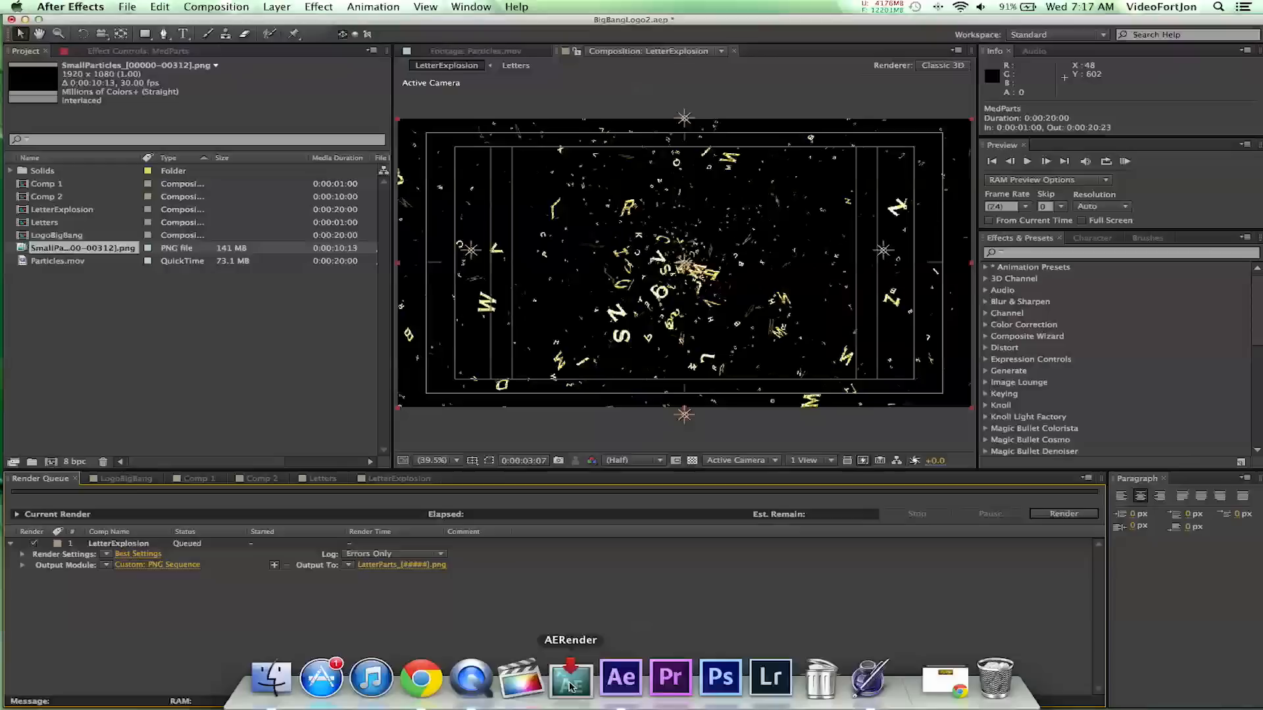